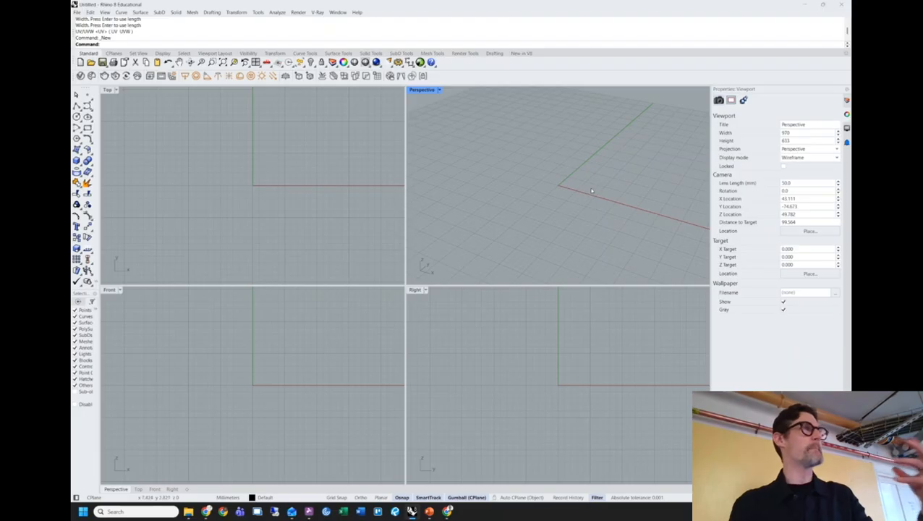
Orbit the empty grid in the Perspective view down to a near-horizon angle.
mouse_move(541, 193)
right_mouse_down()
mouse_move(575, 169)
mouse_move(542, 197)
right_mouse_up()
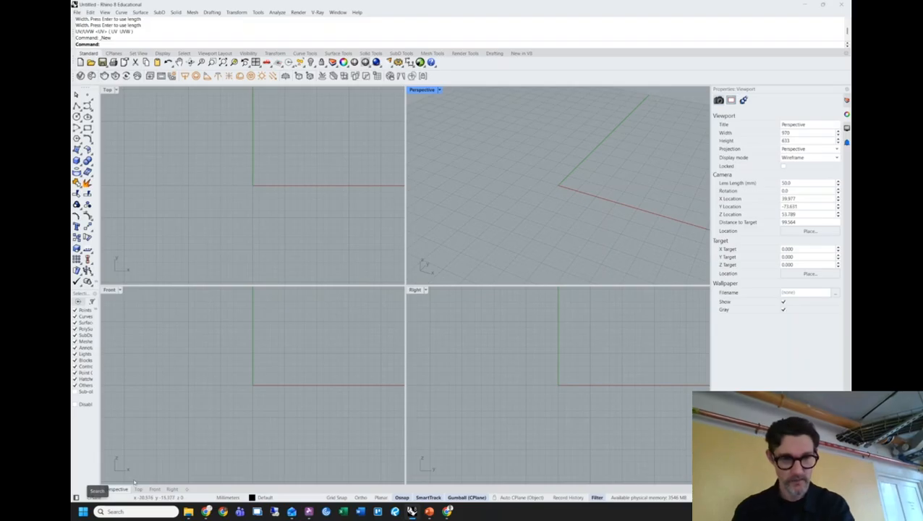
Show slide 6, 'Lecture notes', of the ARCH_5004 DIGITAL CULTURE 001 deck, then minimize the browser.
mouse_move(448, 512)
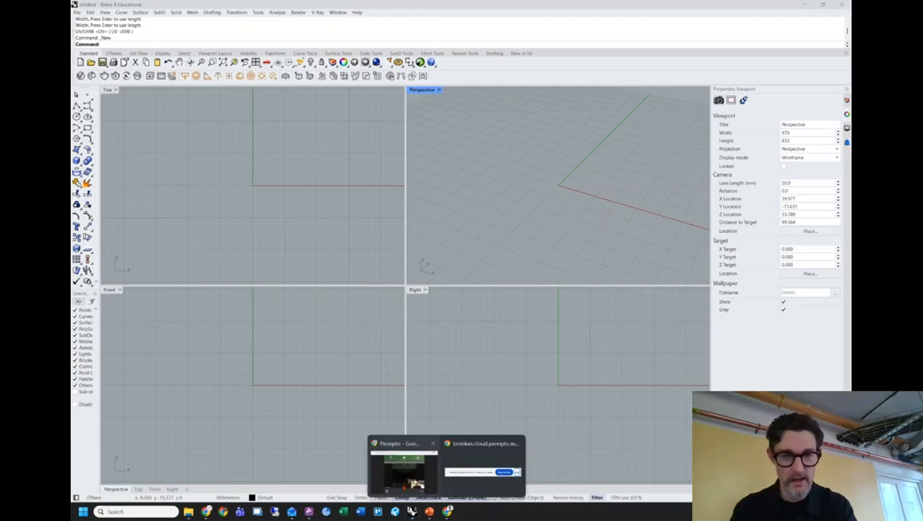
left_click(404, 486)
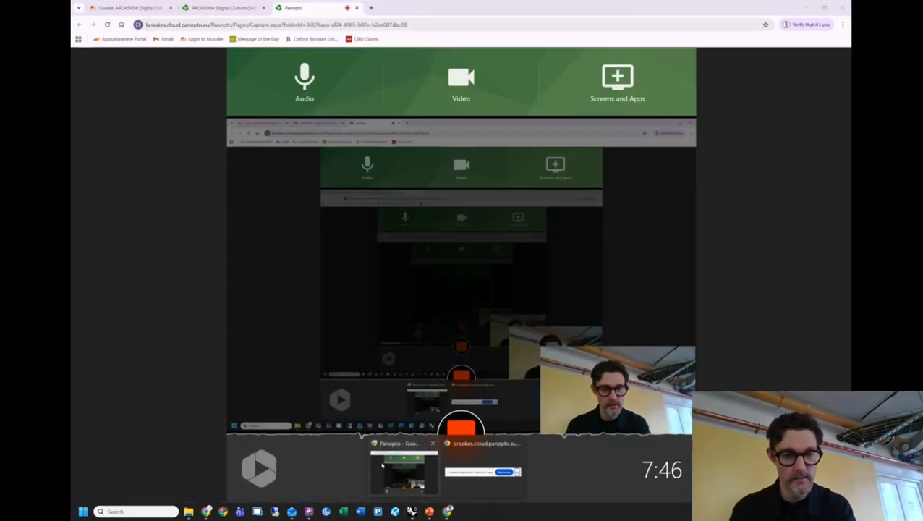
left_click(206, 512)
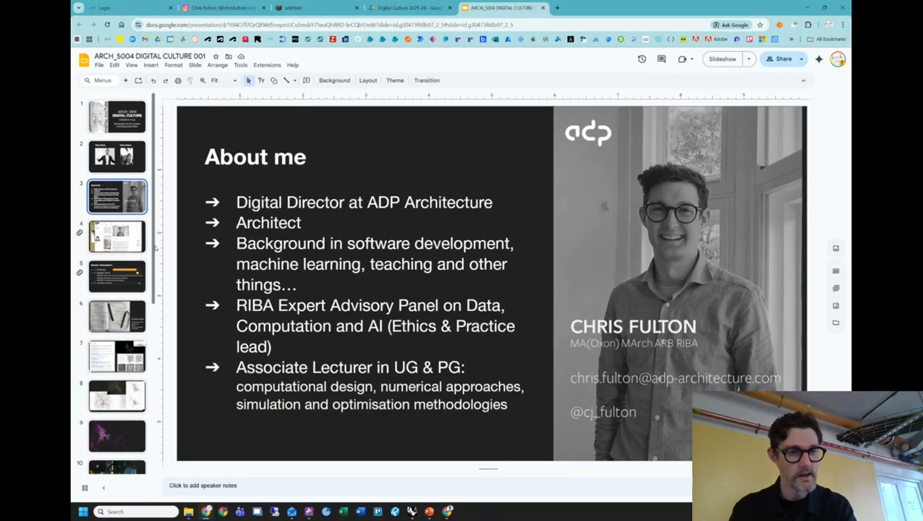
left_click(116, 324)
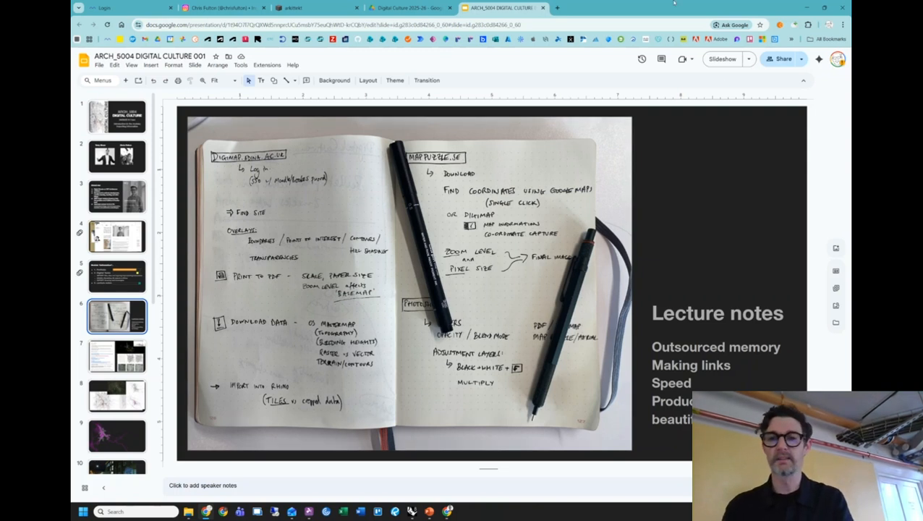
left_click(805, 7)
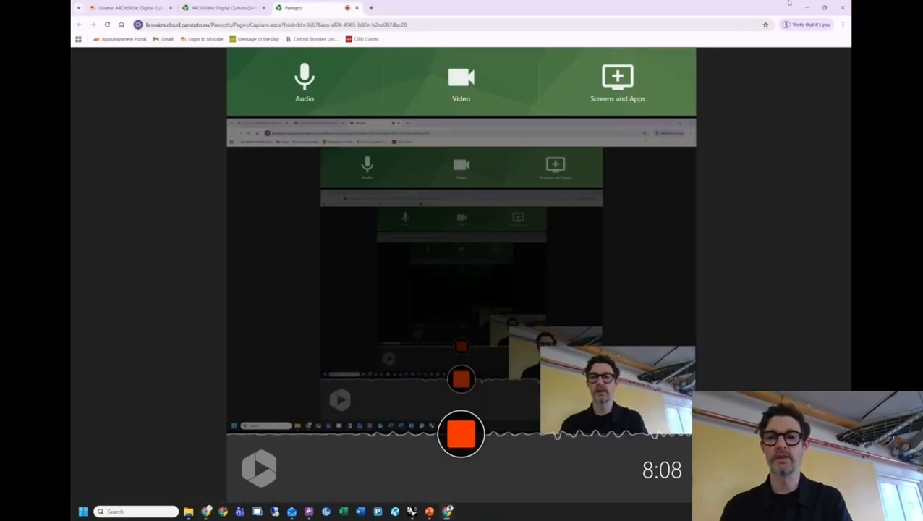
Minimize the Panopto Chrome window to bring the Rhino 8 model back in front.
left_click(805, 8)
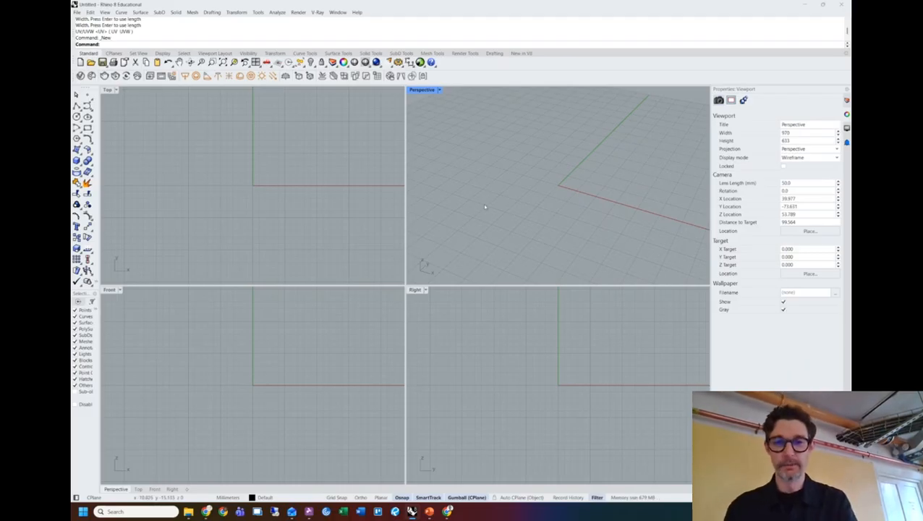
Orbit the Perspective view to a low angle around the grid and start the Box tool.
right_click_drag(530, 221, 538, 199)
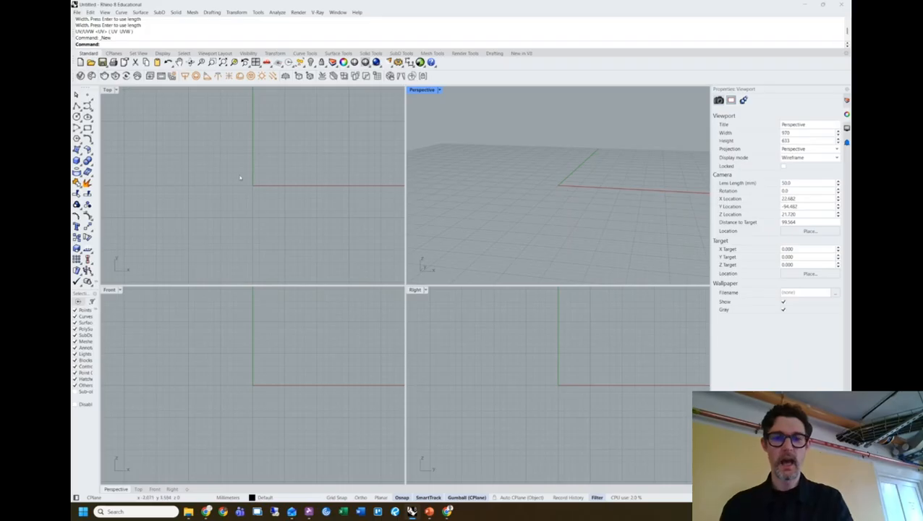
mouse_move(576, 193)
right_mouse_down()
mouse_move(603, 214)
mouse_move(593, 200)
right_mouse_up()
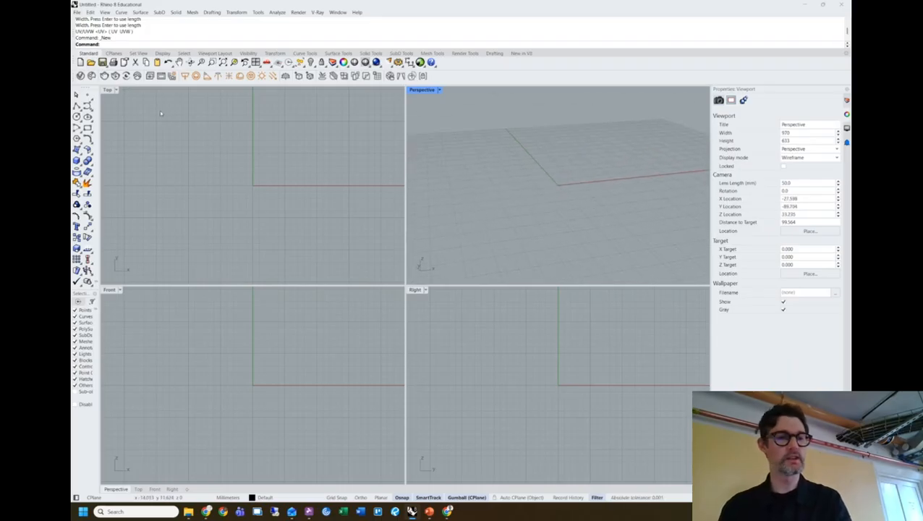
left_click(77, 150)
Draw a box near the origin by picking two base corners and a height.
left_click(548, 217)
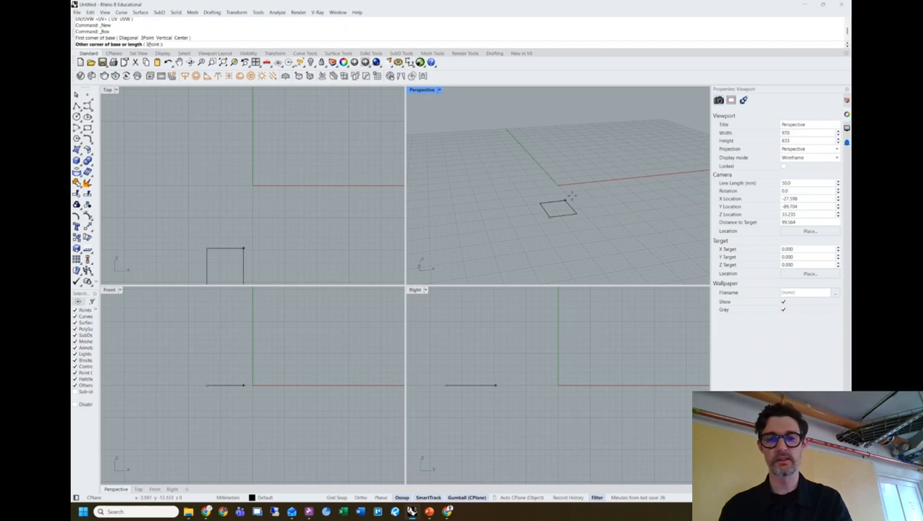
left_click(612, 160)
left_click(613, 98)
right_click_drag(609, 116, 583, 145, "shift")
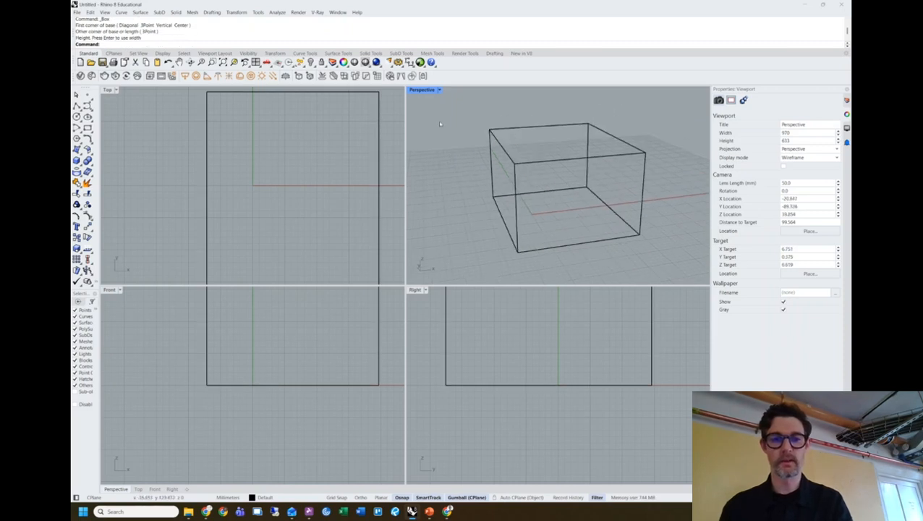
Switch the Perspective view to Ghosted display and maximize it to fill the workspace.
left_click(438, 90)
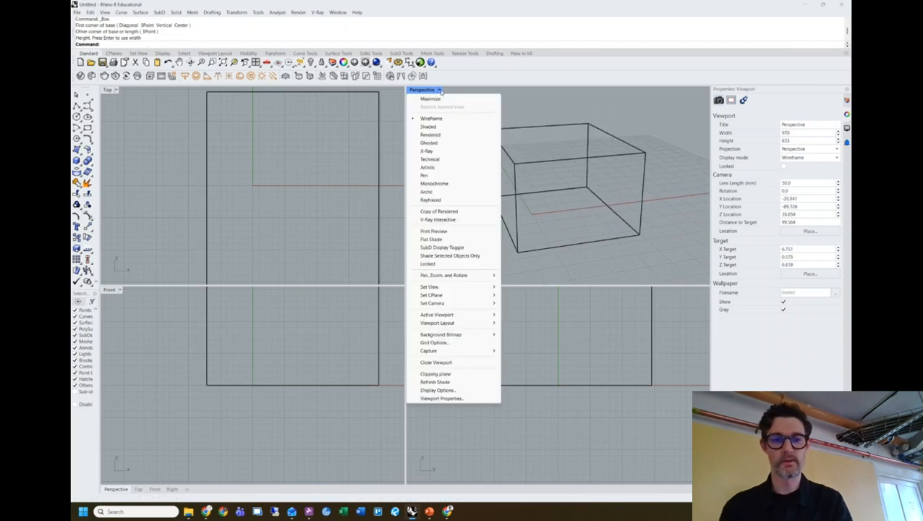
left_click(437, 145)
double_click(422, 90)
right_click_drag(598, 165, 608, 197)
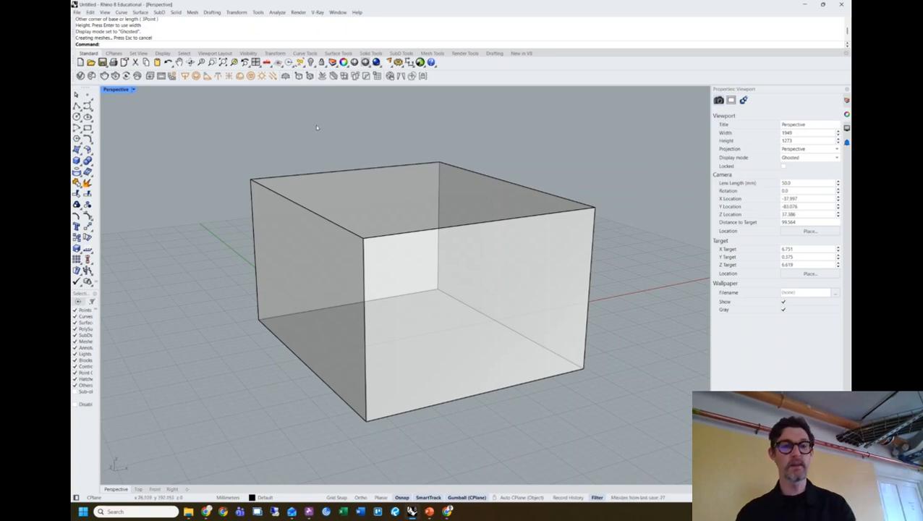
type("Distance")
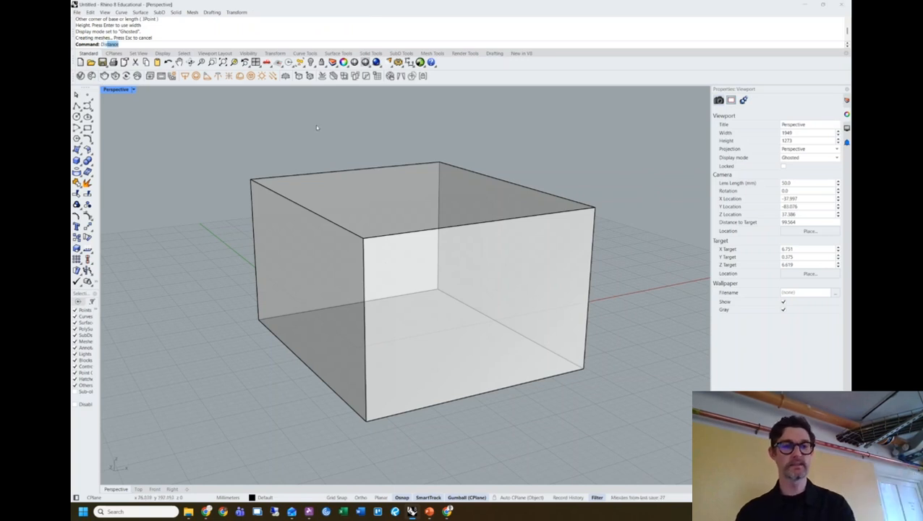
Orbit to a more frontal view of the box and start the Distance command with dist.
left_click(84, 513)
left_click(143, 350)
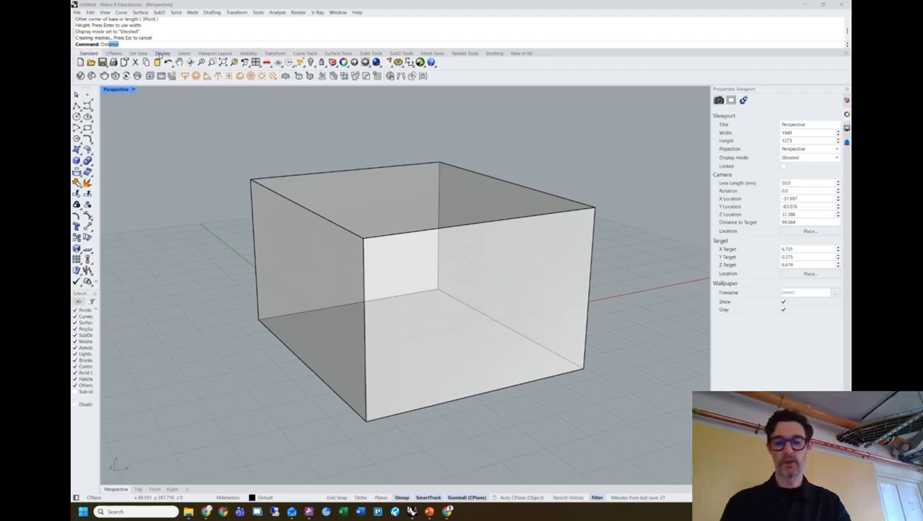
key("Return")
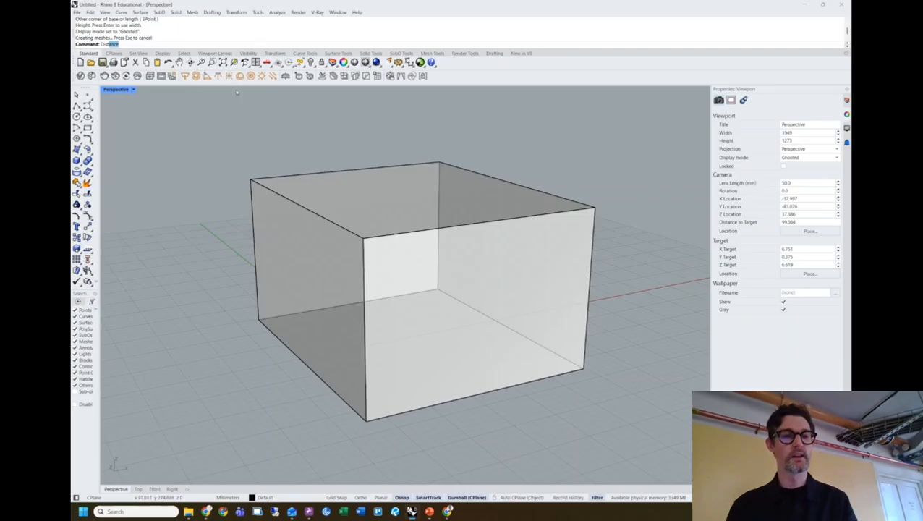
right_click_drag(221, 134, 214, 157)
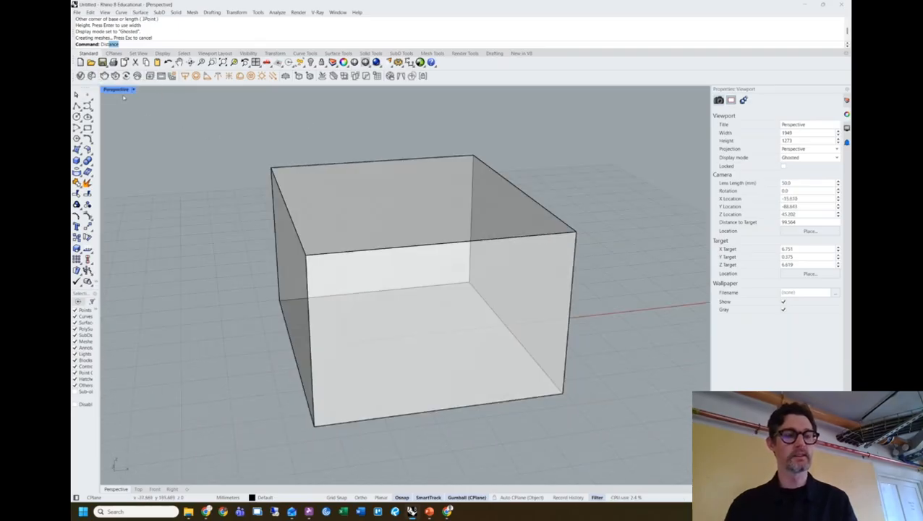
key("Escape")
key("Escape")
key("Escape")
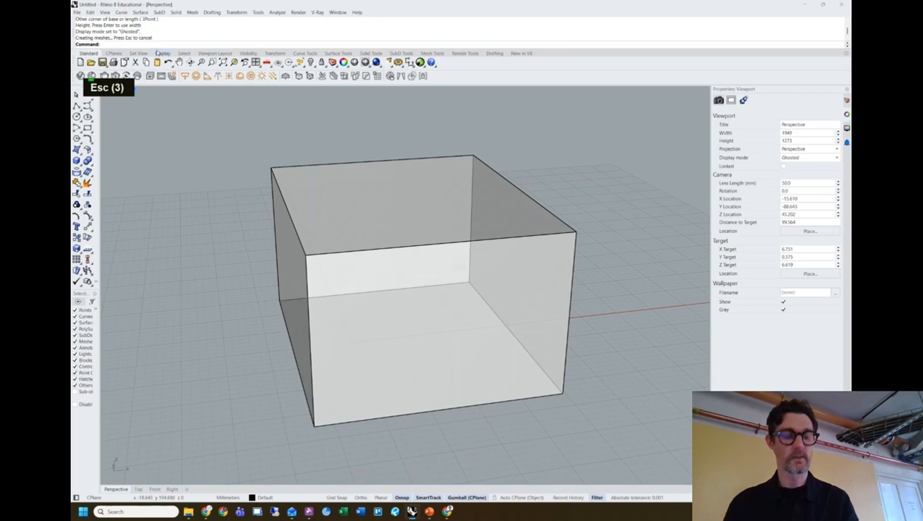
type("dist")
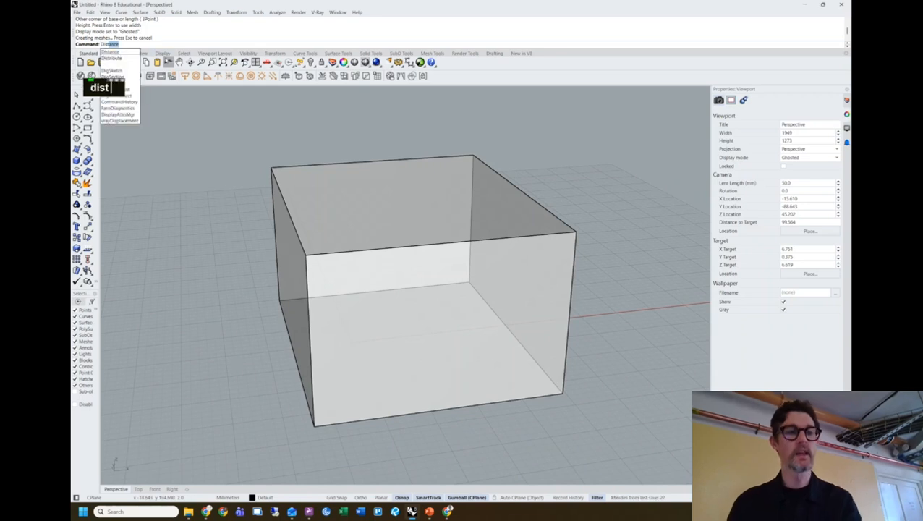
key("Return")
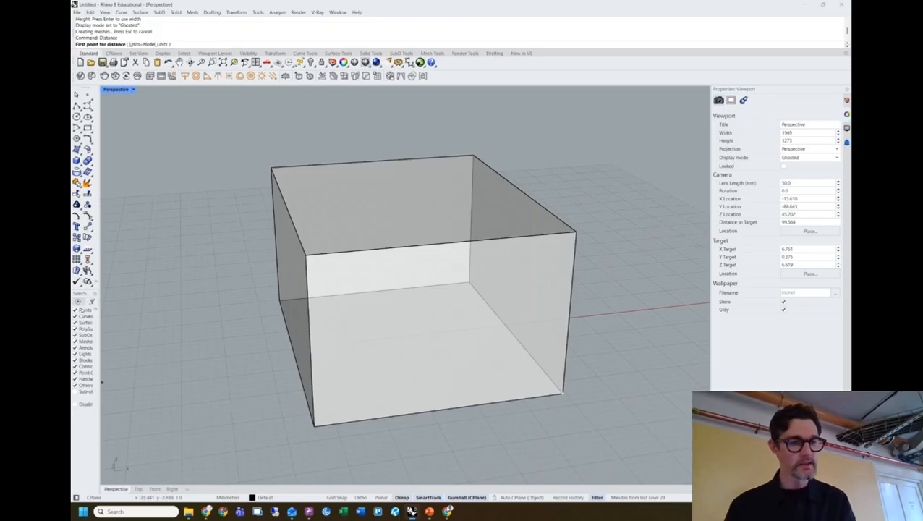
With object snaps shown, measure the box's vertical edge from top to bottom corner: 18.323 mm.
left_click(79, 304)
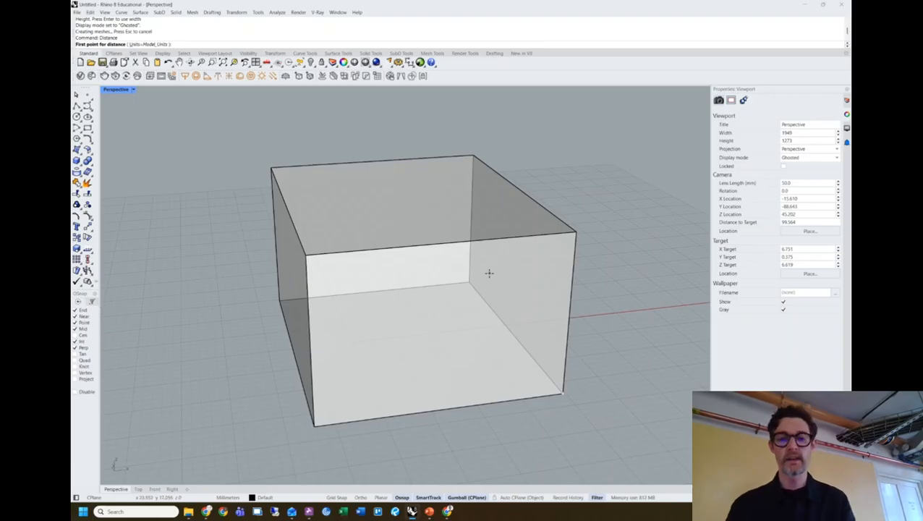
left_click(577, 233)
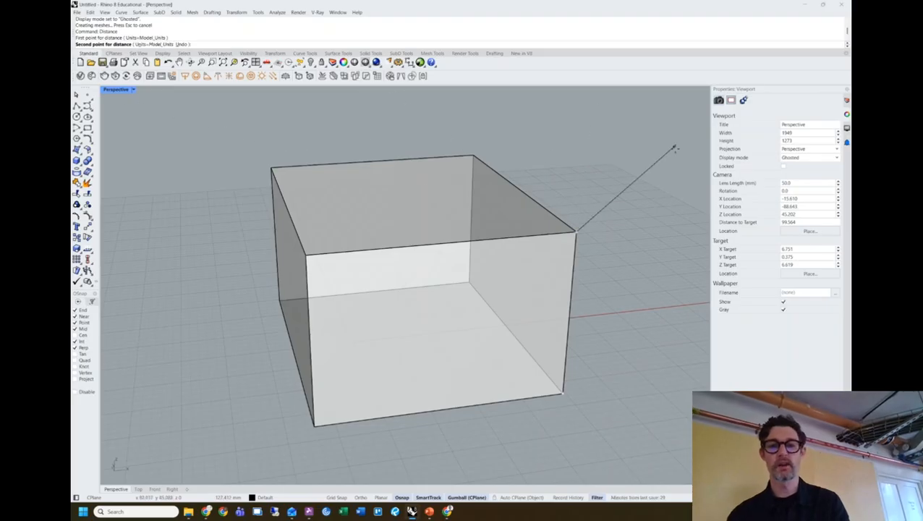
left_click(563, 395)
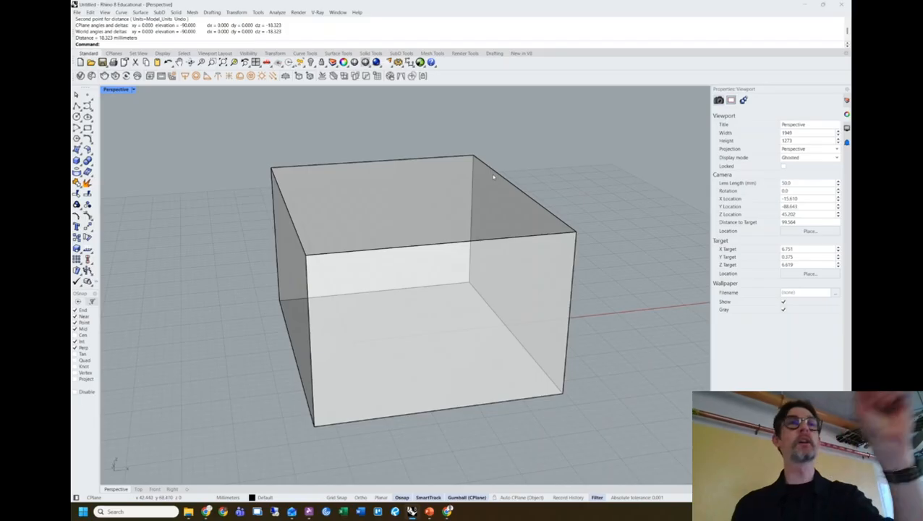
right_click_drag(635, 225, 618, 238)
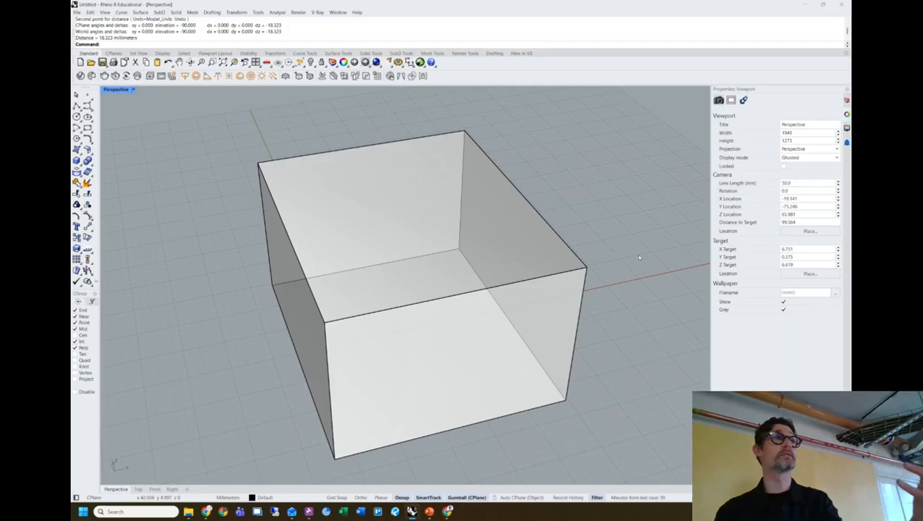
right_click_drag(628, 243, 626, 234)
left_click(522, 270)
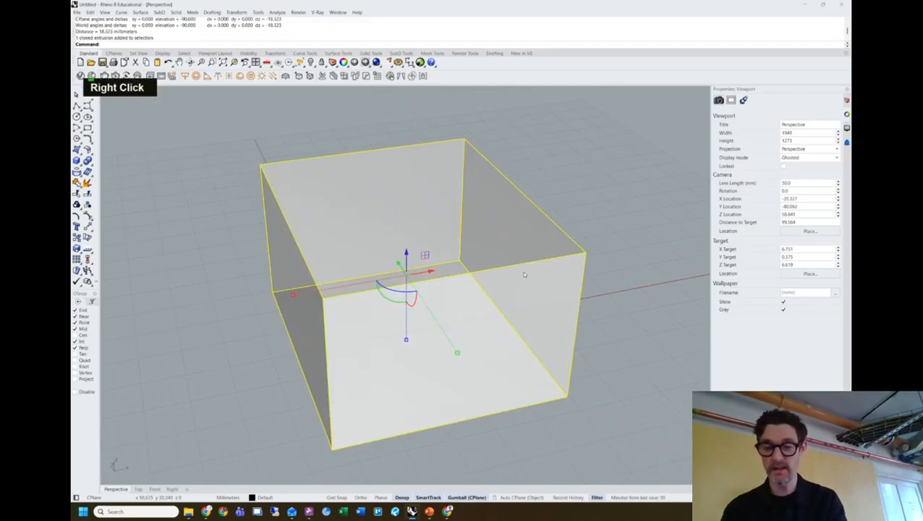
key("Delete")
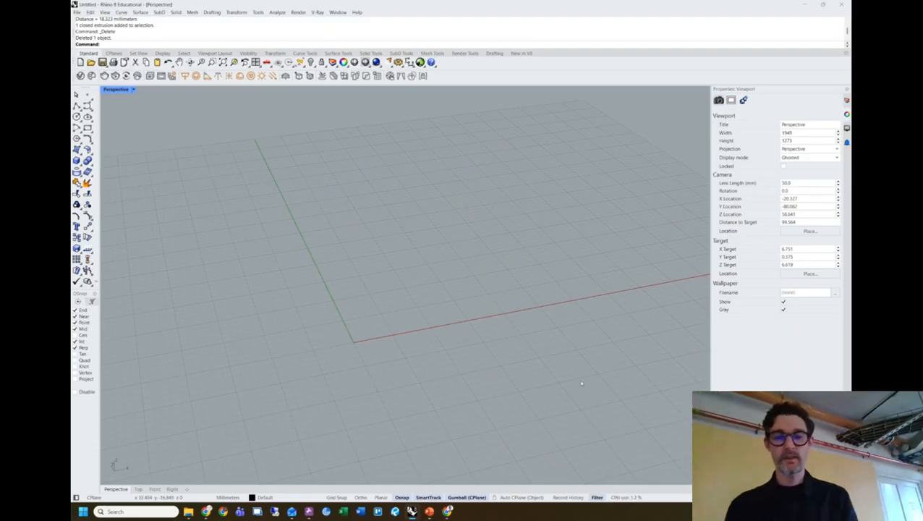
right_click_drag(444, 329, 379, 322)
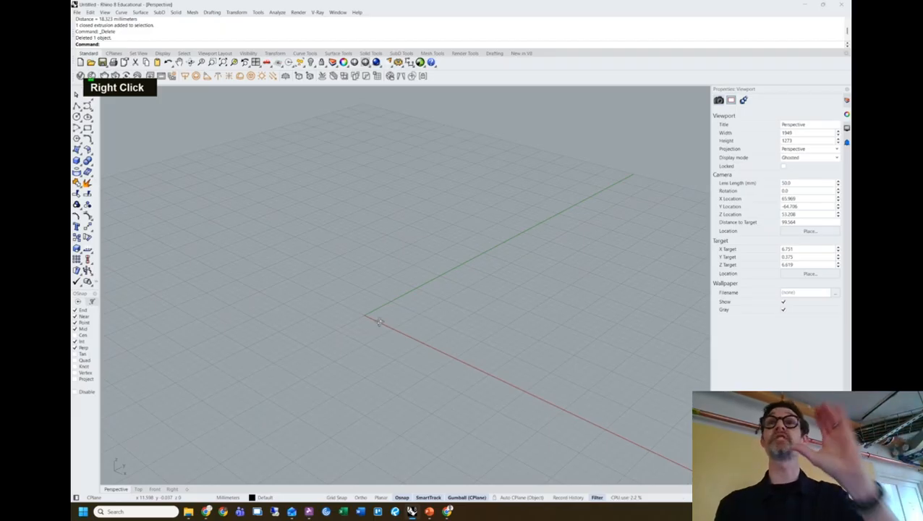
right_click_drag(379, 321, 383, 320)
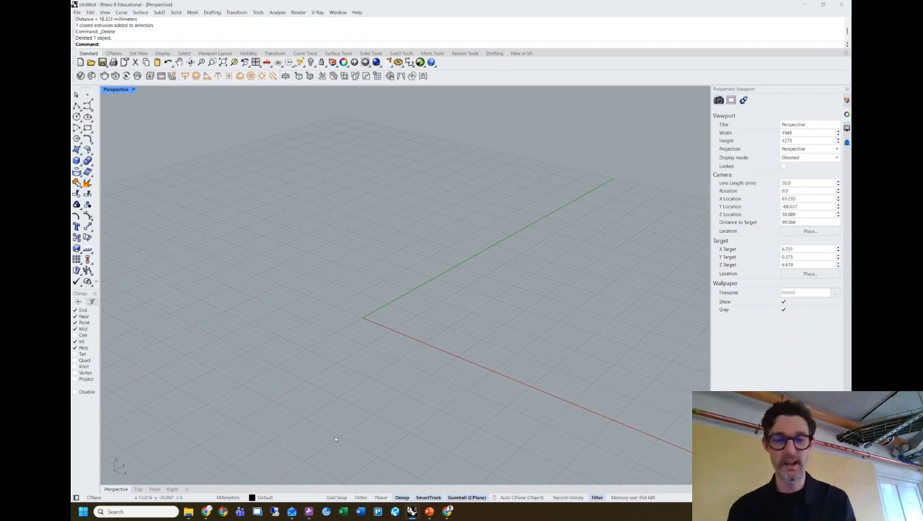
Import People.3dm from the Desktop using the Import command.
type("import")
key("Return")
key("Return")
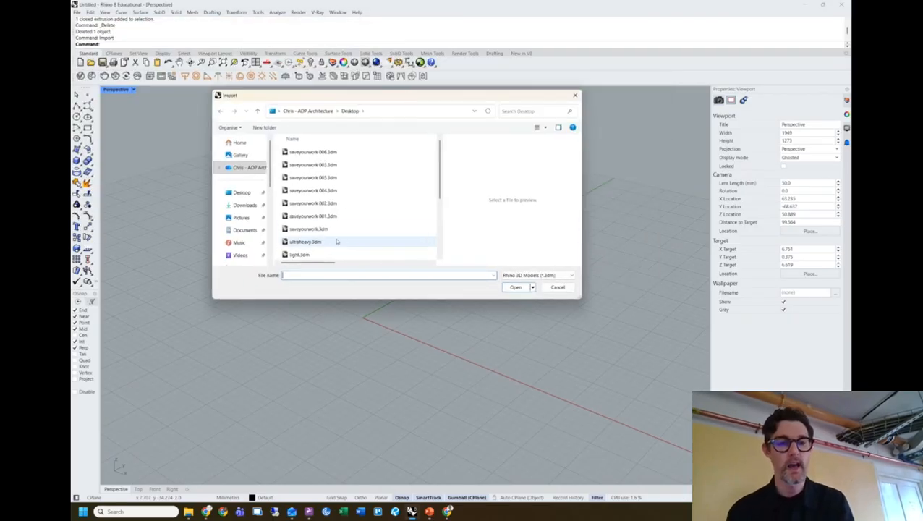
scroll(335, 241, "down", 2)
left_click(337, 229)
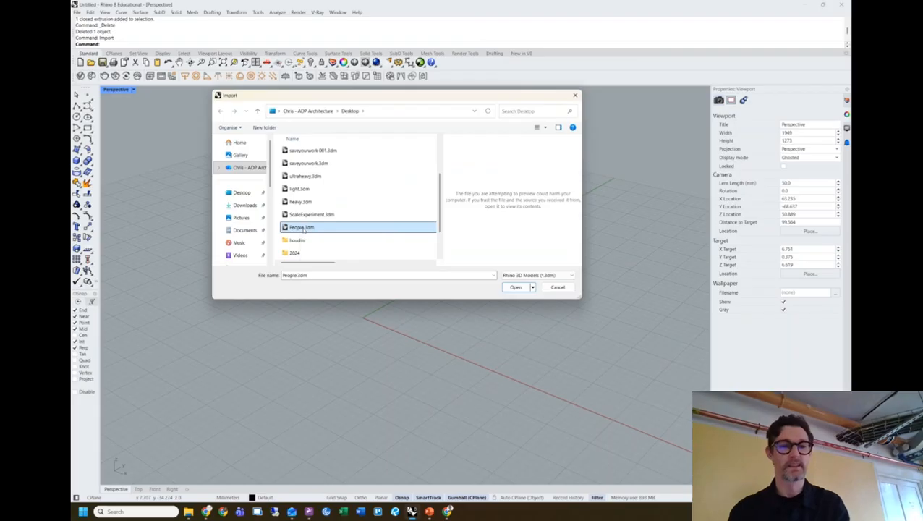
double_click(302, 228)
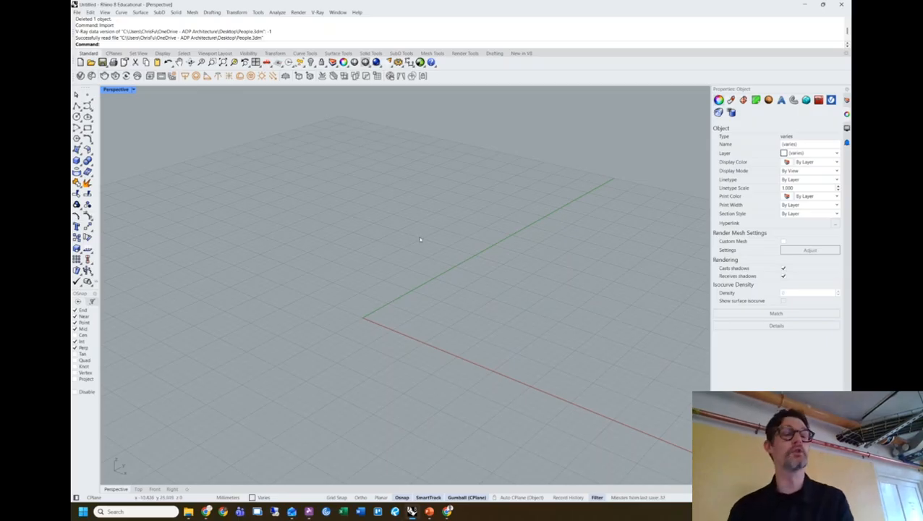
Zoom out to find the imported people and drag the left walking figure to the right along X.
scroll(421, 215, "down", 10)
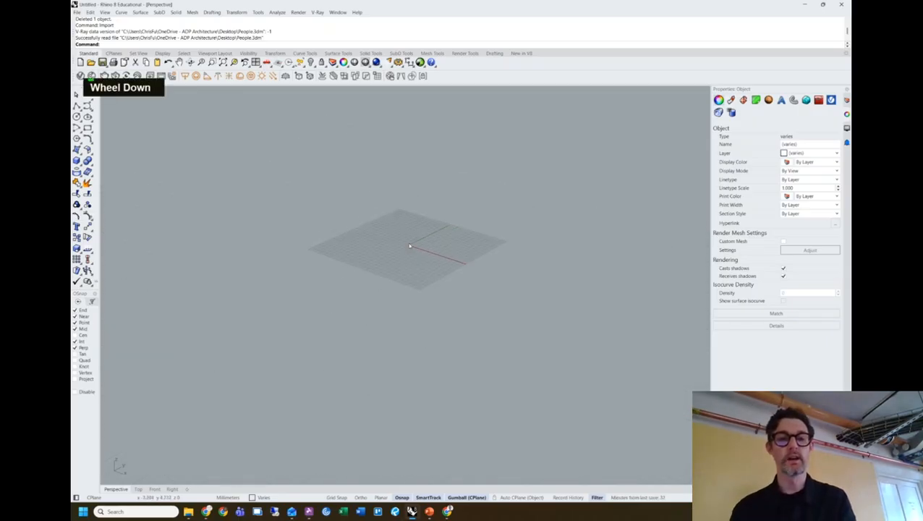
scroll(410, 244, "down", 12)
right_click_drag(410, 245, 426, 203)
left_click(427, 202)
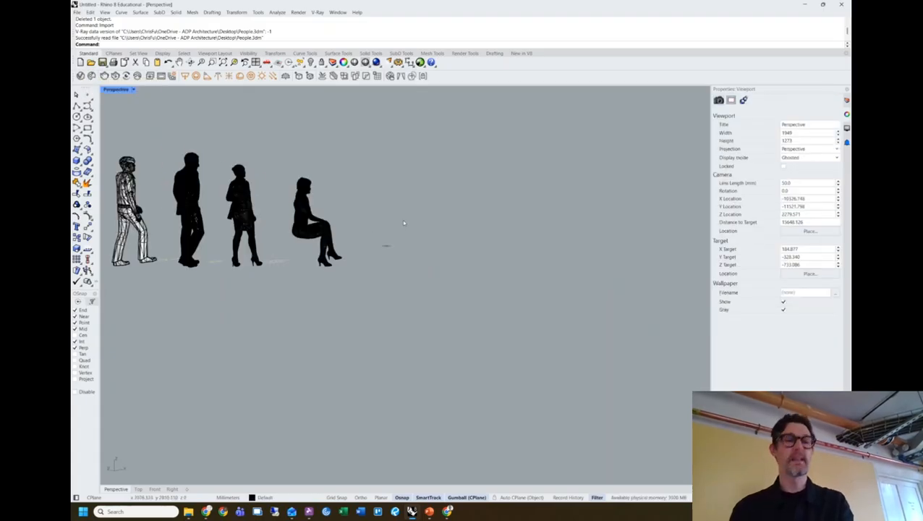
left_click(149, 214)
left_click_drag(157, 210, 418, 211)
left_click(365, 285)
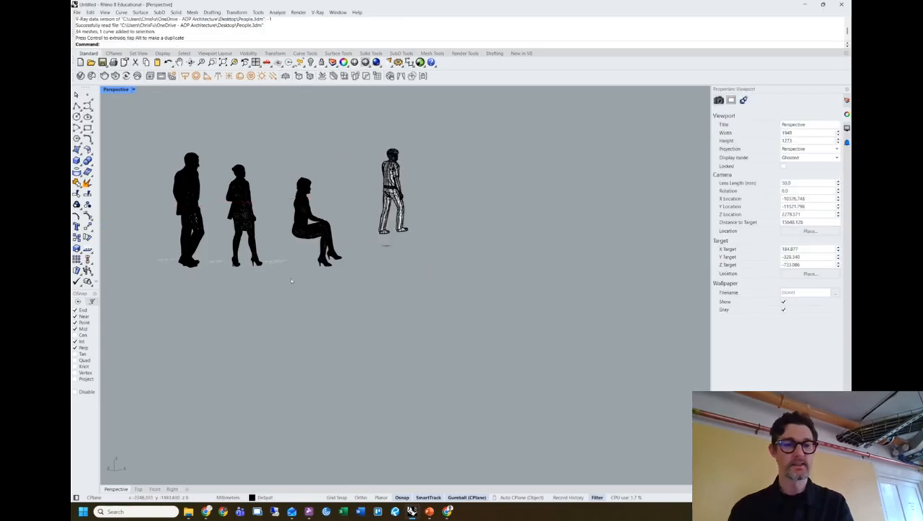
right_click_drag(292, 281, 394, 242)
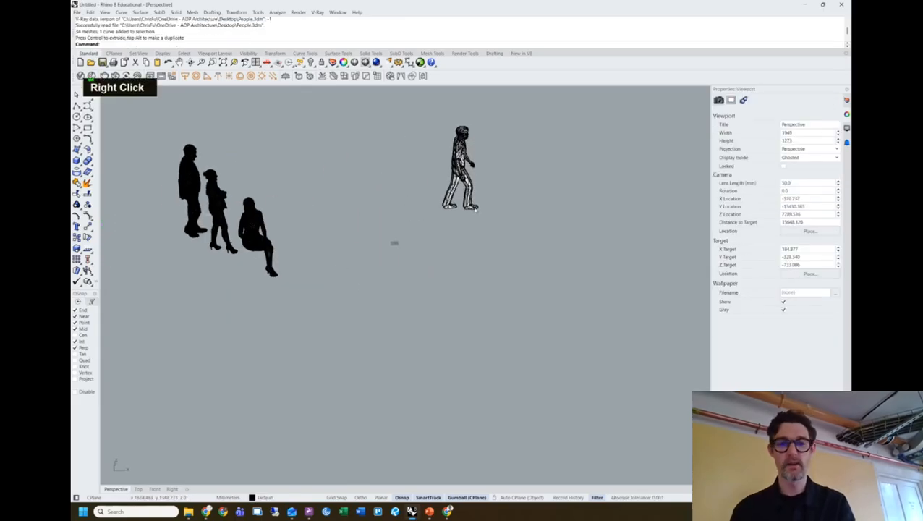
Pan, zoom and orbit in on the relocated walking figure, selecting it to inspect it.
left_click(474, 208)
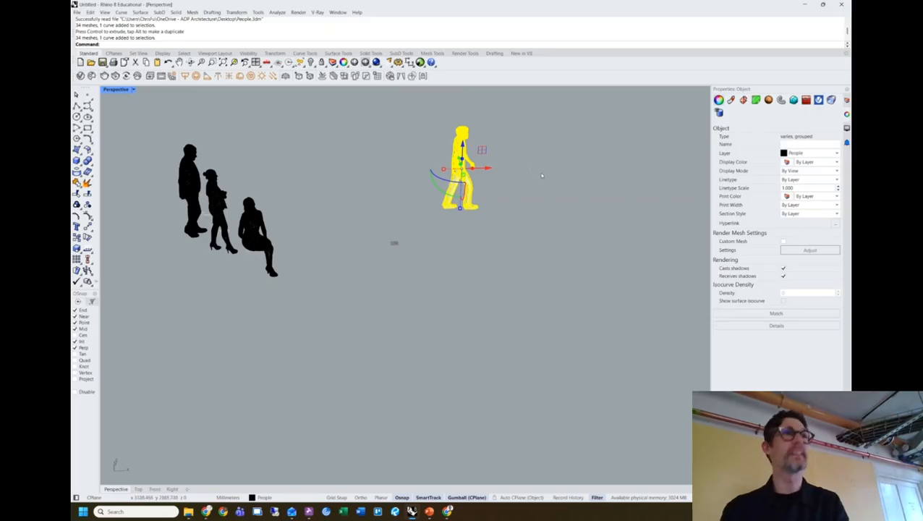
left_click(527, 189)
right_click_drag(515, 189, 438, 210, "shift")
scroll(435, 223, "up", 7)
right_click_drag(497, 212, 435, 223, "shift")
left_click(433, 223)
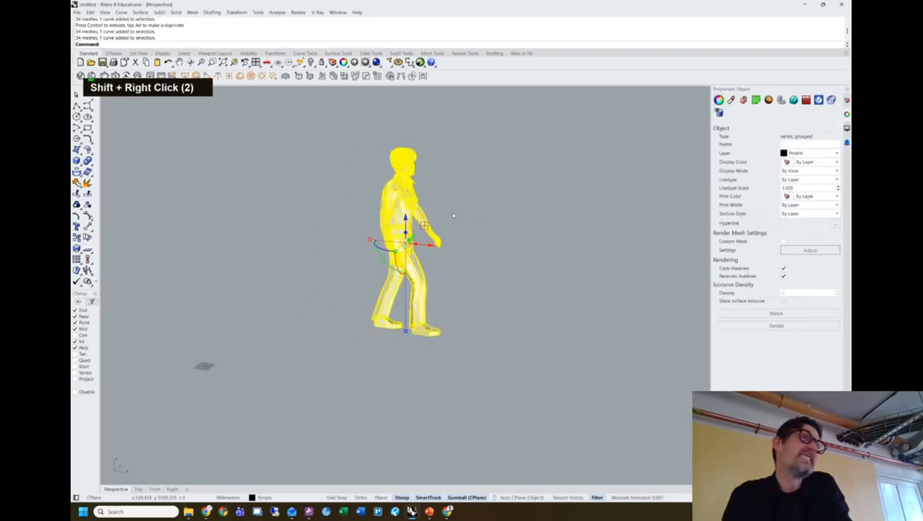
left_click(498, 197)
right_click_drag(497, 197, 510, 228)
Set the Grid MinorLineSpacing to 100, then zoom and orbit to see the rescaled grid with the figures.
type("grid")
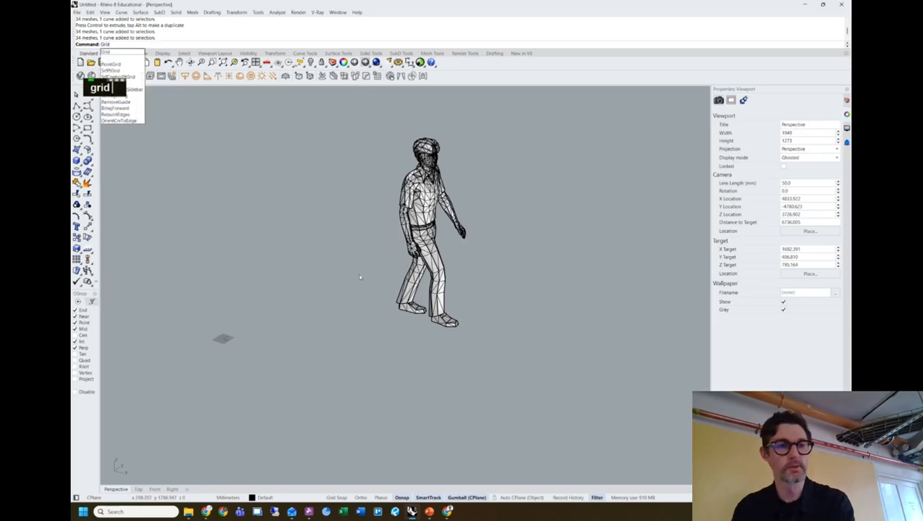
key("Return")
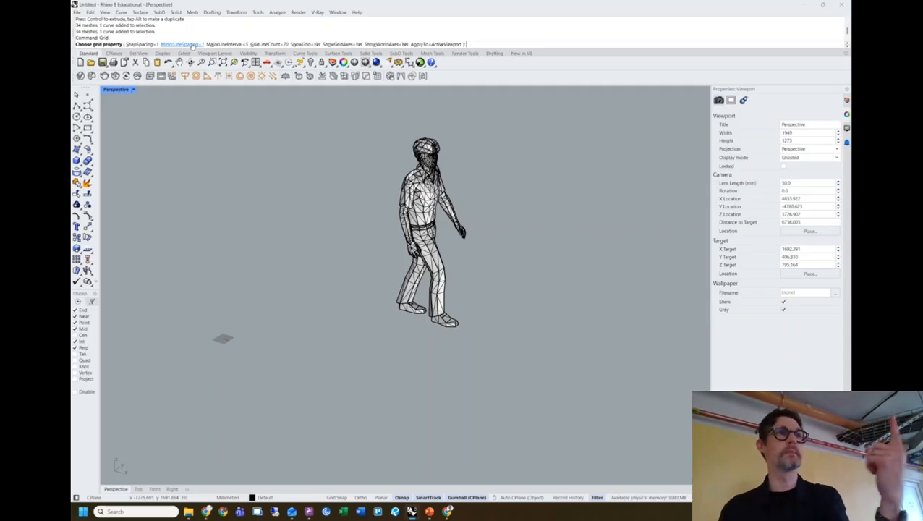
left_click(179, 44)
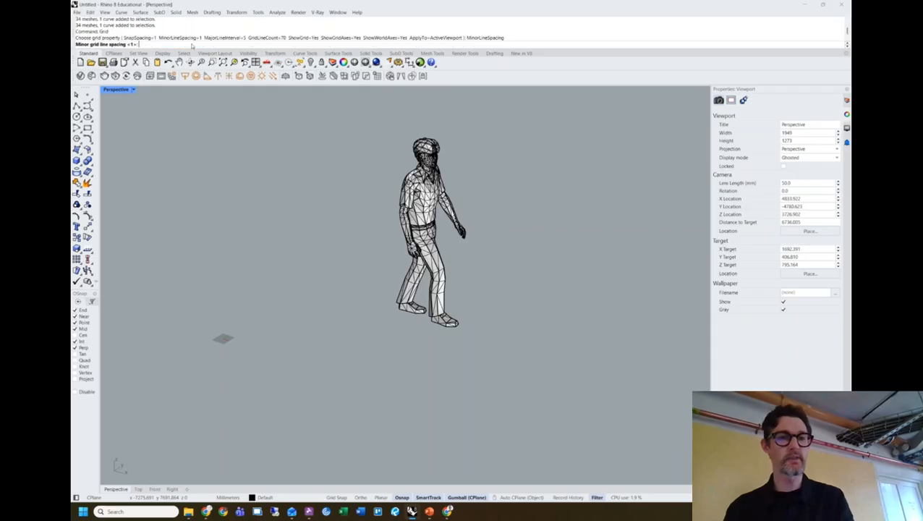
type("100")
key("Return")
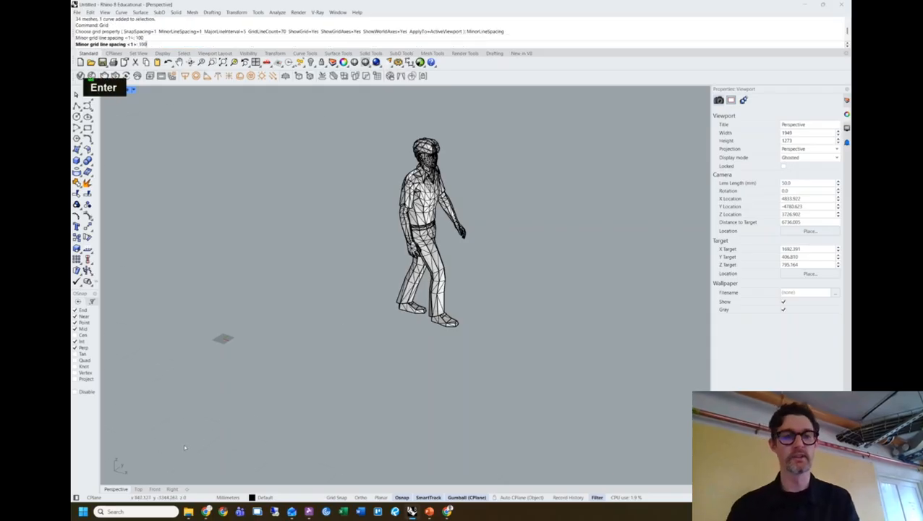
scroll(188, 436, "down", 4)
right_click_drag(188, 436, 239, 434)
right_click_drag(290, 363, 342, 364)
scroll(338, 360, "down", 7)
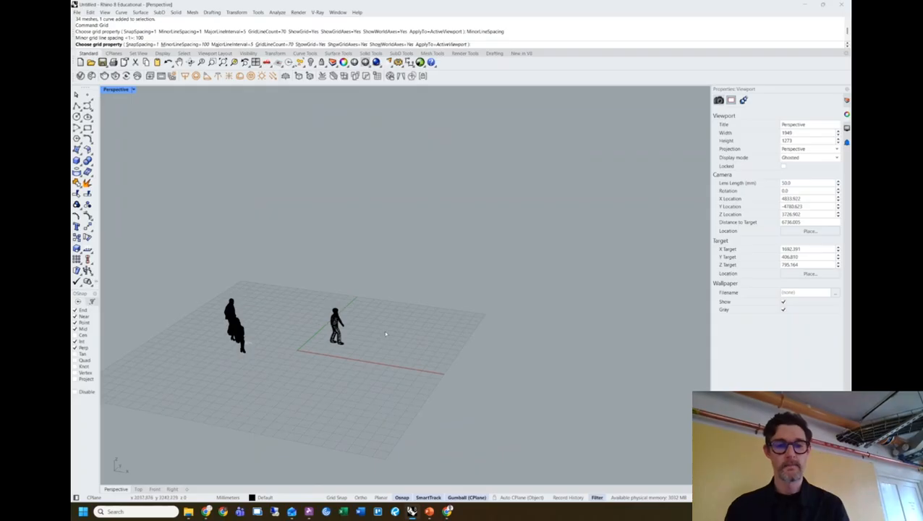
Orbit over the grid and figures and finish the grid settings.
right_click_drag(374, 336, 431, 316)
scroll(376, 334, "up", 3)
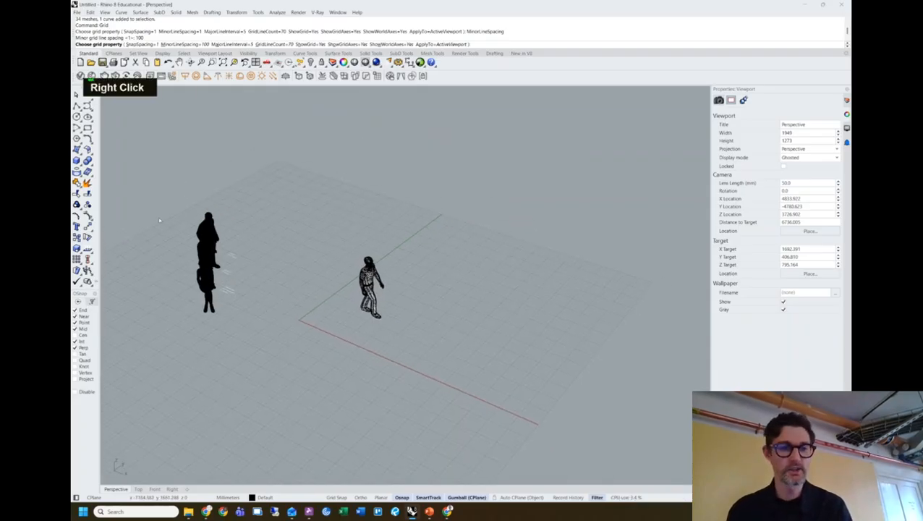
double_click(165, 174)
right_click_drag(166, 197, 186, 209)
key("Return")
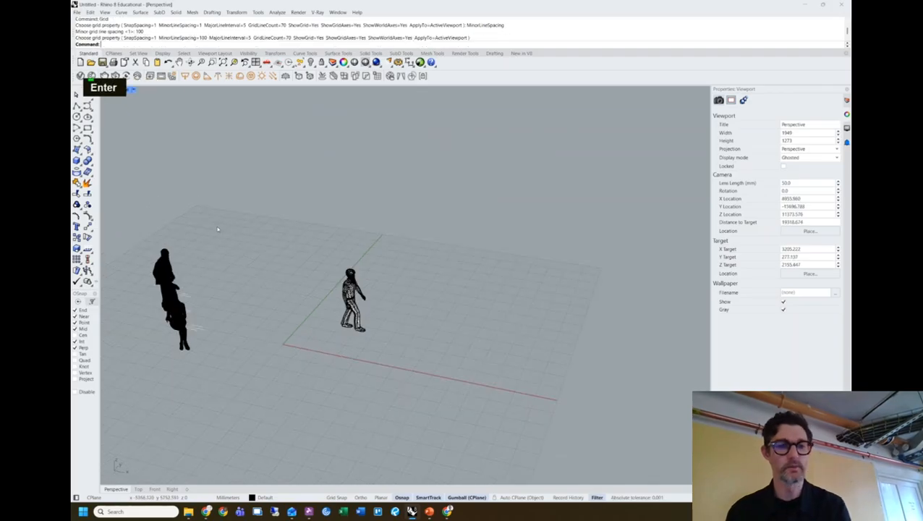
Window-select and delete the nine left-hand figures, leaving only the walking man.
left_click_drag(228, 241, 139, 399)
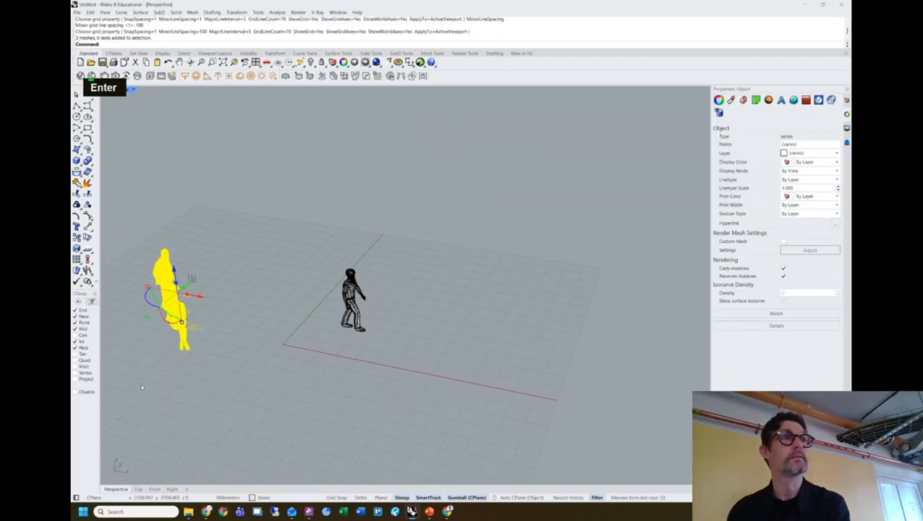
key("Delete")
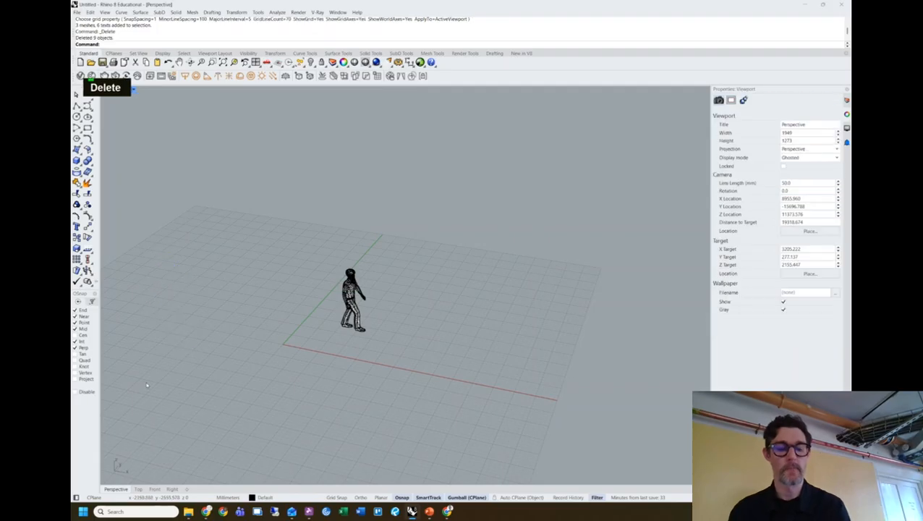
right_click_drag(181, 349, 270, 305, "shift")
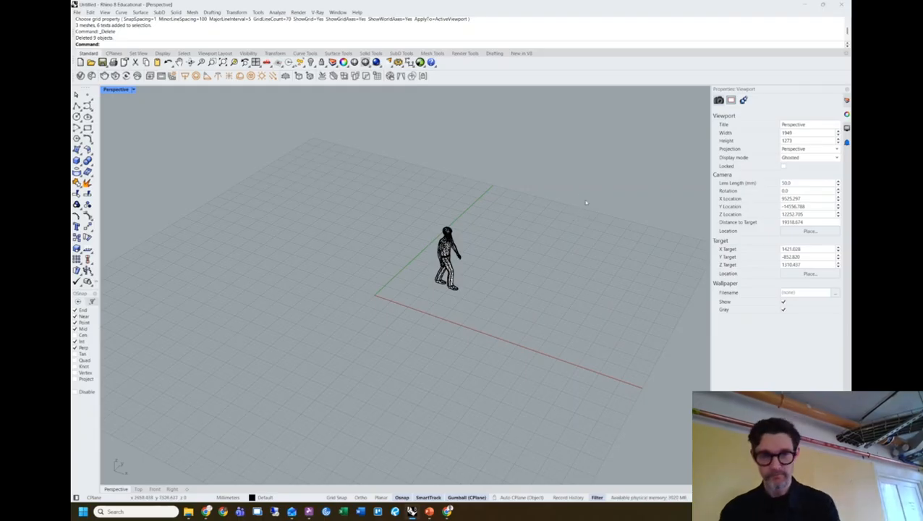
right_click_drag(530, 282, 526, 266)
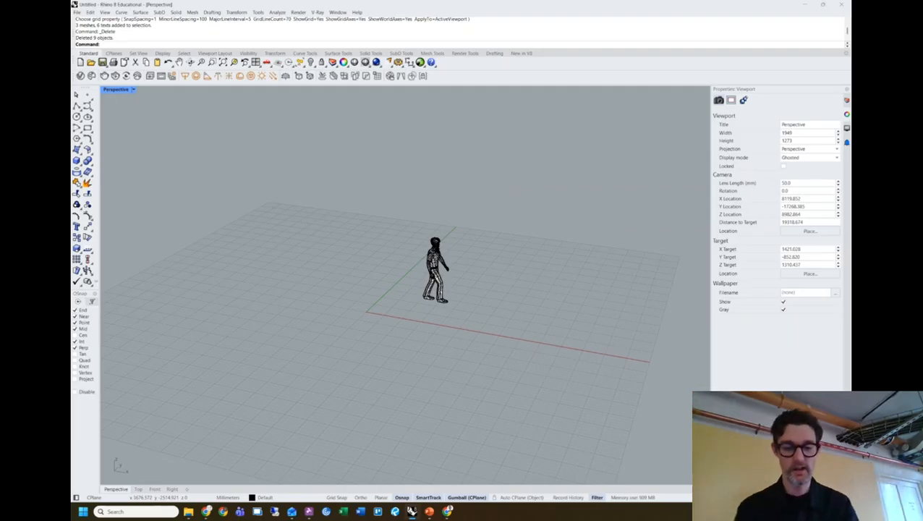
Draw a large box behind the walking-man figure from two base corners and a height.
type("box")
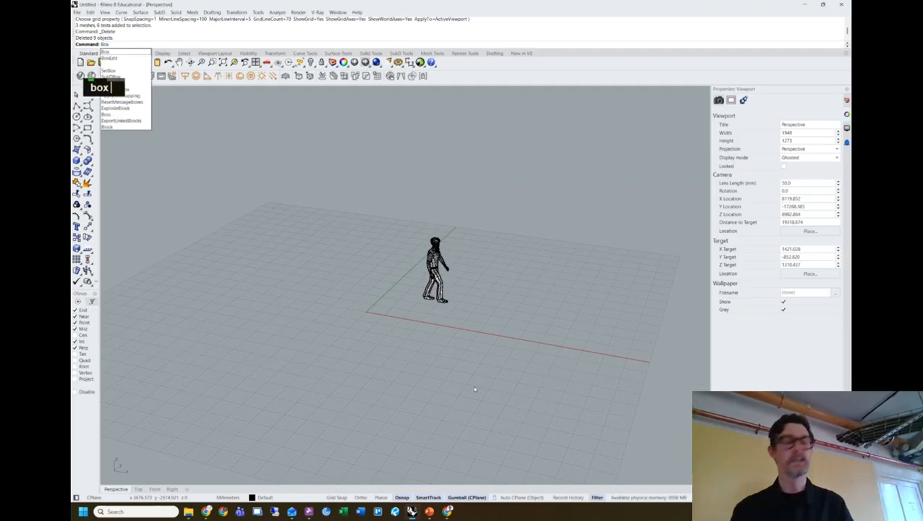
key("Return")
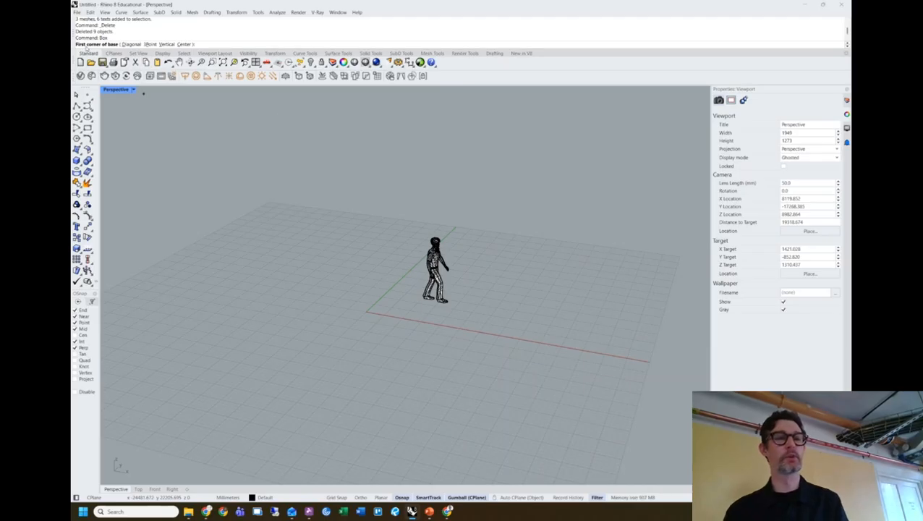
left_click(405, 270)
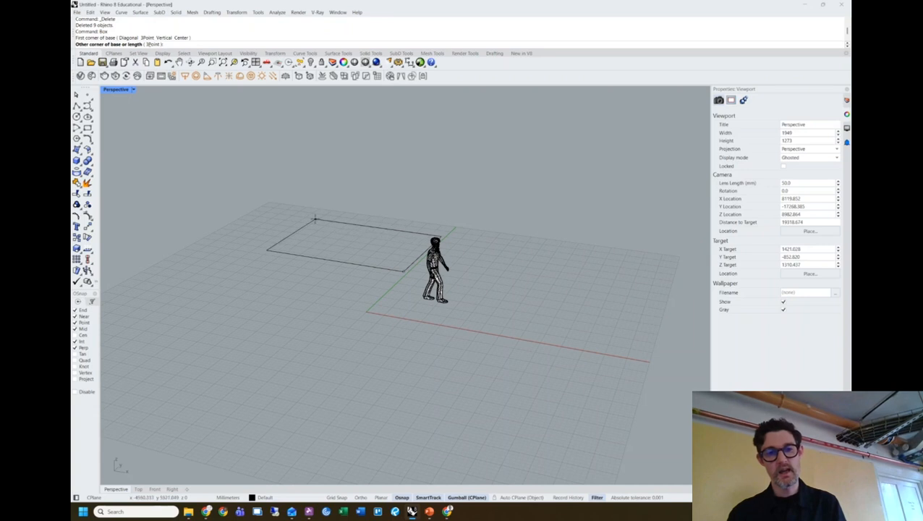
left_click(320, 229)
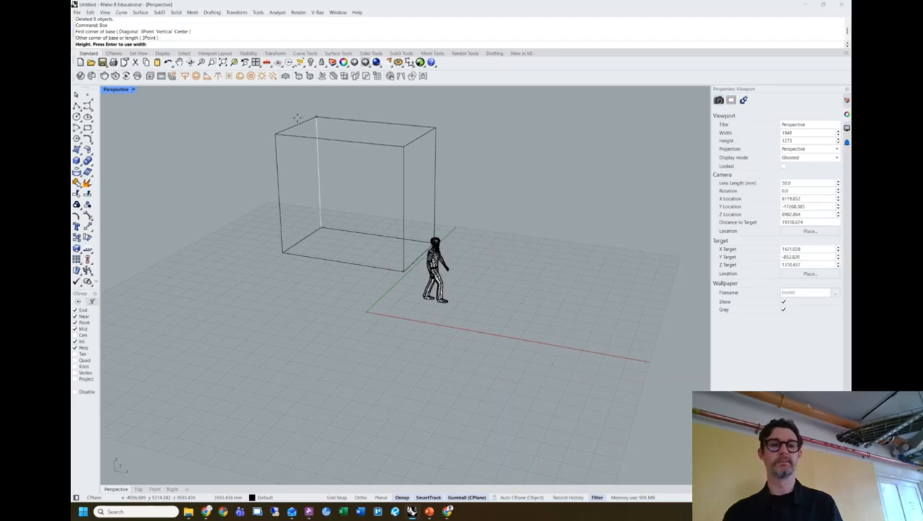
left_click(298, 146)
right_click_drag(471, 185, 440, 185)
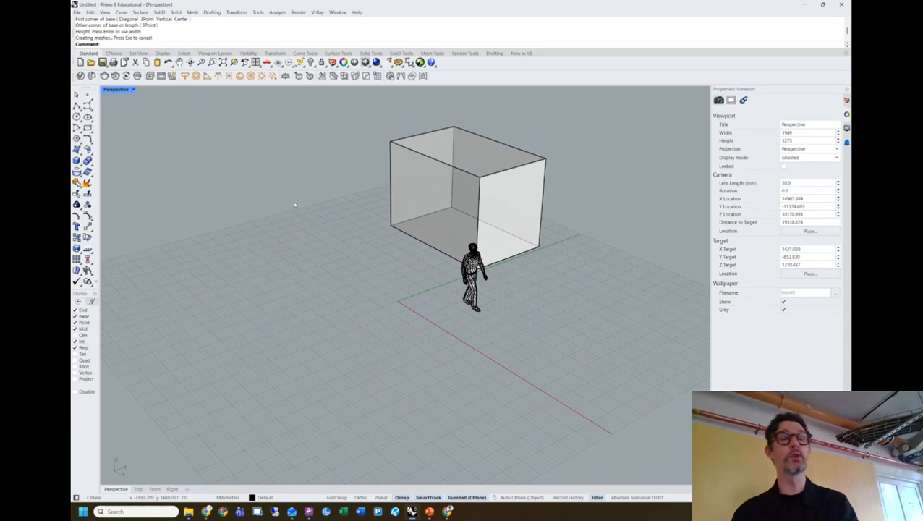
key("space")
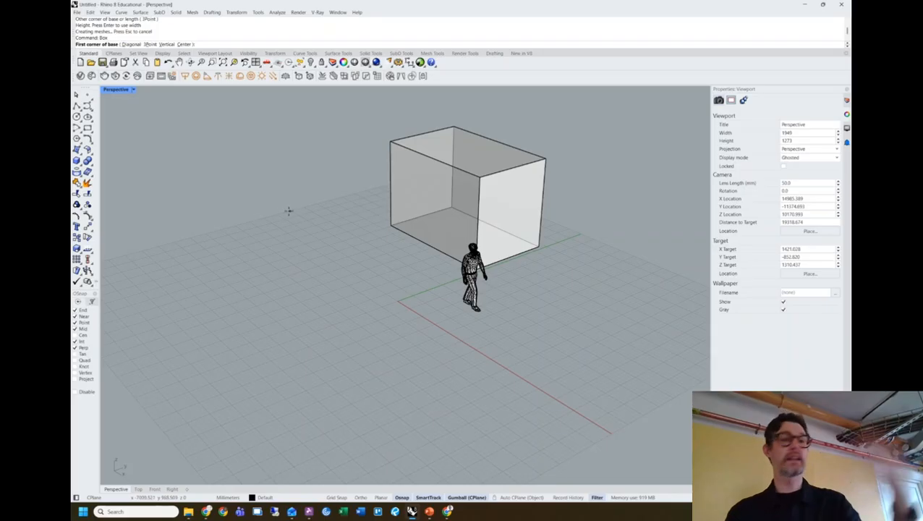
Draw a second box from the first box's corner, picking its far corner and height.
right_click_drag(270, 242, 299, 267)
left_click(297, 266)
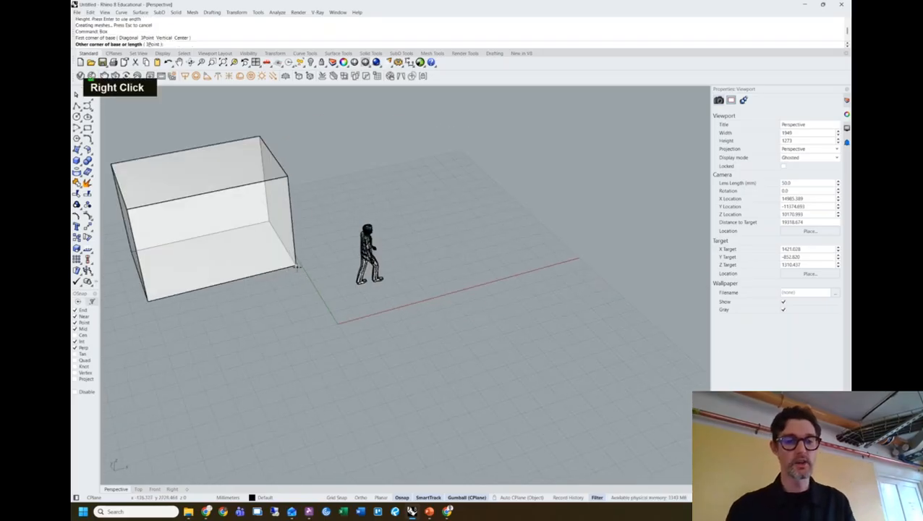
left_click(412, 469)
left_click(297, 158)
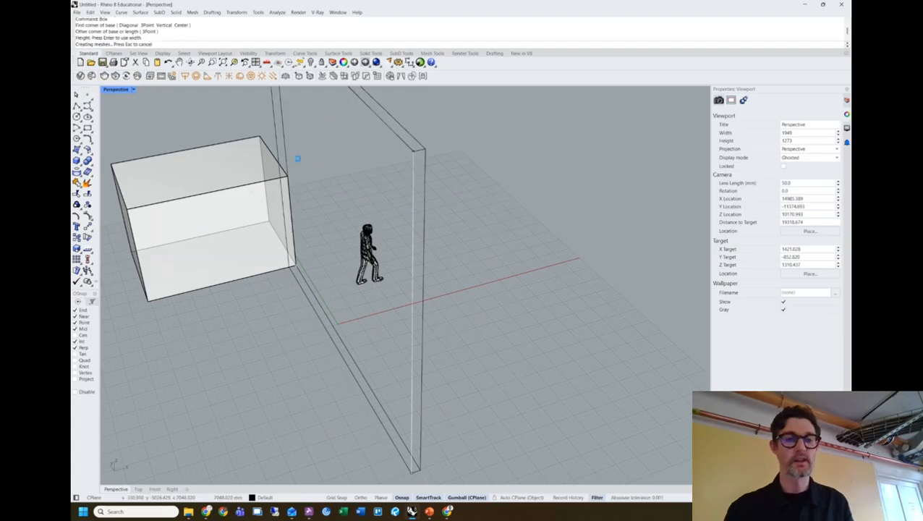
right_click_drag(296, 158, 397, 277)
scroll(330, 241, "down", 3)
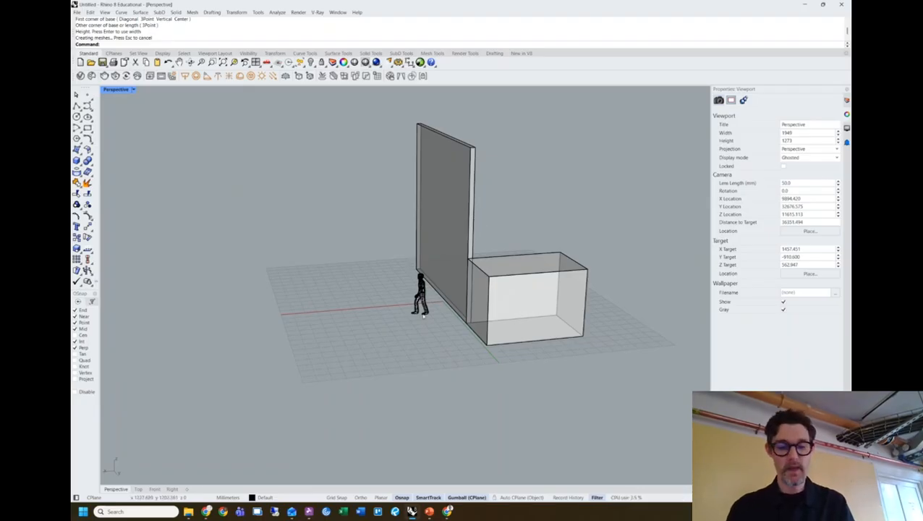
Start a third box and place its first base corner.
type("box")
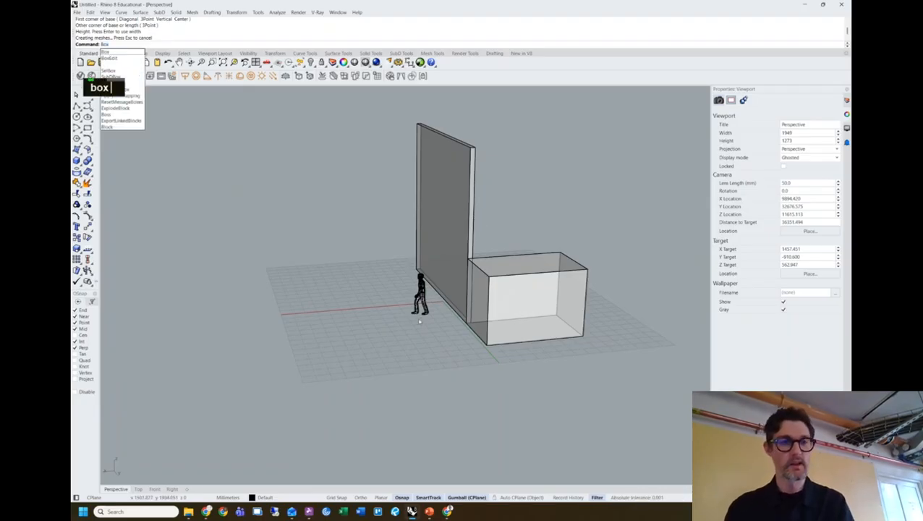
key("Return")
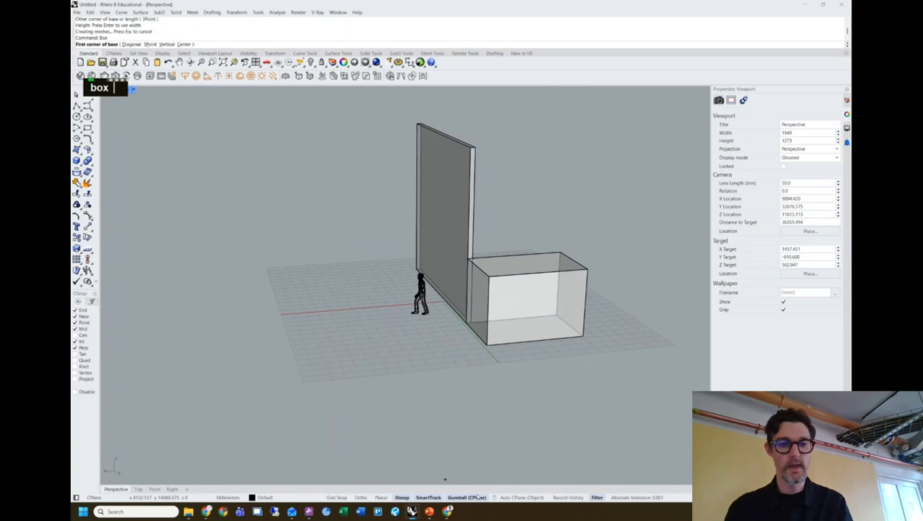
left_click(288, 246)
Finish the long, tall third box with its opposite corner and height, then switch to Chrome.
left_click(165, 396)
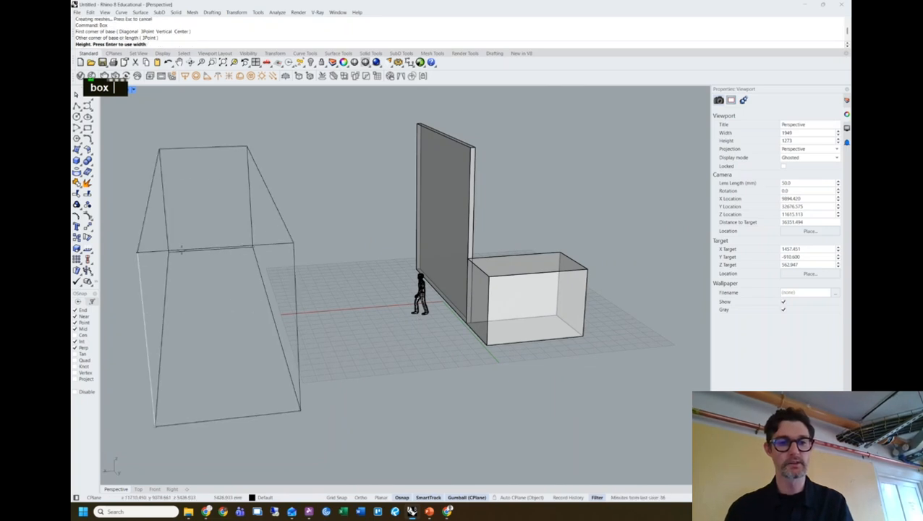
left_click(340, 297)
right_click_drag(340, 296, 520, 355)
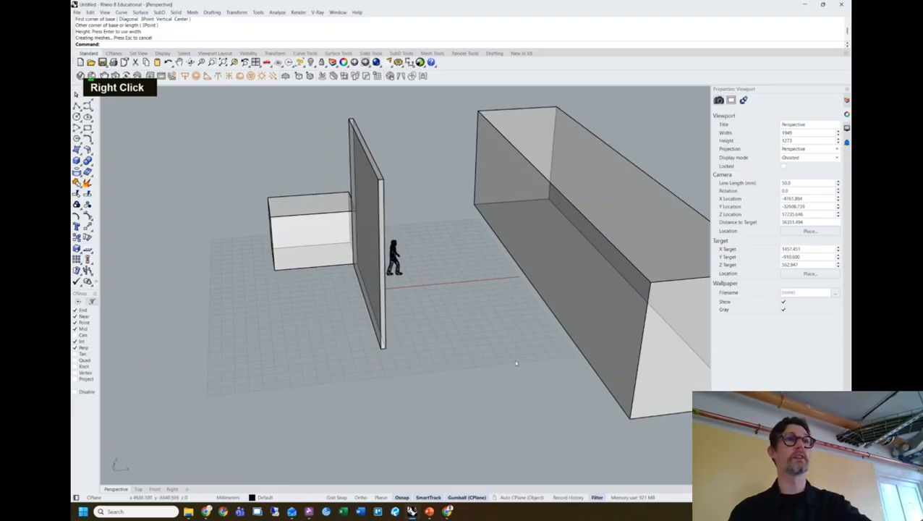
right_click_drag(515, 362, 457, 363)
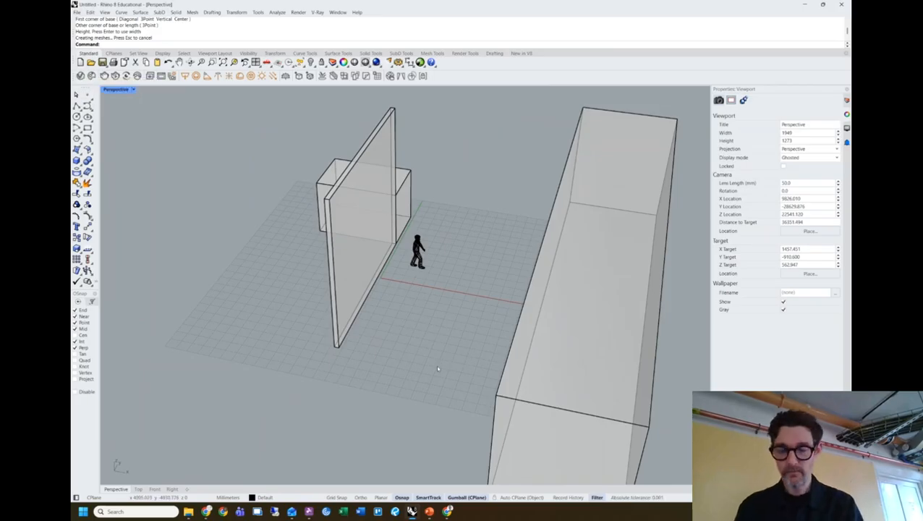
left_click(206, 511)
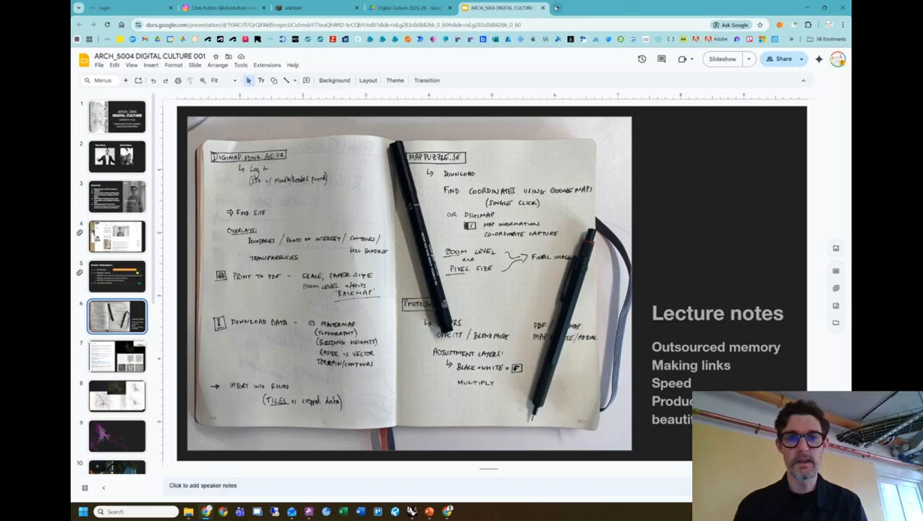
In a new Chrome tab, bring up the history results for 'edina digimap'.
left_click(557, 8)
type("edina")
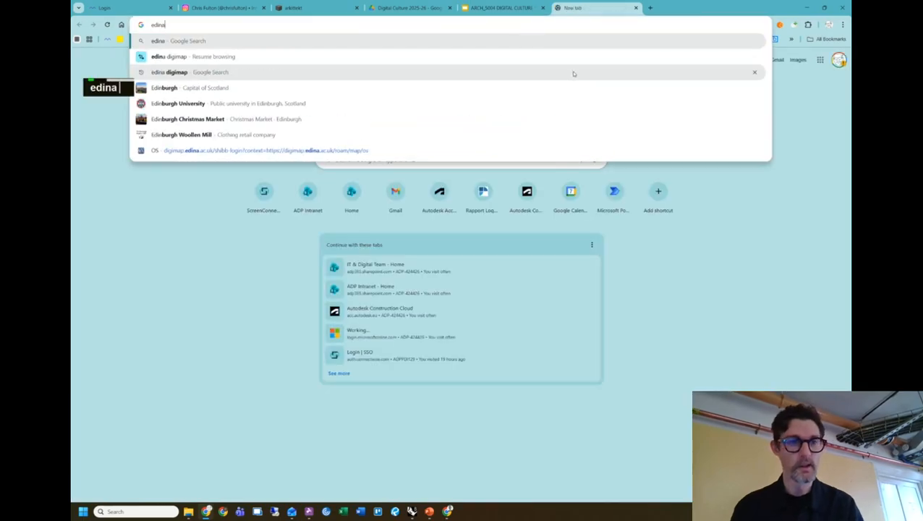
left_click(194, 60)
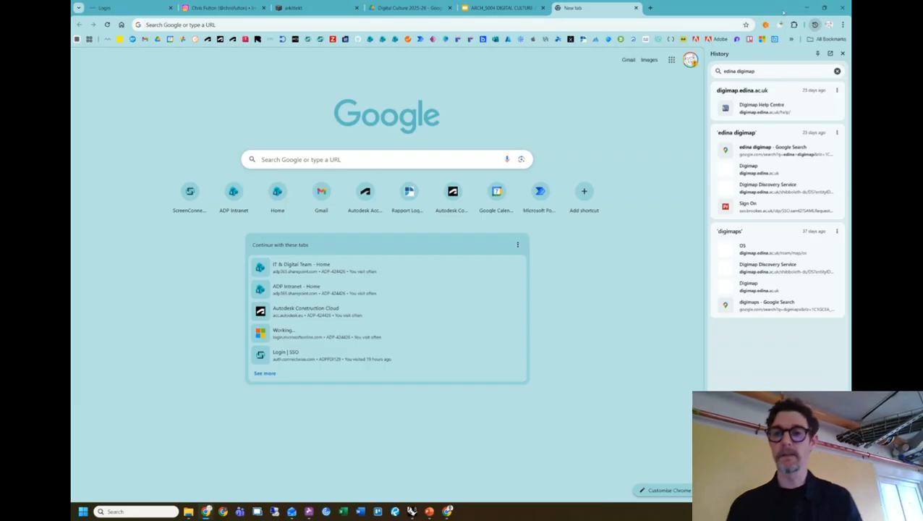
left_click(825, 8)
left_click(639, 126)
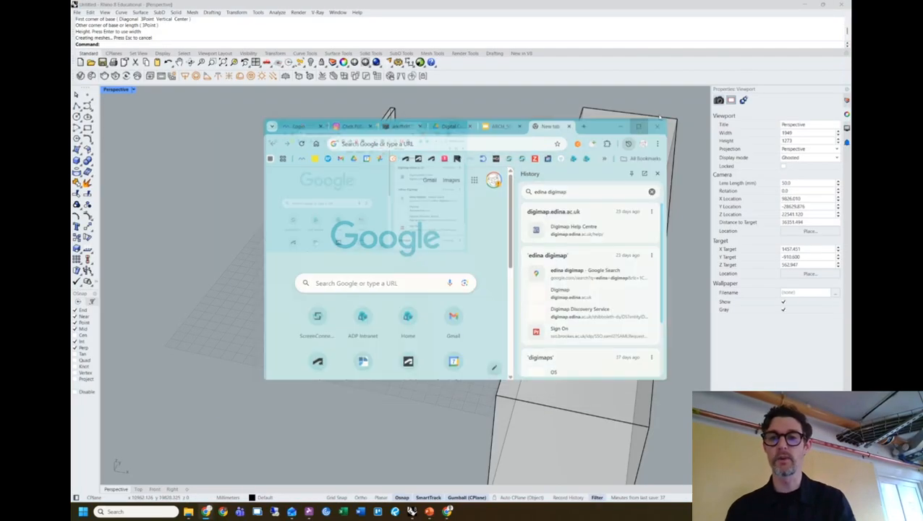
Back in Rhino, draw a small side box starting at the tall box's corner.
left_click(804, 7)
right_click_drag(432, 225, 413, 220)
scroll(371, 225, "down", 2)
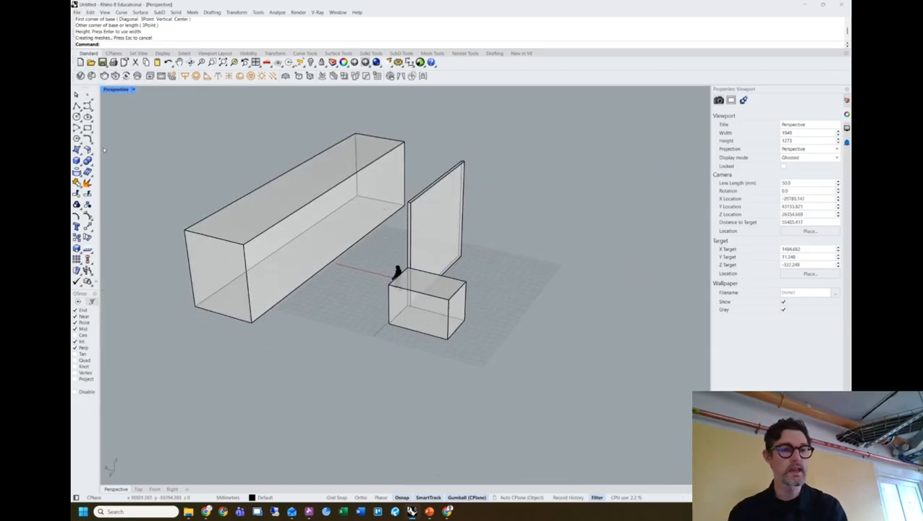
left_click(193, 302)
left_click(170, 247)
left_click(171, 214)
right_click_drag(171, 215, 371, 215)
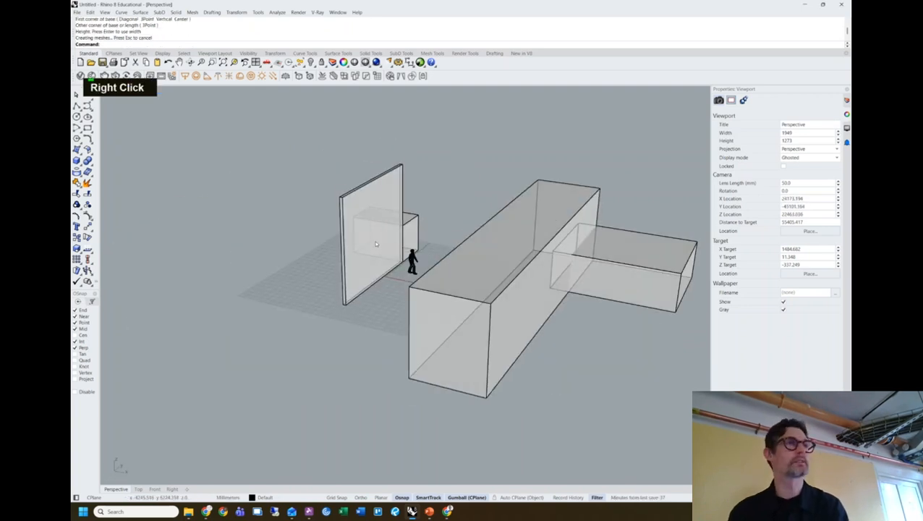
right_click_drag(557, 259, 319, 212, "shift")
scroll(574, 237, "up", 5)
Slide the side box into position with the gumball.
left_click(574, 237)
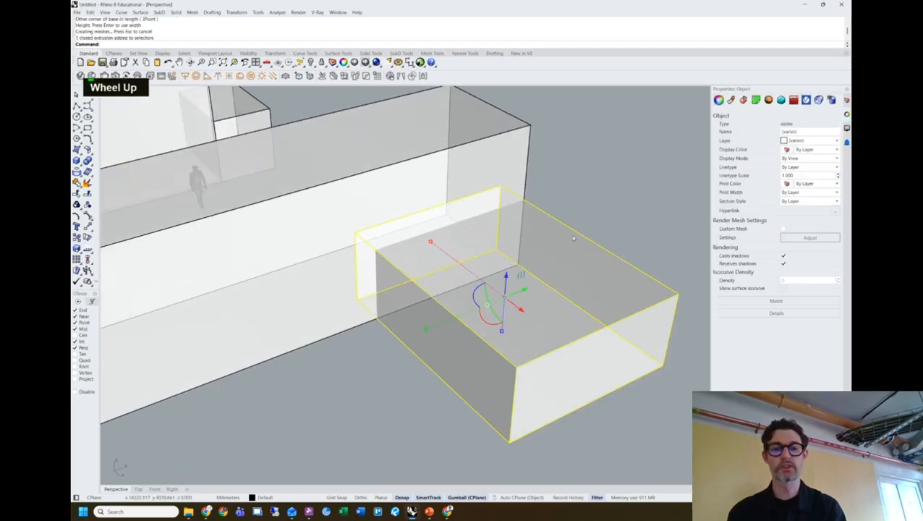
left_click_drag(516, 292, 472, 313)
left_click(565, 230)
right_click_drag(522, 262, 408, 298)
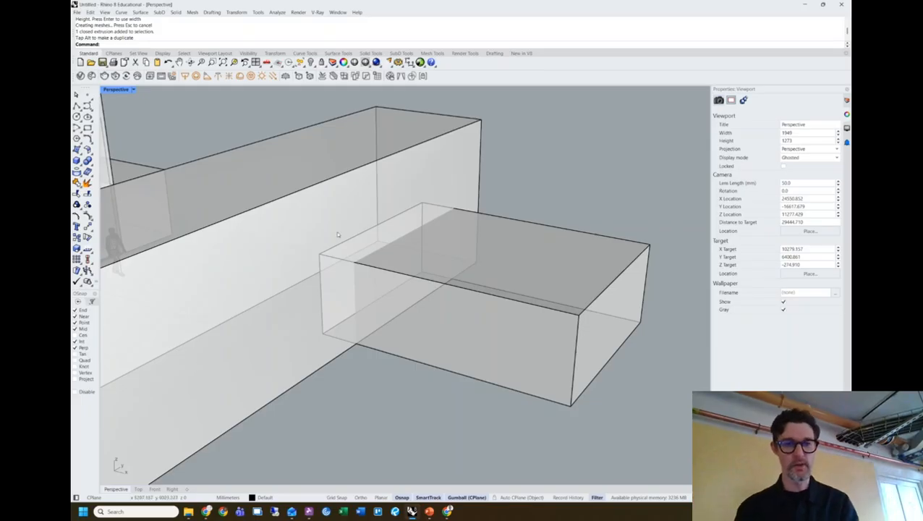
scroll(336, 231, "down", 3)
right_click_drag(337, 231, 475, 309)
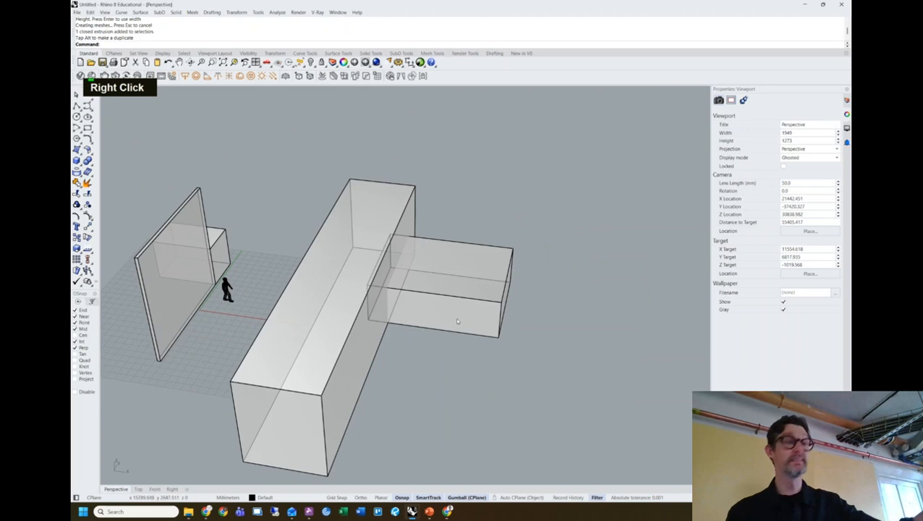
Select the long box and side box and BooleanUnion them into one solid.
left_click_drag(442, 348, 358, 246)
right_click_drag(391, 304, 470, 224)
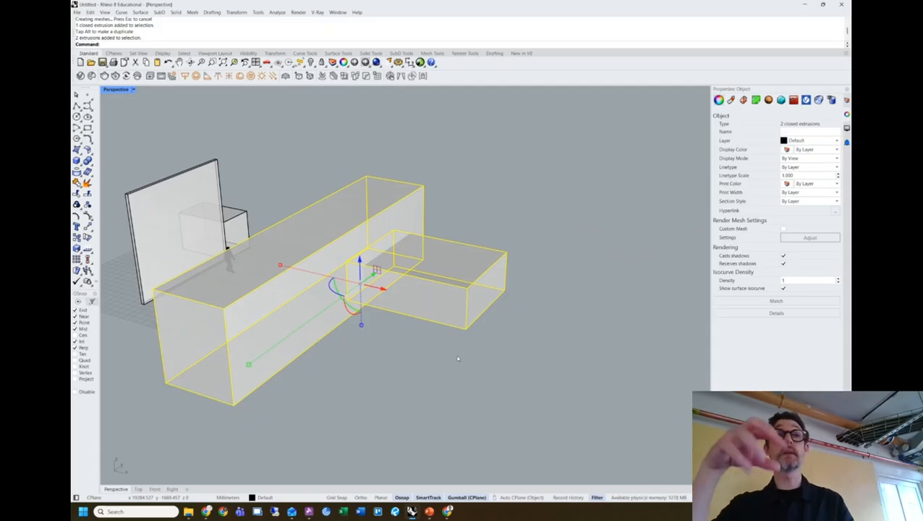
type("booleanun")
key("Return")
Select the merged solid and orbit around the model to check the union.
right_click_drag(387, 314, 430, 348)
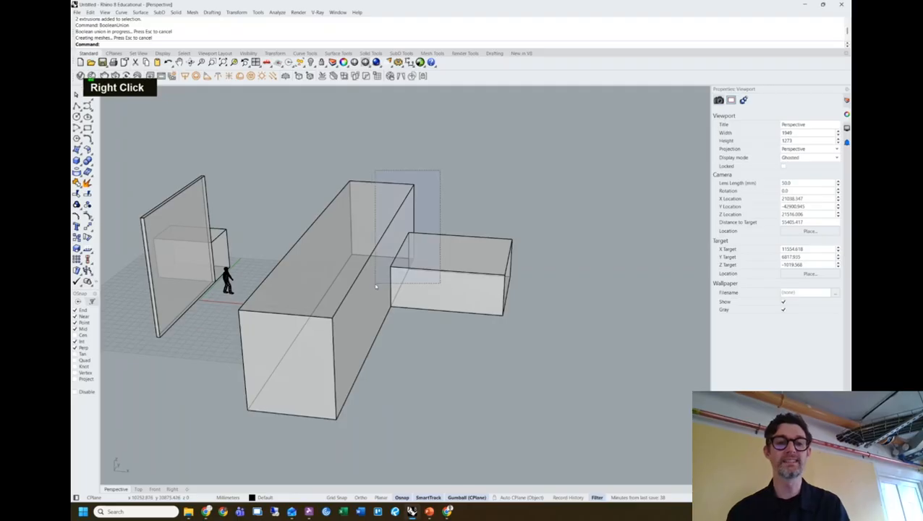
left_click_drag(375, 287, 376, 291)
right_click_drag(521, 203, 484, 232)
left_click(484, 232)
left_click(427, 217)
right_click_drag(459, 196, 501, 186)
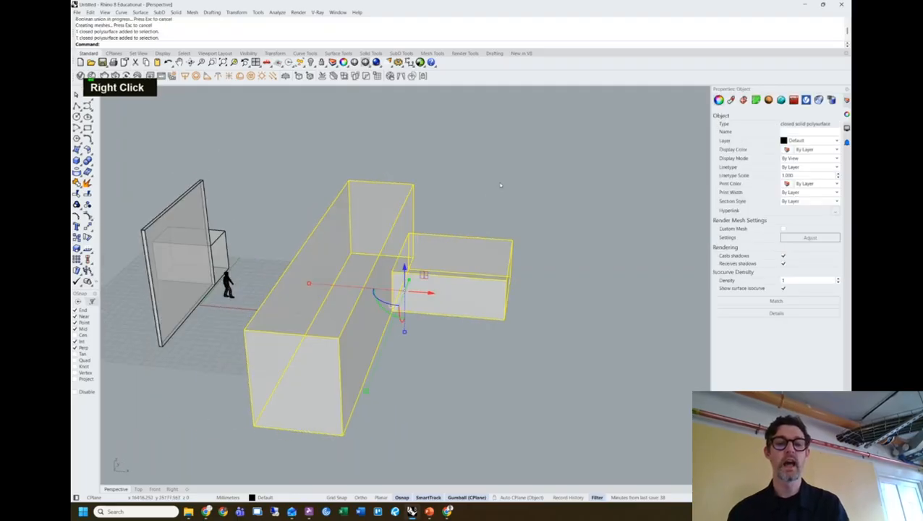
left_click(500, 185)
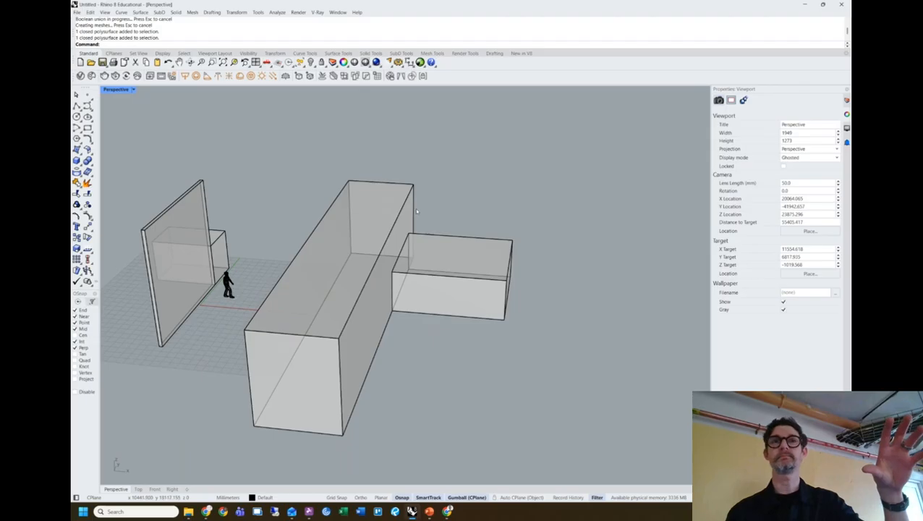
right_click_drag(416, 211, 112, 146)
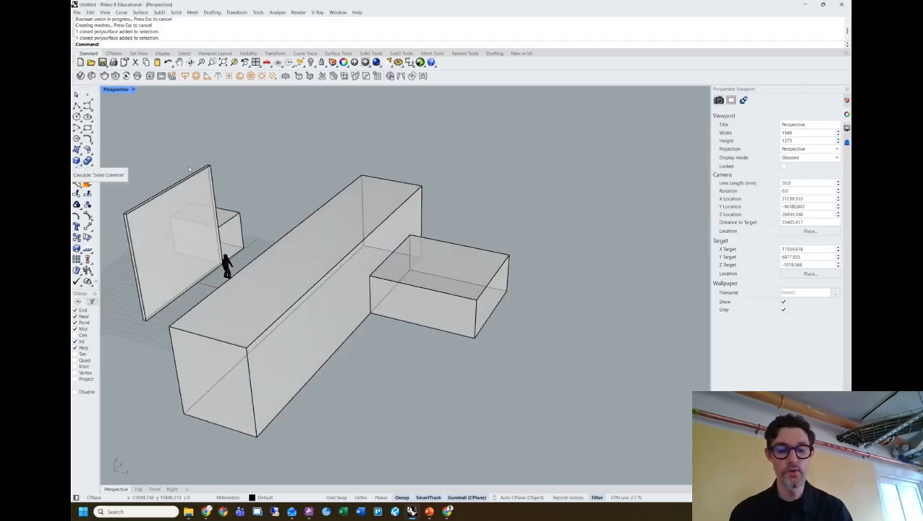
Place a sphere centred on the long box's corner.
type("sphere")
key("Return")
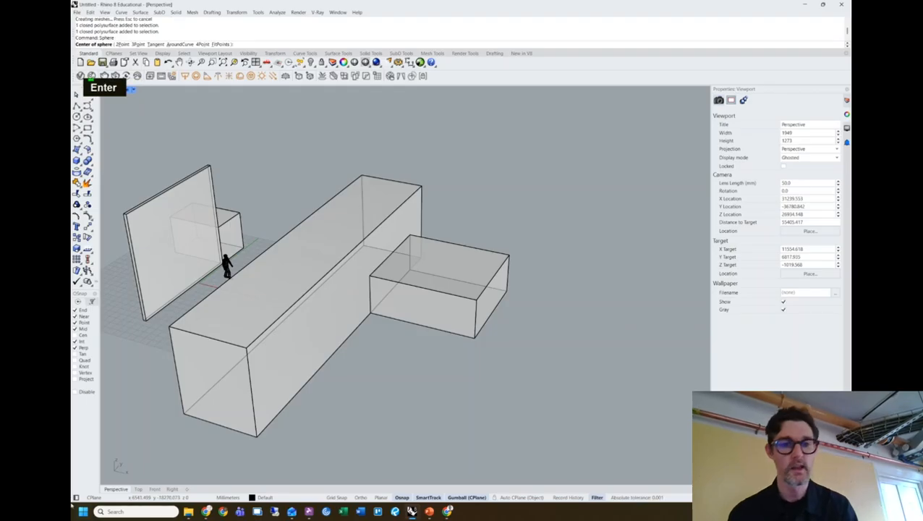
left_click(421, 189)
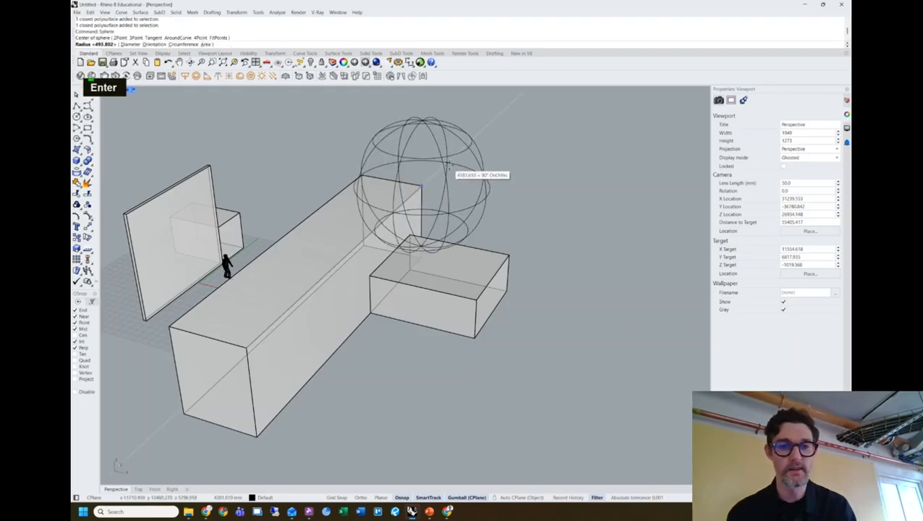
left_click(443, 194)
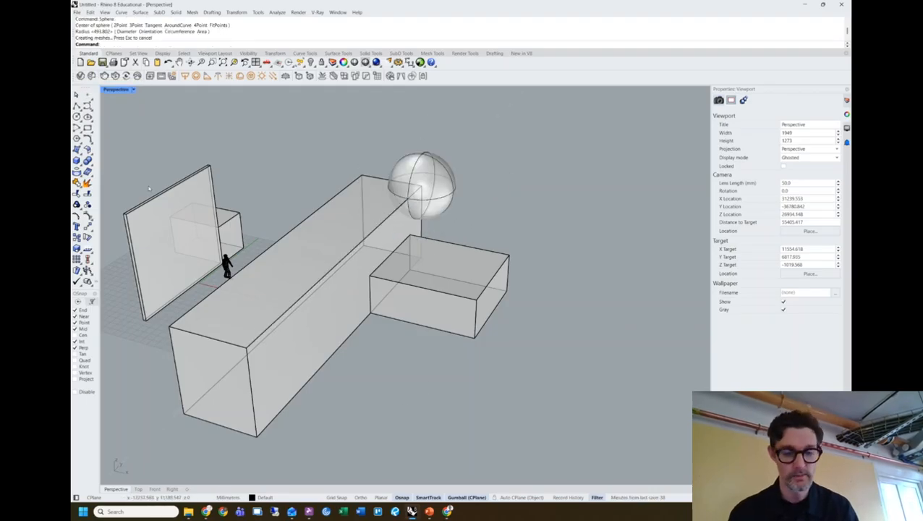
Draw a large cone near the other end of the long box.
type("cone")
key("Return")
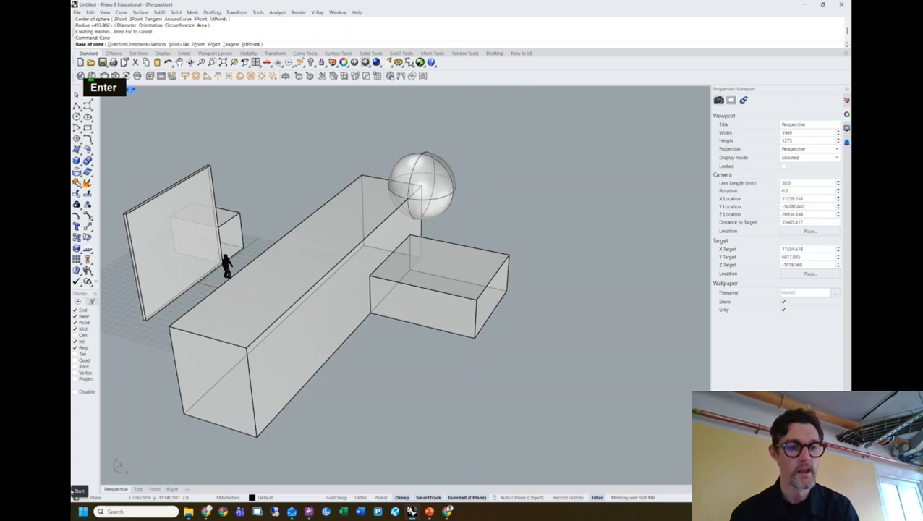
left_click(198, 449)
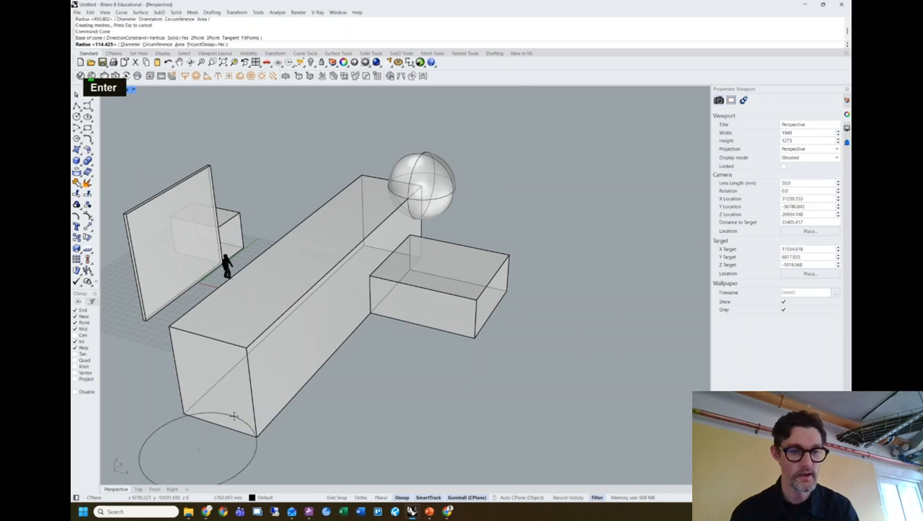
left_click(274, 442)
left_click(160, 286)
right_click_drag(337, 384, 386, 377)
scroll(448, 354, "down", 4)
right_click_drag(458, 352, 394, 380, "shift")
Window-select the boxes, sphere and cone and BooleanUnion them.
left_click_drag(574, 410, 344, 247)
right_click_drag(567, 311, 569, 331)
type("boolean")
key("space")
type("u")
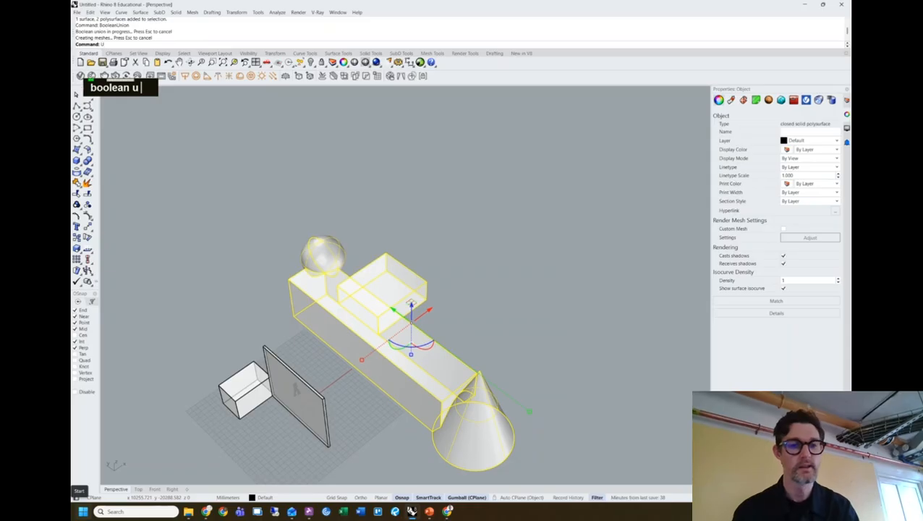
left_click(569, 331)
Orbit around the model and select the merged solid to check the union.
right_click_drag(569, 331, 399, 304)
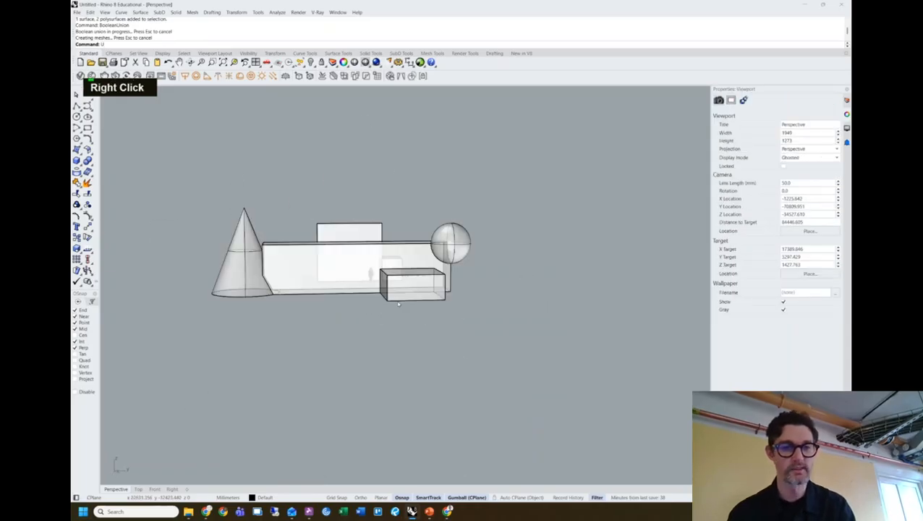
scroll(263, 262, "up", 5)
right_click_drag(263, 261, 157, 214)
right_click_drag(190, 275, 256, 235, "shift")
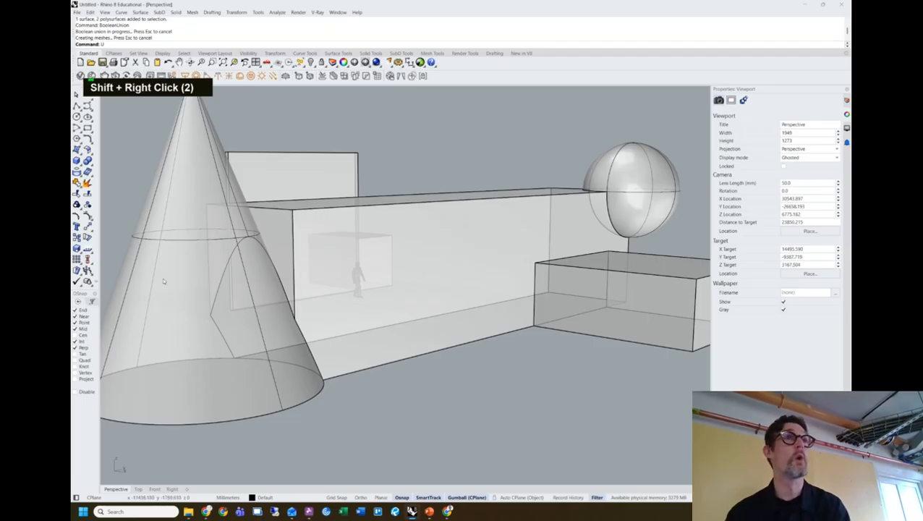
right_click_drag(637, 195, 421, 269)
scroll(606, 233, "down", 8)
left_click(511, 214)
double_click(571, 228)
right_click_drag(572, 228, 542, 264)
right_click_drag(348, 267, 390, 264, "shift")
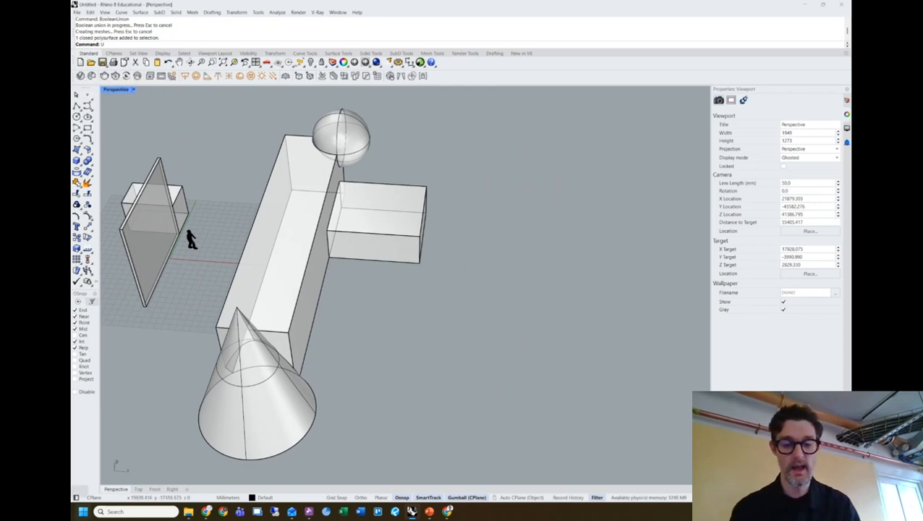
Draw an upright cylinder, about 409 mm radius and 1734 mm tall, right of the merged solid.
type("u")
key("BackSpace")
type("cu")
key("BackSpace")
type("y")
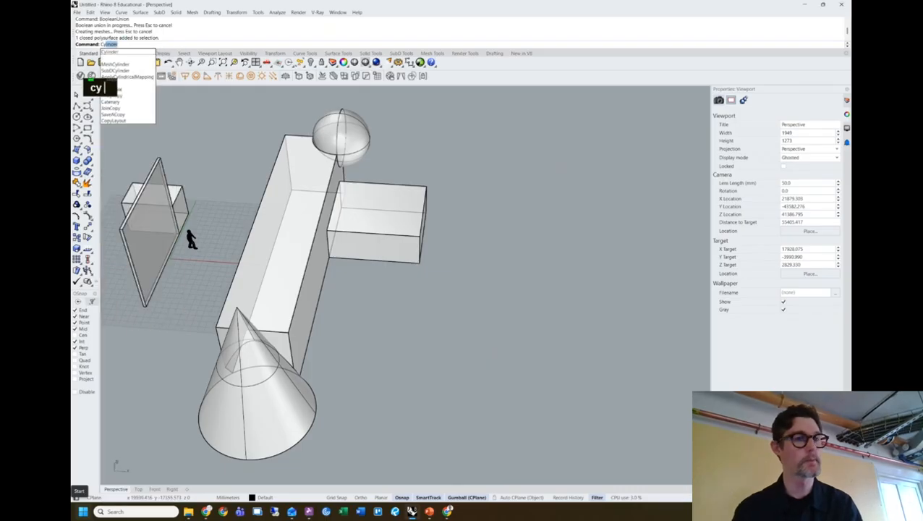
type("l")
key("Return")
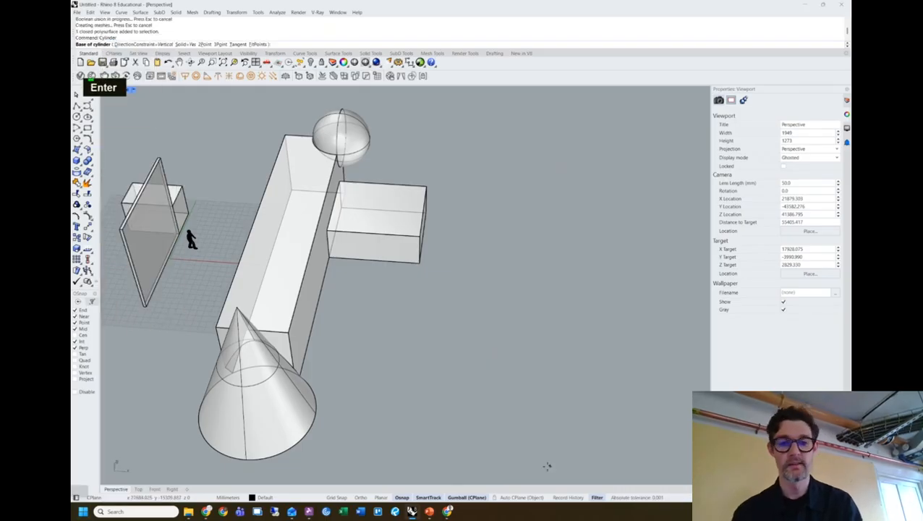
left_click(520, 290)
left_click(553, 292)
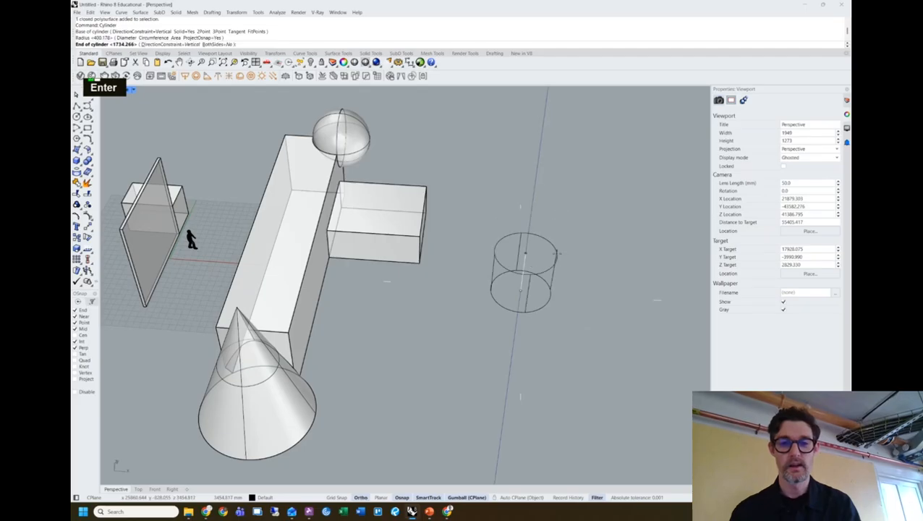
left_click(561, 206, "shift")
right_click_drag(560, 233, 588, 266)
left_click(556, 277)
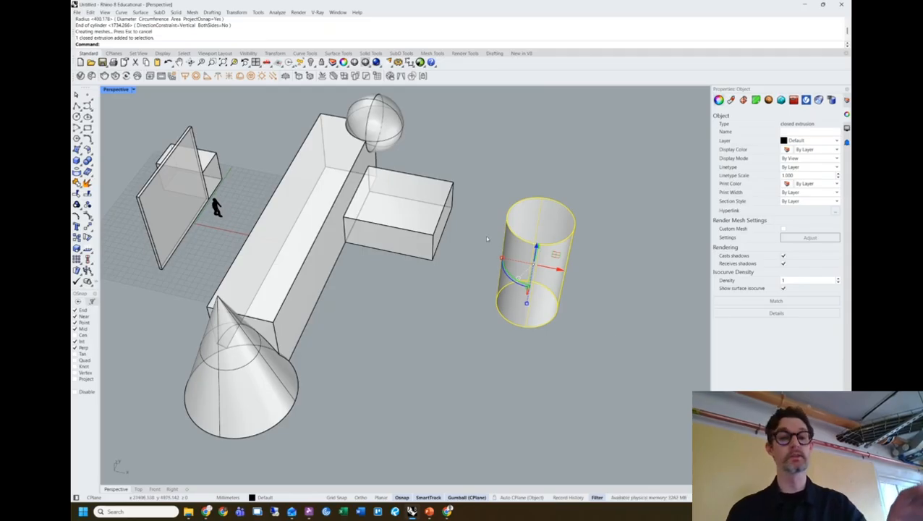
right_click_drag(522, 258, 551, 225)
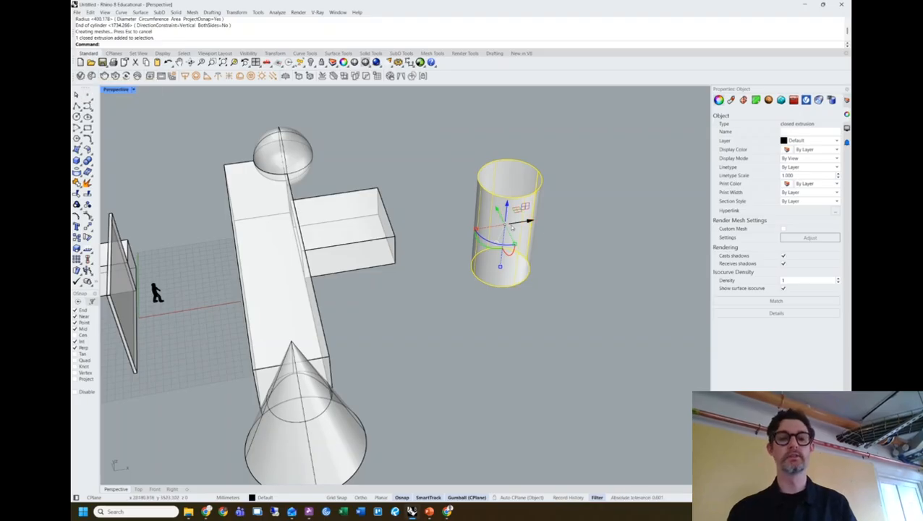
Nudge the T-shaped solid right, then undo an accidental cut and move of the cylinder.
left_click(365, 210)
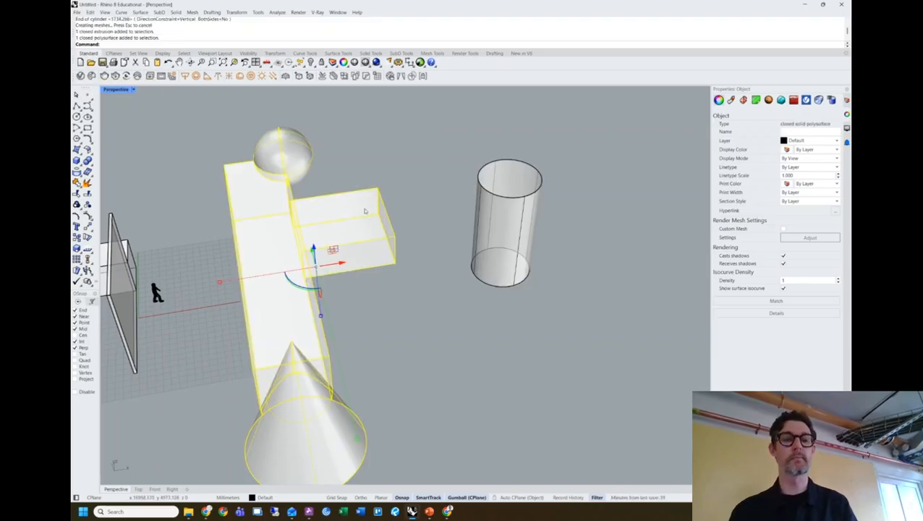
mouse_move(335, 268)
left_mouse_down()
mouse_move(372, 262)
mouse_move(317, 264)
mouse_move(391, 265)
mouse_move(340, 268)
mouse_move(351, 264)
left_mouse_up()
double_click(510, 246)
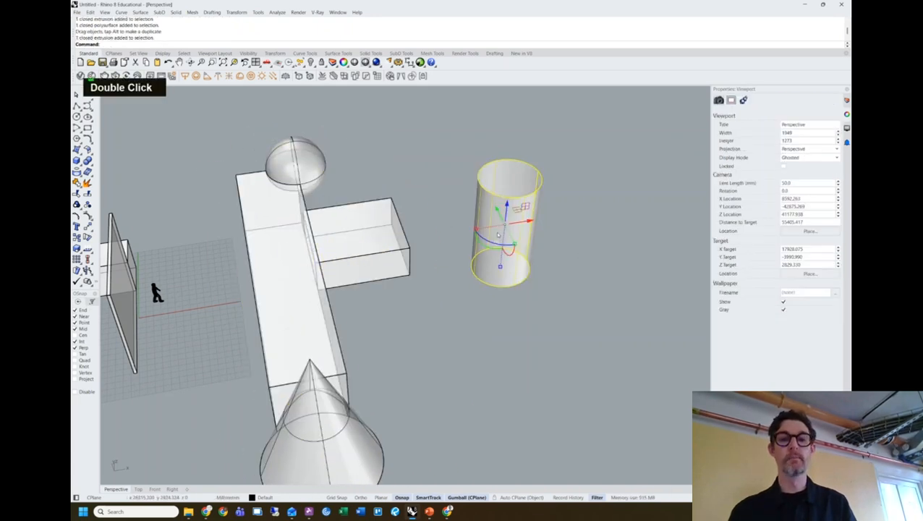
left_click_drag(532, 224, 584, 223)
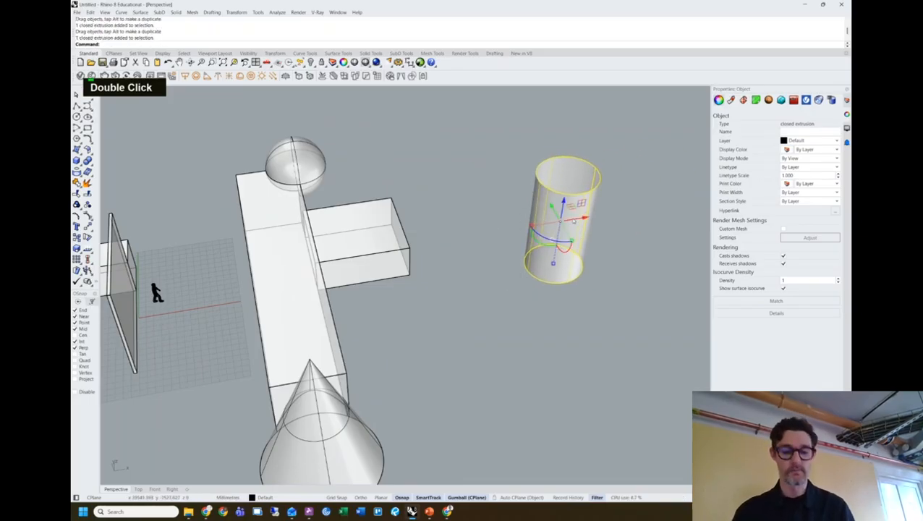
key("ctrl+x")
key("ctrl+z")
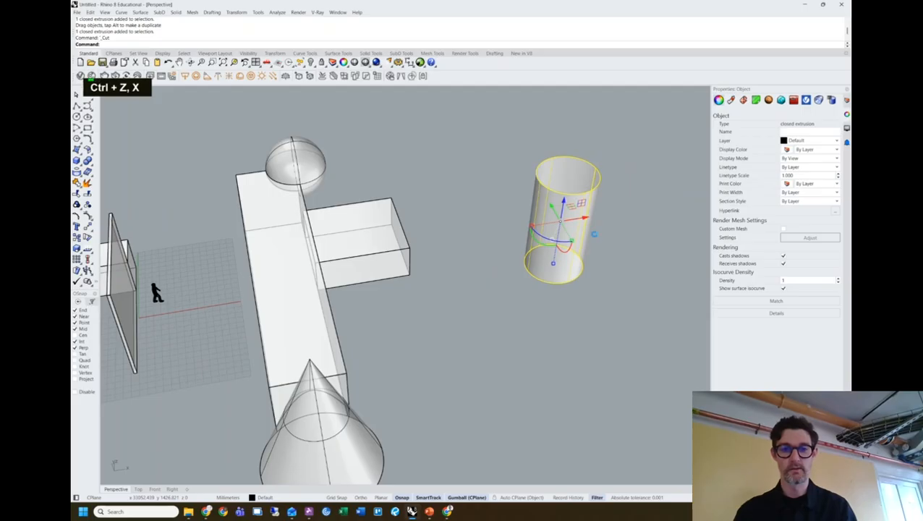
key("ctrl+z")
Drag the cylinder into place, ending slightly up and to the right.
left_click(639, 240)
left_click(532, 231)
left_click_drag(530, 223, 493, 207)
left_click(591, 209)
right_click_drag(592, 210, 552, 235)
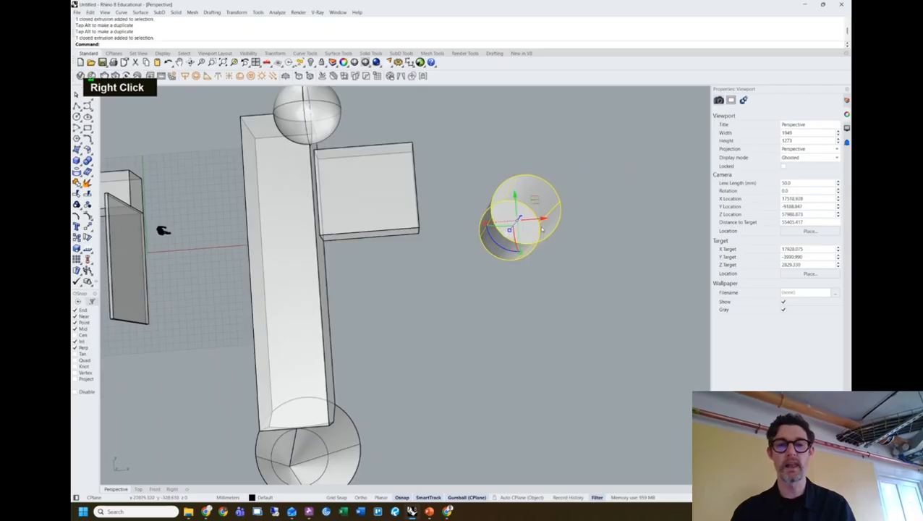
left_click(551, 236)
mouse_move(535, 201)
left_mouse_down()
mouse_move(536, 170)
mouse_move(529, 234)
mouse_move(555, 195)
mouse_move(607, 189)
mouse_move(534, 210)
left_mouse_up()
right_click_drag(593, 264, 604, 240)
left_click(604, 241)
left_click(511, 232)
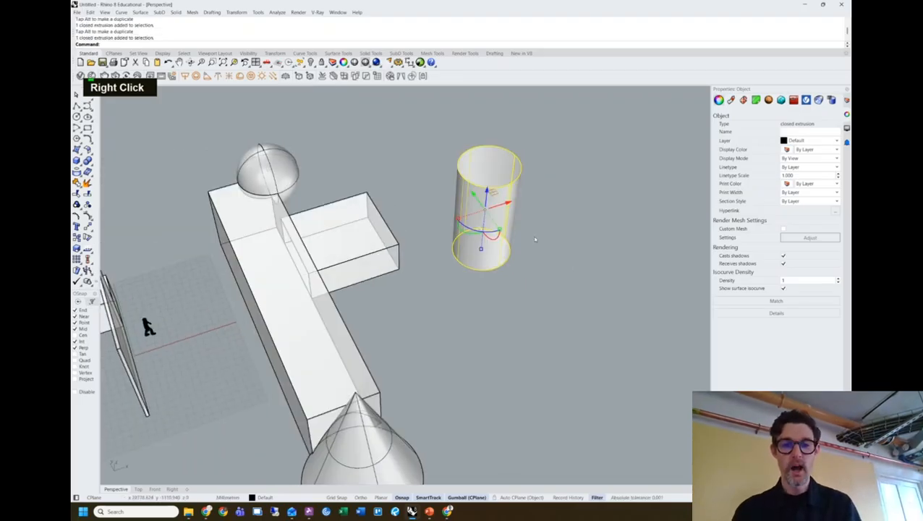
left_click_drag(516, 206, 577, 197)
Drag with Alt toggled to leave a copy of the cylinder further right.
key("alt")
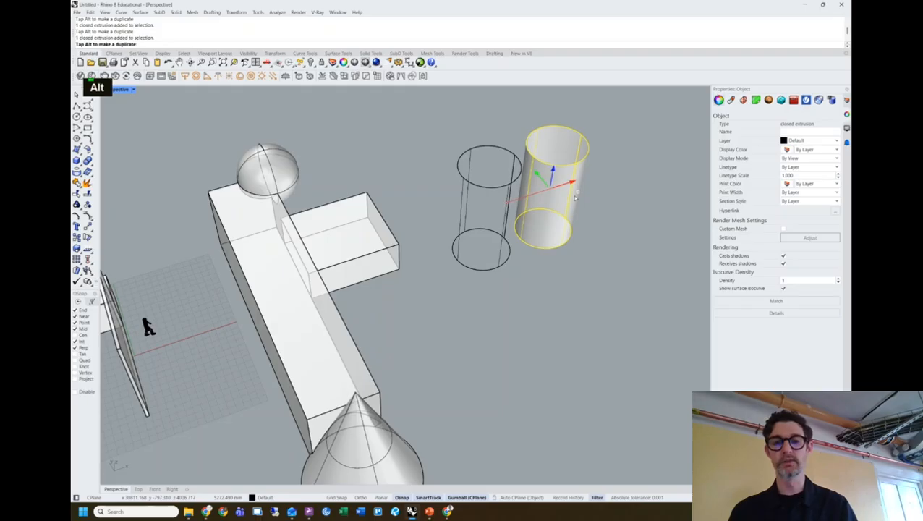
key("alt")
key("alt")
key("alt")
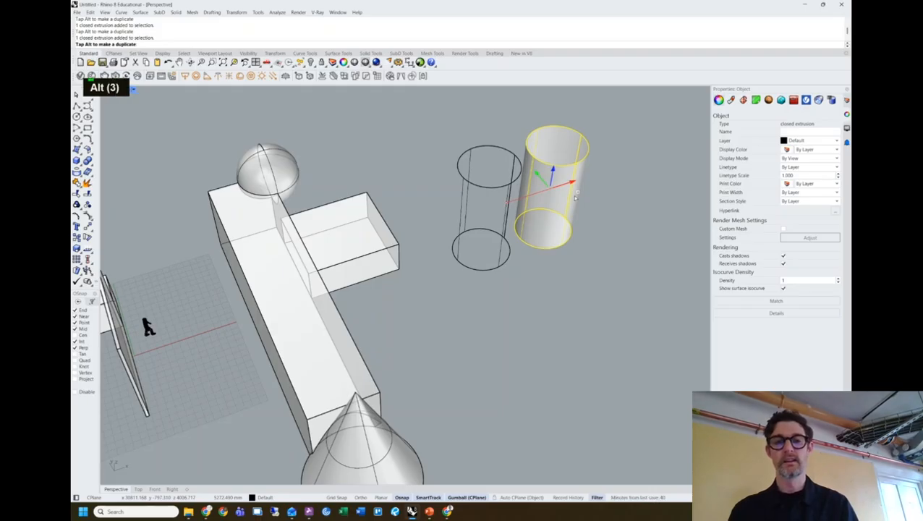
key("alt")
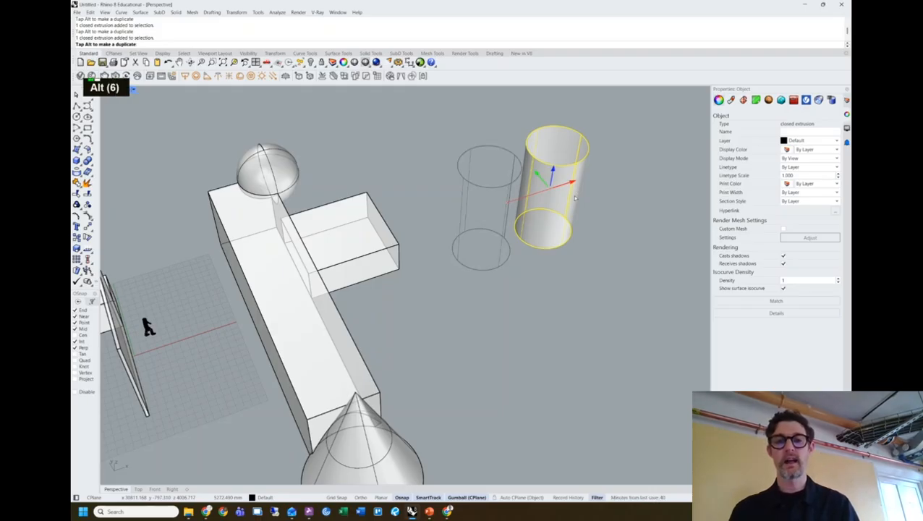
key("alt")
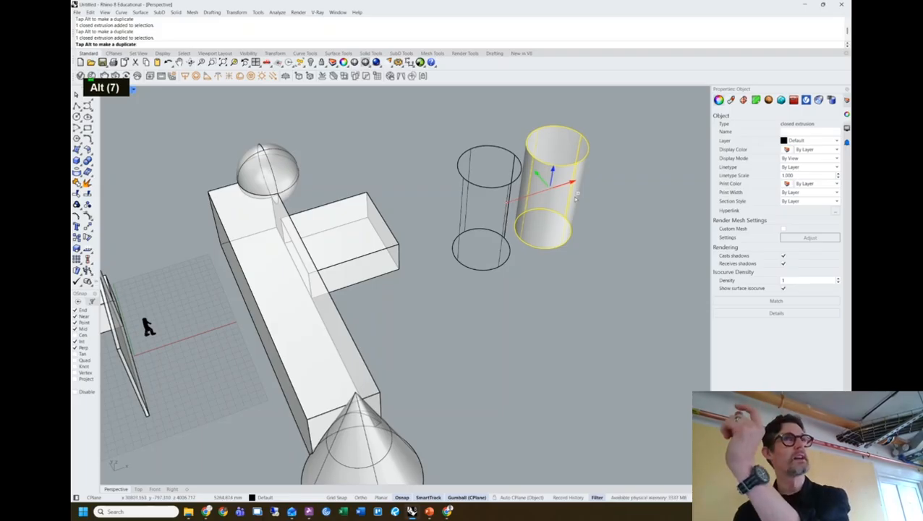
left_click_drag(577, 195, 594, 190)
left_click(625, 210)
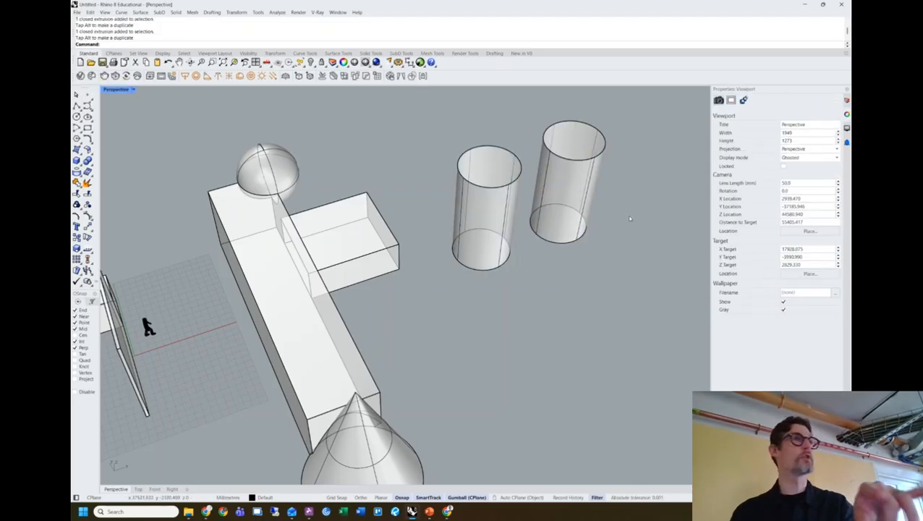
Copy the right cylinder further up and right to make a third one.
left_click(578, 197)
left_click_drag(583, 181, 664, 159)
left_click(684, 246)
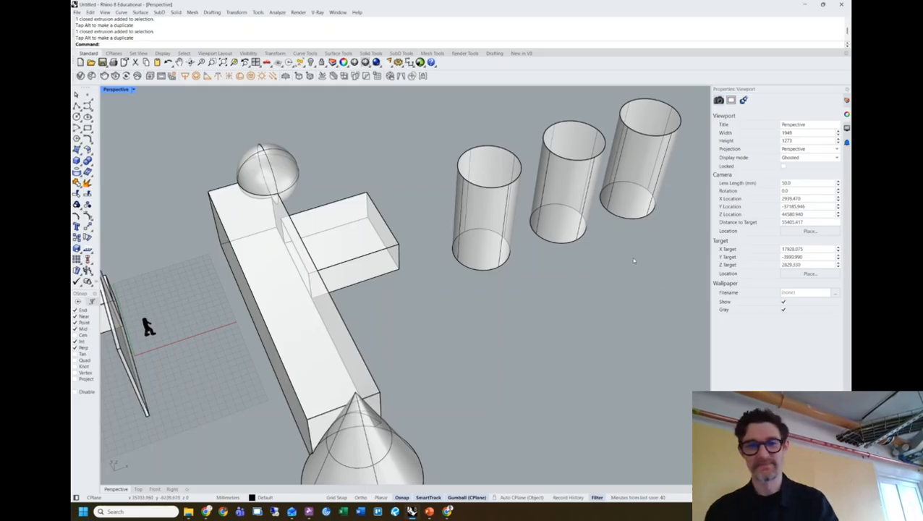
left_click(622, 182)
left_click(622, 183)
right_click_drag(648, 230, 545, 272, "shift")
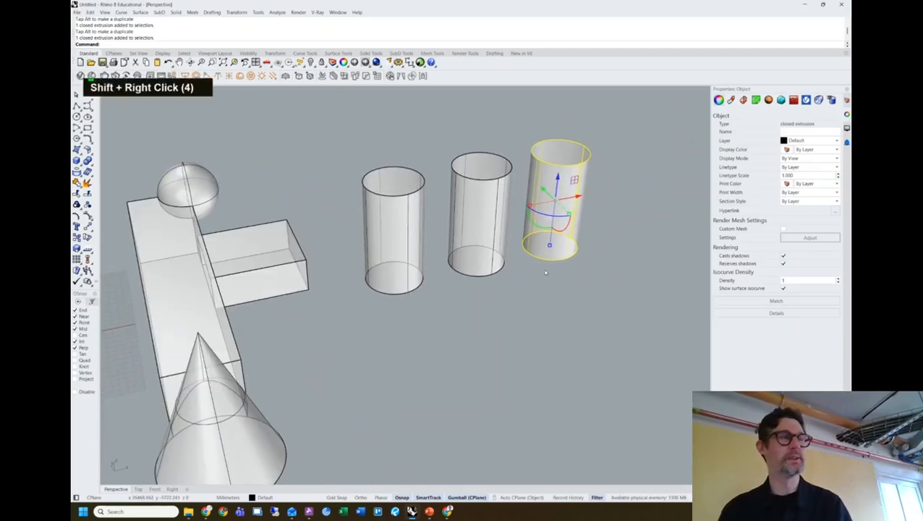
Delete the right-hand cylinder.
left_click(619, 245)
double_click(565, 217)
key("Delete")
Rotate the middle cylinder 90° onto its side and slide it through the vertical cylinder.
left_click(488, 251)
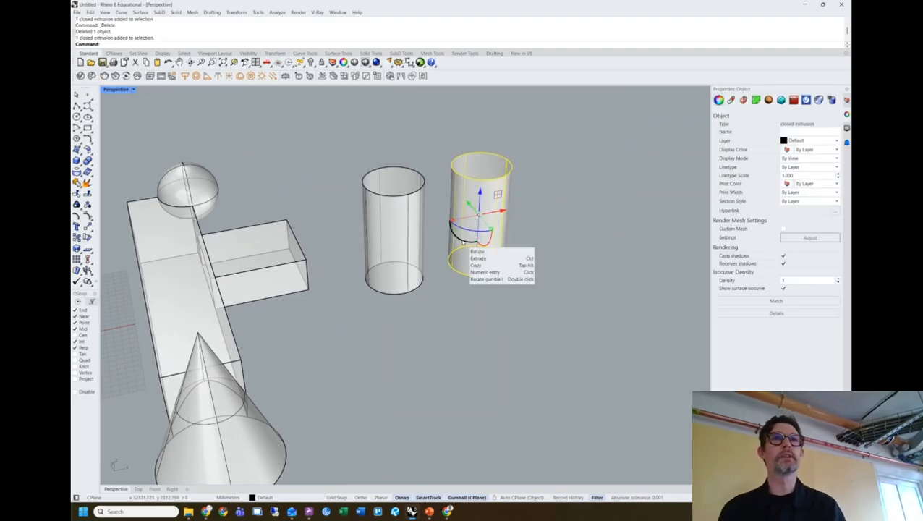
left_click_drag(460, 241, 536, 228)
left_click_drag(482, 237, 374, 235, "shift")
left_click(461, 287)
right_click_drag(462, 287, 405, 217)
scroll(385, 244, "up", 3)
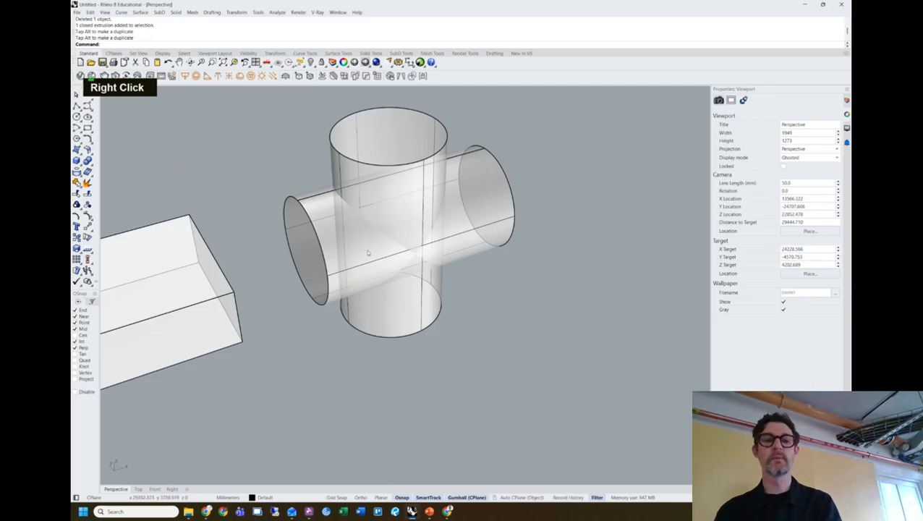
Check the crossed cylinders by selecting them, then start typing the BooleanDifference command.
left_click(411, 231)
left_click(516, 303)
double_click(461, 241)
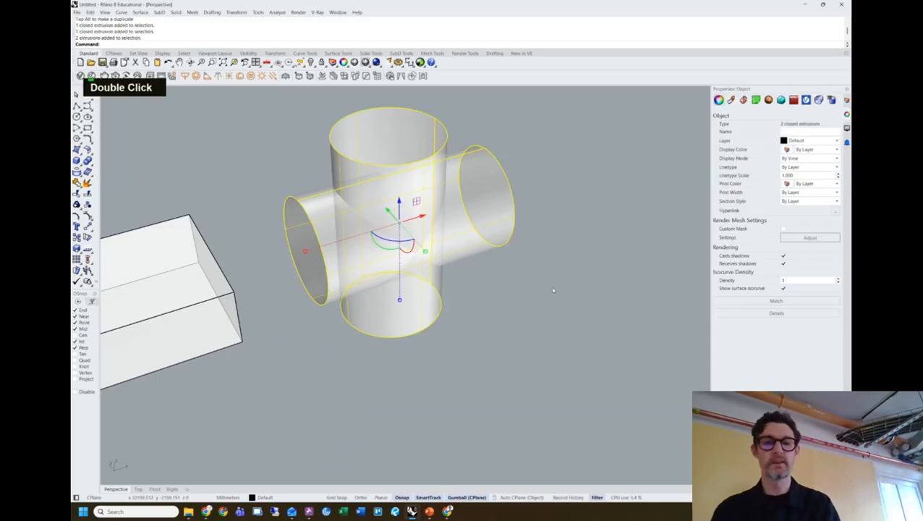
left_click(588, 332)
type("b")
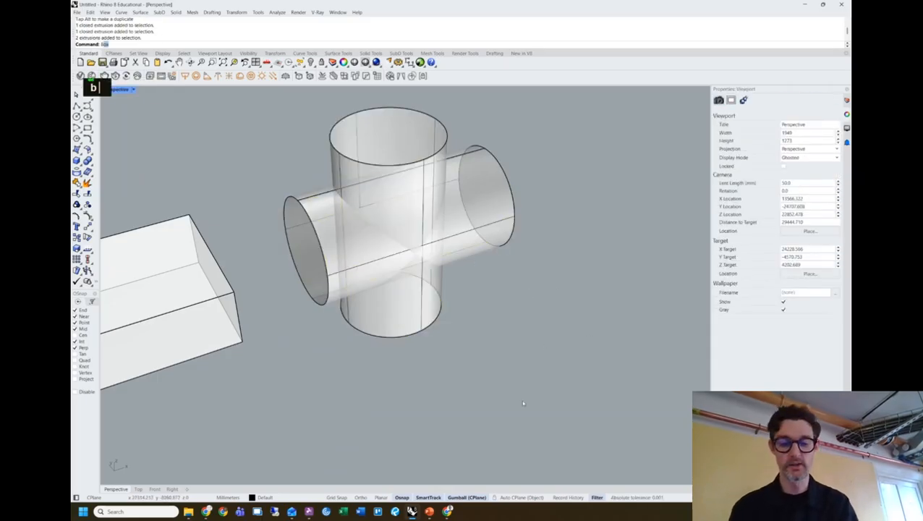
type("ooleandifference")
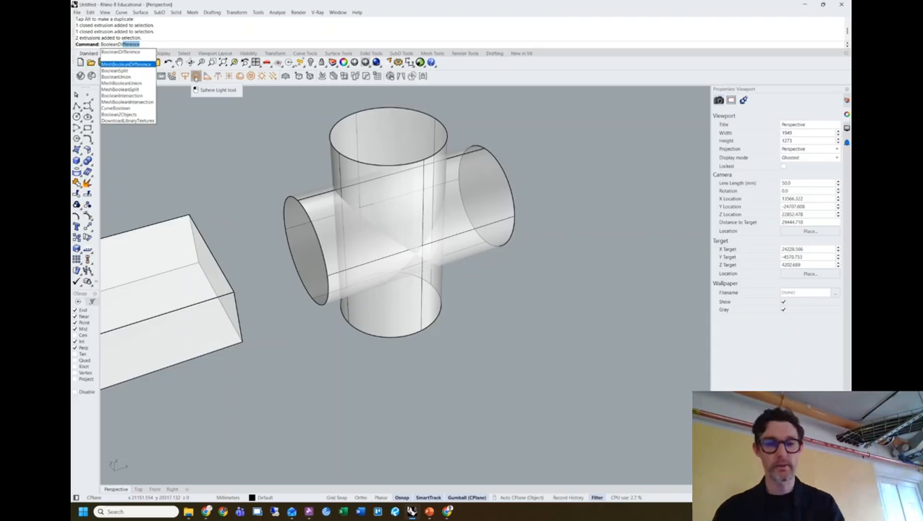
Run BooleanDifference, subtracting the horizontal cylinder from the vertical one; nothing is done.
key("Return")
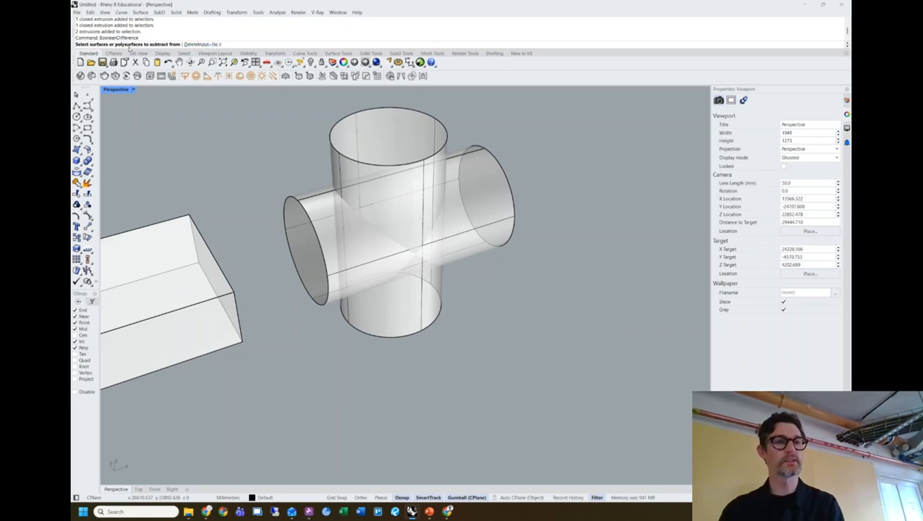
left_click(352, 129)
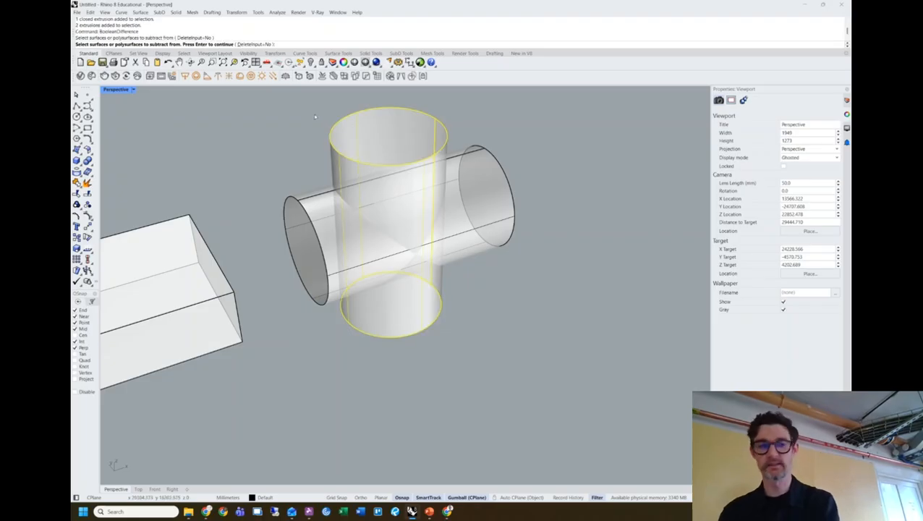
key("Return")
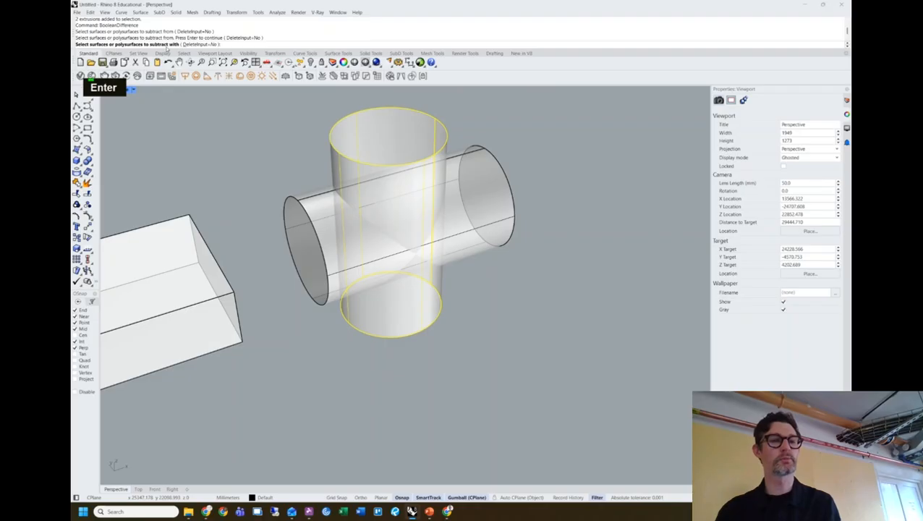
left_click(476, 179)
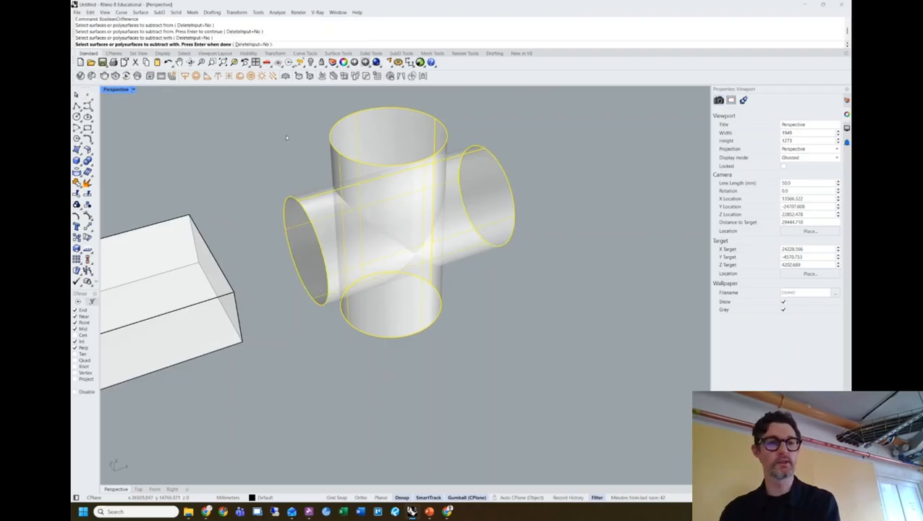
key("Return")
Nudge the horizontal cylinder slightly along its length with the gumball.
double_click(400, 165)
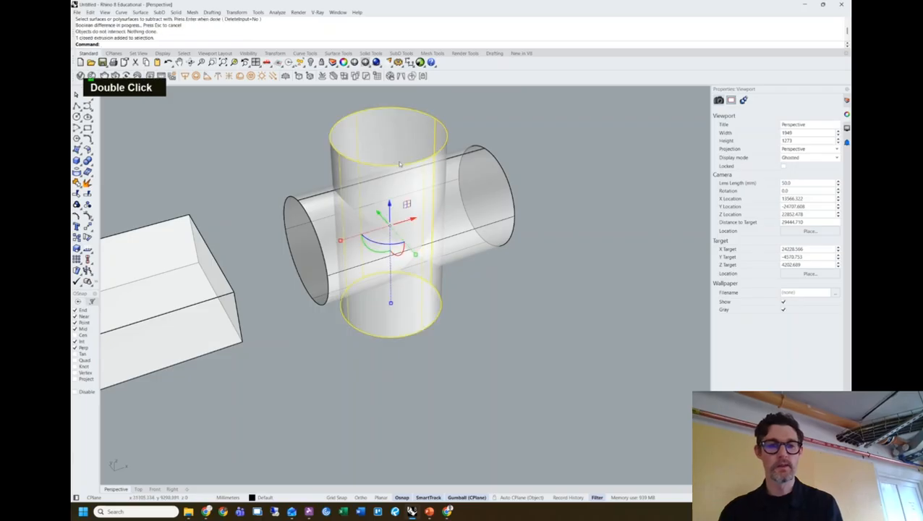
left_click(520, 280)
left_click(418, 258)
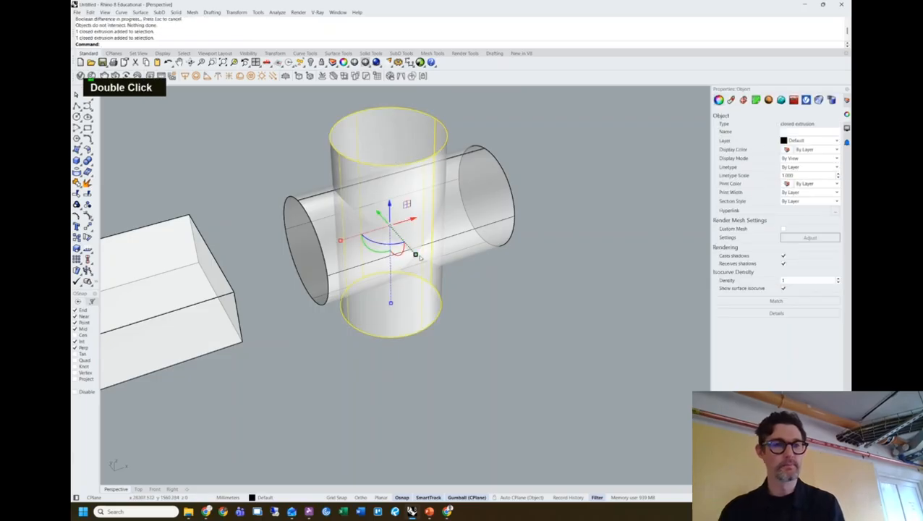
left_click(290, 169)
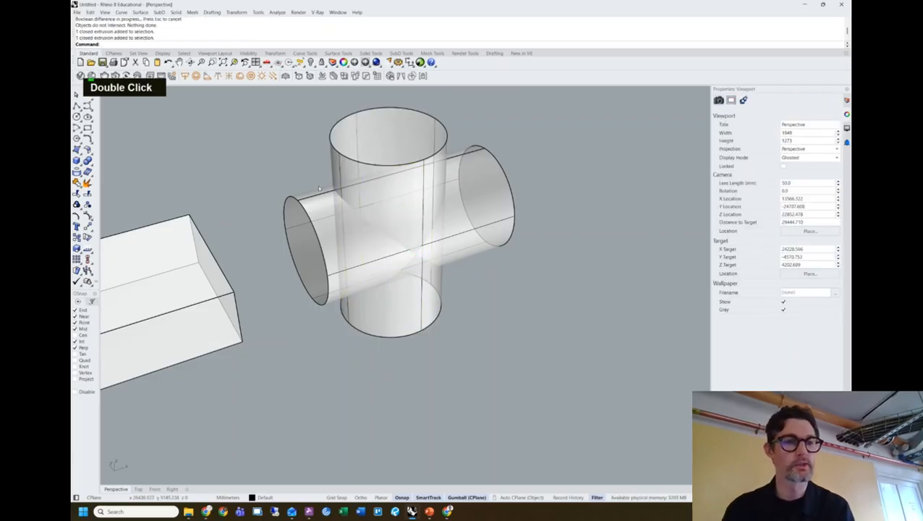
left_click(494, 240)
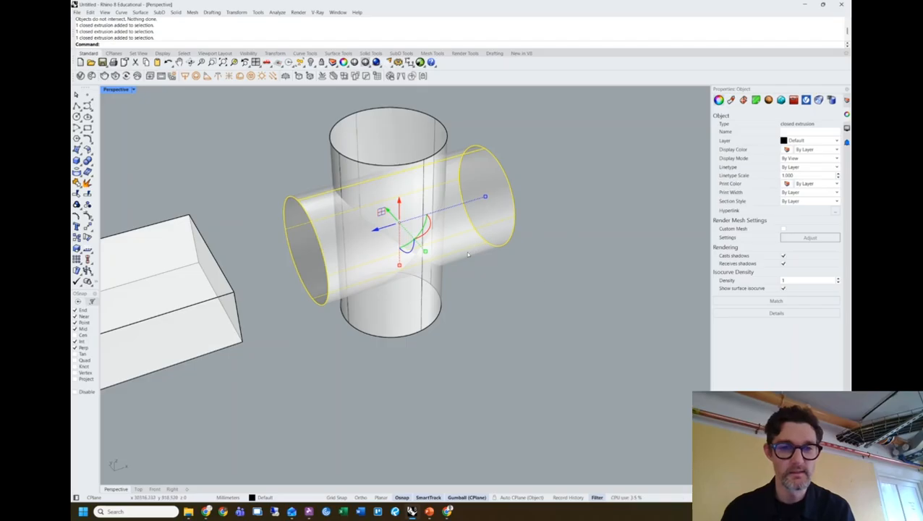
left_click(477, 255)
mouse_move(505, 268)
right_mouse_down()
mouse_move(539, 245)
mouse_move(498, 259)
right_mouse_up()
left_click(498, 258)
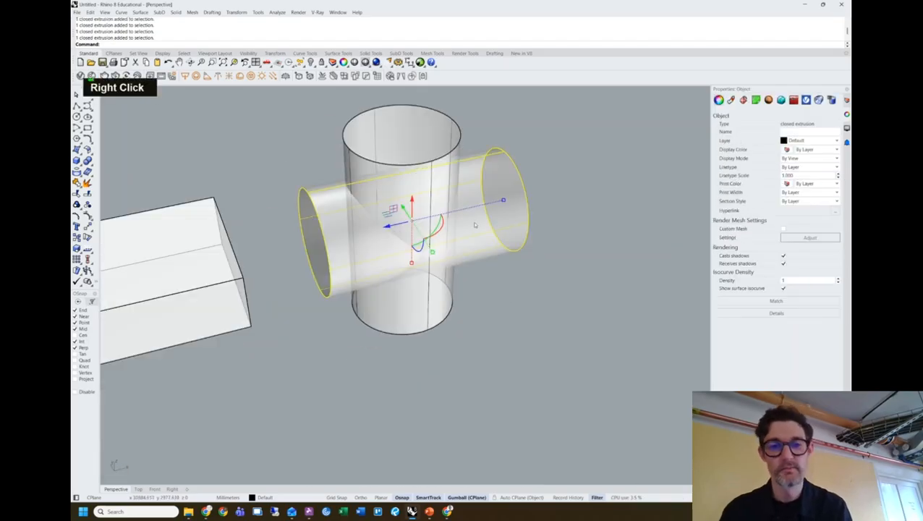
left_click_drag(402, 209, 395, 199)
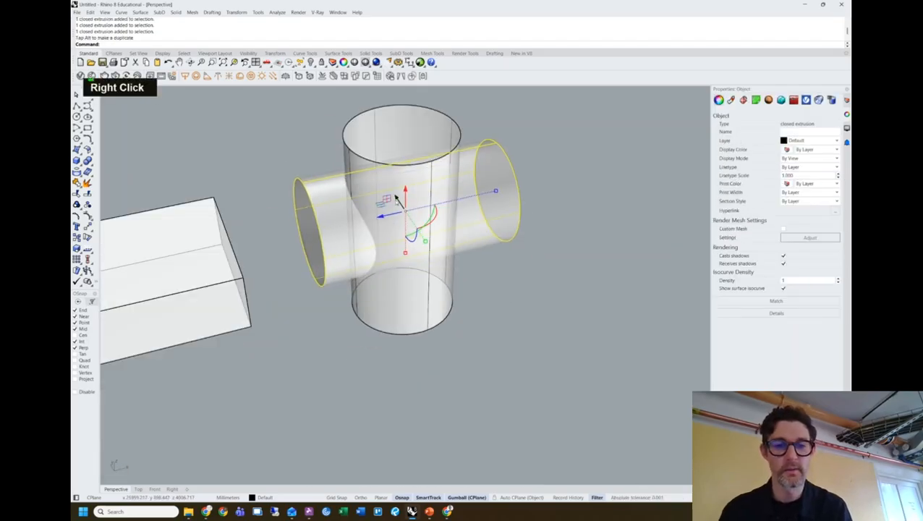
Window-select both cylinders and begin typing a Boolean command.
left_click(473, 270)
right_click_drag(473, 269, 489, 252)
left_click_drag(516, 293, 404, 221)
type("bool")
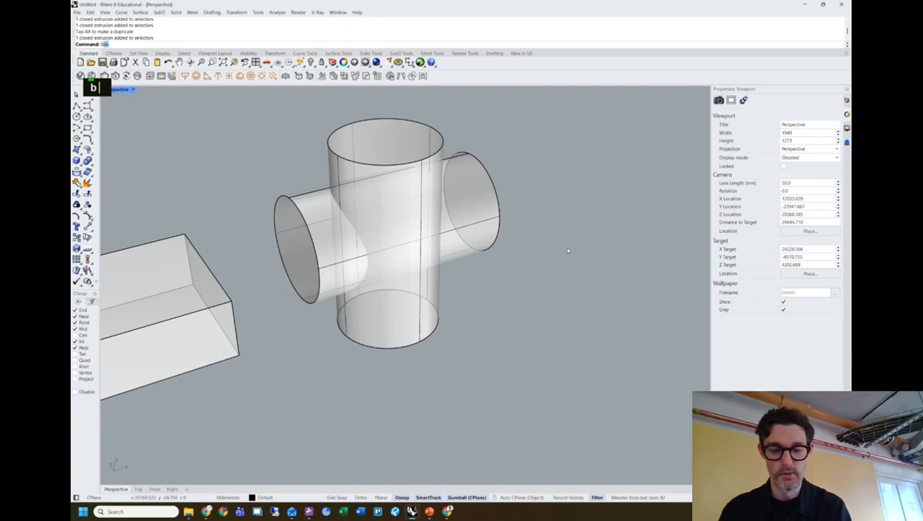
Start BooleanUnion on both cylinders, then cancel it with Esc.
key("Return")
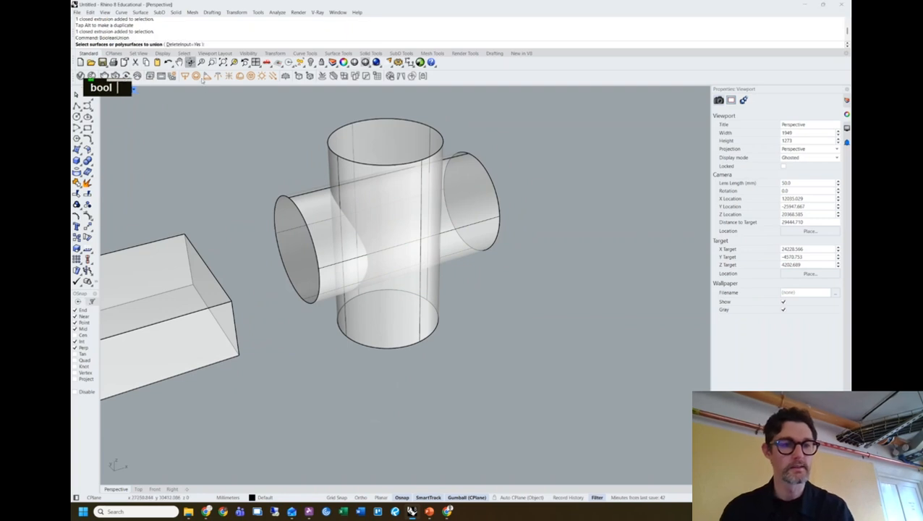
left_click_drag(526, 315, 356, 191)
type("be")
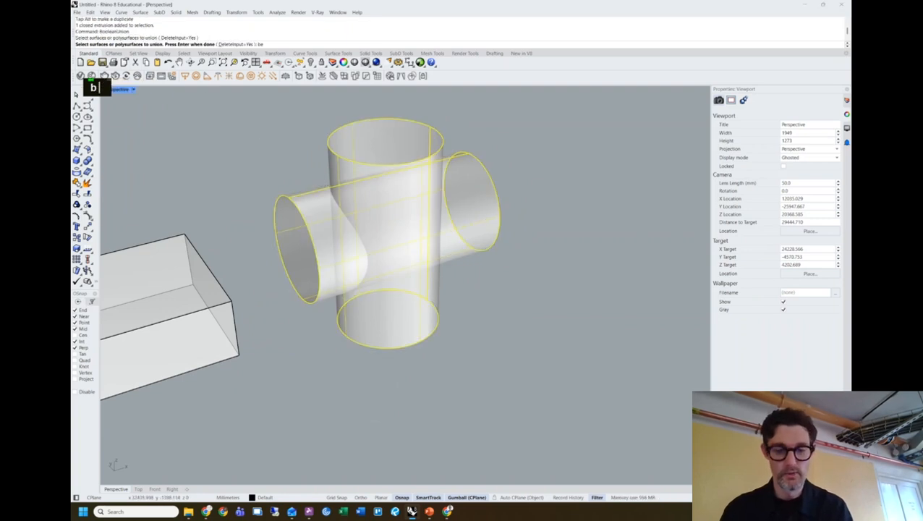
key("BackSpace")
type("oolea")
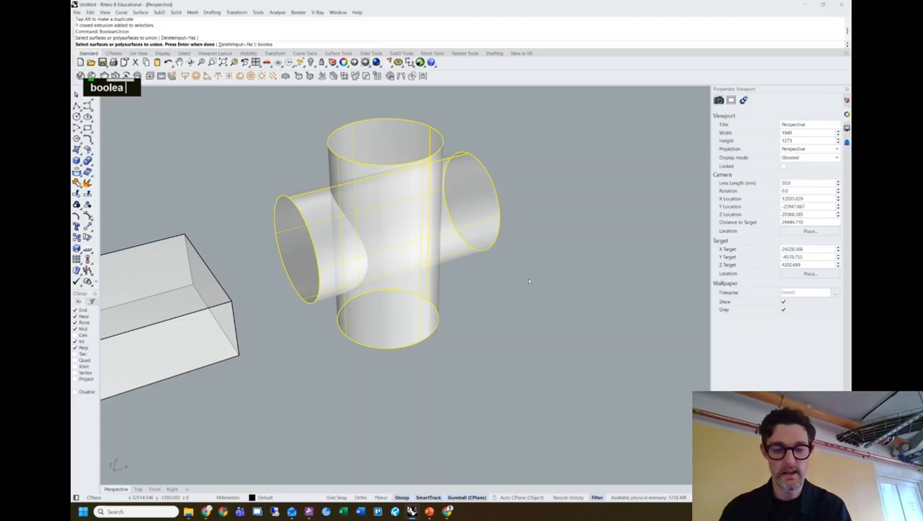
type("nd")
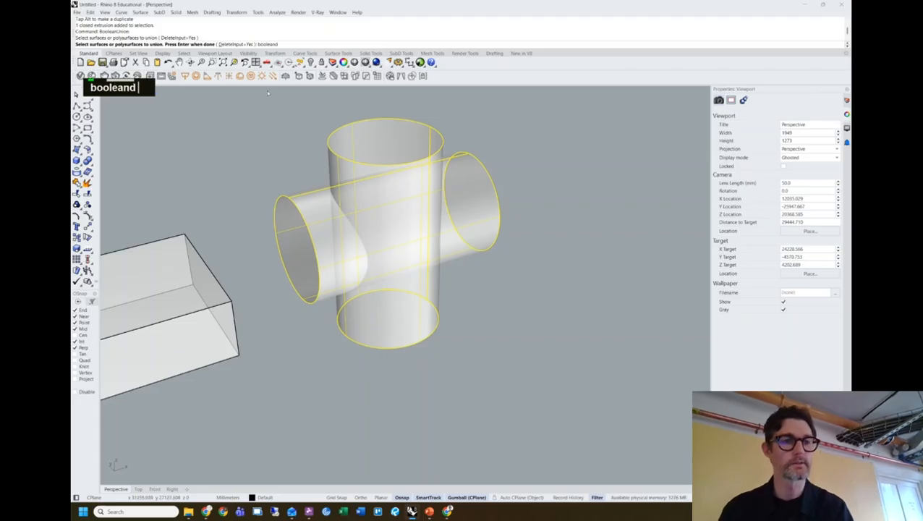
key("Escape")
key("Escape")
key("Escape")
key("Escape")
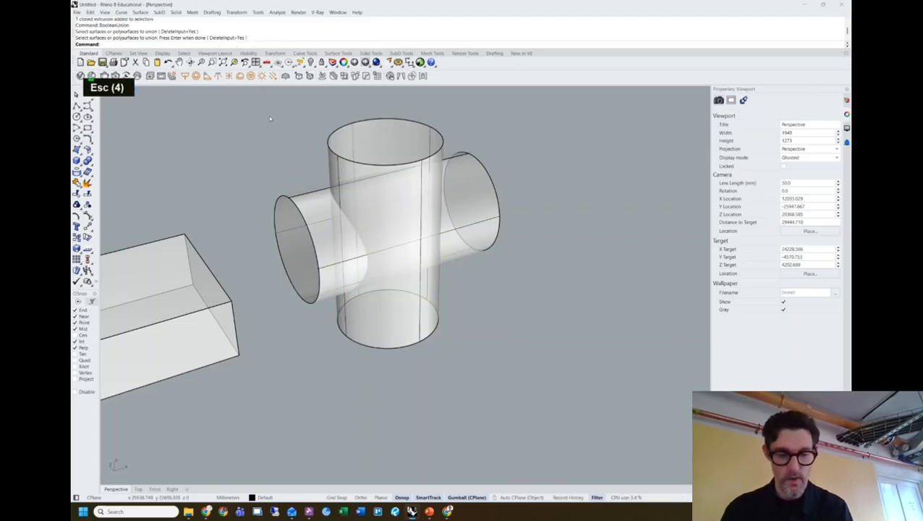
Run BooleanDifference with the vertical cylinder as base and the horizontal one as cutter.
type("booleand")
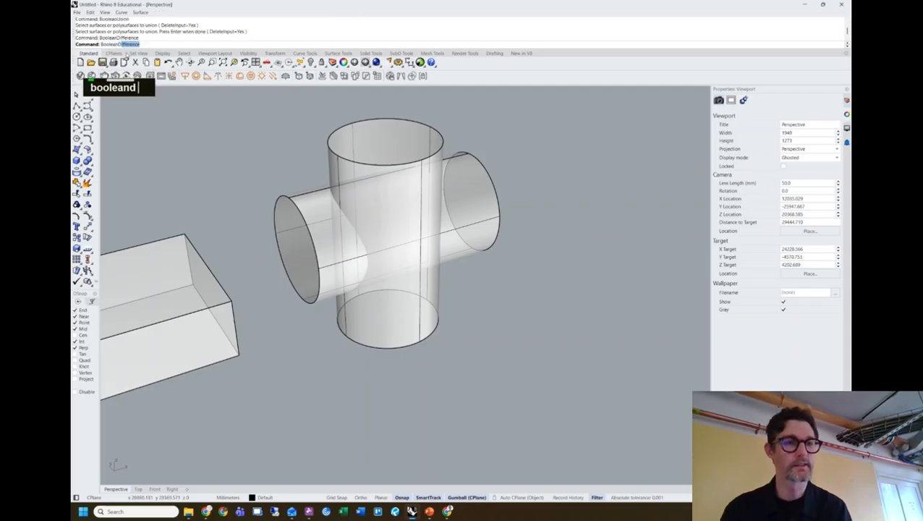
key("Return")
left_click(350, 164)
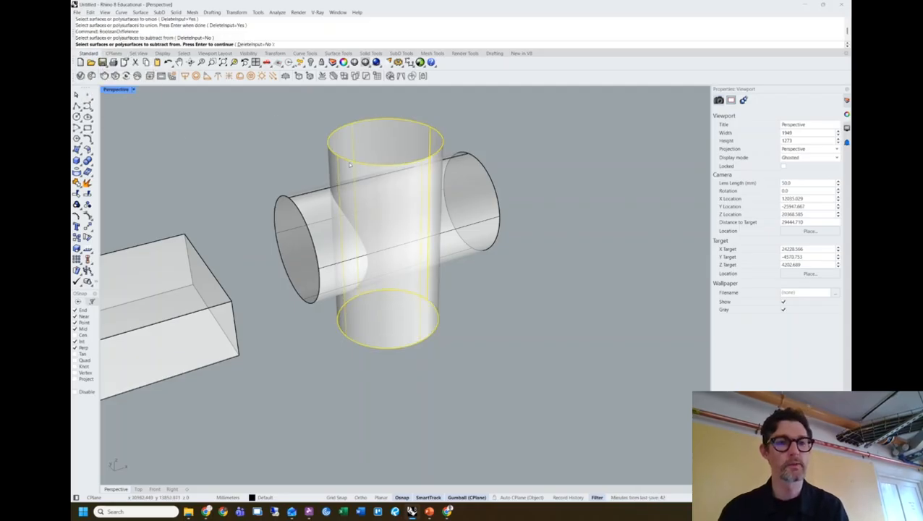
key("Return")
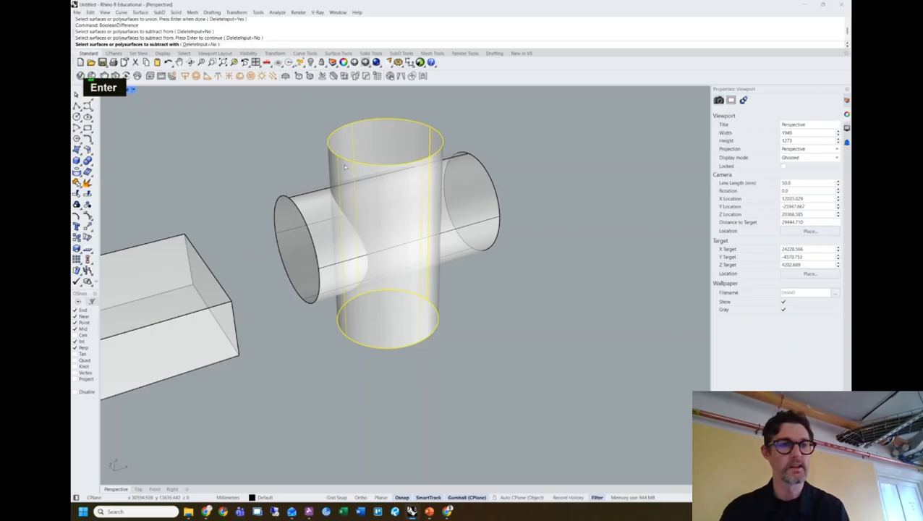
left_click(321, 199)
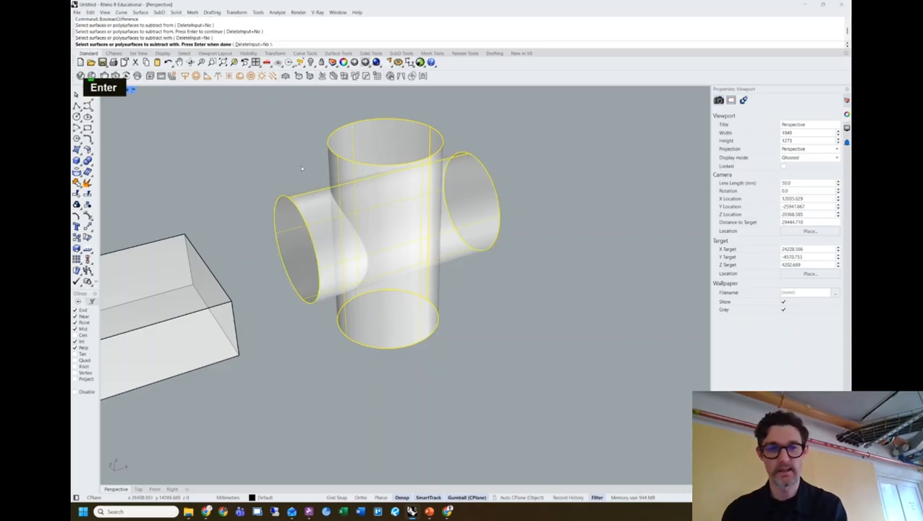
key("Return")
left_click(398, 174)
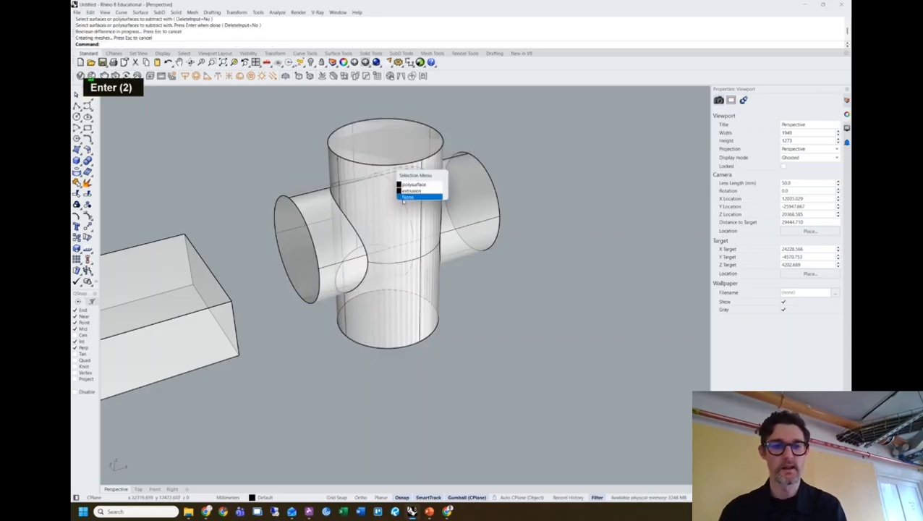
left_click(424, 185)
right_click_drag(425, 187, 477, 195)
left_click_drag(314, 253, 554, 288)
left_click(467, 231)
mouse_move(480, 236)
right_mouse_down()
mouse_move(486, 221)
mouse_move(527, 236)
mouse_move(532, 223)
mouse_move(406, 243)
mouse_move(326, 222)
mouse_move(256, 260)
mouse_move(294, 236)
mouse_move(517, 243)
mouse_move(506, 212)
mouse_move(443, 190)
mouse_move(406, 199)
mouse_move(478, 249)
right_mouse_up()
scroll(509, 231, "up", 6)
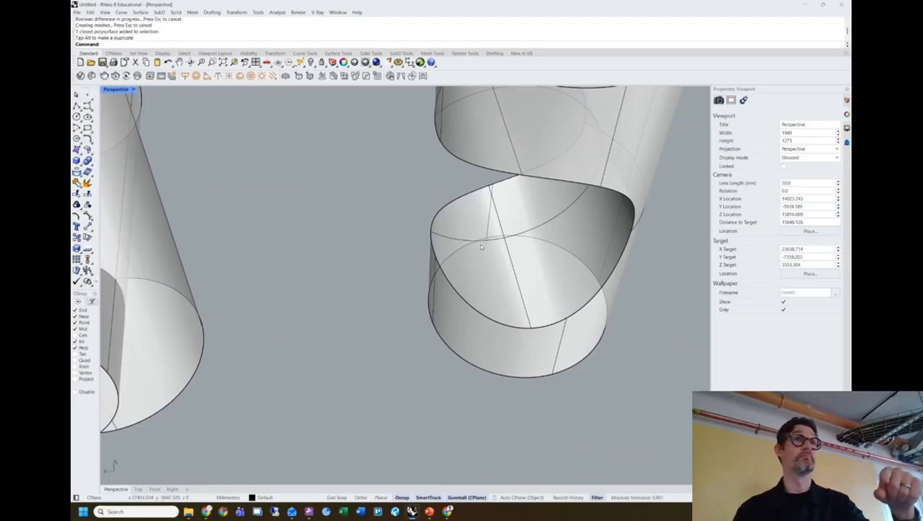
mouse_move(474, 249)
right_mouse_down()
mouse_move(471, 257)
mouse_move(477, 251)
right_mouse_up()
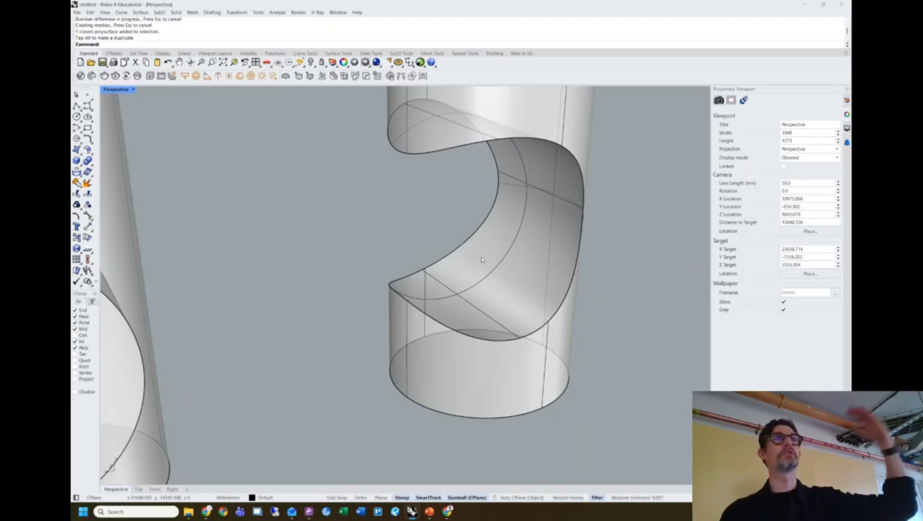
scroll(485, 258, "down", 12)
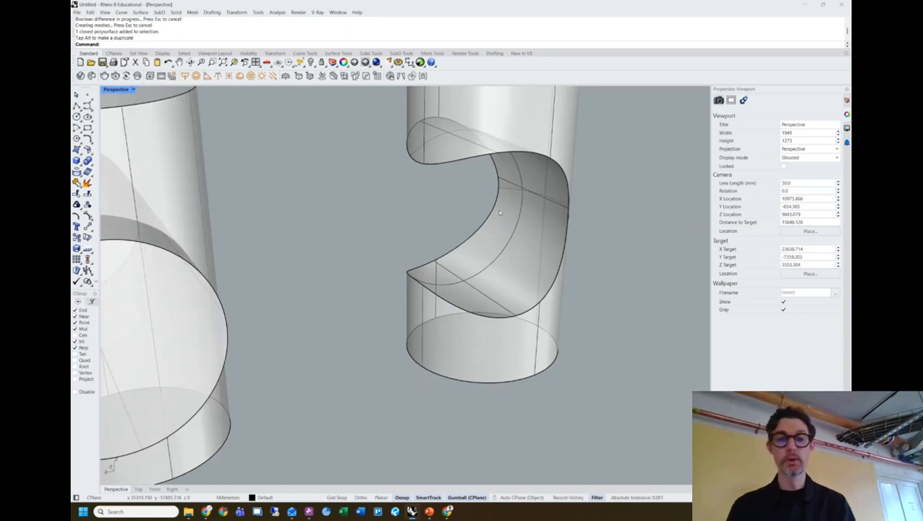
right_click_drag(486, 217, 326, 238)
scroll(338, 251, "up", 4)
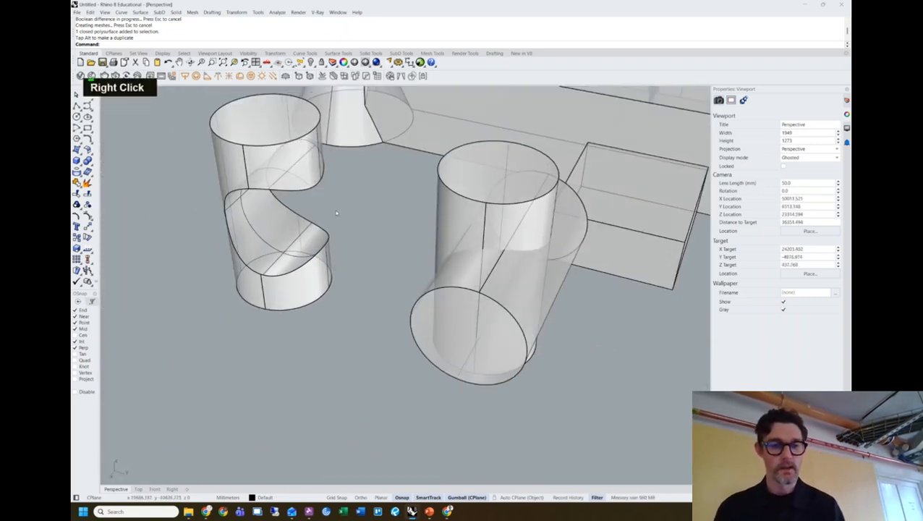
scroll(336, 213, "up", 3)
right_click_drag(332, 205, 402, 232, "shift")
mouse_move(401, 231)
right_mouse_down("shift")
mouse_move(417, 236)
mouse_move(387, 217)
mouse_move(408, 239)
mouse_move(442, 242)
mouse_move(385, 239)
right_mouse_up("shift")
scroll(427, 220, "down", 10)
scroll(385, 239, "up", 6)
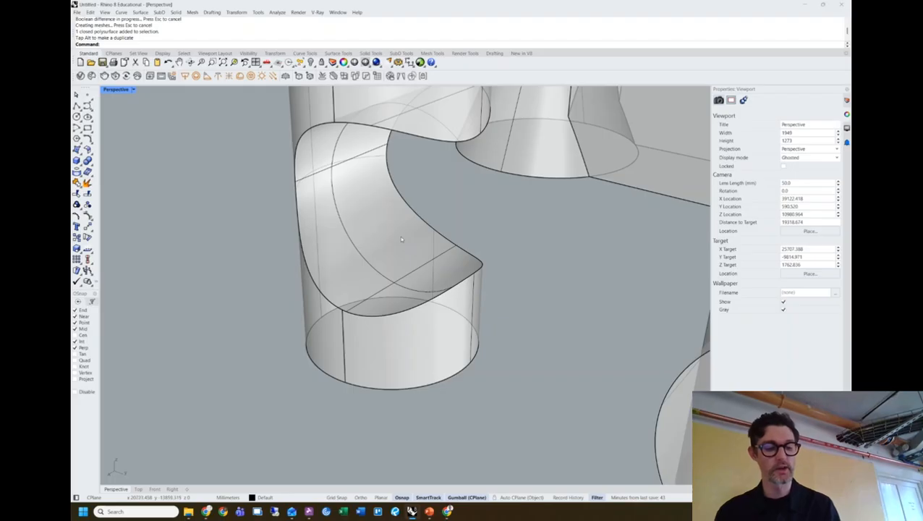
left_click(401, 242, "ctrl+shift")
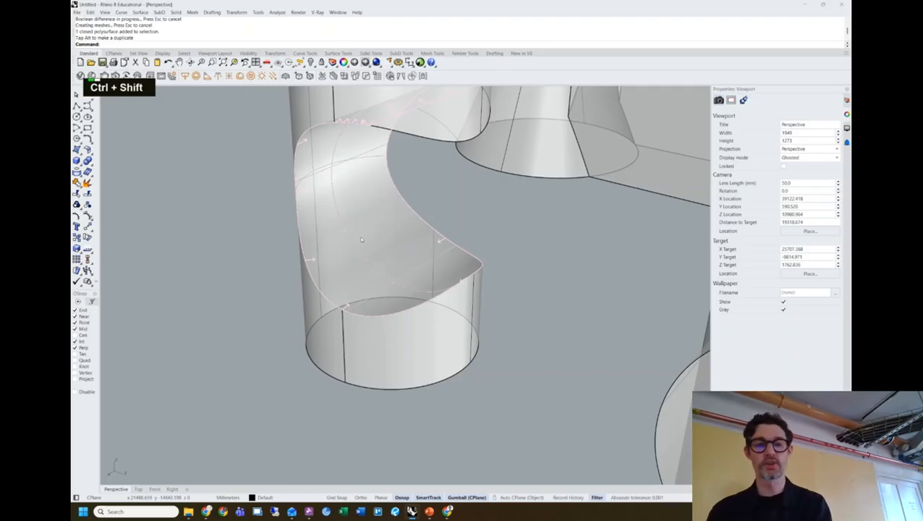
Sub-select the curved notch face and drag an Alt-duplicate of it out of the cylinder.
left_click(366, 221, "ctrl+shift")
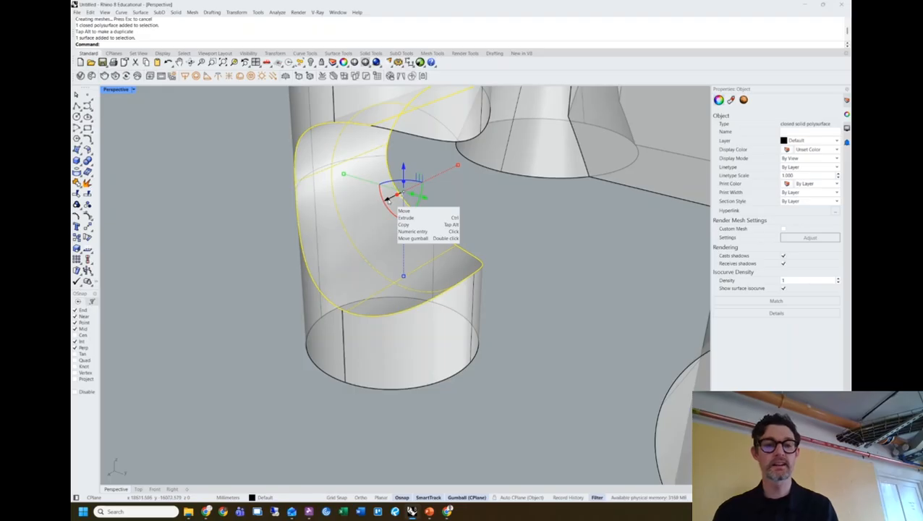
left_click_drag(390, 197, 181, 337)
key("alt")
left_click(257, 312)
Move the copied curved surface further down-left, beside the cut cylinder.
right_click_drag(258, 311, 302, 271)
scroll(334, 272, "down", 4)
left_click(254, 243)
scroll(254, 243, "up", 3)
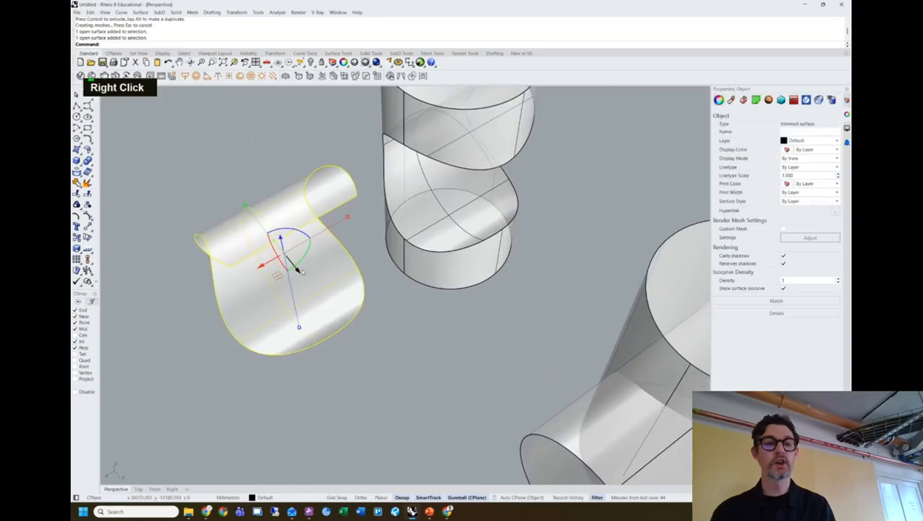
left_click_drag(262, 267, 190, 308)
left_click(220, 192)
right_click_drag(220, 191, 265, 282)
scroll(246, 275, "up", 4)
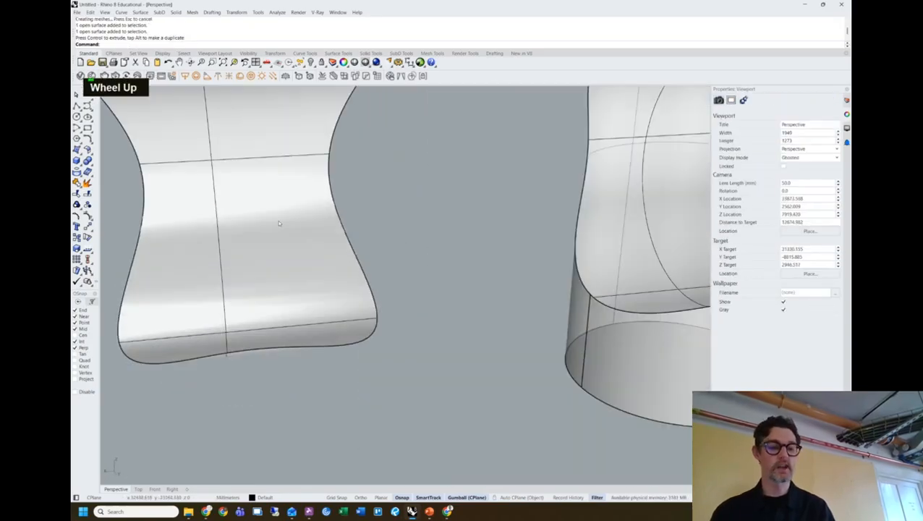
right_click_drag(266, 220, 380, 293, "shift")
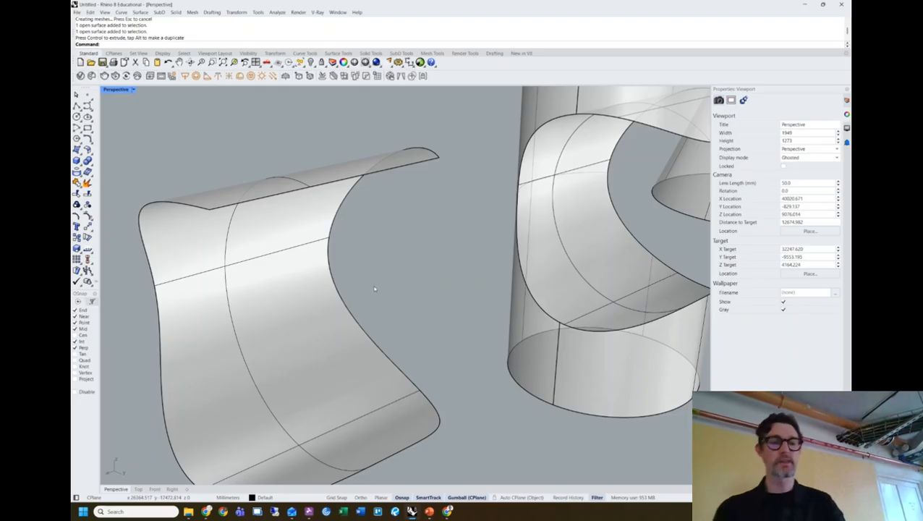
Orbit and pan the view to inspect the loose surface and the four objects on the left.
left_click(298, 251)
left_click(383, 217)
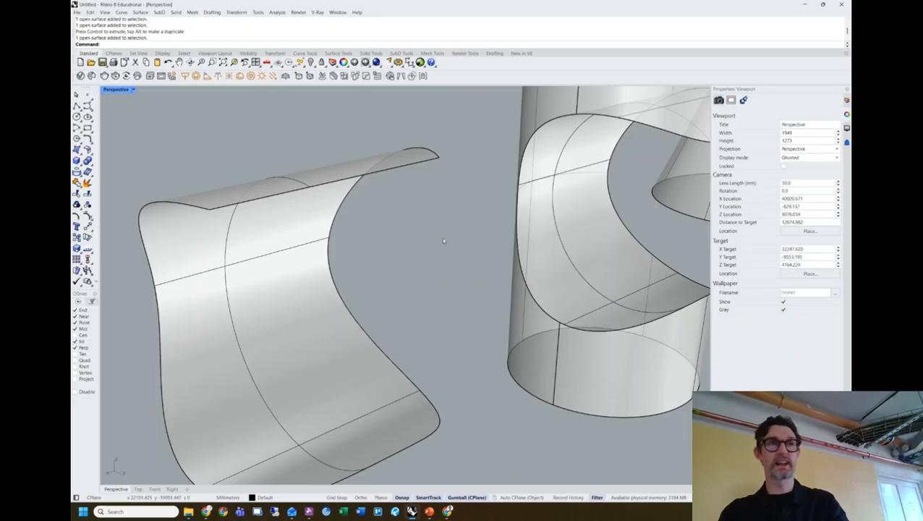
scroll(417, 231, "down", 3)
right_click_drag(413, 230, 415, 253)
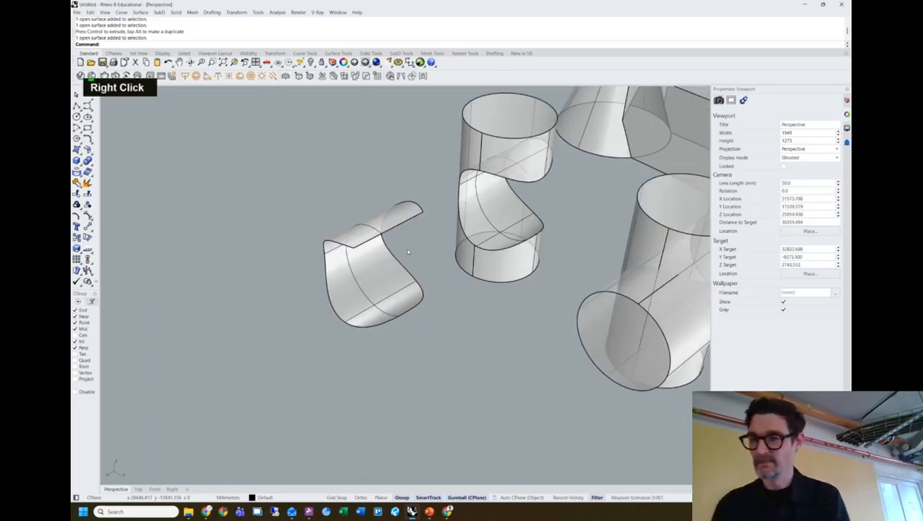
right_click_drag(406, 248, 500, 418)
left_click_drag(416, 393, 182, 203)
left_click(182, 203)
right_click_drag(501, 308, 687, 149, "shift")
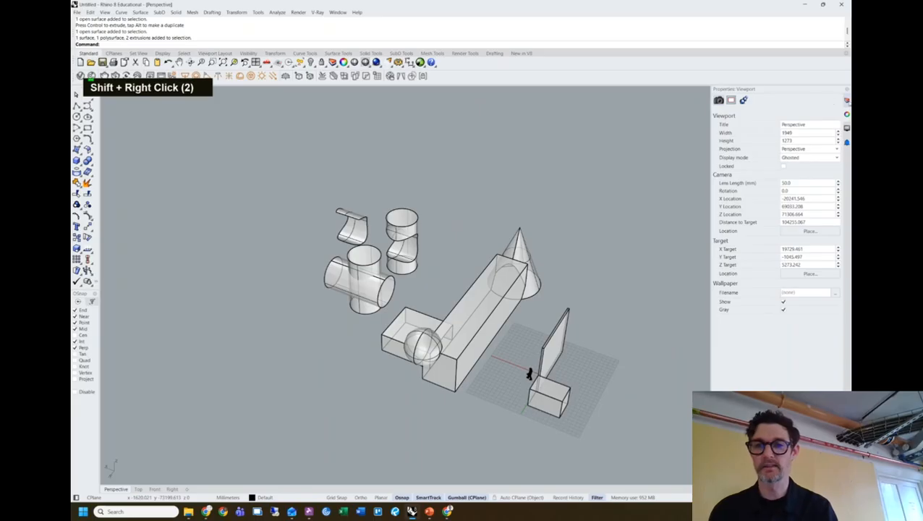
Create a new layer named 'simple geometry tests' in the Layers panel.
left_click(847, 100)
right_click_drag(600, 200, 590, 218, "shift")
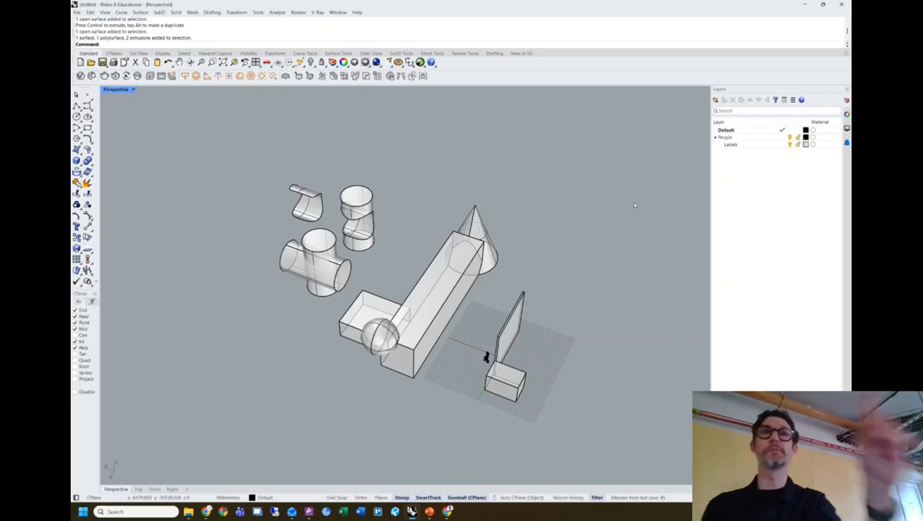
right_click(737, 174)
left_click(749, 178)
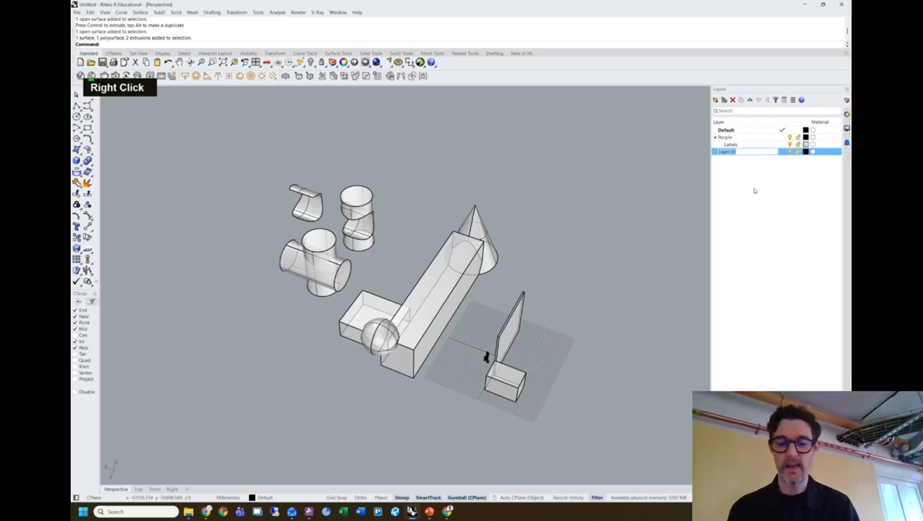
type("simpl")
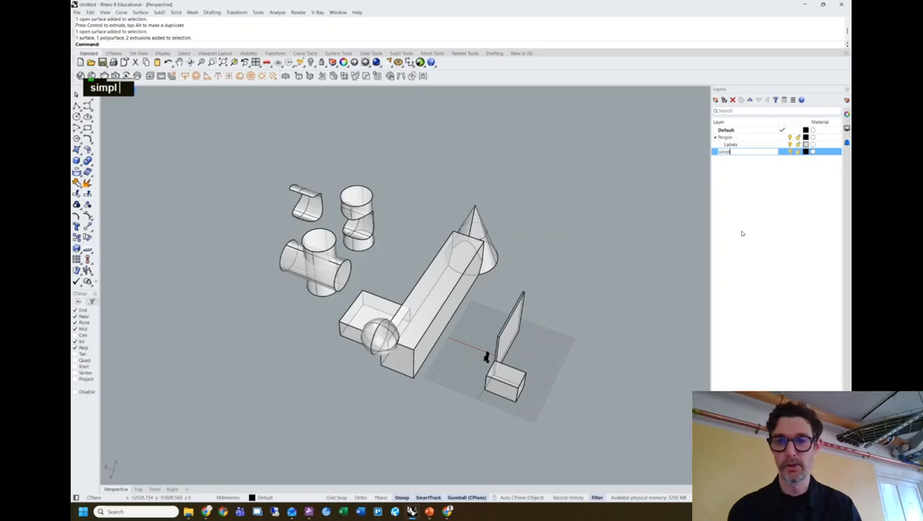
type("e geom")
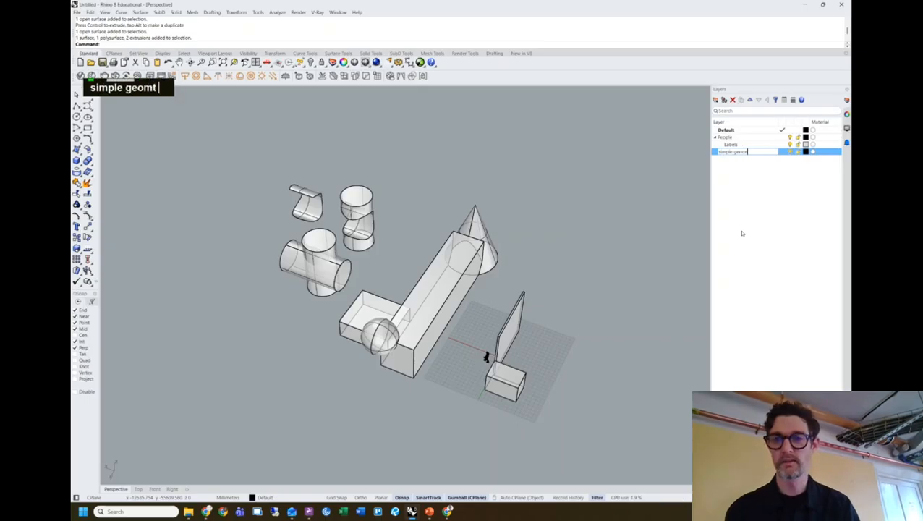
type("etry tests")
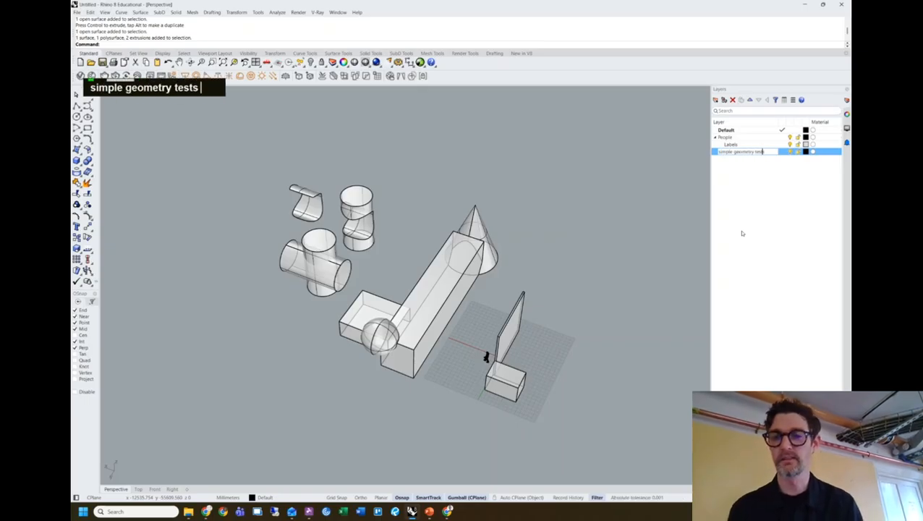
key("Return")
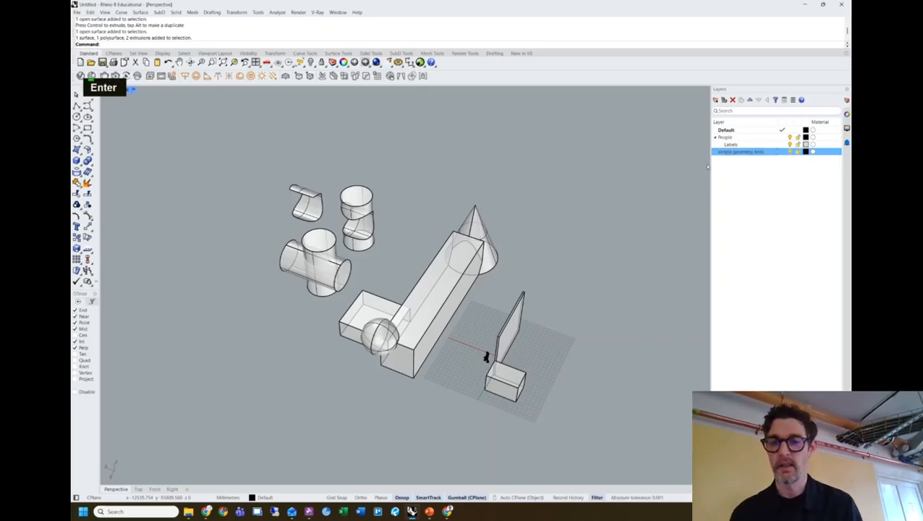
Set the new layer's colour to Lavender and select the cylinders, cone, sphere and long box.
left_click(806, 151)
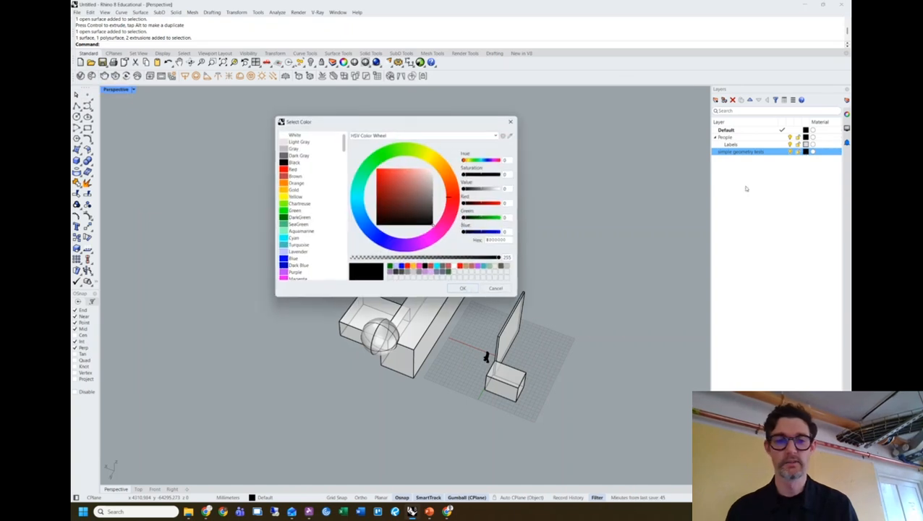
left_click(297, 251)
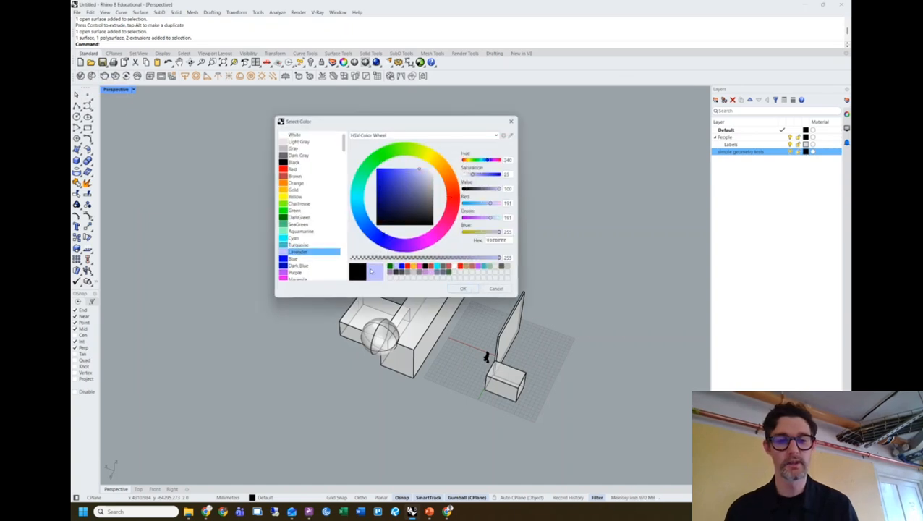
left_click(462, 289)
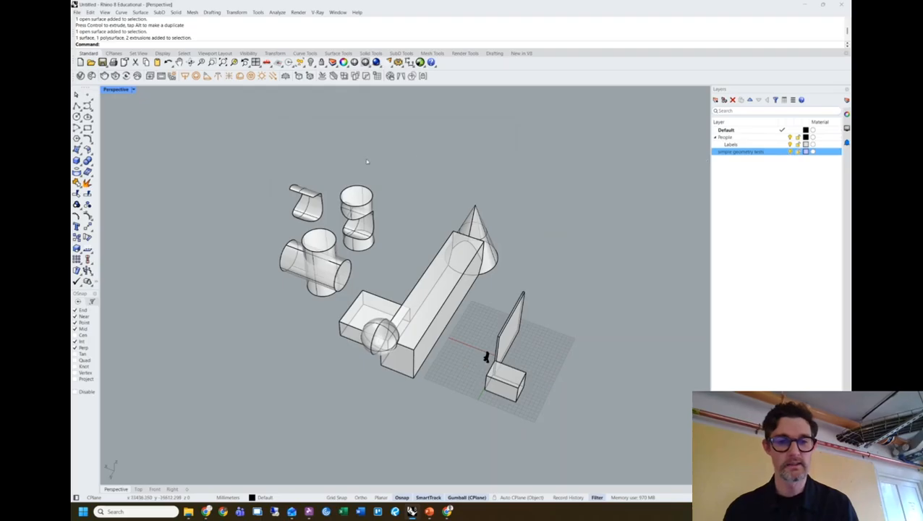
left_click_drag(461, 141, 247, 341)
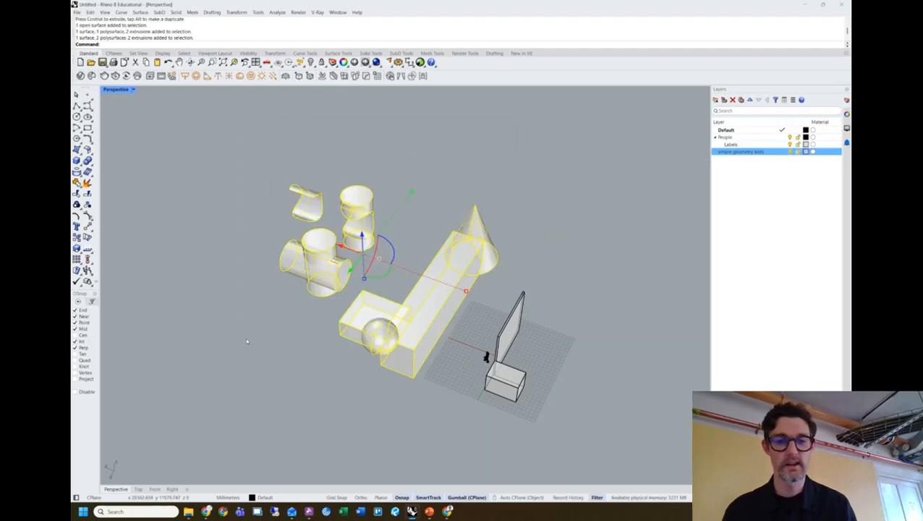
Move the selected solids onto the simple geometry tests layer.
right_click(744, 152)
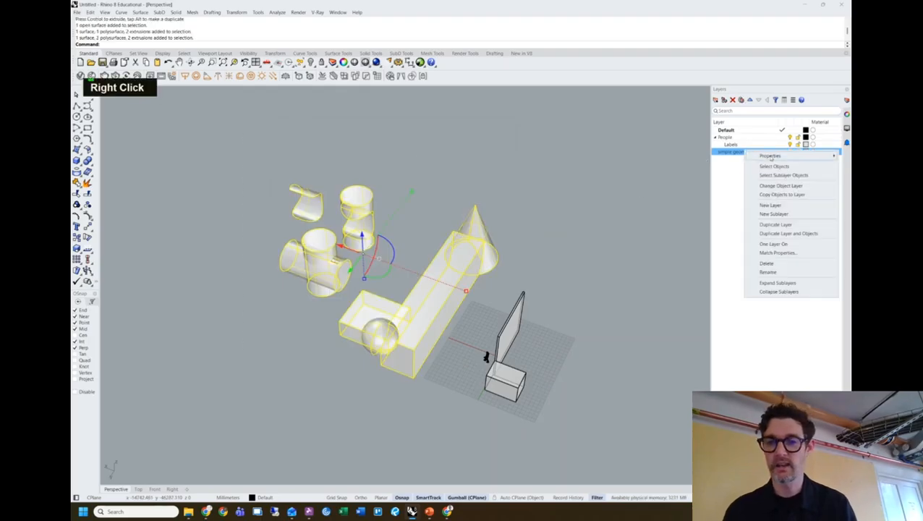
left_click(782, 186)
left_click(586, 206)
right_click_drag(586, 206, 523, 205)
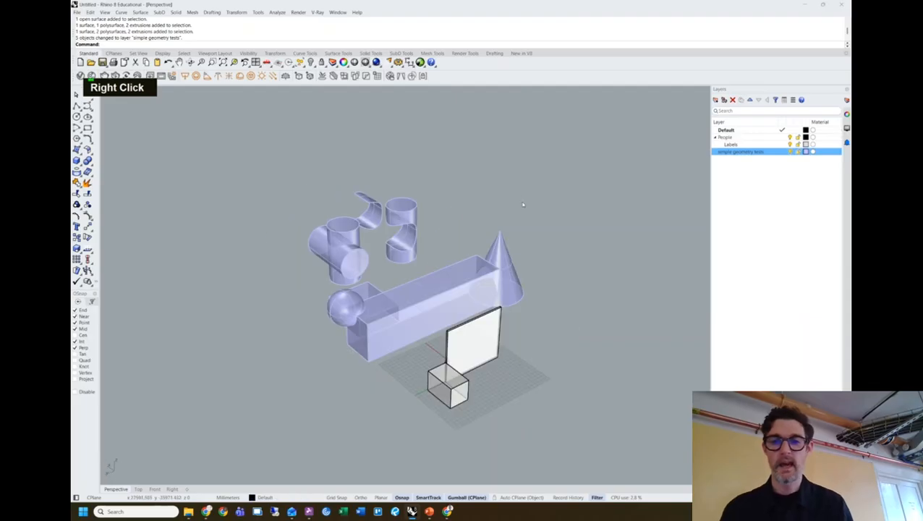
Toggle the simple geometry tests layer off and back on, orbiting around the primitives.
left_click(791, 152)
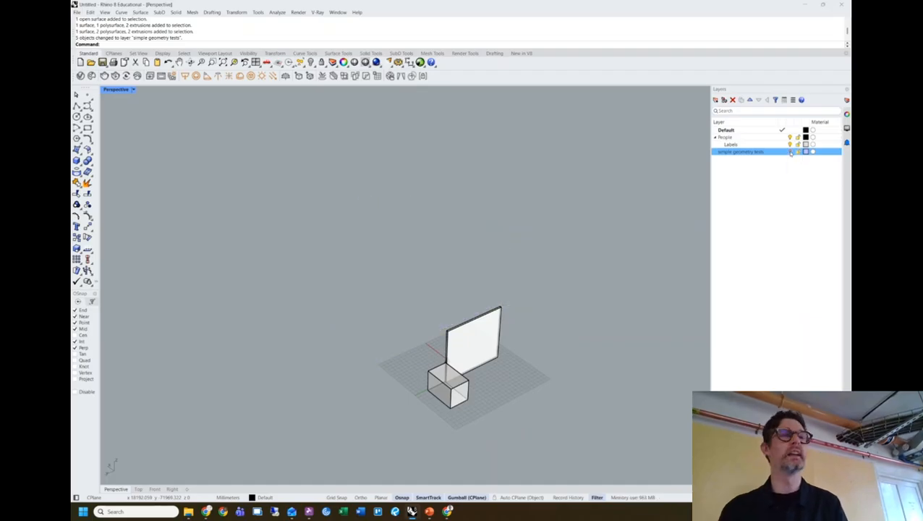
left_click(790, 152)
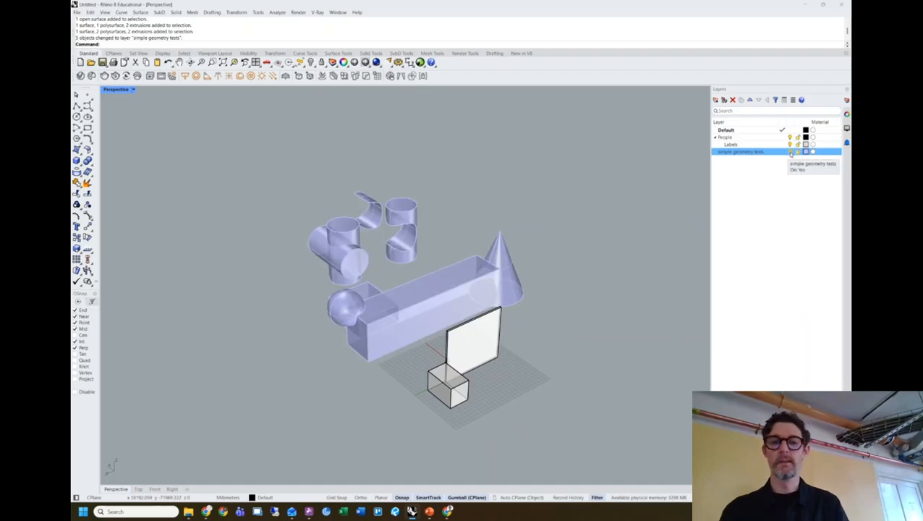
right_click_drag(516, 215, 450, 207)
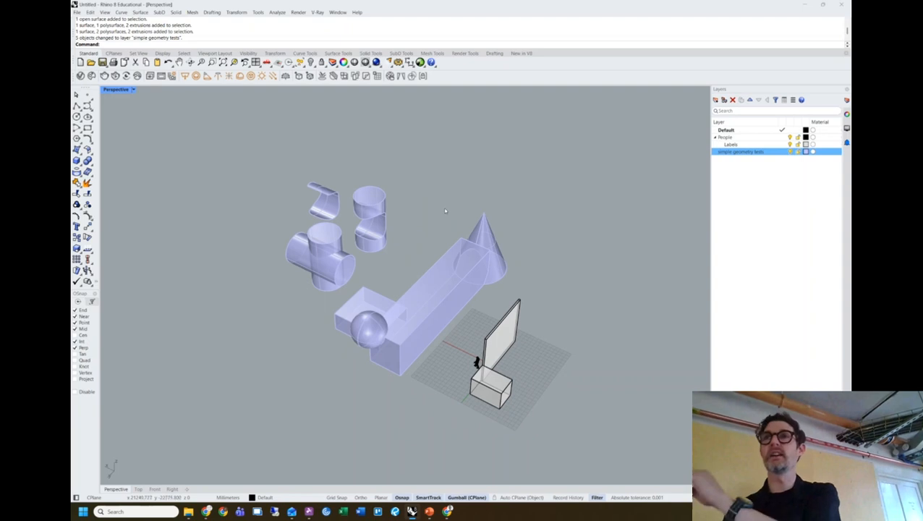
Delete the accidentally created Layer 01.
right_click(743, 168)
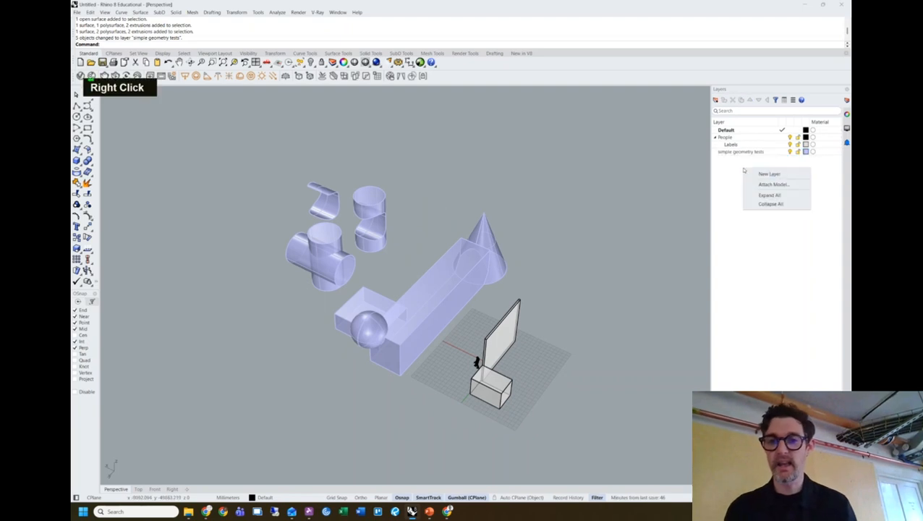
left_click(741, 183)
key("Escape")
key("Escape")
double_click(735, 160)
key("Delete")
double_click(733, 159)
right_click(732, 160)
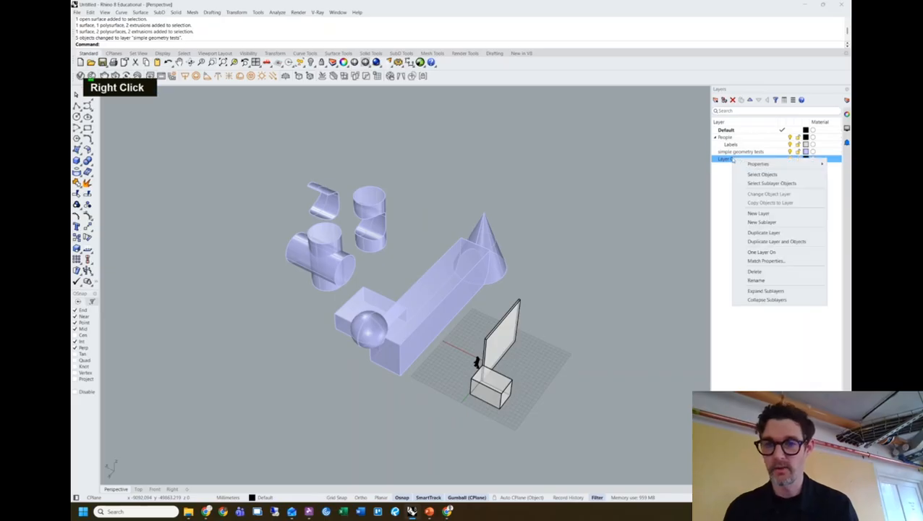
left_click(754, 272)
Add a sublayer named 'cylinders' under simple geometry tests.
right_click(738, 154)
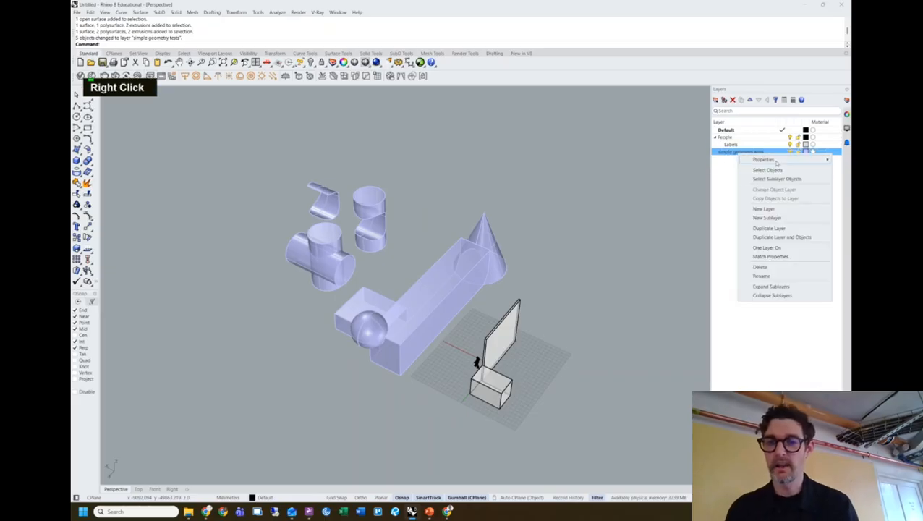
left_click(766, 219)
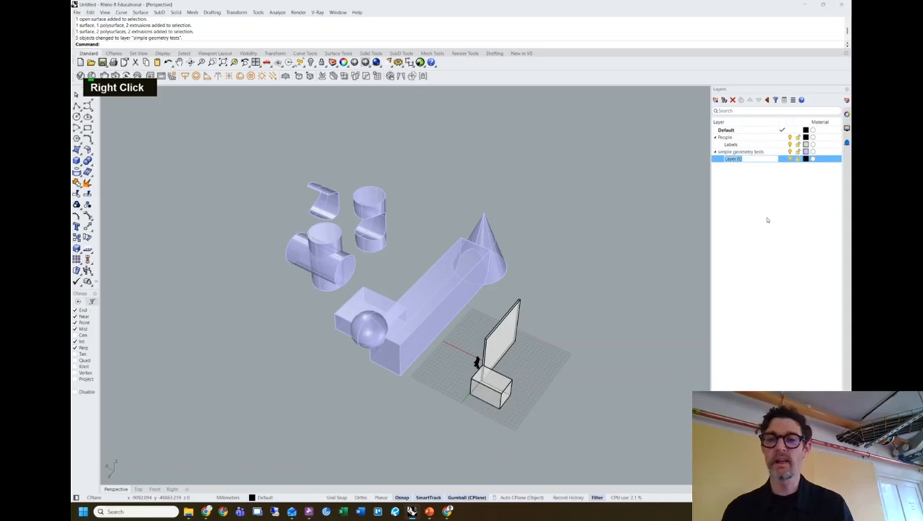
type("cylinders")
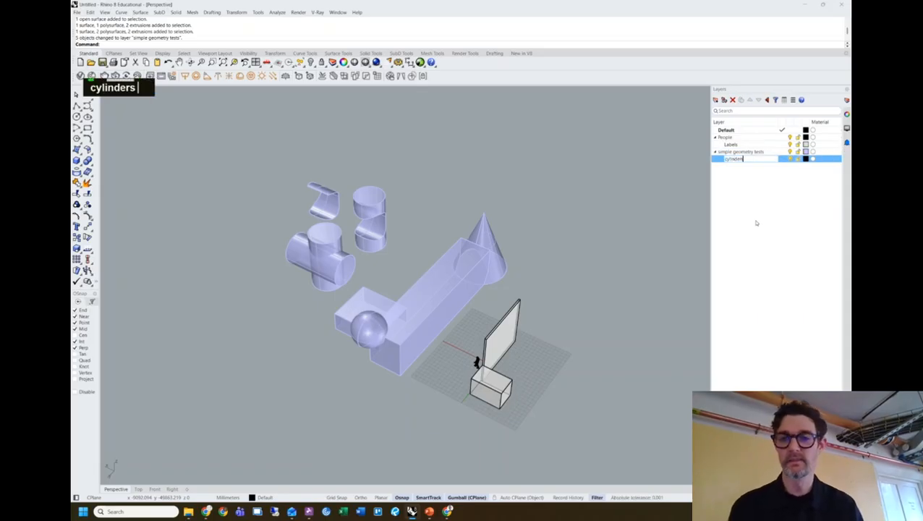
key("Return")
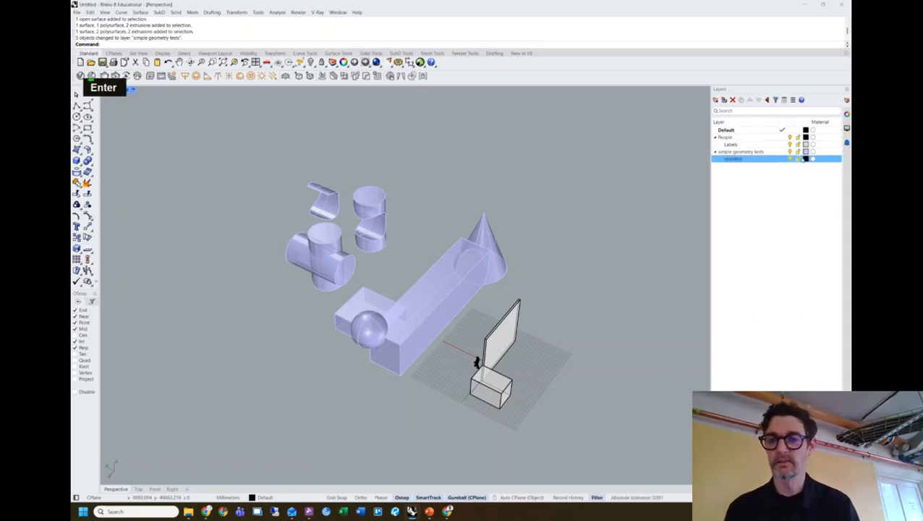
Give the cylinders layer the SeaGreen colour and select the cylinders and curved pieces.
left_click(806, 158)
left_click(311, 218)
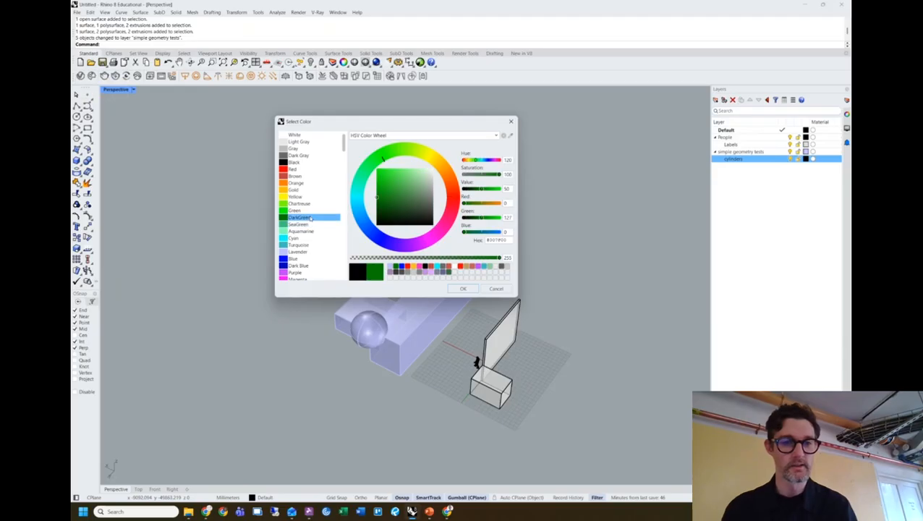
left_click(302, 224)
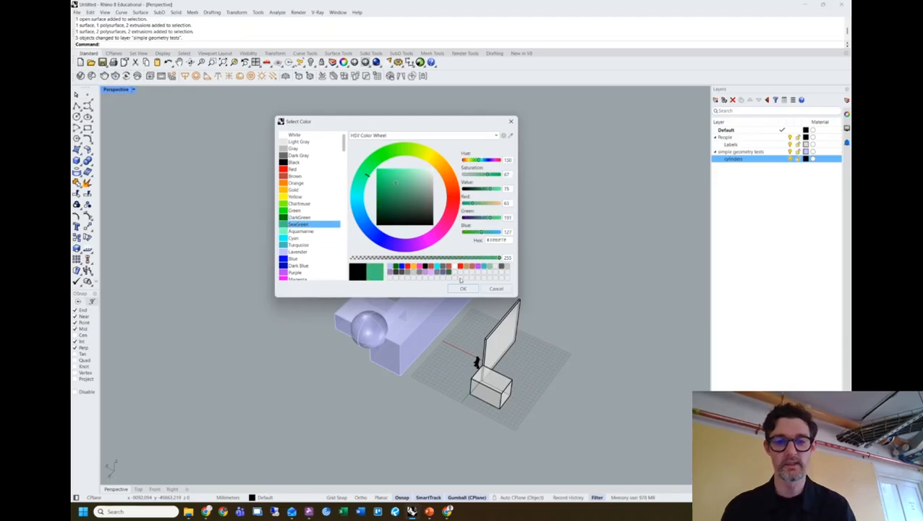
left_click(462, 289)
left_click_drag(398, 175, 286, 264)
Move the selected cylinders and curved pieces onto the cylinders sublayer.
right_click(742, 159)
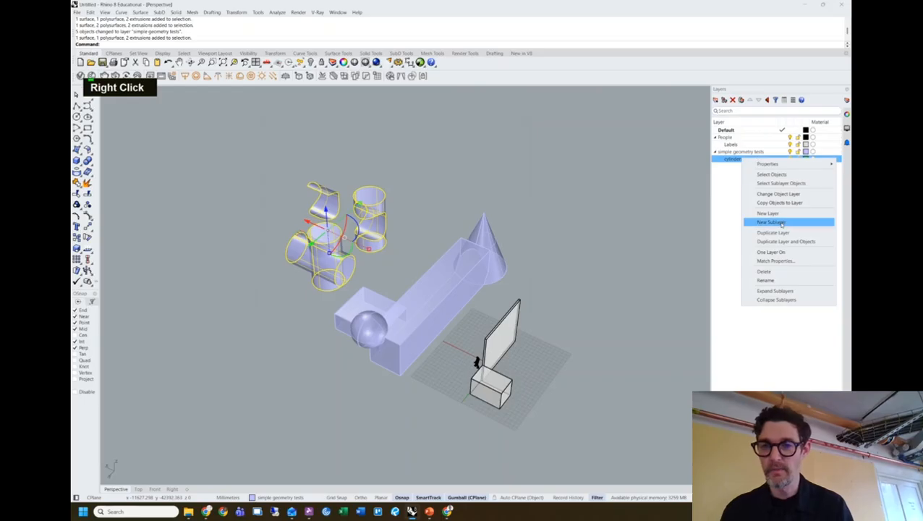
left_click(778, 194)
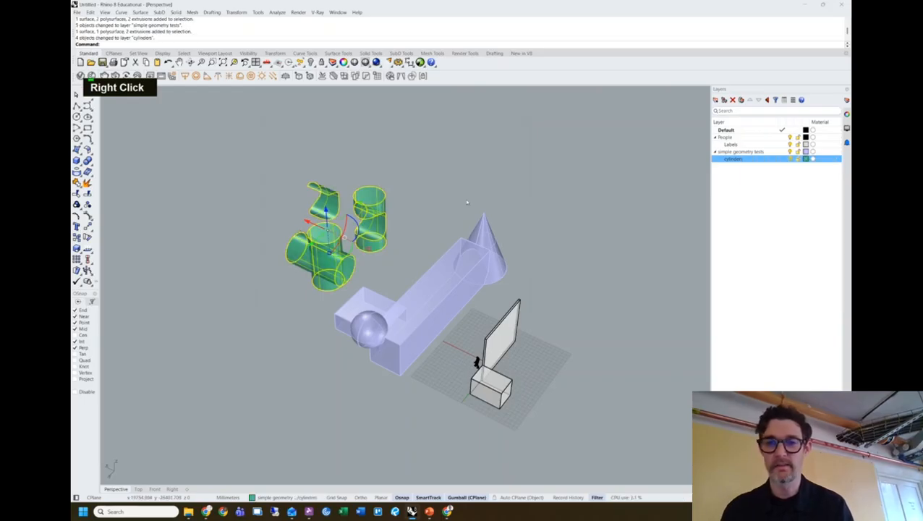
key("Escape")
Test both layers' visibility, then leave the simple geometry tests layer hidden.
left_click(790, 151)
left_click(791, 152)
left_click(790, 159)
left_click(790, 159)
left_click(790, 151)
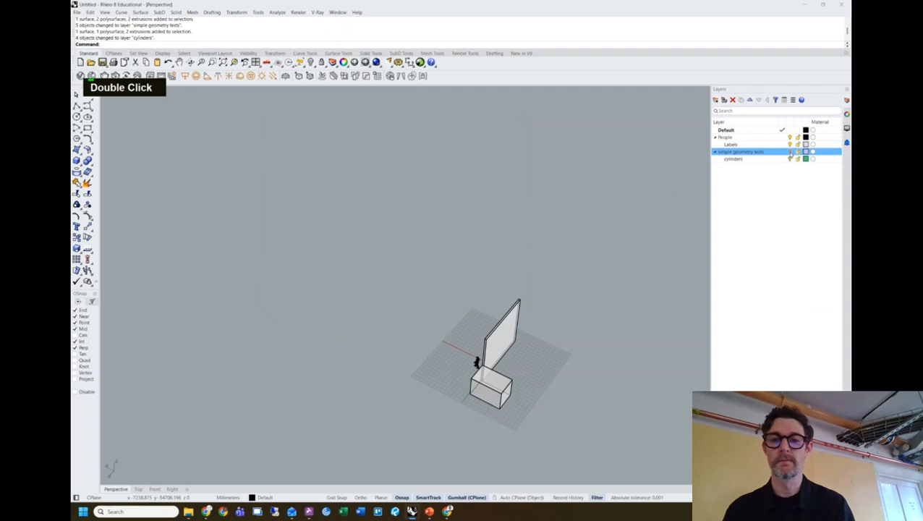
left_click_drag(429, 235, 338, 286)
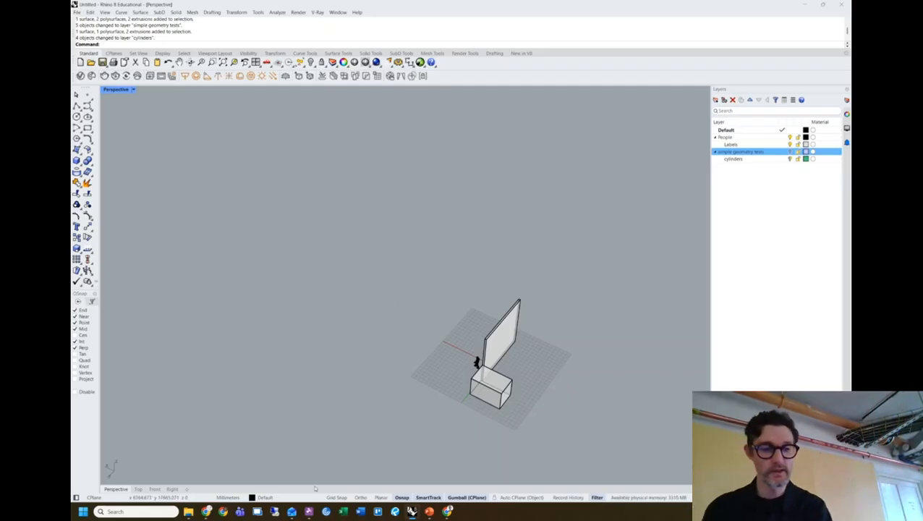
left_click(209, 513)
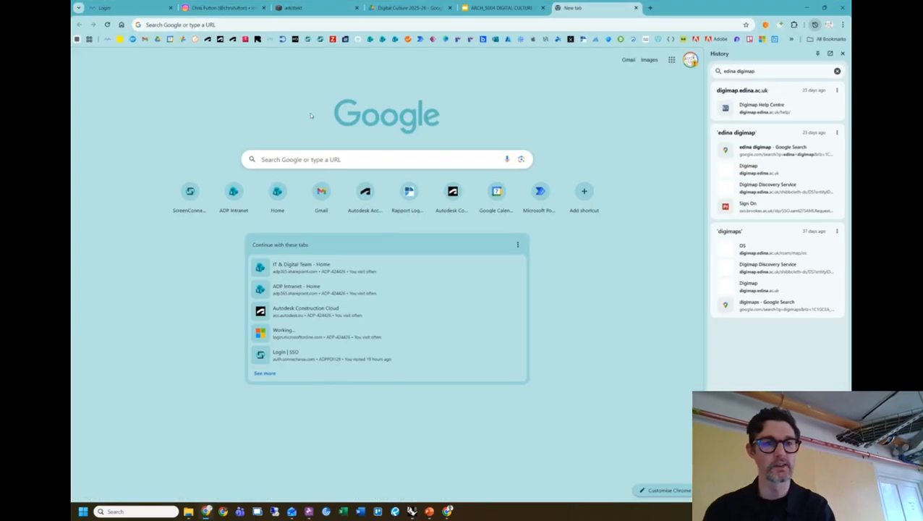
left_click(405, 7)
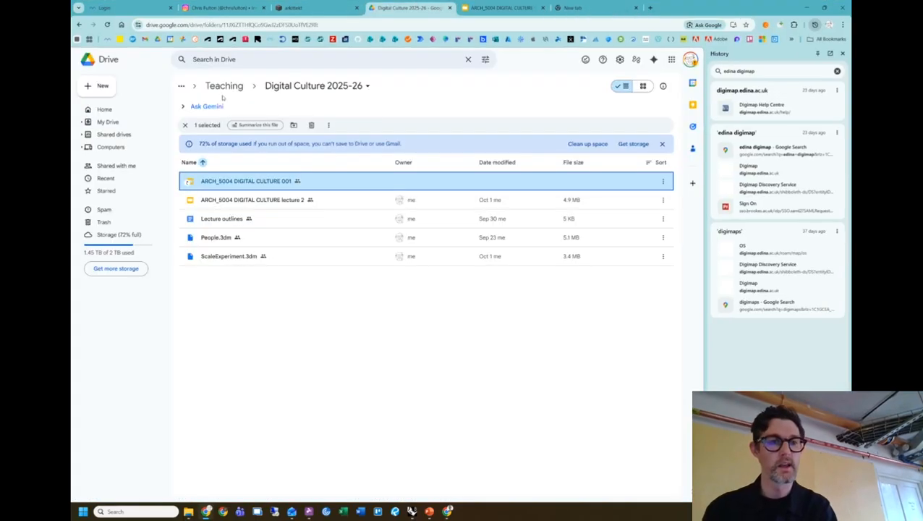
left_click(233, 59)
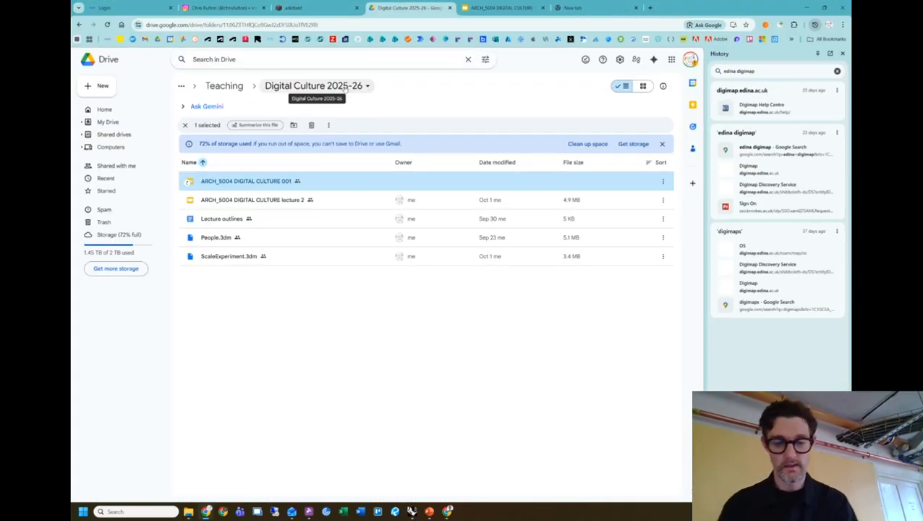
type("unit x")
key("Return")
key("BackSpace")
key("Return")
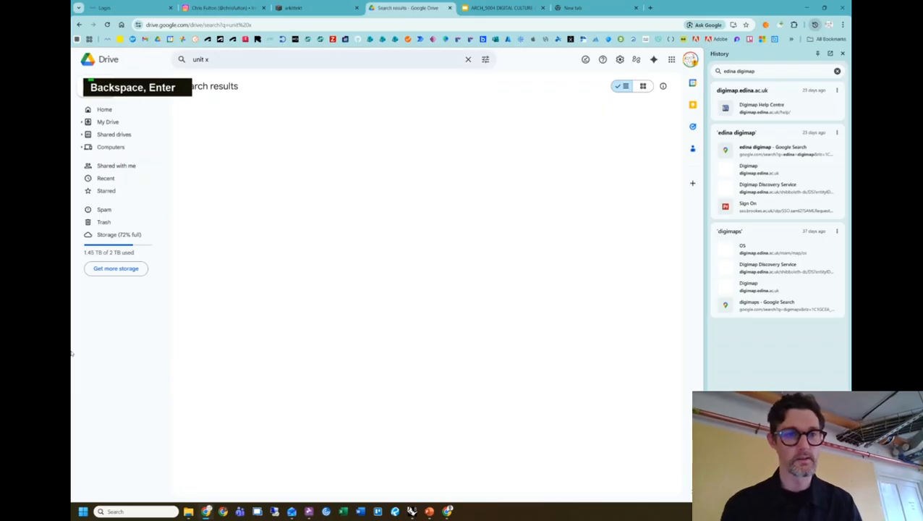
left_click(254, 67)
key("BackSpace")
key("BackSpace")
type("c")
key("Return")
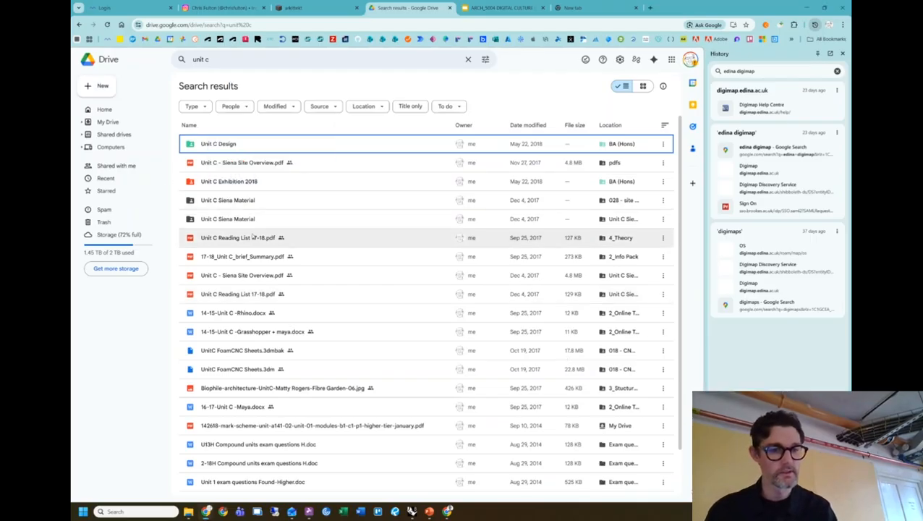
scroll(246, 194, "down", 1)
scroll(261, 190, "up", 1)
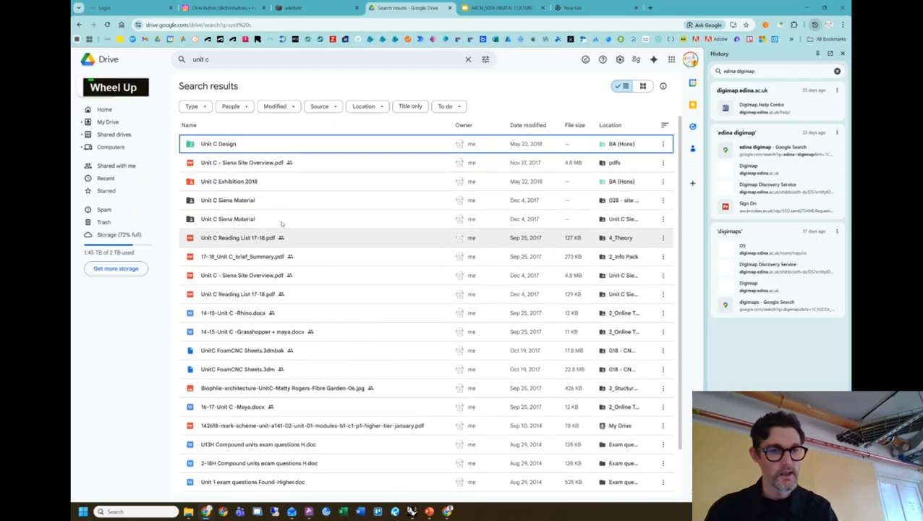
double_click(230, 145)
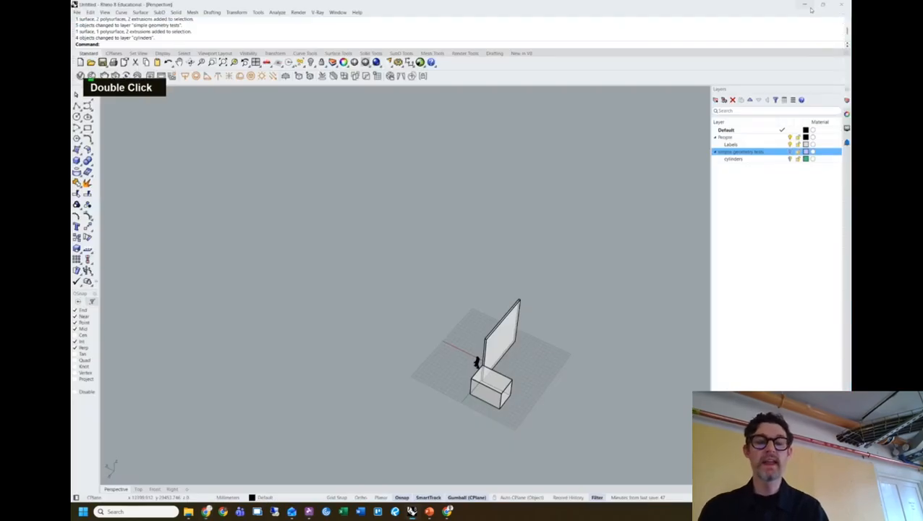
left_click(808, 7)
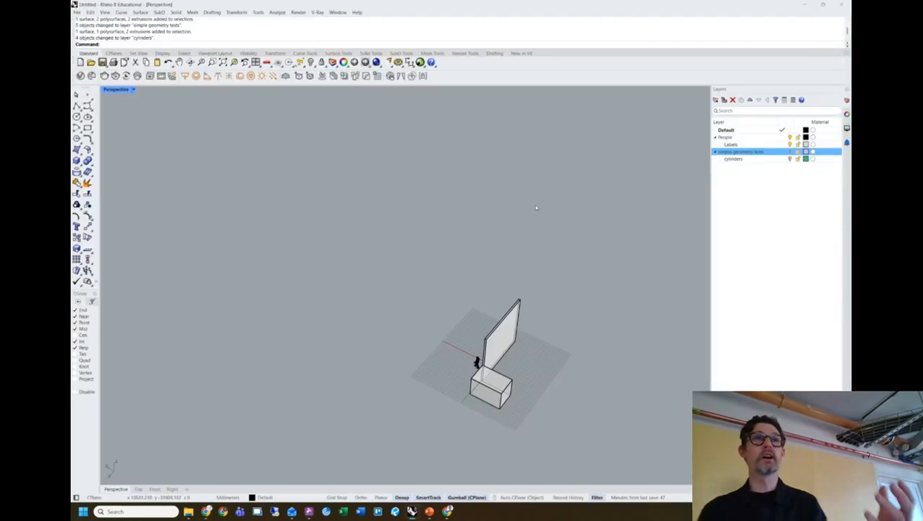
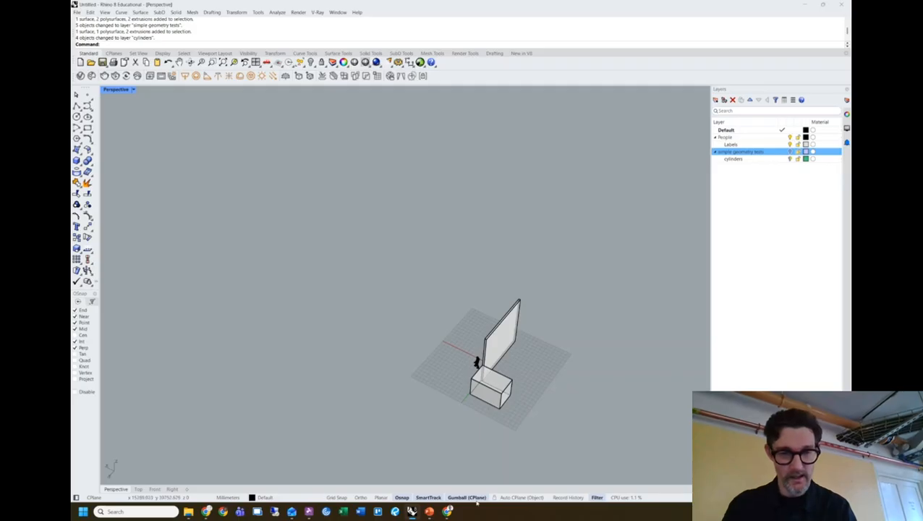
Bring Chrome forward and scroll down the Unit C Design folder list in Google Drive.
mouse_move(450, 512)
left_click(207, 511)
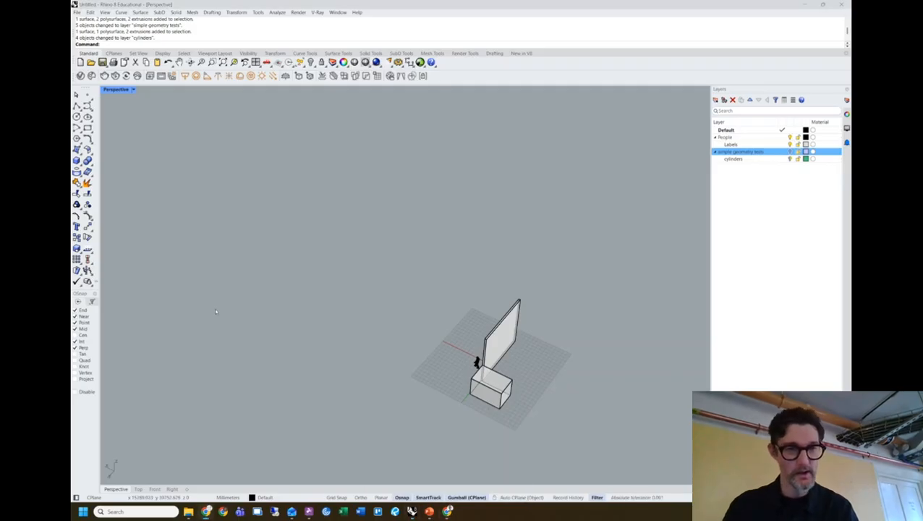
scroll(264, 314, "down", 1)
scroll(328, 285, "down", 6)
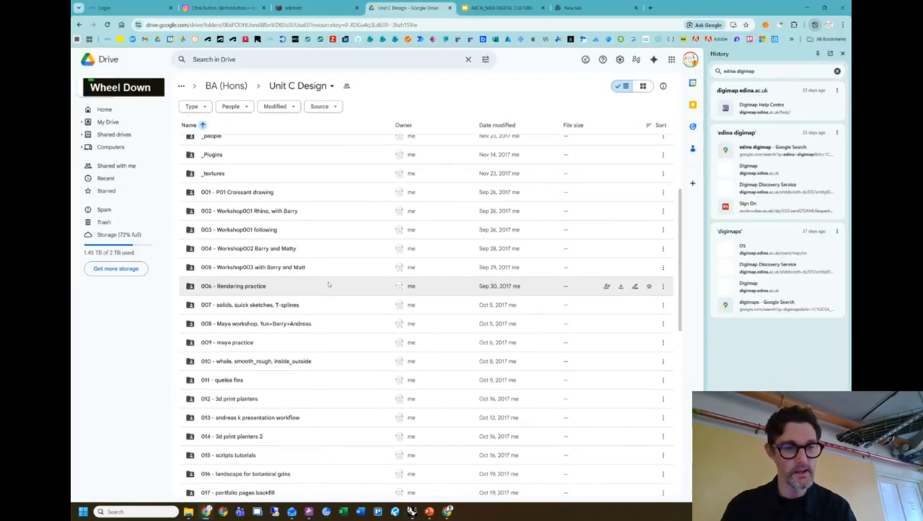
Open the _RHINO MODELS folder inside '027 - 1-20 section, tech', then return to Unit C Design.
scroll(328, 284, "down", 3)
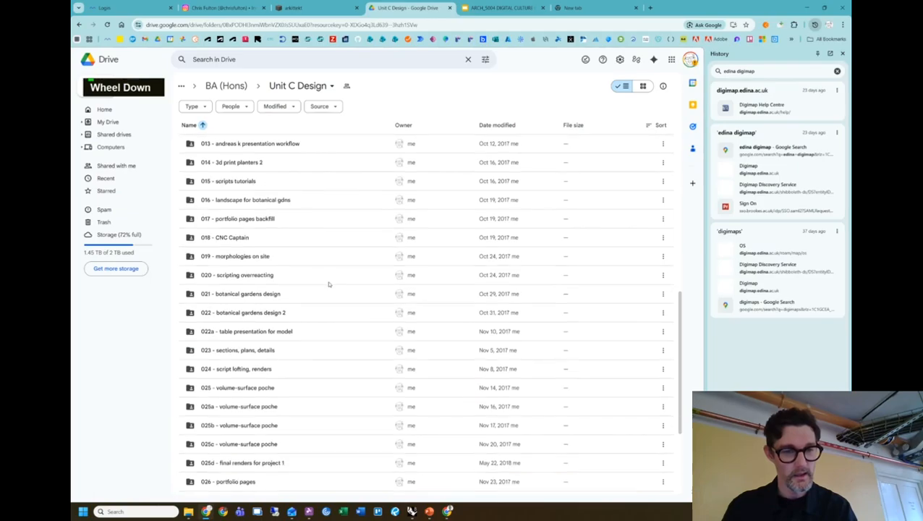
scroll(328, 285, "down", 1)
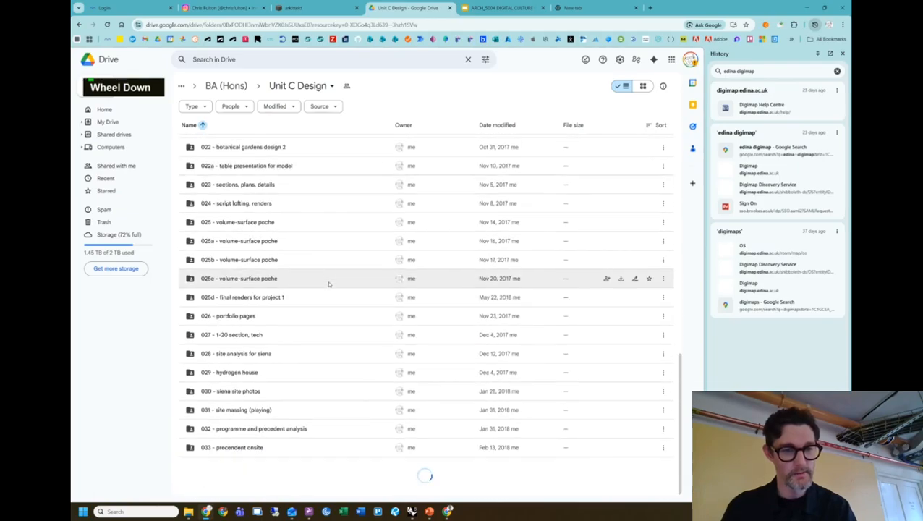
scroll(329, 284, "down", 3)
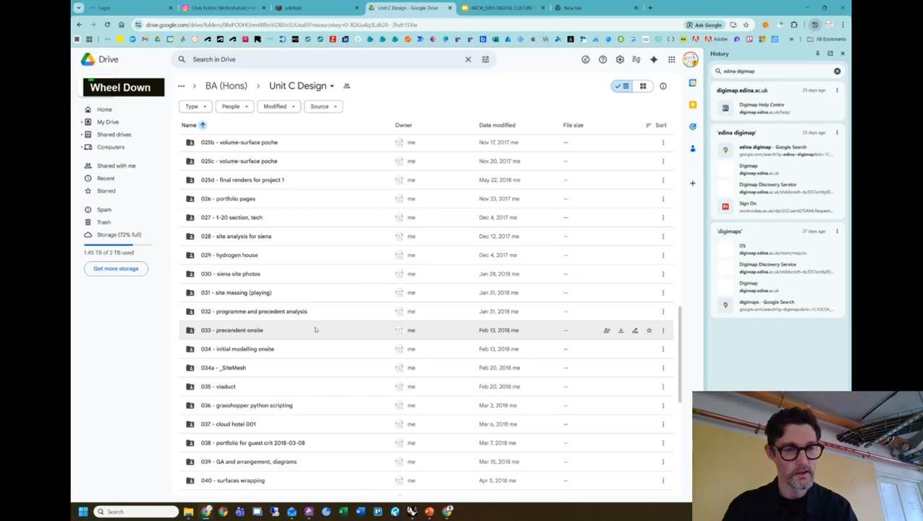
double_click(262, 218)
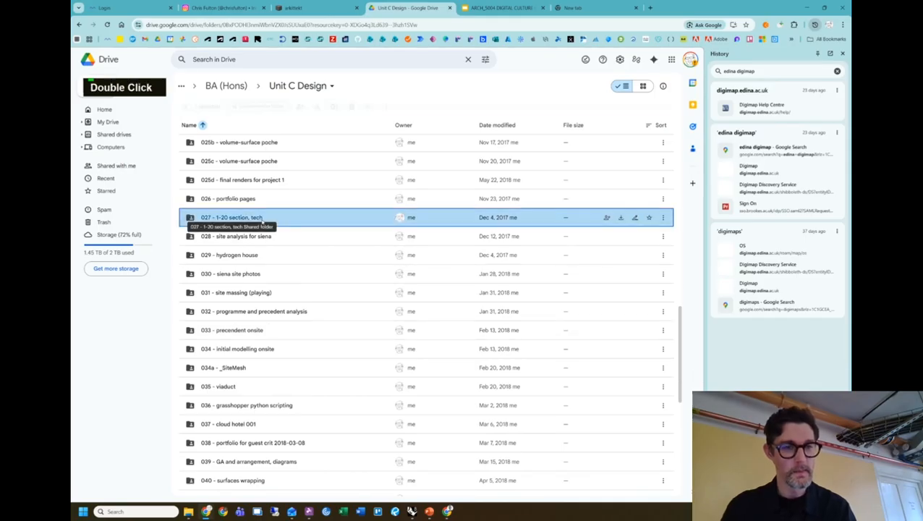
left_click(235, 182)
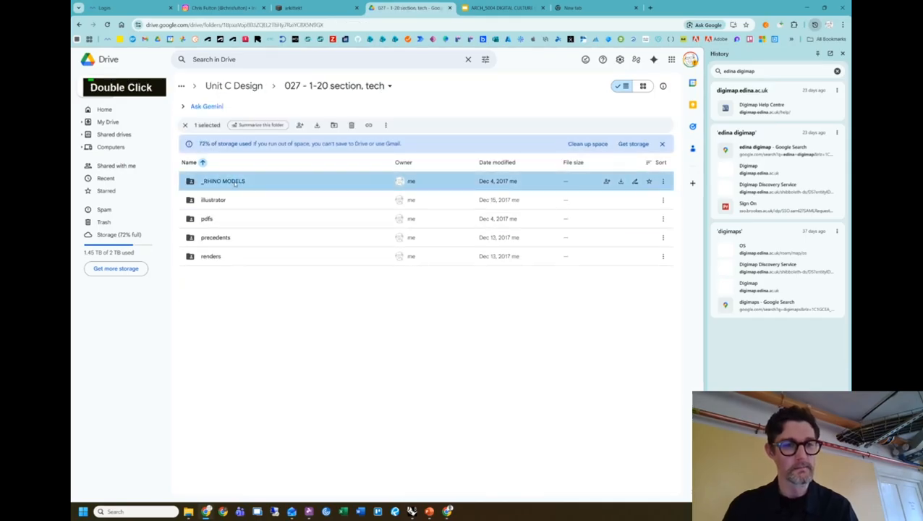
double_click(235, 183)
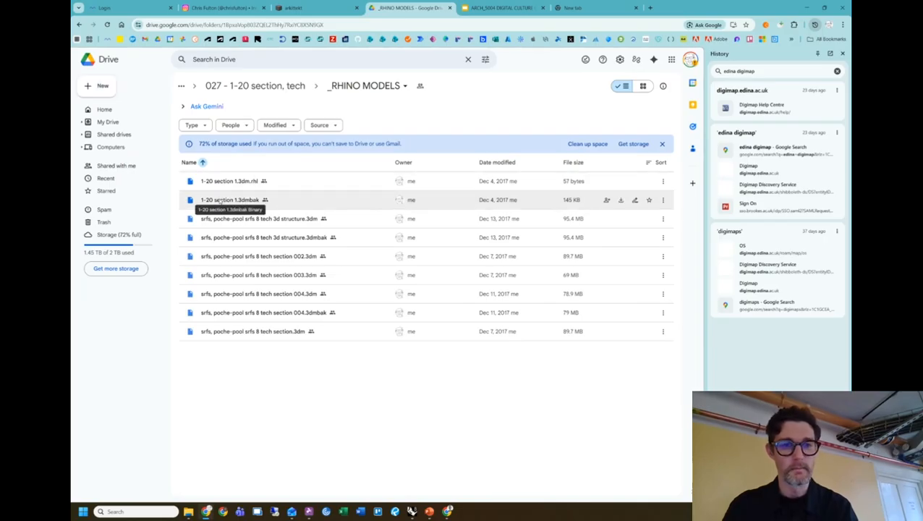
left_click(249, 85)
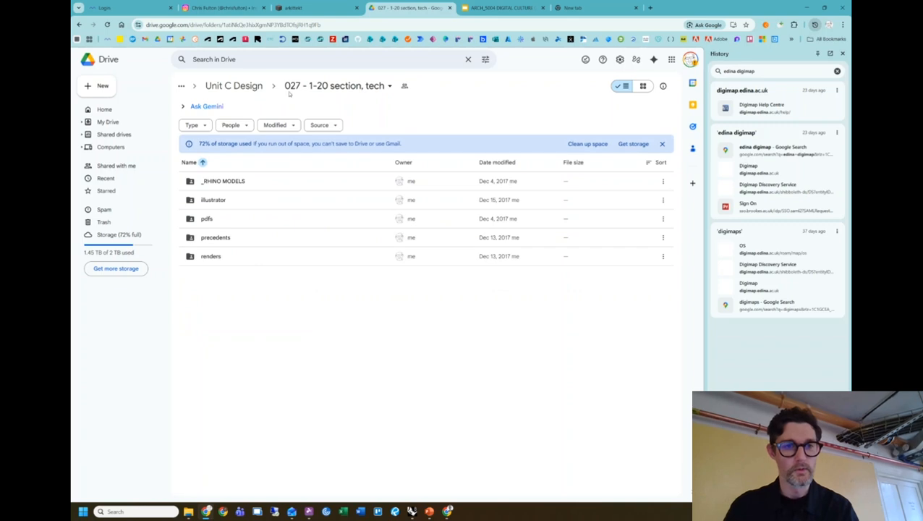
left_click(233, 85)
Open the _RHINO MODELS folder inside '043 - GAs final', then go back up to that folder.
scroll(303, 301, "down", 5)
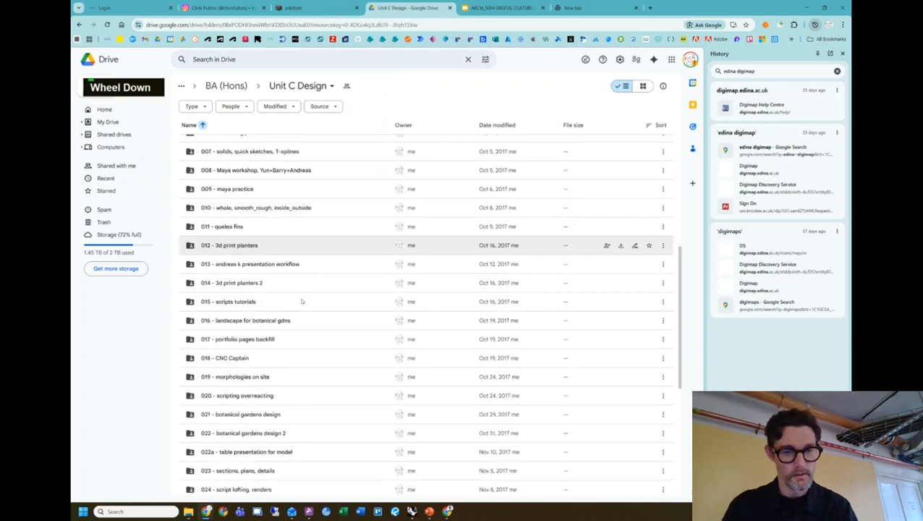
scroll(302, 302, "down", 5)
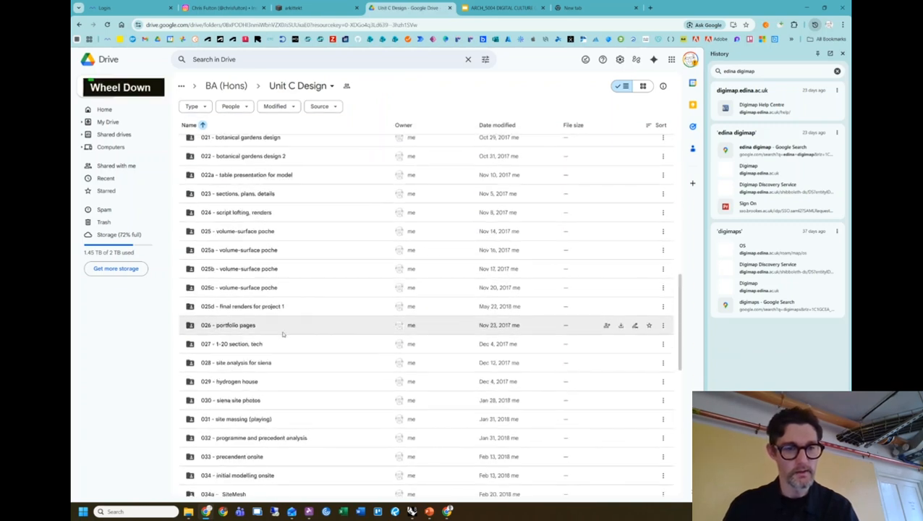
scroll(281, 334, "down", 5)
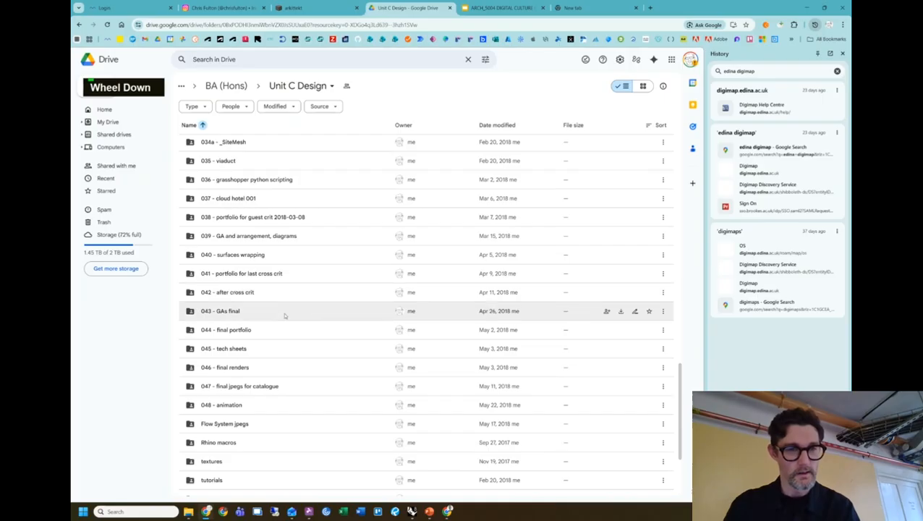
scroll(289, 186, "up", 3)
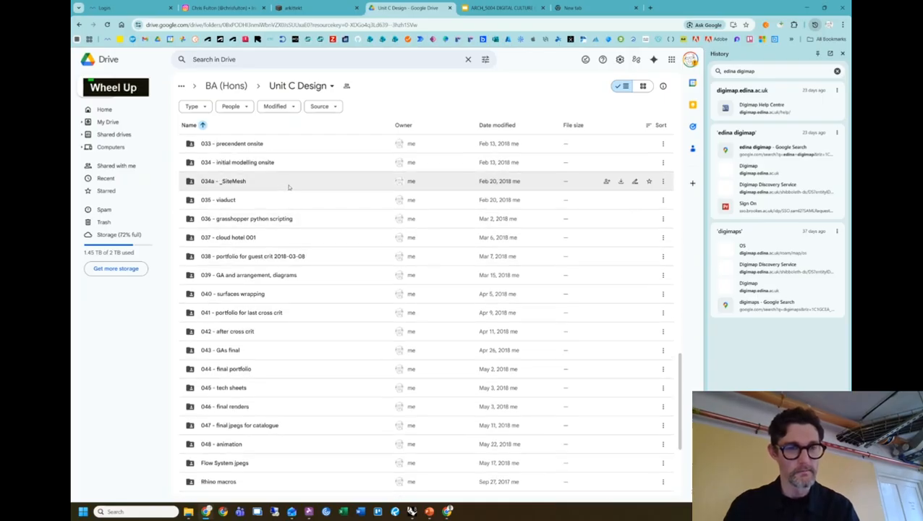
scroll(289, 196, "up", 3)
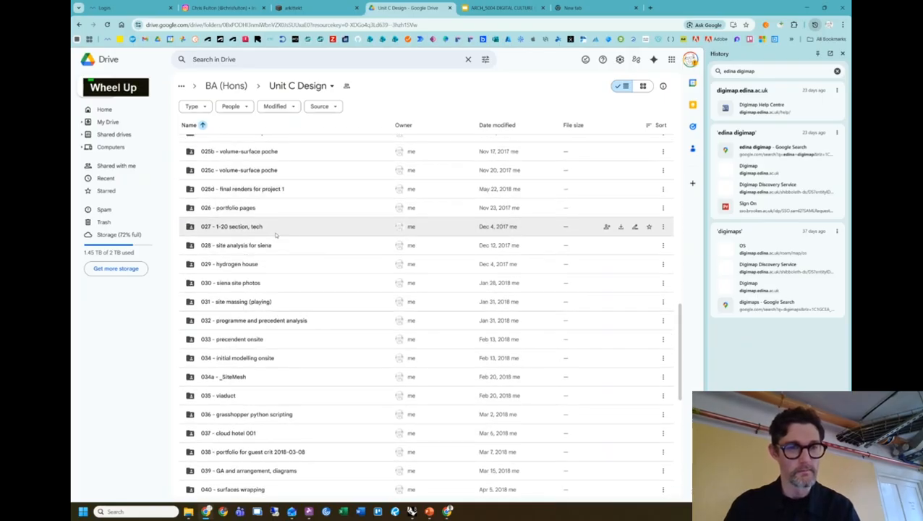
left_click(273, 226)
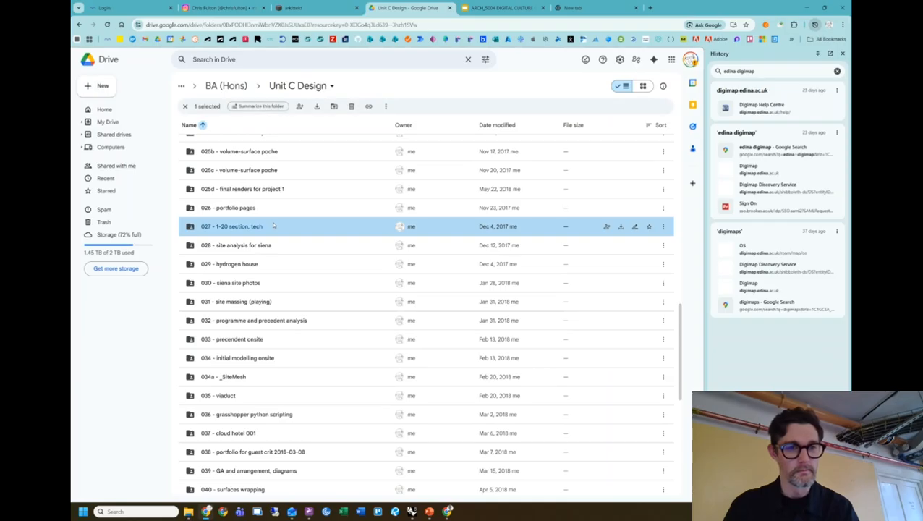
scroll(274, 227, "down", 8)
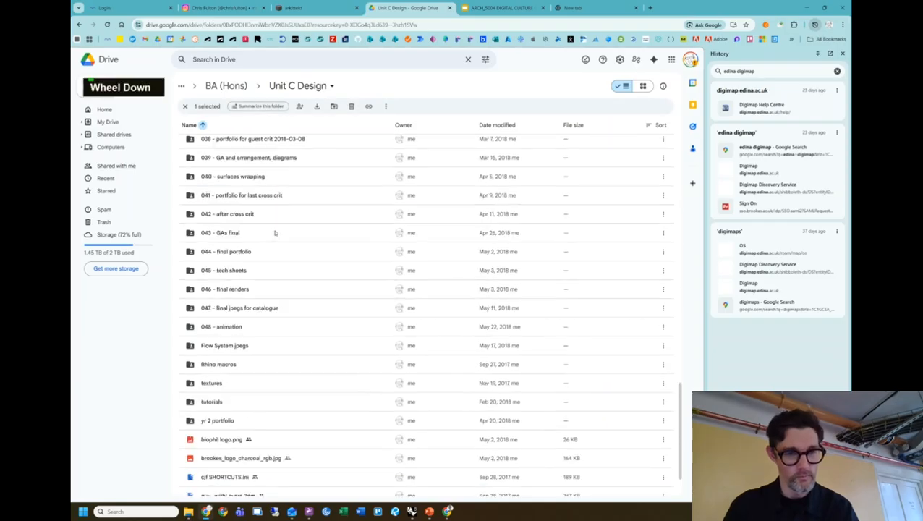
left_click(254, 235)
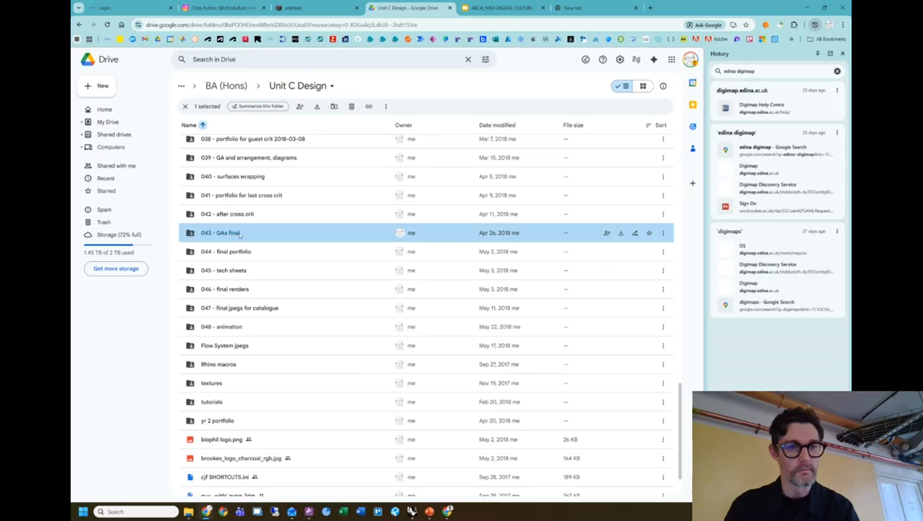
double_click(234, 238)
double_click(235, 181)
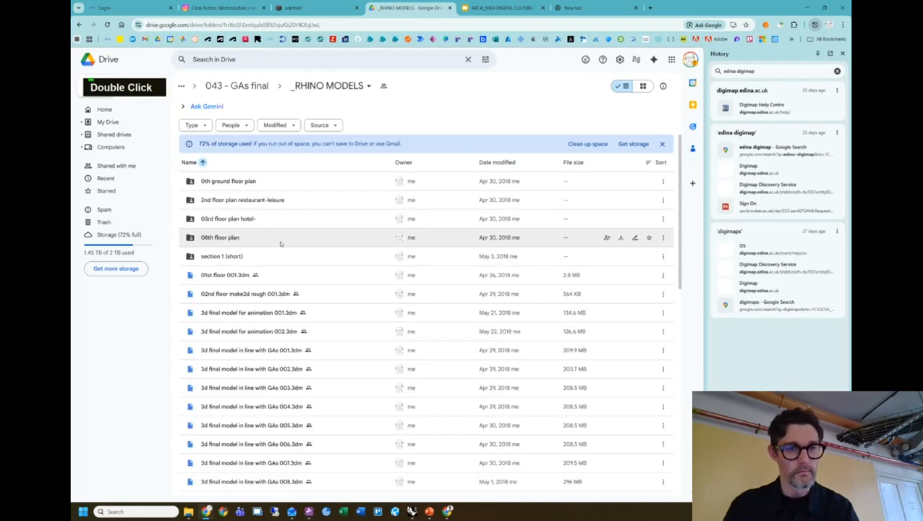
left_click(258, 87)
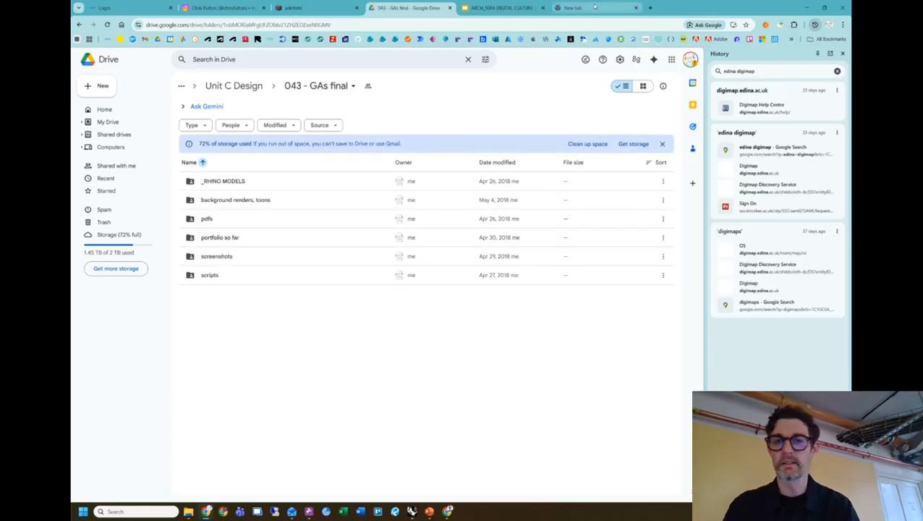
Minimise the browser to return to Rhino and orbit closer to the wall and box.
left_click(591, 7)
left_click(806, 8)
right_click_drag(418, 241, 489, 327)
scroll(499, 300, "up", 3)
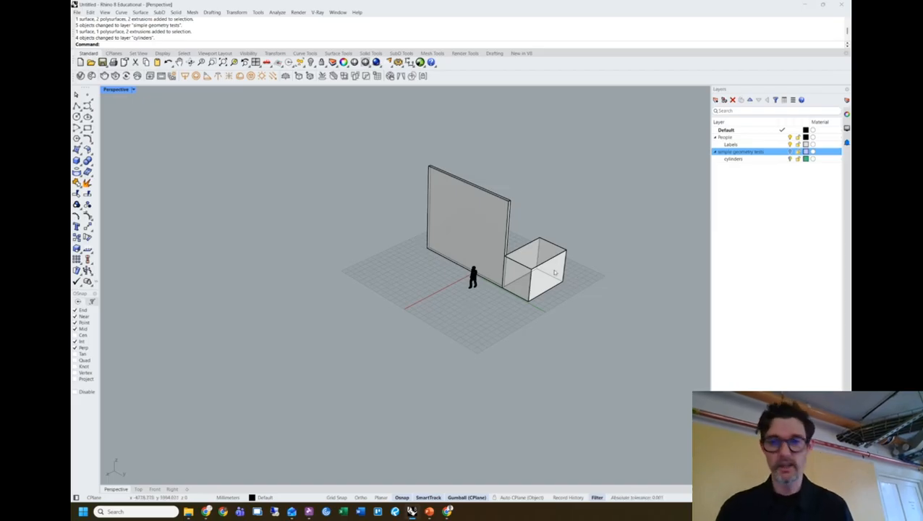
Turn the simple geometry tests layer back on and orbit to frame the cone, sphere, boxes and cylinders.
left_click(790, 152)
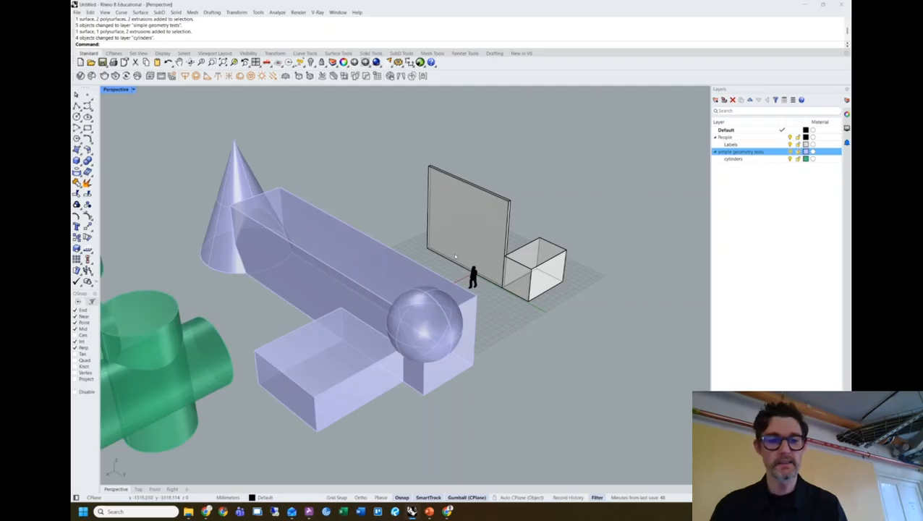
right_click_drag(423, 227, 311, 230)
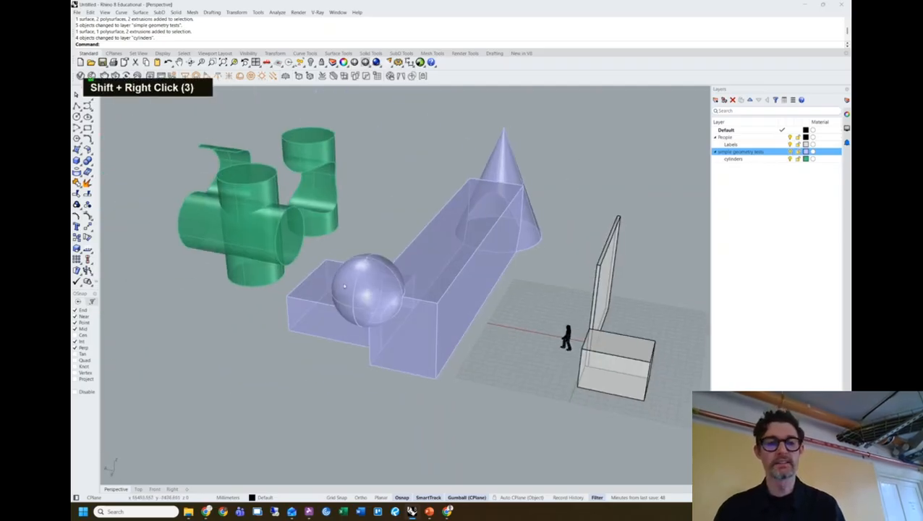
left_click(294, 225)
right_click_drag(377, 188, 322, 202)
right_click_drag(443, 145, 410, 244, "shift")
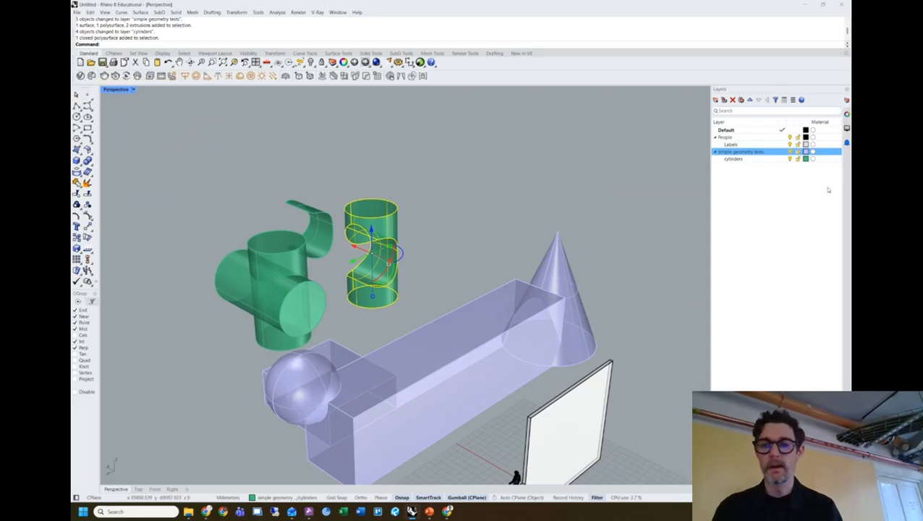
Add a new layer named 'interesting 001' below the cylinders layer.
right_click(757, 159)
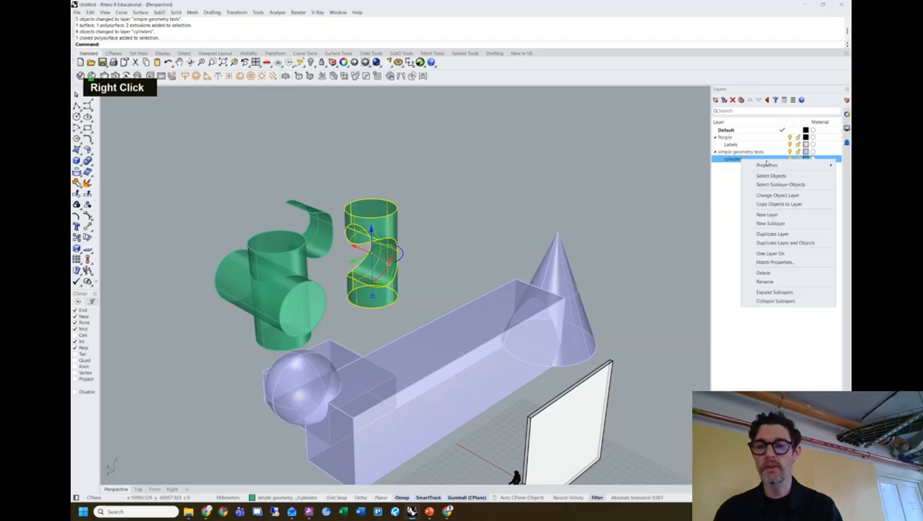
left_click(770, 214)
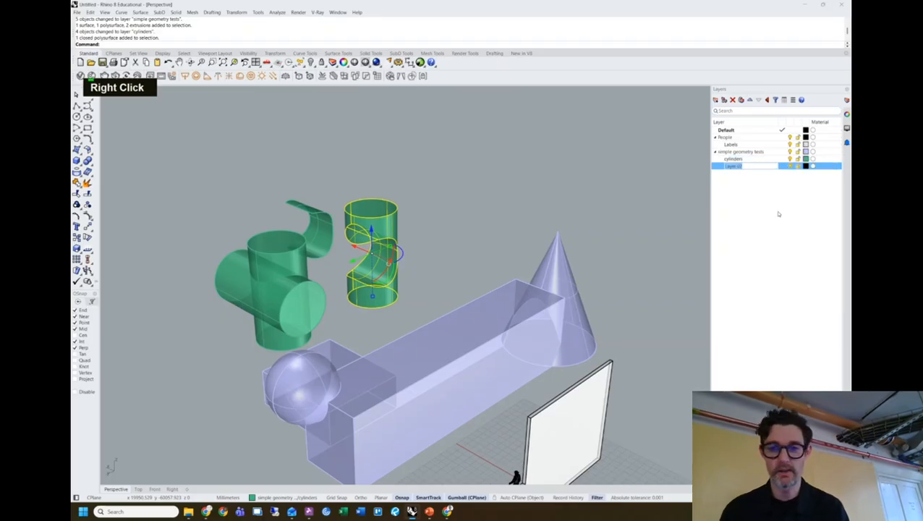
type("interested")
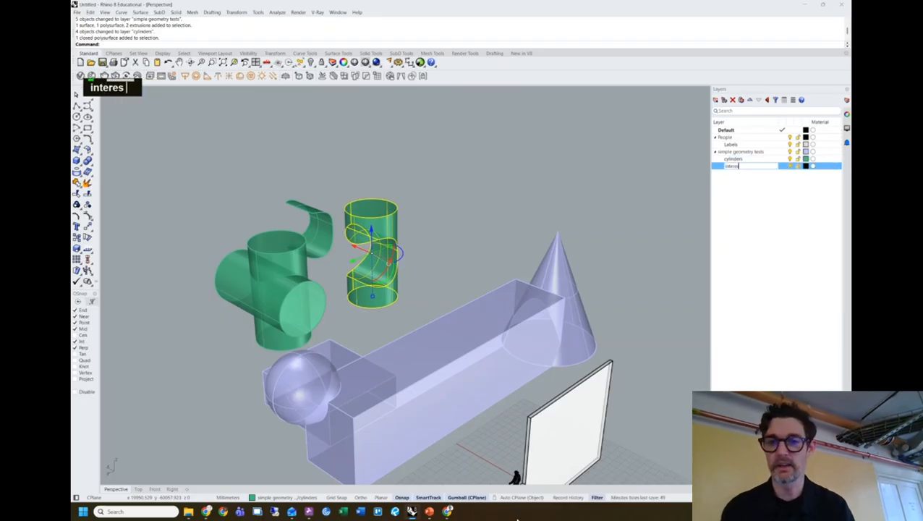
key("BackSpace")
key("BackSpace")
type("ing 001")
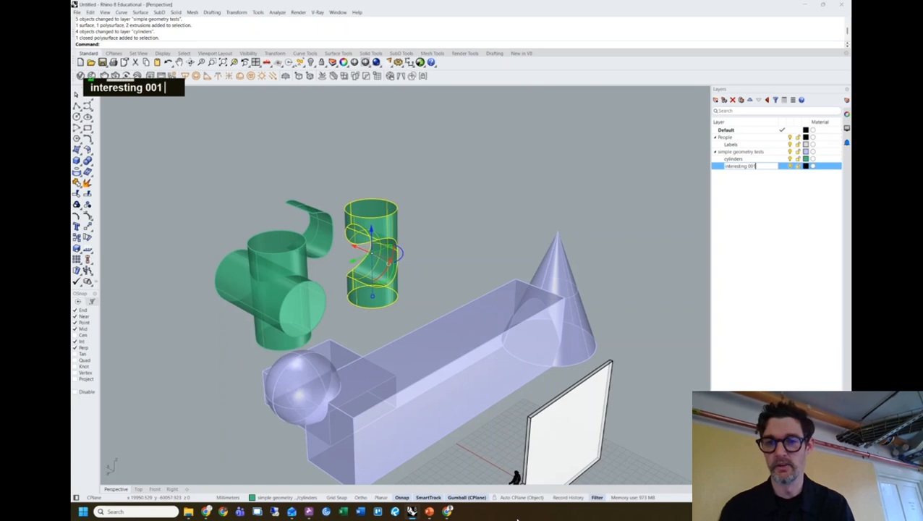
key("Return")
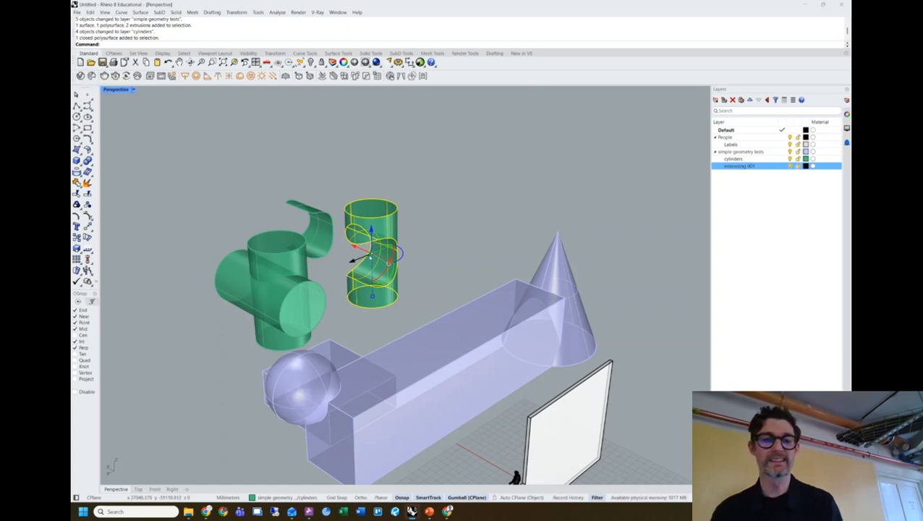
Move the S-cut cylinder onto interesting 001, deselect it, and start picking the layer's colour.
right_click(750, 166)
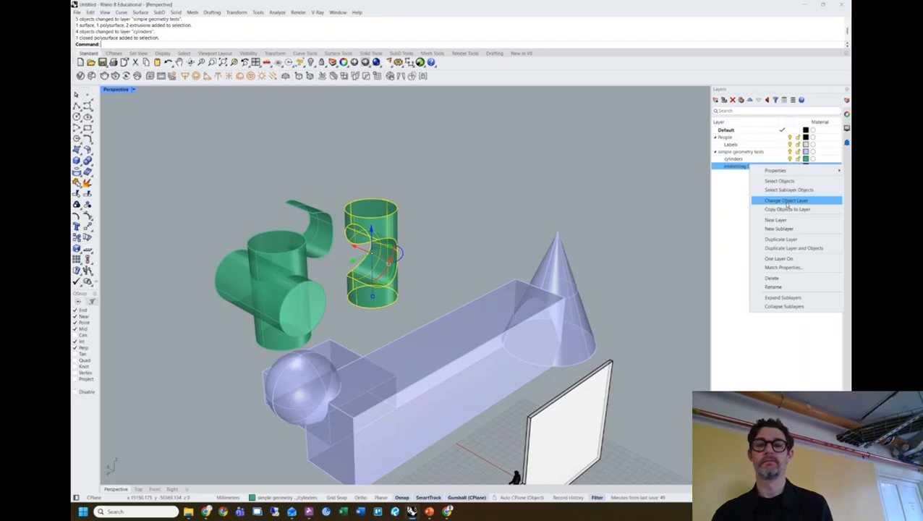
left_click(786, 201)
left_click(551, 153)
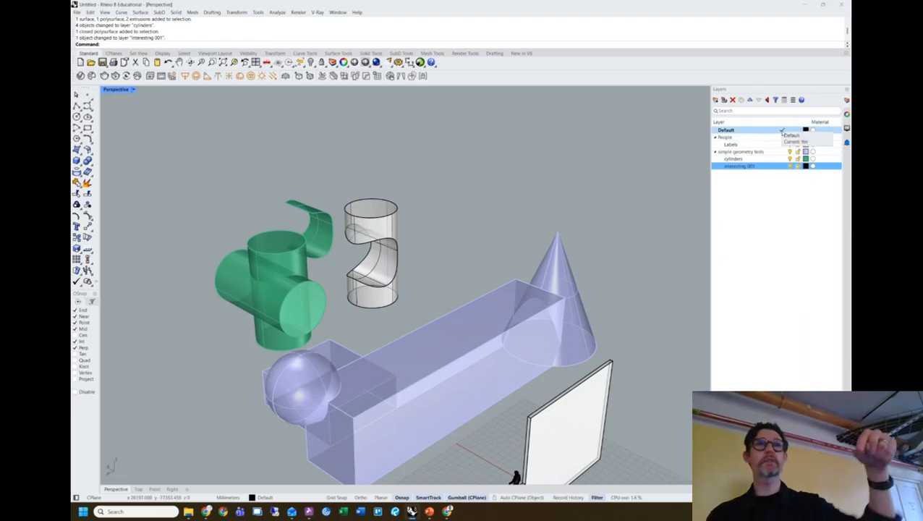
left_click(806, 167)
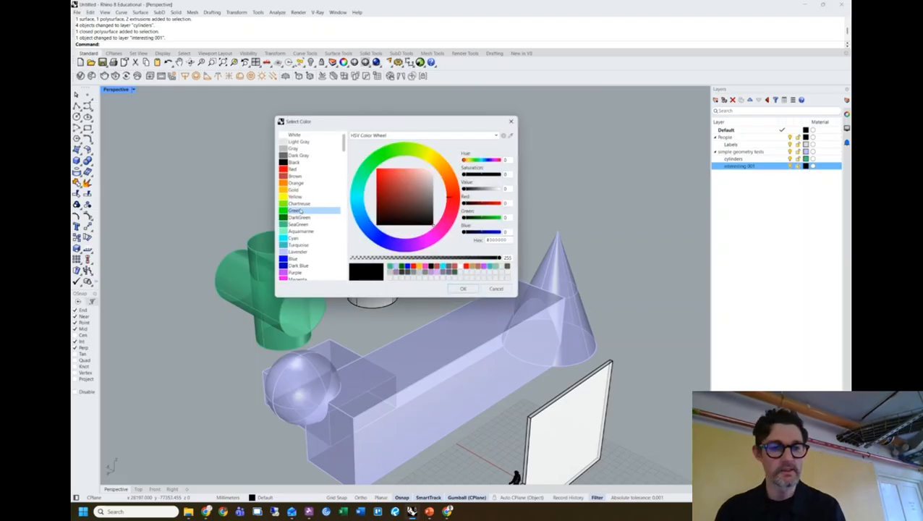
Set the interesting 001 layer colour to Purple and make it the current layer.
left_click(298, 273)
left_click(463, 289)
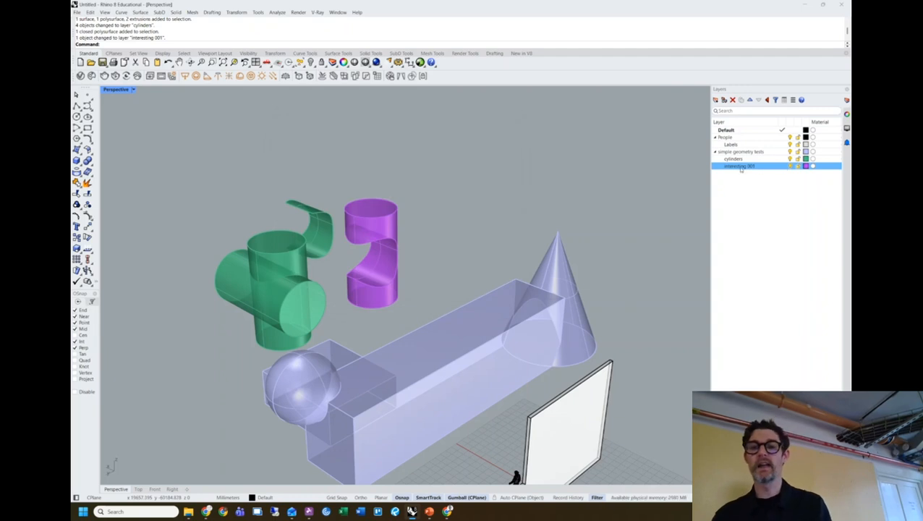
double_click(741, 168)
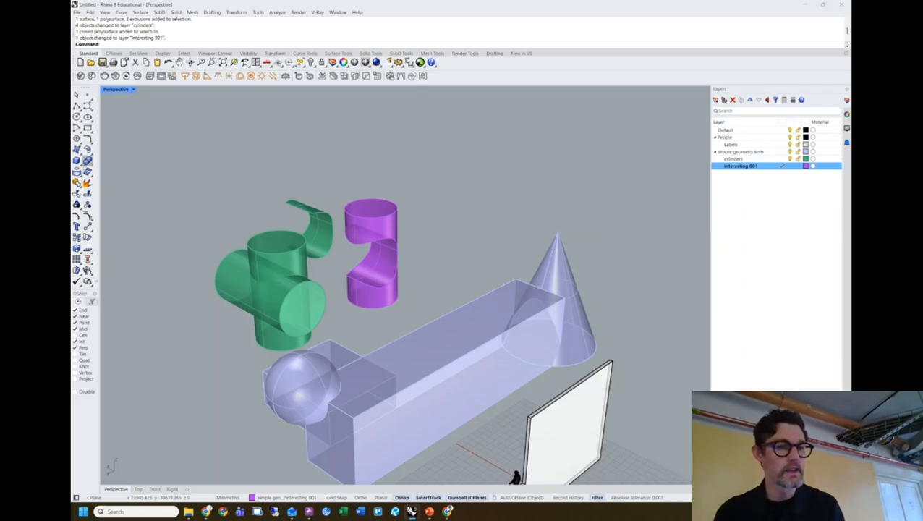
Draw a tall hollow Tube on interesting 001, then make Default the current layer.
left_click(77, 160)
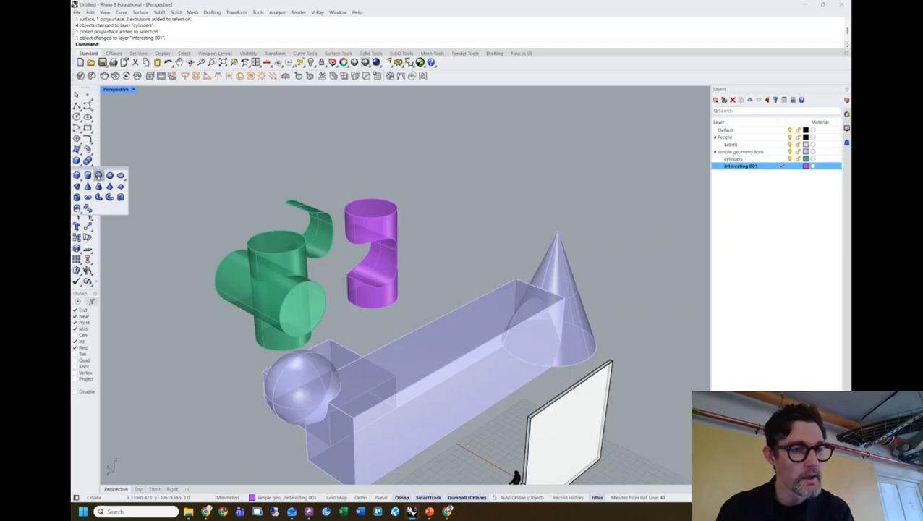
left_click(88, 196)
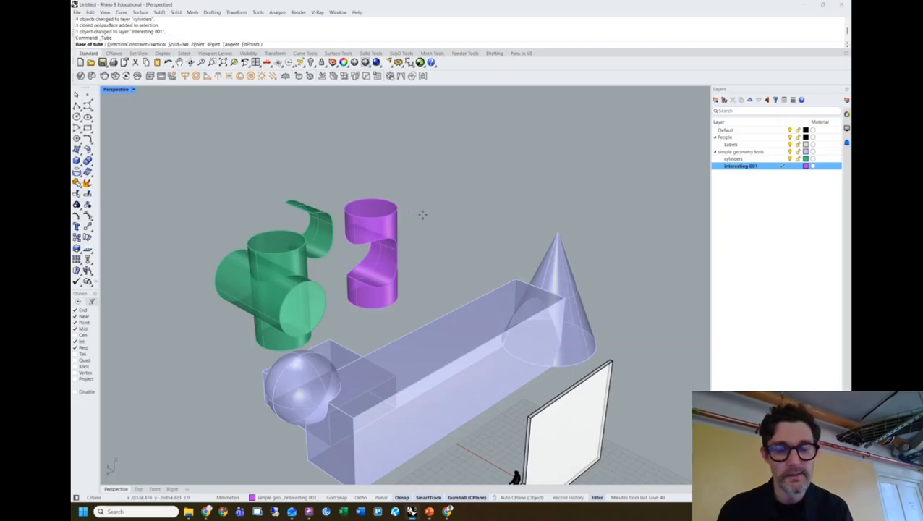
left_click(501, 210)
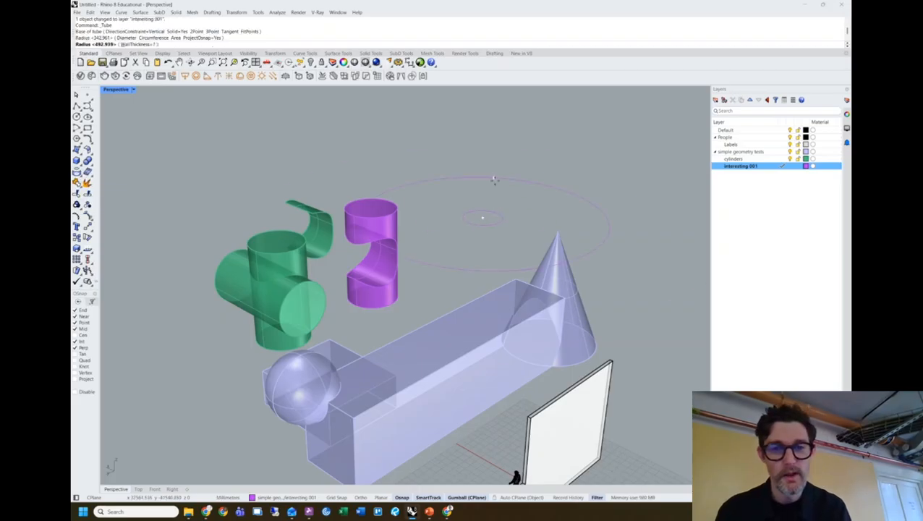
left_click(501, 208)
left_click(495, 143)
right_click_drag(494, 144, 530, 171)
left_click(518, 174)
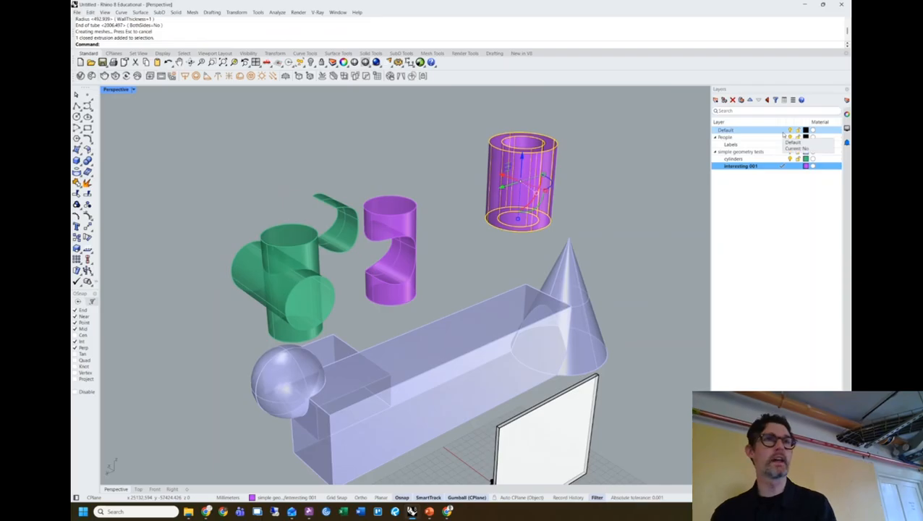
double_click(744, 139)
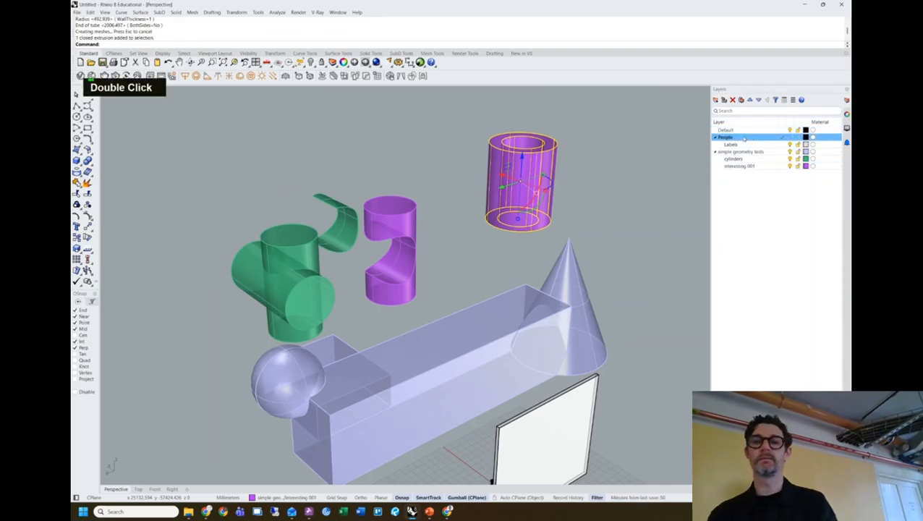
double_click(743, 130)
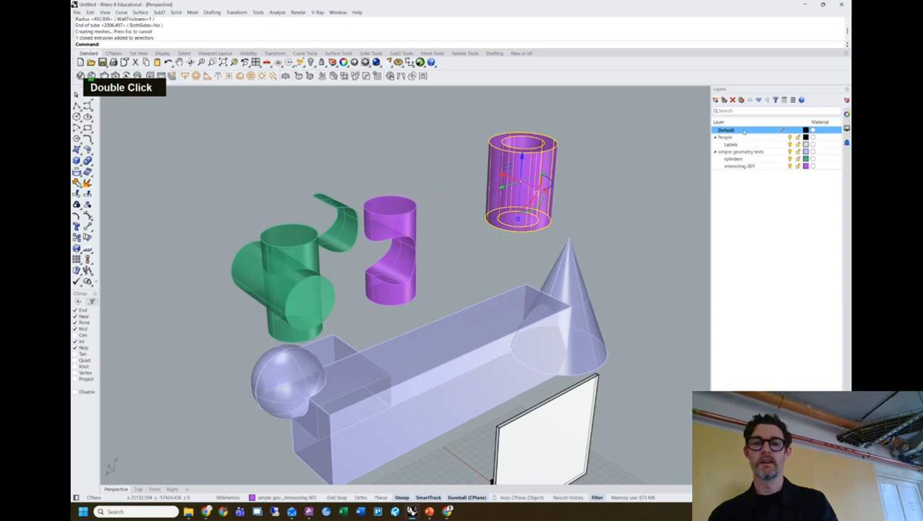
left_click(605, 198)
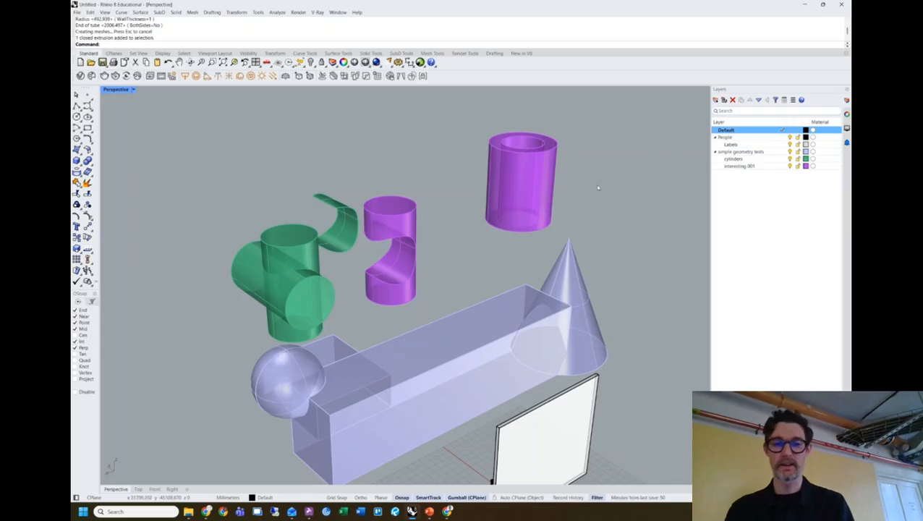
Toggle the simple geometry tests layer off and back on while reframing the whole scene.
scroll(596, 186, "down", 7)
right_click_drag(596, 185, 647, 221)
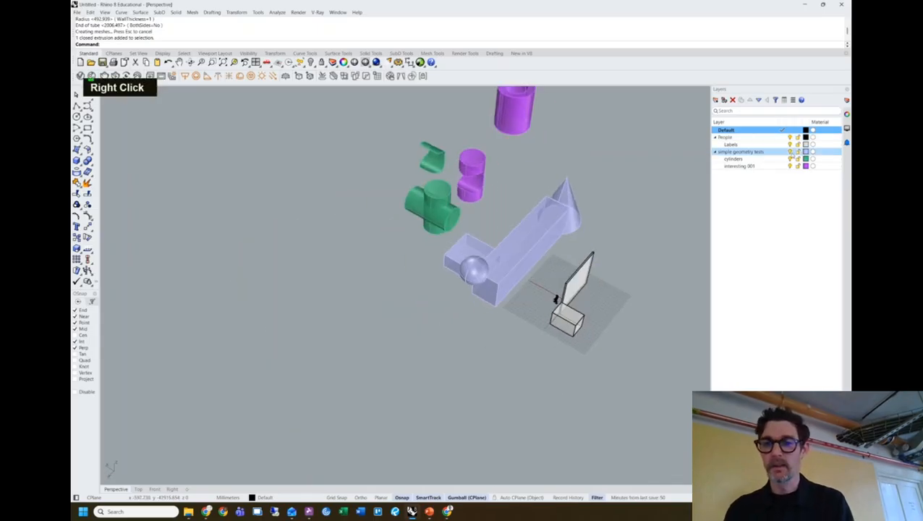
left_click(790, 152)
key("Caps_Lock")
mouse_move(579, 178)
right_mouse_down("shift")
mouse_move(517, 220)
mouse_move(473, 200)
mouse_move(571, 179)
right_mouse_up("shift")
scroll(474, 200, "up", 5)
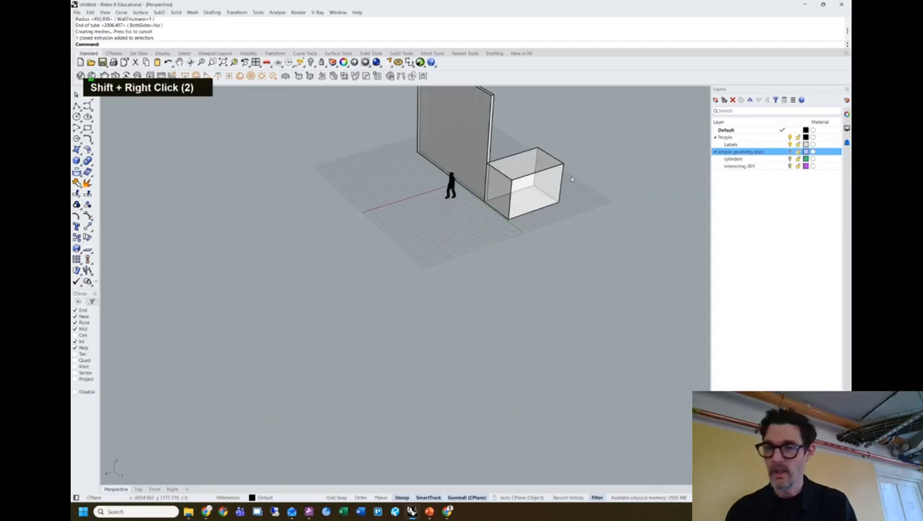
right_click_drag(460, 188, 446, 291, "shift")
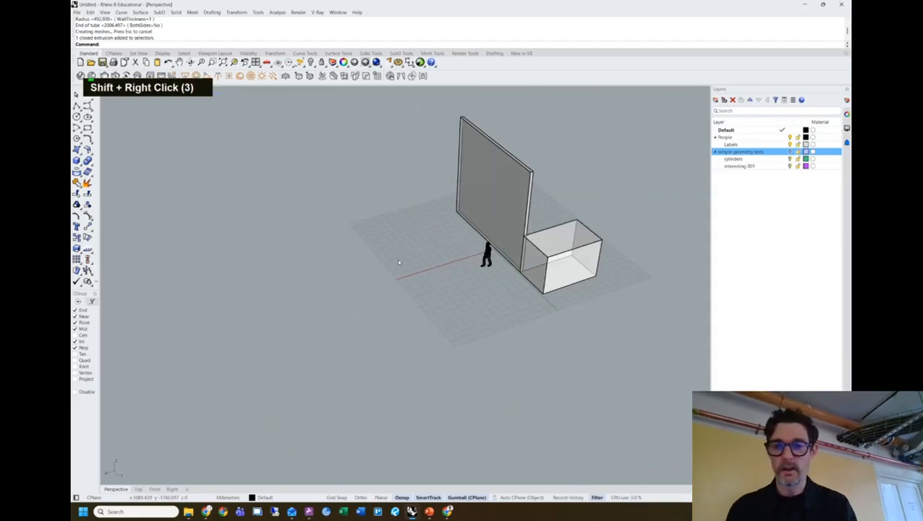
left_click(789, 152)
scroll(457, 268, "down", 8)
right_click_drag(371, 279, 388, 264, "shift")
left_click_drag(379, 316, 128, 172)
left_click(635, 165)
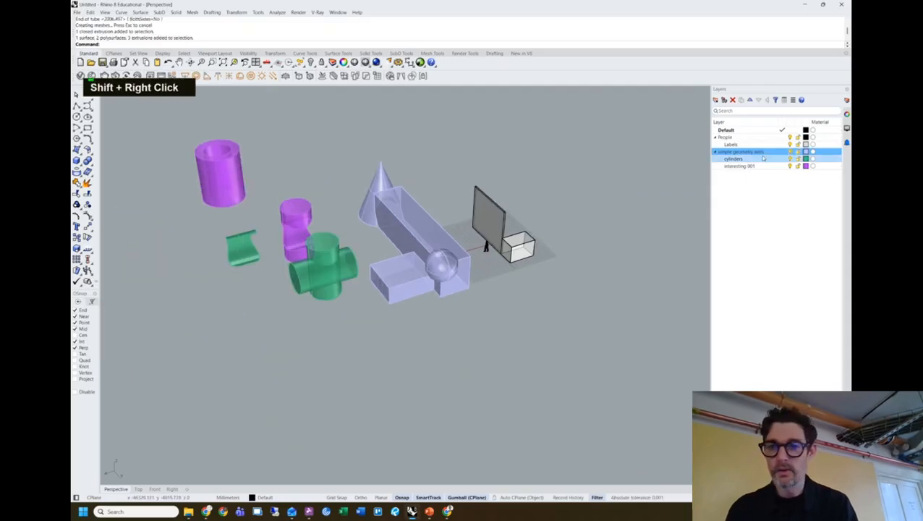
Turn off the cylinders and interesting 001 layers and orbit around the remaining lavender solids and wall.
left_click(789, 159)
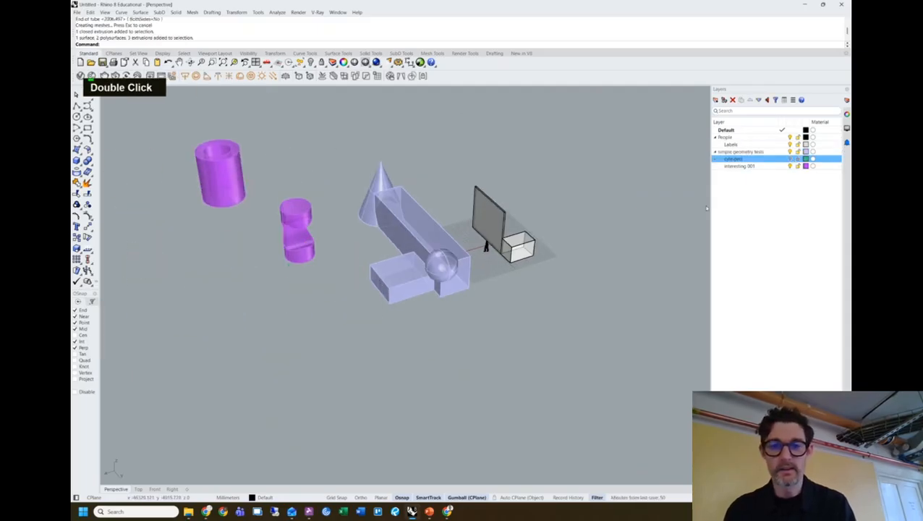
left_click(790, 166)
mouse_move(579, 239)
right_mouse_down("shift")
mouse_move(612, 216)
mouse_move(565, 232)
right_mouse_up("shift")
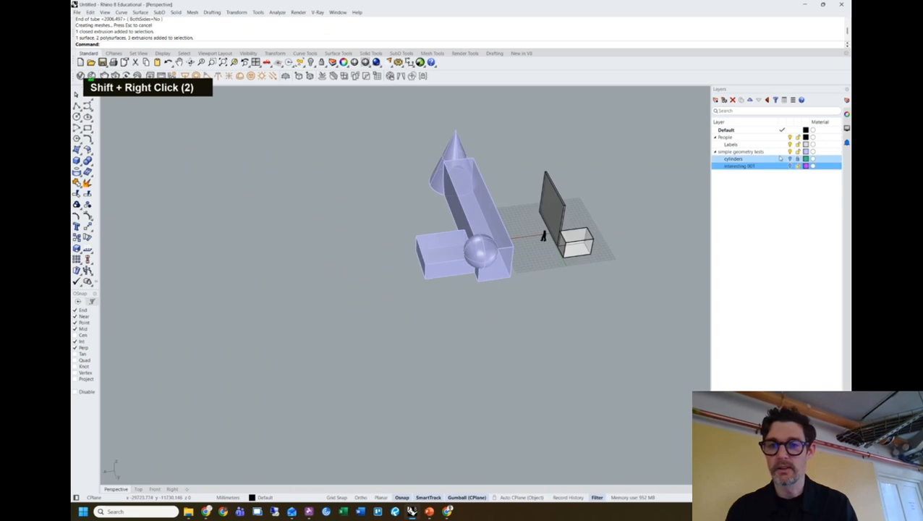
left_click(799, 159)
right_click_drag(663, 221, 438, 233)
scroll(531, 271, "up", 8)
scroll(456, 254, "down", 5)
scroll(437, 233, "up", 2)
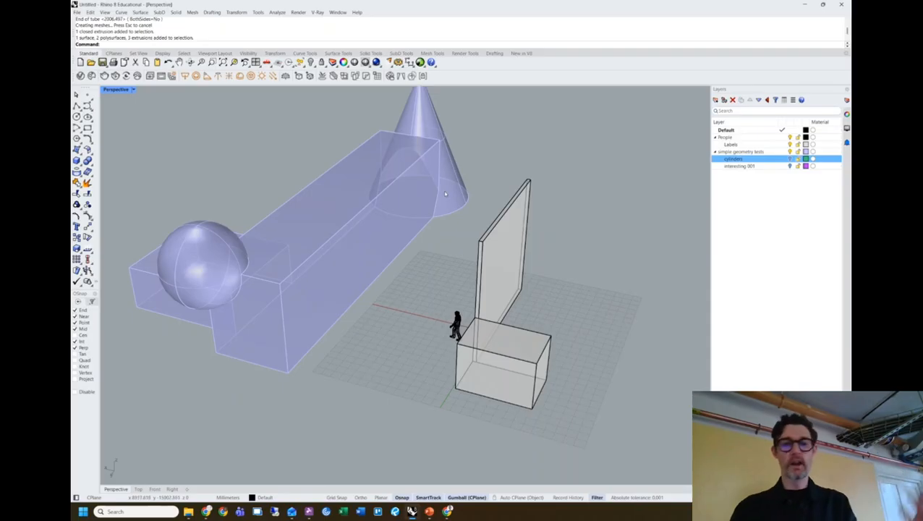
right_click_drag(505, 140, 505, 157)
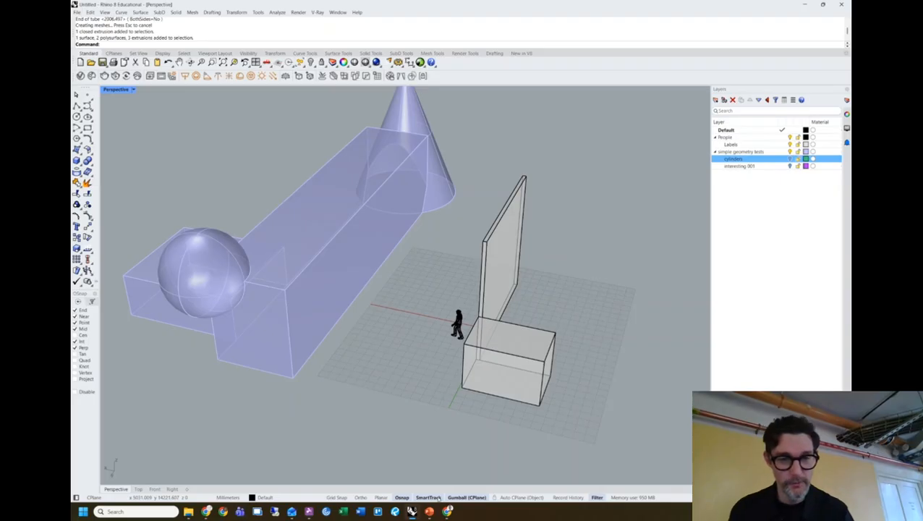
Switch from Rhino to the Chrome browser.
left_click(206, 511)
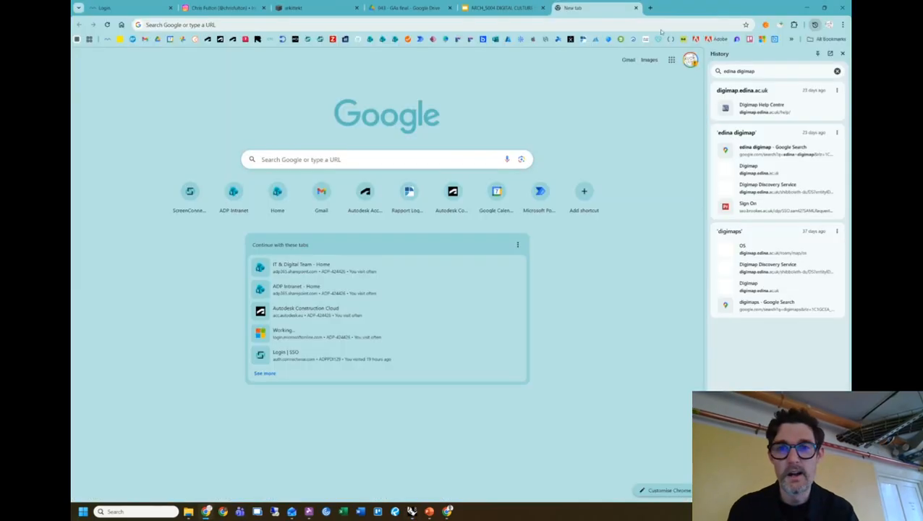
Search 'splines drawing' in a new tab and preview the Flat spline Wikipedia image.
left_click(650, 7)
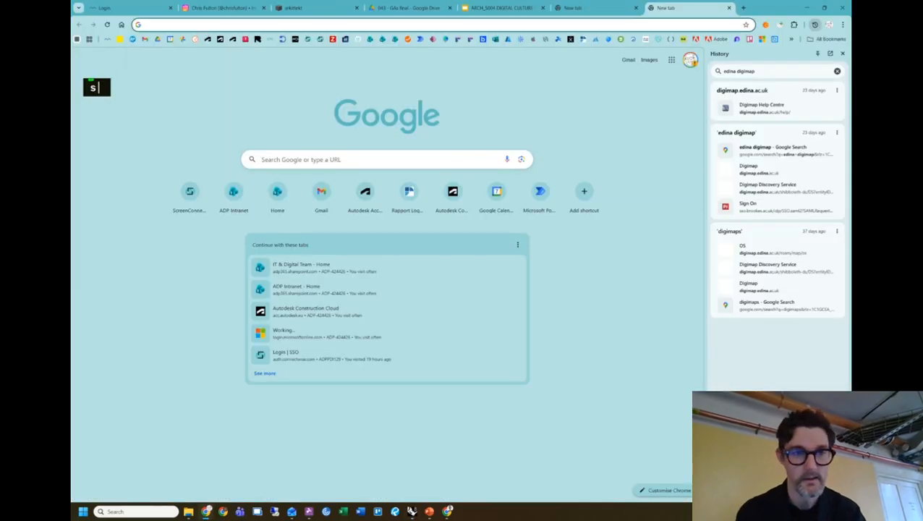
type("splines drawing")
key("Return")
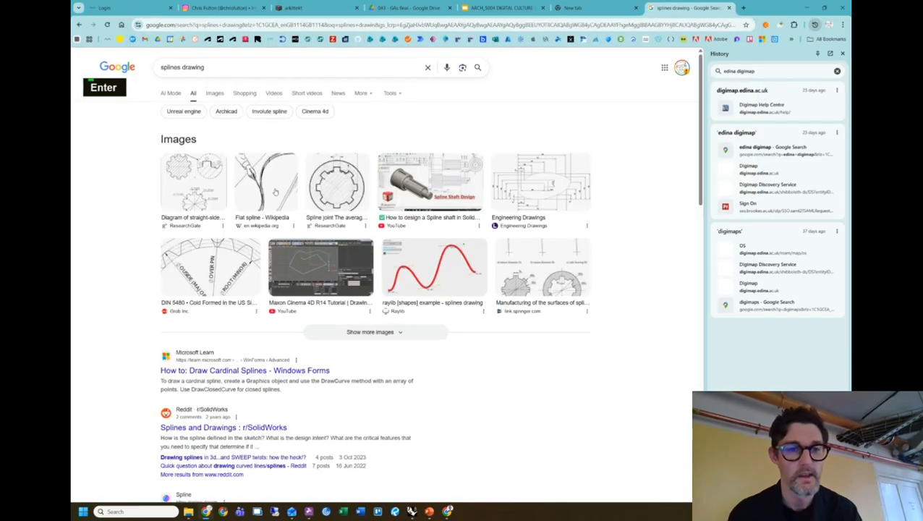
left_click(266, 184)
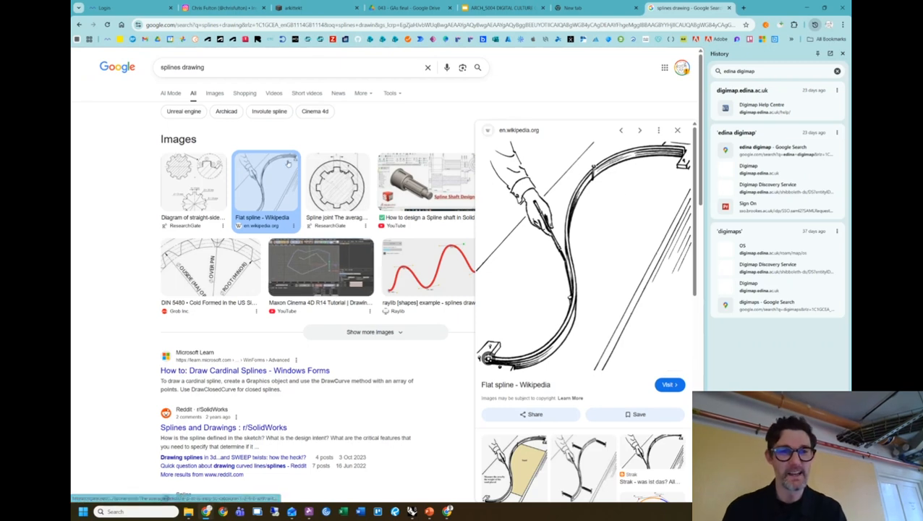
Refine the search to 'splines drawing shipbuilding'.
left_click(361, 72)
type("shipb")
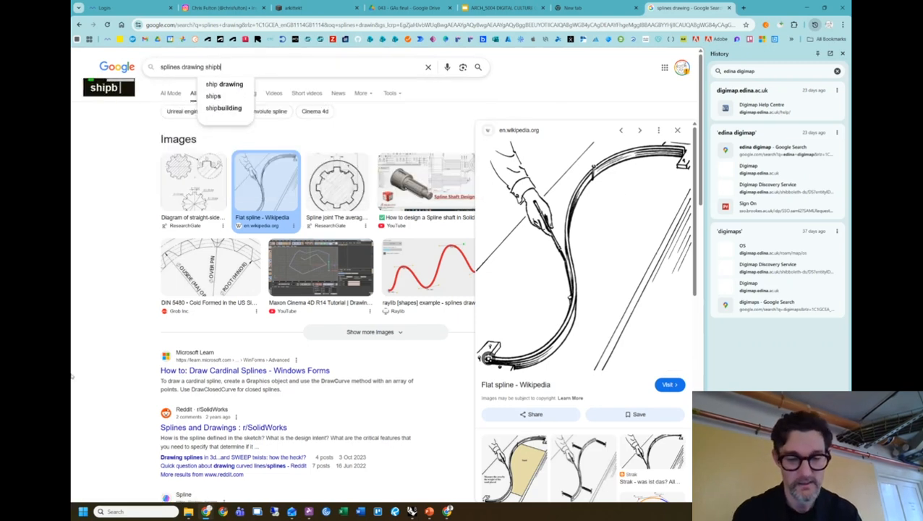
type("uilding")
key("Return")
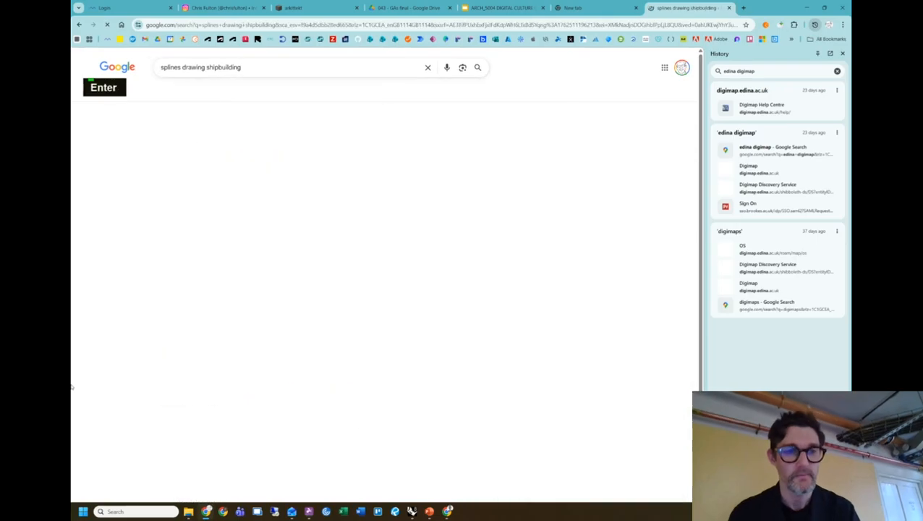
Preview the ship body plan, spline weights and Core77 physical-splines images, then minimise Chrome.
scroll(130, 309, "down", 3)
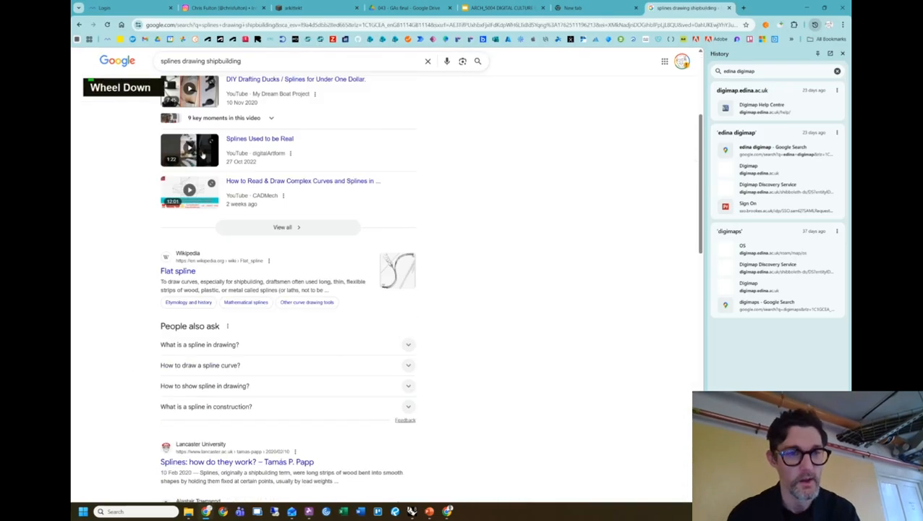
scroll(130, 309, "up", 3)
left_click(215, 92)
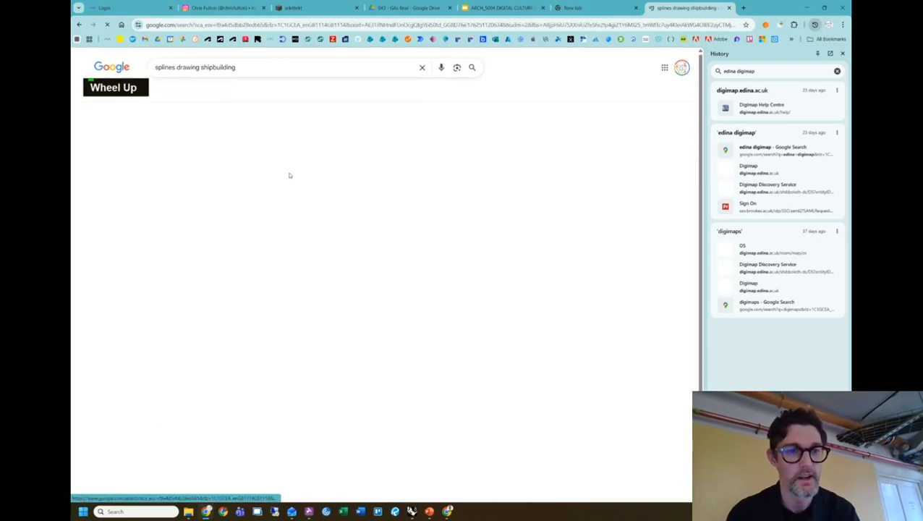
left_click(287, 183)
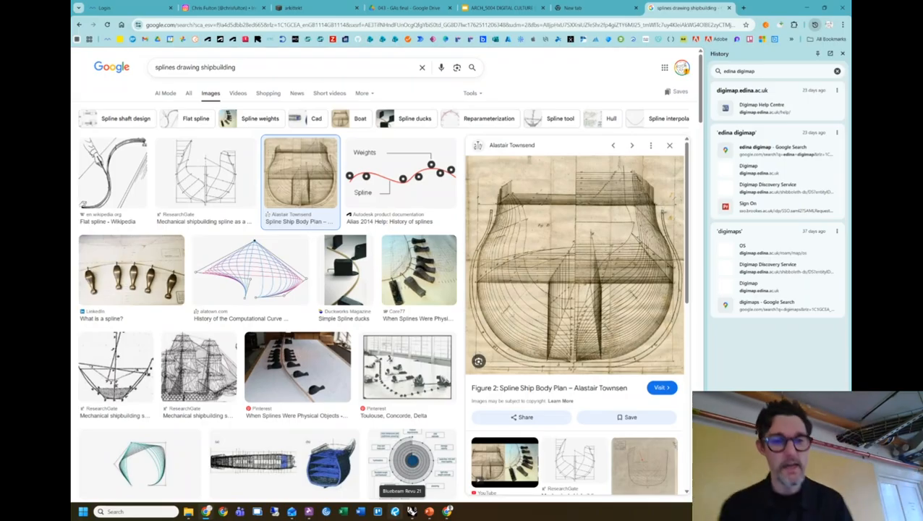
left_click(133, 288)
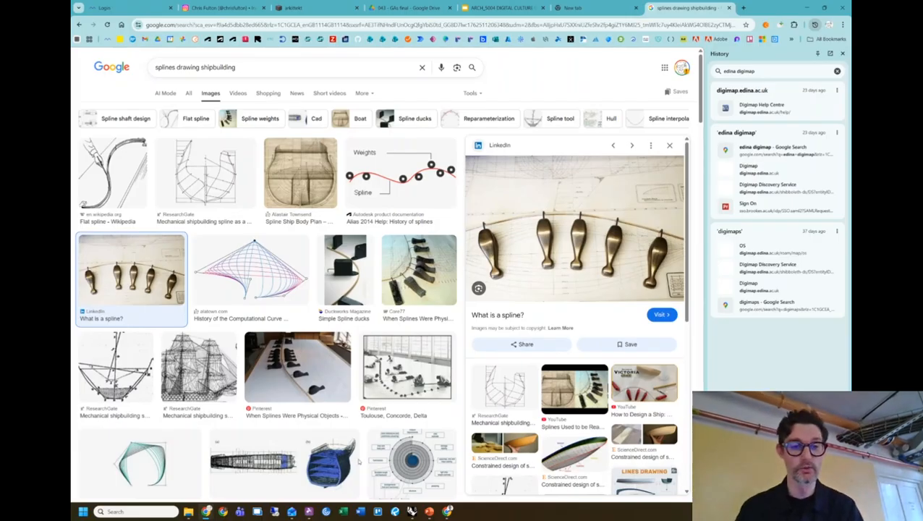
left_click(297, 366)
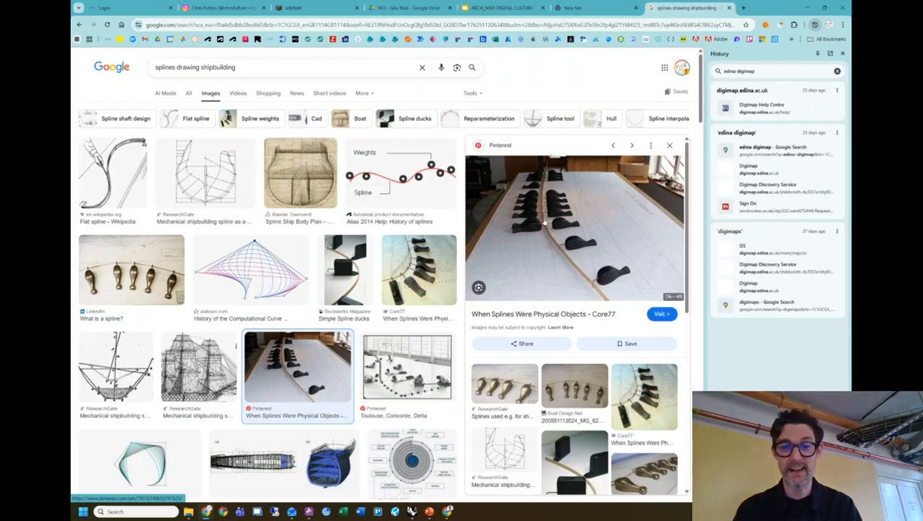
left_click(807, 7)
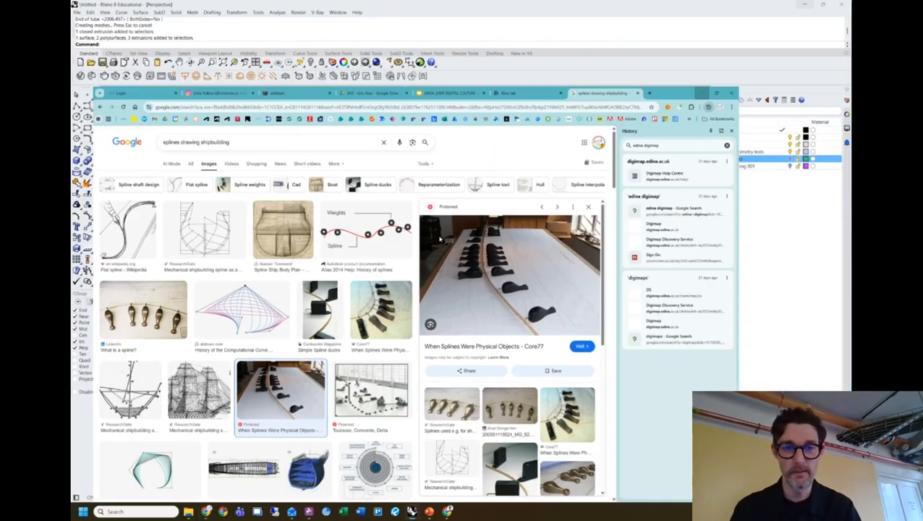
Draw a single straight line on the ground grid left of the person figure.
right_click_drag(431, 294, 408, 302, "shift")
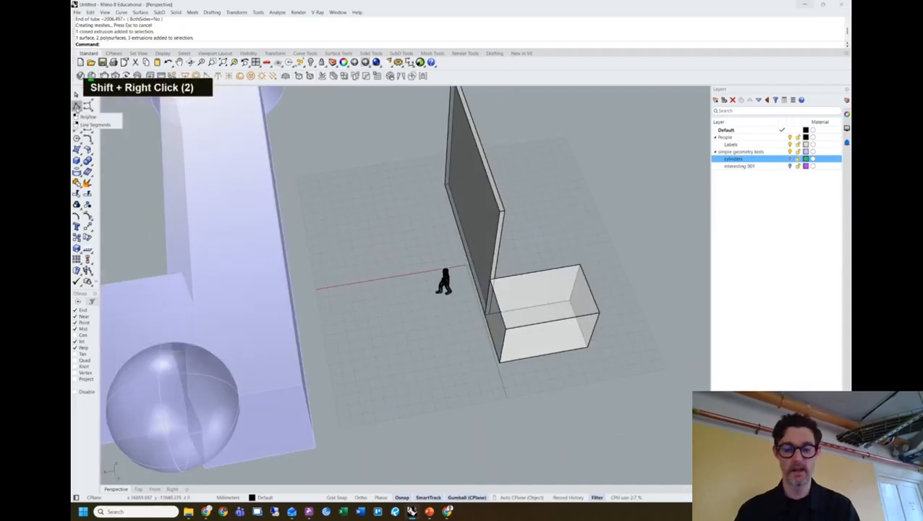
type("line")
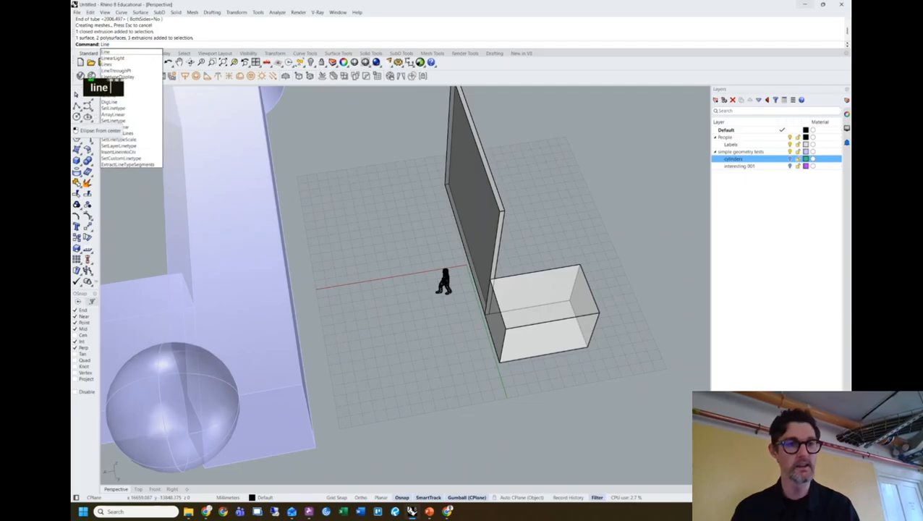
key("Return")
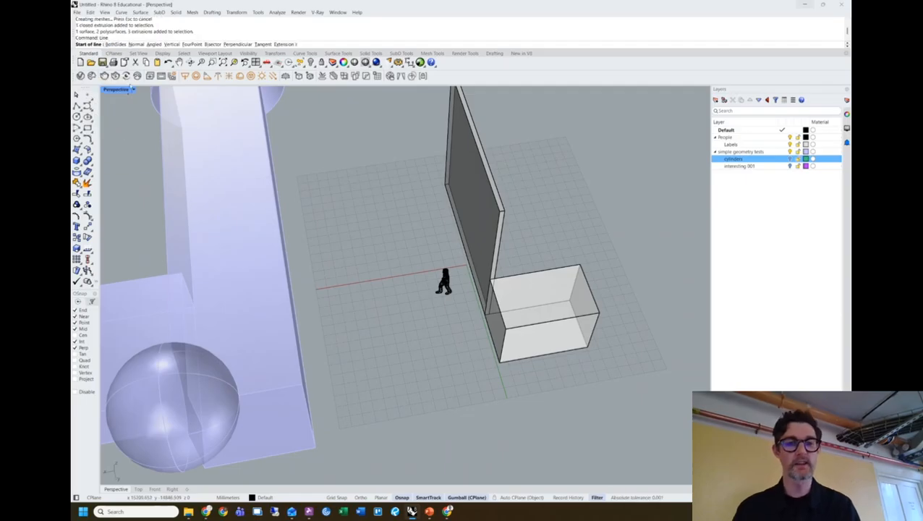
left_click(345, 215)
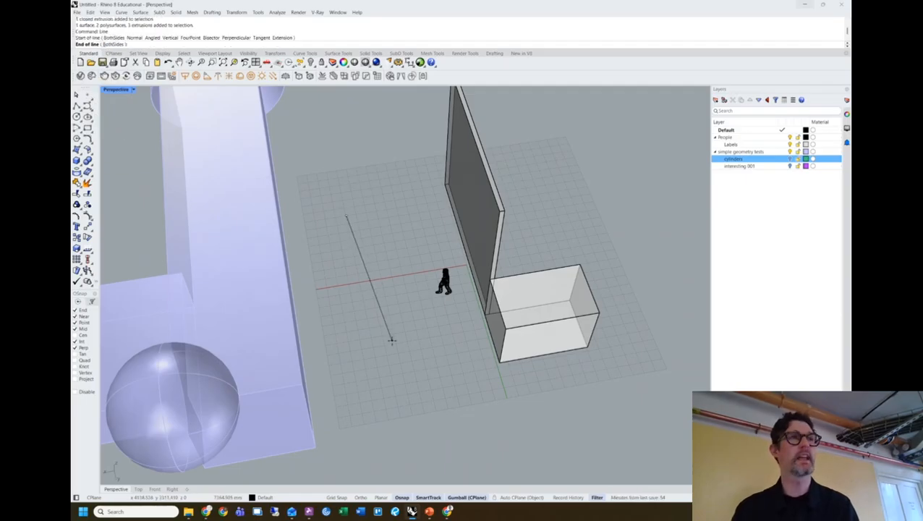
left_click(392, 343)
right_click(394, 349)
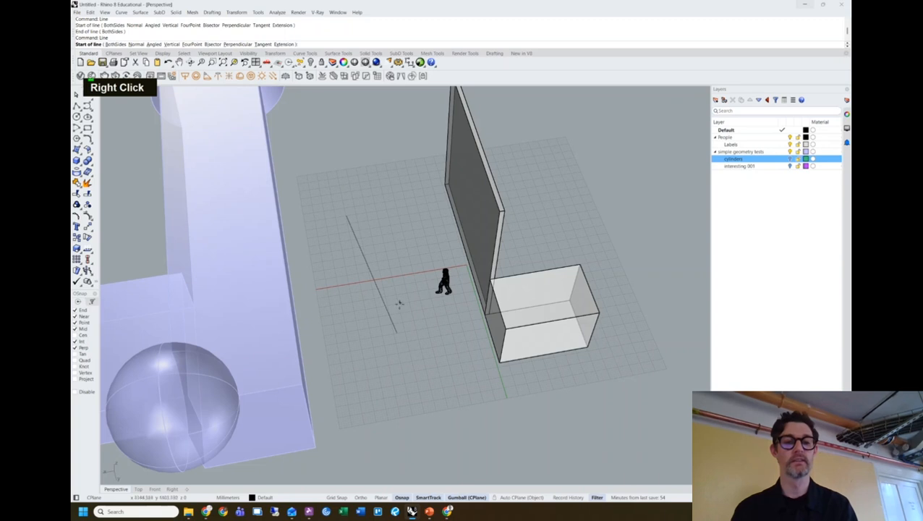
key("Escape")
key("Escape")
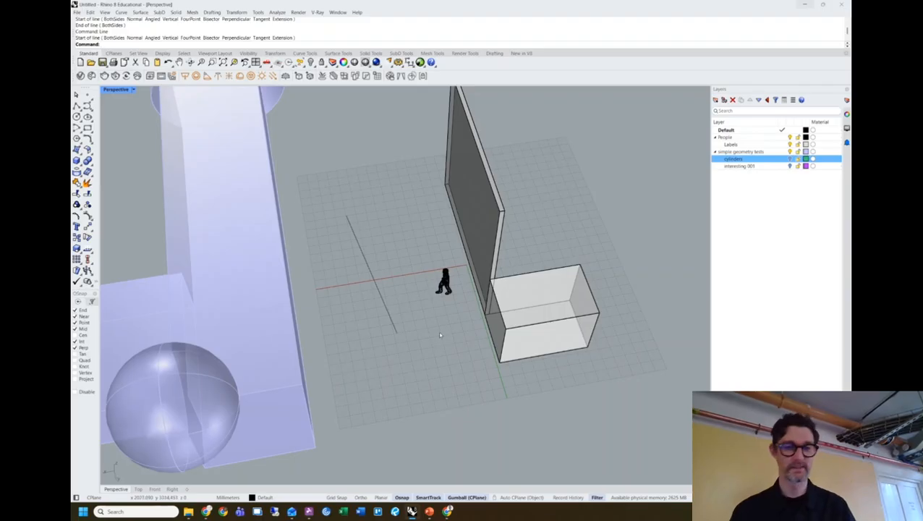
type("curve")
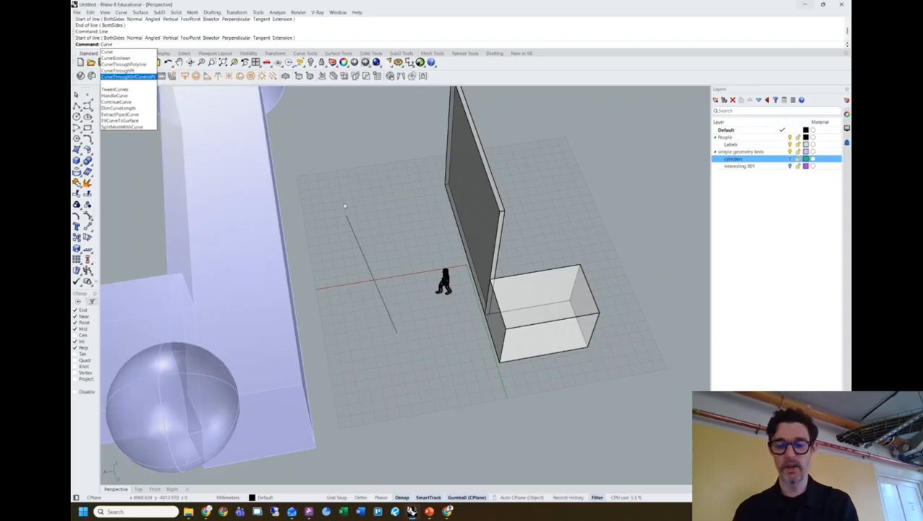
Draw a degree-3 freeform curve through four control points below the grid.
key("Return")
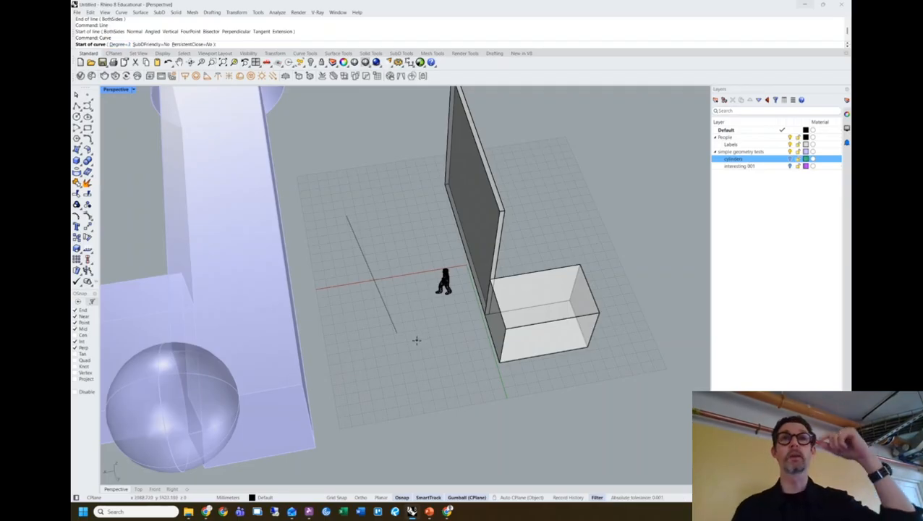
scroll(429, 346, "down", 3)
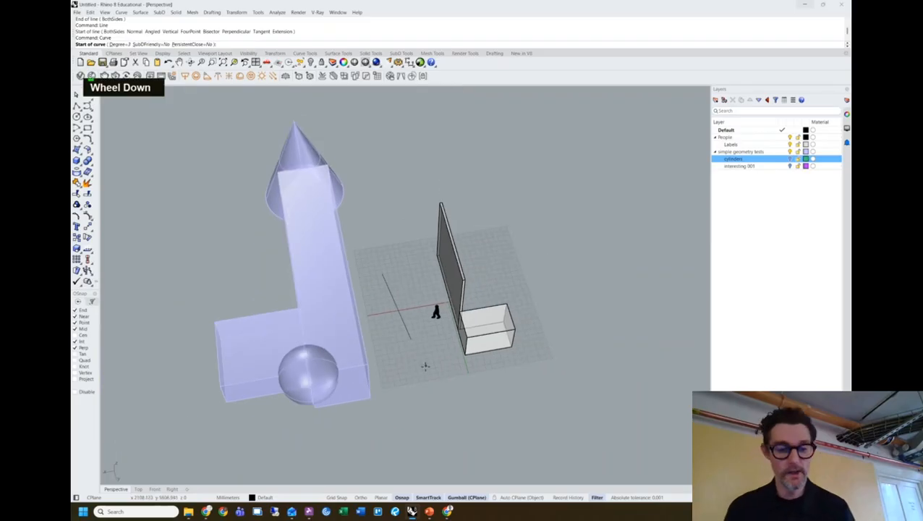
right_click_drag(414, 375, 407, 308, "shift")
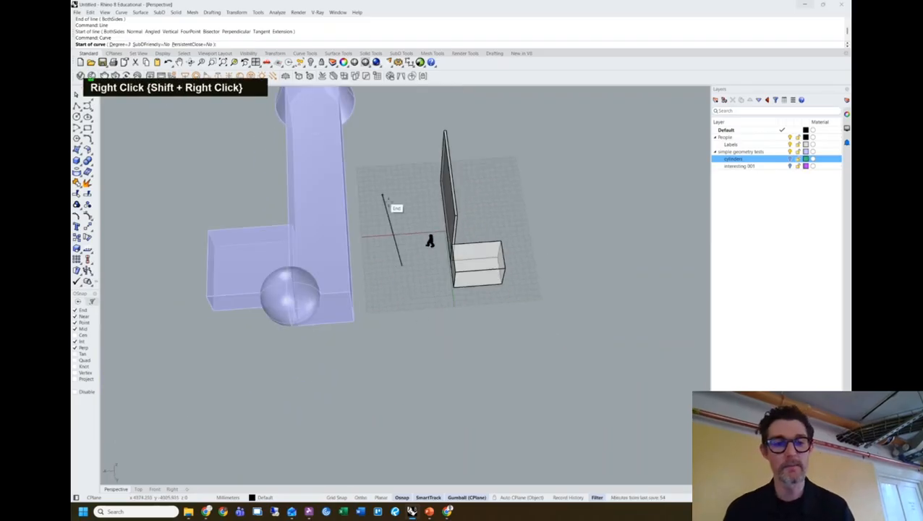
left_click(399, 300)
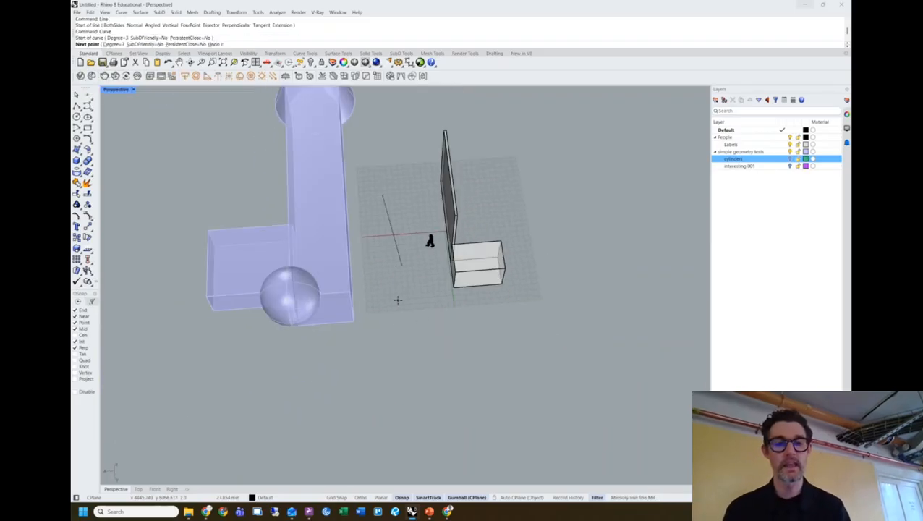
left_click(390, 369)
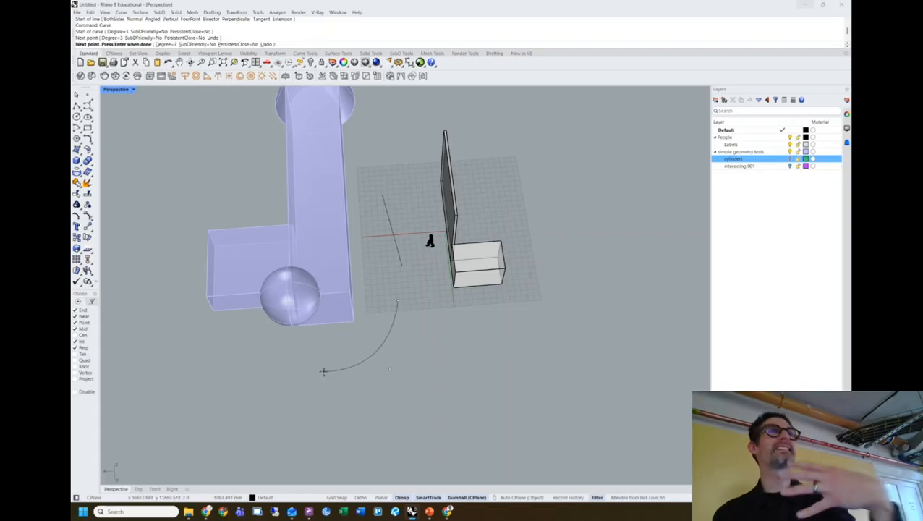
left_click(490, 326)
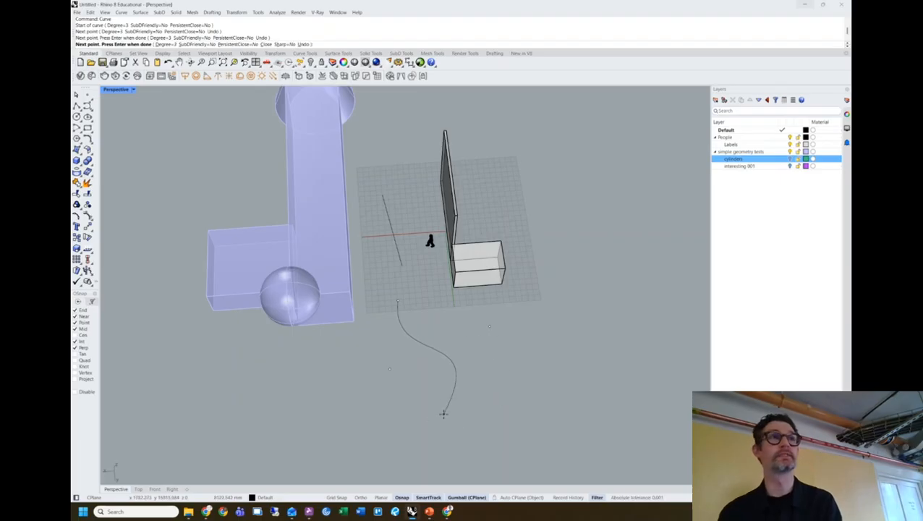
left_click(496, 395)
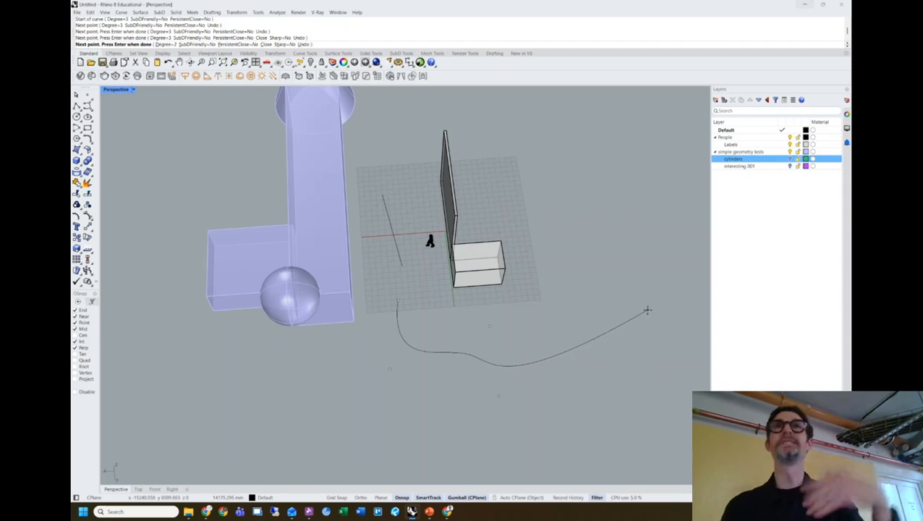
key("Return")
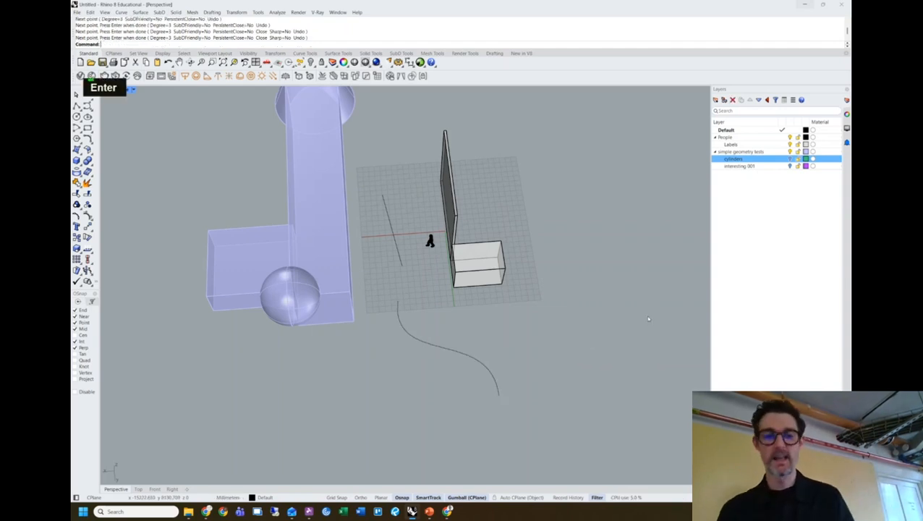
left_click(454, 351)
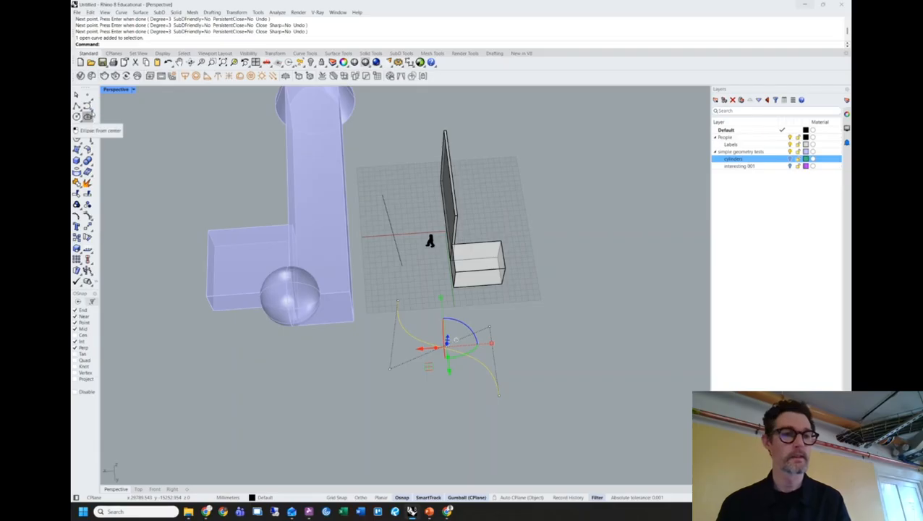
Open the Curve flyout in the left toolbar.
left_click(89, 107)
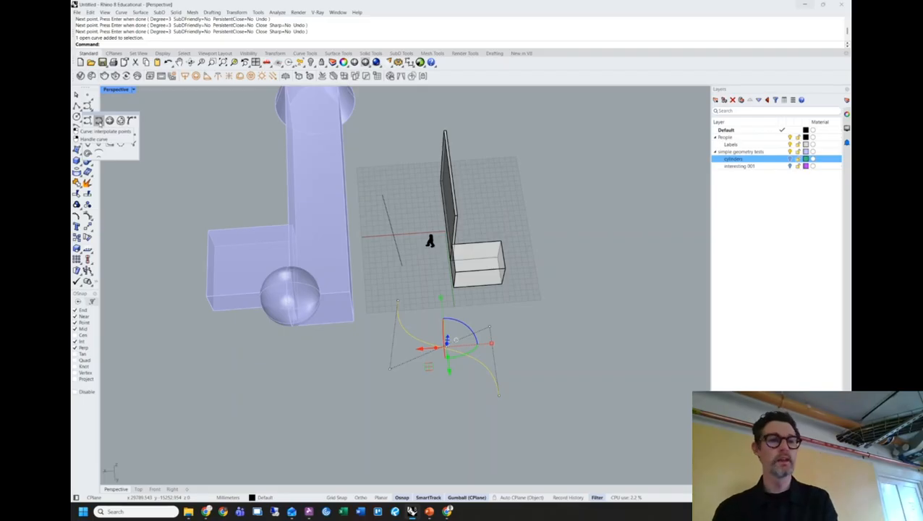
Draw an interpolated curve through four points right of the grid, then select it.
left_click(99, 121)
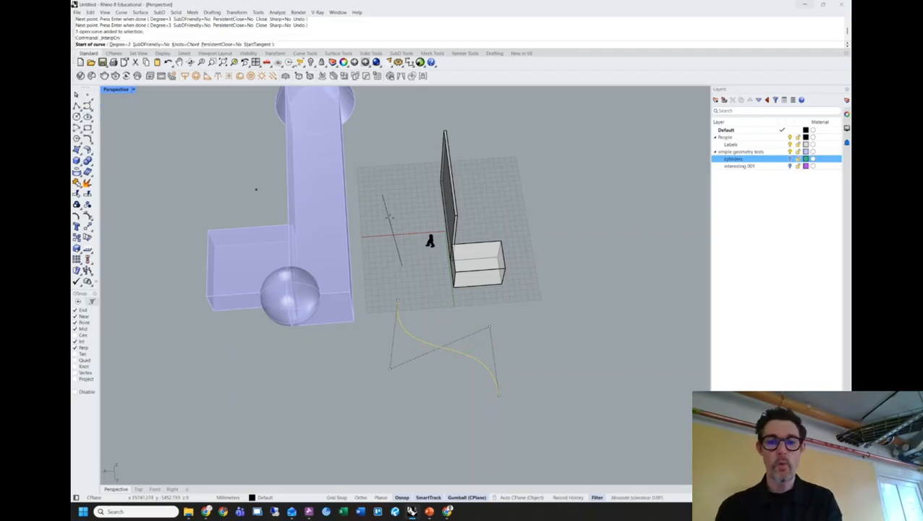
left_click(551, 220)
left_click(536, 280)
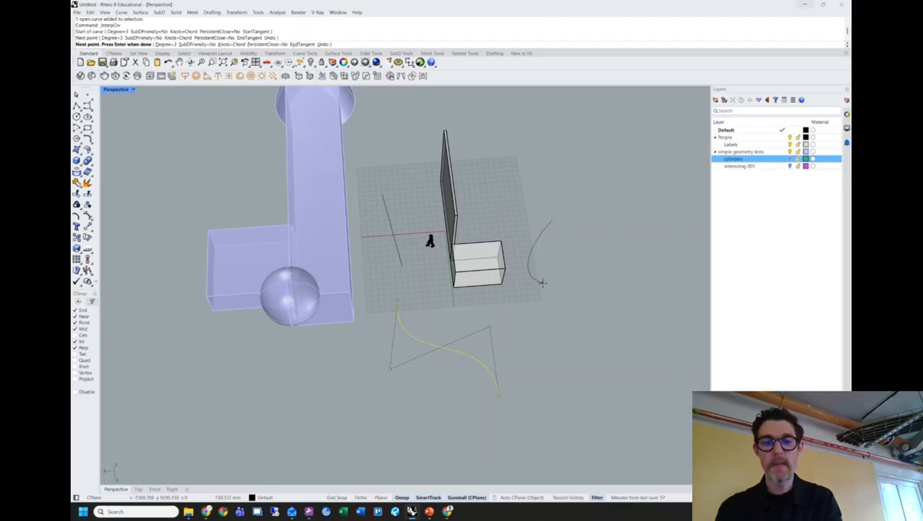
left_click(607, 270)
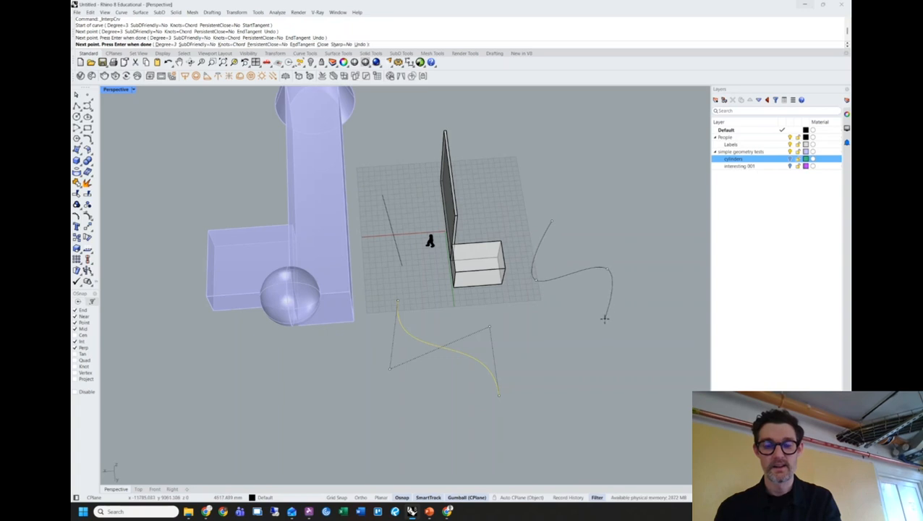
left_click(605, 324)
key("Return")
key("Return")
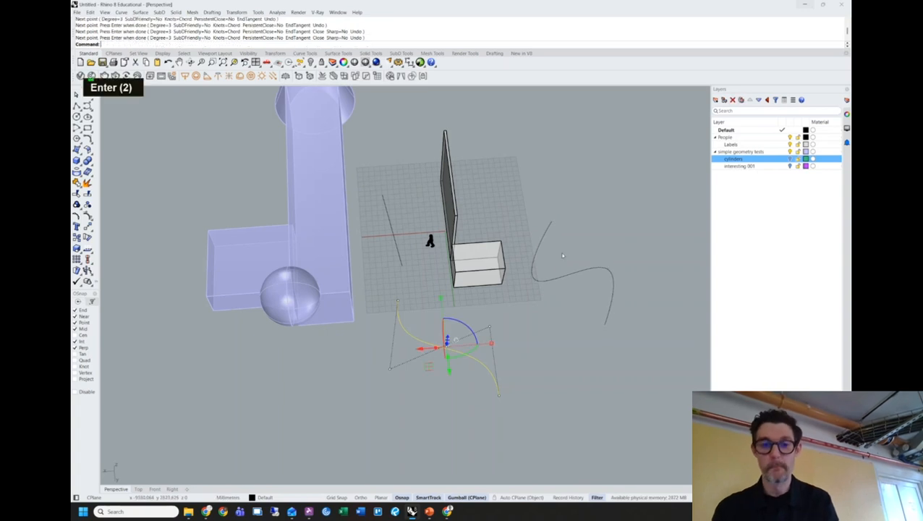
left_click(568, 278)
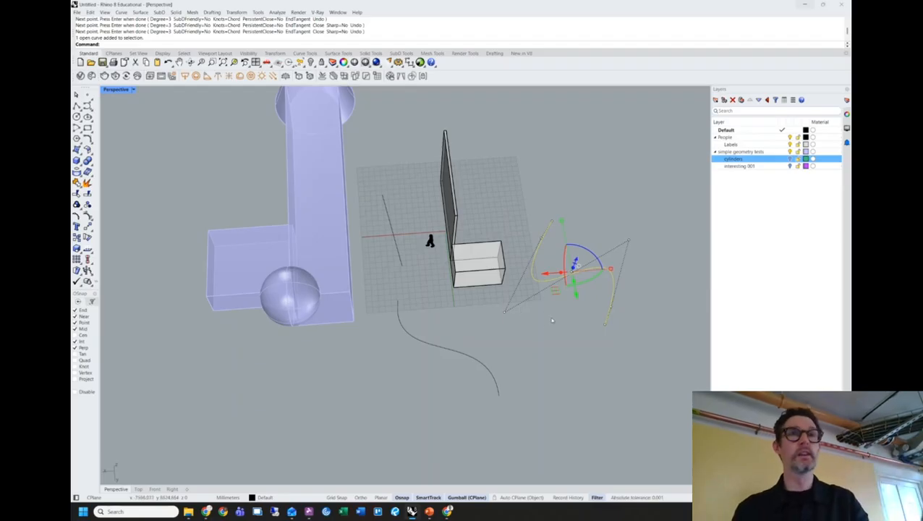
Select the lower curve, then the right-hand interpolated curve, to compare their control points.
left_click(469, 360)
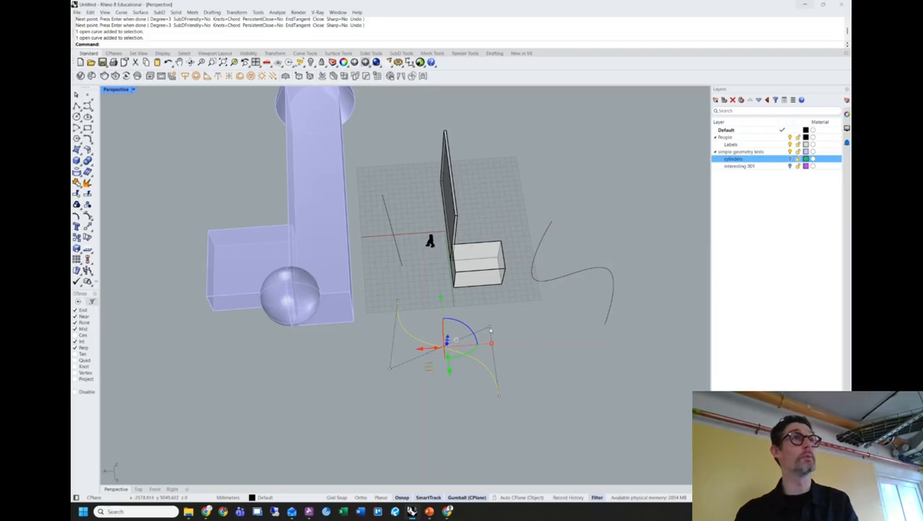
left_click(563, 277)
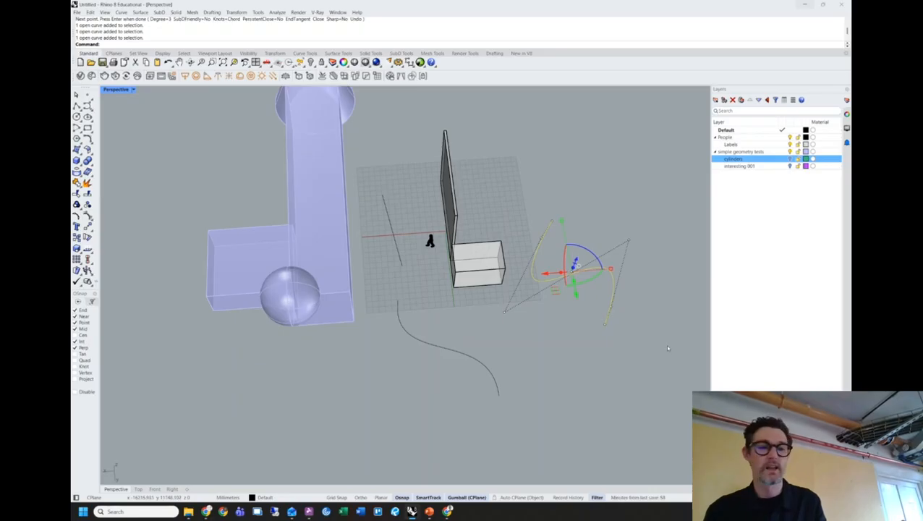
Select the right-hand curve, then the lower freeform curve, and clear the selection.
left_click(647, 354)
left_click_drag(642, 354, 559, 219)
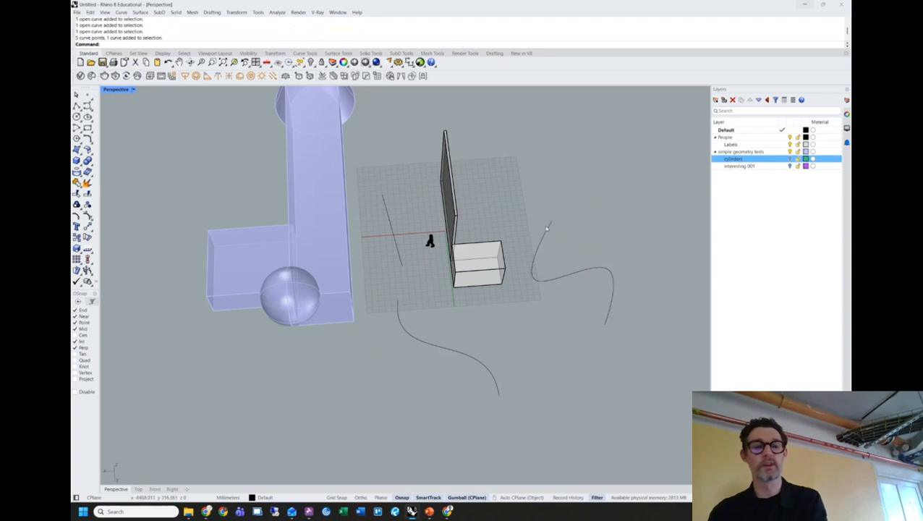
left_click(421, 340)
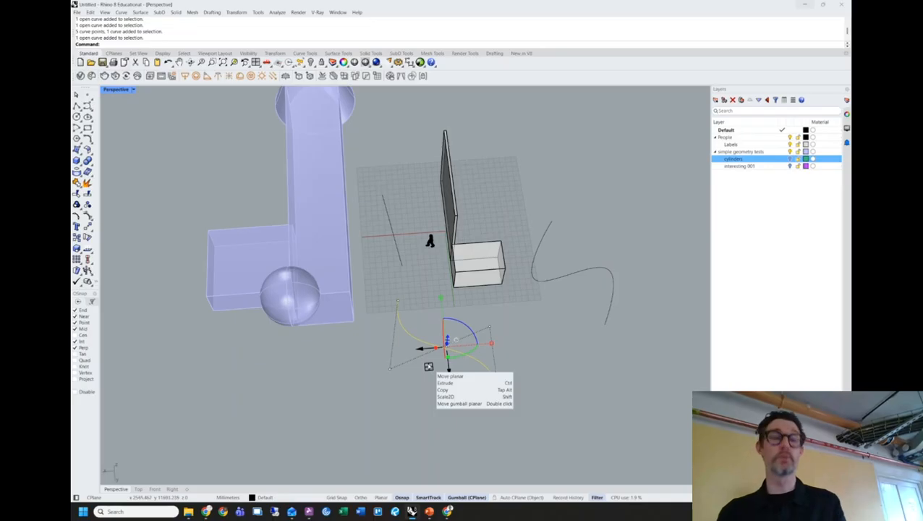
right_click_drag(539, 362, 539, 333)
key("Escape")
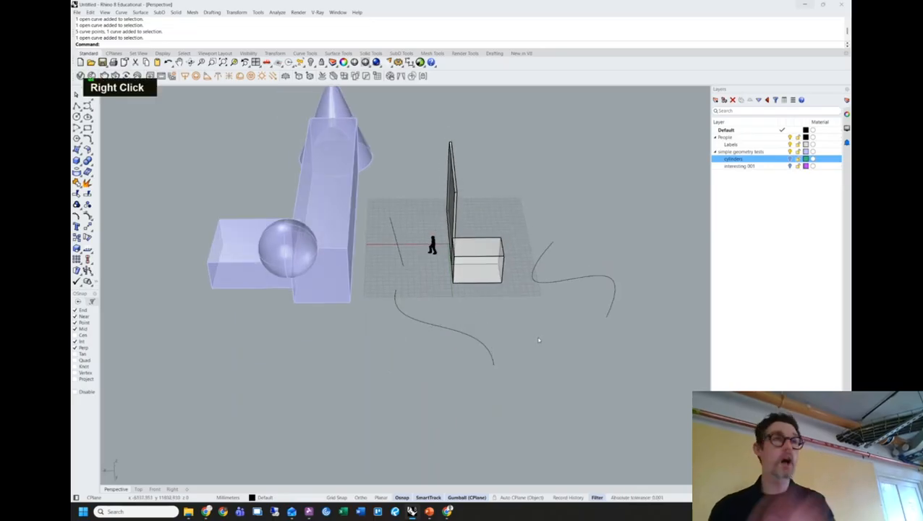
Drag control points of the lower curve so its end bends further down.
double_click(470, 338)
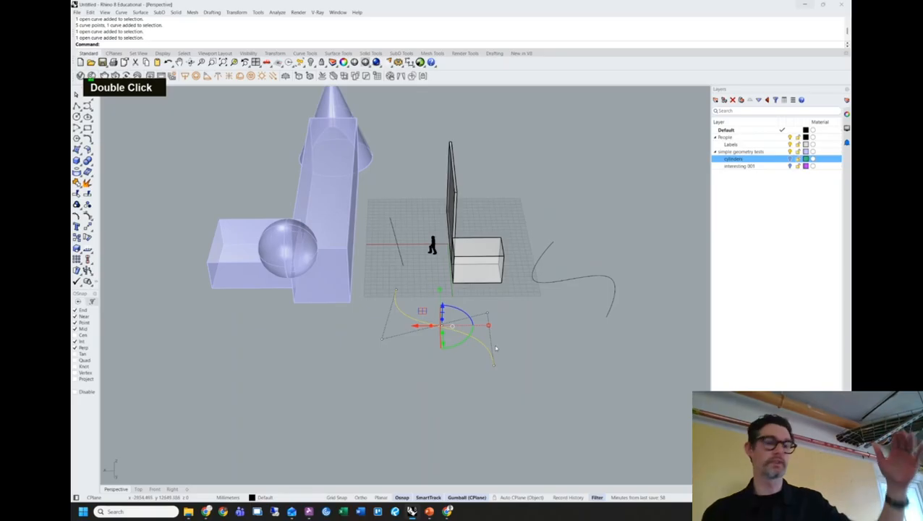
left_click(489, 316)
right_click_drag(489, 313, 482, 335)
mouse_move(469, 356)
left_mouse_down()
mouse_move(493, 322)
mouse_move(479, 362)
mouse_move(466, 355)
mouse_move(454, 311)
mouse_move(448, 326)
mouse_move(467, 346)
mouse_move(484, 330)
mouse_move(471, 350)
left_mouse_up()
left_click(567, 370)
double_click(474, 372)
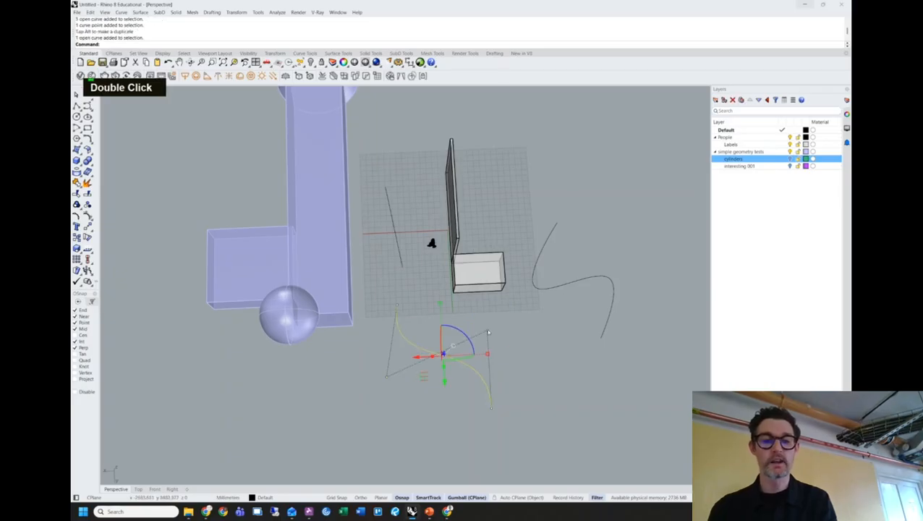
mouse_move(505, 314)
left_mouse_down()
mouse_move(486, 347)
mouse_move(486, 327)
mouse_move(449, 368)
mouse_move(469, 345)
mouse_move(453, 353)
mouse_move(452, 365)
mouse_move(490, 329)
mouse_move(467, 351)
mouse_move(483, 355)
mouse_move(507, 323)
left_mouse_up()
right_click_drag(529, 391, 427, 352)
key("Escape")
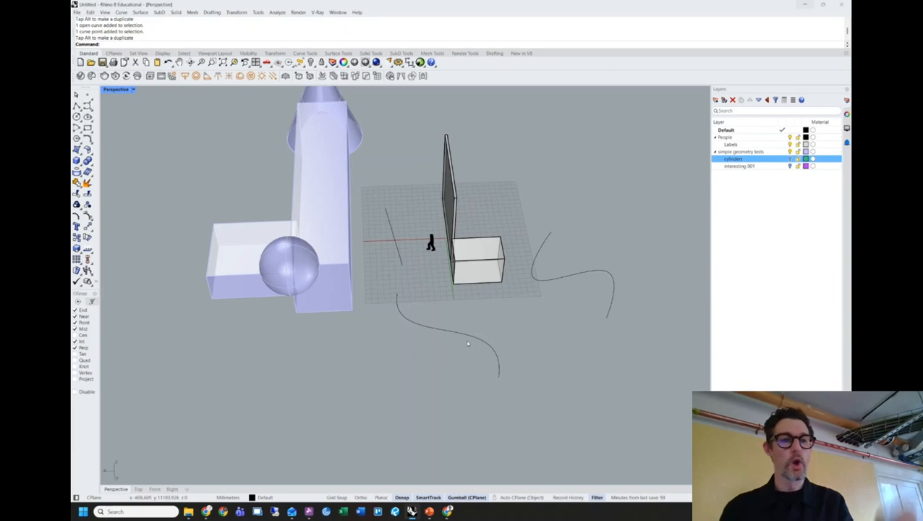
Sketch a long wavy curve through many points across the empty lower foreground.
left_click(88, 106)
right_click_drag(392, 375, 425, 330)
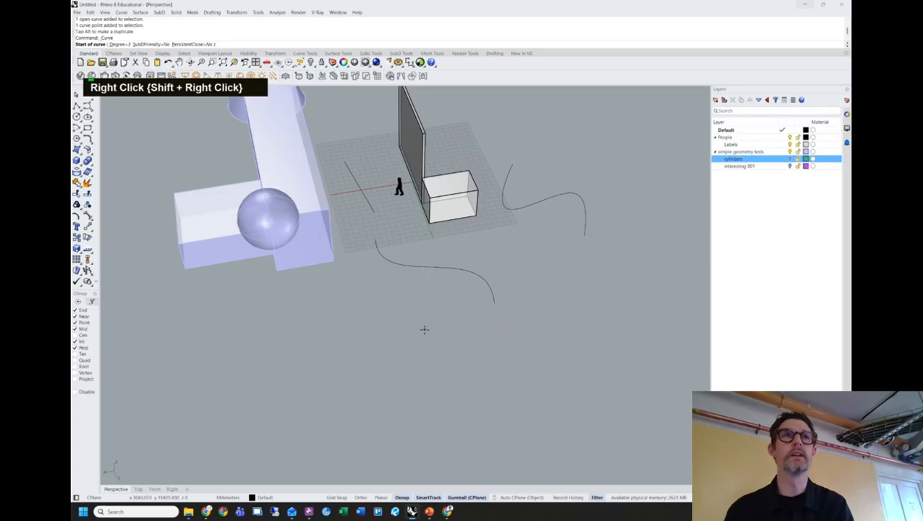
left_click(380, 319)
left_click(382, 326)
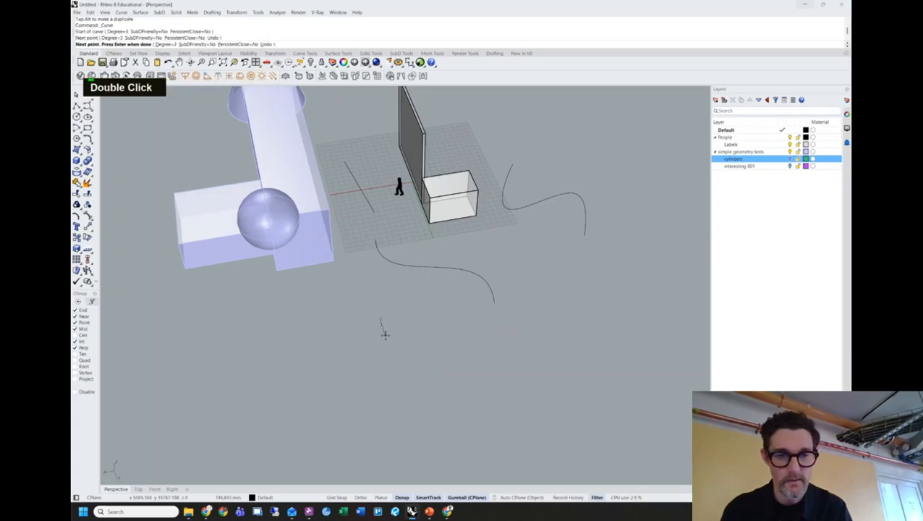
left_click(386, 335)
left_click(391, 340)
left_click(402, 341)
left_click(422, 344)
left_click(432, 345)
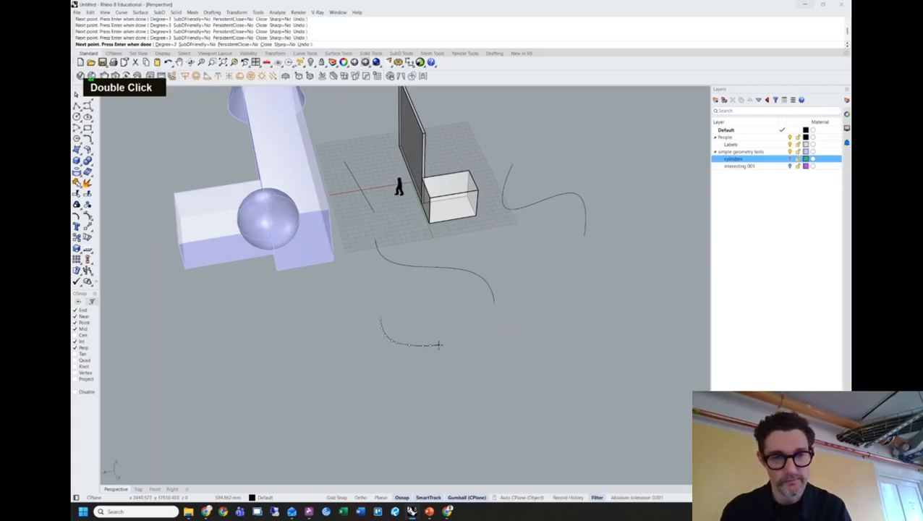
left_click(469, 342)
left_click(476, 342)
left_click(487, 349)
left_click(490, 351)
left_click(492, 358)
left_click(495, 362)
left_click(498, 371)
left_click(497, 382)
left_click(493, 396)
left_click(490, 407)
left_click(488, 412)
left_click(491, 420)
left_click(496, 425)
left_click(508, 426)
left_click(519, 425)
left_click(572, 412)
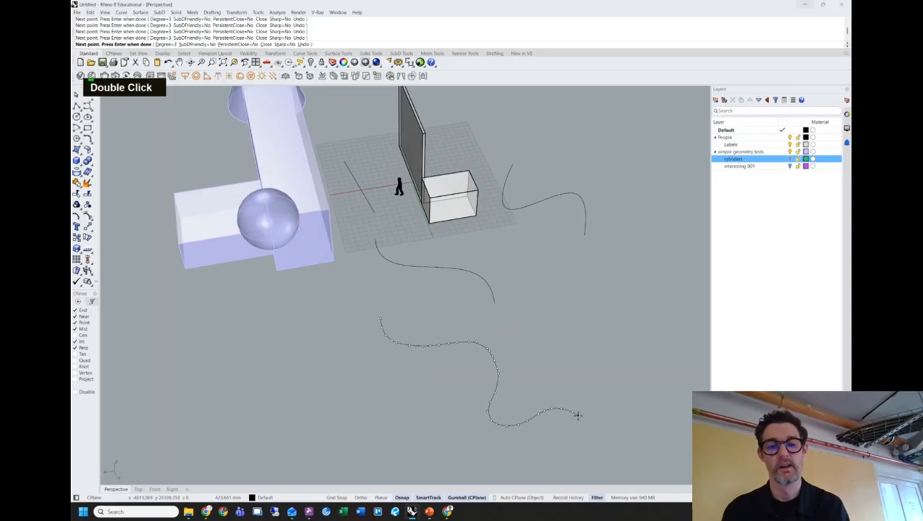
left_click(582, 422)
left_click(587, 433)
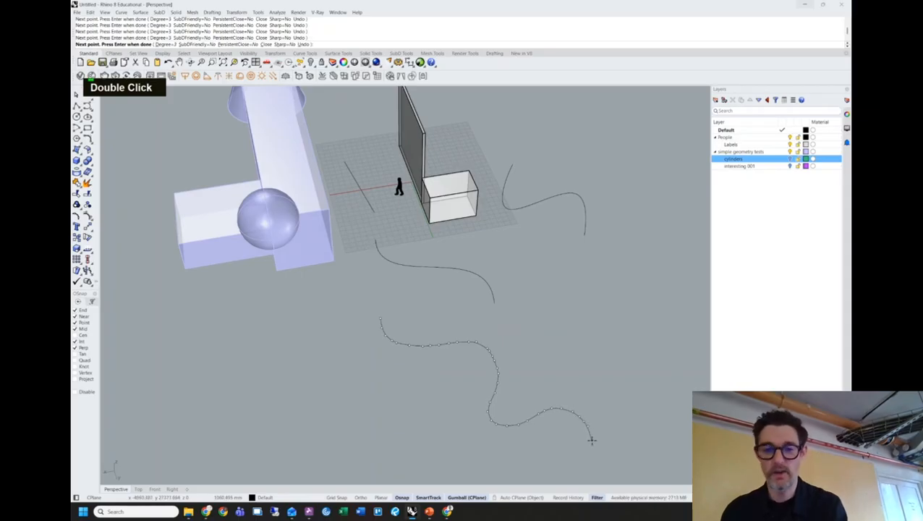
key("Return")
right_click_drag(587, 391, 557, 323)
Drag one point of the new wavy curve down and to the right.
left_click(567, 352)
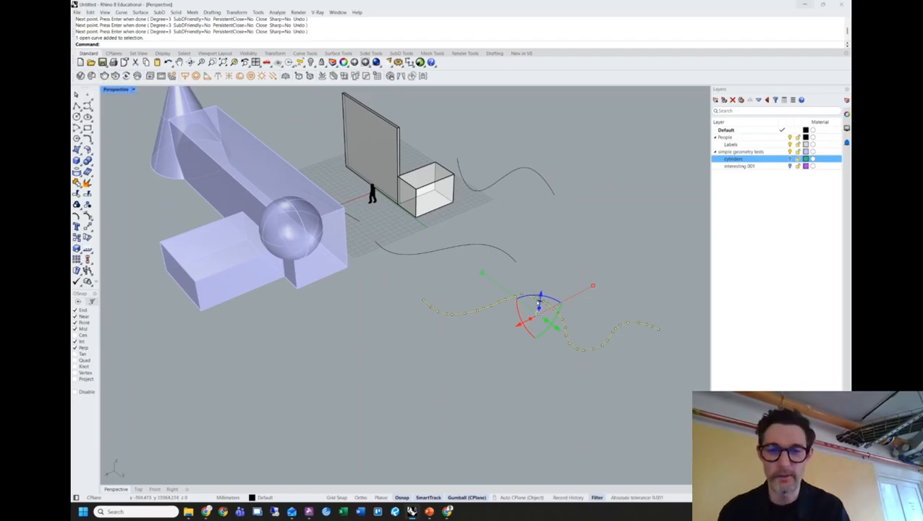
scroll(527, 345, "up", 5)
left_click(519, 290)
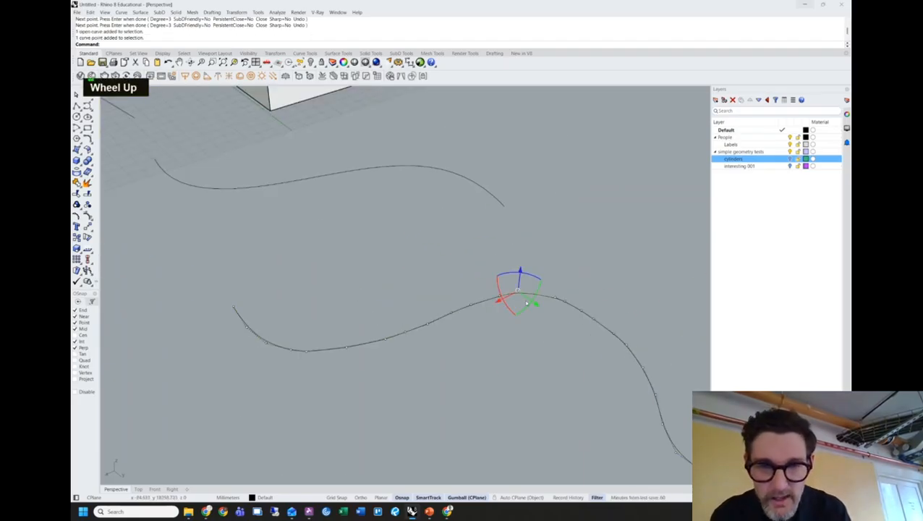
right_click_drag(530, 285, 528, 409)
mouse_move(518, 432)
left_mouse_down()
mouse_move(528, 440)
mouse_move(522, 431)
left_mouse_up()
left_click(569, 377)
scroll(576, 380, "down", 4)
scroll(576, 379, "down", 4)
right_click_drag(624, 372, 559, 387)
Show control points with F10 and pull the peak point up to sharpen the zigzag.
left_click(543, 386)
key("F10")
left_click_drag(525, 388, 566, 345)
left_click(568, 355)
left_click(561, 347)
left_click_drag(558, 372, 569, 344)
key("Escape")
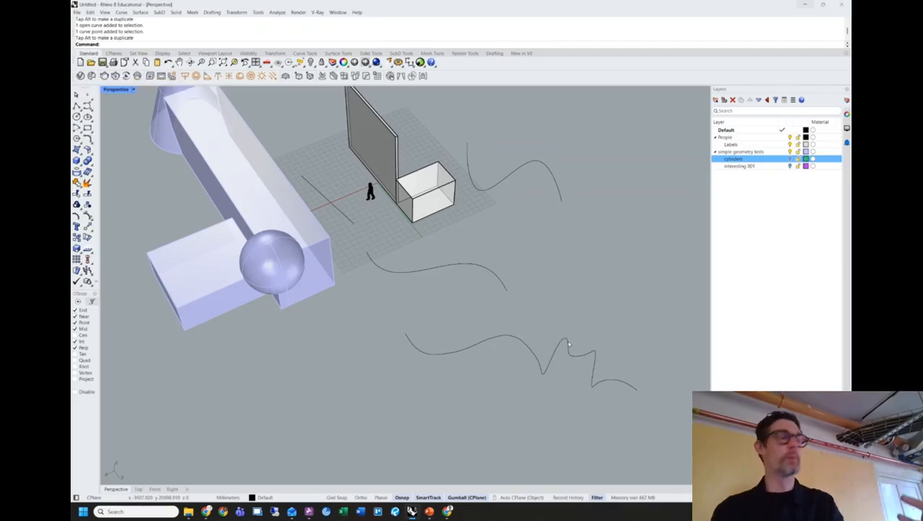
right_click_drag(581, 353, 534, 305)
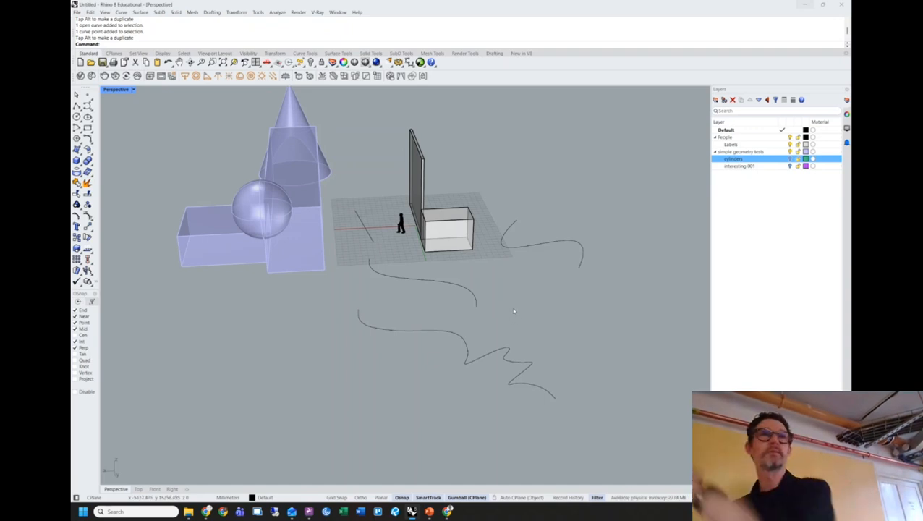
left_click(460, 291)
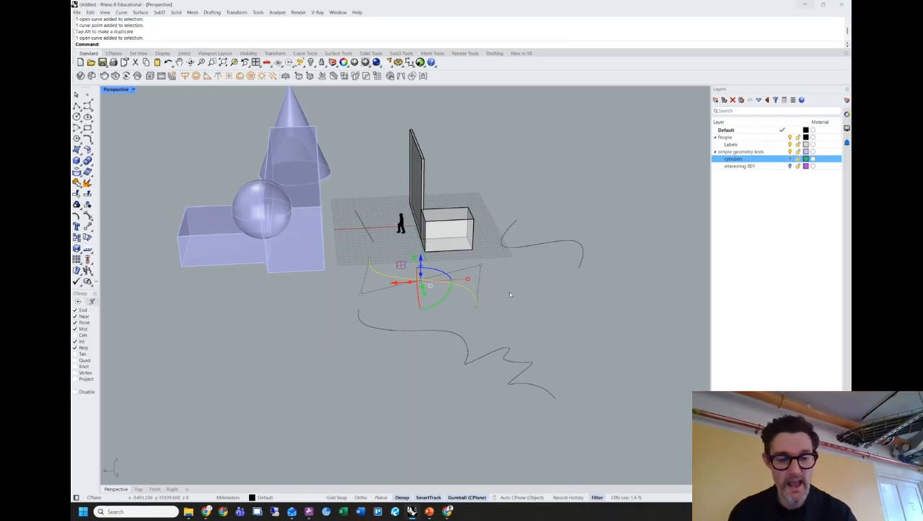
Run ExtrudeCrv on the middle wavy curve and accept the height to form a vertical wall.
type("extrudec")
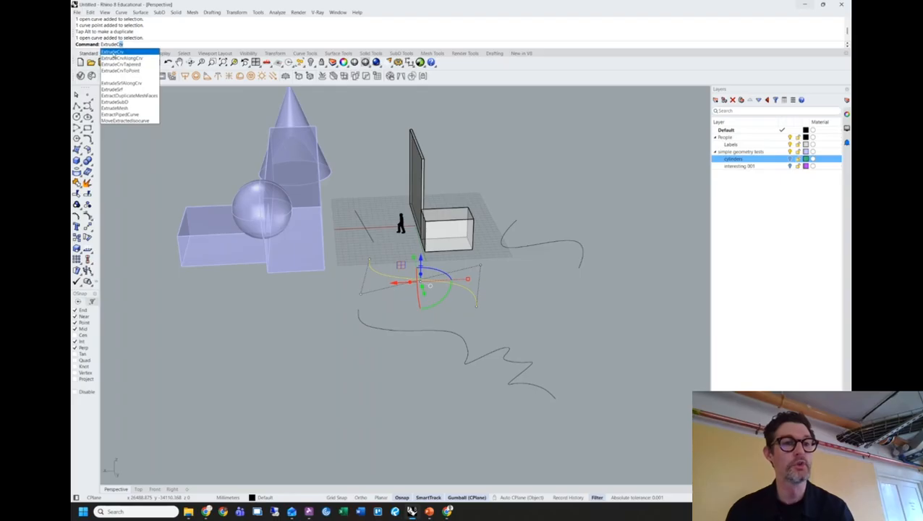
left_click(119, 55)
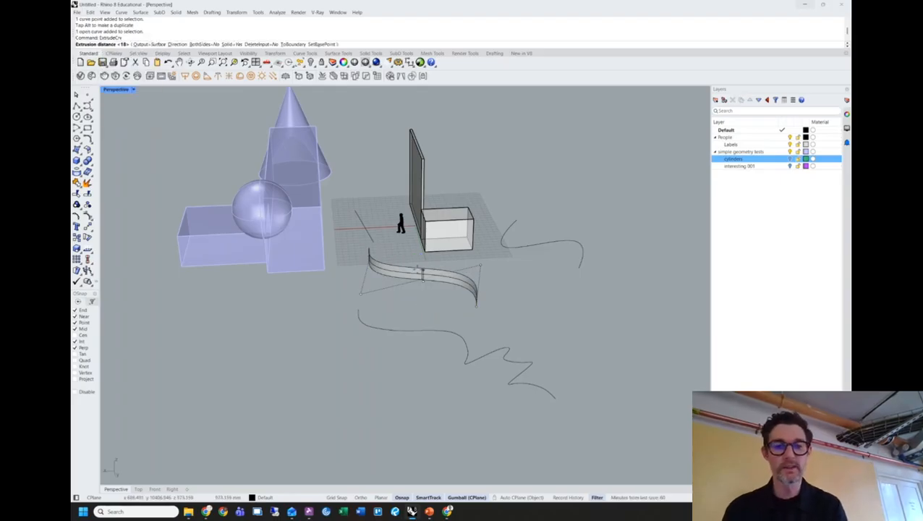
right_click_drag(435, 202, 496, 239)
right_click(526, 233)
key("Escape")
scroll(478, 255, "up", 6)
left_click(494, 221)
scroll(607, 280, "down", 7)
right_click_drag(608, 280, 501, 262, "shift")
left_click(531, 306)
Extrude the zigzag curve with ExtrudeCrv into a second tall wavy wall.
type("ex")
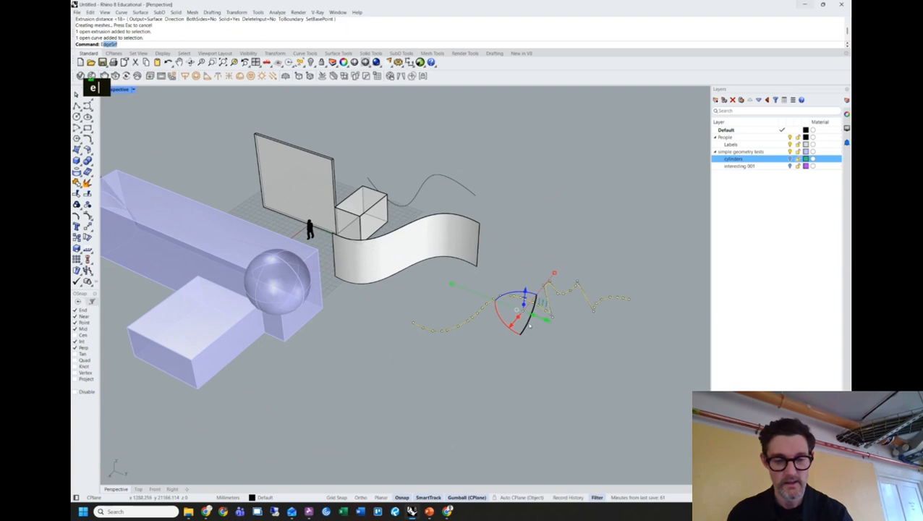
type("tr")
key("Return")
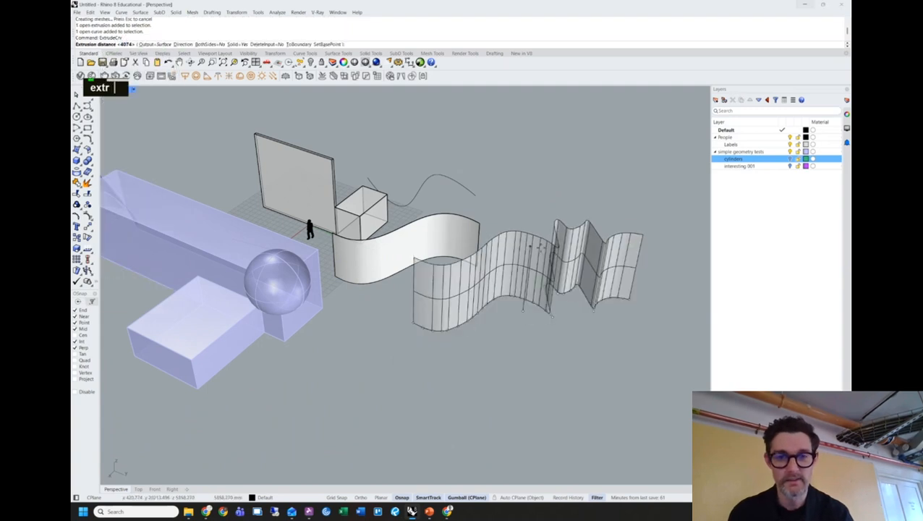
left_click(465, 218)
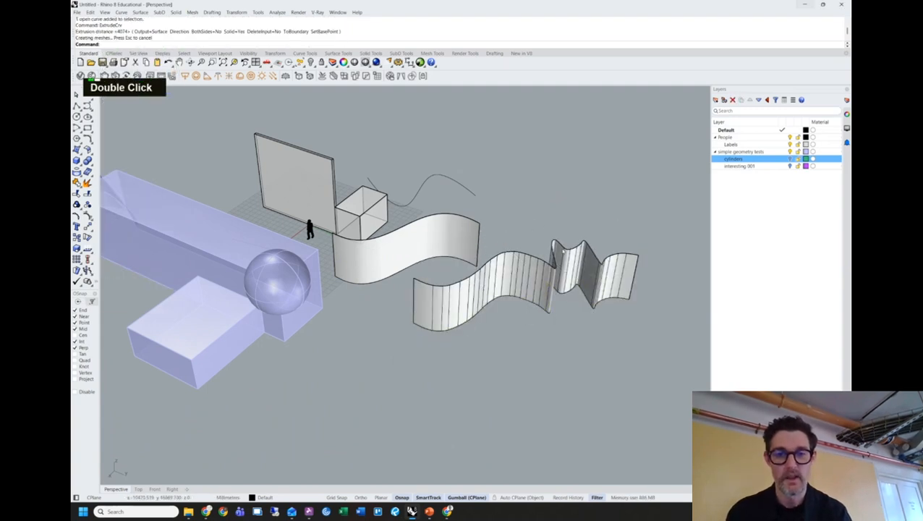
right_click_drag(537, 233, 514, 250)
left_click(463, 301)
key("space")
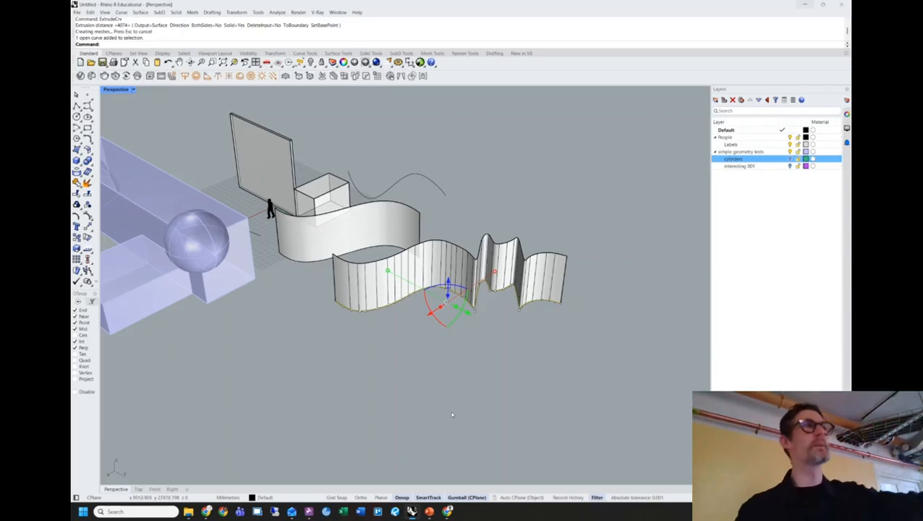
Orbit around the scene and select each wavy wall to inspect them.
right_click_drag(455, 412, 419, 275)
left_click(369, 296)
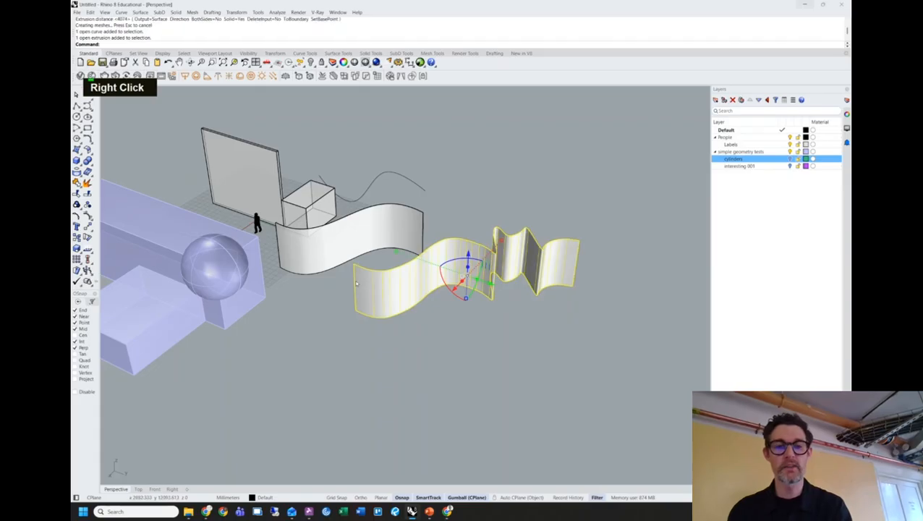
key("Escape")
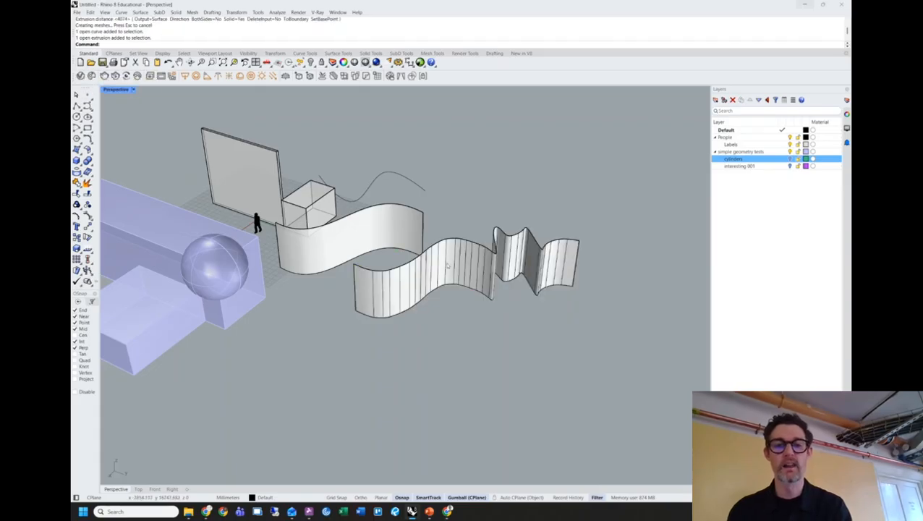
right_click_drag(516, 256, 501, 271)
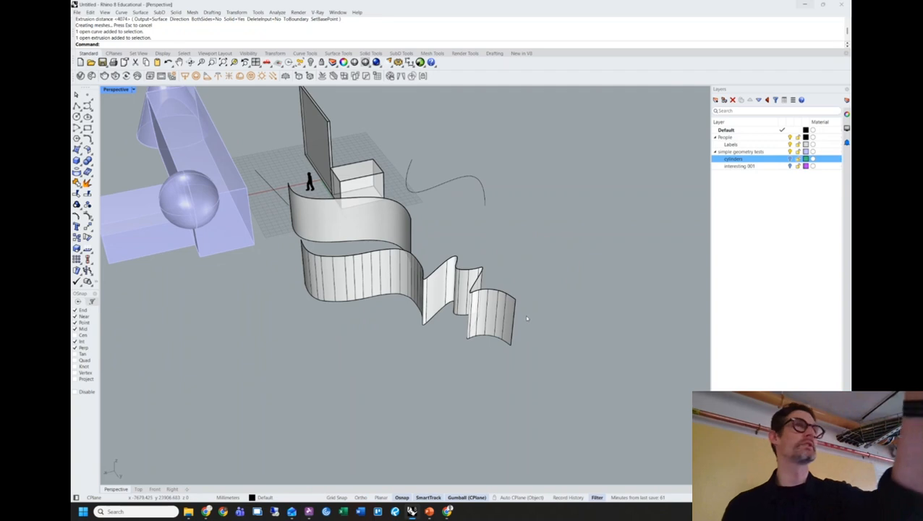
left_click(347, 221)
right_click_drag(347, 220, 374, 250)
left_click(468, 225)
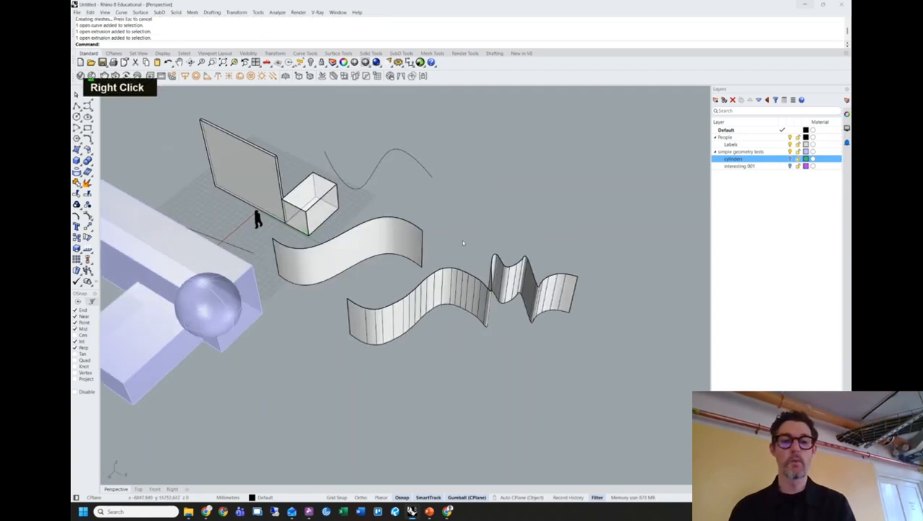
left_click(360, 242)
Offset the upper wall surface by 150 with OffsetSrf.
type("offset")
key("Down")
key("Down")
key("Down")
key("Down")
key("Down")
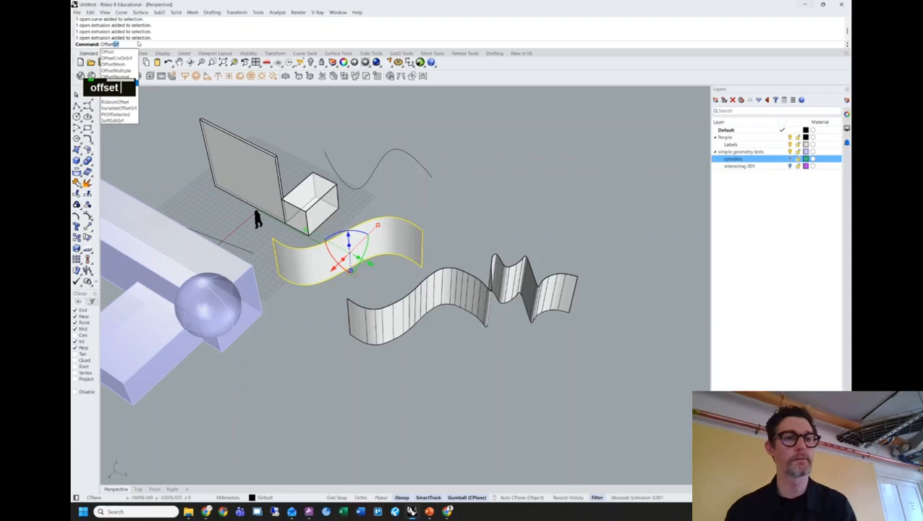
left_click(113, 84)
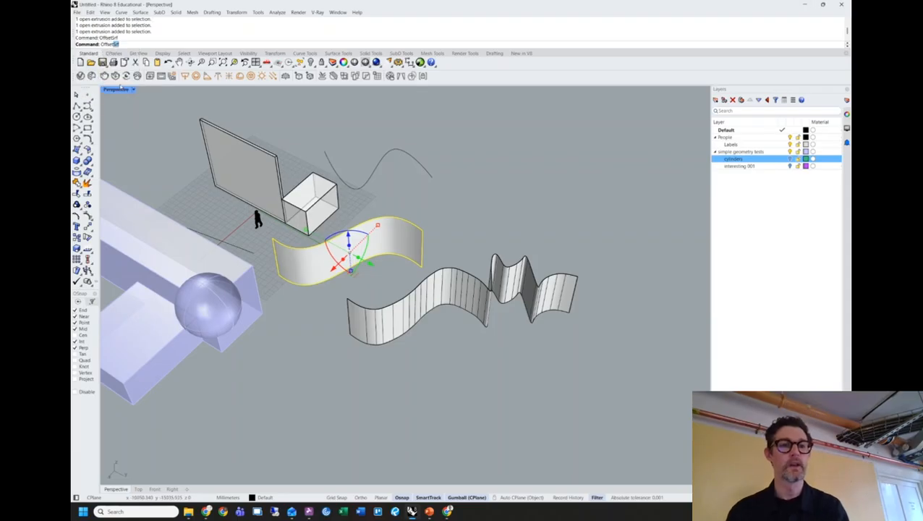
scroll(384, 252, "up", 3)
right_click_drag(384, 251, 373, 257)
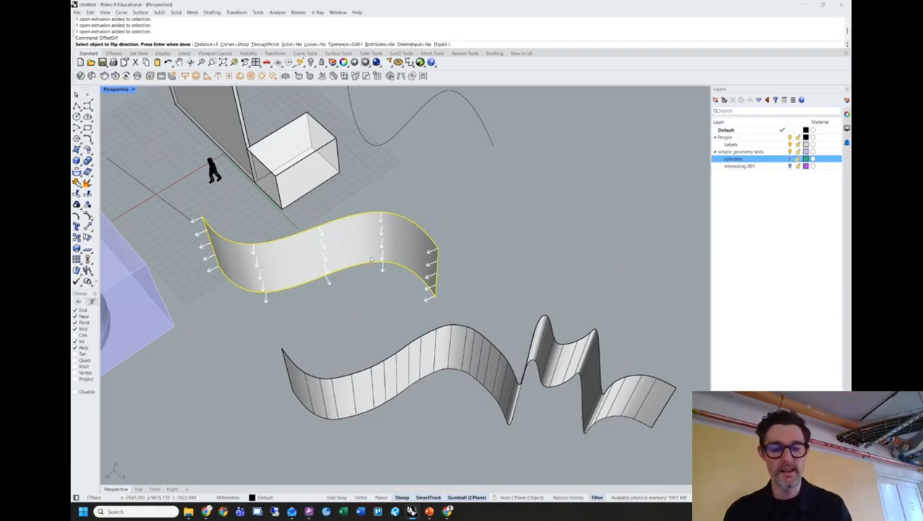
type("150")
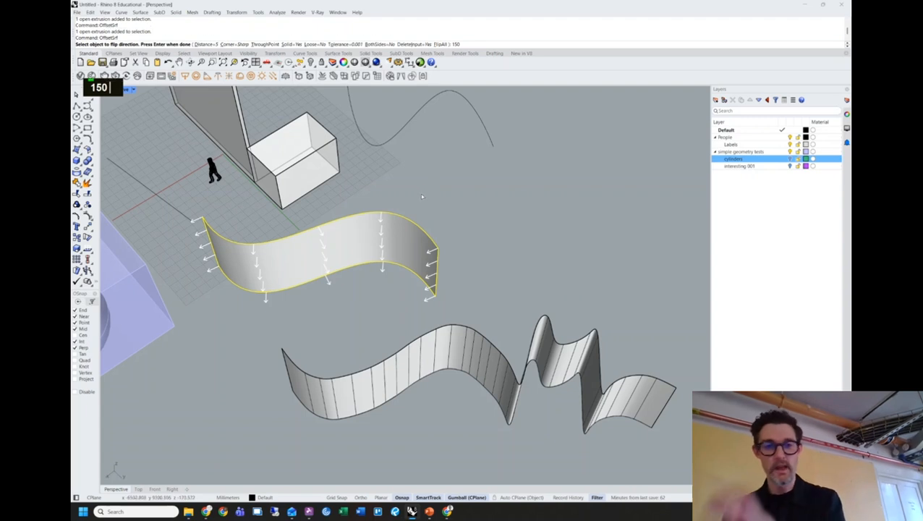
key("Return")
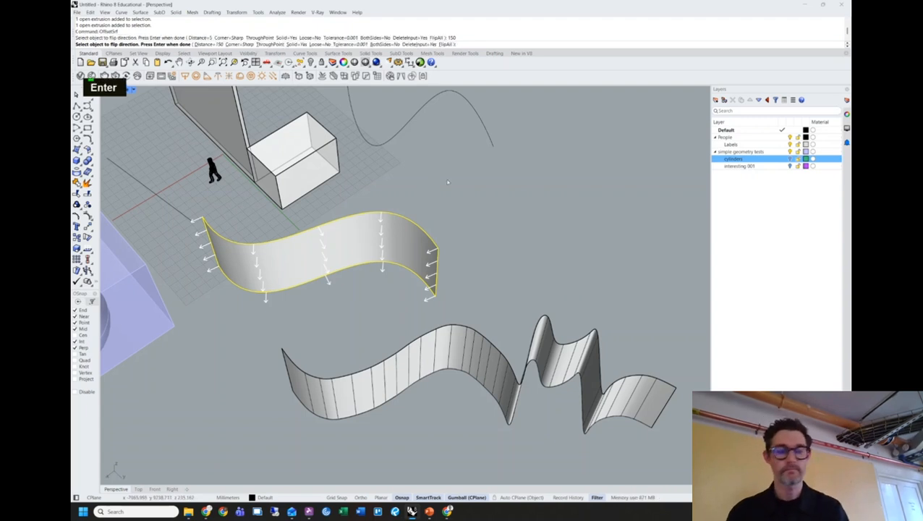
key("Return")
Repeat the surface offset on the long wavy wall and orbit to inspect it.
right_click_drag(443, 182, 439, 286)
left_click(441, 287)
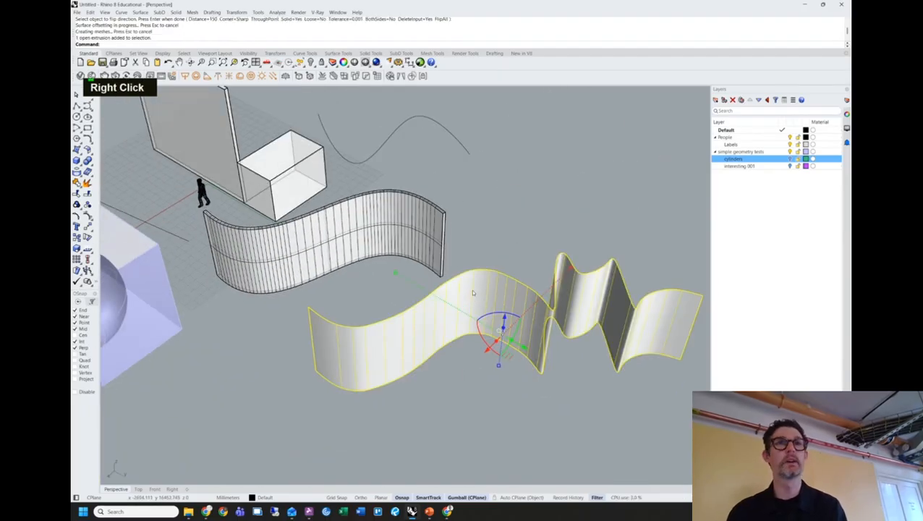
key("space")
key("space")
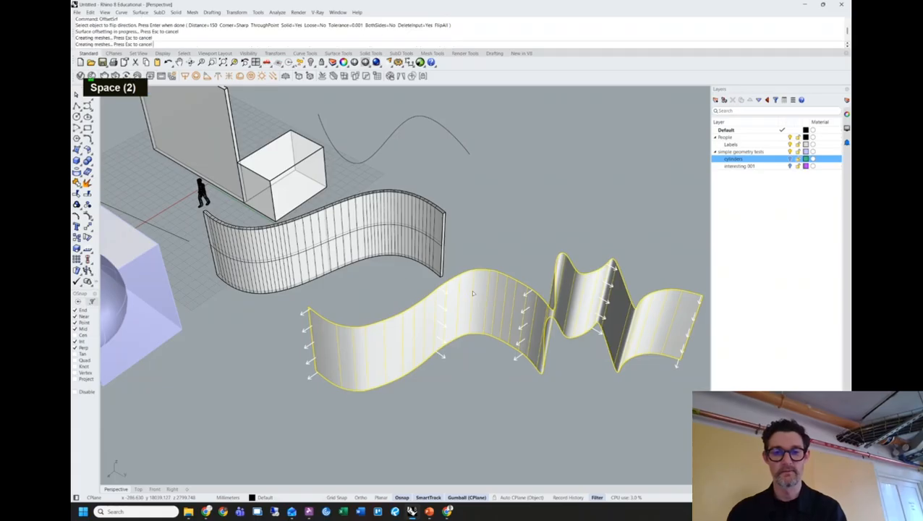
right_click_drag(500, 249, 516, 264)
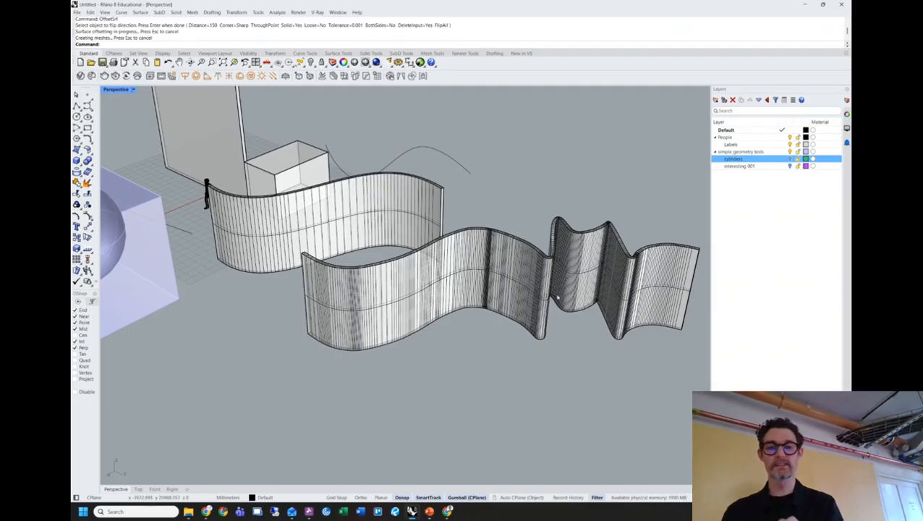
right_click_drag(531, 290, 447, 307)
left_click(447, 307)
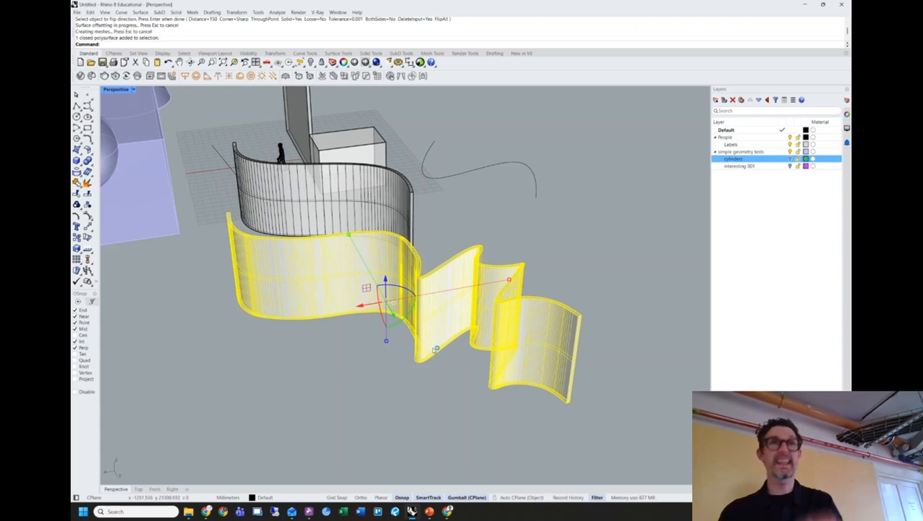
Offset the shorter wavy wall into a solid, then repeat the offset on the long wavy wall.
right_click_drag(344, 335, 461, 370)
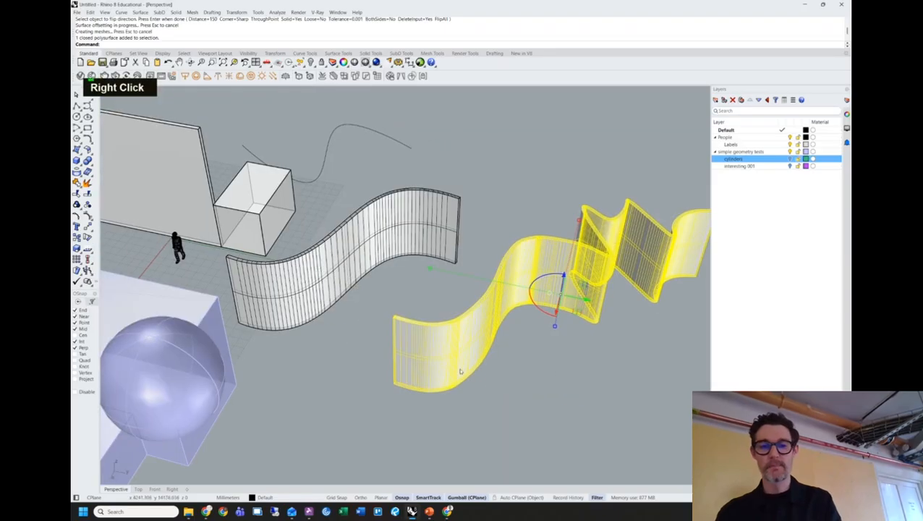
left_click(545, 373)
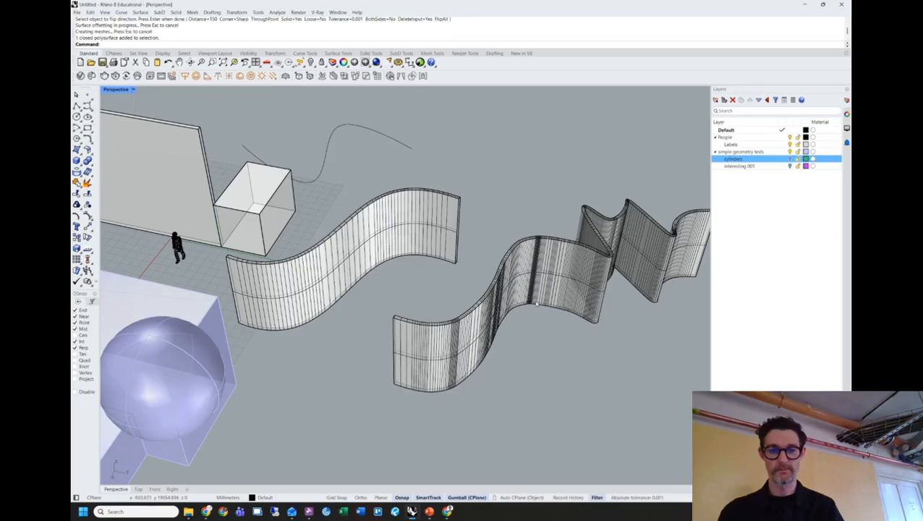
left_click(538, 282)
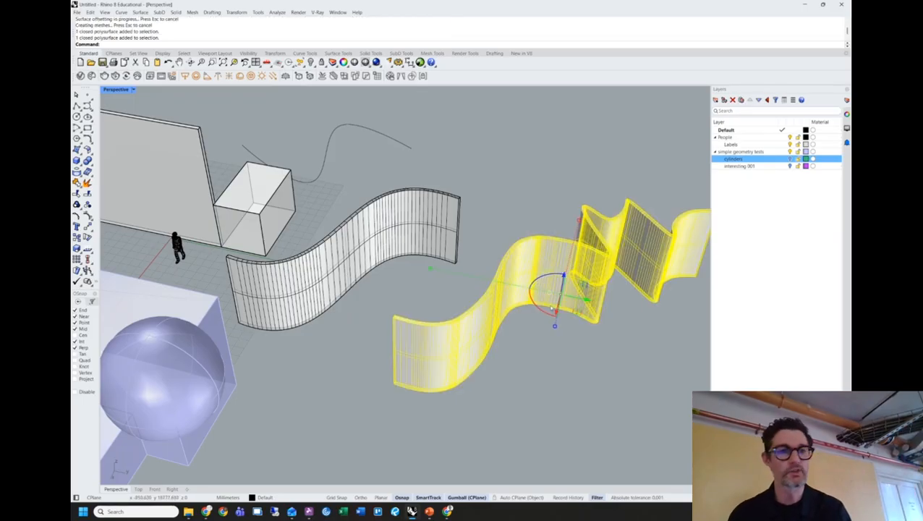
mouse_move(554, 304)
right_mouse_down()
mouse_move(571, 357)
mouse_move(529, 398)
right_mouse_up()
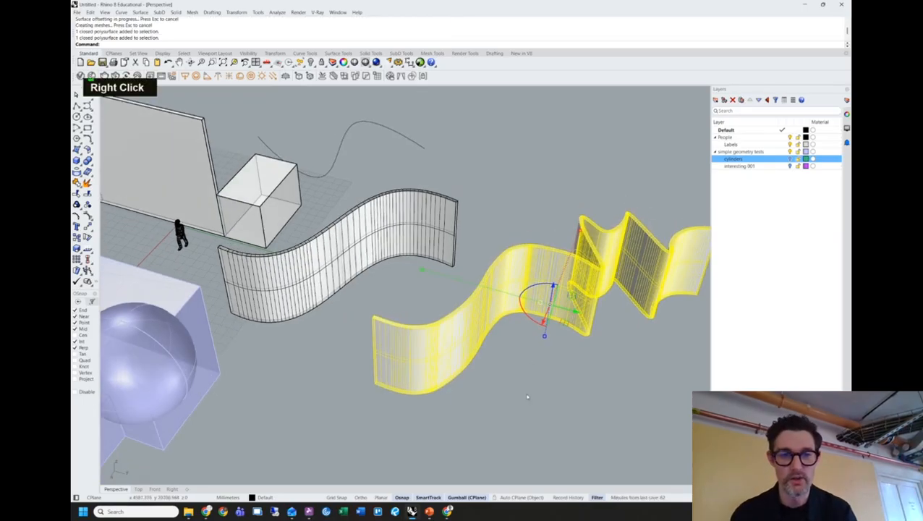
left_click(529, 398)
left_click(382, 252)
type("off")
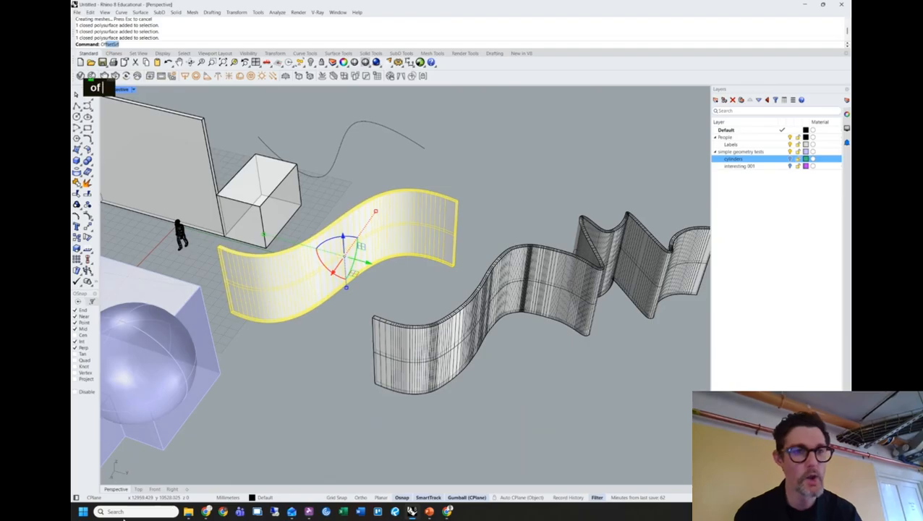
key("Return")
key("space")
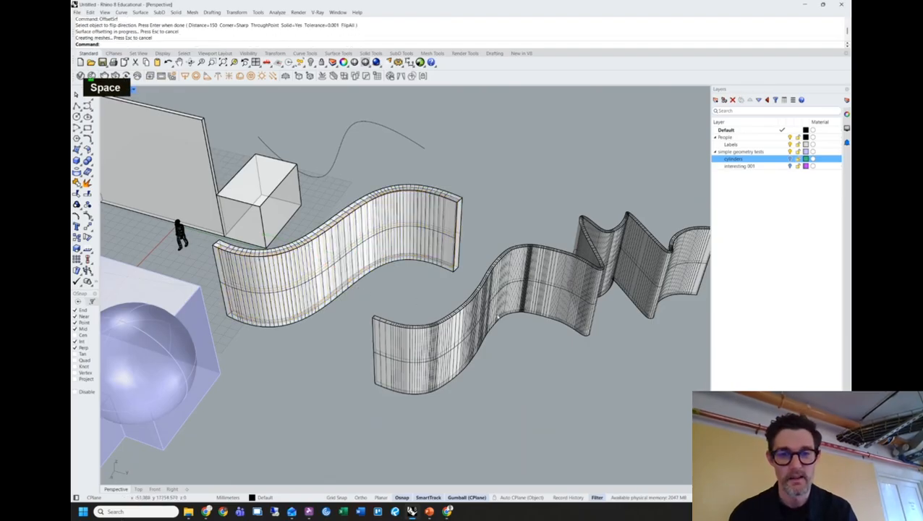
double_click(539, 319)
key("space")
key("space")
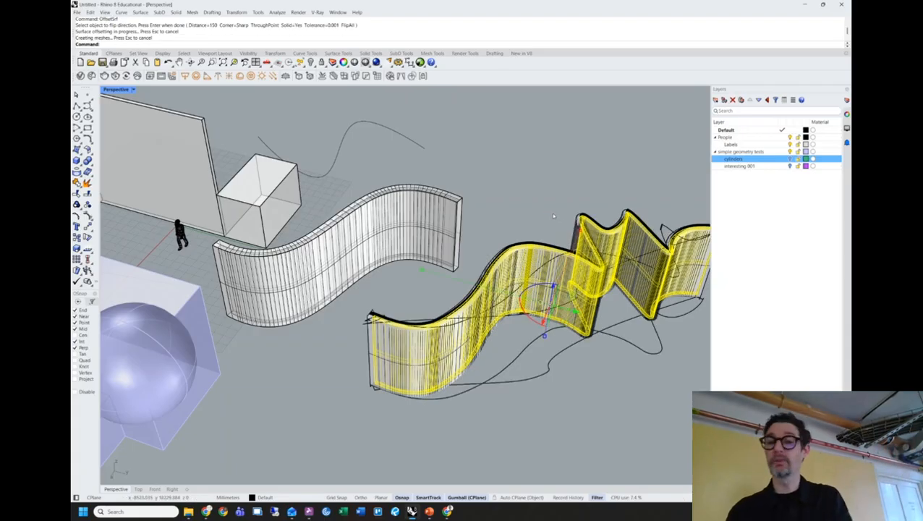
From a high framed view, window-select the S-shaped wall together with its curve.
left_click(520, 202)
right_click_drag(510, 190, 519, 278)
scroll(311, 279, "up", 2)
right_click_drag(566, 258, 443, 282, "shift")
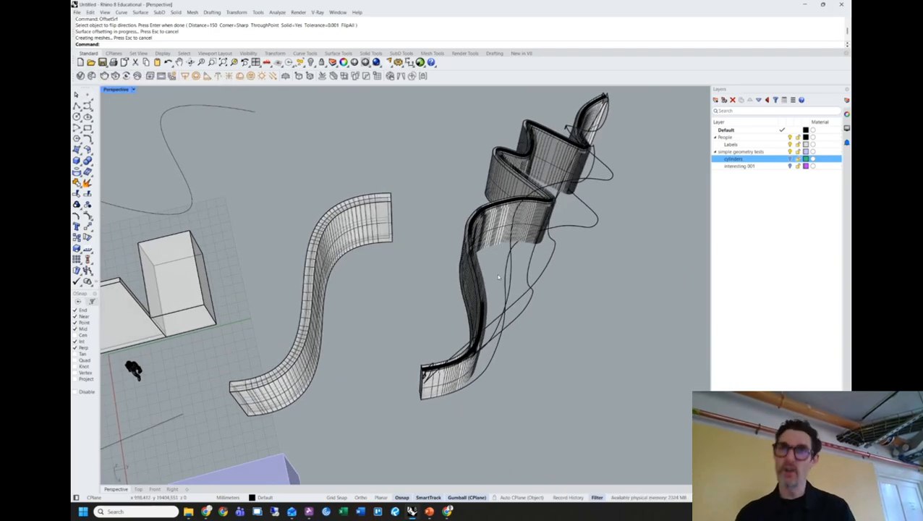
right_click_drag(388, 275, 428, 377)
mouse_move(425, 403)
left_mouse_down()
mouse_move(340, 253)
mouse_move(352, 222)
mouse_move(360, 235)
left_mouse_up()
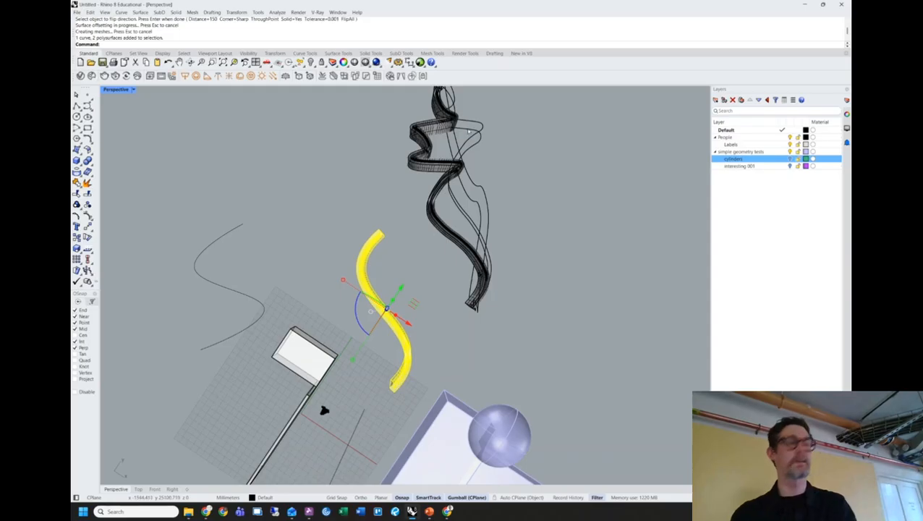
Export the selected S-shaped wall to neat.3dm.
type("export")
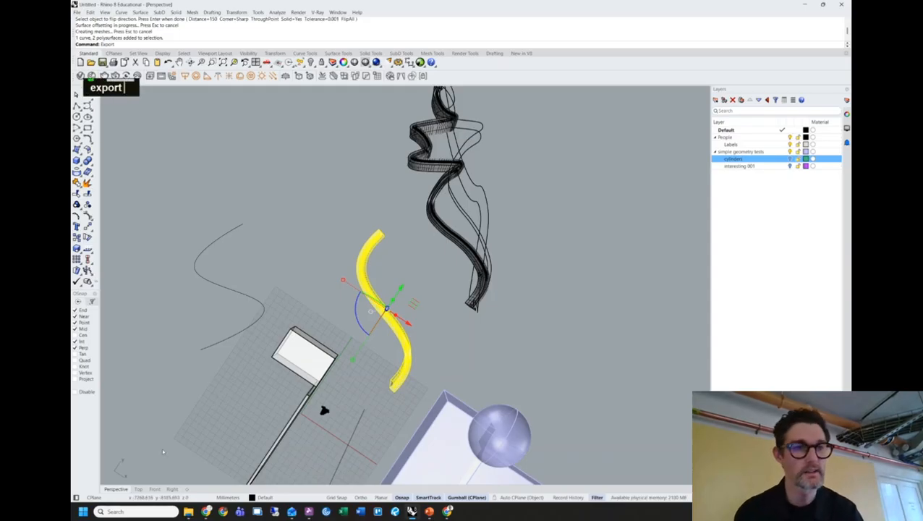
key("Return")
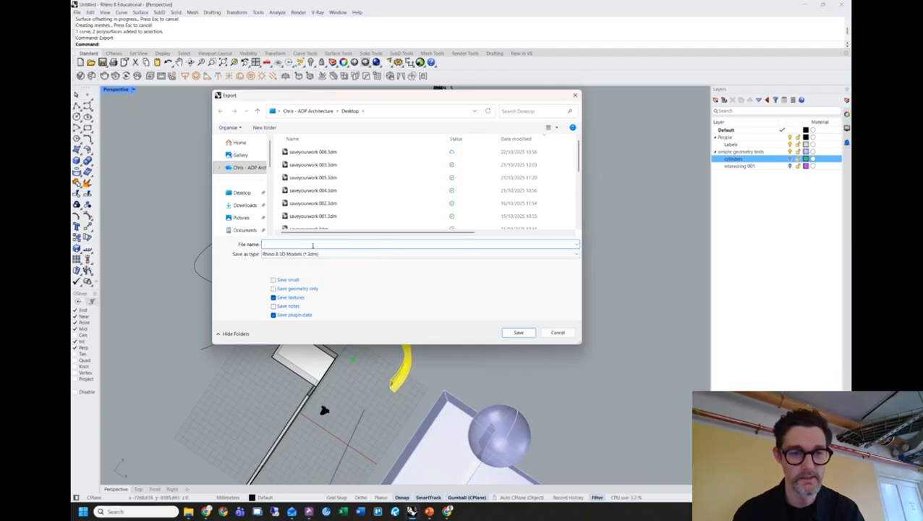
type("neat.")
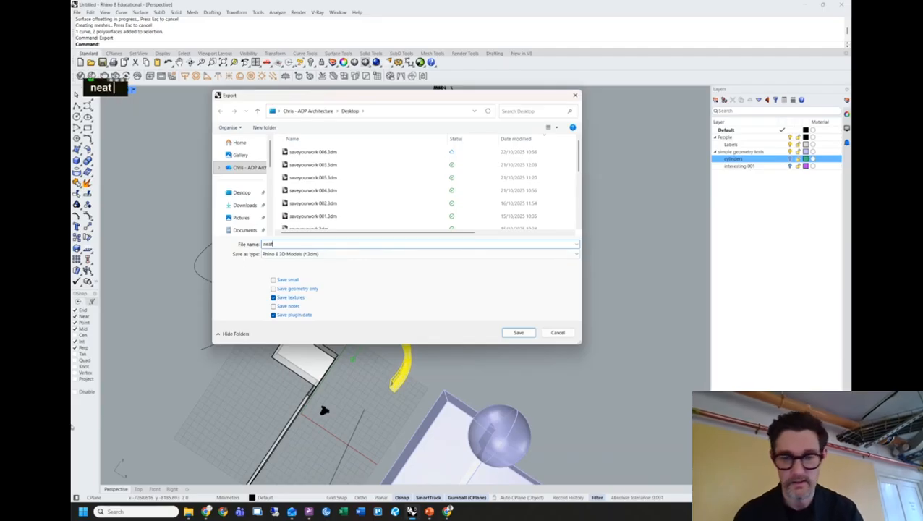
key("Return")
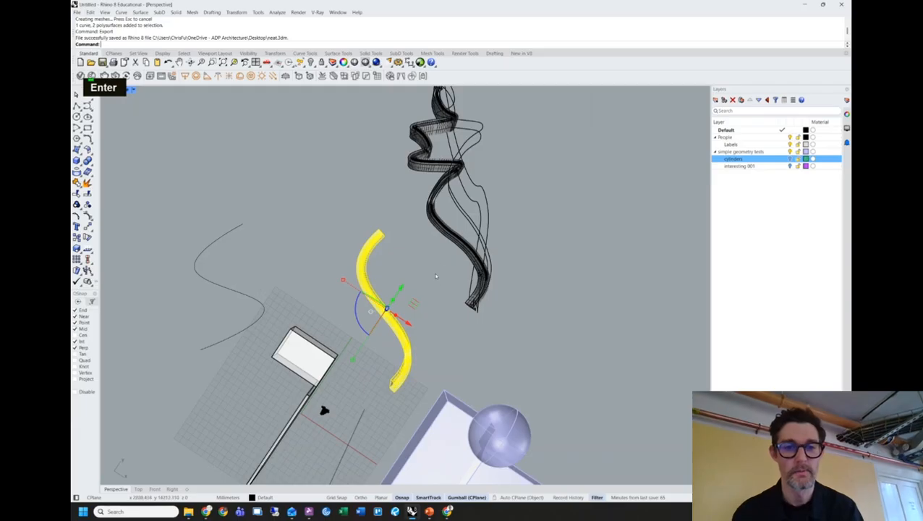
Window-select the twisted form with its curves and export it to busy.3dm.
right_click_drag(442, 259, 385, 319, "shift")
left_click(475, 119)
left_click_drag(476, 112, 376, 372)
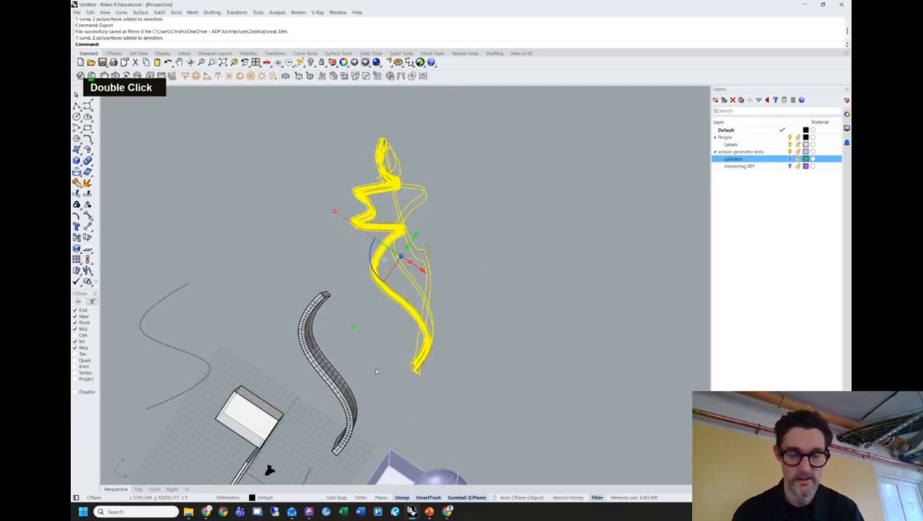
type("export")
key("Return")
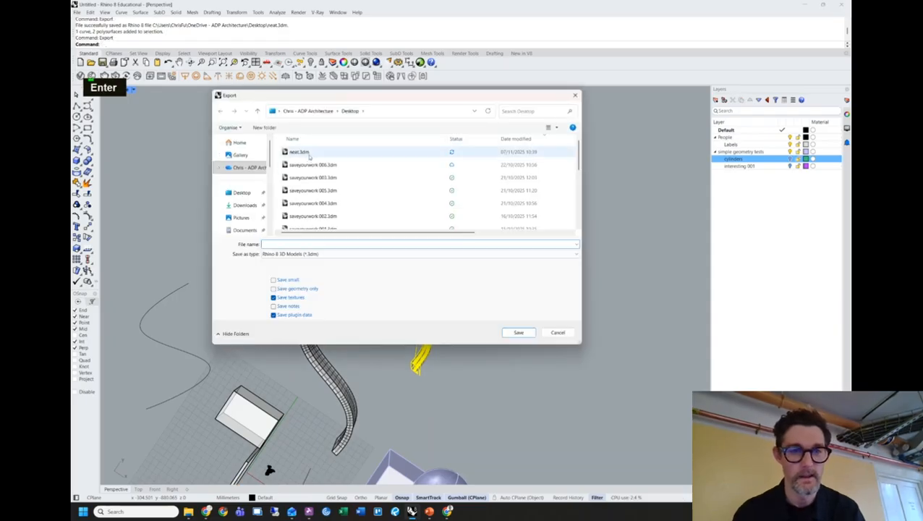
type("busy")
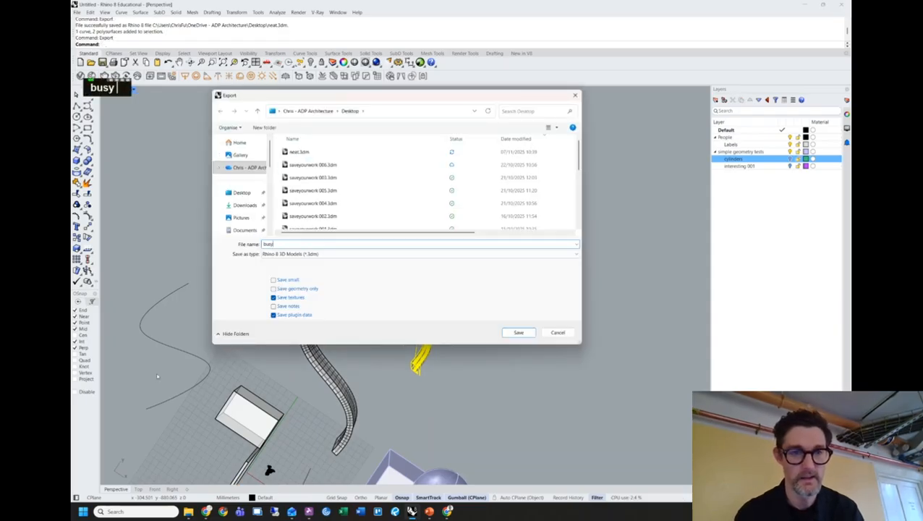
key("Return")
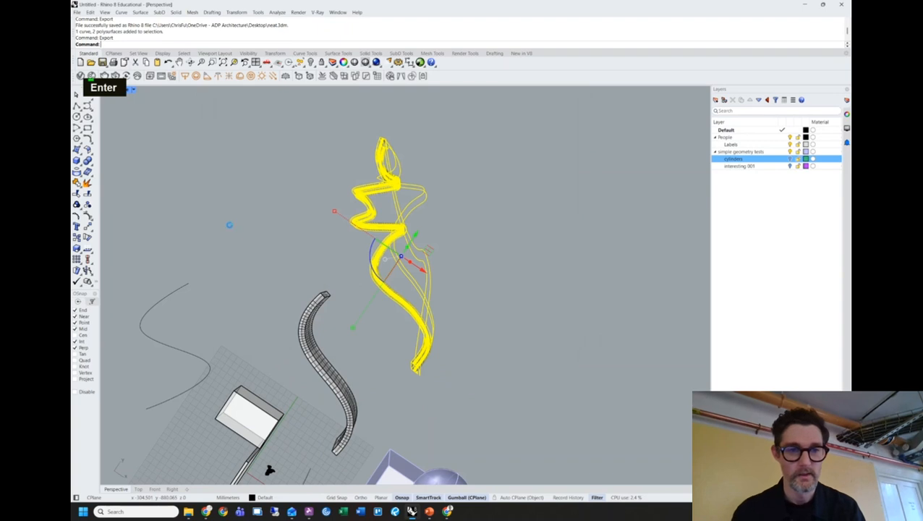
left_click(268, 242)
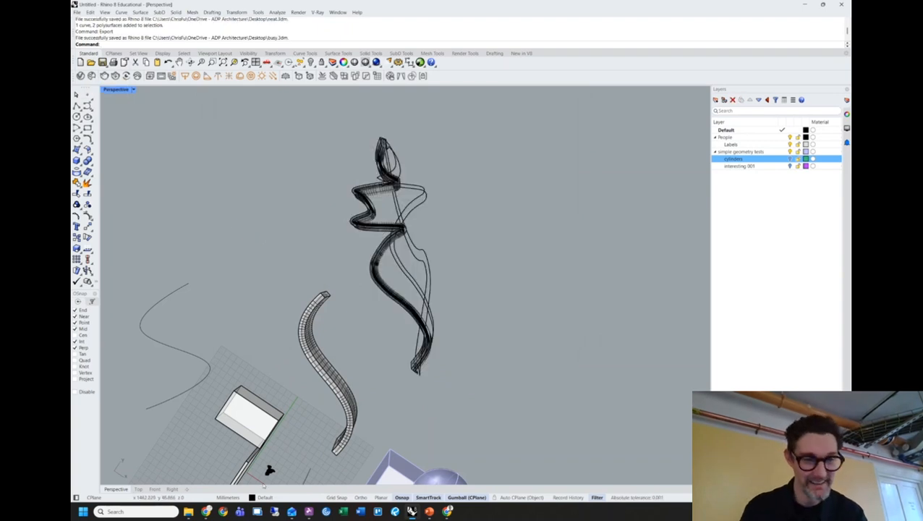
left_click(188, 512)
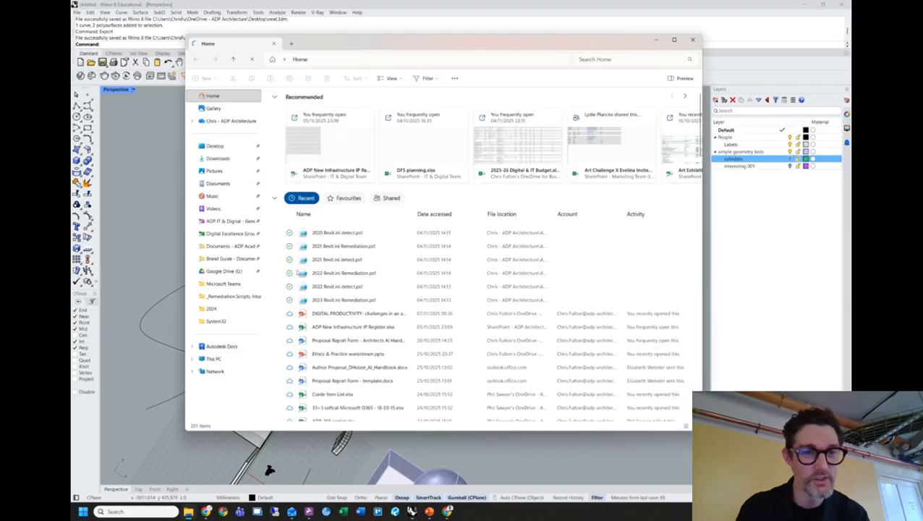
left_click(224, 148)
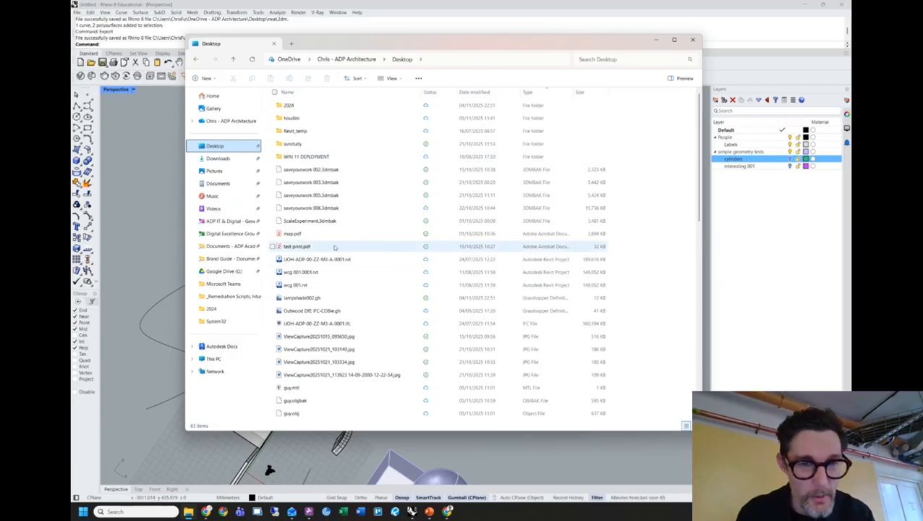
scroll(333, 264, "up", 1)
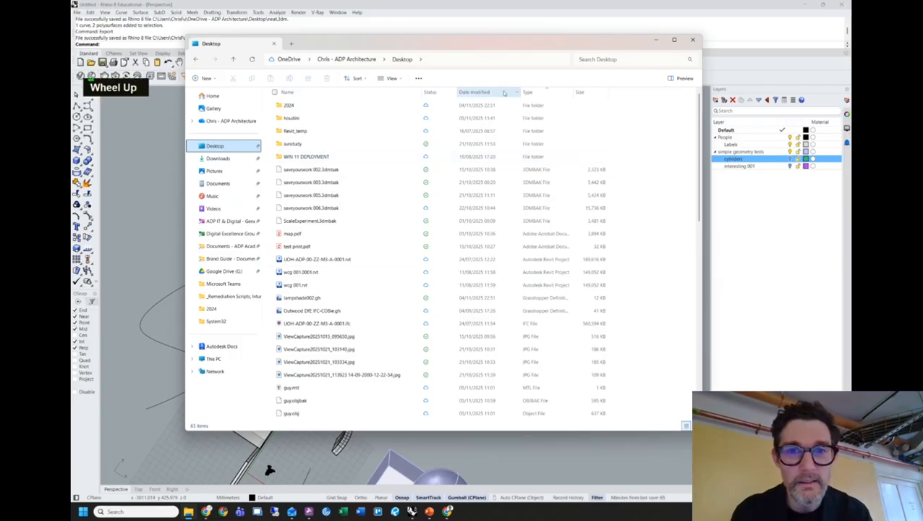
left_click(494, 93)
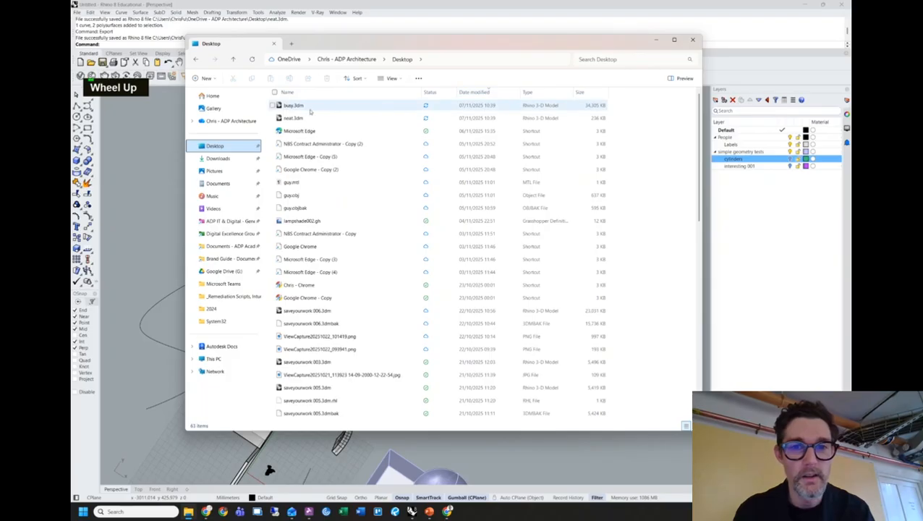
left_click(293, 118)
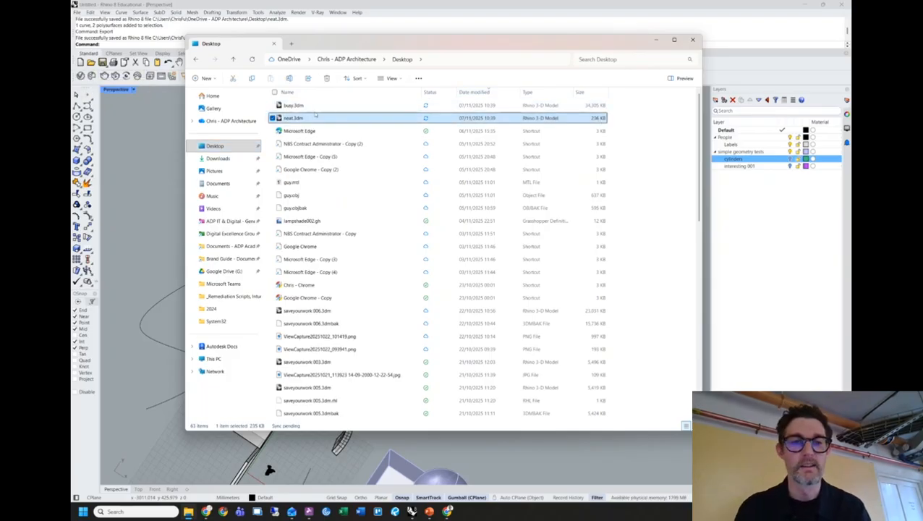
left_click(290, 107)
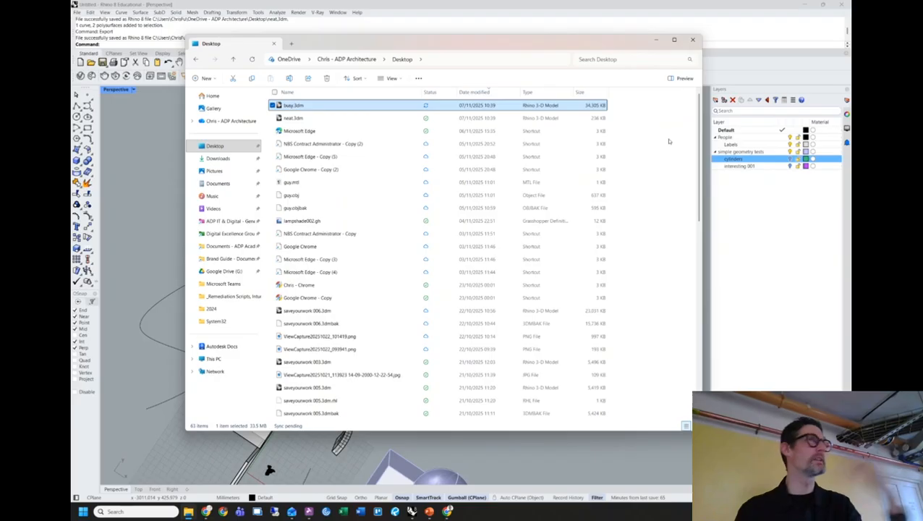
left_click(692, 39)
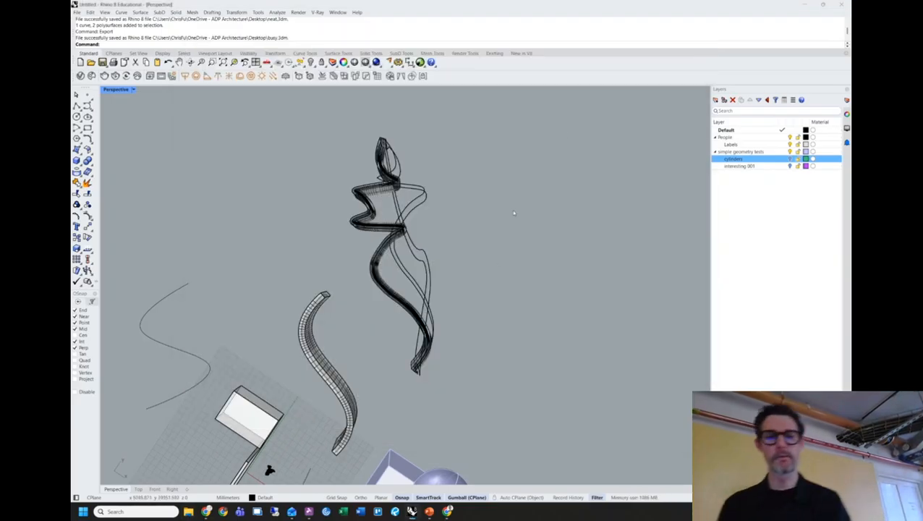
Delete the curves and tubes, then undo to restore the wavy wall surfaces.
left_click_drag(478, 395, 351, 109)
key("Delete")
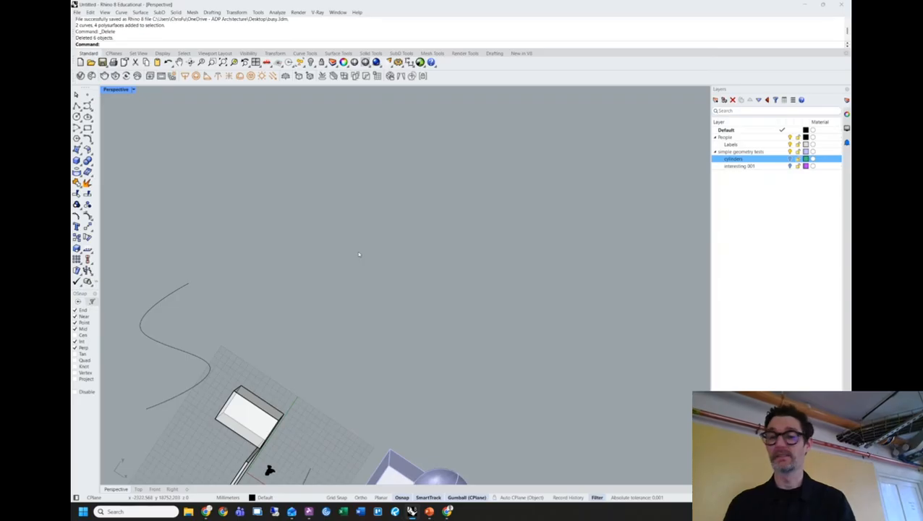
right_click_drag(358, 255, 462, 264)
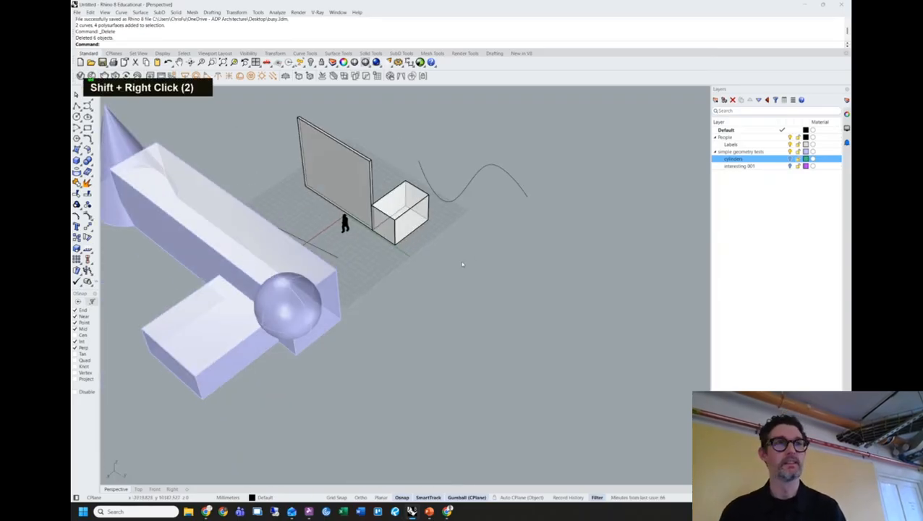
key("ctrl+z")
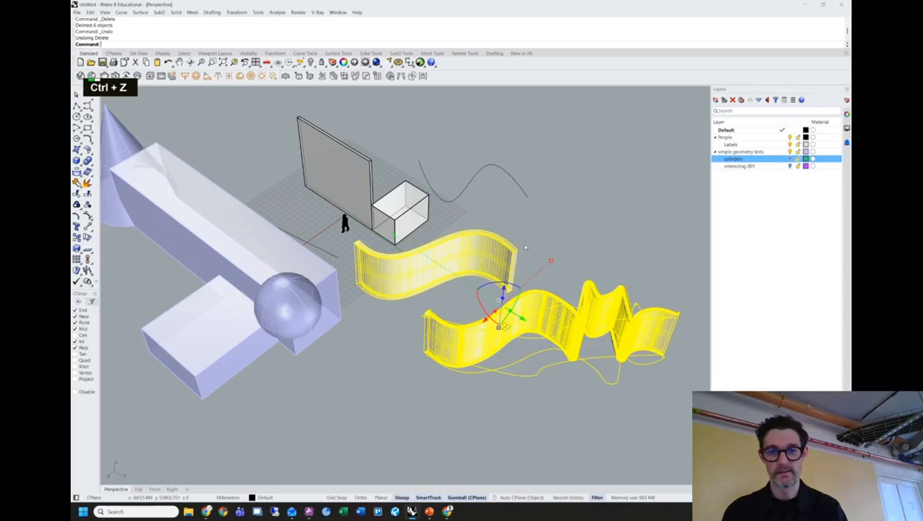
key("Escape")
scroll(487, 262, "up", 5)
mouse_move(511, 249)
right_mouse_down("shift")
mouse_move(534, 245)
mouse_move(458, 231)
mouse_move(559, 179)
right_mouse_up("shift")
Select the curved wall surface, undoing an accidental gumball extrusion of it.
left_click(453, 211, "ctrl+shift")
scroll(434, 221, "down", 8)
right_click_drag(435, 220, 535, 249, "shift")
right_click_drag(536, 250, 557, 257, "shift")
left_click_drag(447, 253, 558, 250, "ctrl")
key("ctrl+z")
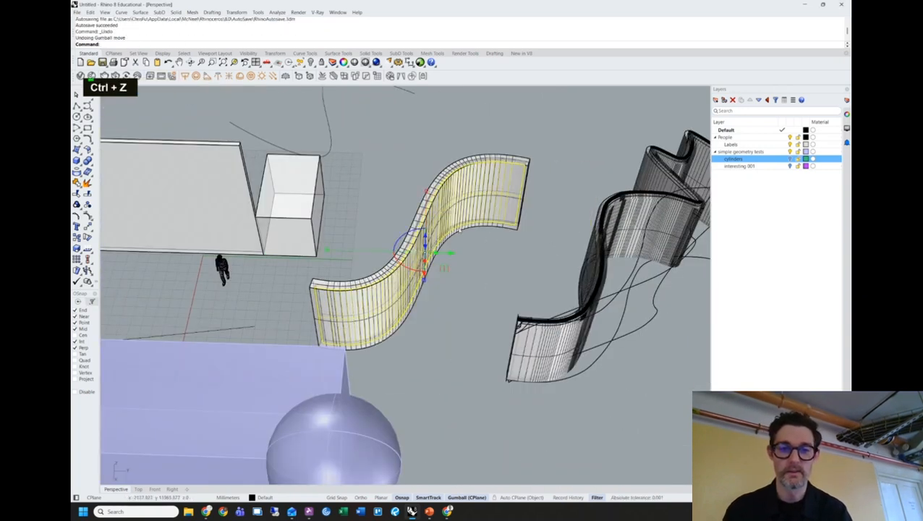
Alt-drag a copy of the curved wall sideways beside the original.
left_click_drag(447, 254, 538, 263)
key("super")
key("Escape")
key("alt")
left_click(563, 276)
Move the duplicated curved surface upward with the gumball.
left_click(553, 212)
right_click_drag(574, 203, 519, 312, "shift")
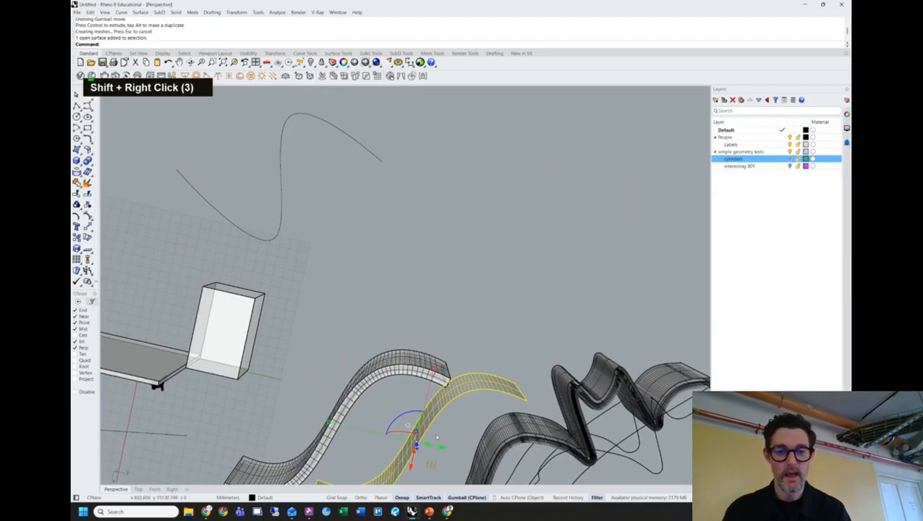
left_click_drag(431, 465, 476, 250)
left_click(503, 234)
right_click_drag(502, 233, 500, 224, "shift")
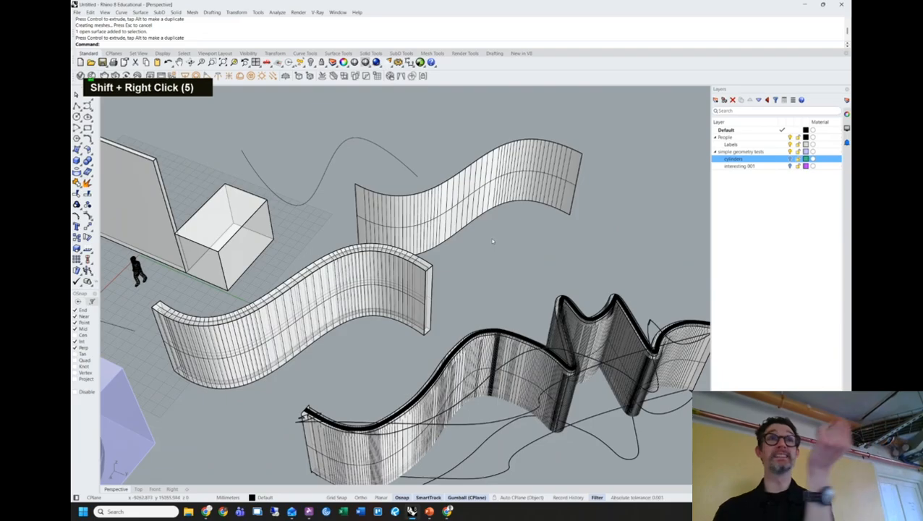
Offset the upper curved wall 150 into a solid with rounded corners.
left_click(484, 167)
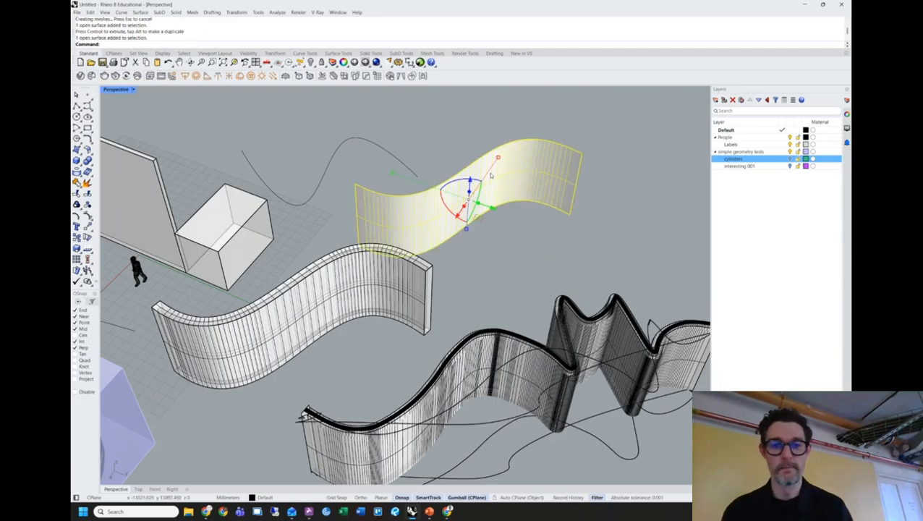
scroll(493, 189, "up", 4)
type("offs")
key("Down")
key("Down")
key("Down")
key("Down")
key("Down")
key("Up")
key("Up")
key("Up")
key("Down")
key("Down")
key("Down")
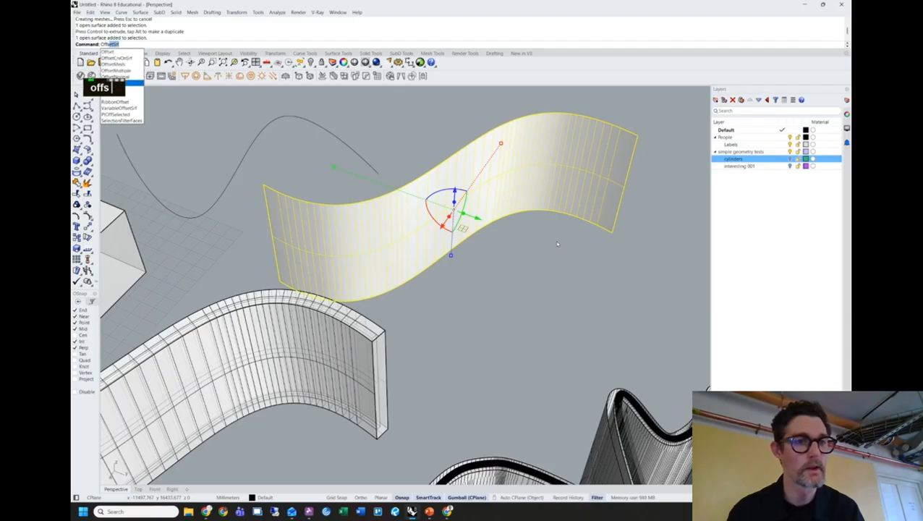
key("Return")
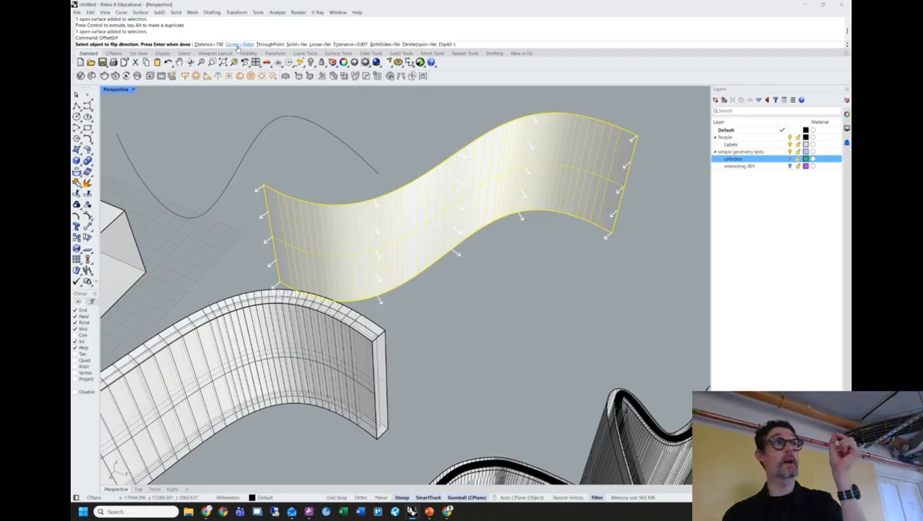
left_click(239, 44)
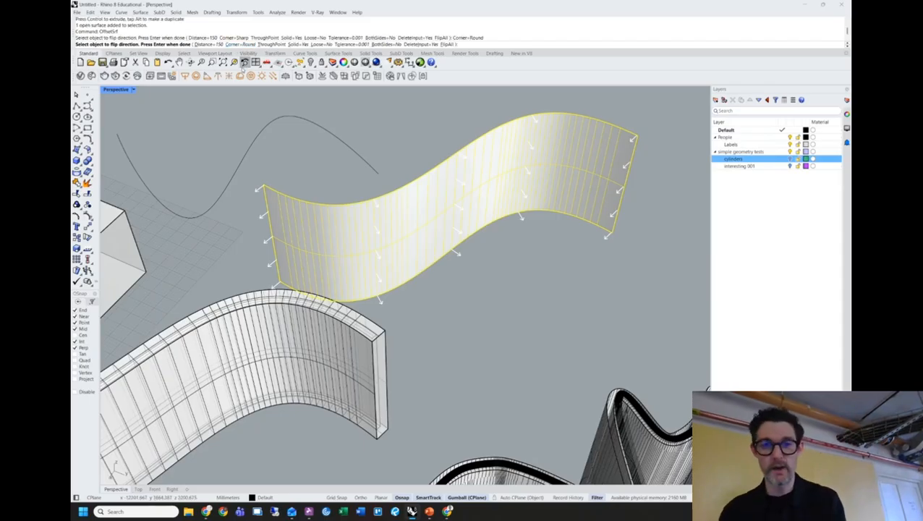
key("Return")
key("Return")
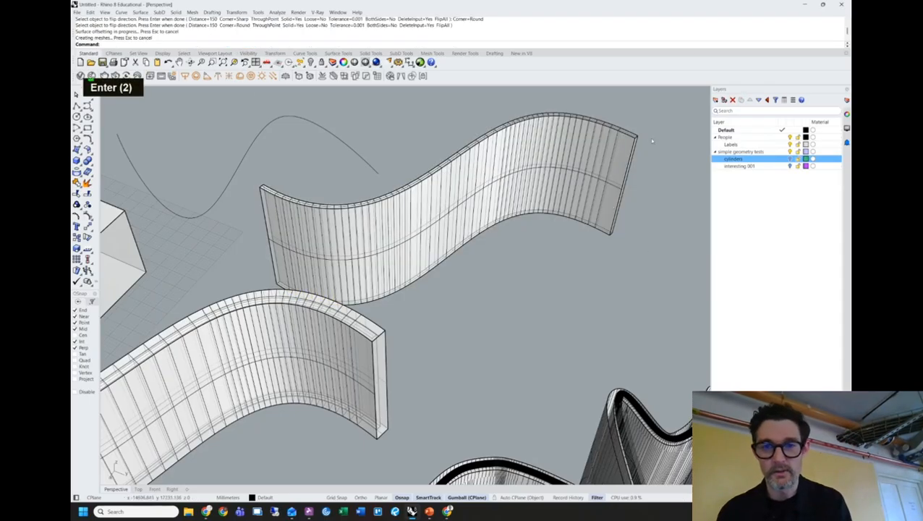
Run OffsetSrf again on the thickened wall and inspect the result.
scroll(676, 115, "up", 5)
left_click(594, 181)
type("O")
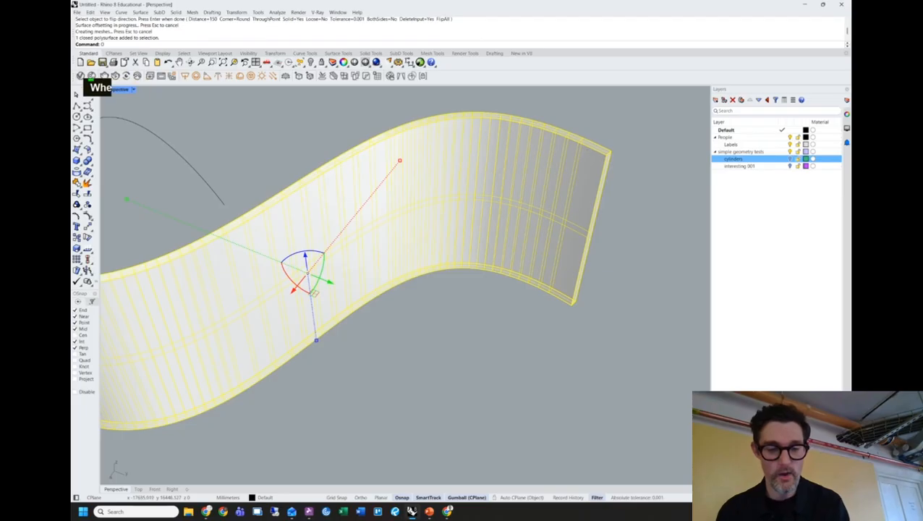
type("ffsetSrf")
key("Return")
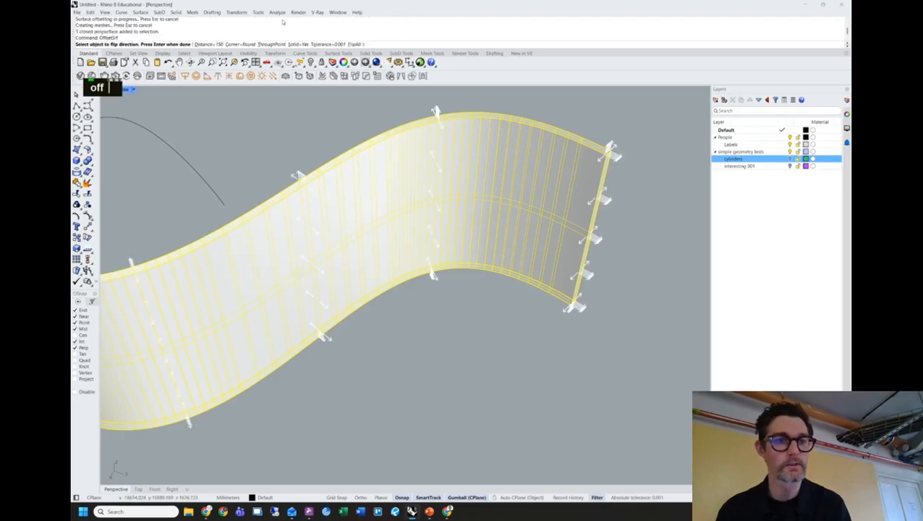
key("Return")
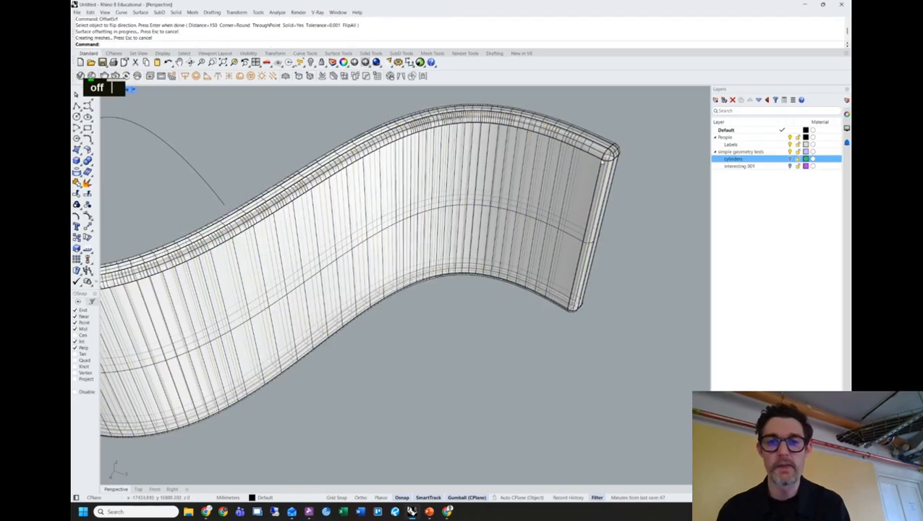
scroll(630, 151, "up", 5)
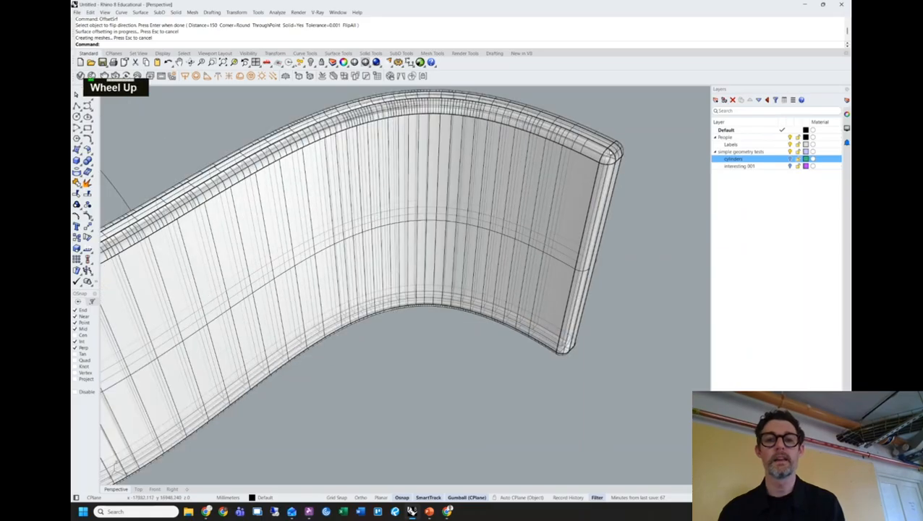
left_click(612, 162)
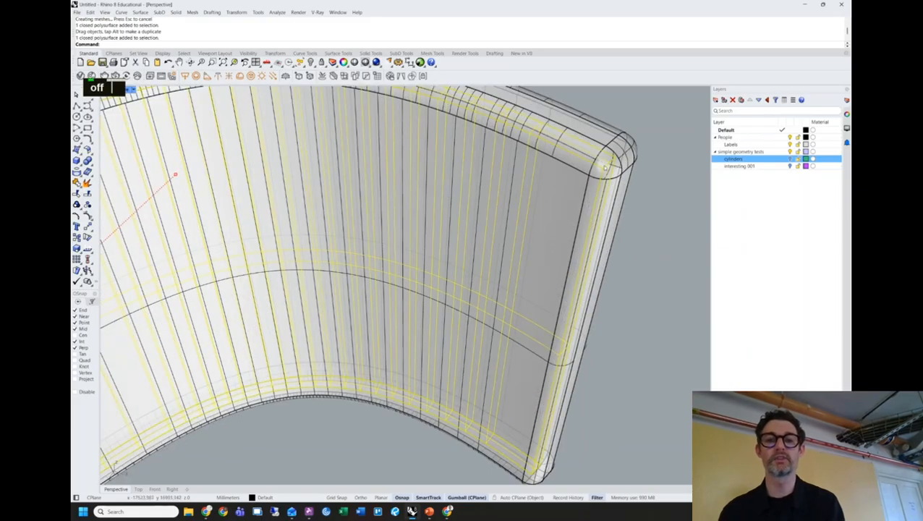
key("Escape")
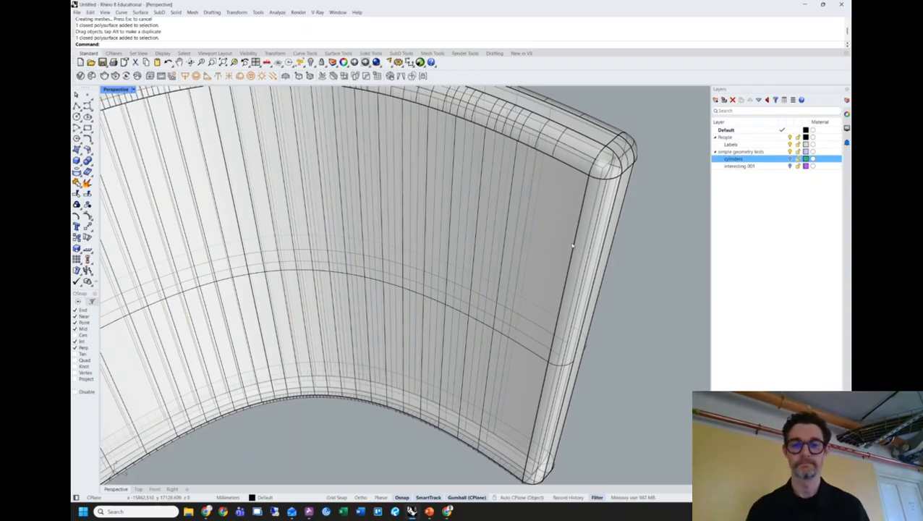
scroll(542, 120, "down", 10)
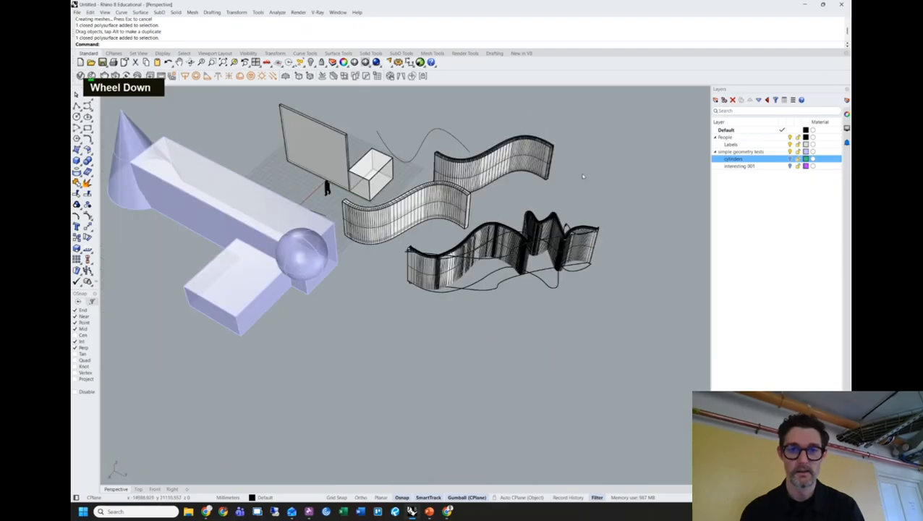
Delete the thickened upper curved wall and the large wavy wall.
left_click_drag(514, 127, 513, 127)
key("Delete")
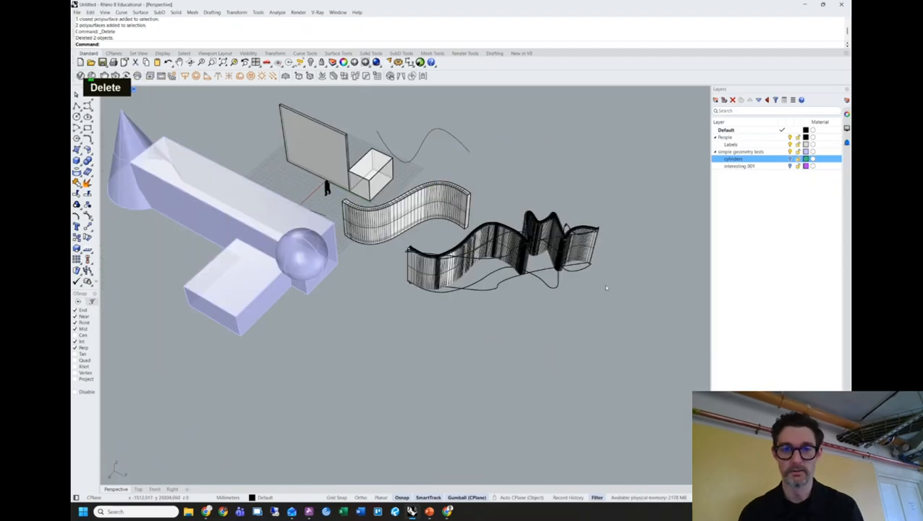
right_click_drag(611, 255, 627, 362)
mouse_move(627, 362)
left_mouse_down()
mouse_move(391, 293)
mouse_move(406, 295)
left_mouse_up()
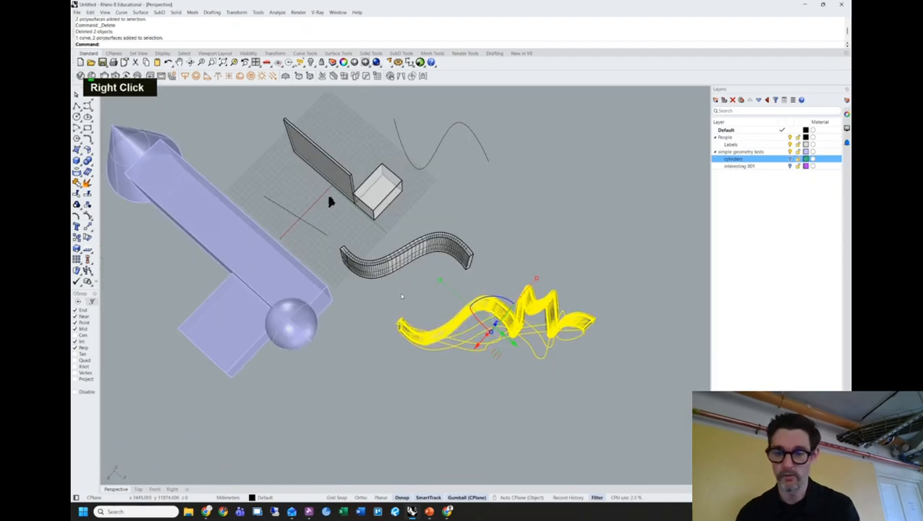
key("Delete")
right_click_drag(428, 288, 466, 267)
Save the model as 'saveyoutworknow' in place of Untitled.
key("ctrl+s")
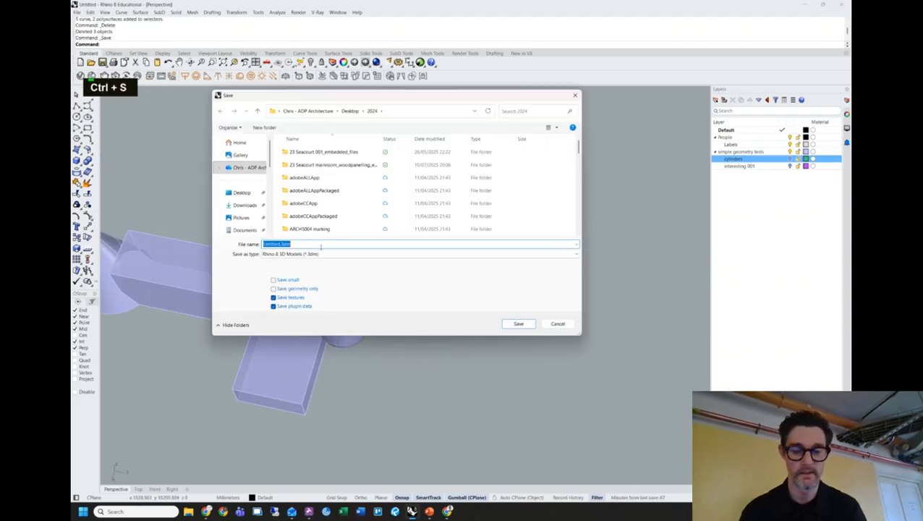
key("Left")
key("ctrl+shift+Right")
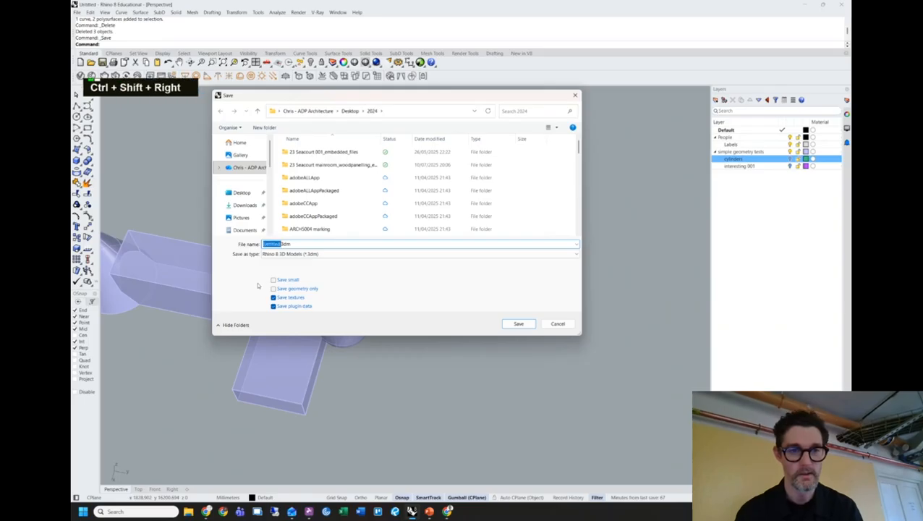
key("Left")
key("ctrl+shift+Right")
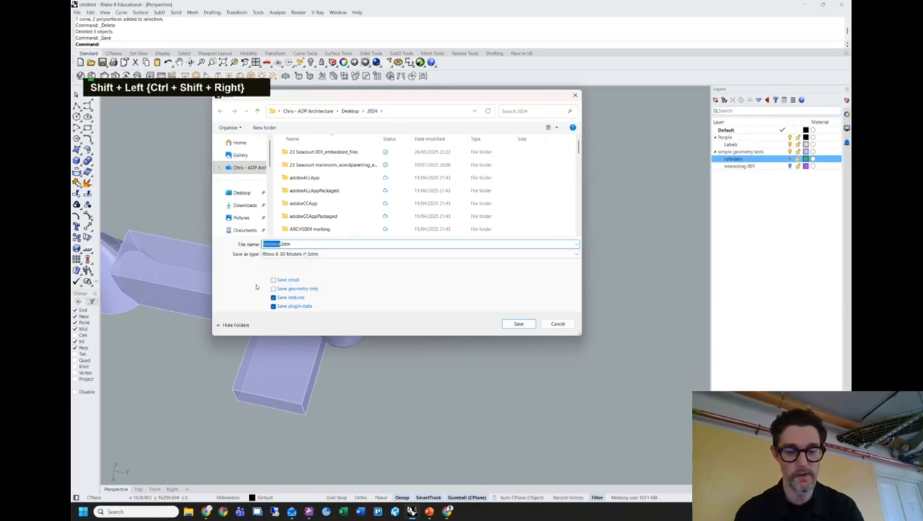
type("saveyout")
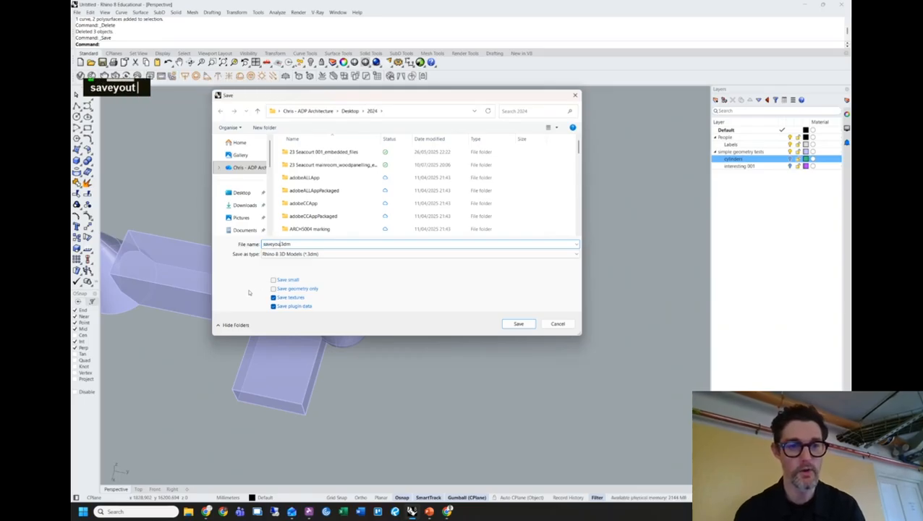
type("worknow")
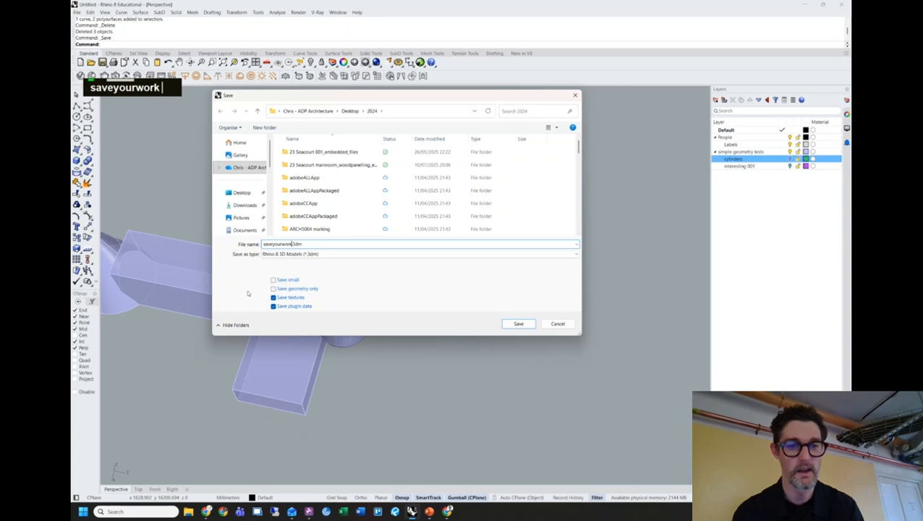
key("Return")
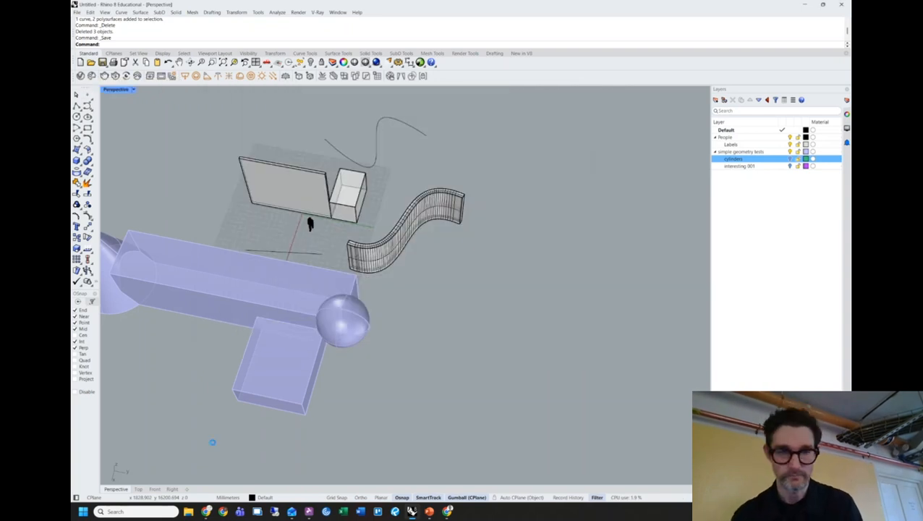
Switch to the browser showing the spline image search results.
scroll(480, 300, "down", 1)
right_click(438, 314)
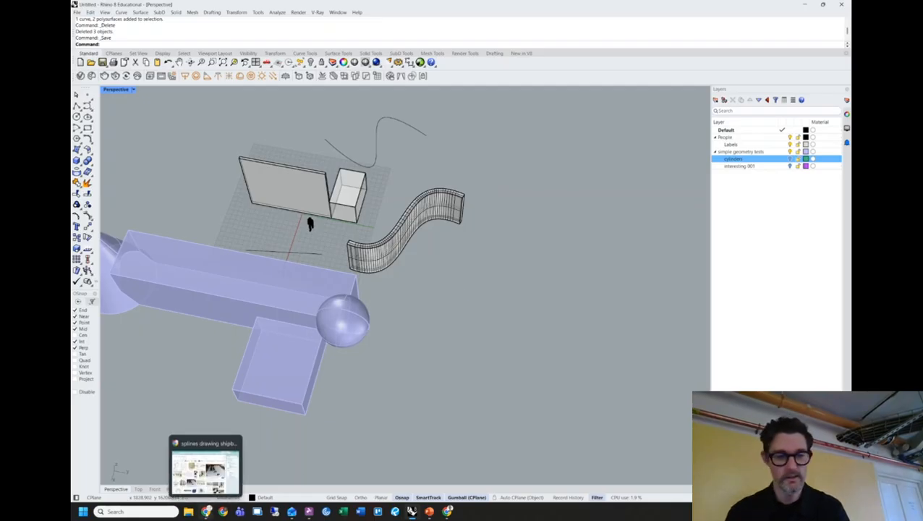
left_click(206, 512)
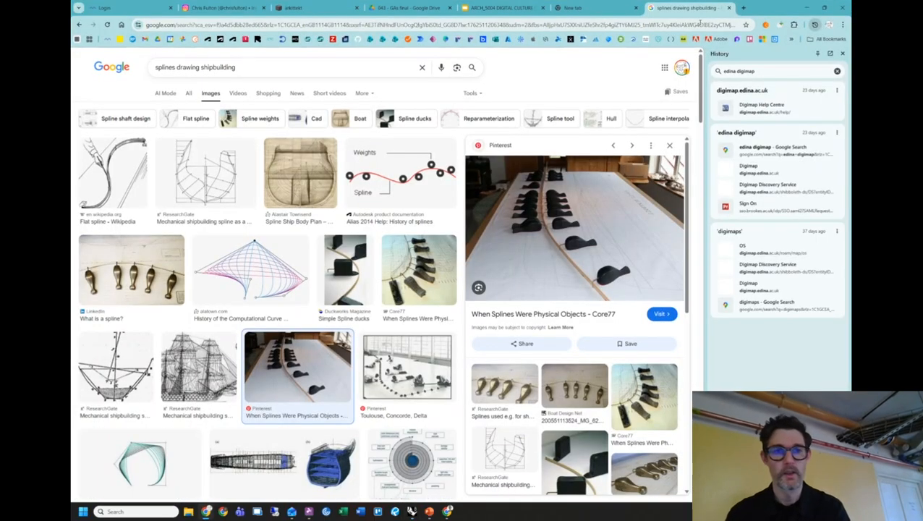
Search Google Images for 'blade runner interior'.
left_click_drag(236, 67, 153, 67)
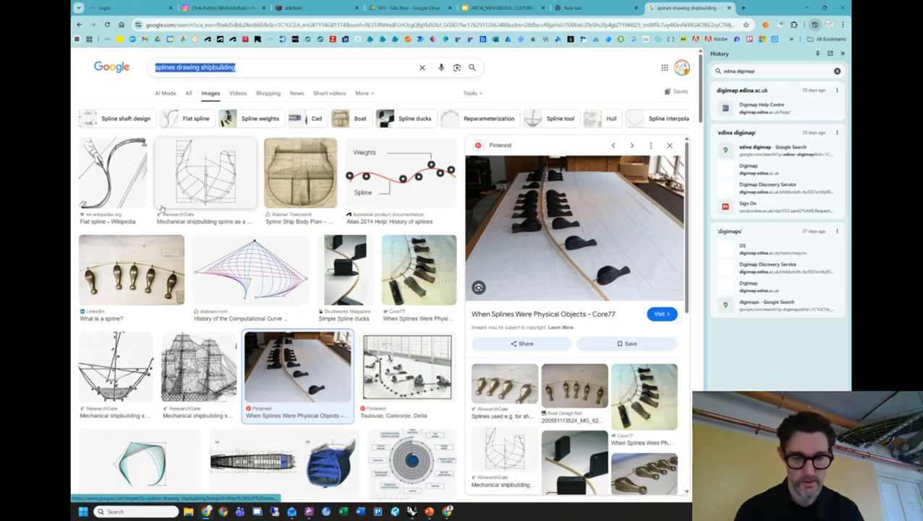
type("blade runner")
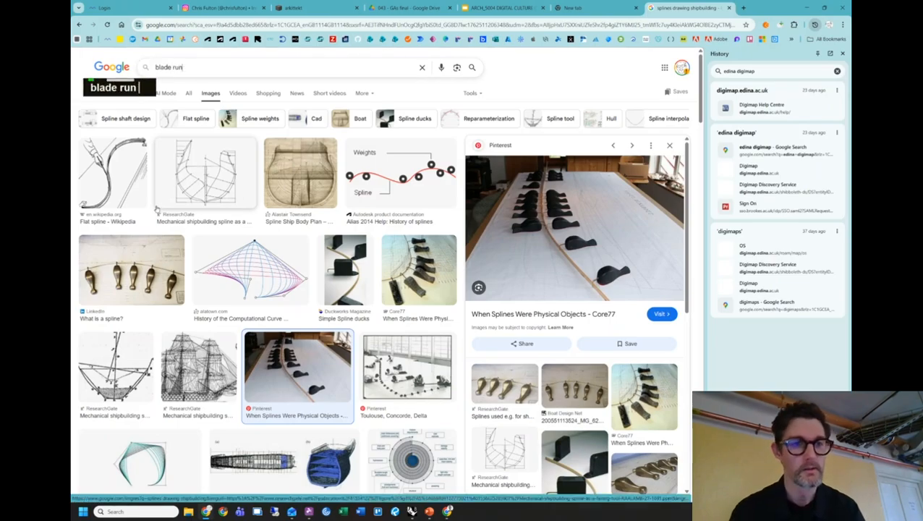
type(" interior")
key("Return")
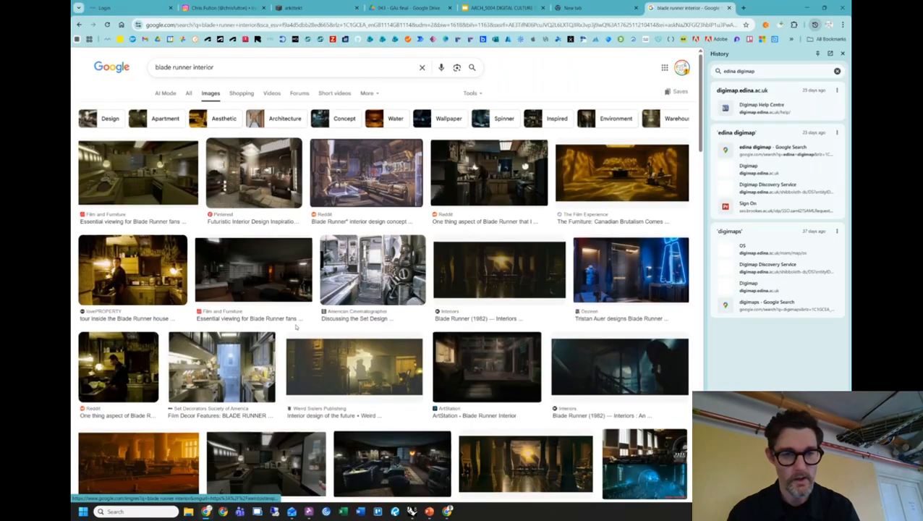
scroll(247, 264, "down", 5)
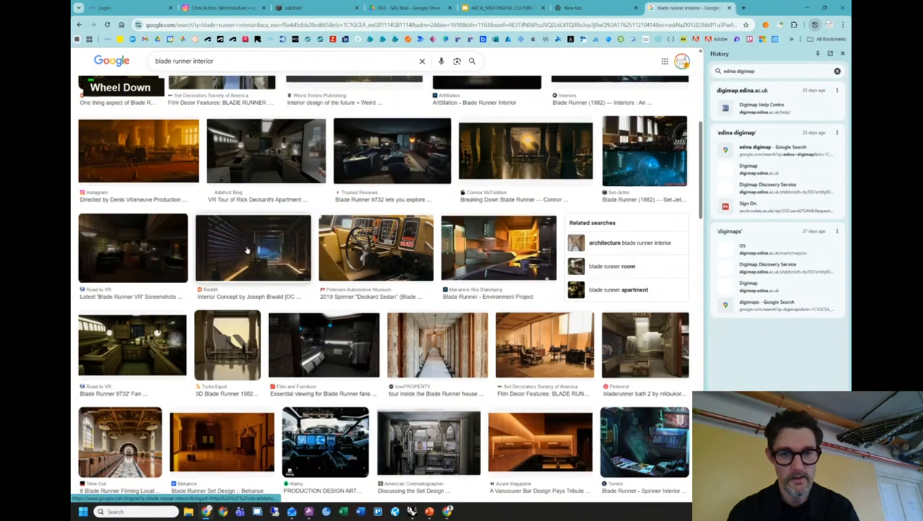
scroll(246, 250, "down", 5)
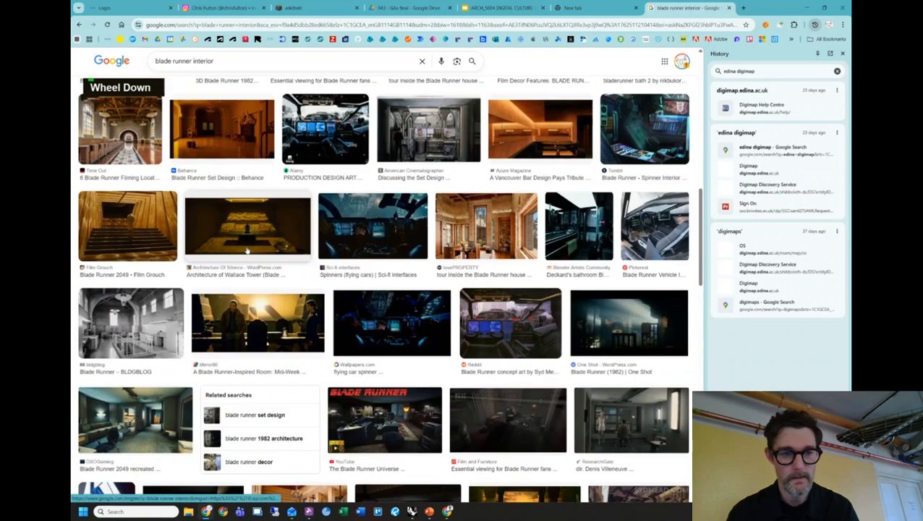
scroll(245, 246, "up", 2)
scroll(245, 246, "up", 3)
Refine to 'blade runner interior architecture' and open the Barozzi Veiga article.
left_click(246, 62)
type("a")
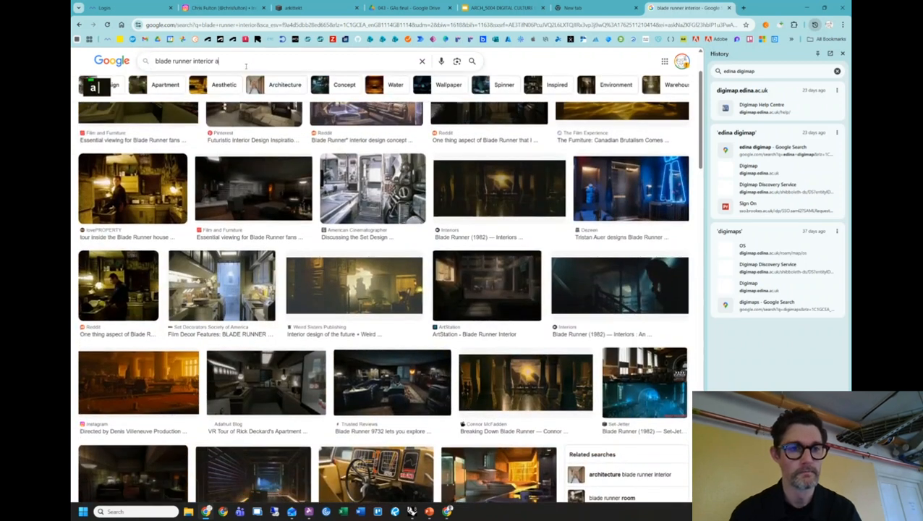
type("rchitecture")
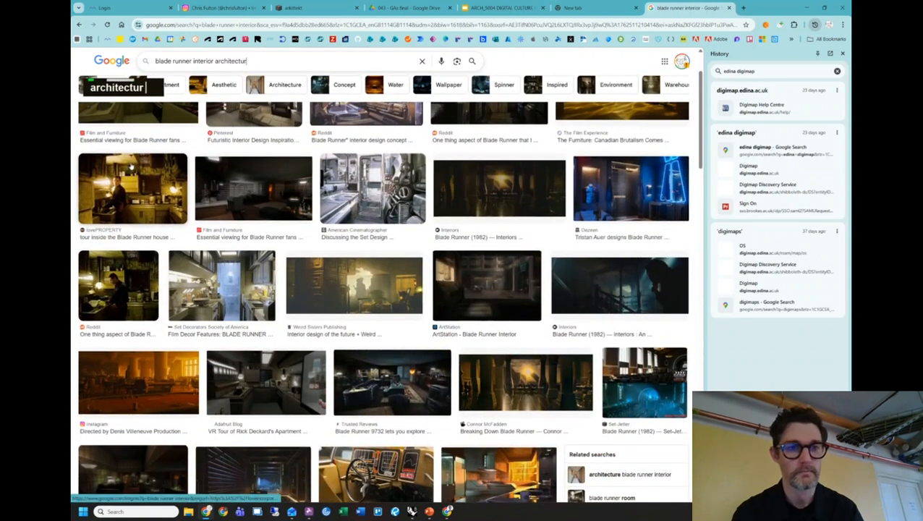
key("Return")
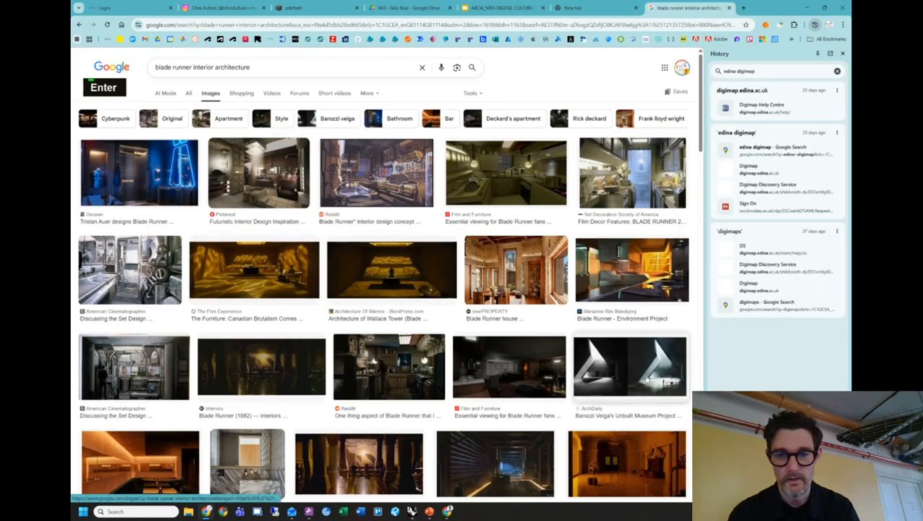
left_click(650, 377)
left_click(507, 138)
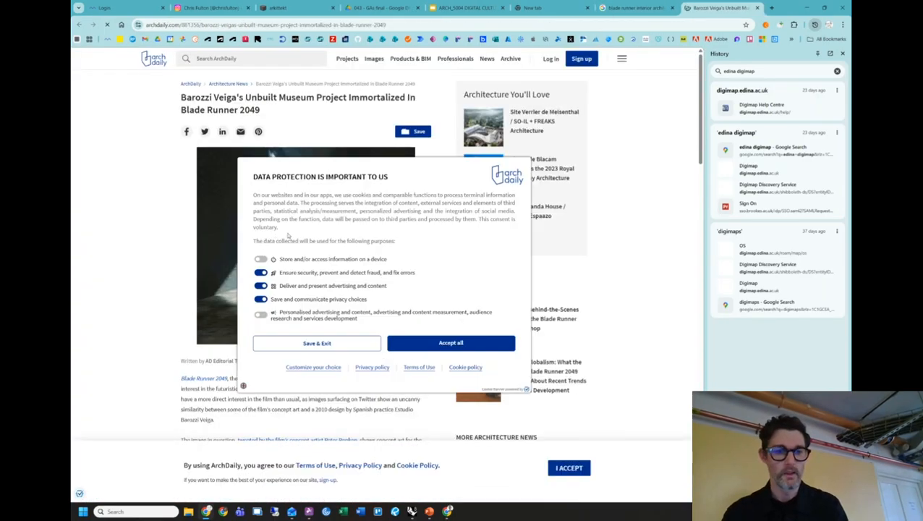
Dismiss the data protection notice and view the museum–concept art comparison image.
left_click(451, 343)
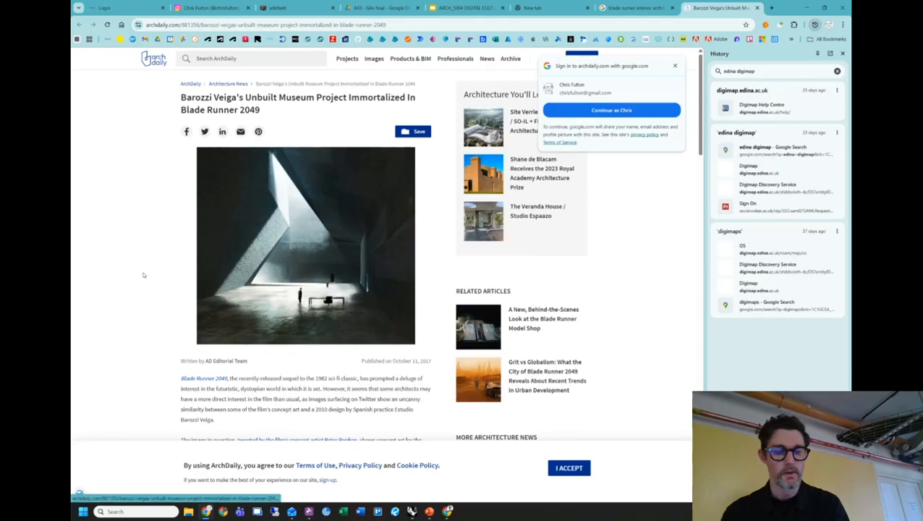
scroll(137, 282, "down", 5)
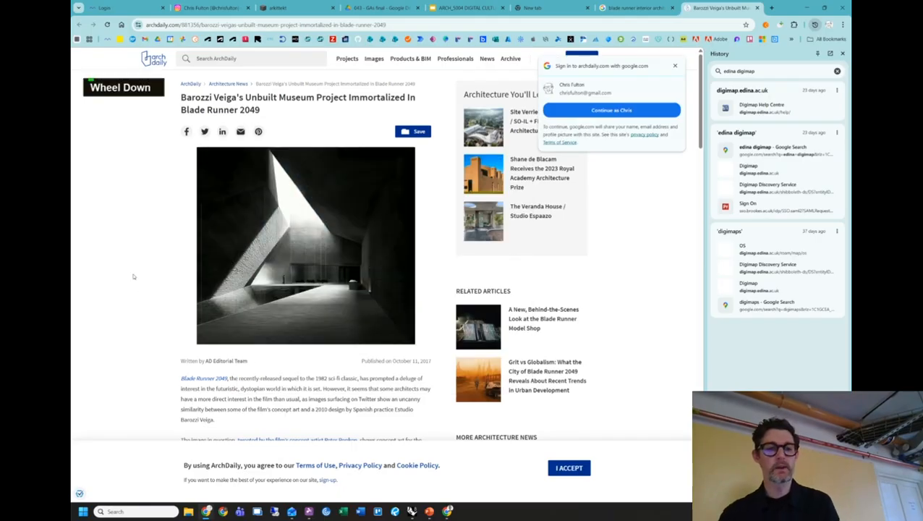
scroll(315, 251, "down", 3)
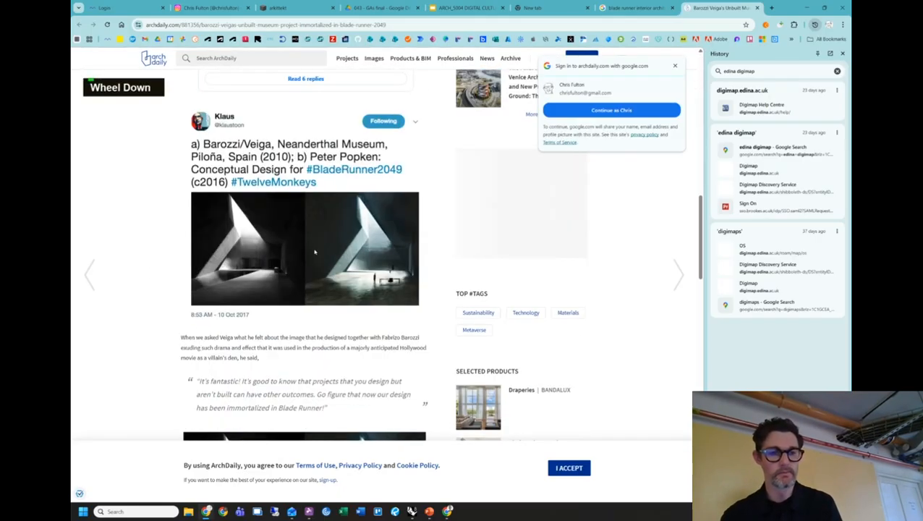
left_click(258, 255)
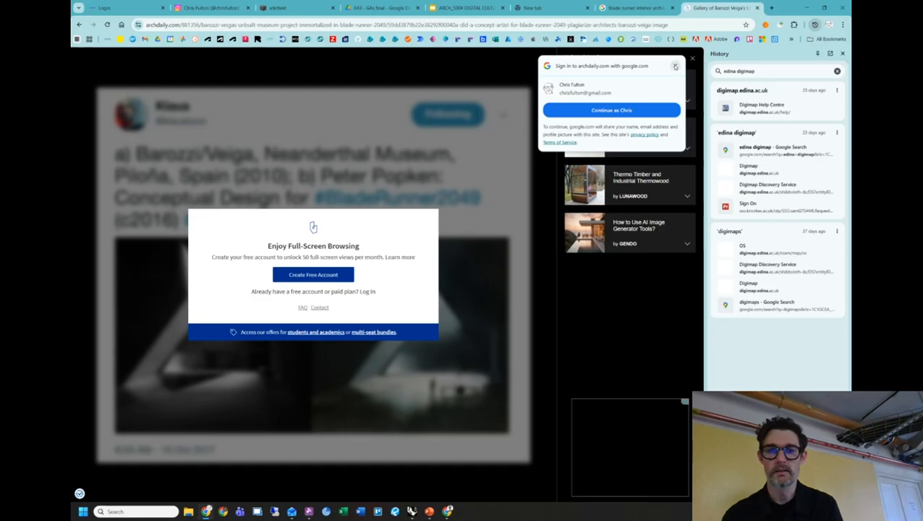
left_click(674, 66)
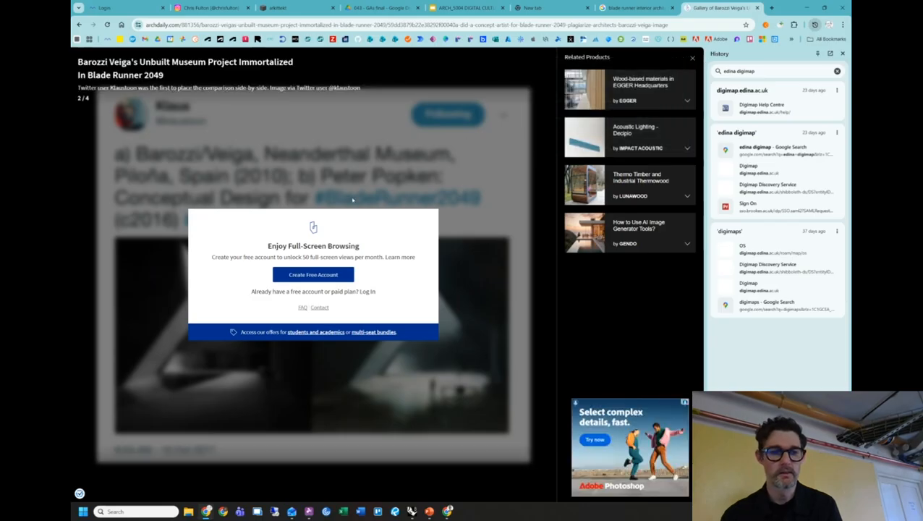
key("Escape")
key("Escape")
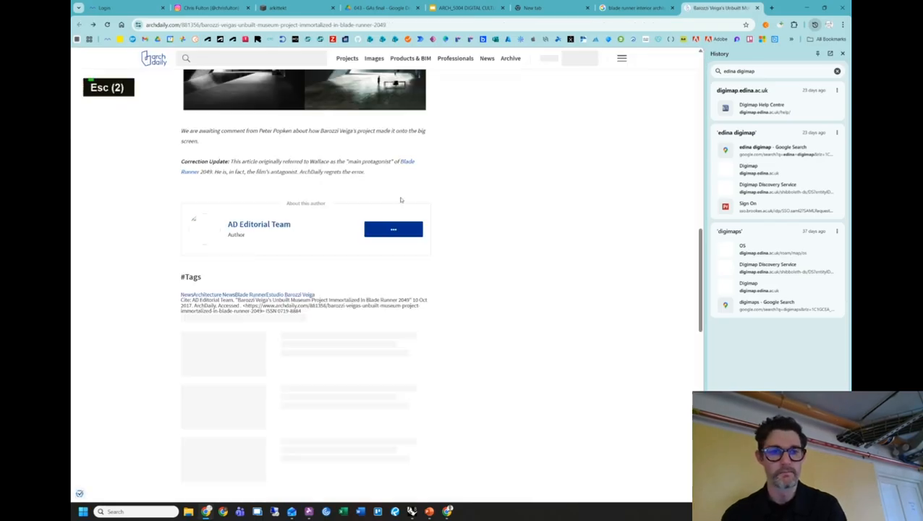
Switch back to Rhino and reposition the view over the test objects.
scroll(317, 210, "up", 3)
scroll(272, 278, "up", 4, "ctrl")
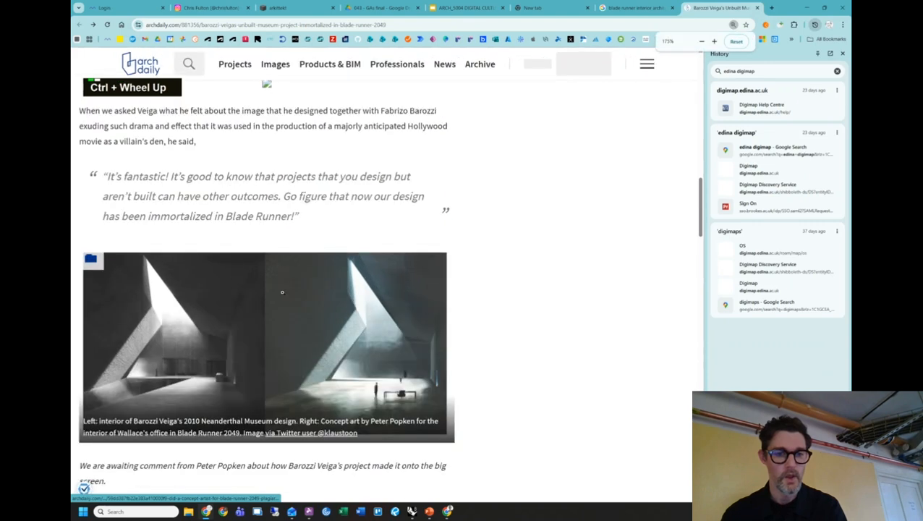
scroll(272, 278, "down", 2)
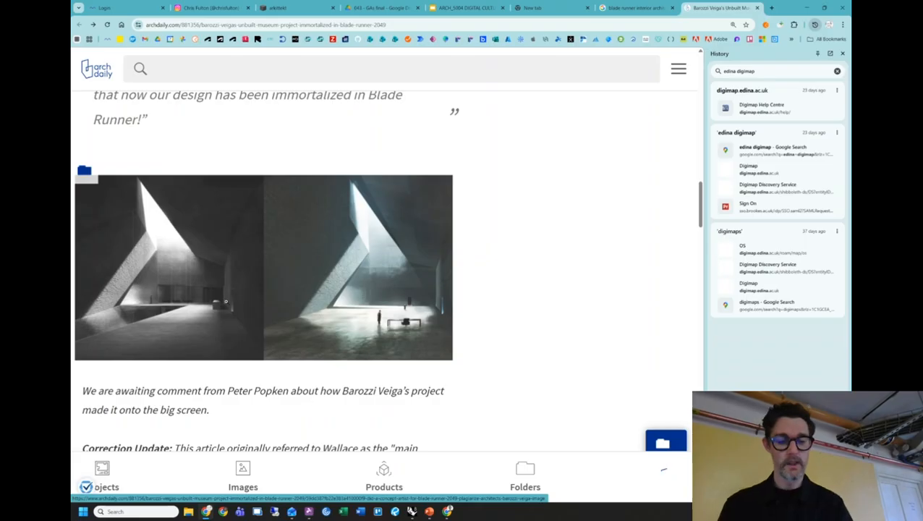
key("alt+Tab")
right_click_drag(301, 312, 587, 326, "shift")
Delete the purple test objects, the two extrusions and the open curve.
left_click_drag(612, 393, 226, 236)
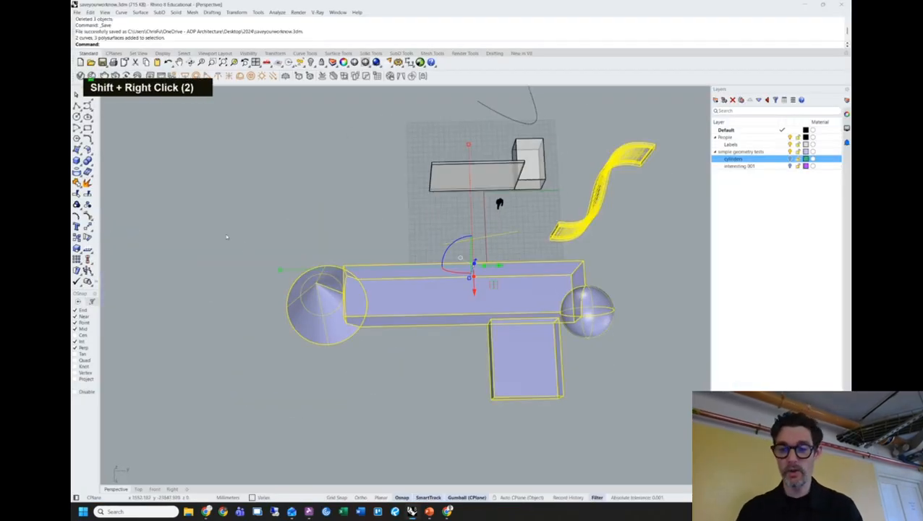
key("Delete")
left_click_drag(427, 166, 427, 166)
key("Delete")
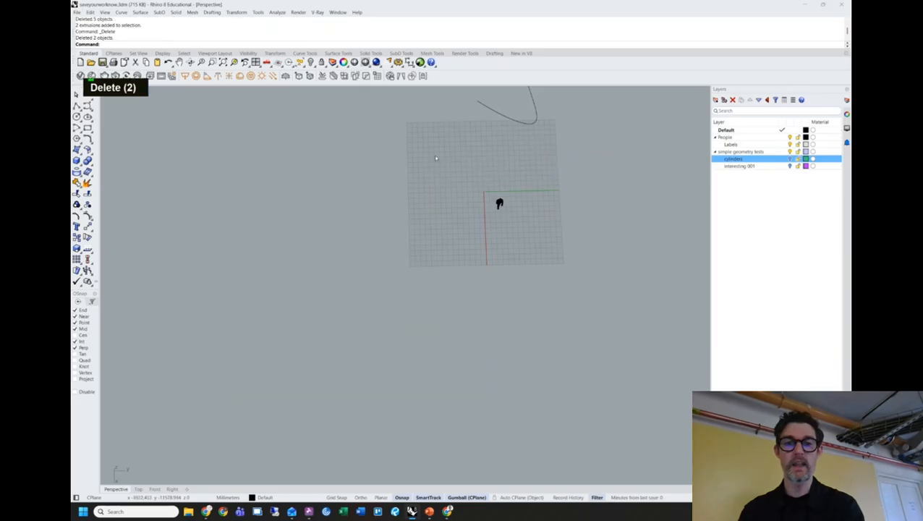
left_click(535, 112)
key("Delete")
Orbit the view around the grid and return to the ArchDaily article.
right_click_drag(449, 285, 400, 264)
scroll(363, 260, "up", 3)
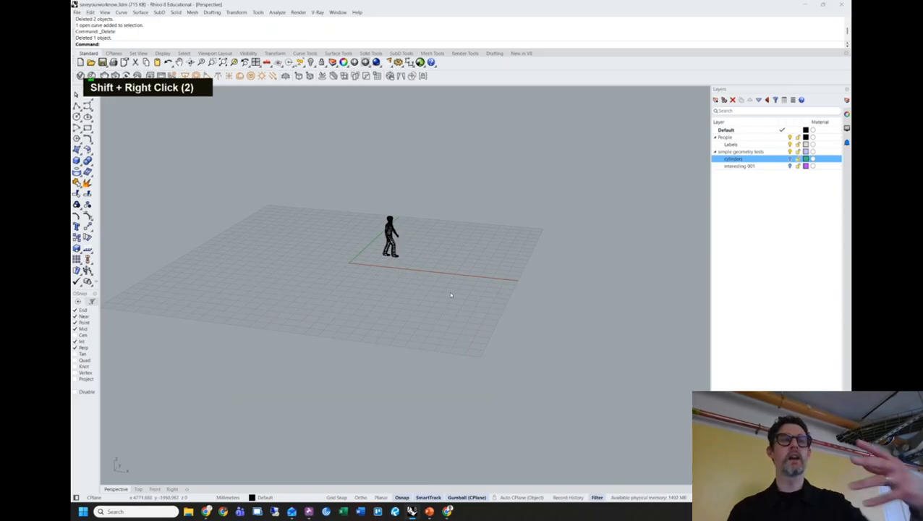
key("alt")
key("alt+Tab")
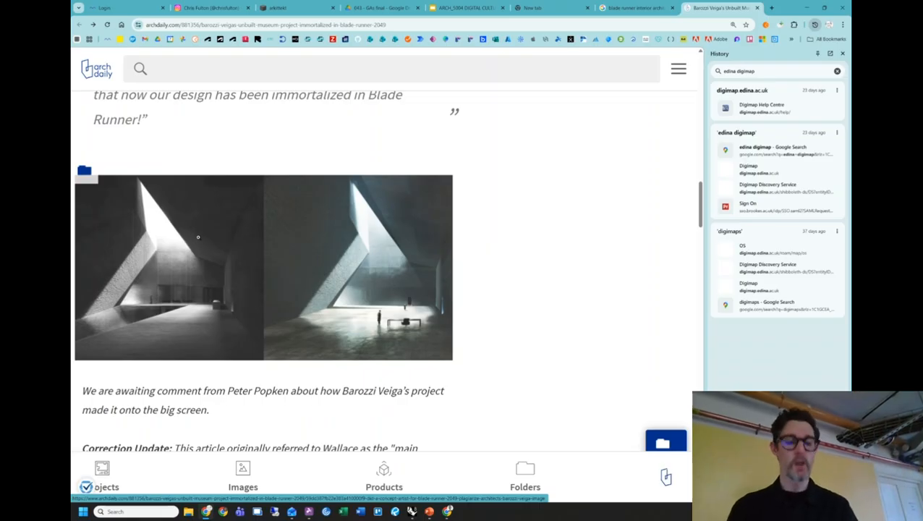
Return to Rhino and orbit, zoom and pan to frame the walking figure on the grid.
key("alt+Tab")
right_click_drag(312, 249, 309, 268, "shift")
scroll(358, 311, "up", 3)
right_click_drag(403, 258, 428, 265, "shift")
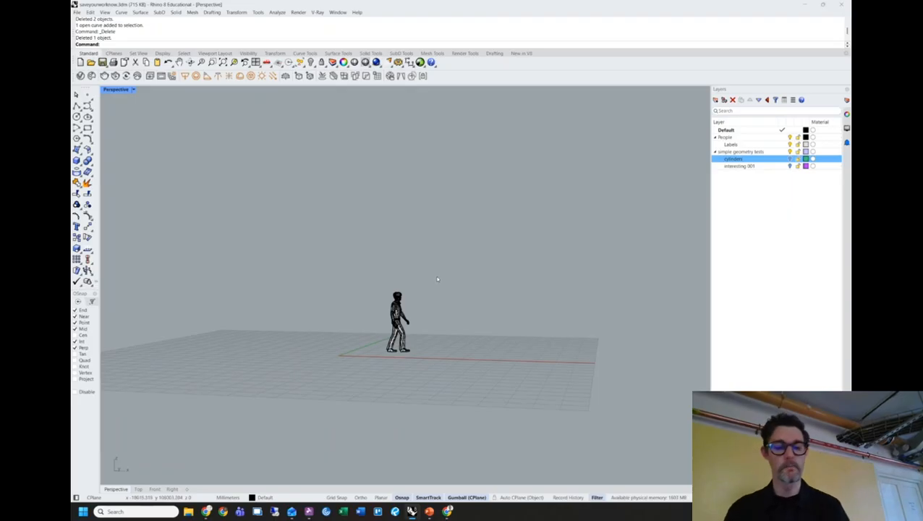
key("alt+Tab")
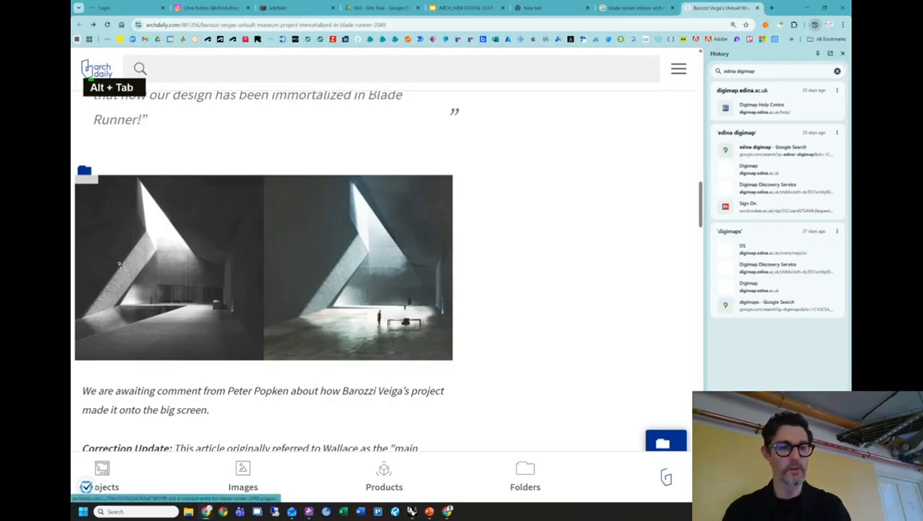
key("alt+Tab")
right_click_drag(449, 298, 476, 254, "shift")
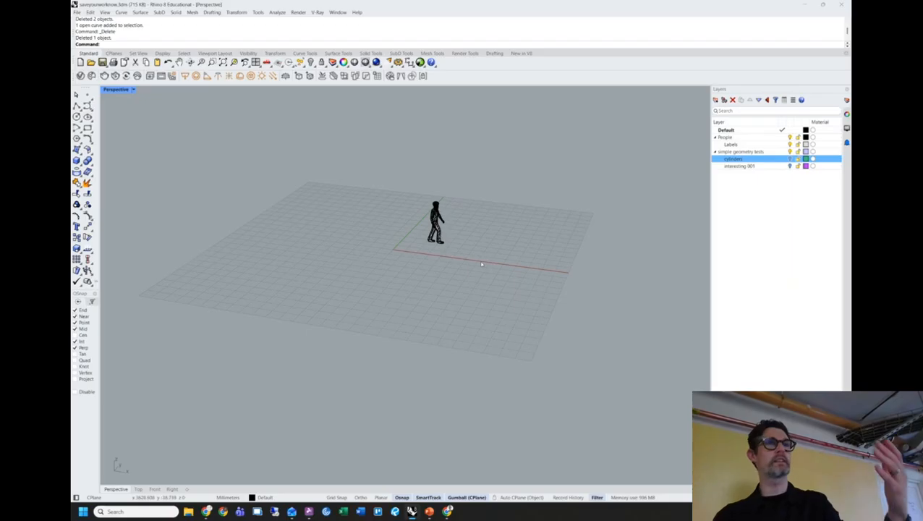
Add a new layer named Construction Curves.
right_click(740, 186)
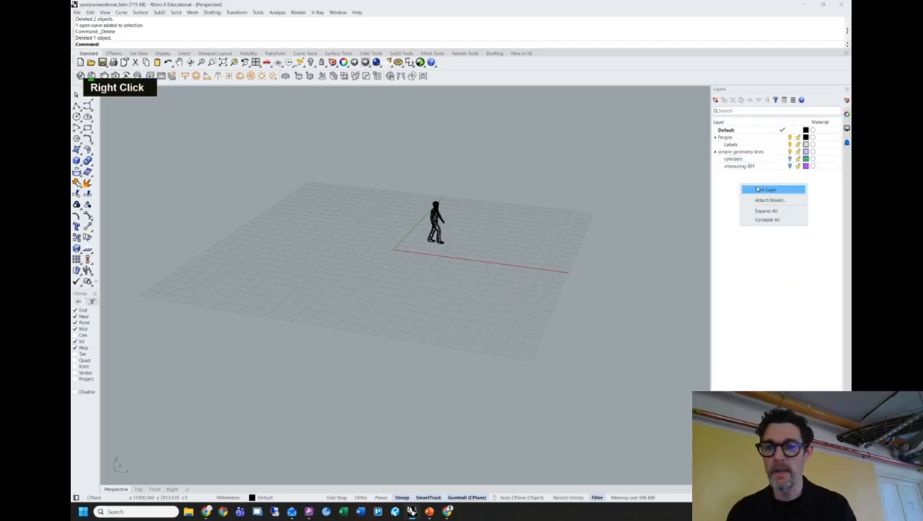
left_click(754, 199)
type("Con")
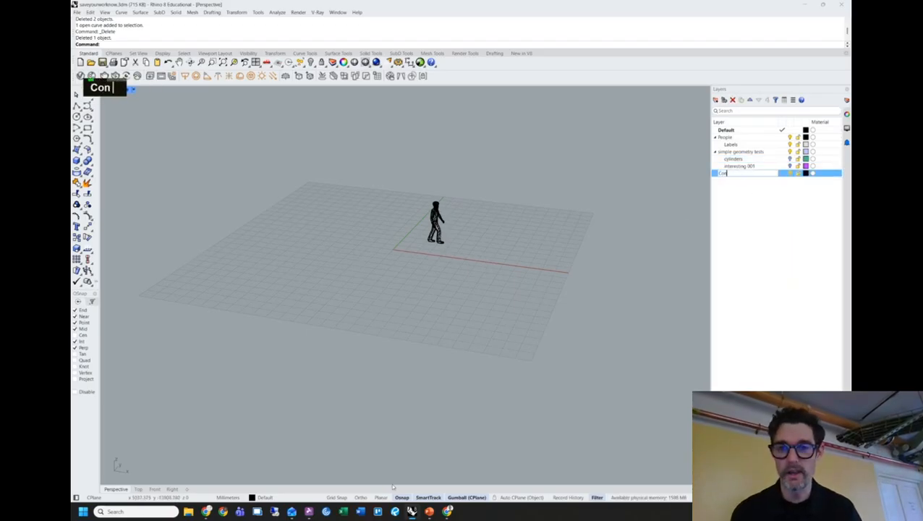
type("structu")
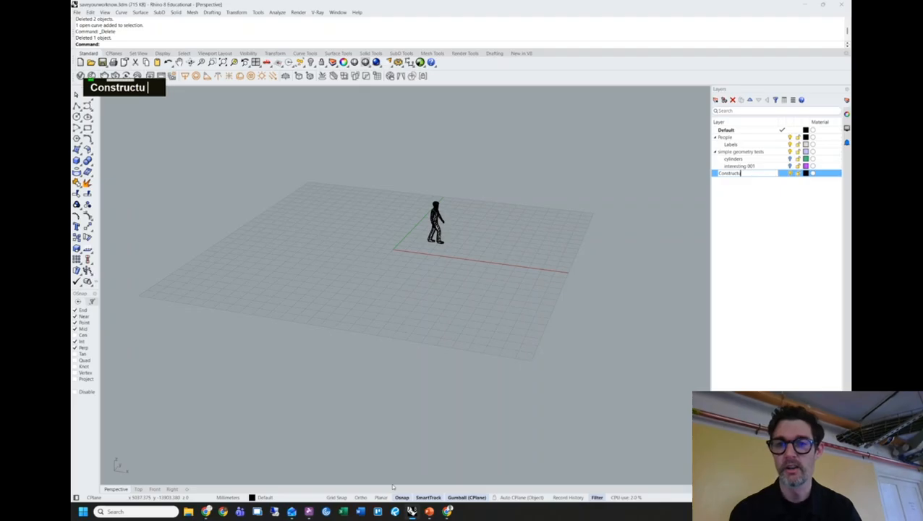
type("ion Curves")
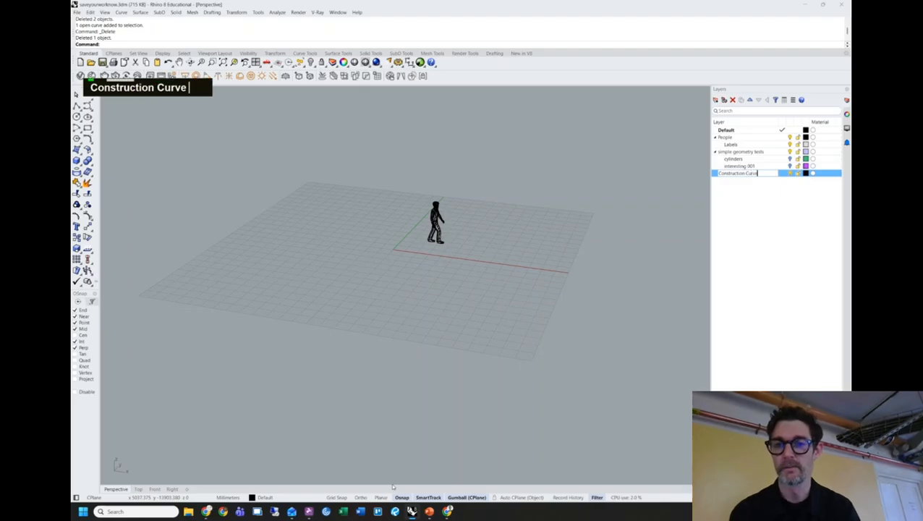
key("Return")
Give the Construction Curves layer a red colour and make it the current layer.
key("alt+Tab")
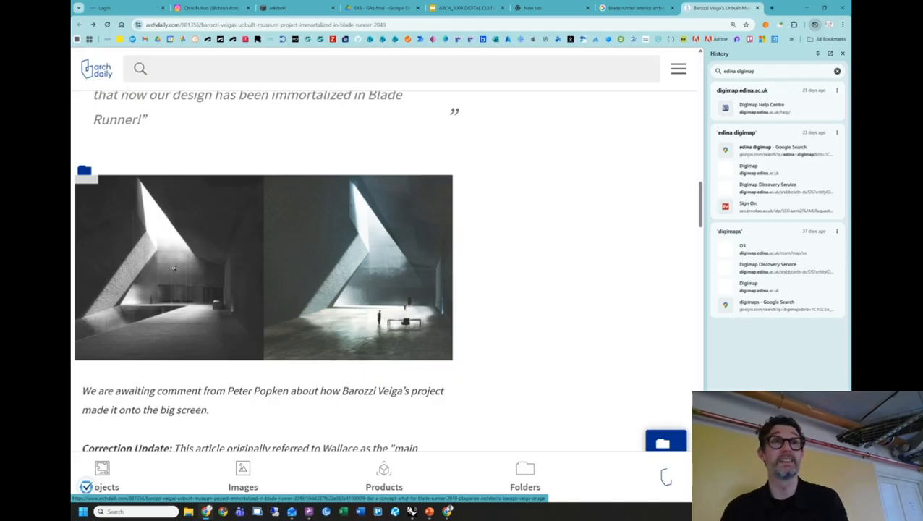
key("alt+Tab")
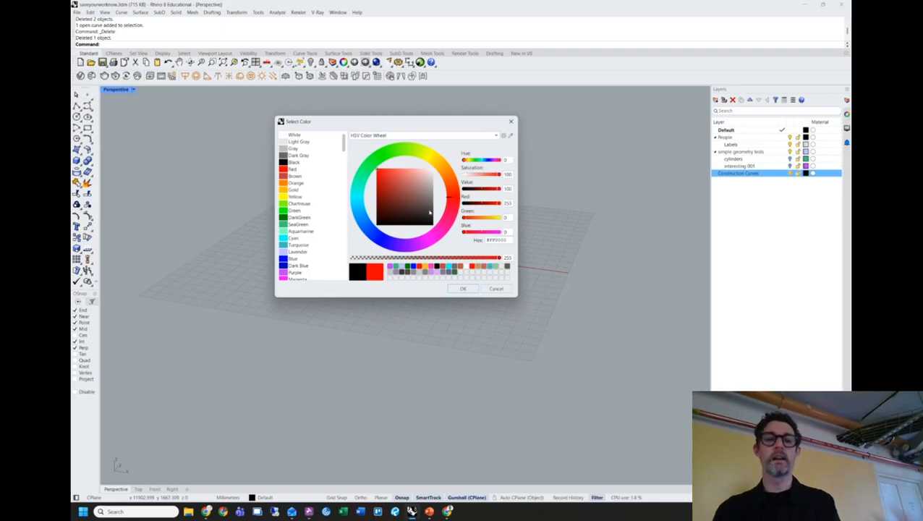
left_click(463, 288)
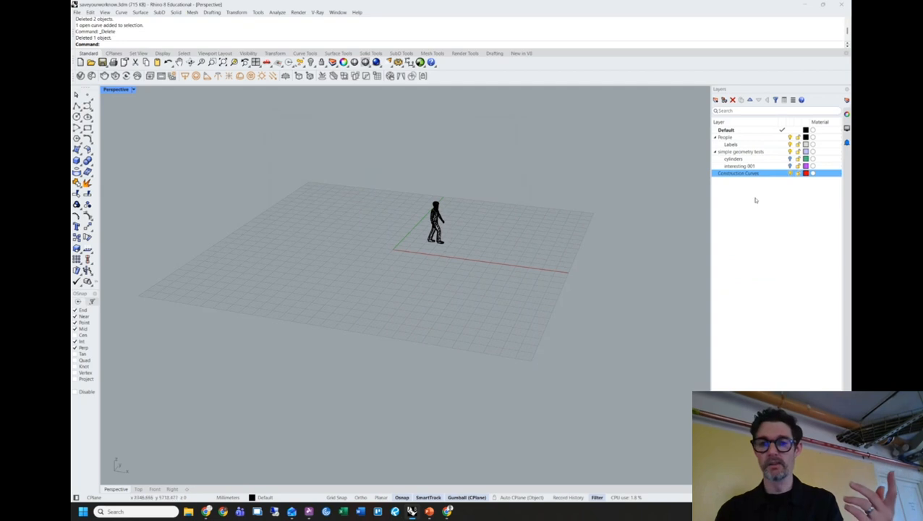
left_click(784, 173)
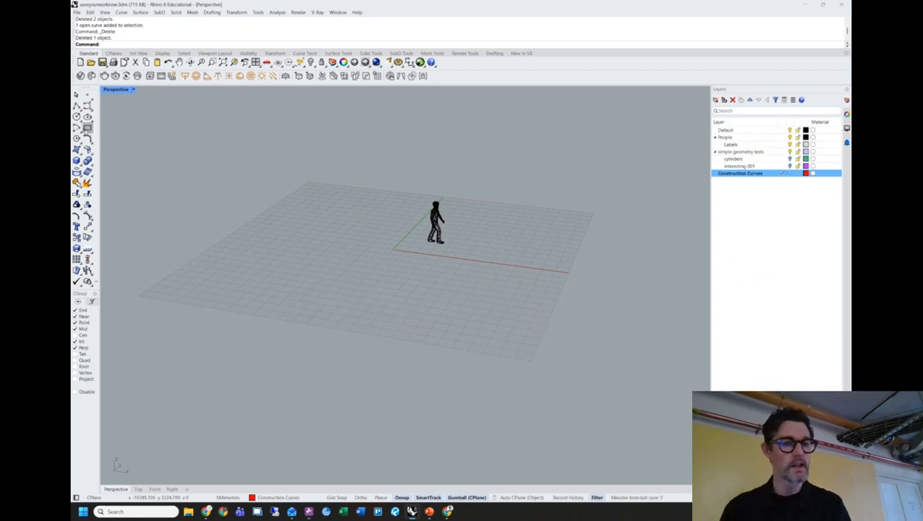
Draw a rectangle on the grid in front of the figure from two corner points.
left_click(86, 127)
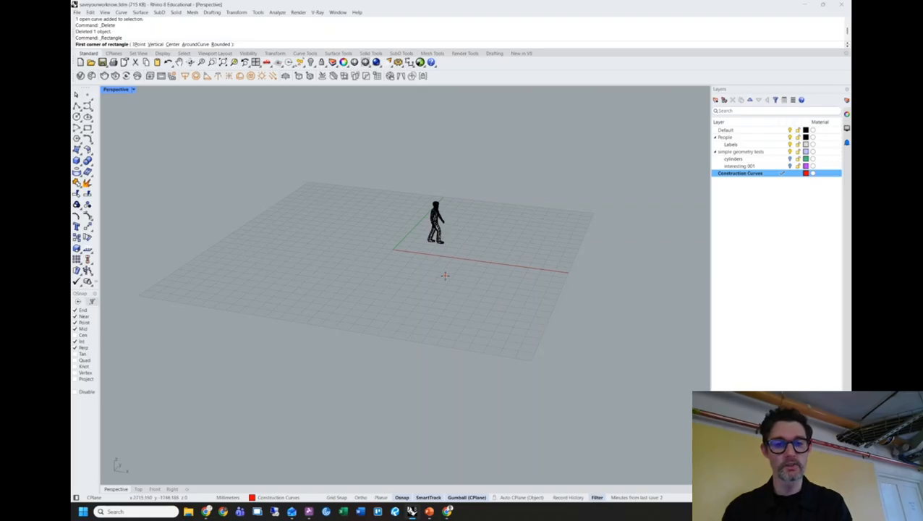
left_click(437, 276)
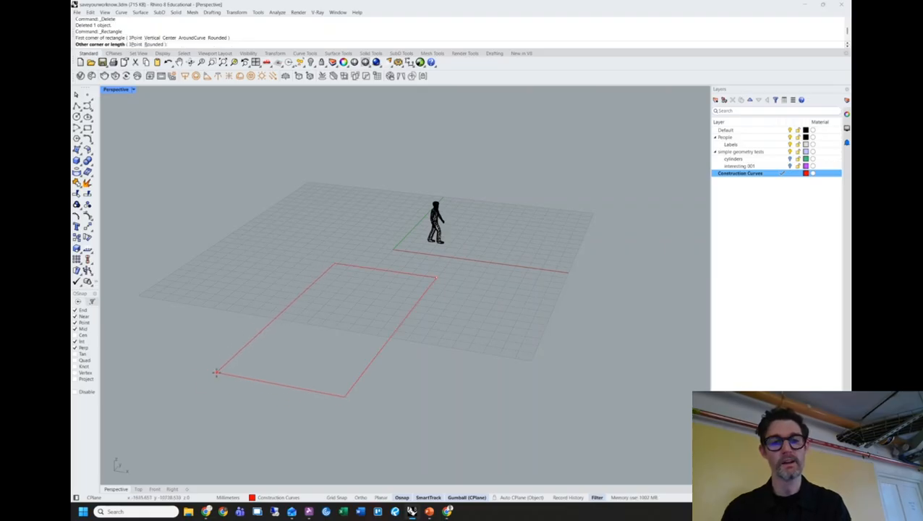
left_click(230, 371)
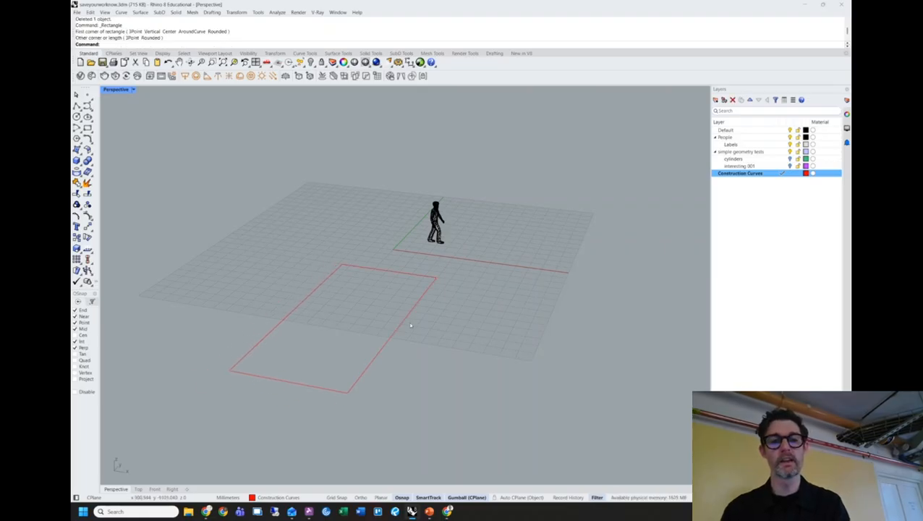
Orbit the view around the new rectangle, then bring up the ArchDaily article.
right_click_drag(416, 313, 368, 285)
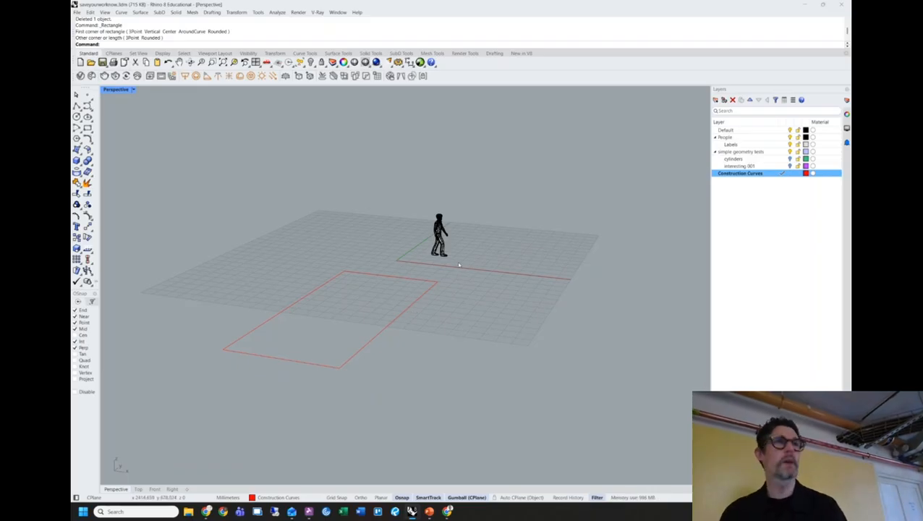
right_click(464, 212)
key("alt+Tab")
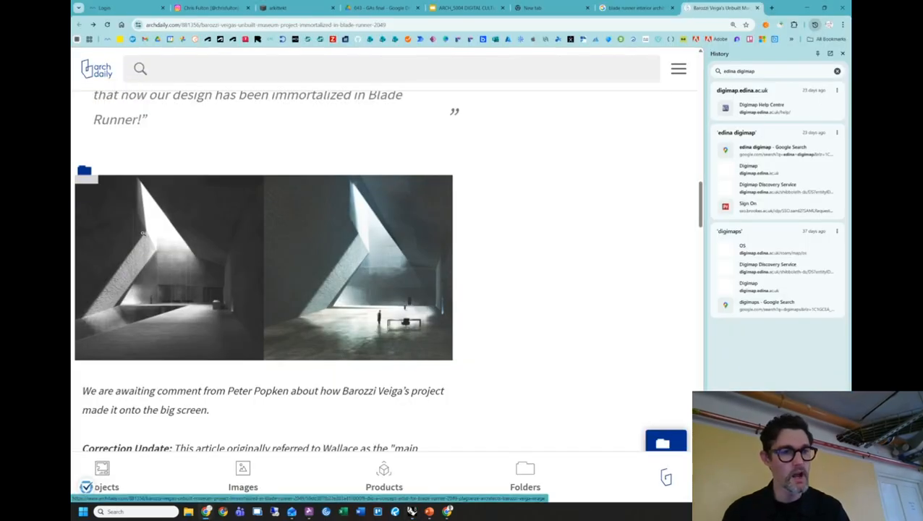
Compare the ArchDaily renderings with the model, ending in Rhino with the whole scene in view.
key("alt+Tab")
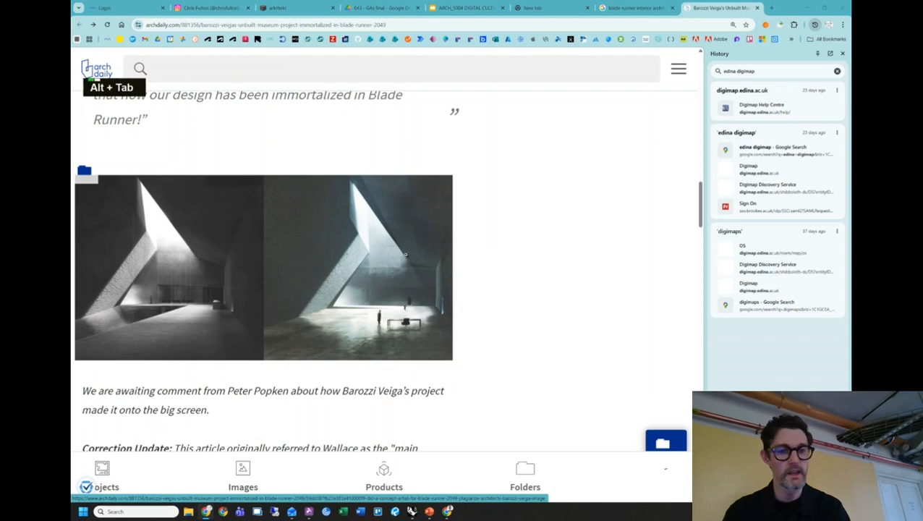
key("alt+Tab")
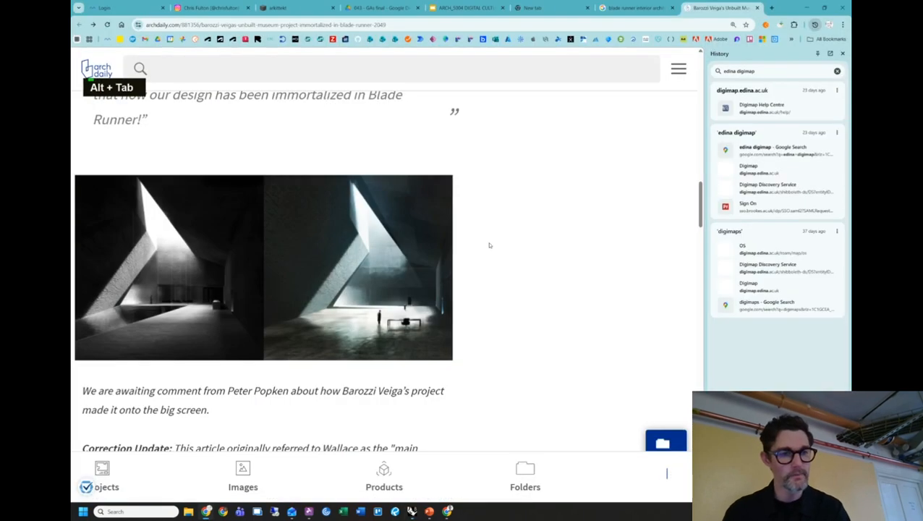
key("alt+Tab")
right_click_drag(500, 259, 477, 263)
key("alt+Tab")
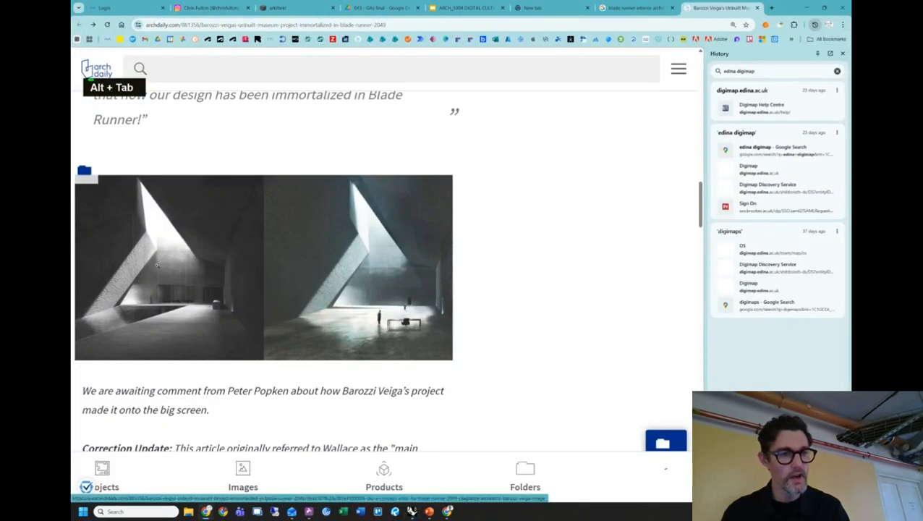
key("alt+Tab")
scroll(575, 243, "down", 2)
right_click_drag(575, 243, 454, 273, "shift")
key("alt+Tab")
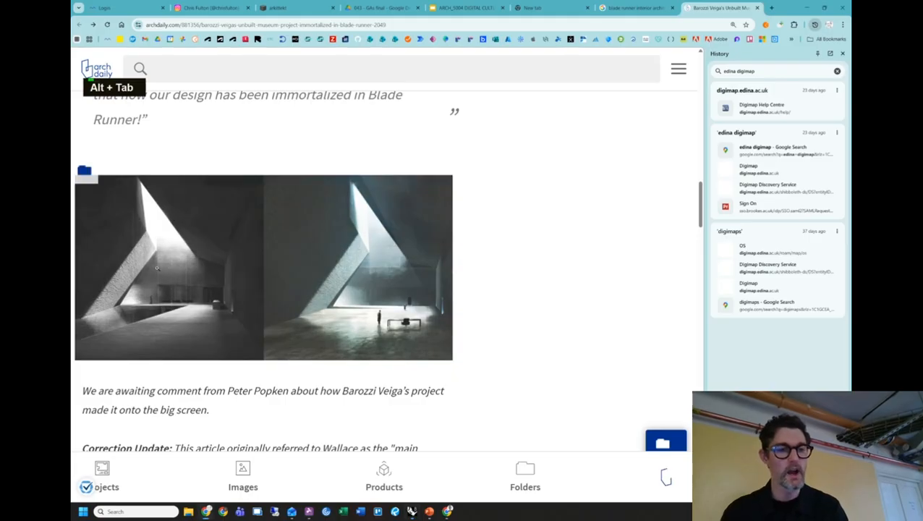
key("alt+Tab")
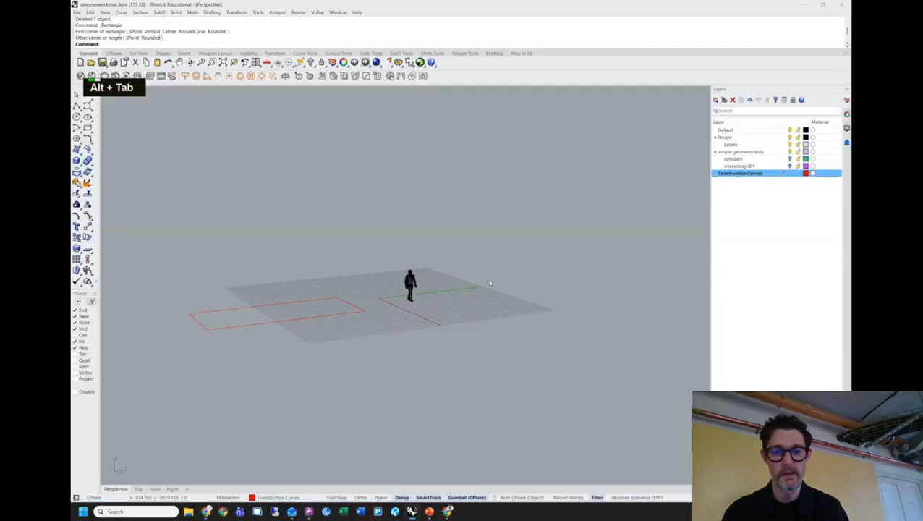
Draw a long straight Ortho polyline across the grid past the figure and select it.
left_click(77, 106)
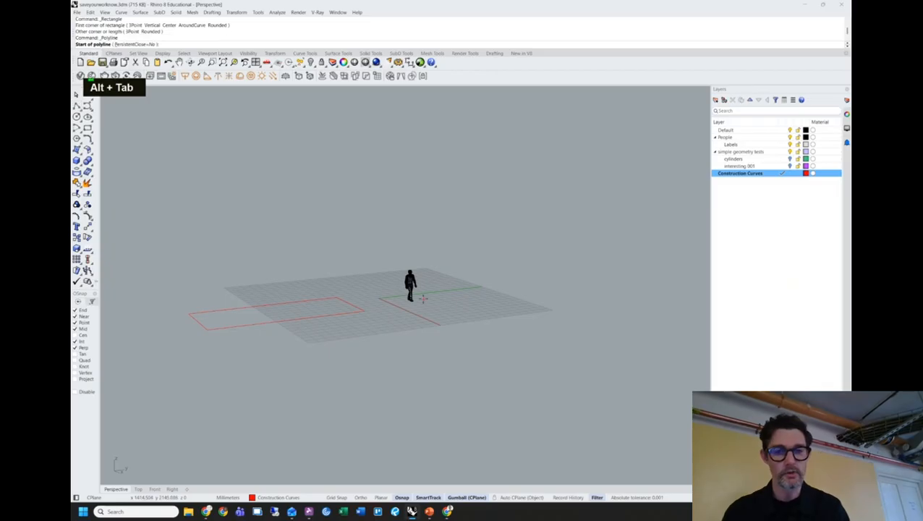
right_click_drag(381, 272, 311, 253)
left_click(301, 249)
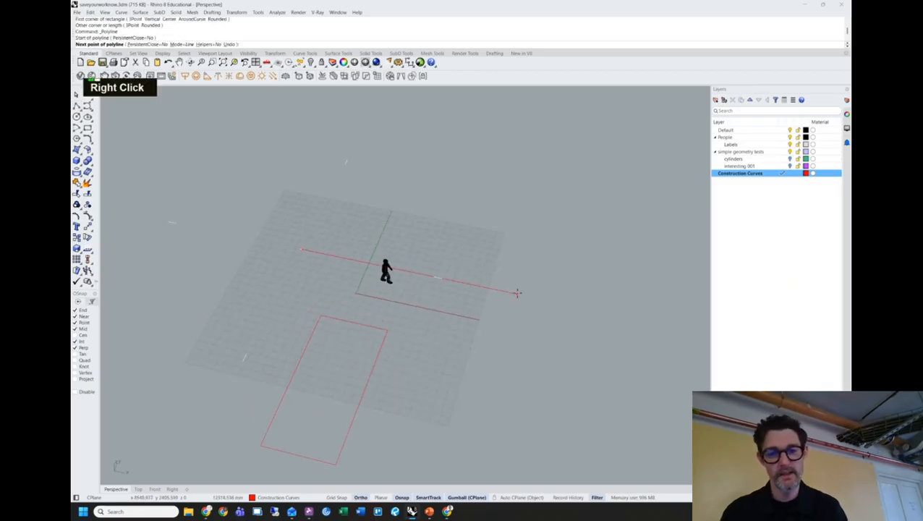
key("shift")
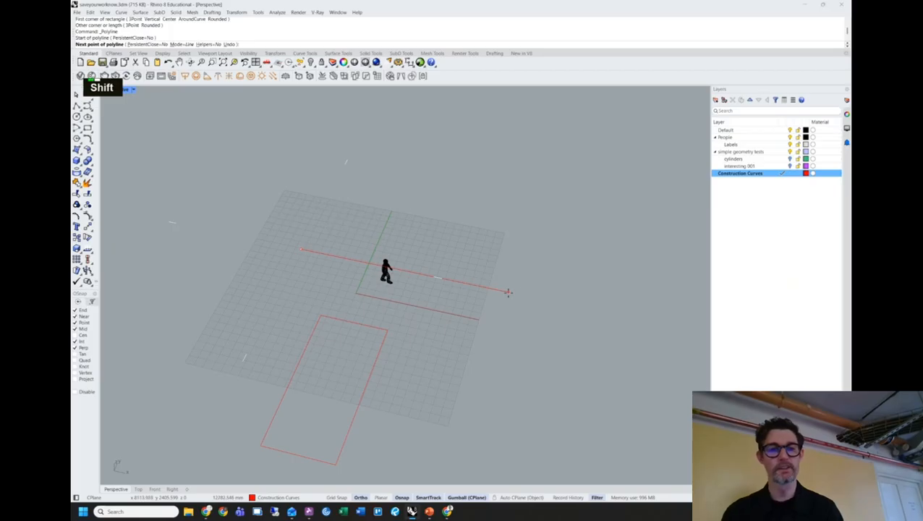
left_click(565, 305, "shift")
right_click(506, 342)
right_click_drag(501, 344, 440, 329)
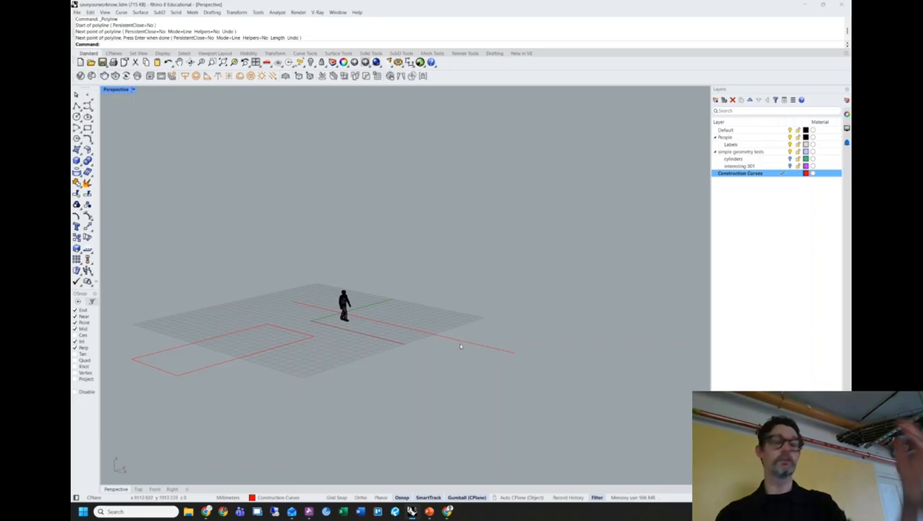
key("Return")
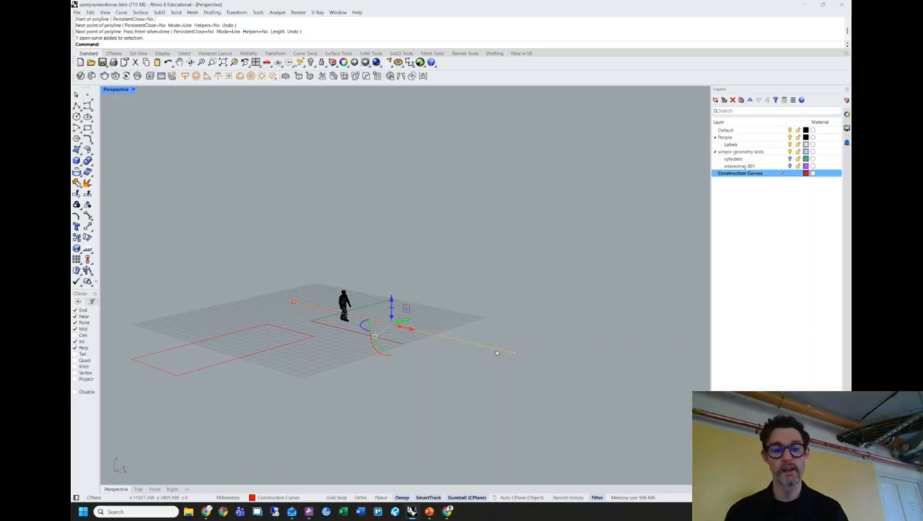
Start ExtrudeCrv with the extr alias, then cancel it.
type("extrudeCrv")
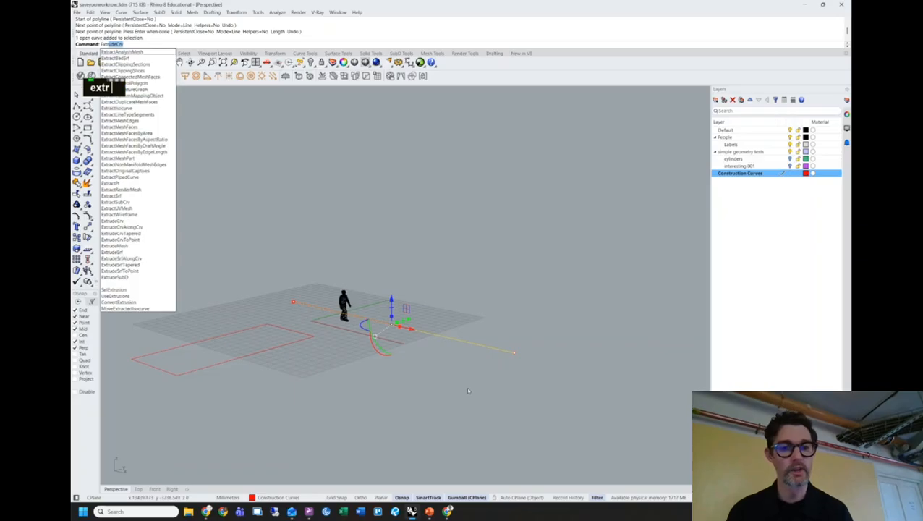
key("Return")
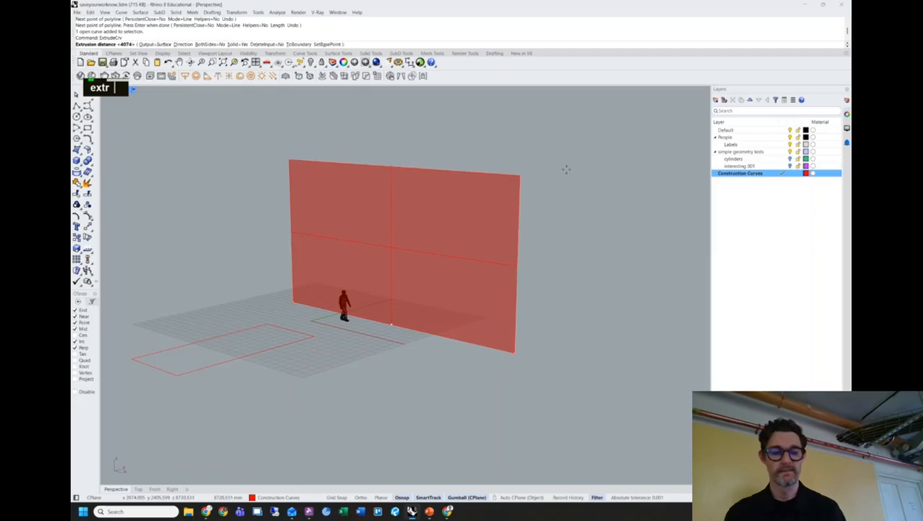
key("Escape")
Add a new layer named Surfaces.
right_click(798, 192)
left_click(783, 202)
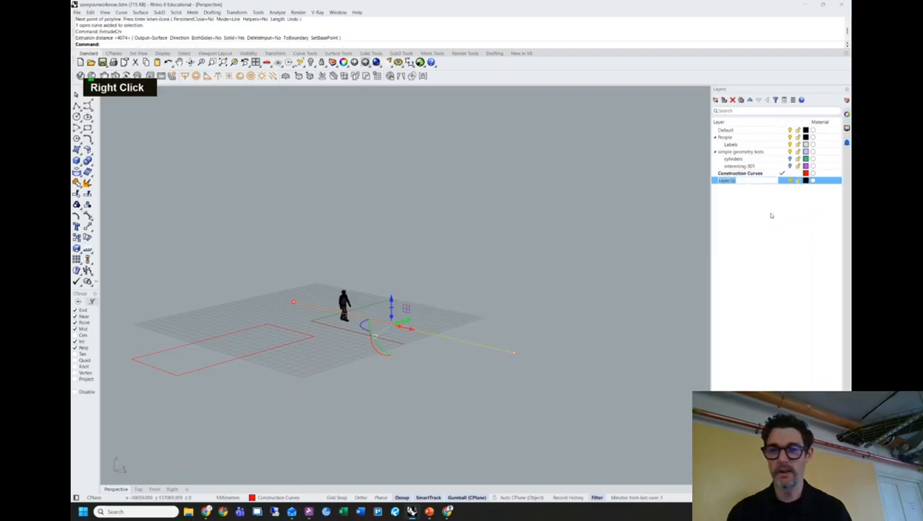
type("Surfaces")
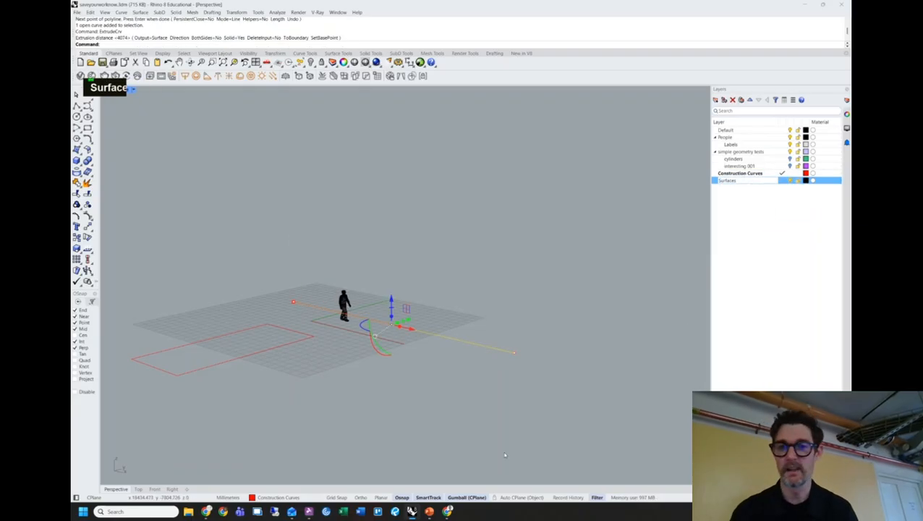
key("Return")
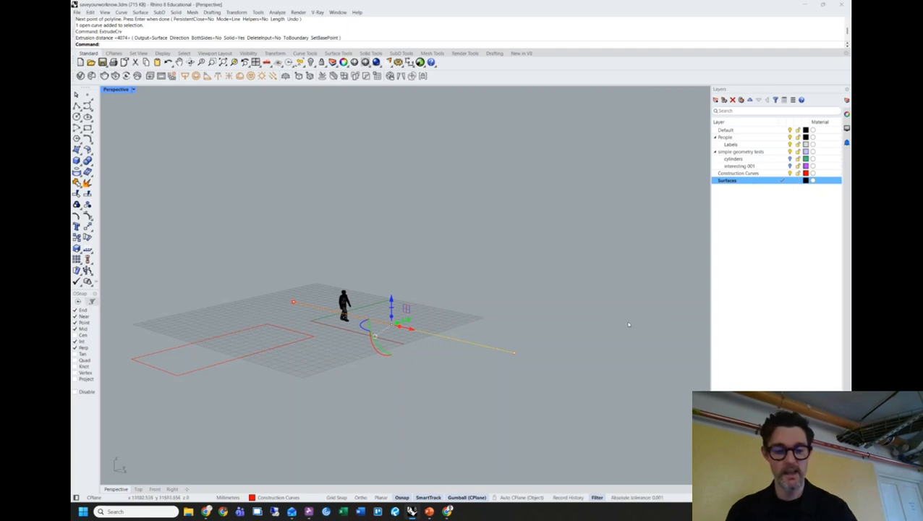
Extrude the straight line upward with ExtrudeCrv into a tall wall towering over the figure.
type("extrude")
key("Return")
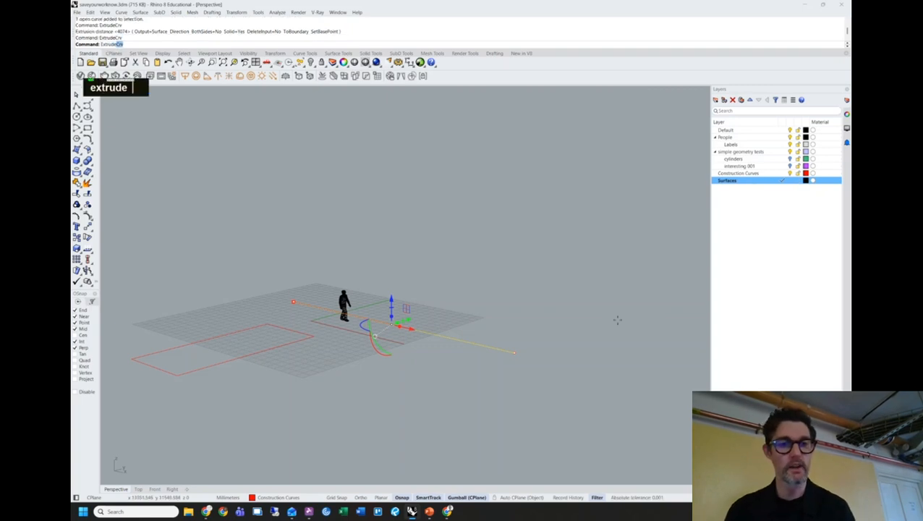
right_click_drag(516, 182, 451, 140)
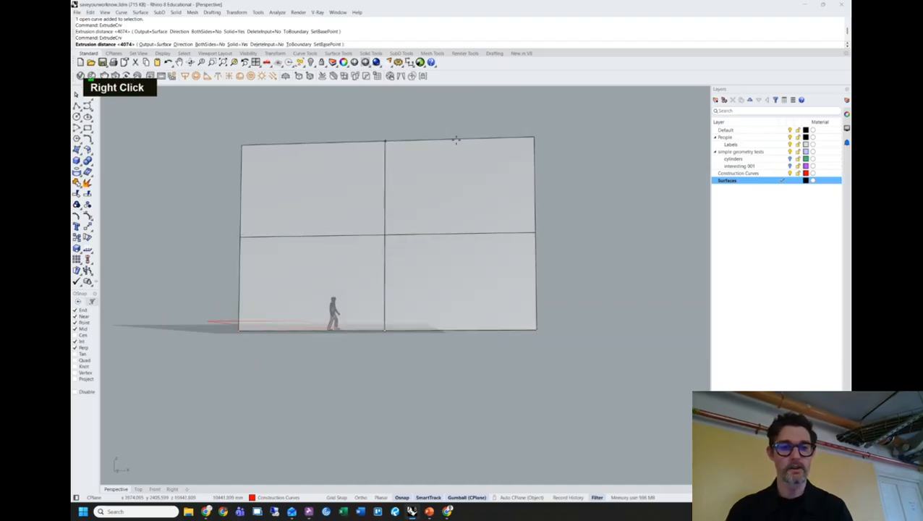
key("alt+Tab")
key("alt+Tab")
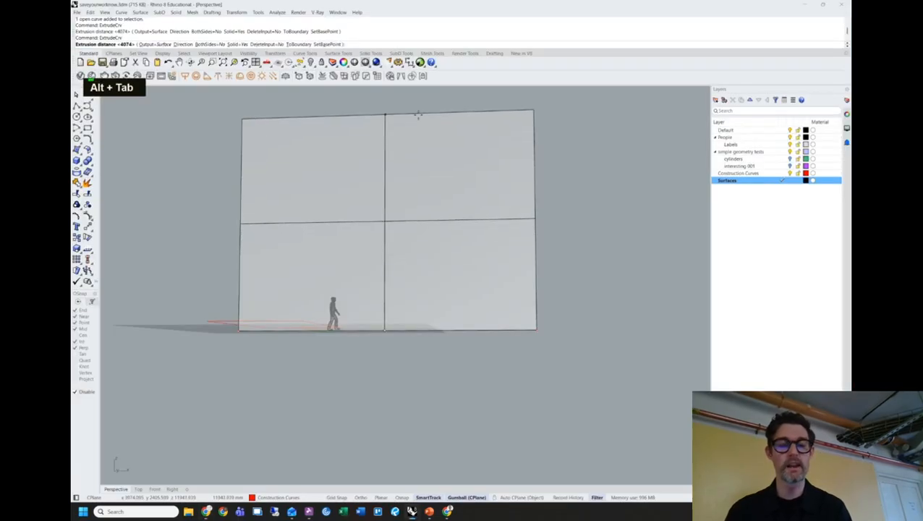
right_click_drag(420, 118, 439, 138, "shift")
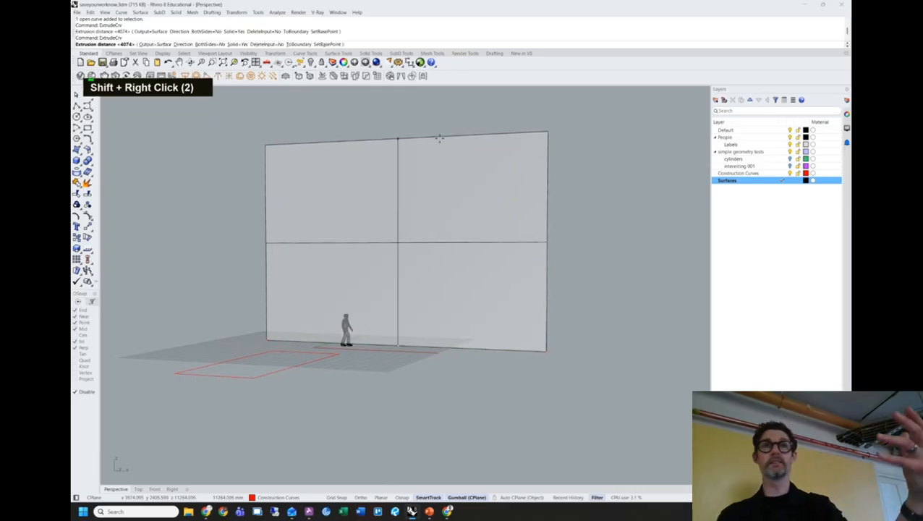
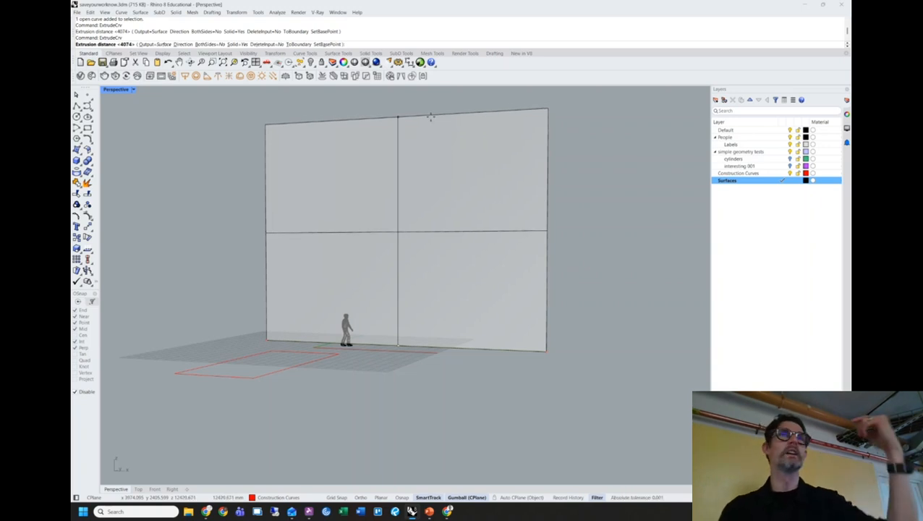
Extrude the ground line 30000 mm upward into a wall.
key("alt+Tab")
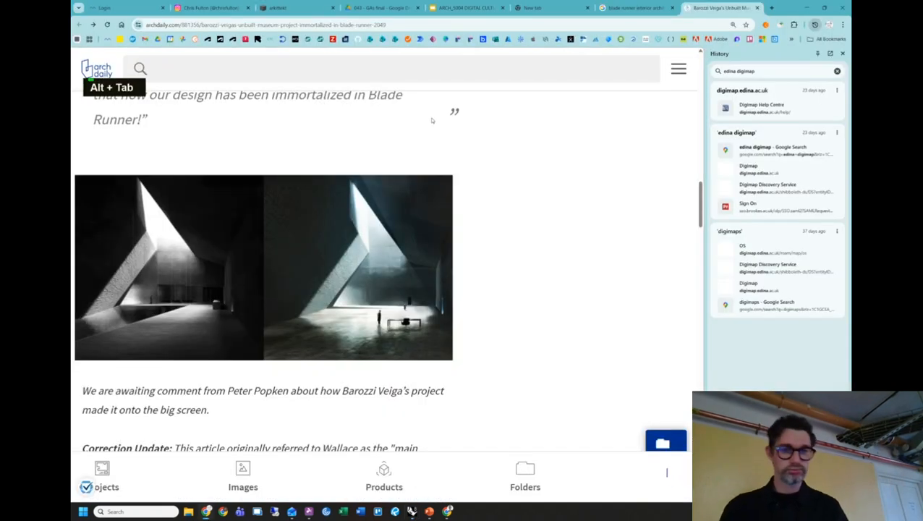
key("alt+Tab")
type("30000")
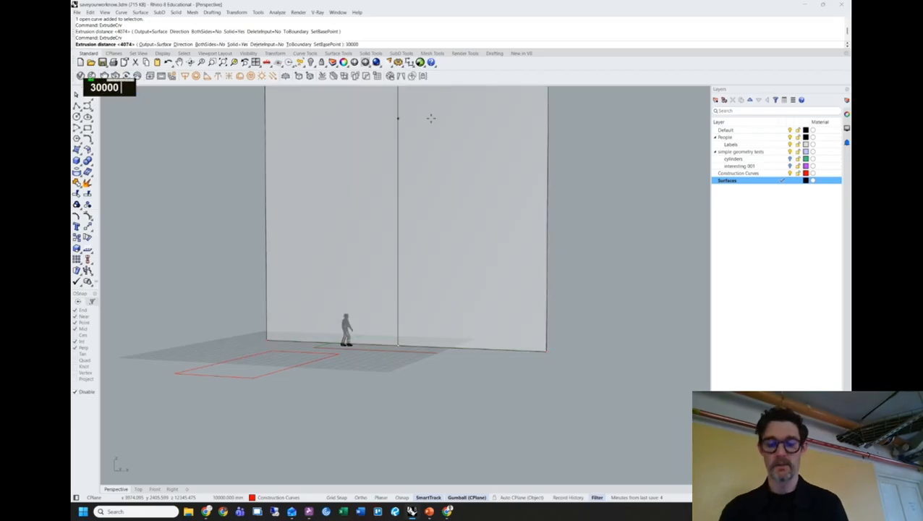
key("Return")
Delete the first 30000 mm wall surface.
right_click_drag(435, 128, 390, 281)
scroll(391, 285, "down", 8)
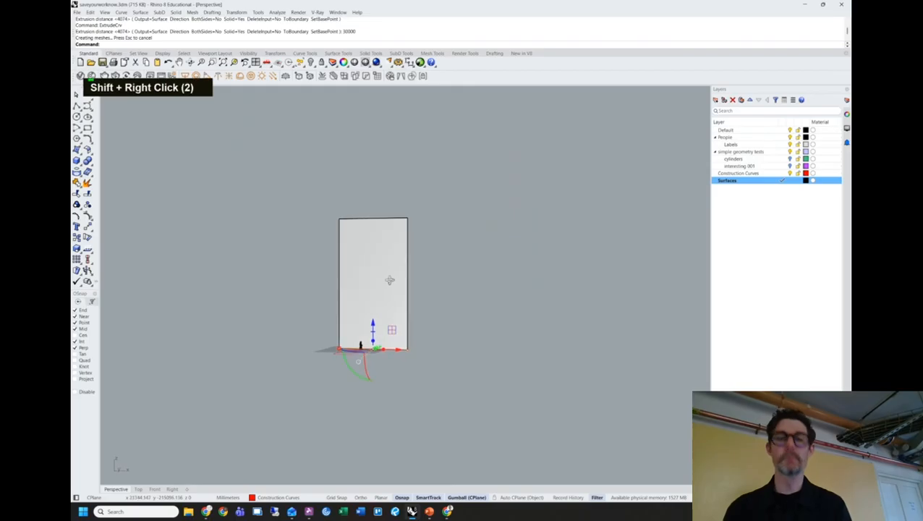
left_click(390, 262)
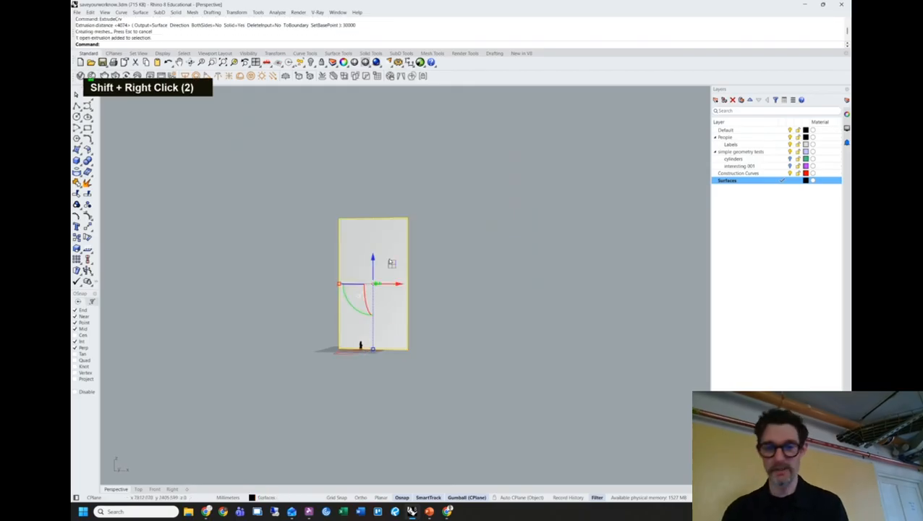
key("Delete")
right_click_drag(392, 263, 419, 324)
scroll(418, 323, "up", 5)
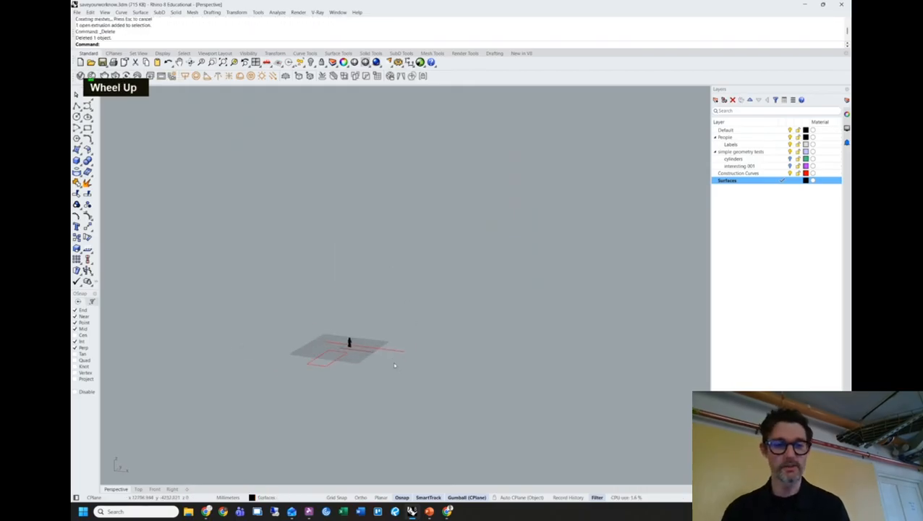
Reselect the ground line beside the figure and re-extrude it with extr at the default height.
left_click(404, 349)
type("extr")
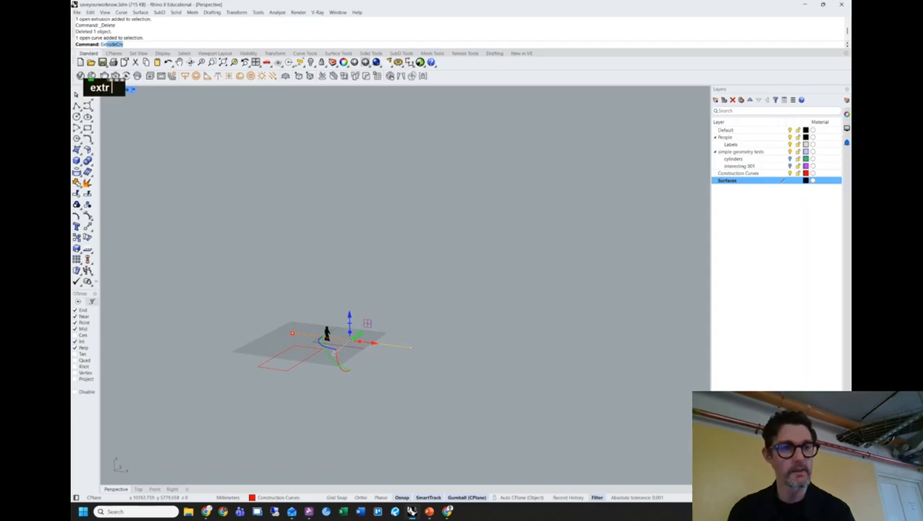
key("Return")
right_click(404, 181)
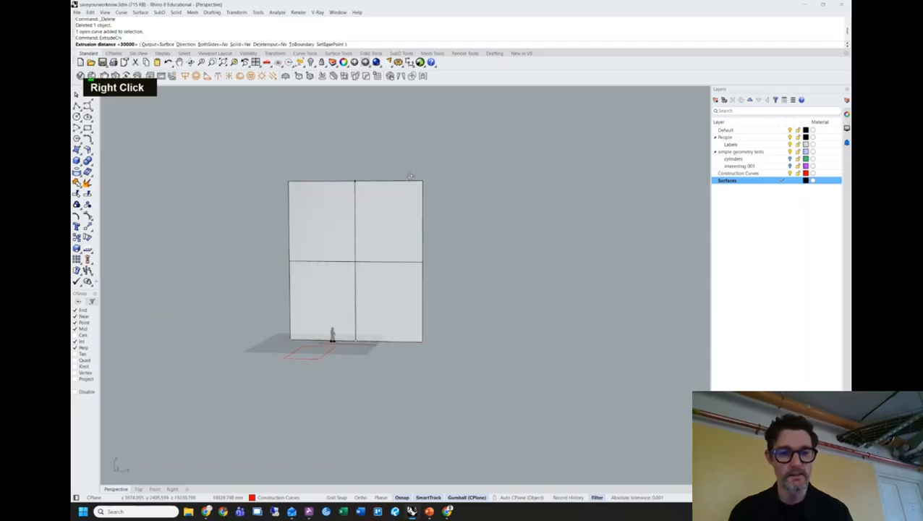
right_click_drag(444, 260, 534, 280, "shift")
scroll(487, 289, "up", 3)
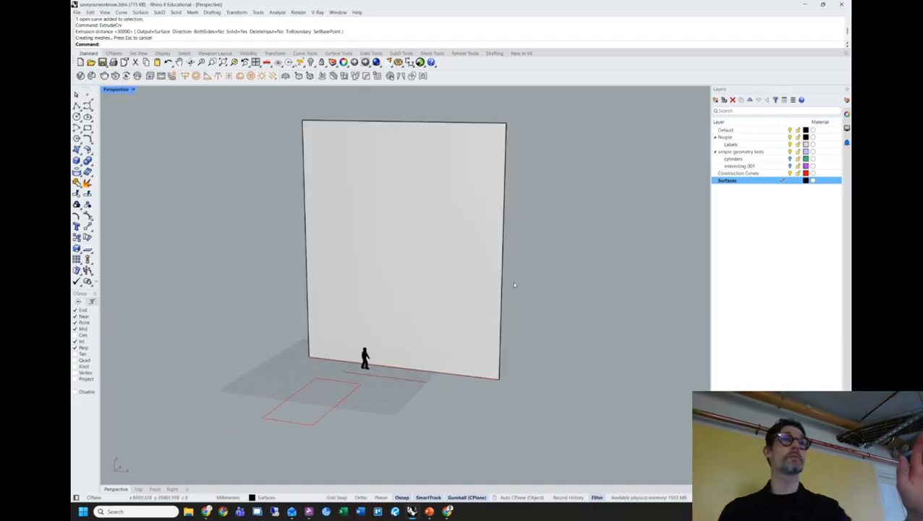
right_click_drag(532, 284, 427, 330)
scroll(427, 330, "up", 3)
right_click_drag(353, 358, 302, 314)
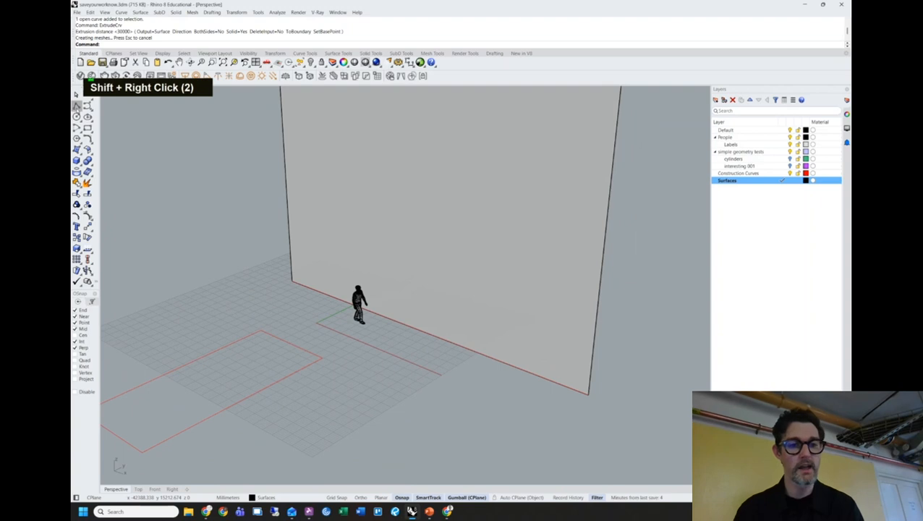
Start a polyline and make Construction Curves the current layer.
left_click(77, 106)
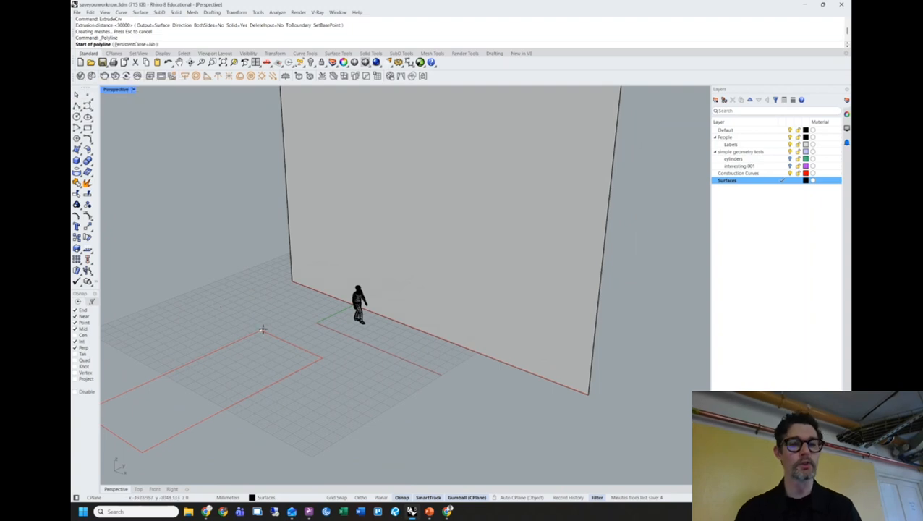
key("alt+Tab")
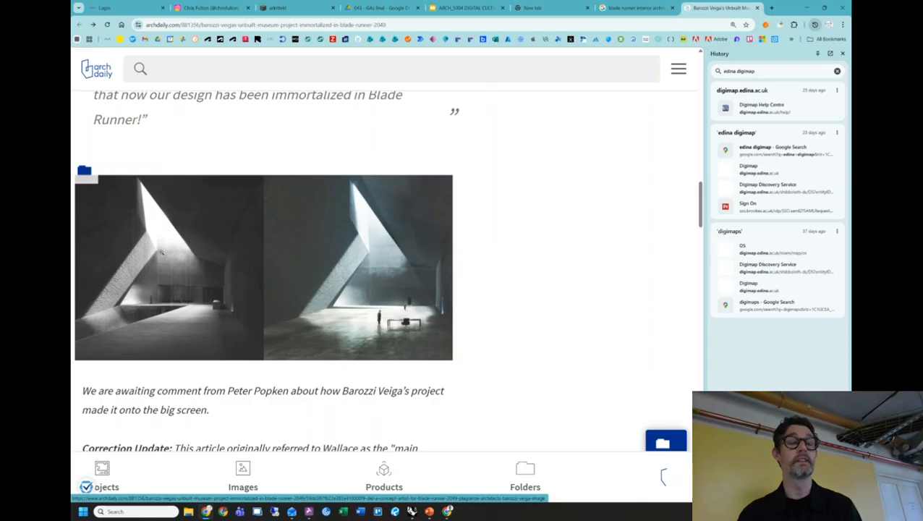
key("alt+Tab")
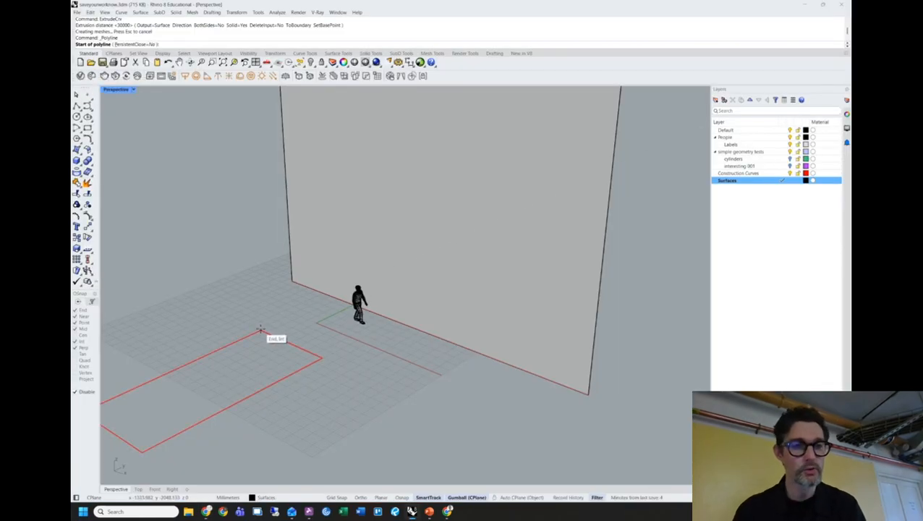
left_click(782, 173)
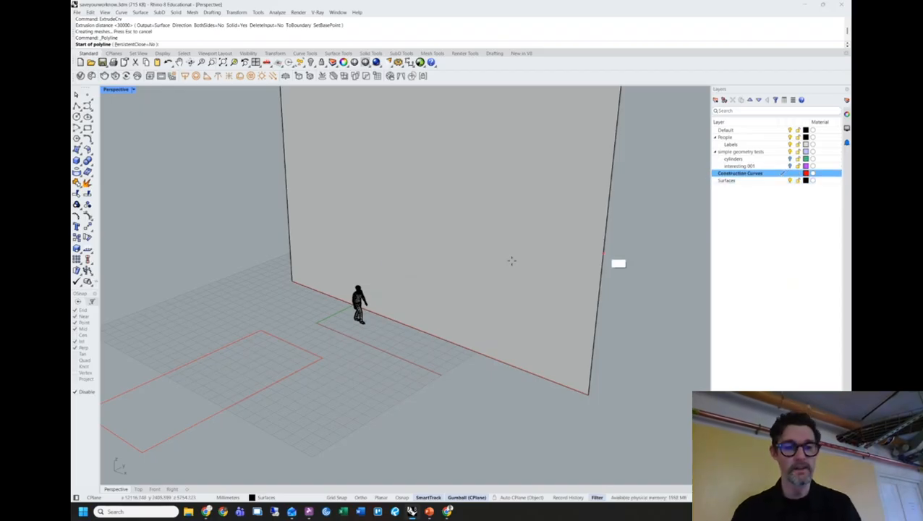
Draw the line from the red rectangle's corner to the wall's base edge.
left_click(262, 330)
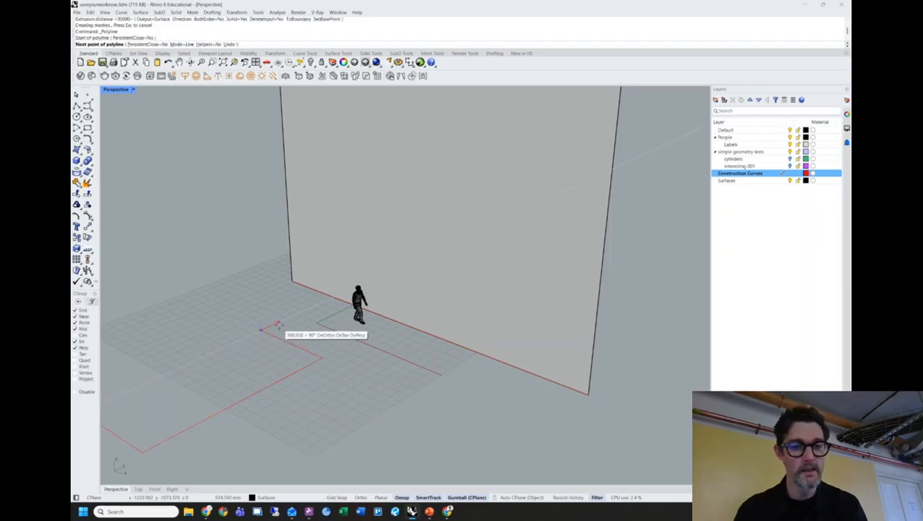
right_click_drag(301, 323, 371, 324)
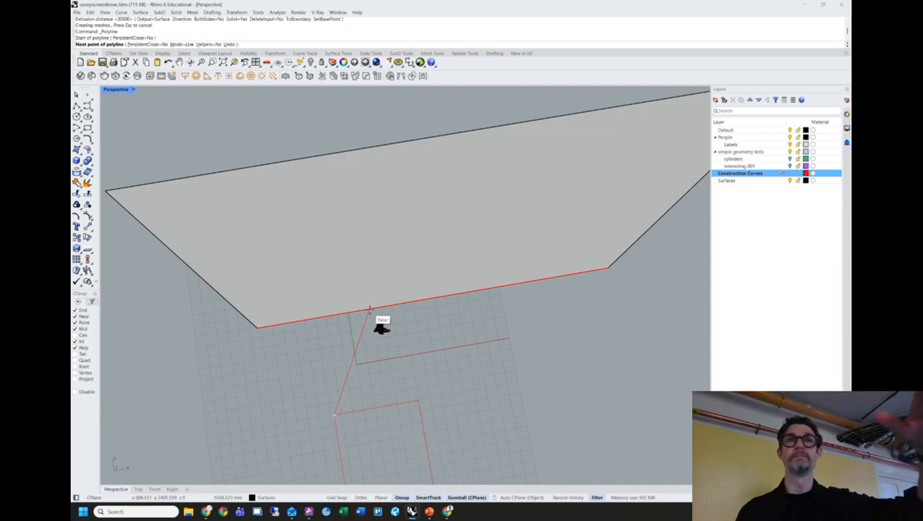
left_click(371, 310)
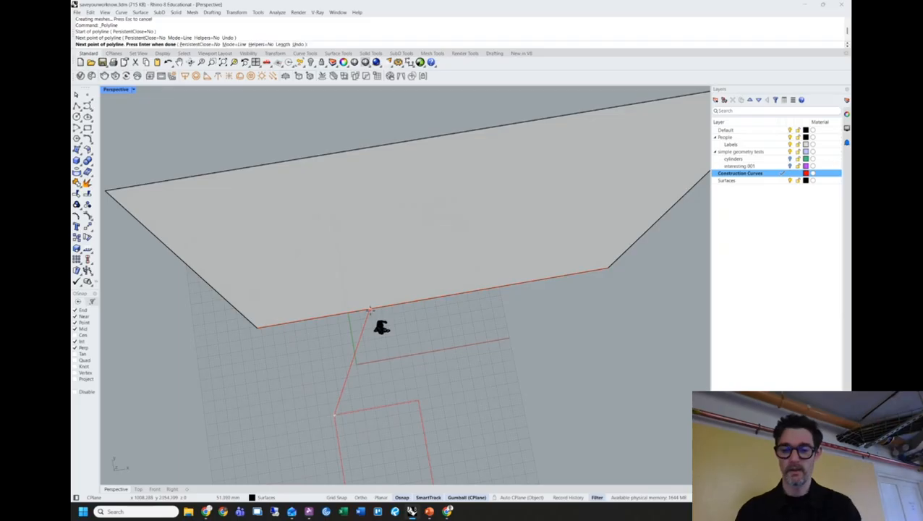
key("Return")
right_click_drag(357, 346, 388, 340)
left_click(343, 344)
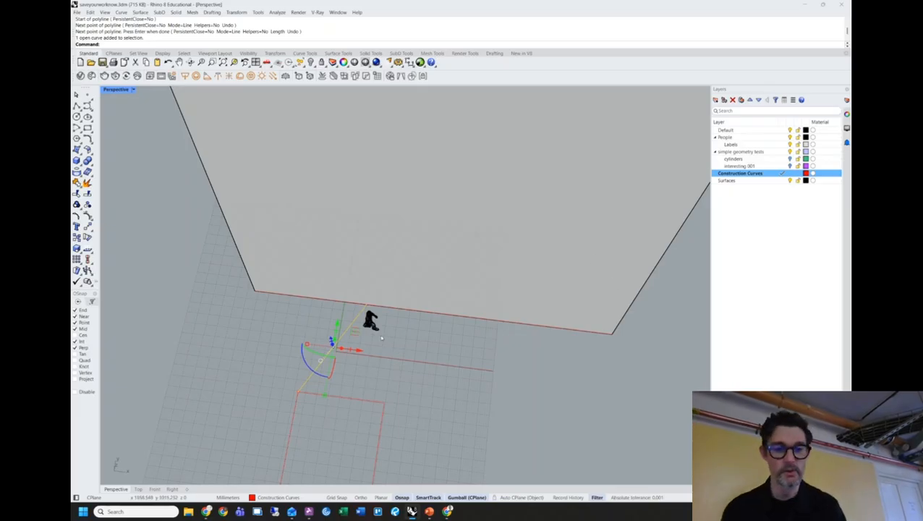
Try picking the construction line's endpoint among overlapping objects, then clear the selection.
left_click_drag(352, 312, 380, 297)
right_click_drag(397, 330, 382, 297)
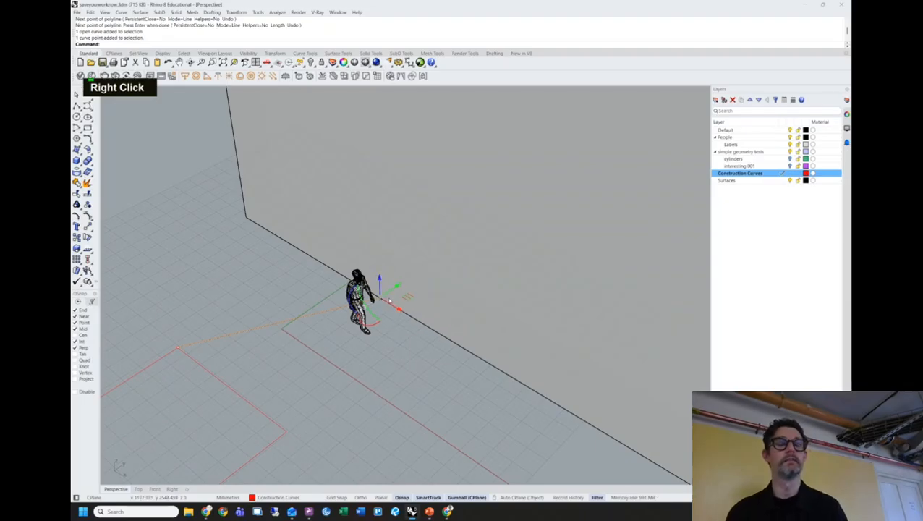
right_click_drag(389, 361, 322, 378)
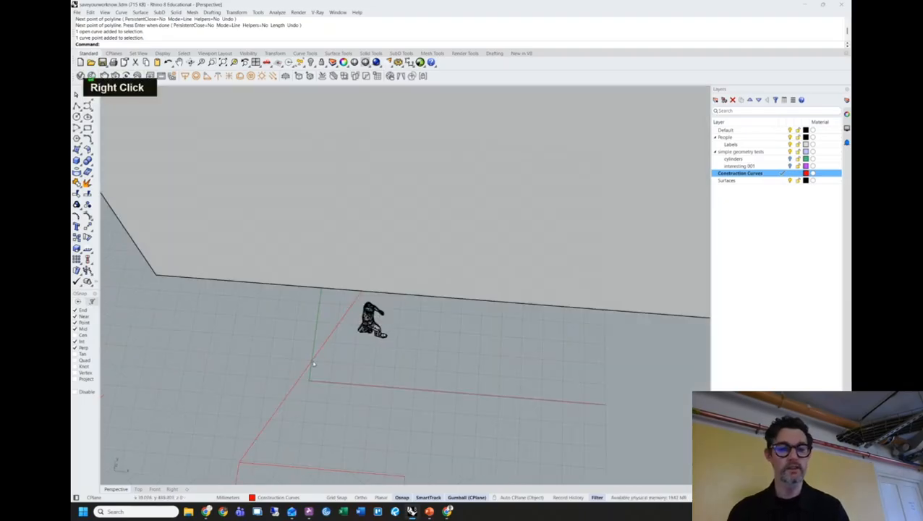
left_click(312, 363)
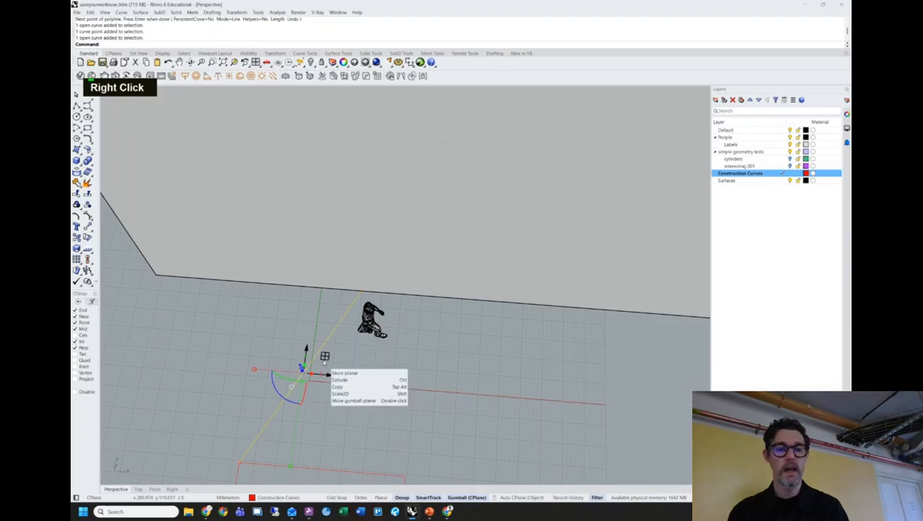
left_click(362, 293)
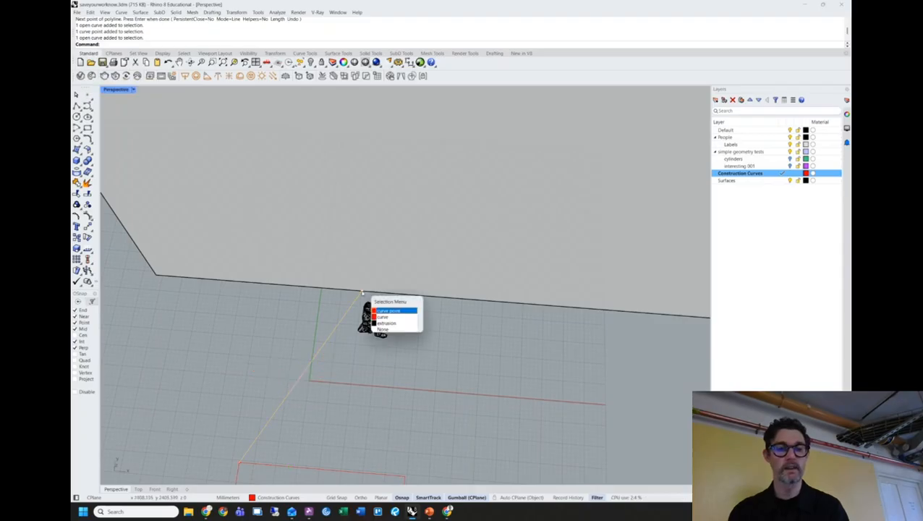
left_click(395, 311)
key("Escape")
Select the line's endpoint and drag it straight up the wall so the line slants.
left_click(313, 364)
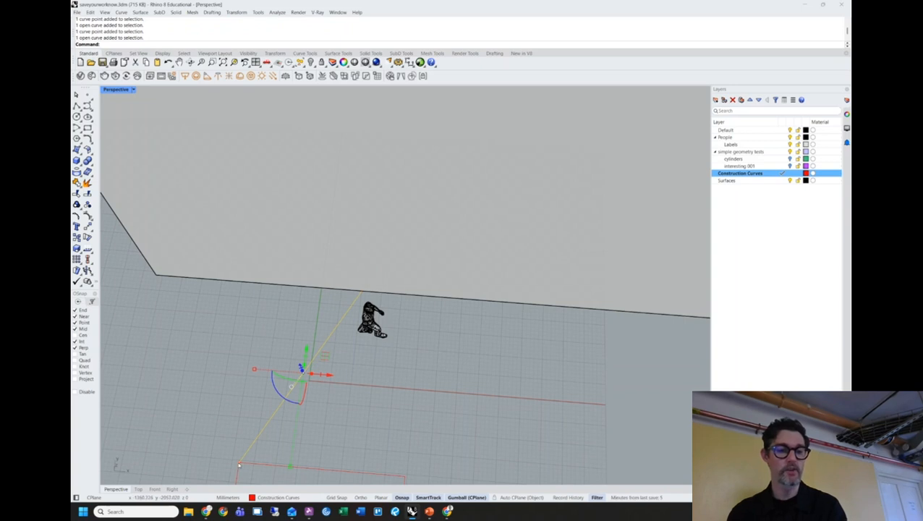
left_click(363, 293)
left_click(390, 310)
mouse_move(391, 309)
right_mouse_down()
mouse_move(391, 324)
mouse_move(379, 317)
right_mouse_up()
scroll(390, 309, "down", 5)
left_click_drag(379, 317, 395, 258)
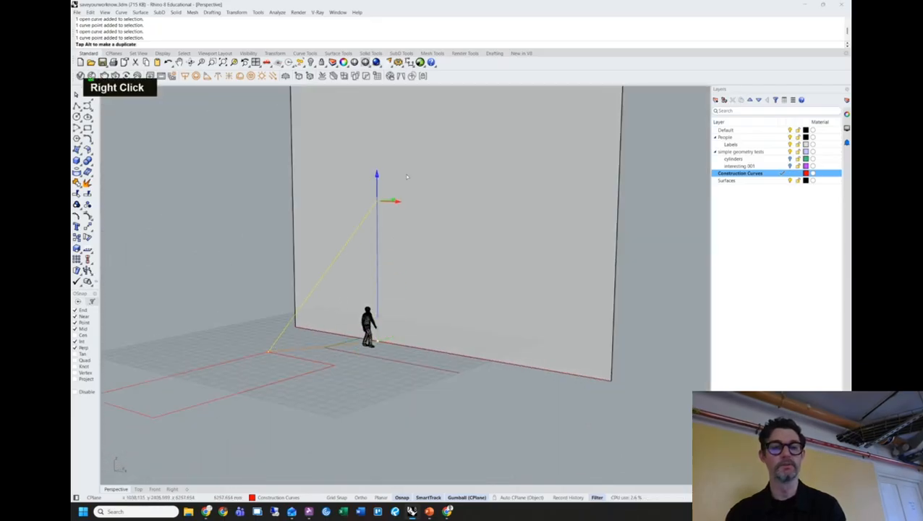
key("Escape")
Orbit around the wall and figure, then switch to the ArchDaily reference article.
right_click_drag(221, 268, 293, 325)
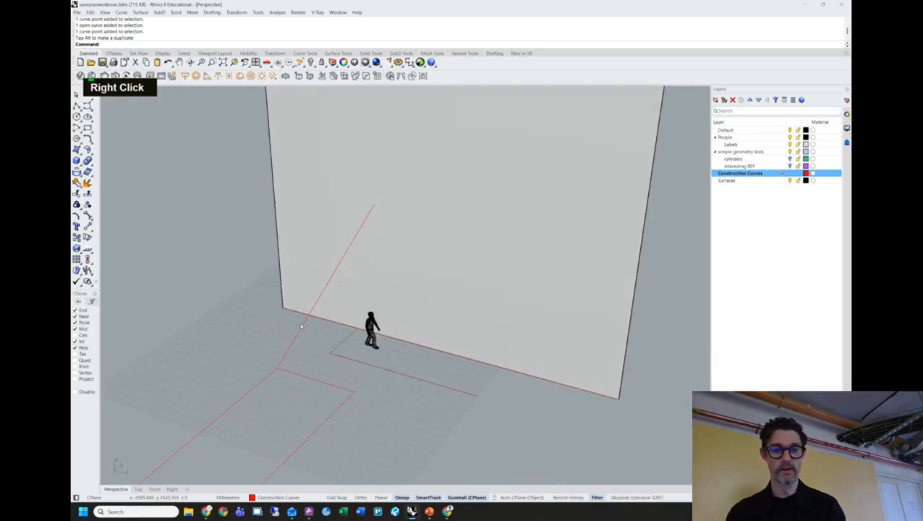
right_click_drag(353, 242, 361, 446)
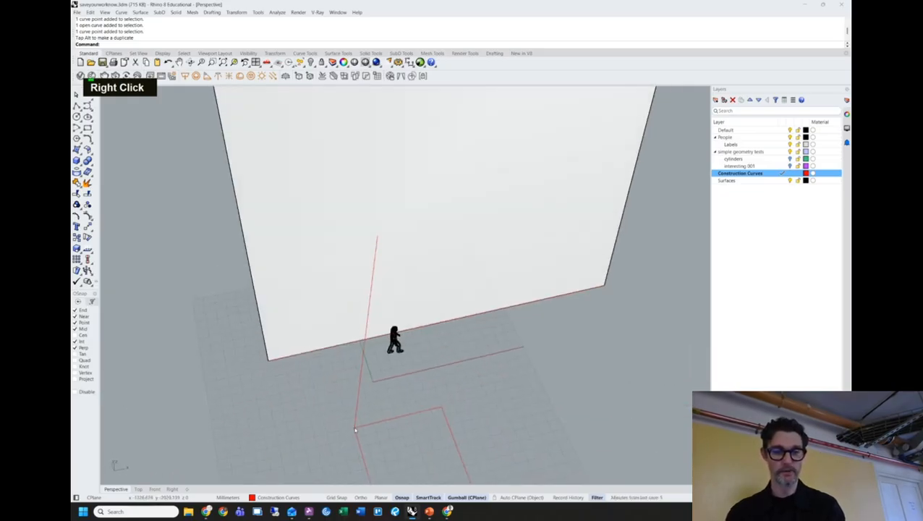
right_click_drag(425, 417, 299, 311)
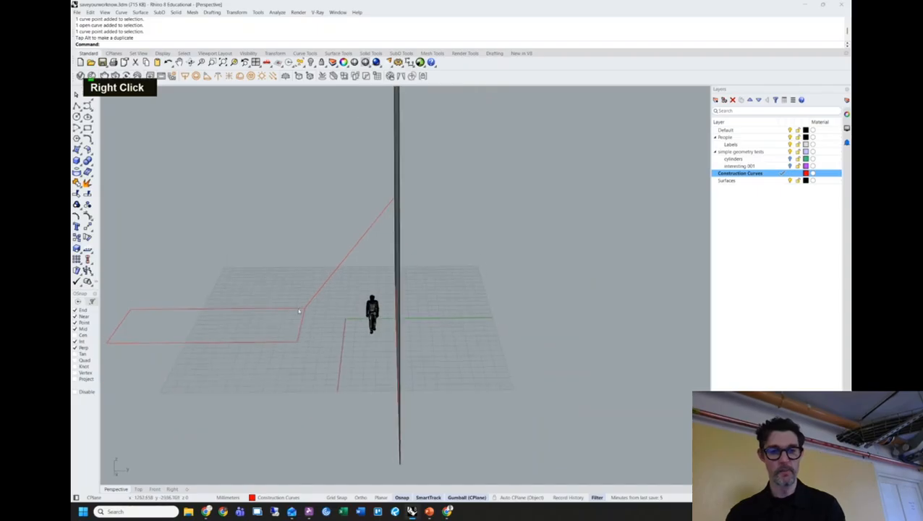
right_click_drag(398, 310, 411, 329)
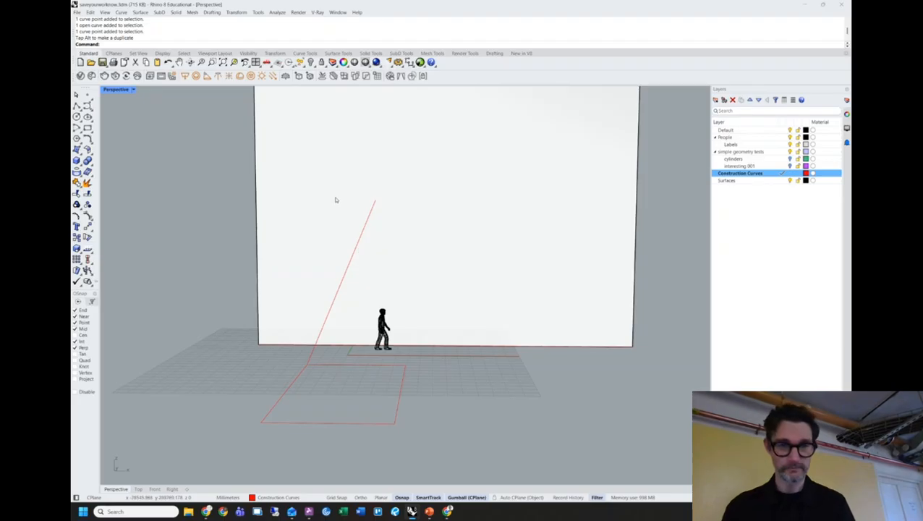
mouse_move(406, 255)
right_mouse_down()
mouse_move(426, 254)
mouse_move(398, 259)
right_mouse_up()
key("alt+Tab")
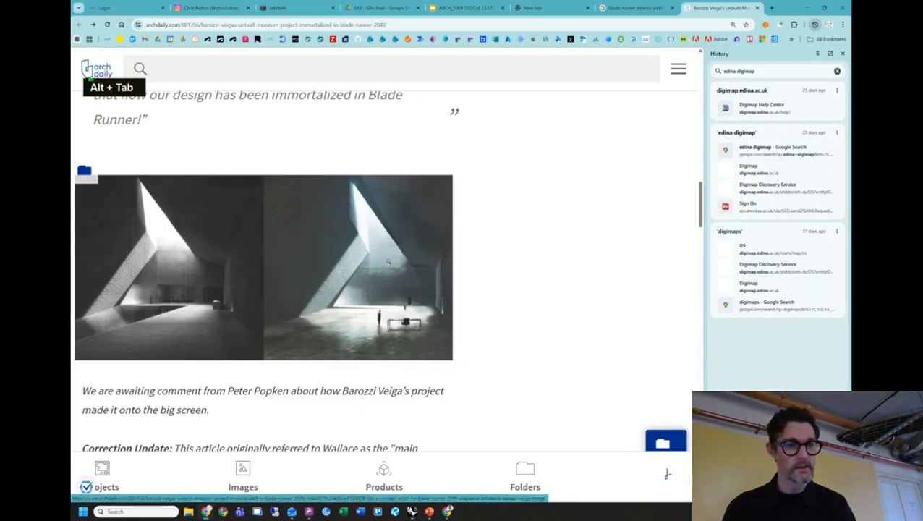
key("alt+Tab")
key("alt+Tab")
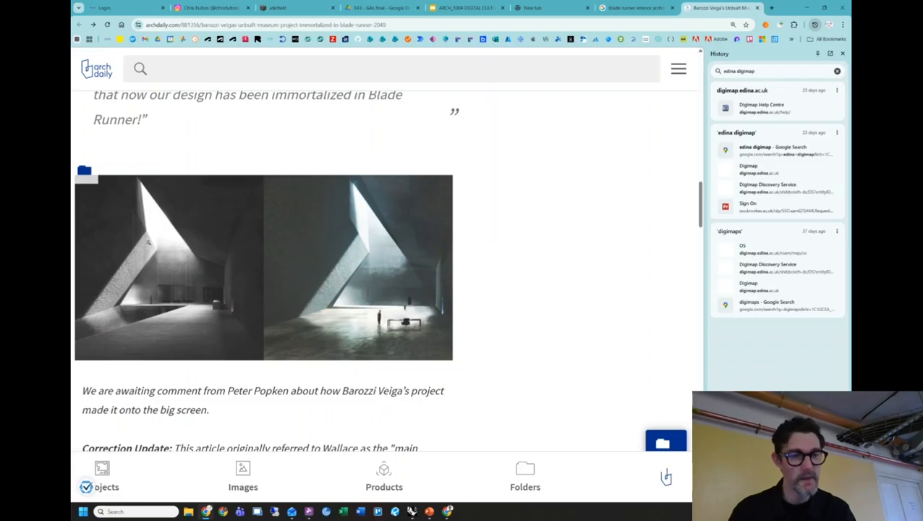
key("alt+Tab")
Draw a polyline from the wall base to a point up the wall face.
right_click(408, 264)
scroll(420, 302, "down", 3)
right_click_drag(421, 302, 425, 337)
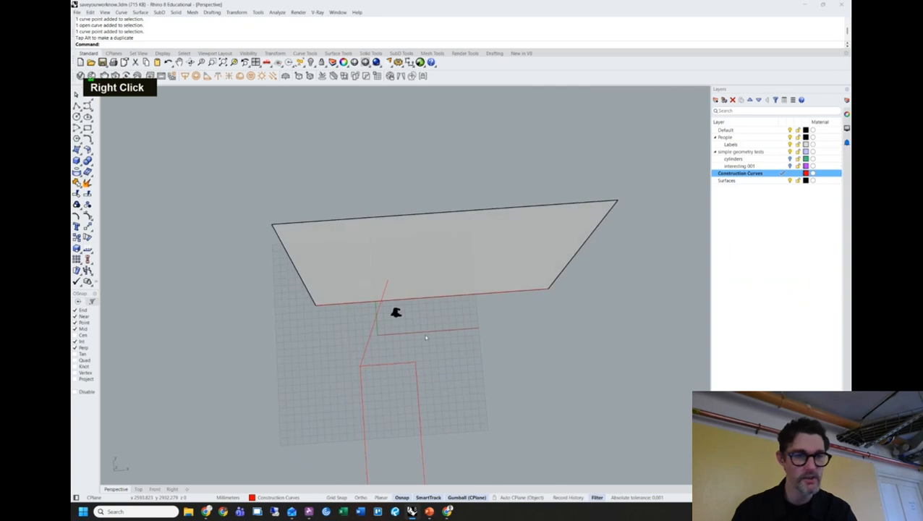
right_click(445, 264)
right_click_drag(446, 263, 429, 260)
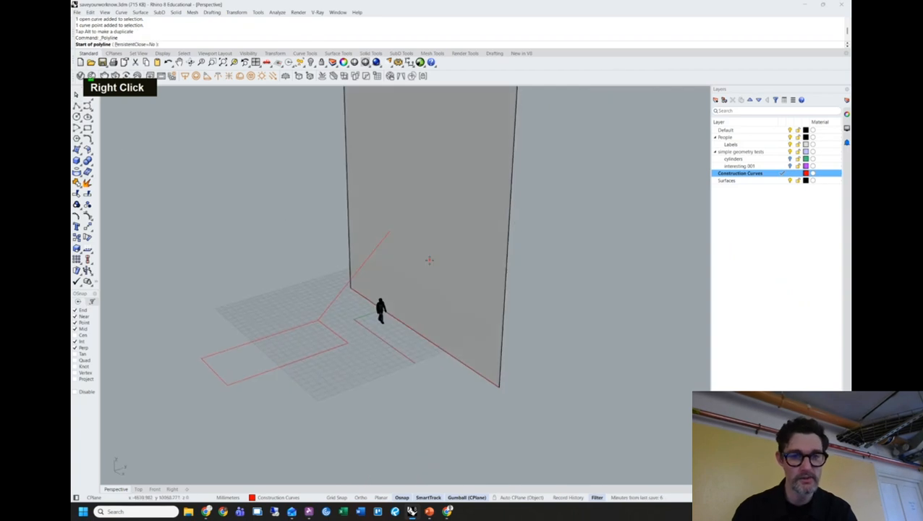
left_click(390, 231)
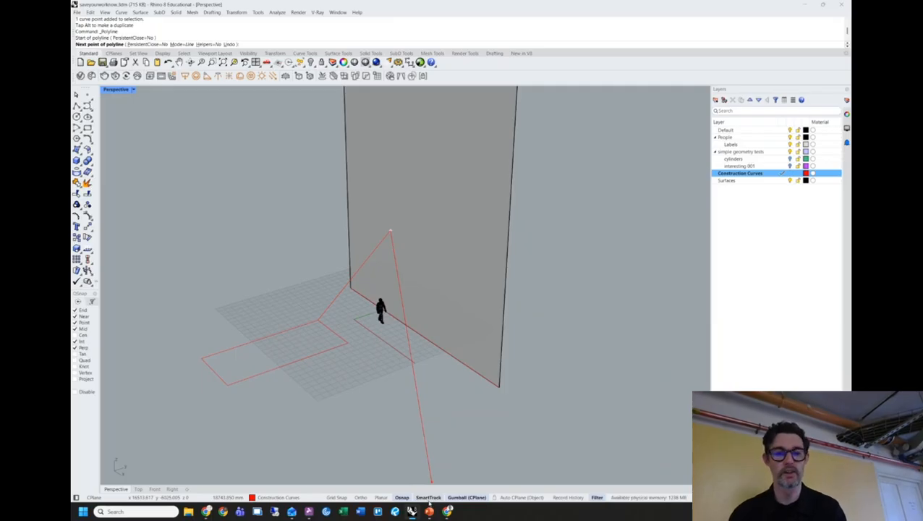
right_click_drag(289, 257, 246, 275)
left_click(247, 282)
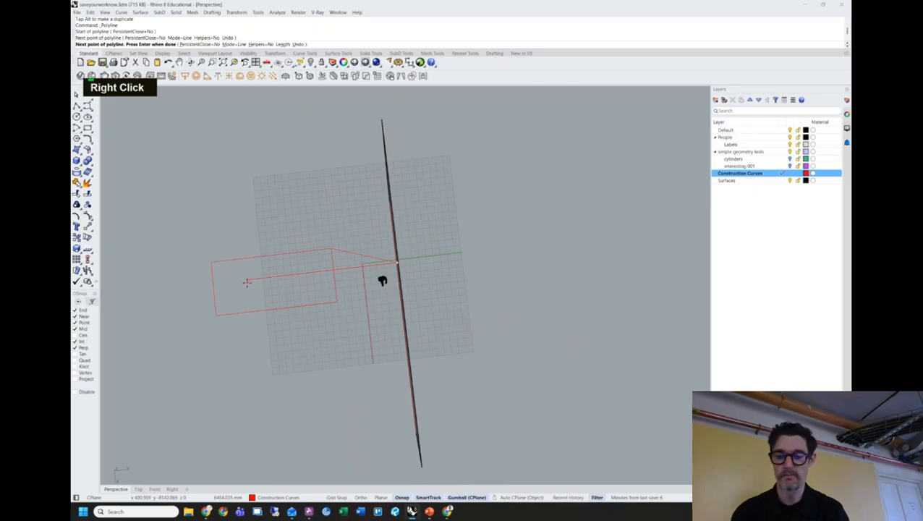
key("Return")
Look down on the wall and ground curves, checking the ArchDaily reference briefly.
right_click_drag(249, 282, 438, 297)
scroll(381, 280, "up", 3)
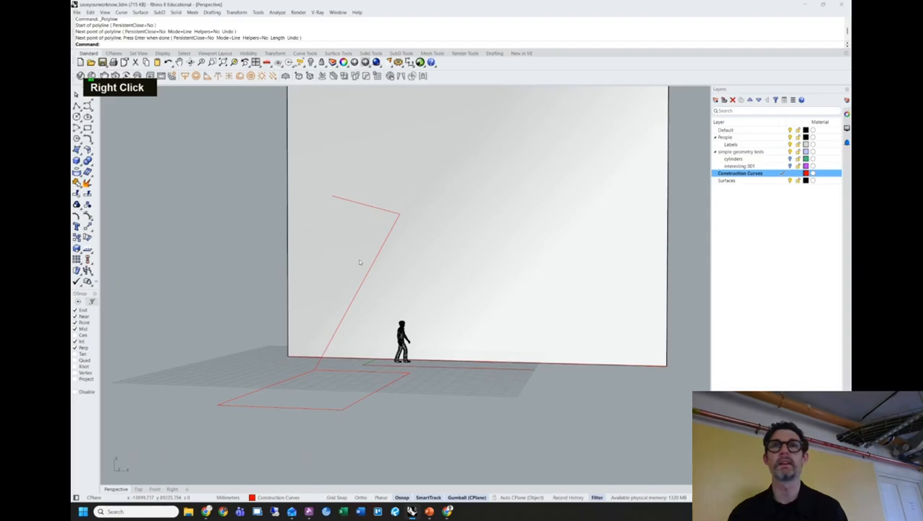
right_click_drag(383, 250, 409, 259)
key("alt+Tab")
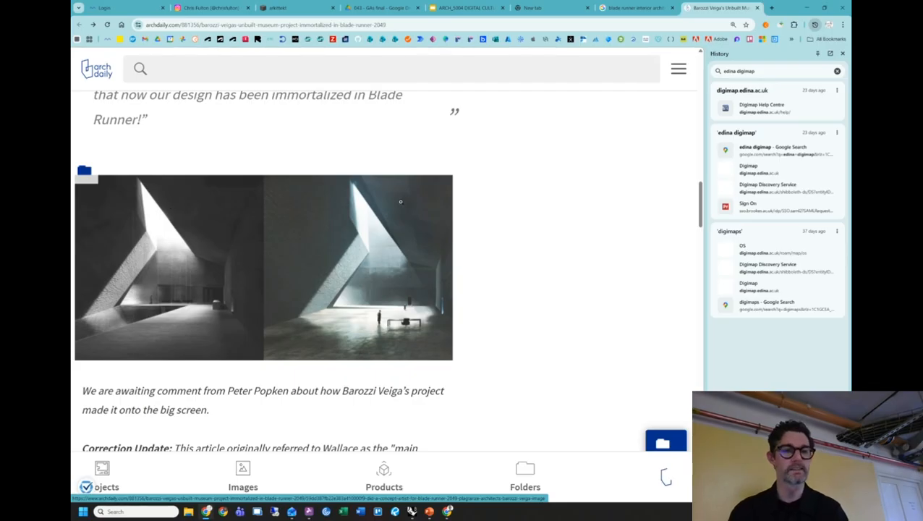
key("alt+Tab")
mouse_move(405, 225)
right_mouse_down()
mouse_move(400, 204)
mouse_move(389, 255)
mouse_move(403, 239)
right_mouse_up()
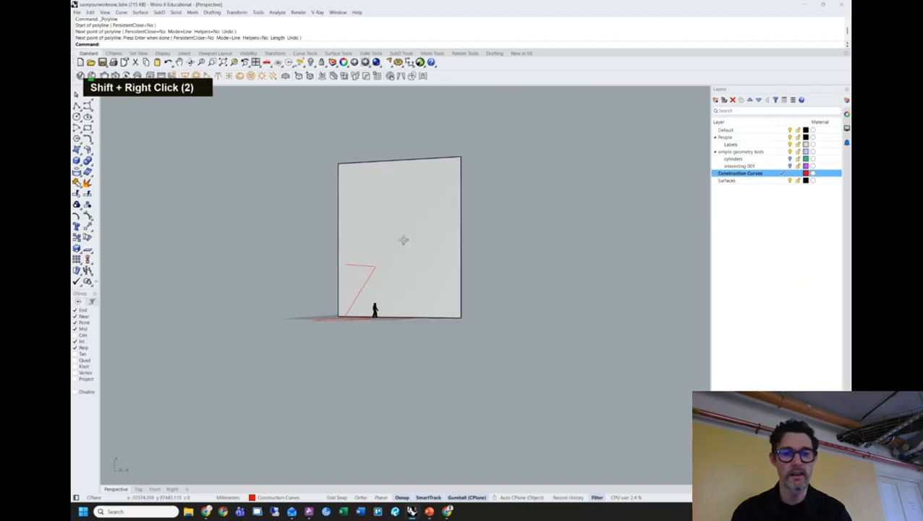
Copy the short angled line straight up, higher on the wall.
left_click(362, 268)
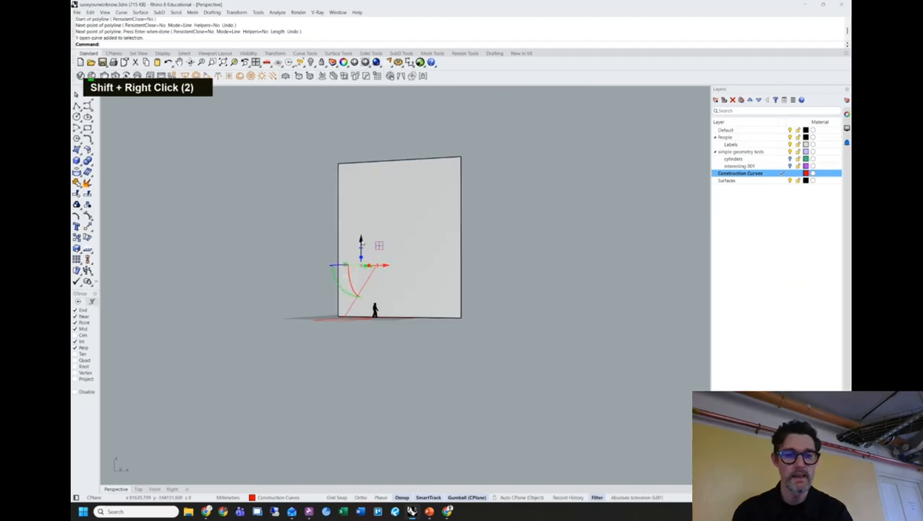
left_click_drag(361, 243, 363, 236)
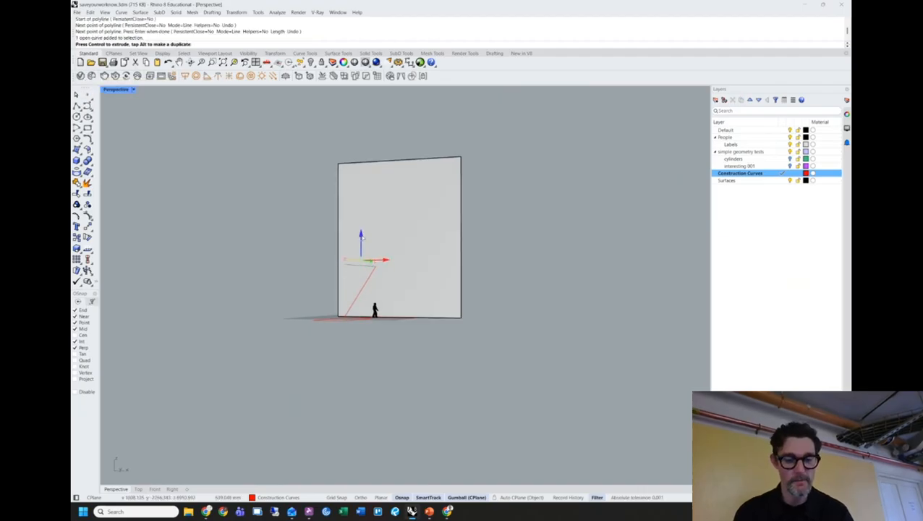
key("alt")
left_click_drag(364, 237, 361, 165)
left_click(488, 210)
right_click_drag(489, 210, 504, 201)
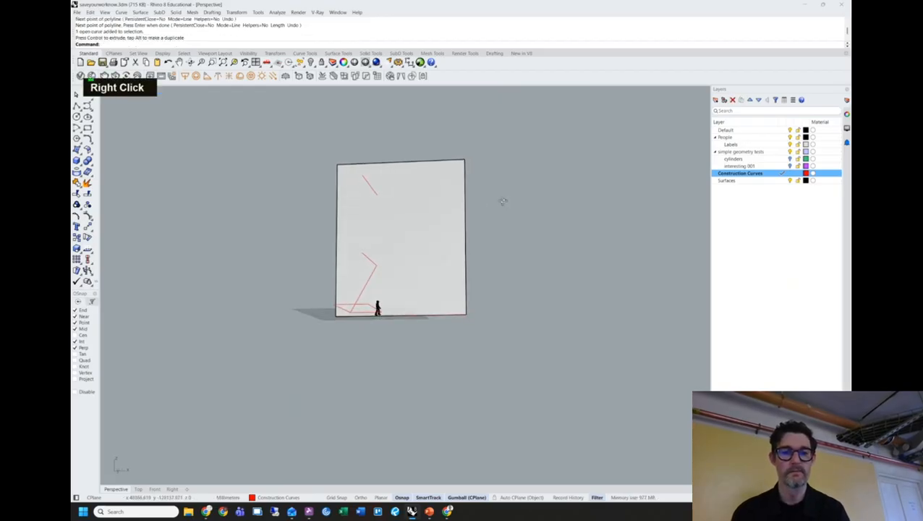
scroll(398, 220, "up", 4)
right_click_drag(398, 219, 406, 220)
right_click_drag(379, 251, 381, 243)
Copy the zigzag's short upper segment sideways to the right.
key("alt")
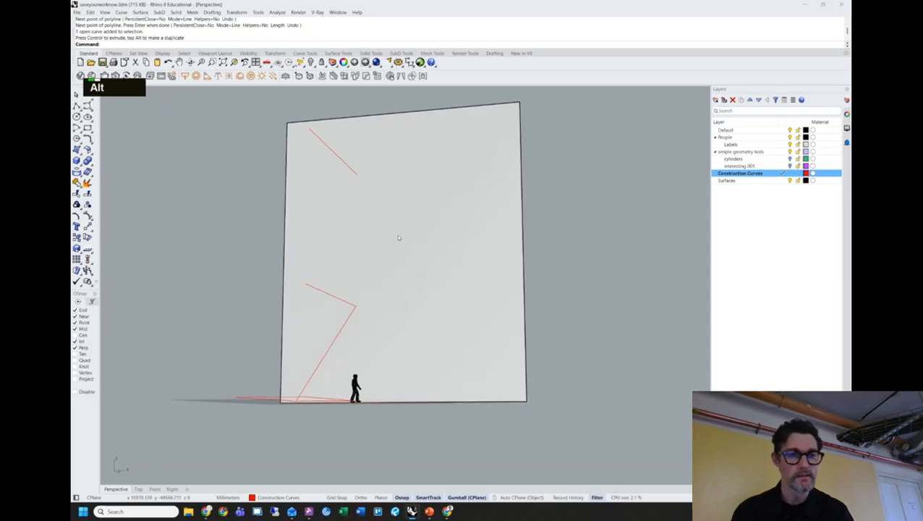
key("alt+Tab")
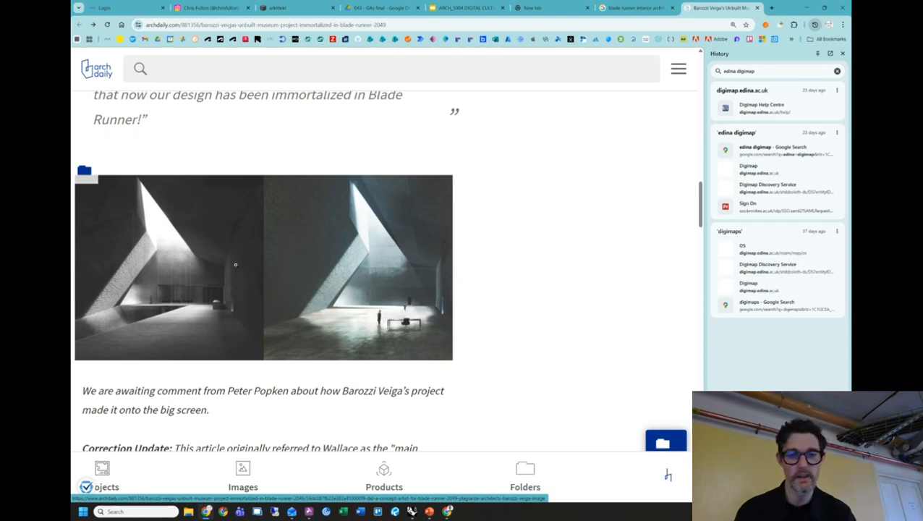
key("alt+Tab")
right_click_drag(441, 282, 434, 305)
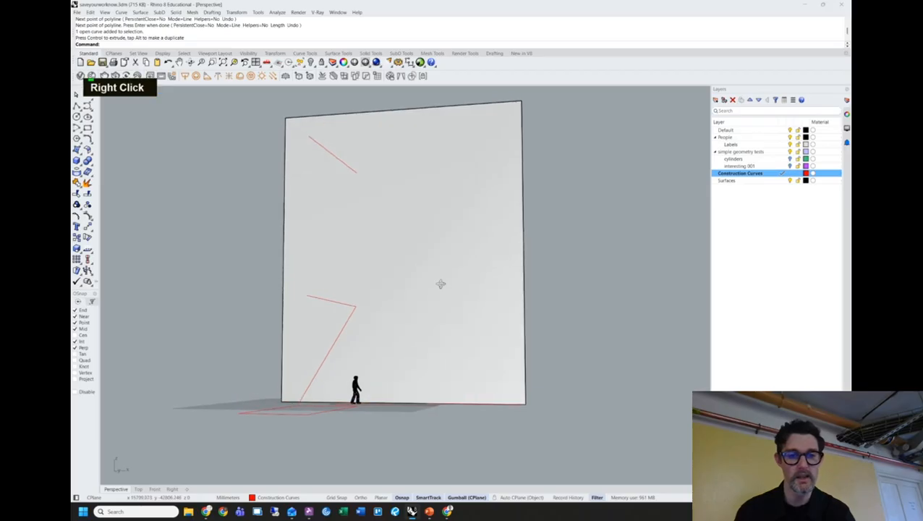
left_click(351, 306)
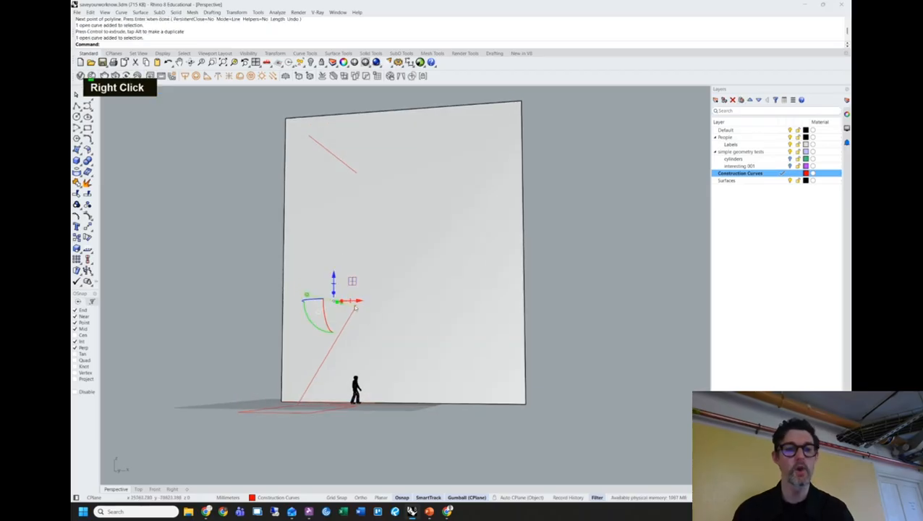
left_click_drag(360, 301, 430, 293)
key("alt")
right_click_drag(566, 305, 570, 303)
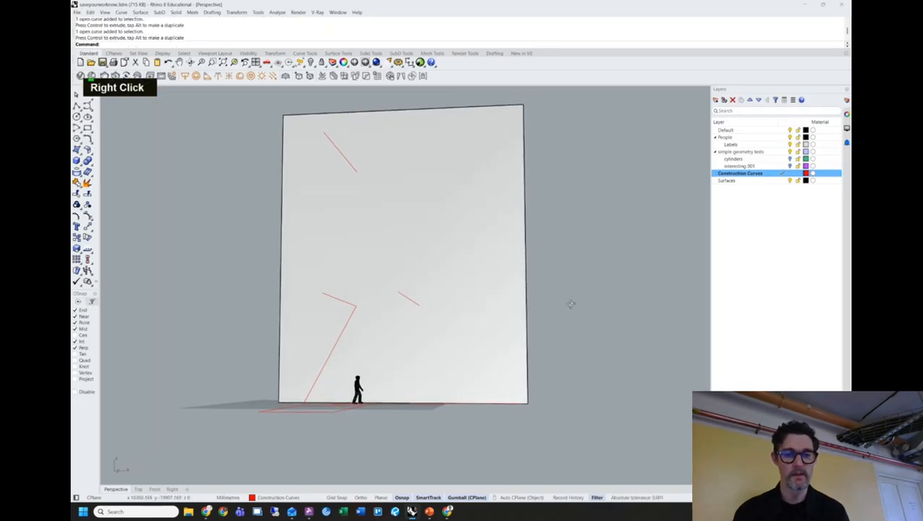
Shift a construction curve's right end point slightly to the left.
key("alt+Tab")
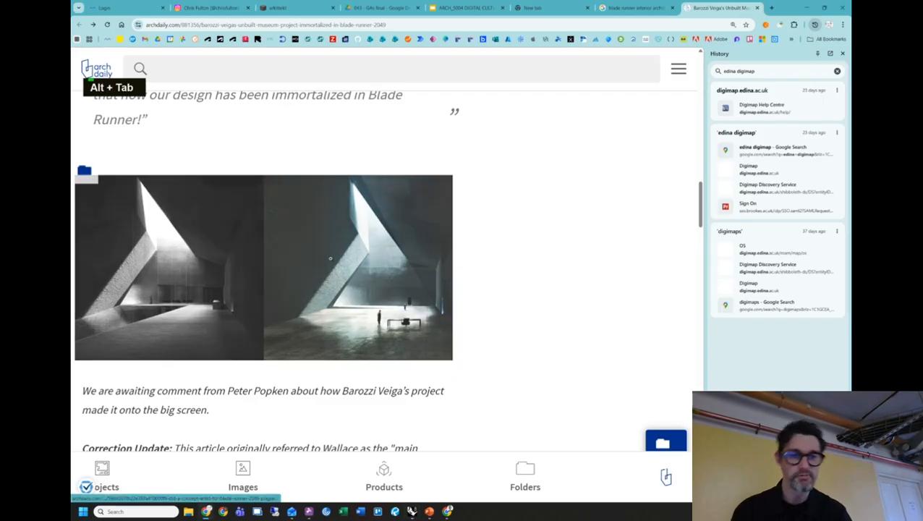
key("alt+Tab")
right_click_drag(511, 270, 456, 276)
scroll(462, 336, "down", 5)
left_click(415, 316)
scroll(426, 318, "up", 6)
left_click_drag(396, 298, 462, 295)
left_click(475, 229)
Select the short red line on the wall and drag a copy to the right.
right_click_drag(512, 293, 471, 267)
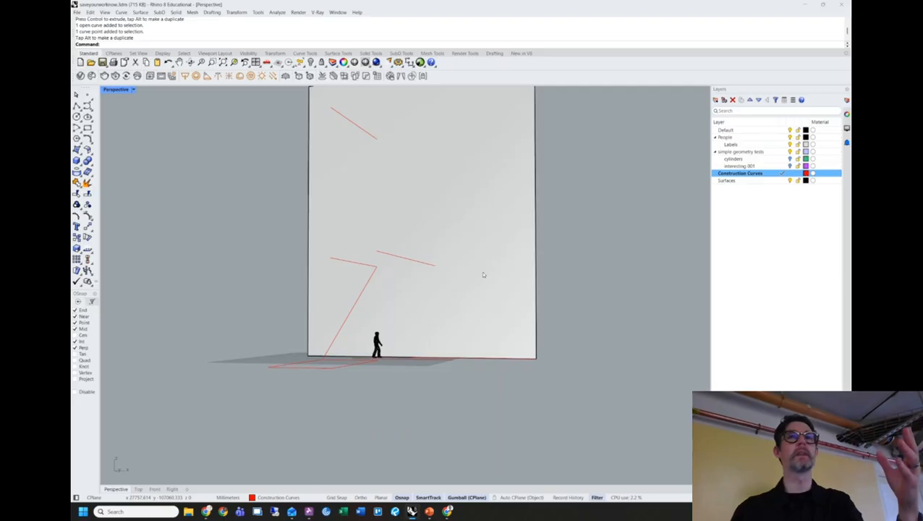
right_click_drag(484, 274, 425, 277)
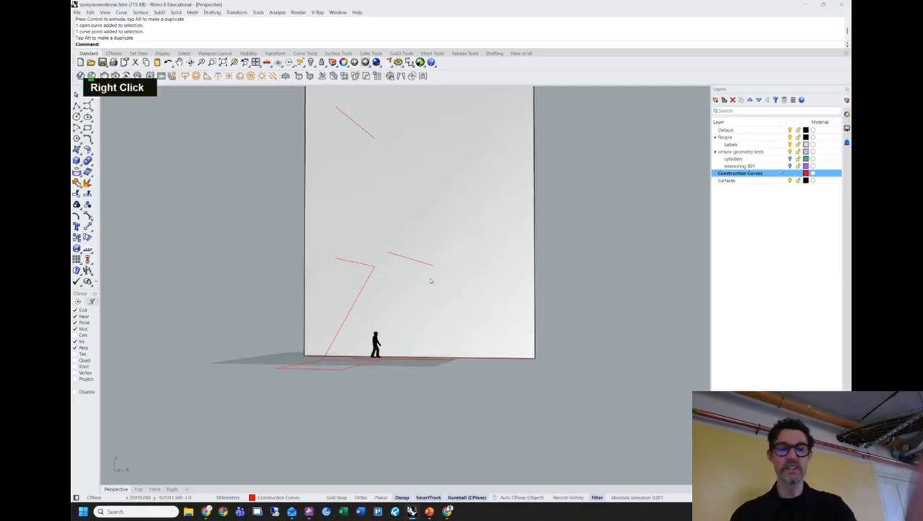
right_click_drag(433, 257, 448, 270)
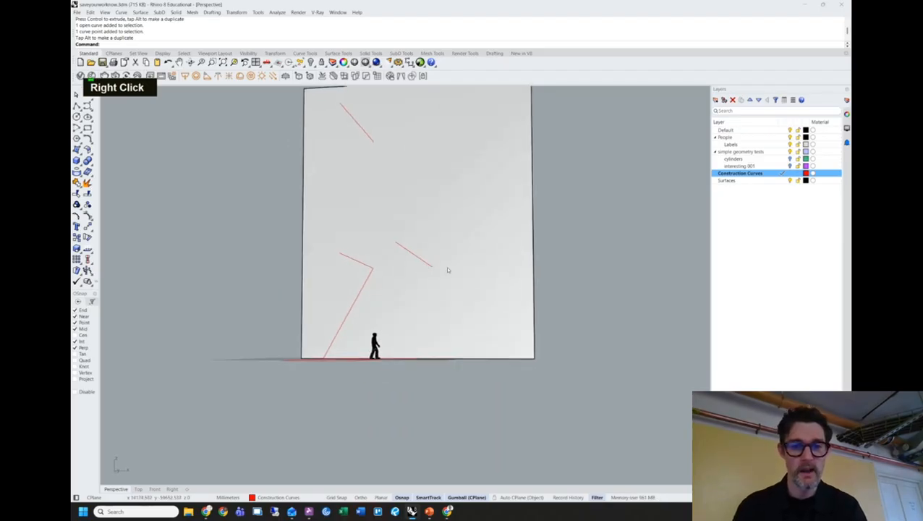
left_click(427, 265)
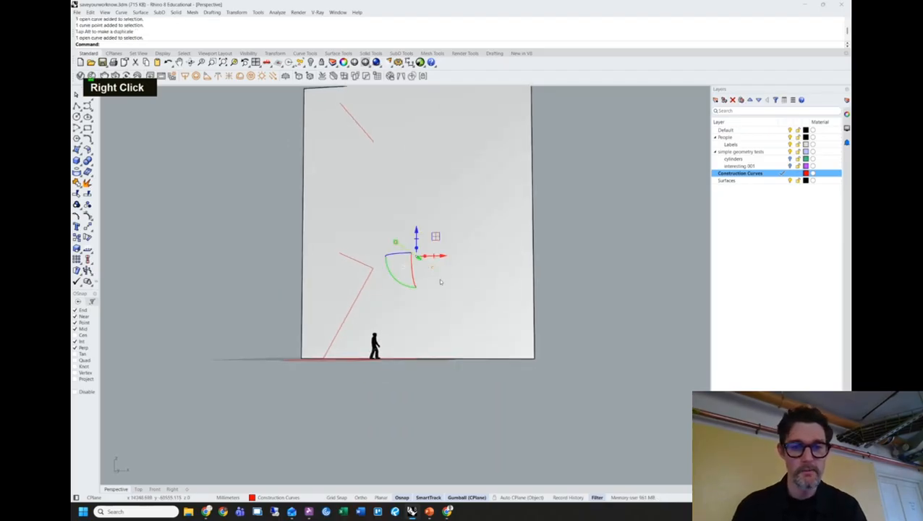
right_click_drag(439, 279, 445, 282)
key("alt+Tab")
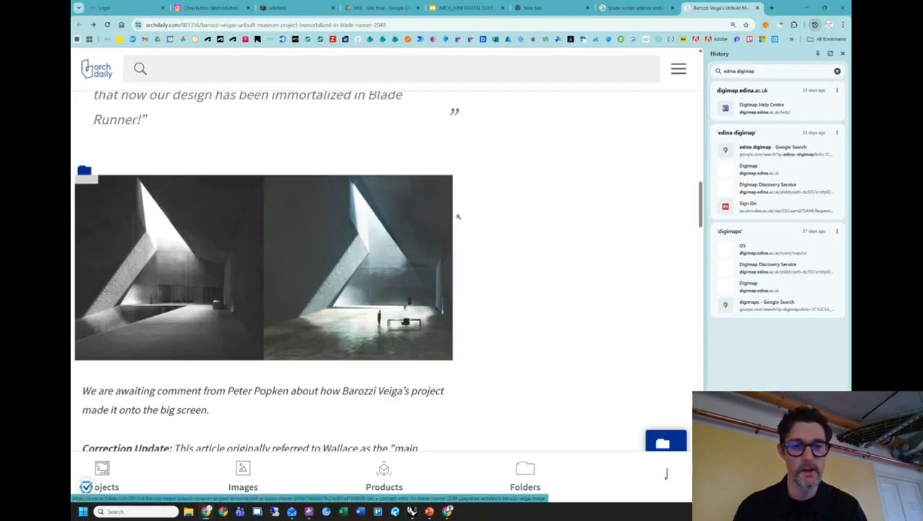
key("alt+Tab")
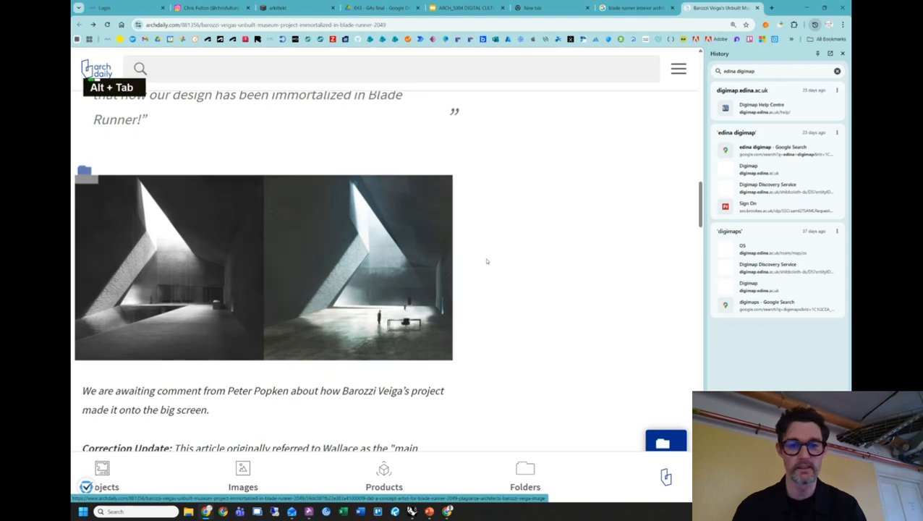
right_click_drag(438, 242, 469, 308)
left_click_drag(460, 305, 484, 297)
Place another copy to the right, giving three parallel slanted lines, and enter pro.
key("alt")
left_click(566, 293)
right_click_drag(566, 293, 567, 258)
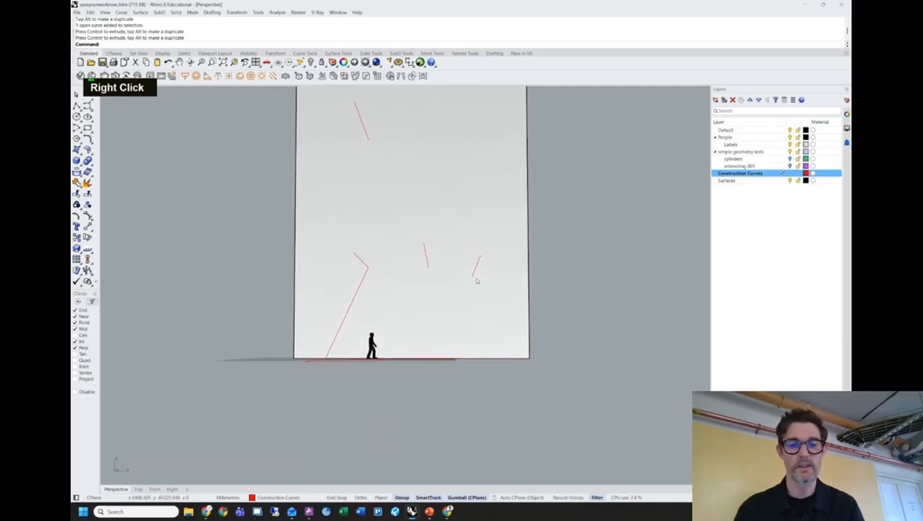
right_click_drag(483, 288, 497, 320)
left_click(498, 304)
right_click_drag(568, 280, 569, 281)
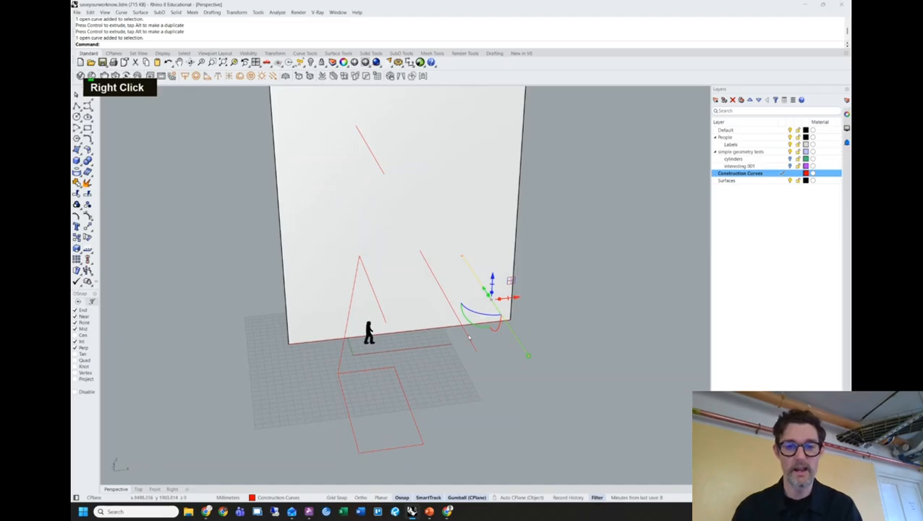
right_click_drag(534, 344, 550, 319)
left_click(557, 391)
right_click_drag(556, 392, 449, 271, "shift")
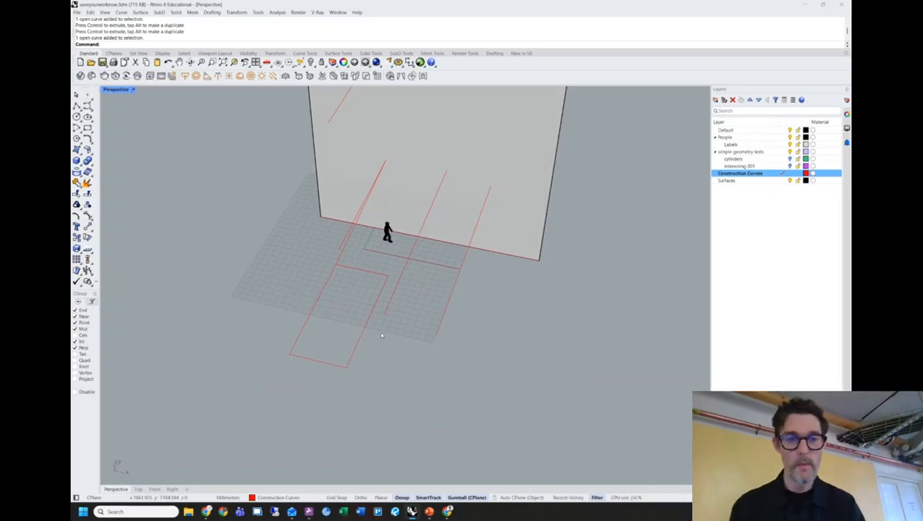
type("pro")
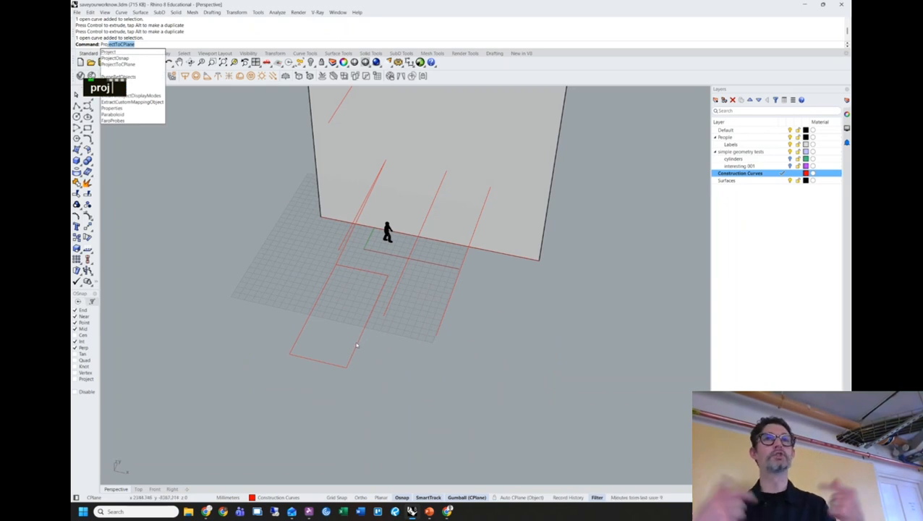
Project the diagonal line onto the ground plane with ProjectToCPlane, keeping the original.
right_click_drag(355, 344, 332, 298)
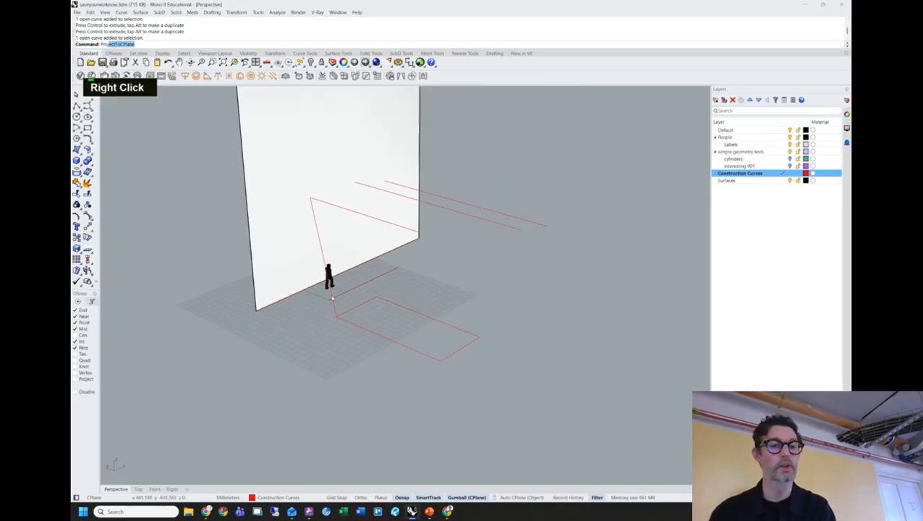
right_click_drag(308, 326, 227, 233)
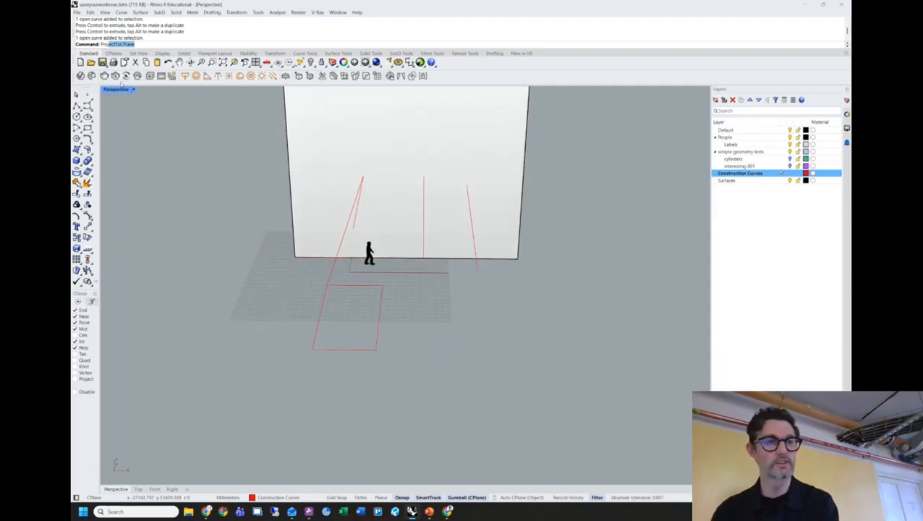
key("Return")
right_click_drag(405, 231, 477, 223)
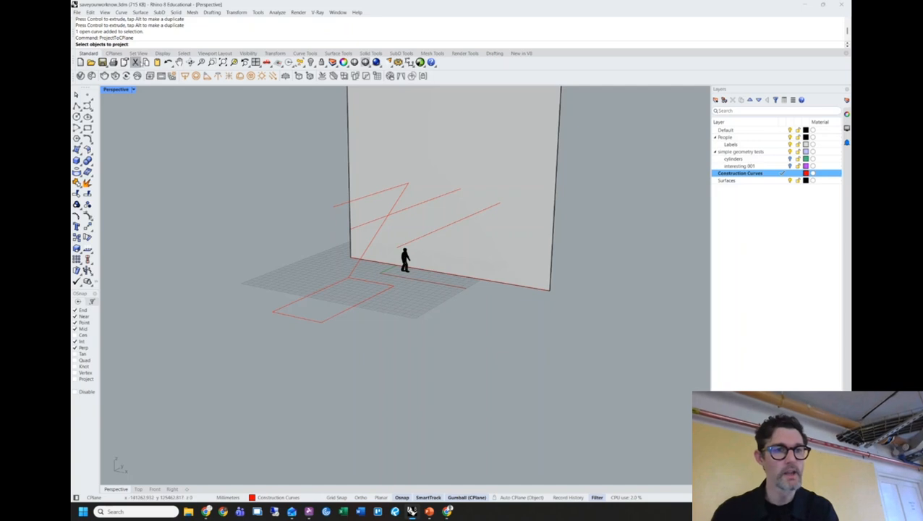
left_click(478, 217)
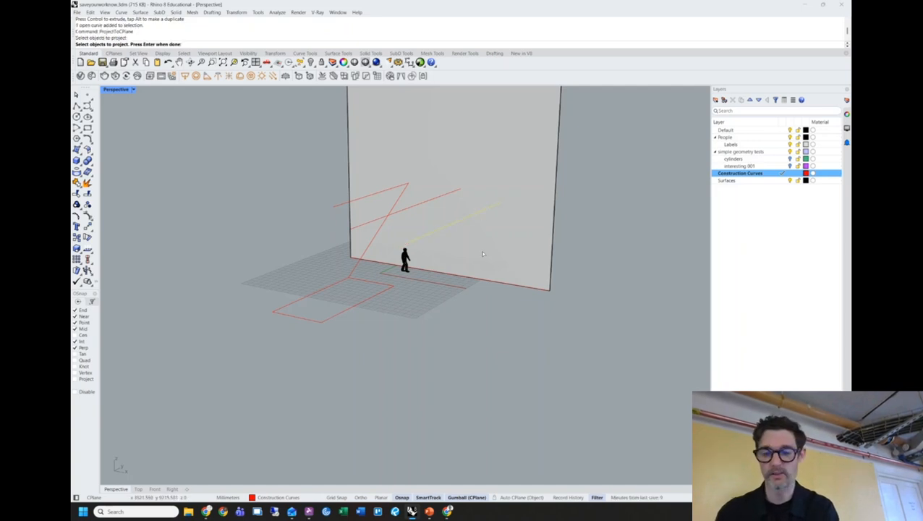
key("Return")
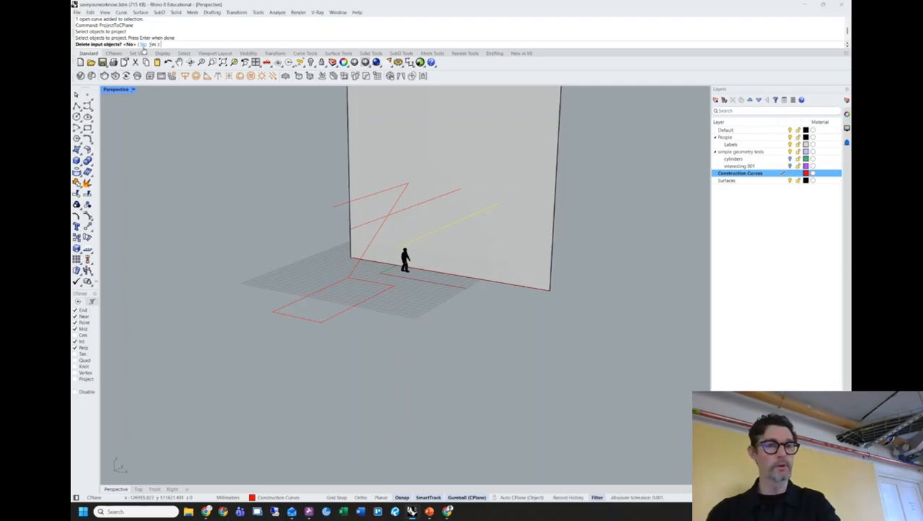
left_click(143, 45)
right_click_drag(228, 194, 509, 338)
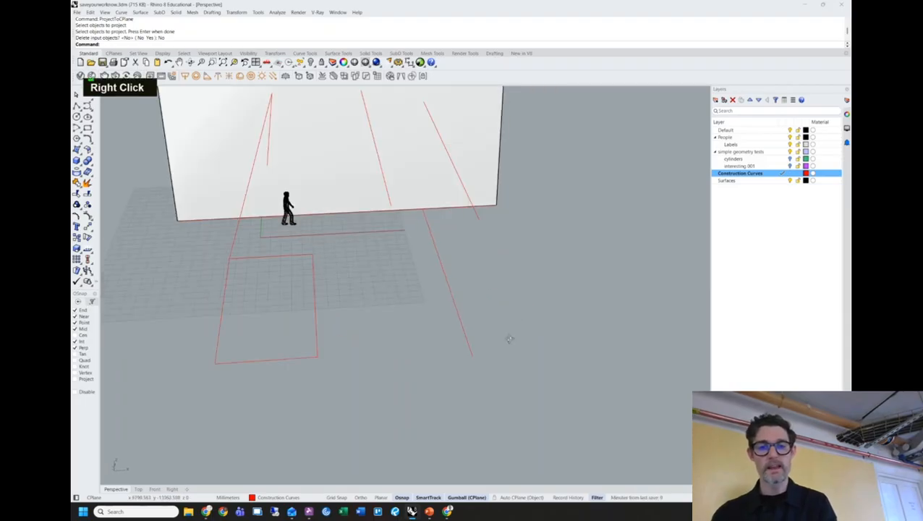
left_click(460, 319)
left_click(471, 209)
left_click(508, 311)
left_click(463, 327)
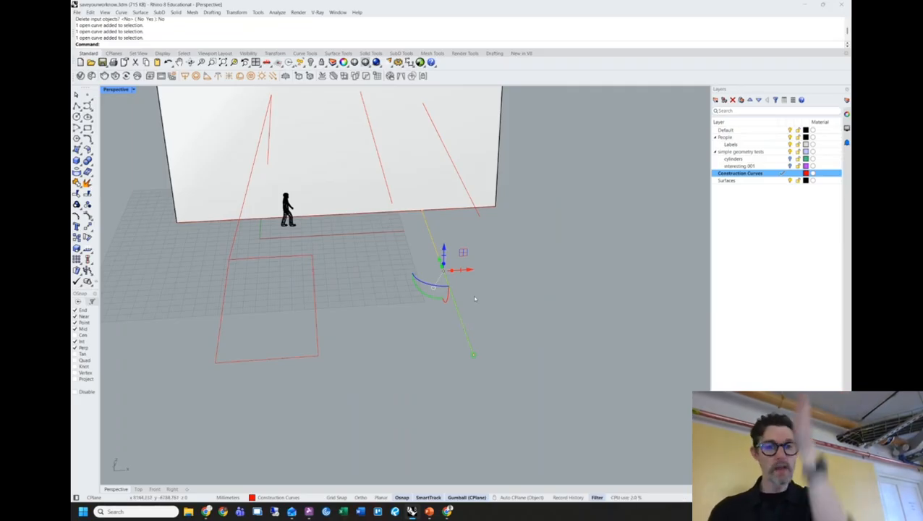
right_click_drag(479, 310, 477, 333)
scroll(494, 294, "down", 2, "shift")
left_click(456, 348)
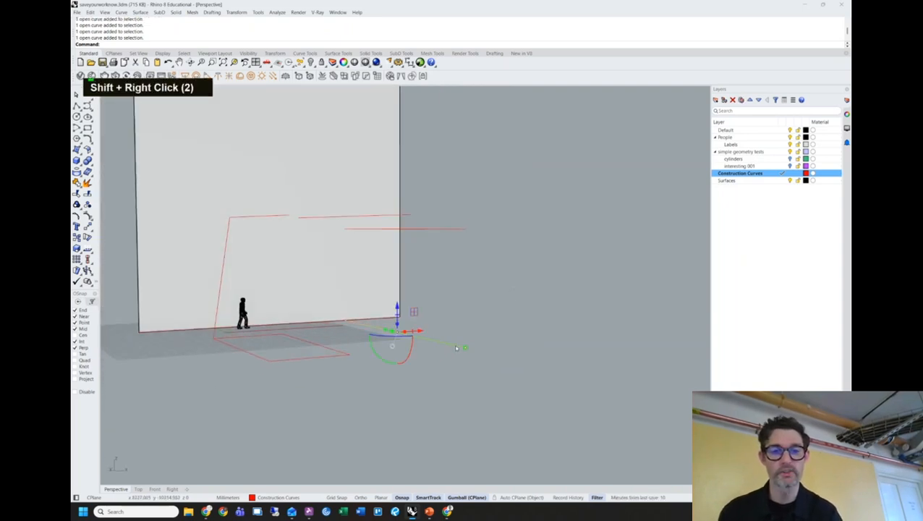
left_click(463, 235, "shift")
left_click(461, 231, "shift")
right_click_drag(460, 230, 534, 309)
left_click(454, 246, "shift")
double_click(515, 299, "shift")
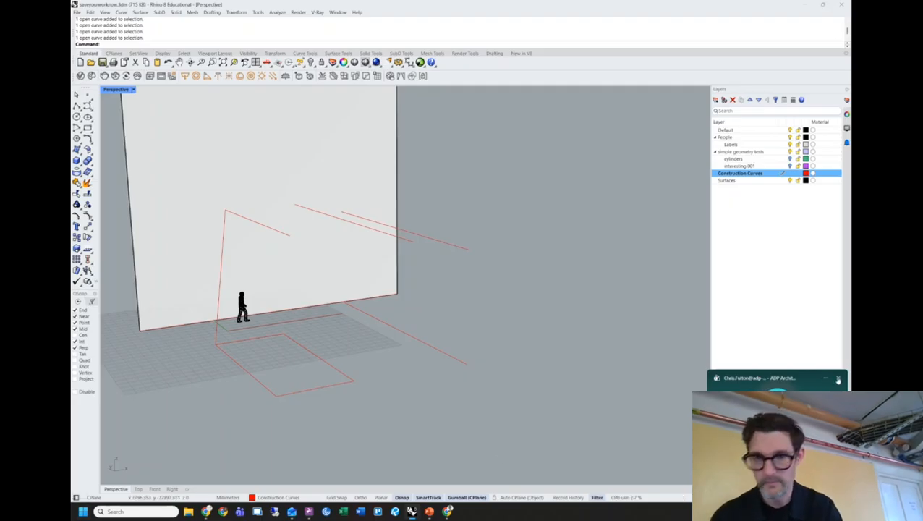
right_click_drag(489, 183, 519, 253, "shift")
left_click(466, 334)
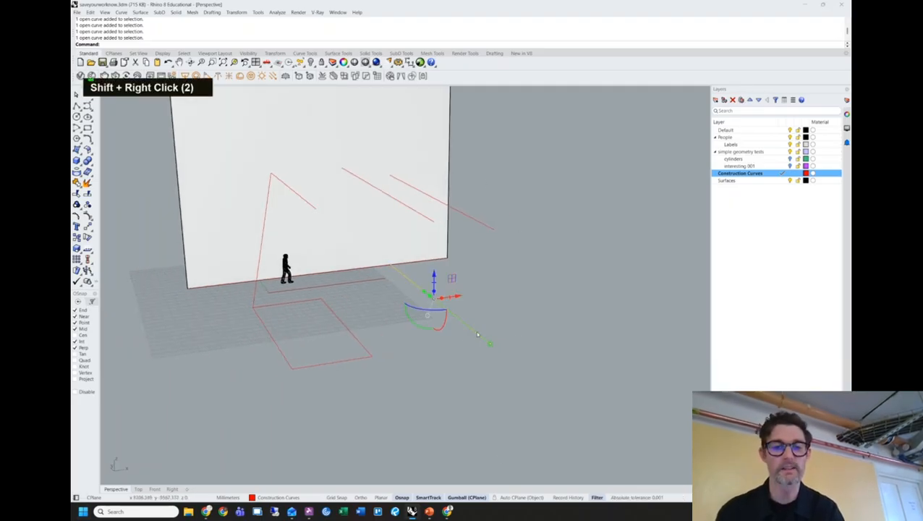
left_click(524, 286)
right_click_drag(553, 280, 469, 323)
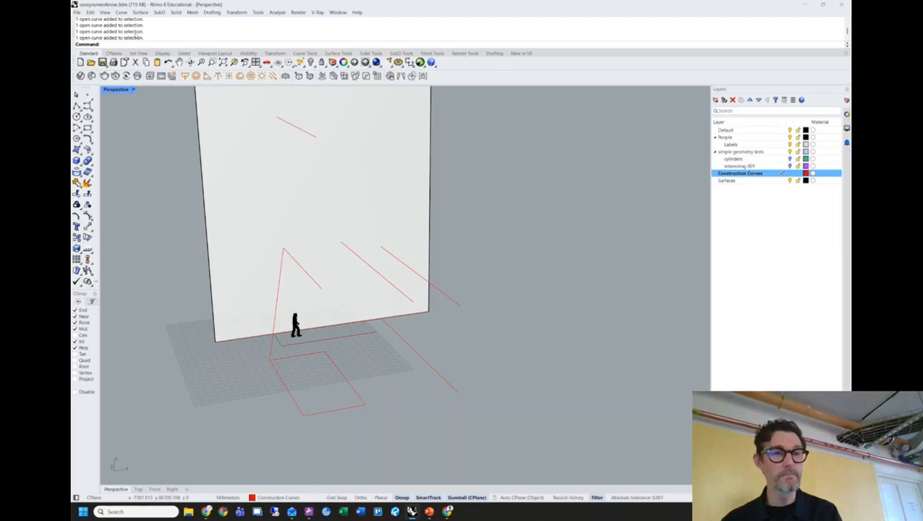
Try the Artistic, Wireframe and Shaded display modes on the viewport.
double_click(139, 54)
left_click(166, 53)
left_click(195, 62)
left_click(87, 54)
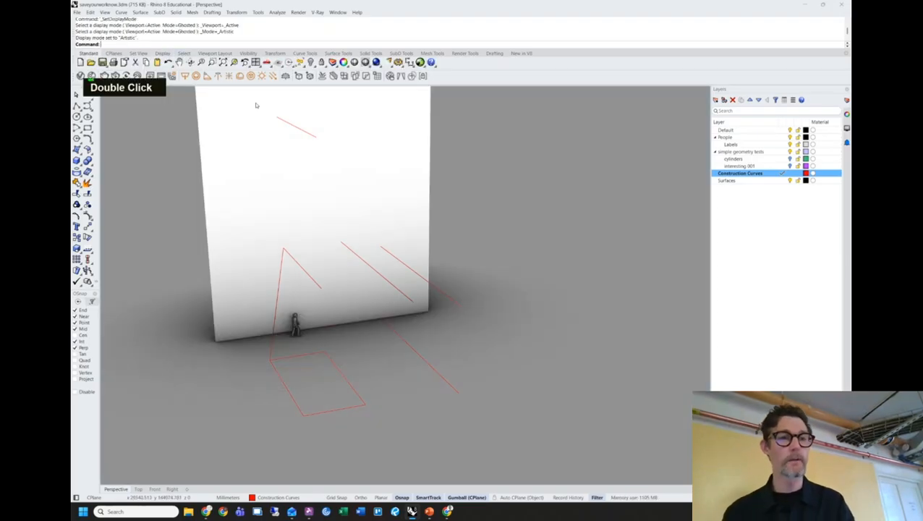
left_click(162, 54)
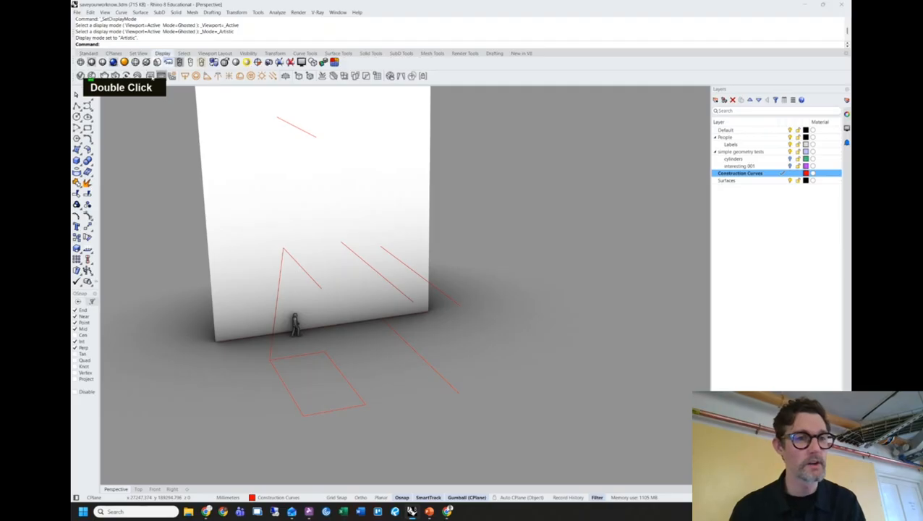
left_click(82, 62)
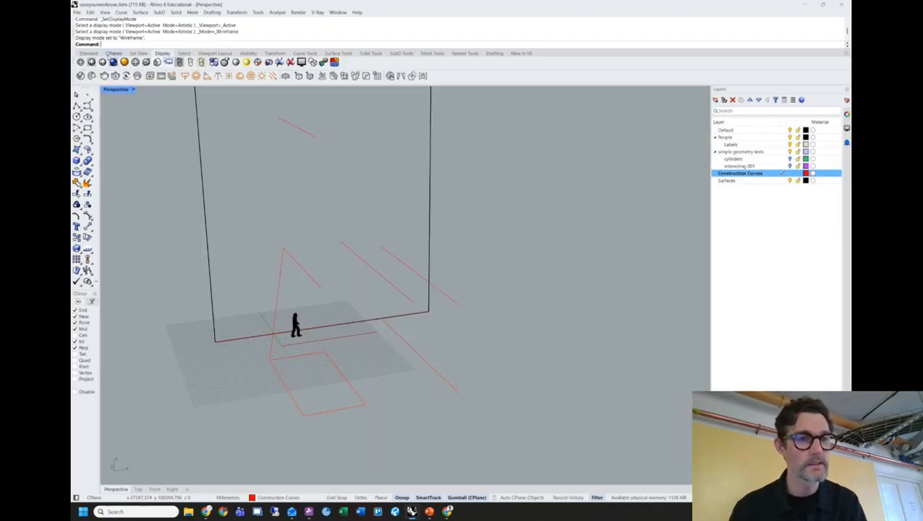
left_click(102, 62)
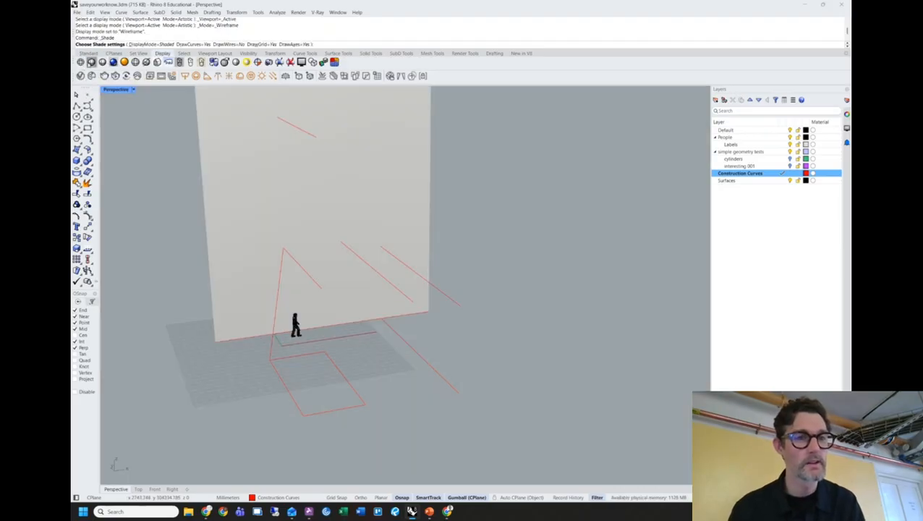
left_click(91, 62)
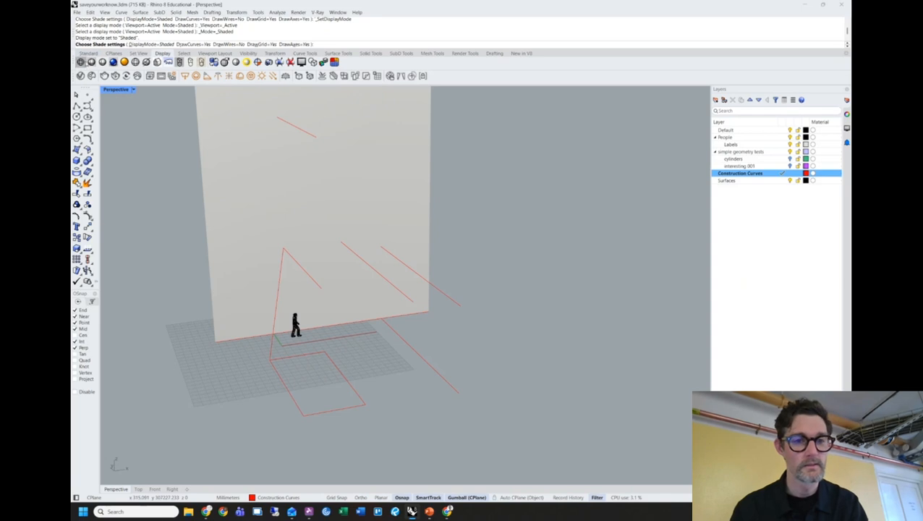
key("Escape")
key("Escape")
key("Escape")
Set the Perspective viewport to Ghosted and select the two collinear curves.
left_click(116, 92)
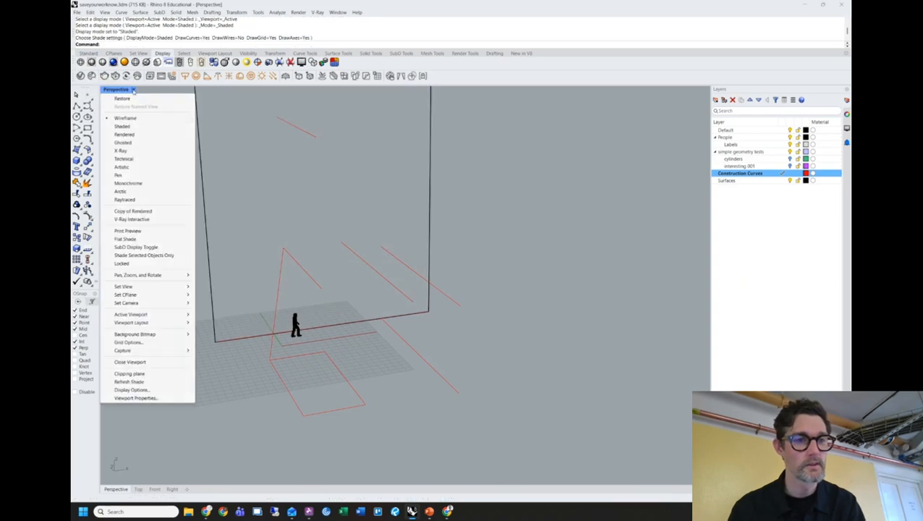
double_click(141, 142)
right_click_drag(528, 207, 457, 210, "shift")
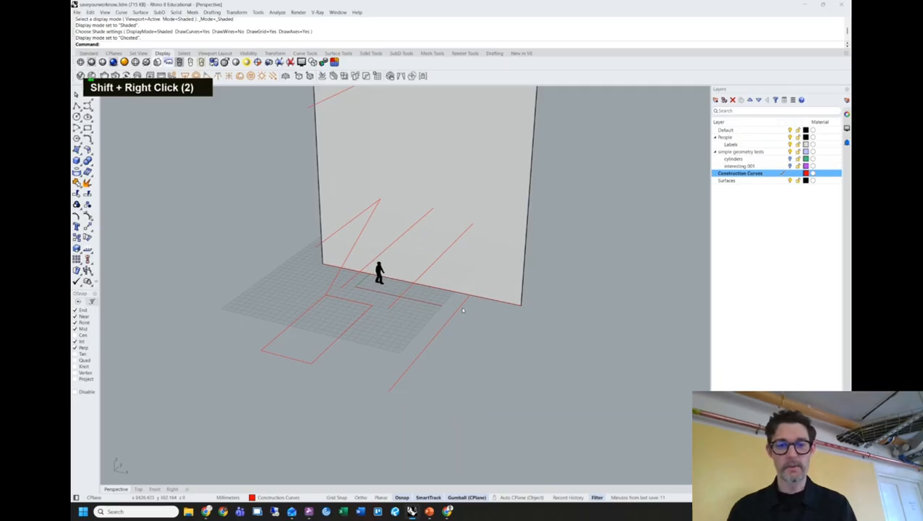
left_click(450, 321, "shift")
left_click(466, 230, "shift")
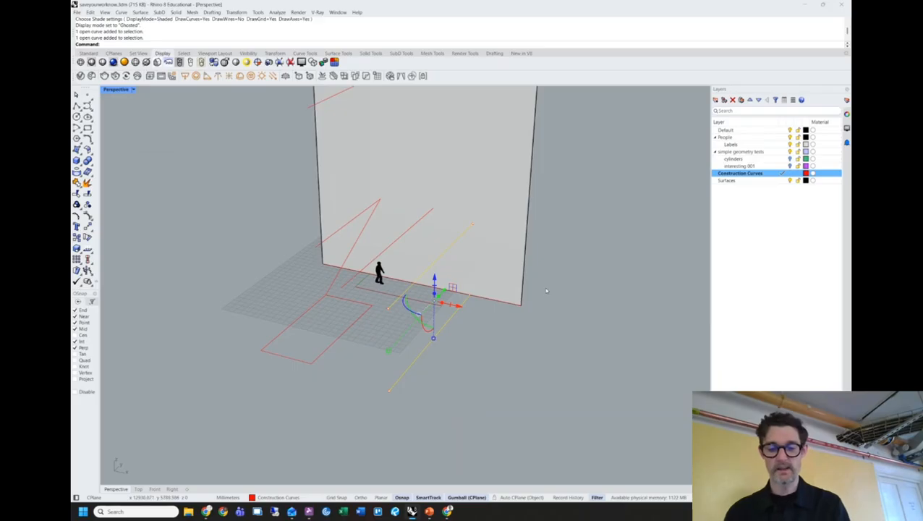
Loft the two selected curves with Normal style into a panel on the Surfaces layer.
type("loft")
key("Return")
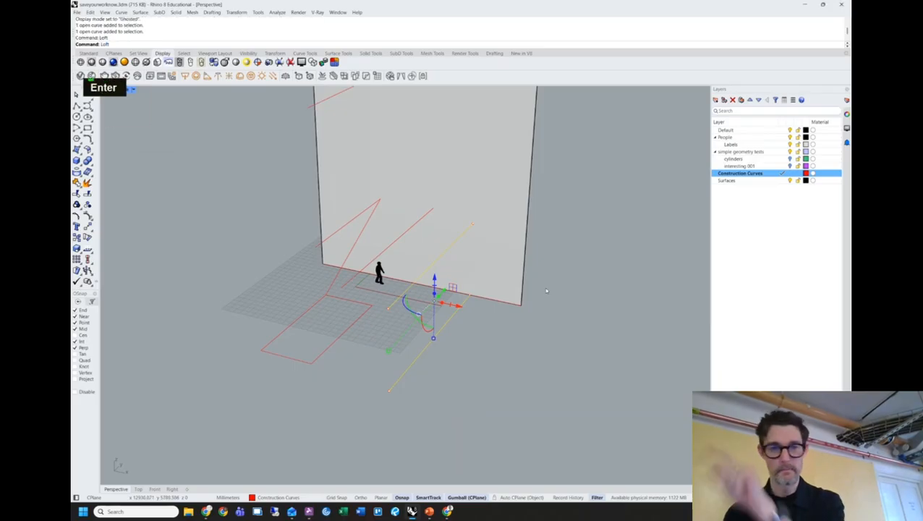
left_click(784, 180)
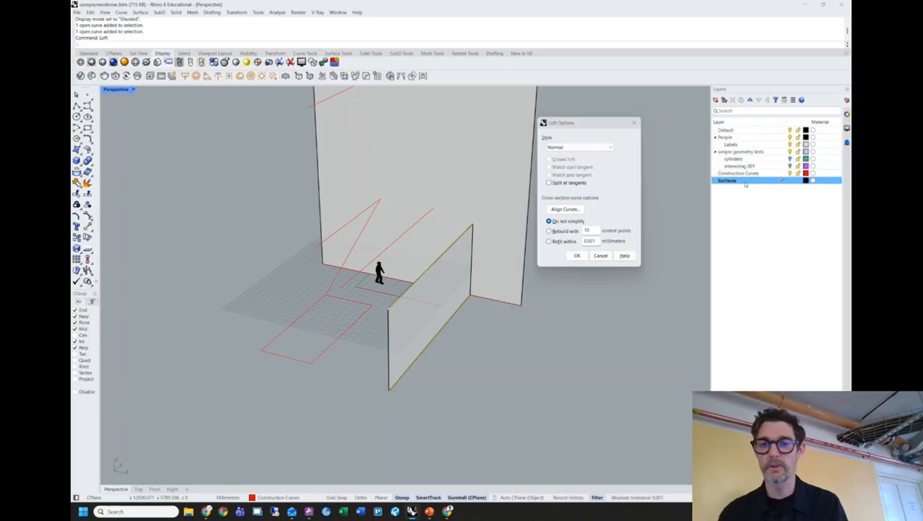
left_click_drag(564, 126, 598, 114)
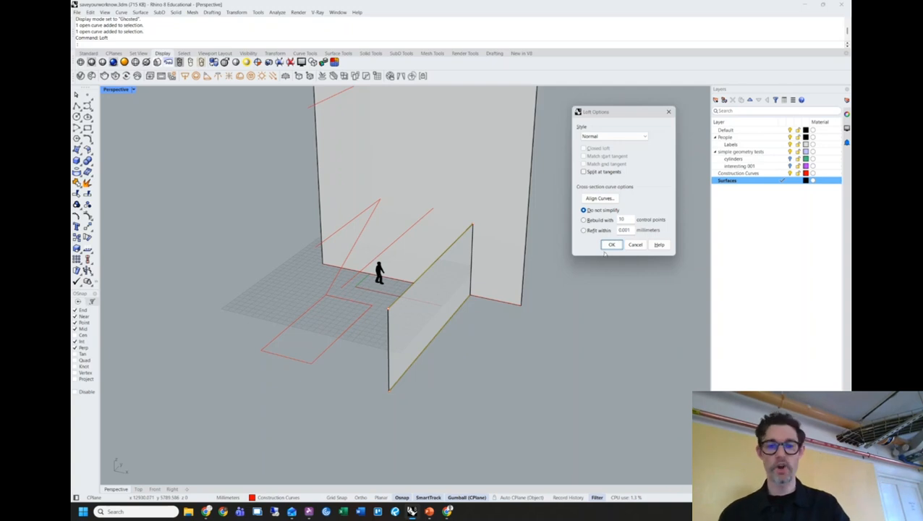
left_click(612, 245)
right_click_drag(587, 285, 605, 261)
right_click_drag(462, 307, 495, 348)
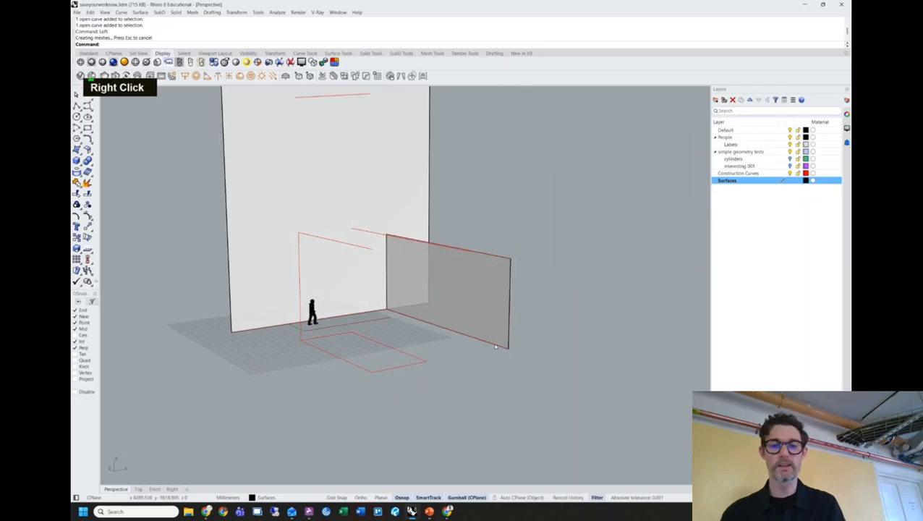
Select the new panel's top edge and try an Extrude on it, then cancel.
right_click_drag(529, 265, 540, 251)
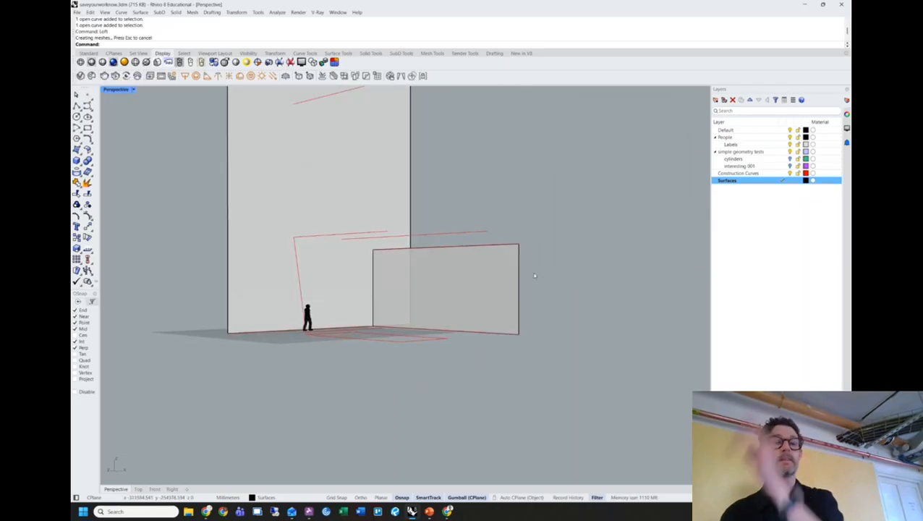
right_click_drag(573, 255, 550, 249)
scroll(496, 243, "up", 5)
left_click(474, 240)
key("space")
type("extr")
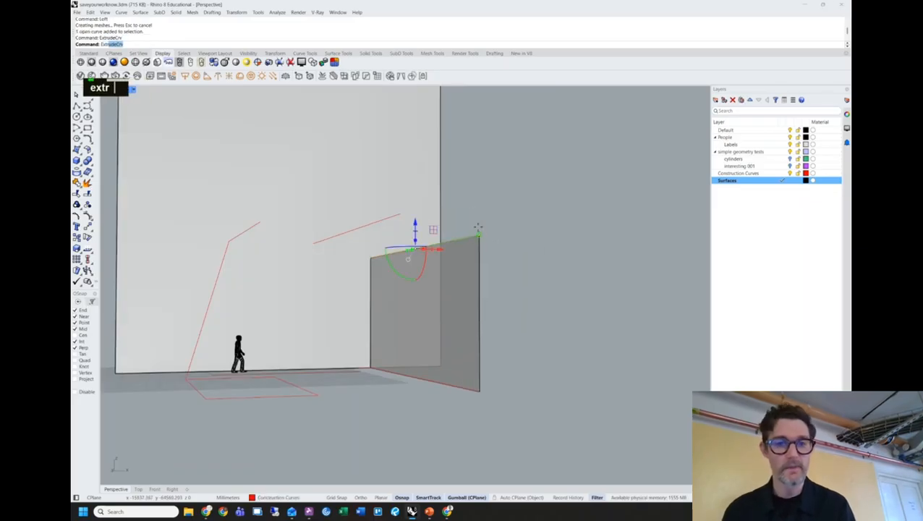
key("Return")
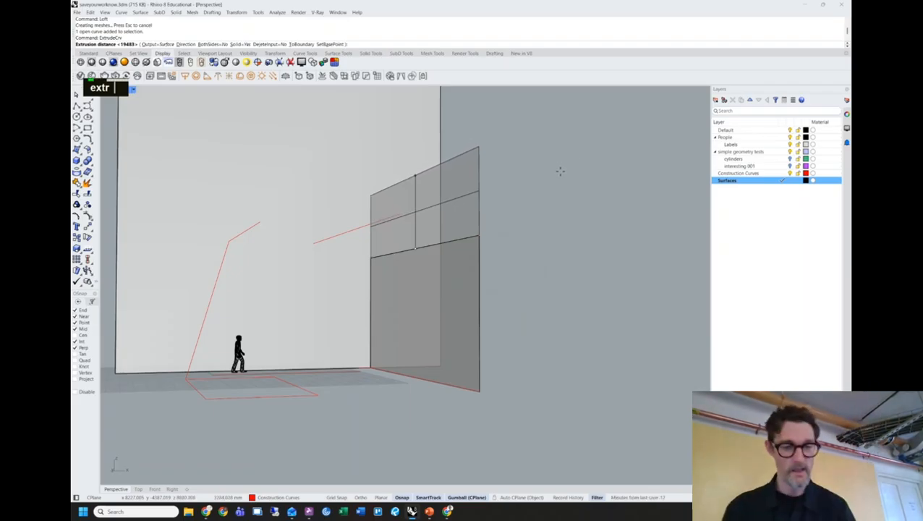
key("Escape")
Loft from the panel's corner edge to the red curve, forming the angled ledge.
right_click_drag(557, 171, 572, 182)
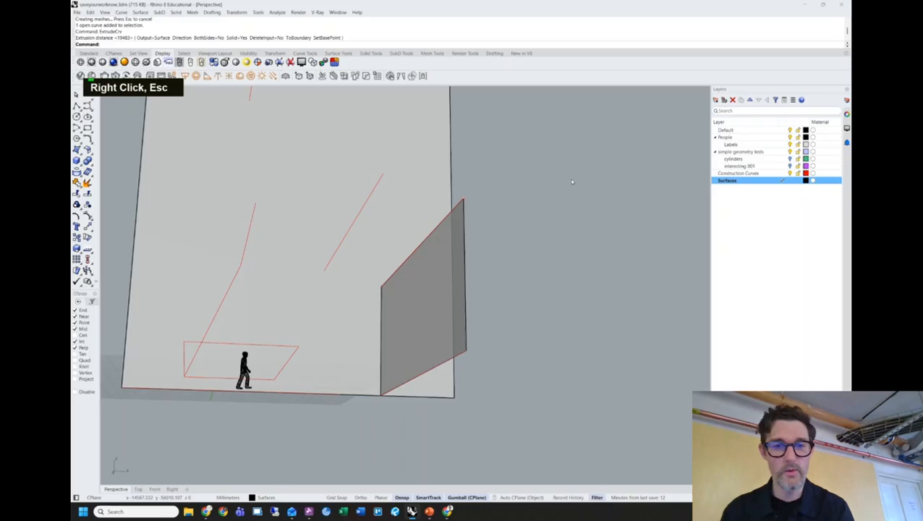
left_click(456, 210)
key("space")
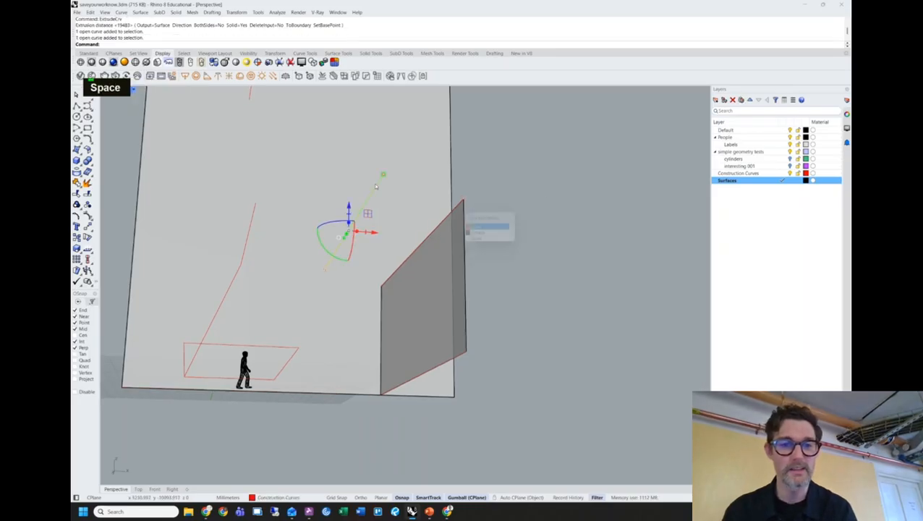
double_click(507, 181)
type("loft")
key("Return")
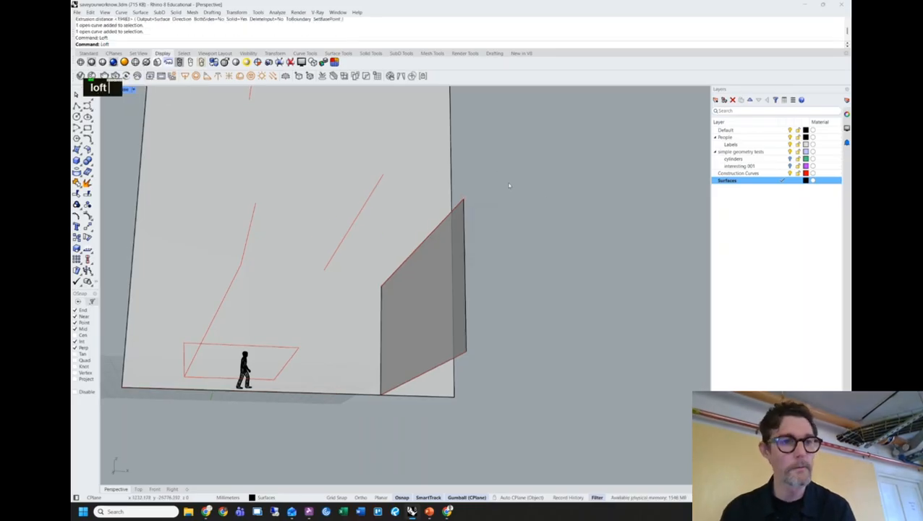
left_click(461, 206)
left_click(481, 222)
left_click(383, 185)
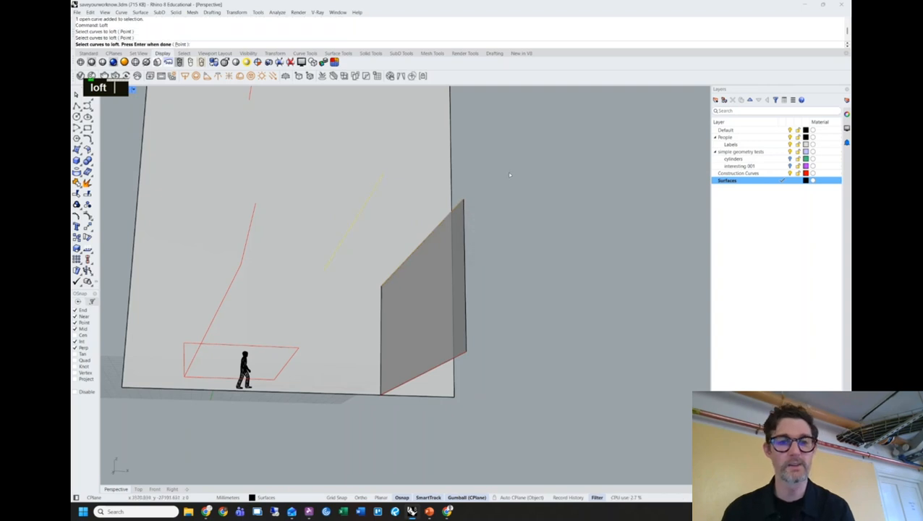
key("Return")
key("Return")
right_click_drag(499, 179, 502, 239, "shift")
Loft from the ledge edge up to the top curve, creating the sloping upper panel.
key("space")
left_click(444, 277)
left_click(463, 293)
left_click(331, 120)
key("space")
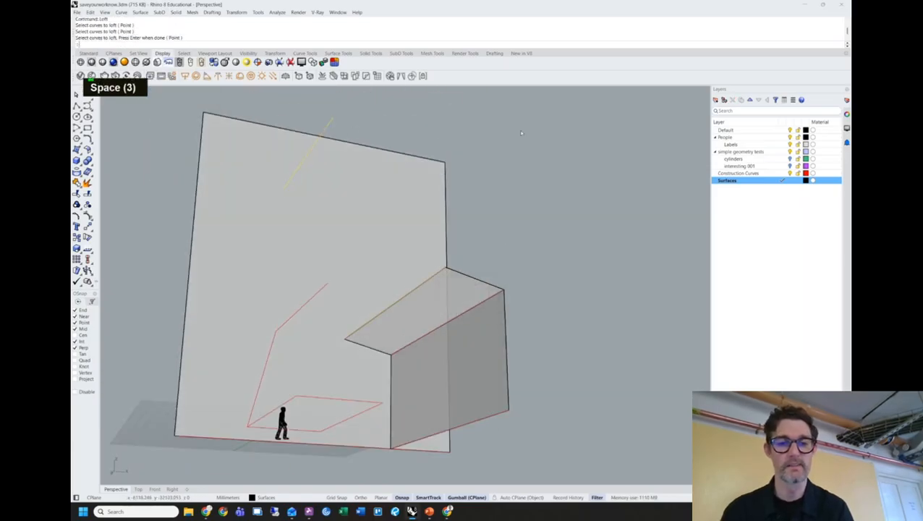
key("space")
right_click_drag(511, 208, 550, 170, "shift")
right_click_drag(479, 194, 516, 200)
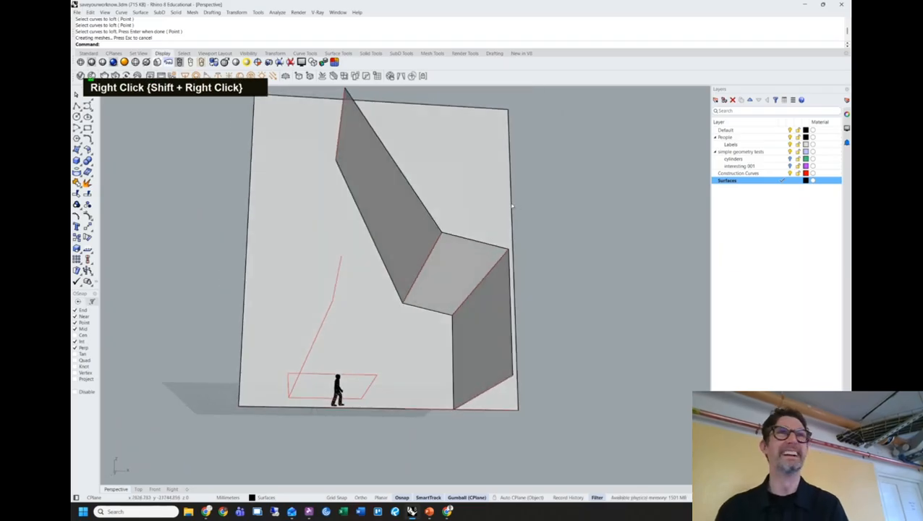
right_click_drag(511, 211, 505, 238)
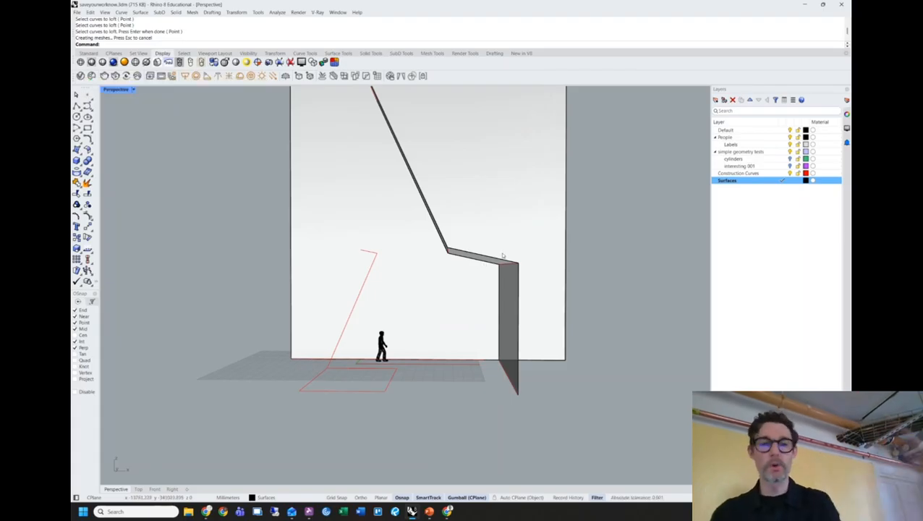
right_click_drag(450, 253, 456, 281)
Loft between the red construction curve and the surface's top edge to finish the angled panel.
left_click(467, 296)
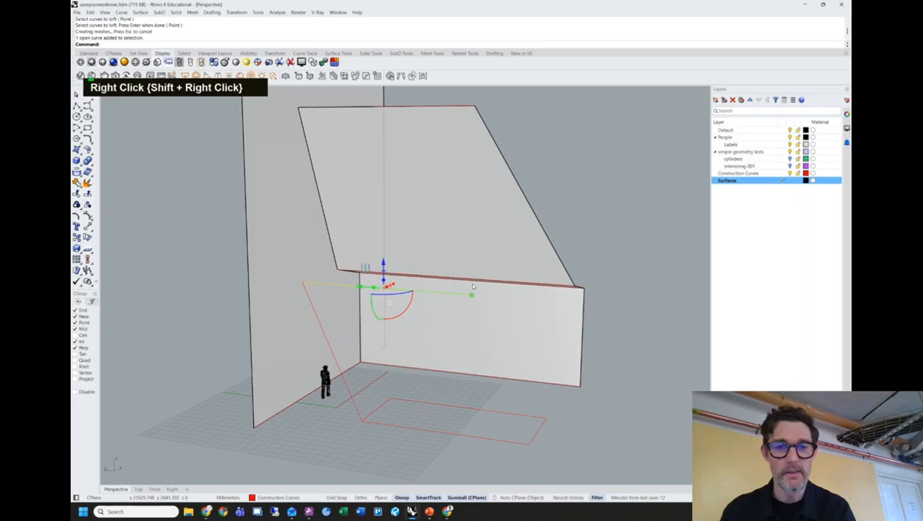
left_click(462, 108, "shift")
left_click(495, 126)
key("space")
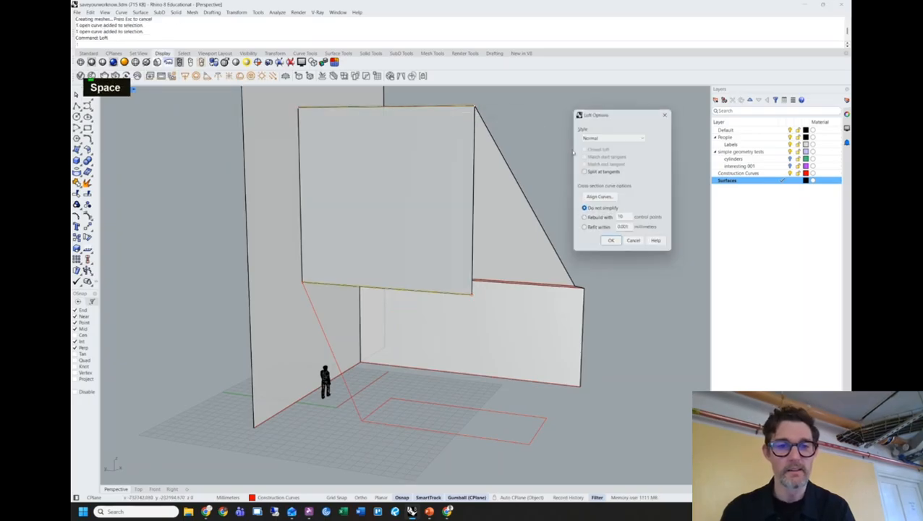
key("space")
right_click_drag(547, 160, 506, 164, "shift")
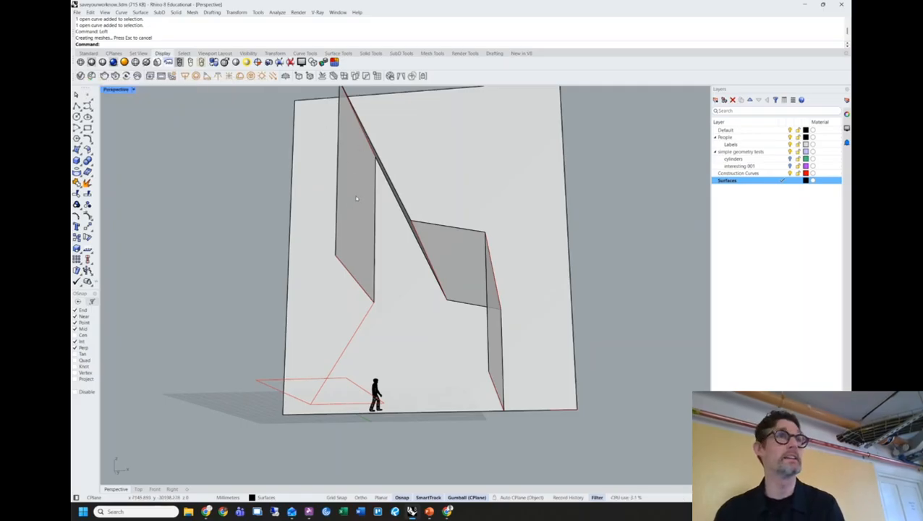
right_click_drag(342, 180, 459, 199)
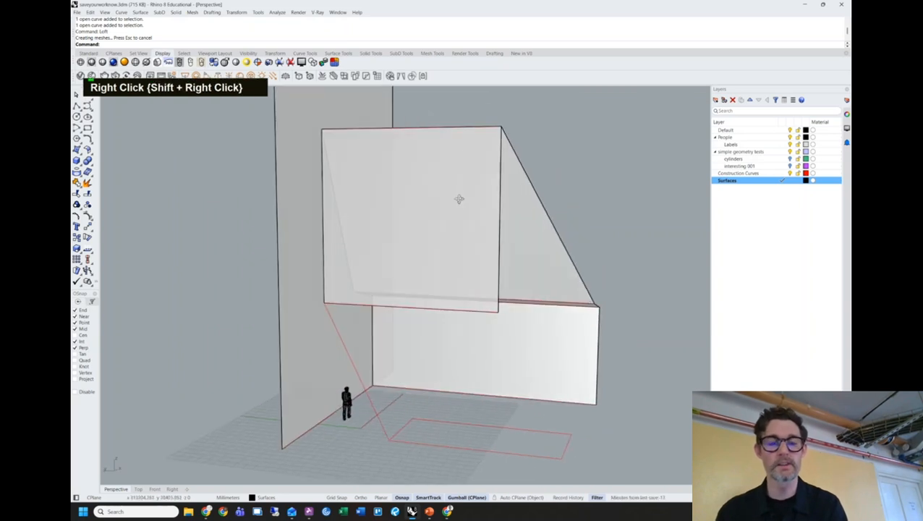
right_click_drag(244, 215, 364, 328, "shift")
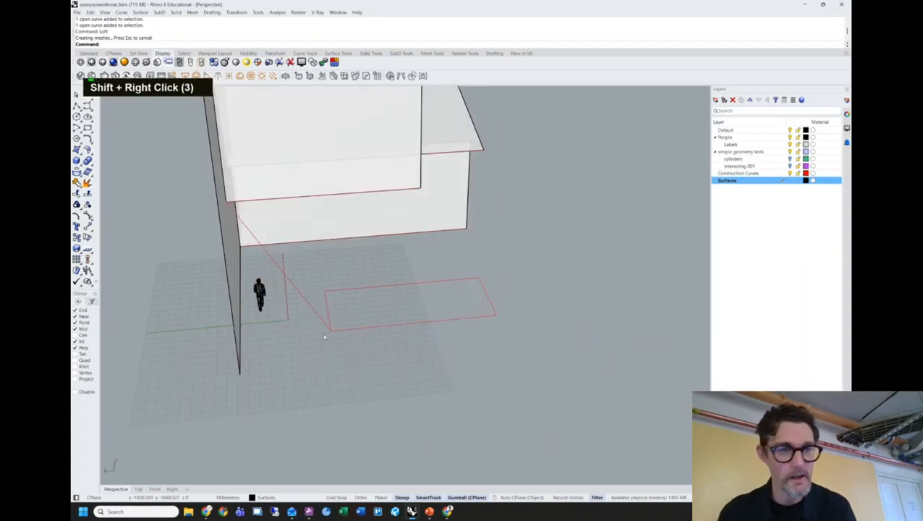
Draw a polyline on the Construction Curves layer from the floor rectangle's corner along the ground.
left_click(87, 116)
left_click(331, 329)
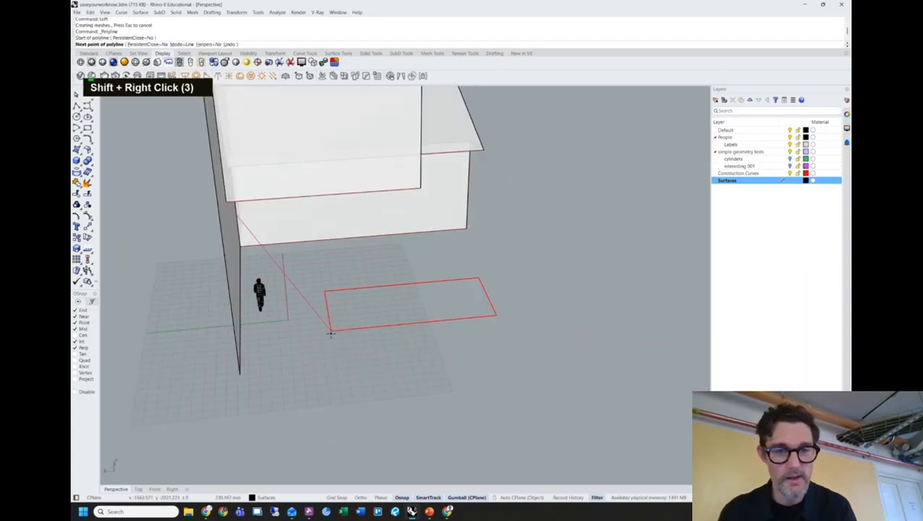
left_click(746, 173)
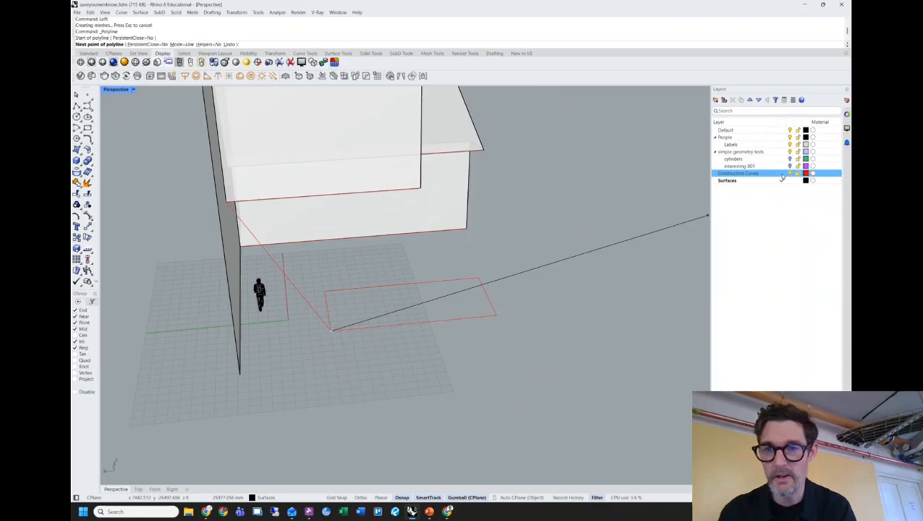
left_click(629, 305, "shift")
key("shift+space")
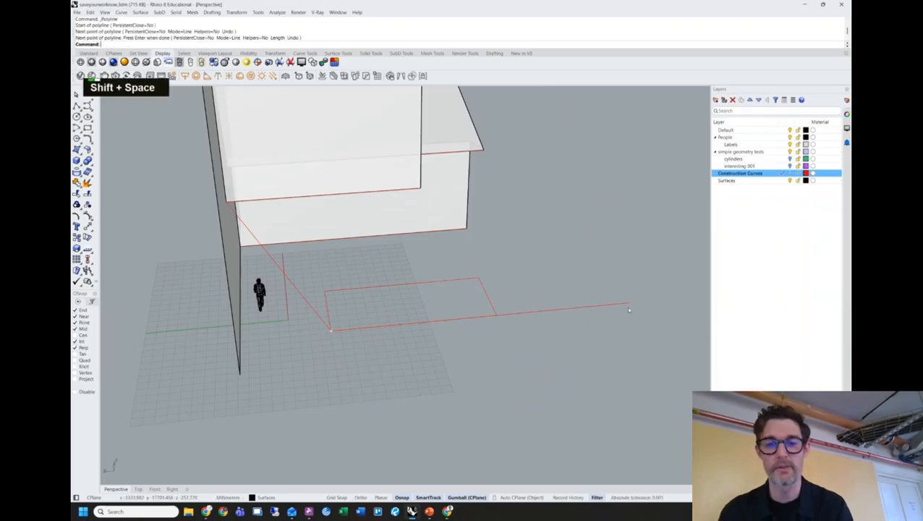
Drag the line's far endpoint back to shorten it, then make Surfaces the current layer.
right_click_drag(568, 329, 515, 313)
left_click(560, 335)
double_click(583, 334)
left_click_drag(565, 333, 496, 322)
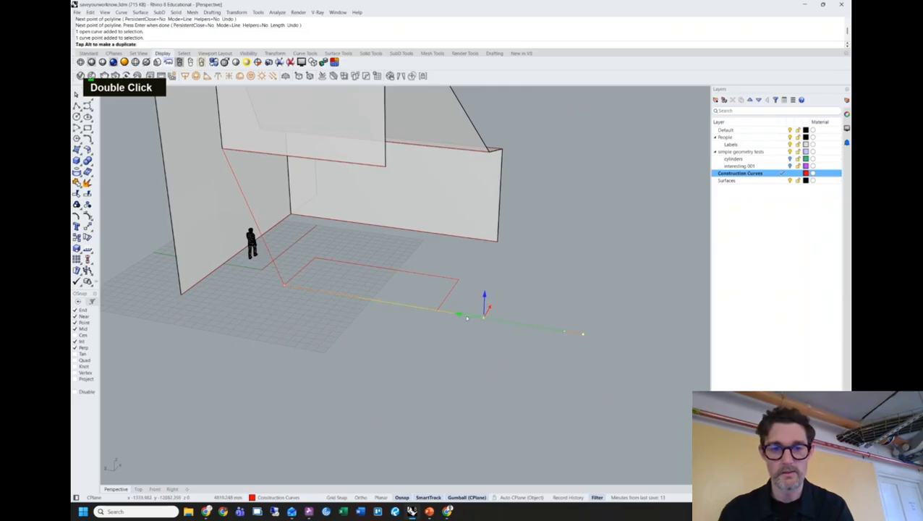
key("Escape")
right_click_drag(503, 286, 532, 295, "shift")
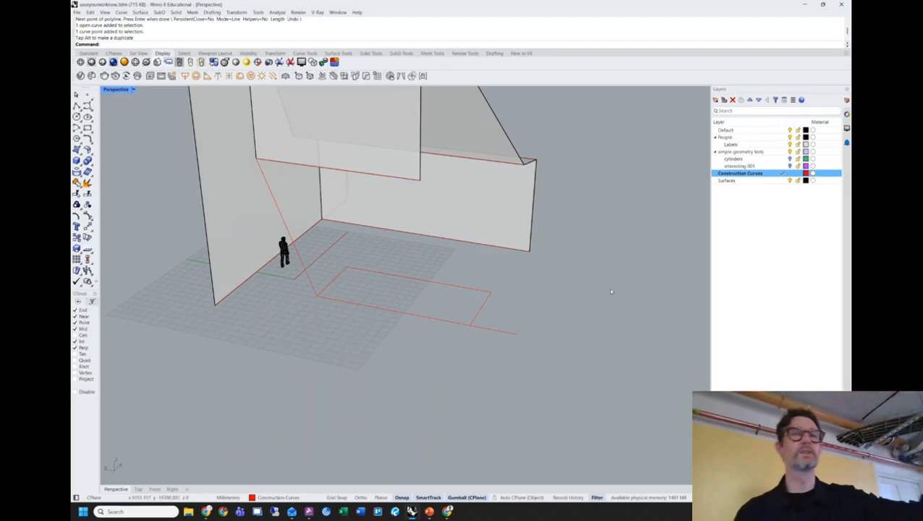
double_click(740, 180)
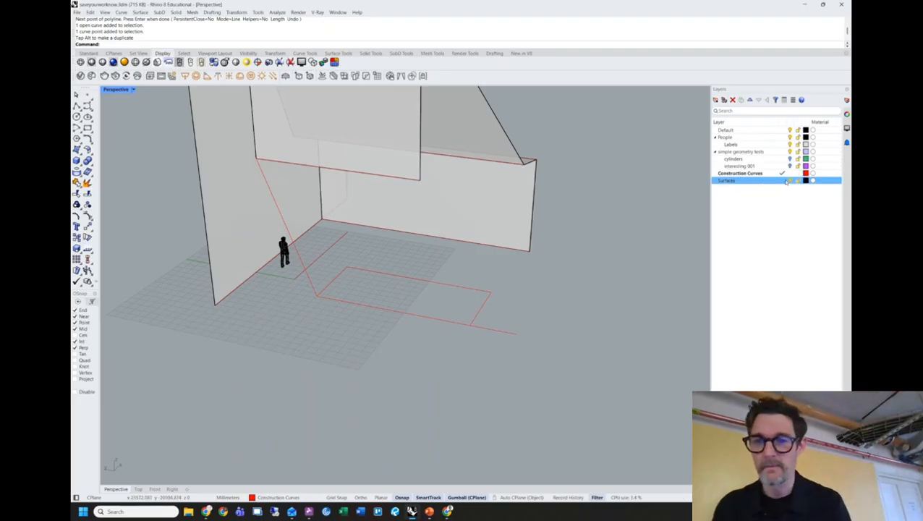
Select the wall's top edge curve and the new floor line, and loft between them.
type("loft")
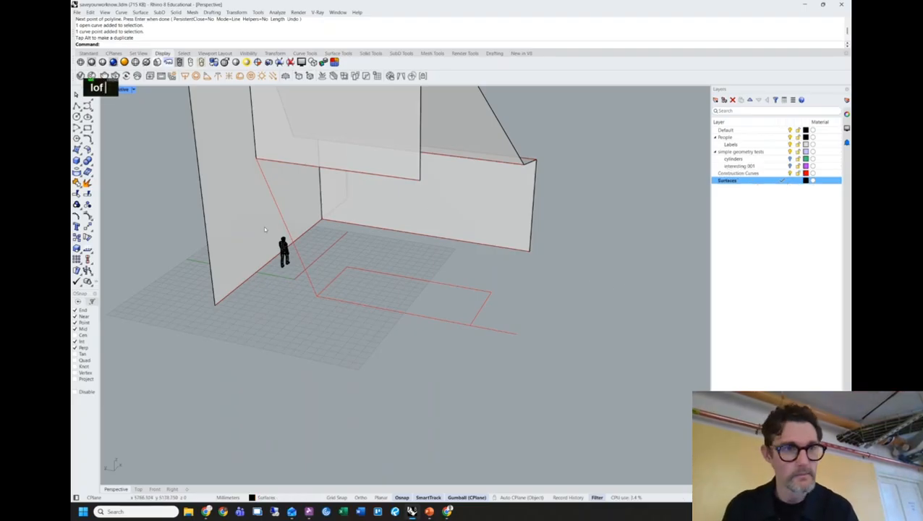
left_click(385, 178)
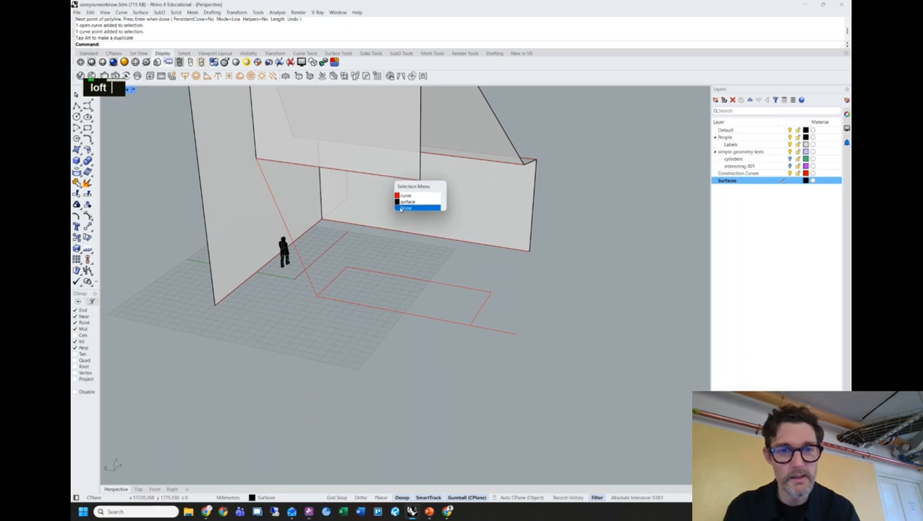
left_click(409, 181)
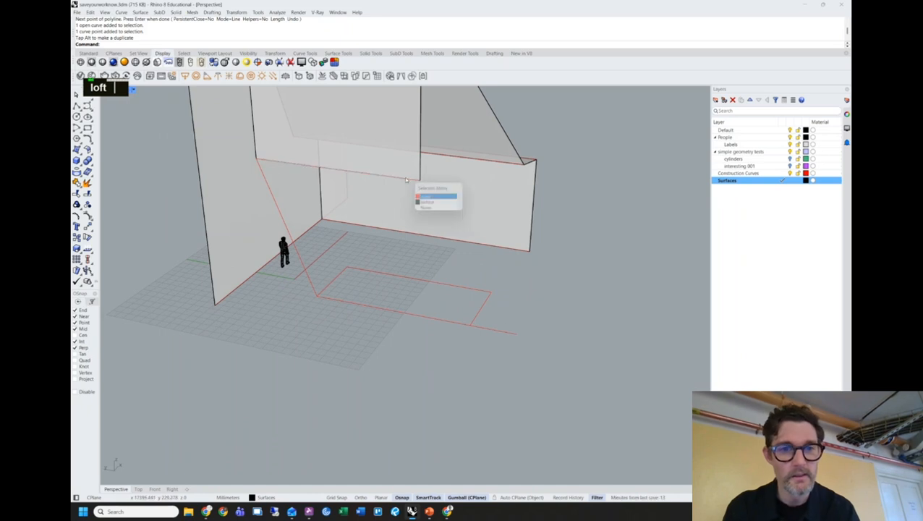
left_click(434, 196)
left_click(517, 334)
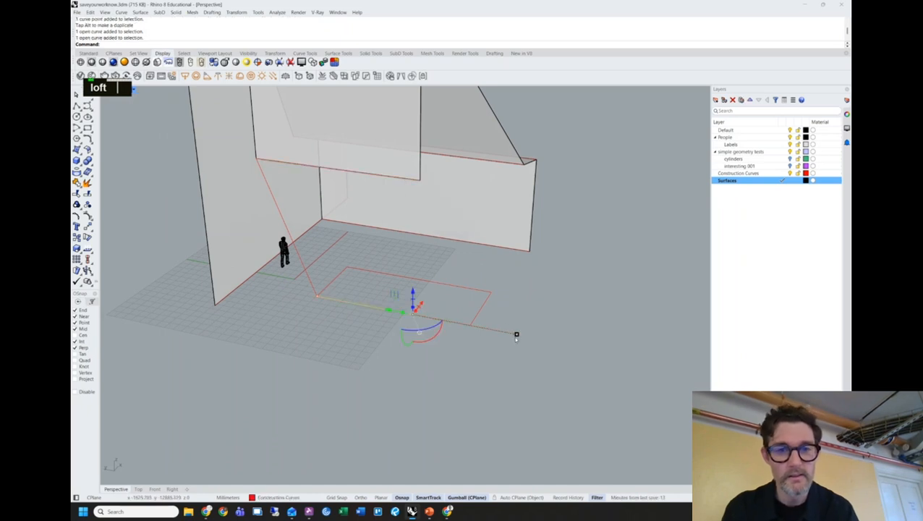
left_click(411, 182, "shift")
left_click(569, 220)
left_click(409, 181)
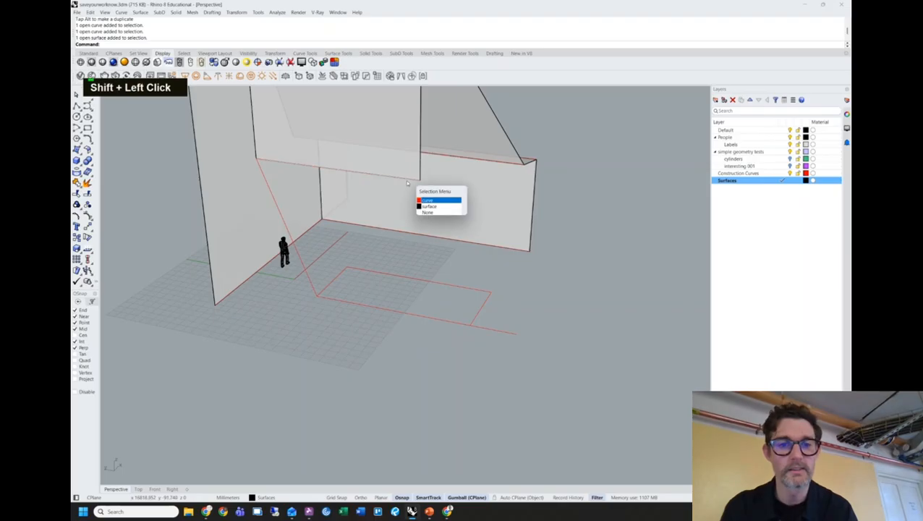
key("space")
left_click(517, 335, "shift")
type("loft")
key("Return")
key("Return")
Orbit to a side view of the figure and the new sloping panel.
right_click_drag(561, 313, 247, 289, "shift")
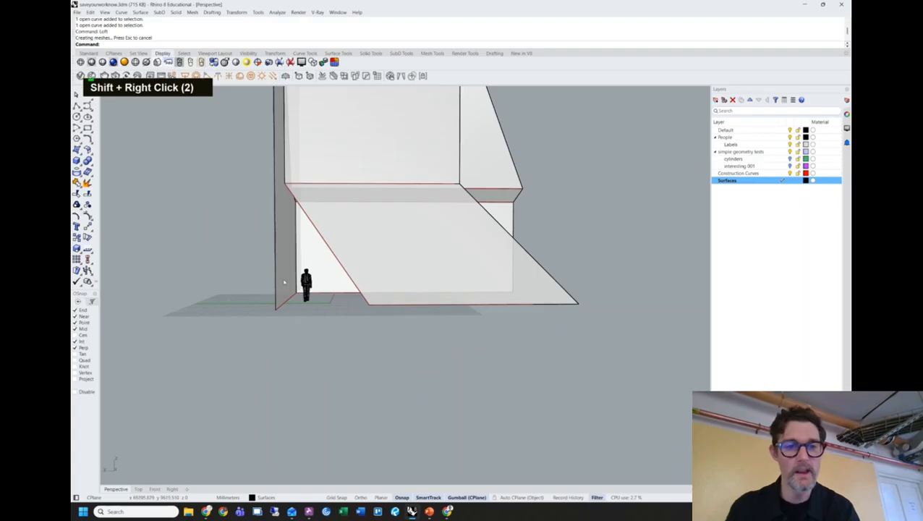
right_click_drag(337, 270, 345, 251, "shift")
right_click_drag(515, 254, 423, 277)
scroll(432, 258, "up", 3, "shift")
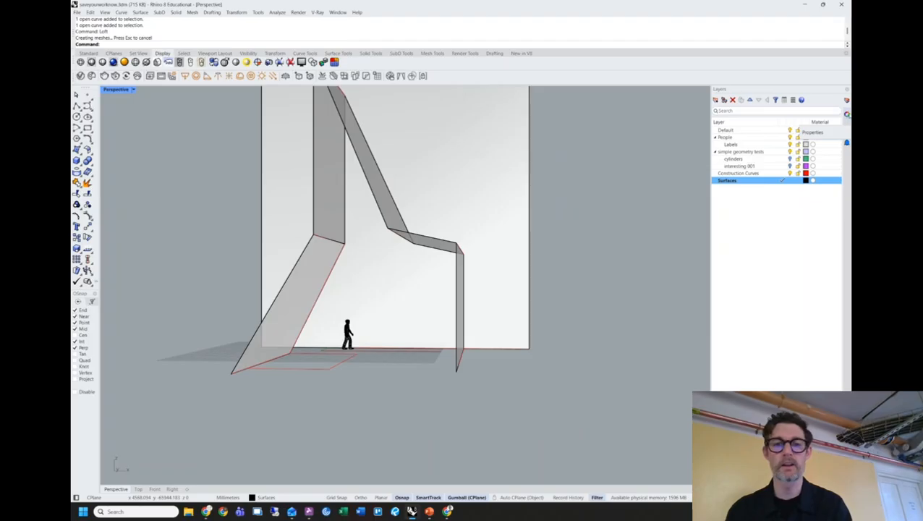
double_click(626, 197)
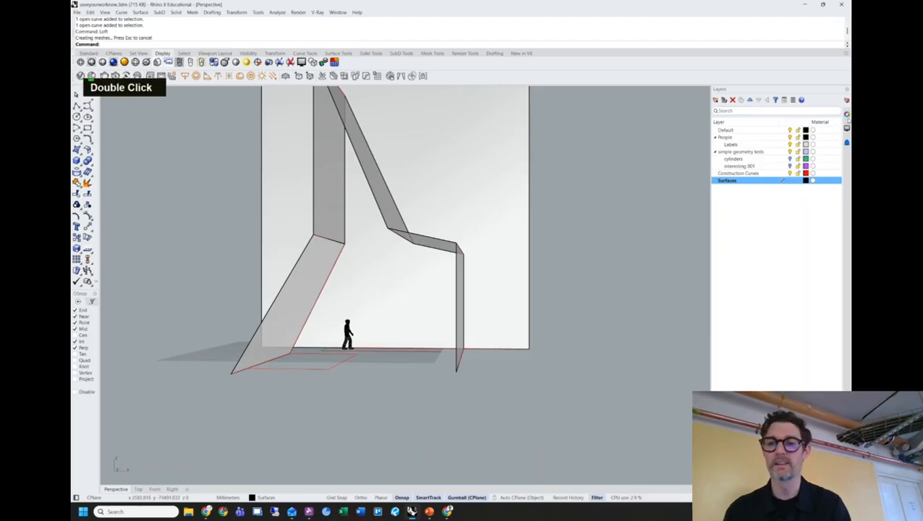
Set the Perspective viewport's lens length to 24 mm and zoom in close to the figure.
right_click(846, 117)
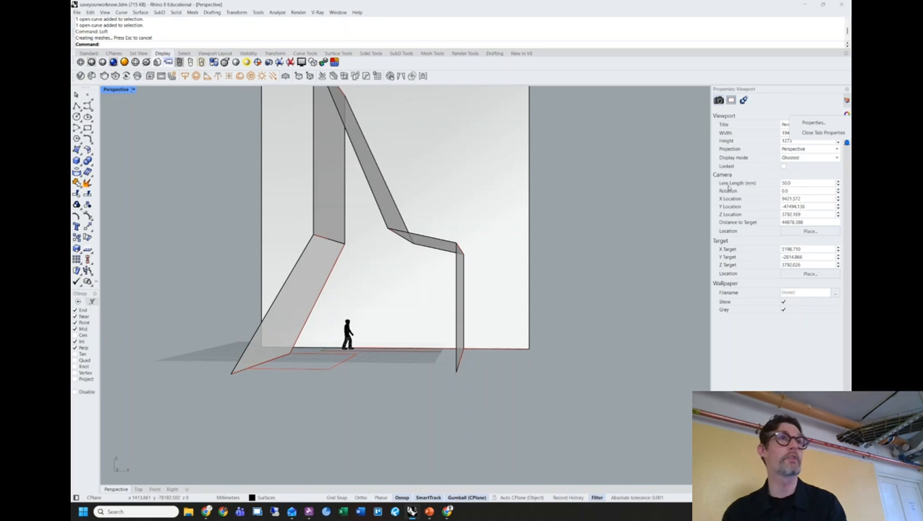
left_click(799, 183)
type("24")
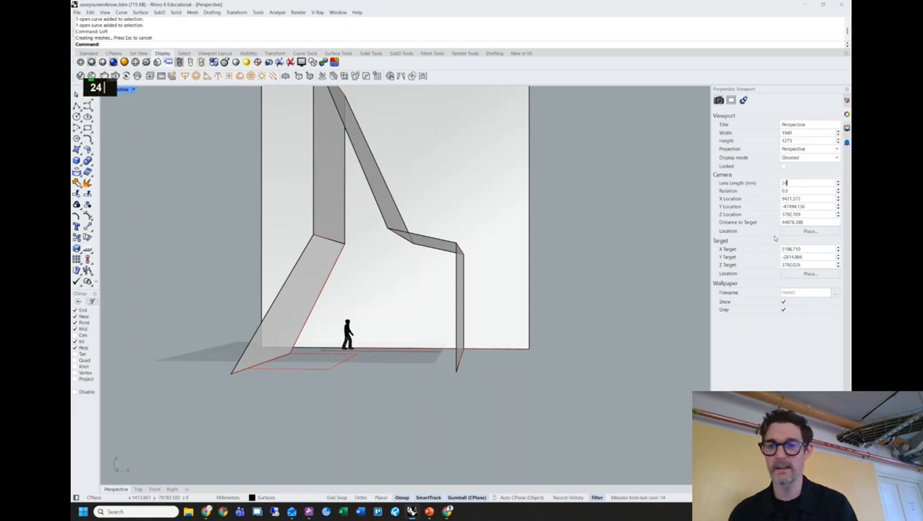
key("Return")
right_click_drag(400, 297, 478, 269, "shift")
scroll(450, 284, "up", 2)
scroll(465, 285, "up", 2)
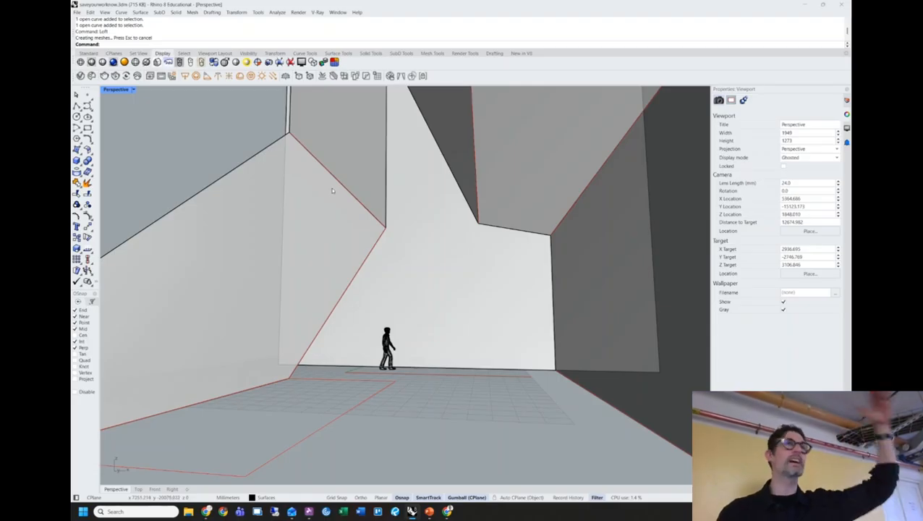
Orbit around the walls, go back to a maximized Perspective viewport, and open its display-mode menu.
scroll(332, 188, "down", 3)
right_click_drag(332, 188, 443, 257, "shift")
scroll(377, 237, "up", 3)
scroll(401, 255, "down", 4)
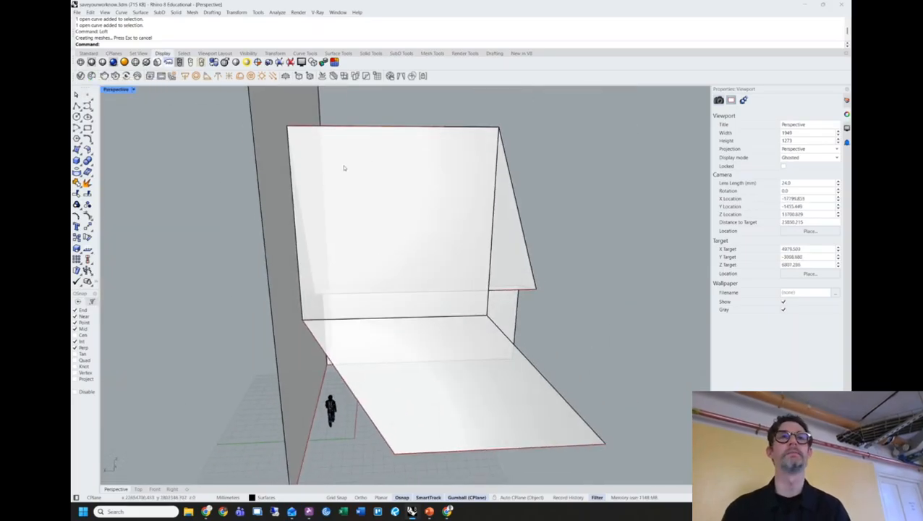
right_click_drag(329, 175, 313, 198)
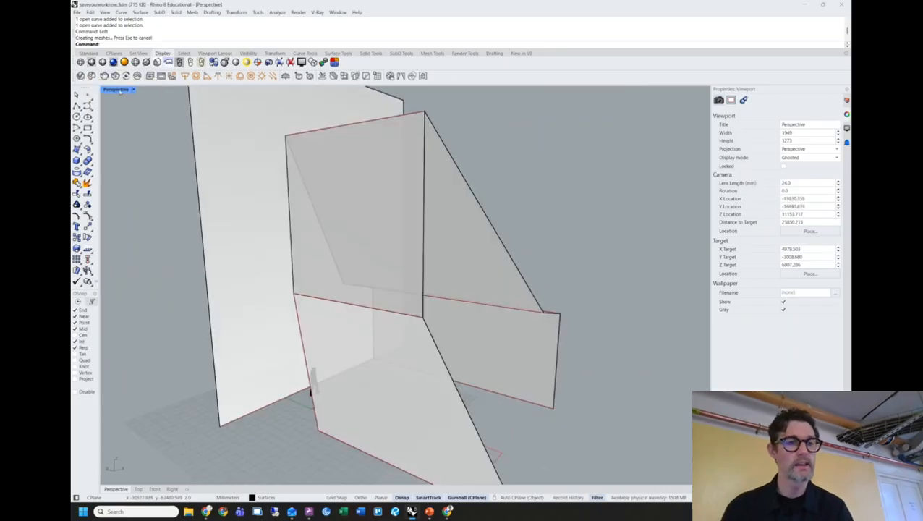
double_click(118, 90)
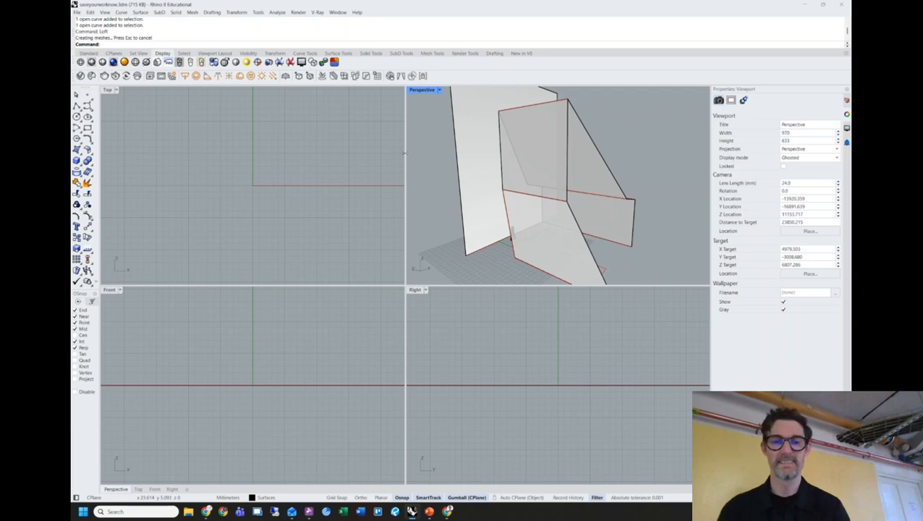
double_click(427, 90)
right_click_drag(463, 240, 407, 215, "shift")
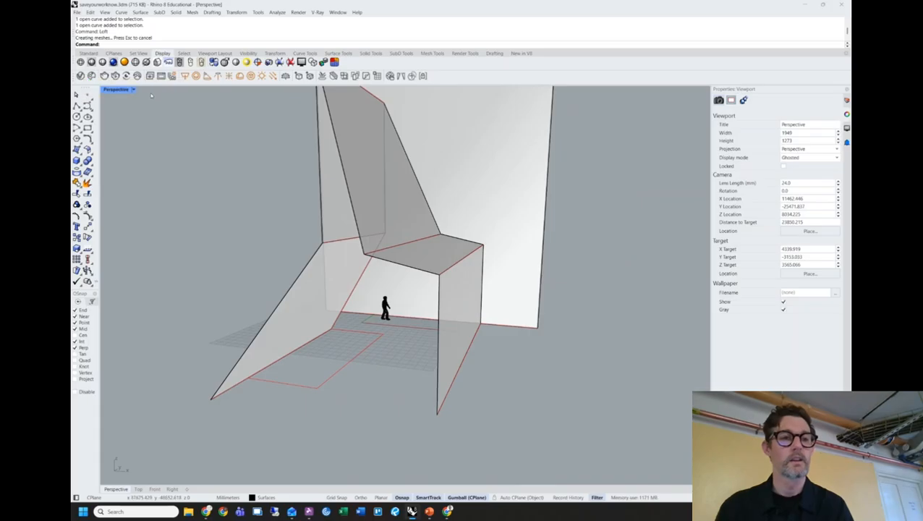
left_click(133, 90)
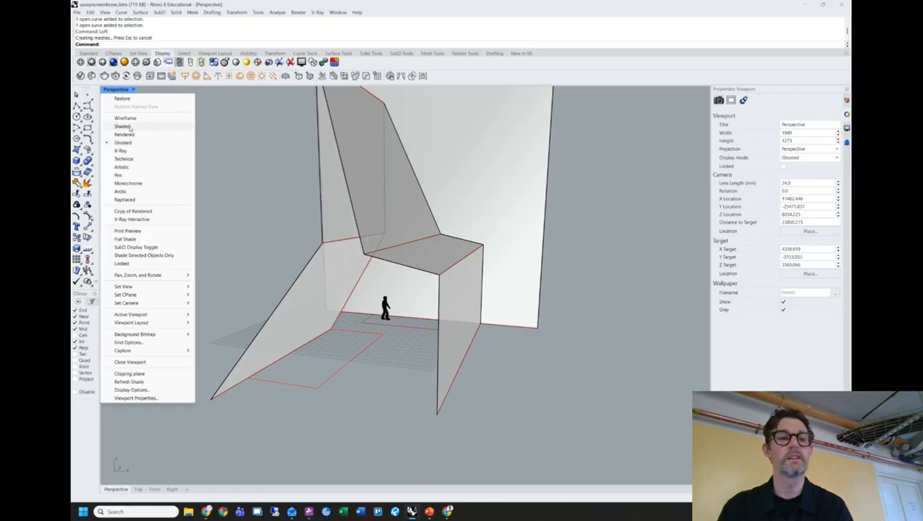
Put the Perspective view into Shaded display, orbit, then pick Rendered display.
left_click(129, 127)
mouse_move(157, 136)
right_mouse_down()
mouse_move(301, 197)
mouse_move(266, 208)
mouse_move(204, 154)
right_mouse_up()
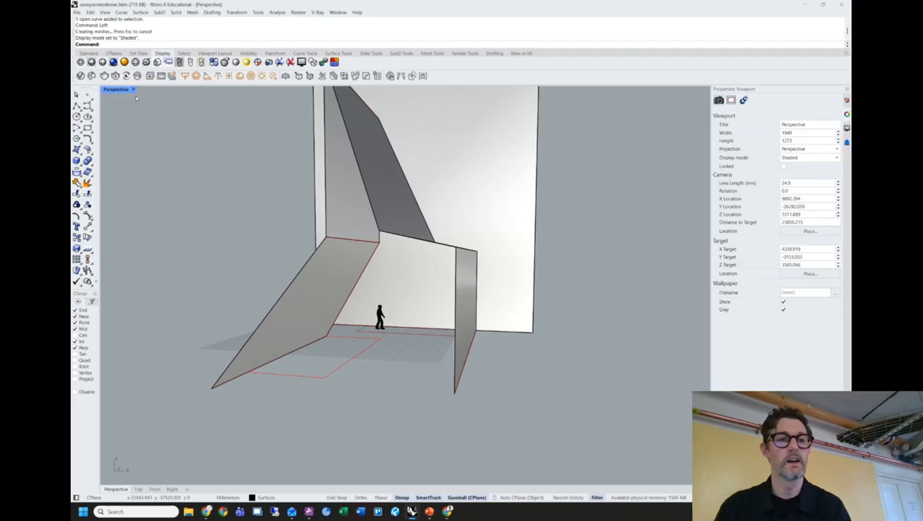
left_click(134, 90)
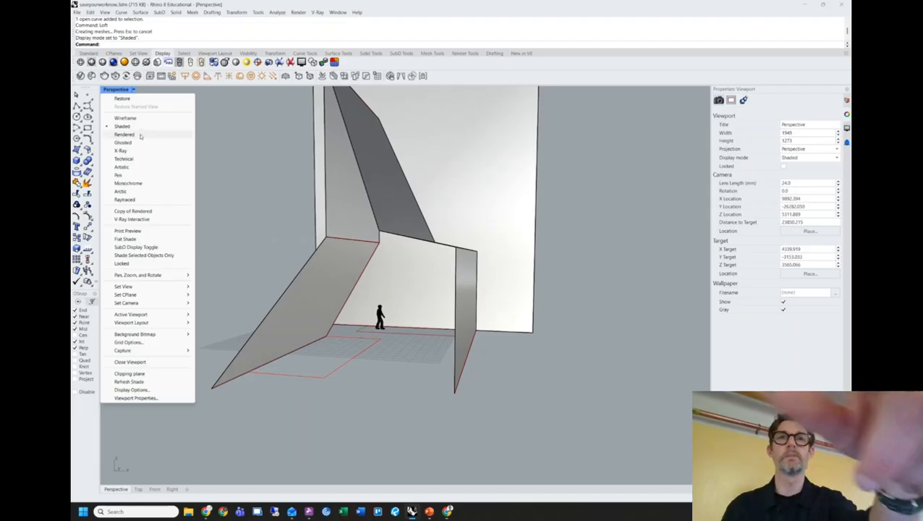
left_click(143, 135)
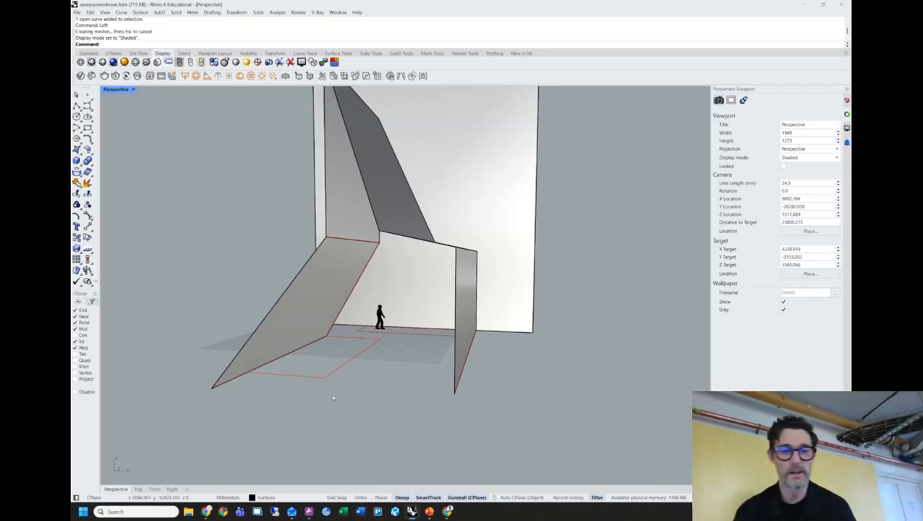
Zoom the shaded Perspective view out from the panel cluster.
scroll(534, 272, "down", 5)
Draw two separate straight lines beside the panel cluster.
right_click_drag(534, 272, 510, 313)
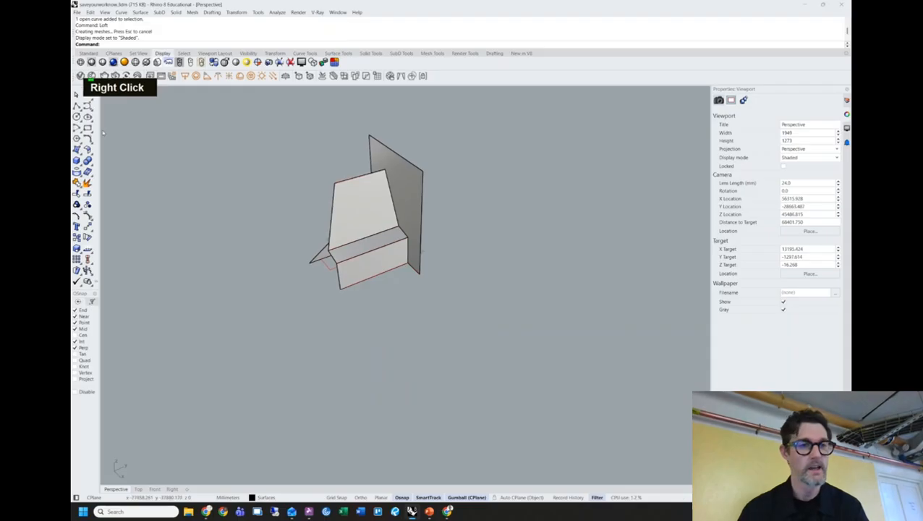
double_click(77, 105)
left_click(395, 348)
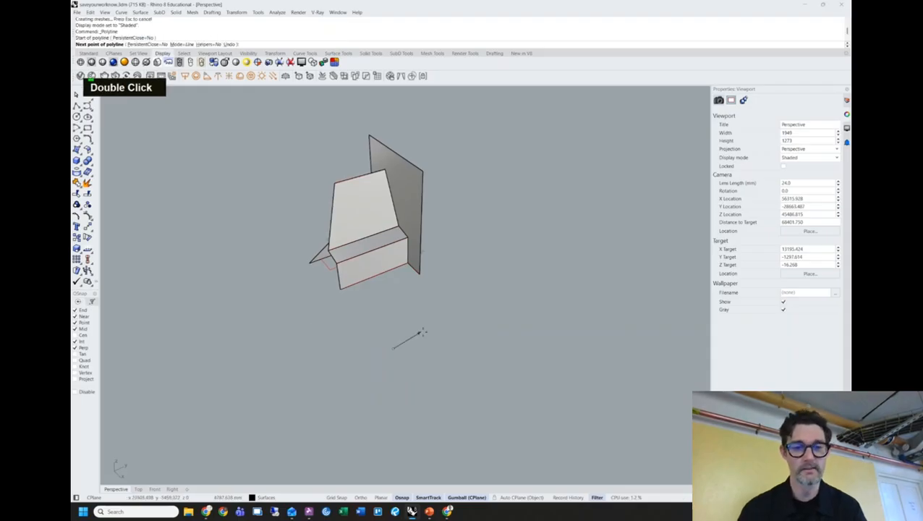
double_click(439, 328, "shift")
key("shift+space")
key("space")
left_click(417, 378)
left_click(467, 351)
key("shift+space")
Raise one of the lines above the other with the gumball.
right_click_drag(466, 351, 444, 333)
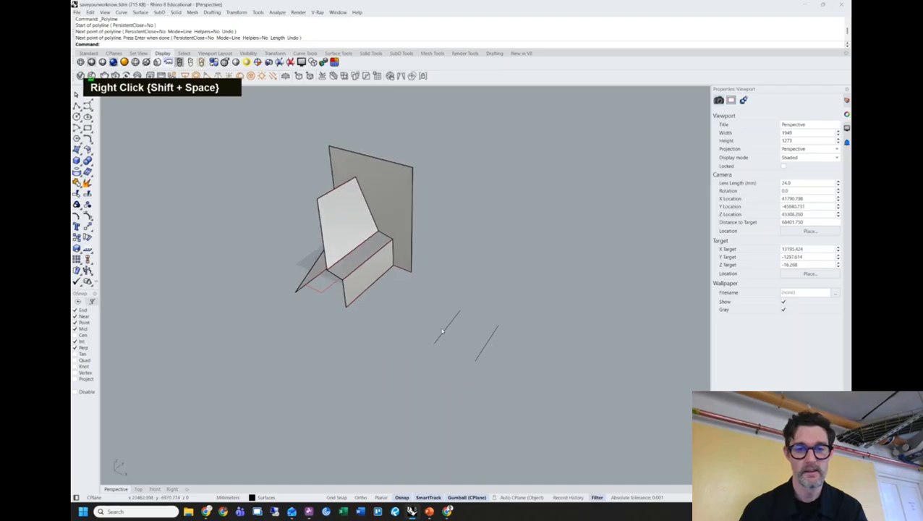
double_click(446, 330)
left_click_drag(460, 279, 461, 269)
left_click(506, 287)
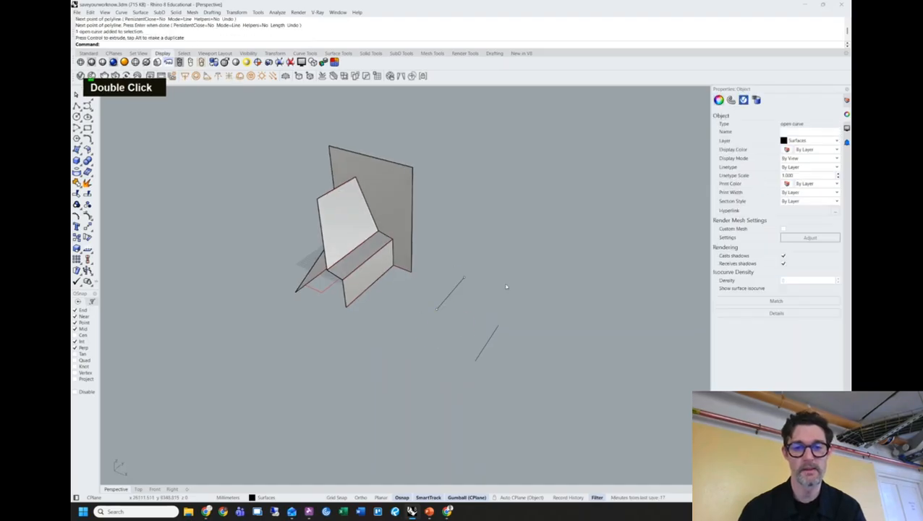
right_click_drag(507, 286, 488, 291)
scroll(450, 329, "up", 2)
right_click_drag(450, 329, 433, 345, "shift")
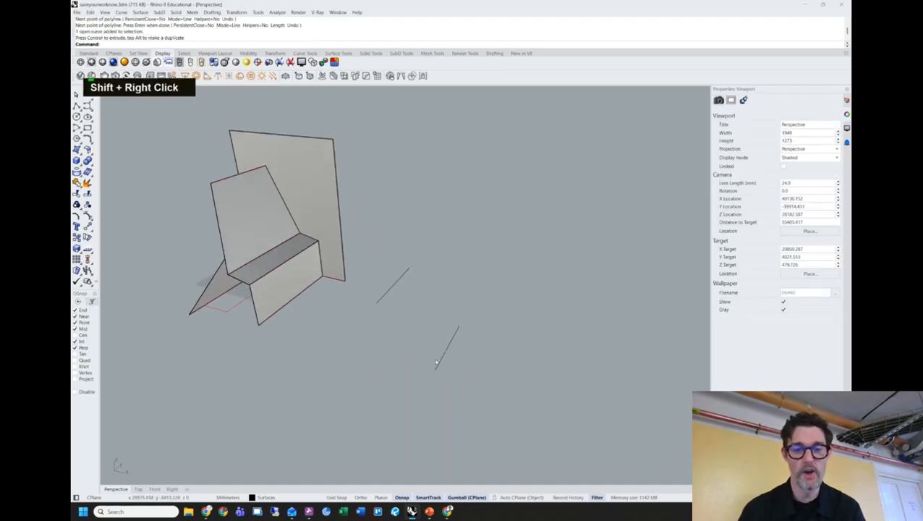
Loft a surface between the lower and upper lines, producing a twisted bowtie.
type("loft")
key("Return")
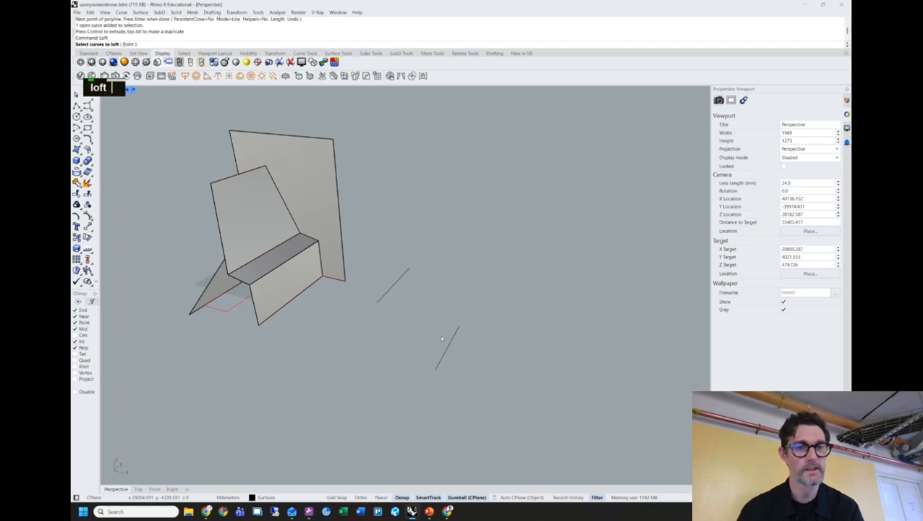
left_click(439, 364)
left_click(408, 269)
key("Return")
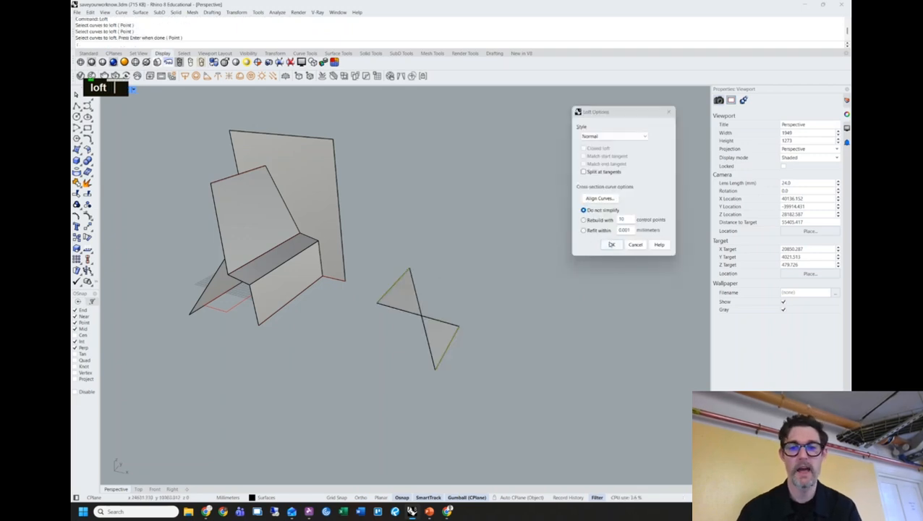
double_click(612, 244)
right_click_drag(477, 275, 523, 302)
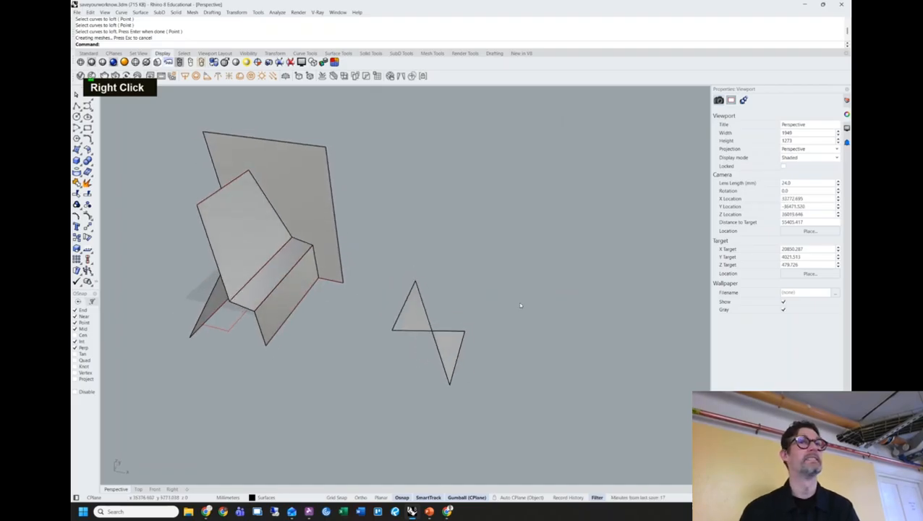
left_click(437, 323)
scroll(434, 326, "up", 3)
right_click_drag(434, 326, 509, 341)
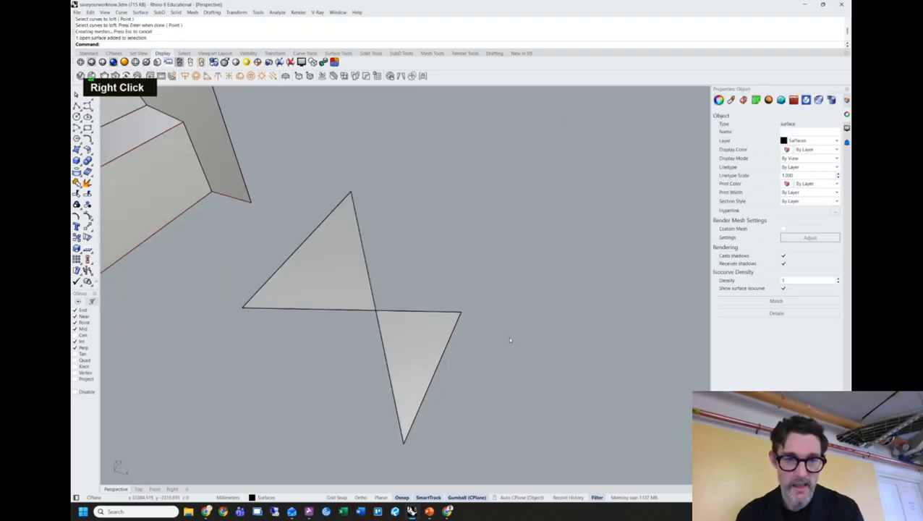
key("Escape")
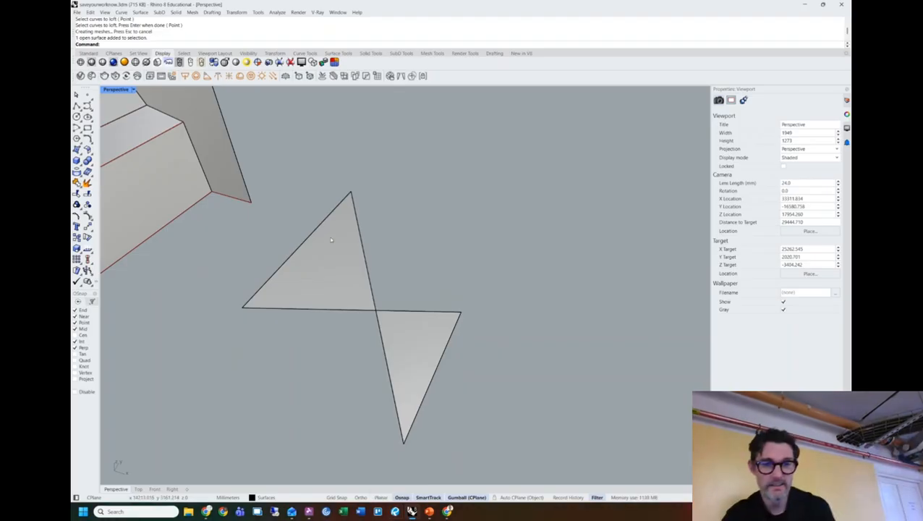
left_click(352, 250)
key("Delete")
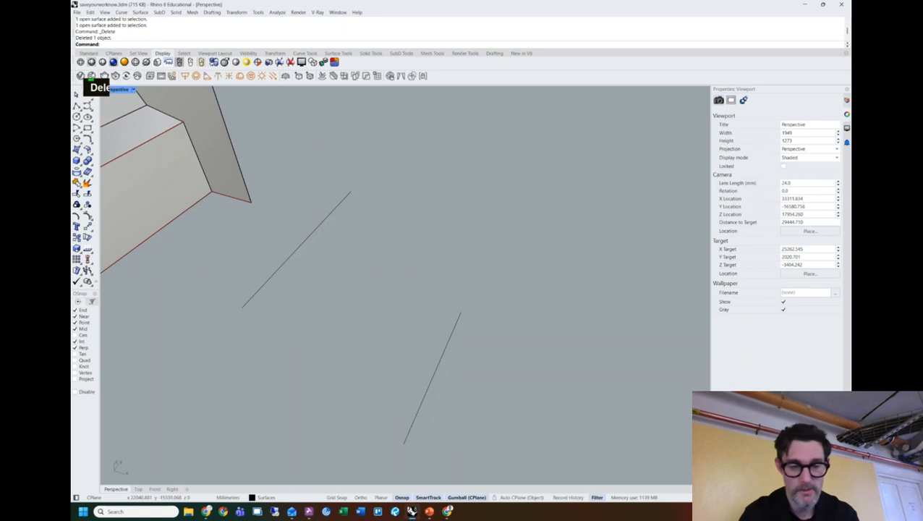
type("loft")
key("space")
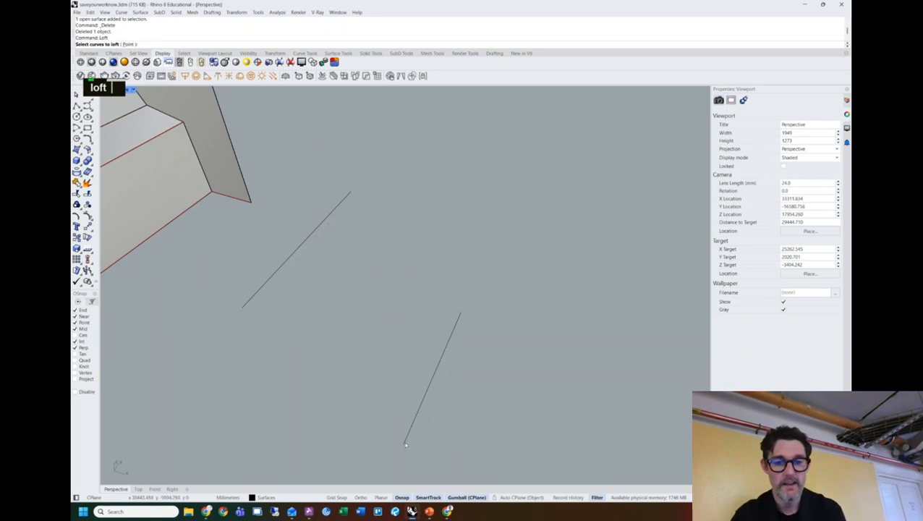
left_click(406, 443)
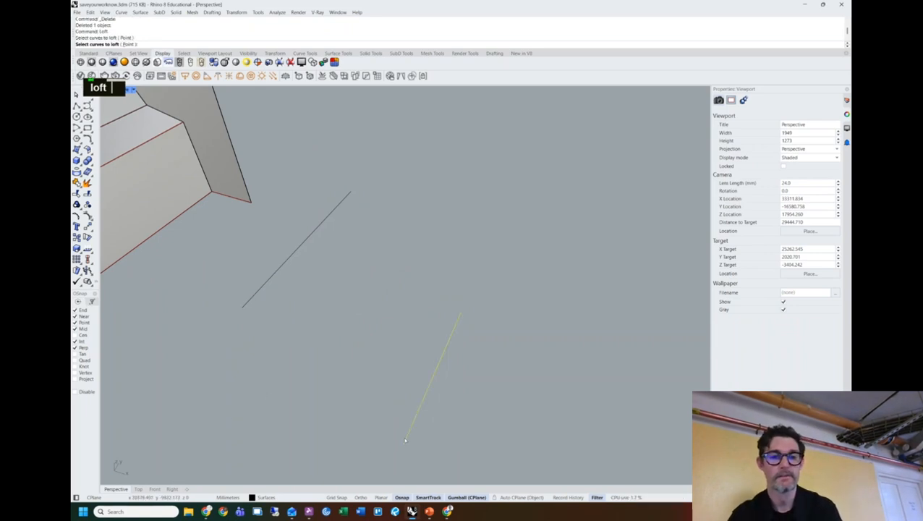
left_click(350, 195)
key("Return")
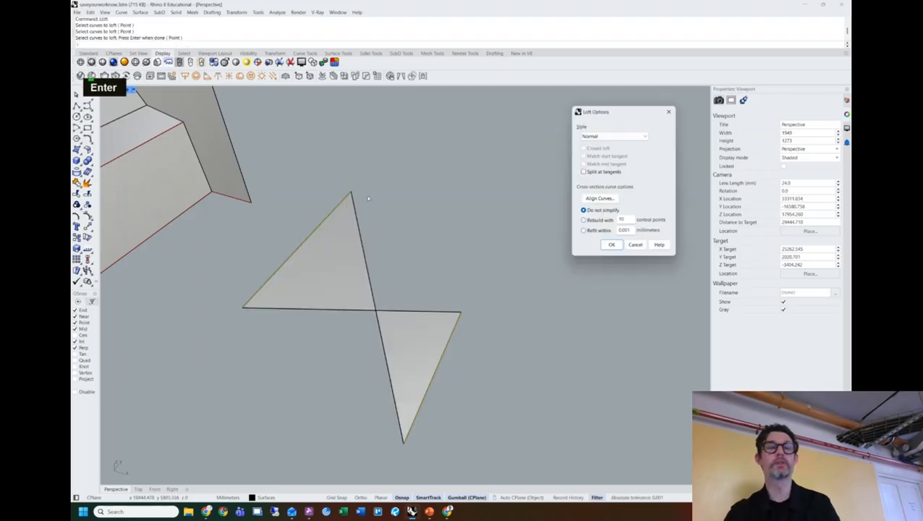
left_click(610, 244)
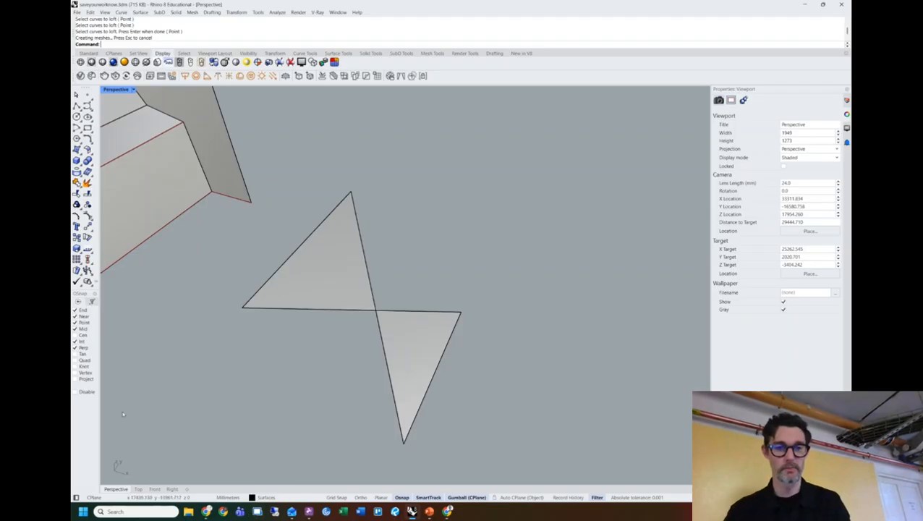
left_click(362, 285)
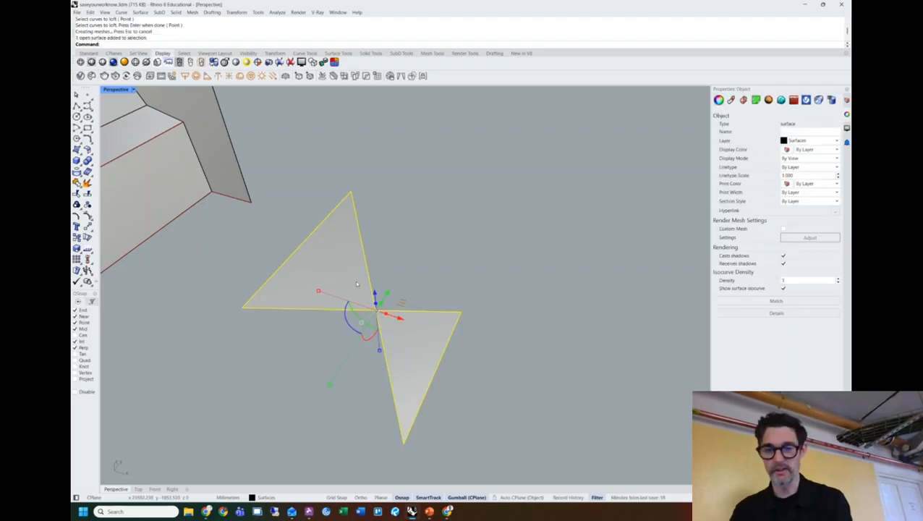
Delete the bowtie surface and re-loft from the lower to the upper line as a flat panel.
key("Delete")
mouse_move(399, 281)
right_mouse_down()
mouse_move(391, 282)
mouse_move(403, 268)
mouse_move(397, 282)
right_mouse_up()
type("loft")
key("Return")
left_click(440, 352)
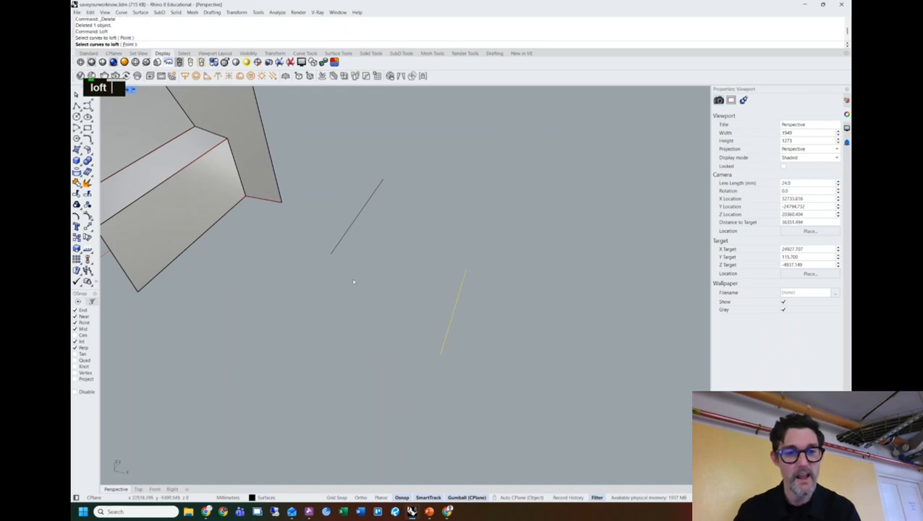
left_click(332, 256)
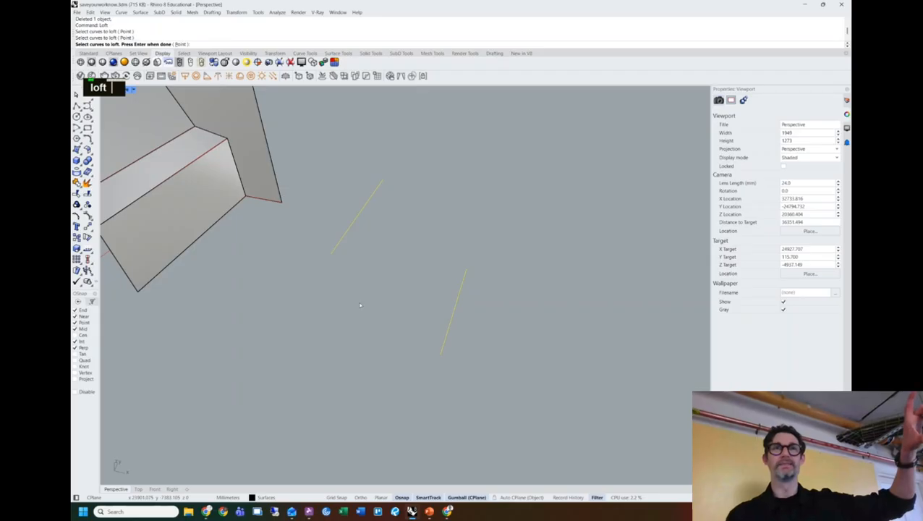
key("Return")
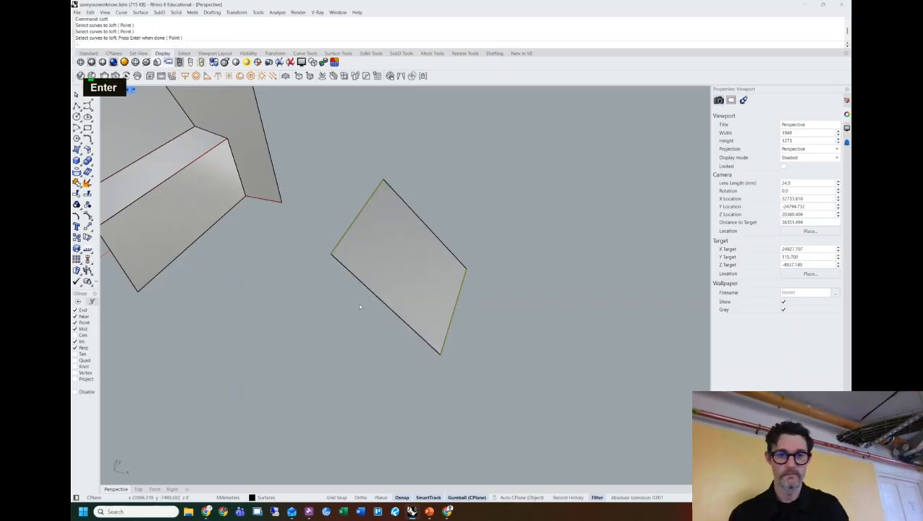
key("Return")
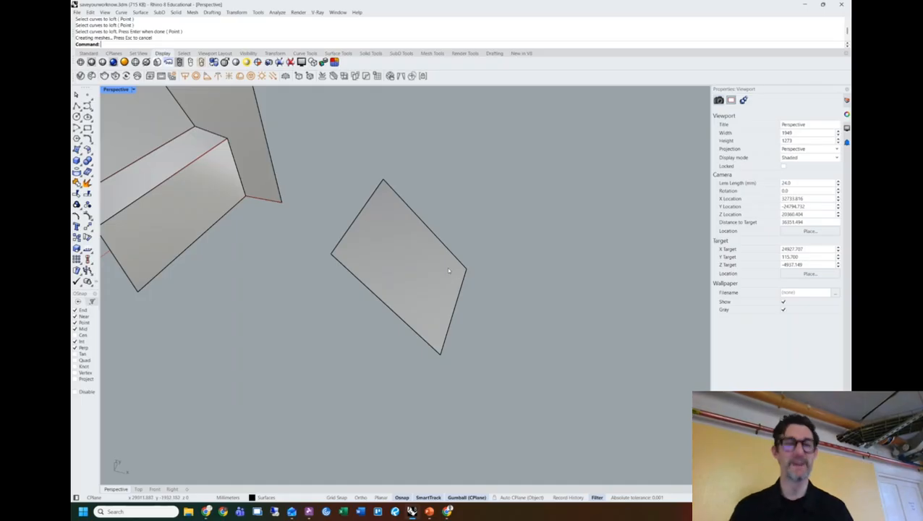
Delete the flat trial lofted panel together with its two lines.
left_click(446, 259)
double_click(401, 224)
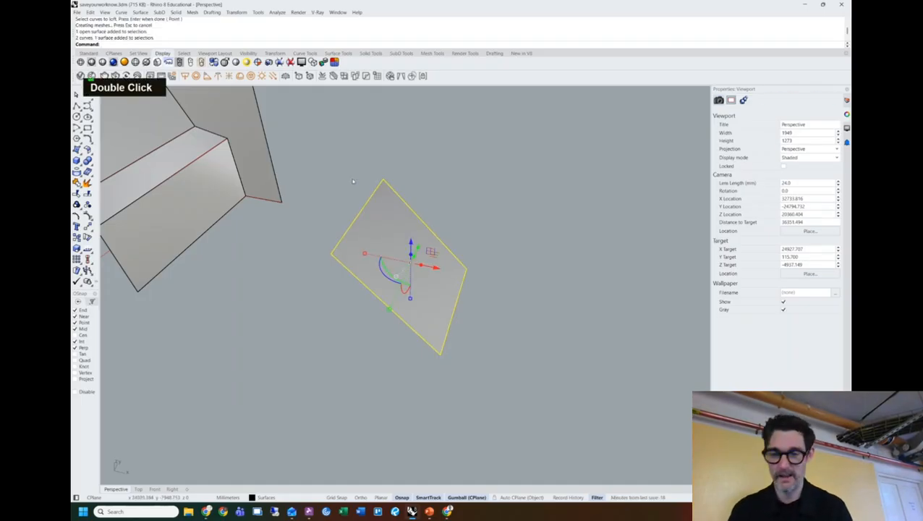
key("Delete")
scroll(324, 249, "down", 2)
right_click_drag(325, 249, 492, 275)
Restore the four-viewport layout and activate the Top, Front and Right views in turn.
key("Caps_Lock")
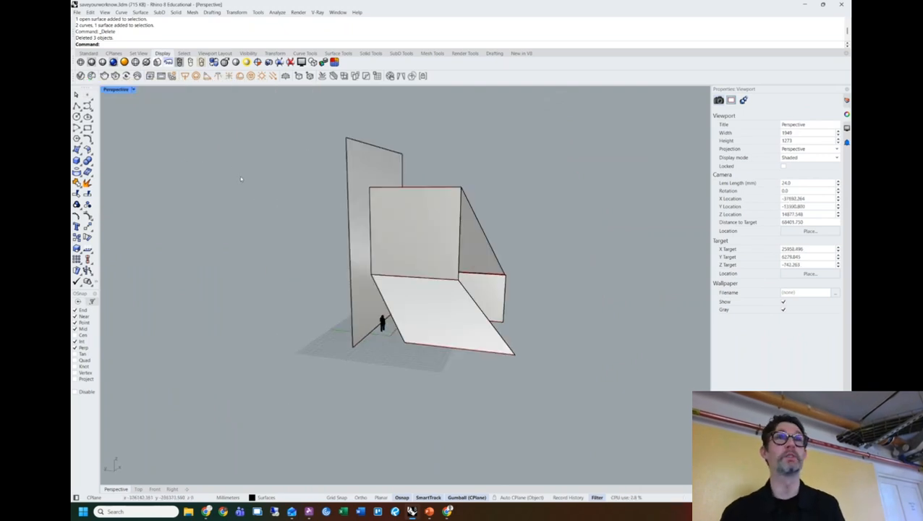
double_click(114, 89)
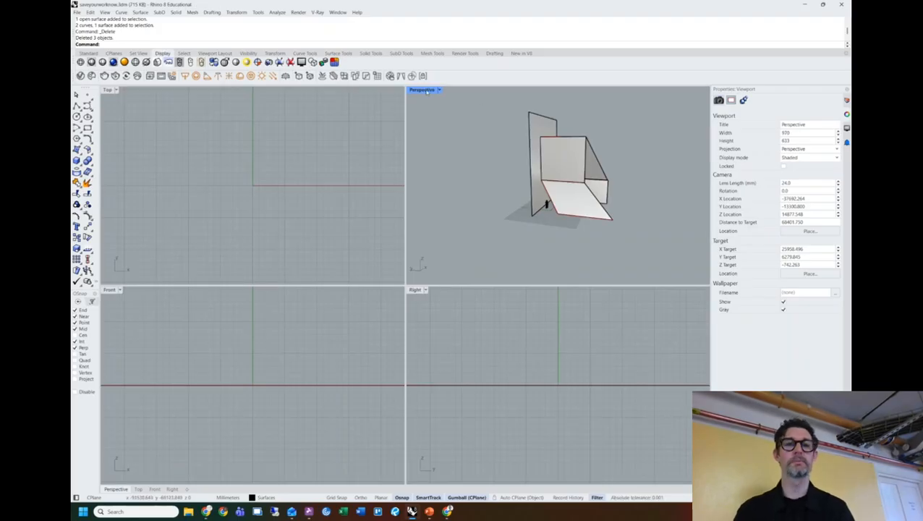
left_click(325, 176)
left_click(365, 325)
left_click(445, 325)
left_click(336, 179)
left_click(340, 333)
left_click(487, 335)
left_click(246, 210)
Zoom and pan the Top and Front views to frame the plan, wall and figure.
scroll(228, 217, "down", 12)
scroll(224, 175, "down", 10)
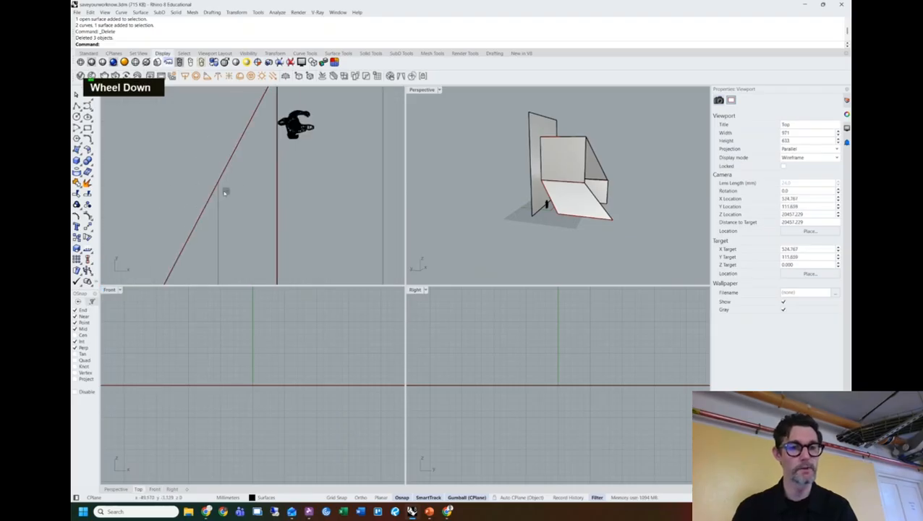
right_click_drag(263, 197, 259, 182)
scroll(228, 355, "down", 10)
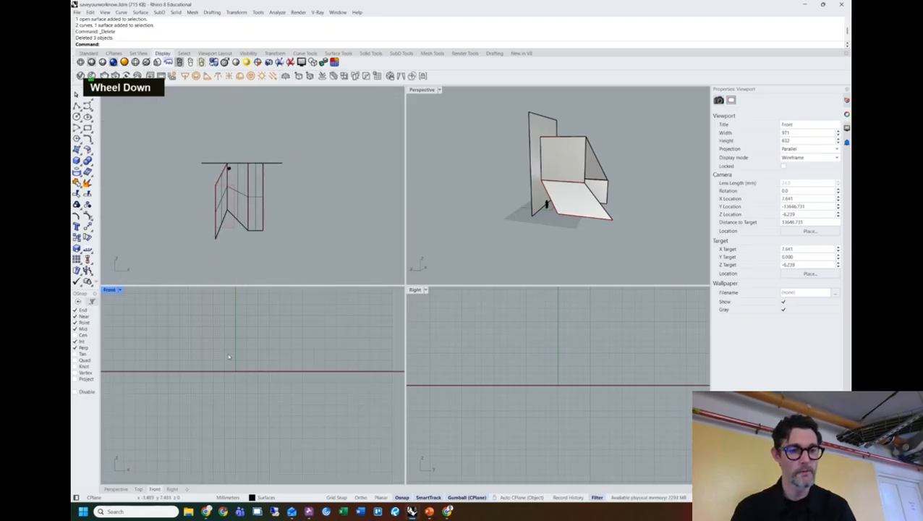
scroll(234, 354, "down", 8)
right_click_drag(234, 355, 218, 401)
Zoom and pan the Right view to frame the tall wall.
scroll(235, 358, "up", 6)
scroll(488, 347, "down", 10)
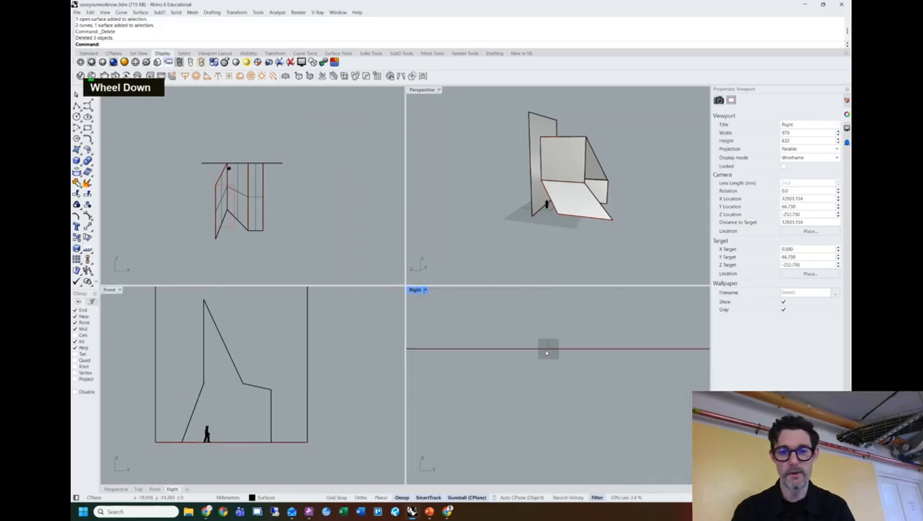
right_click_drag(589, 320, 572, 380)
scroll(550, 341, "up", 2)
right_click_drag(550, 341, 547, 364)
scroll(547, 364, "up", 5)
left_click(576, 356)
left_click(593, 326)
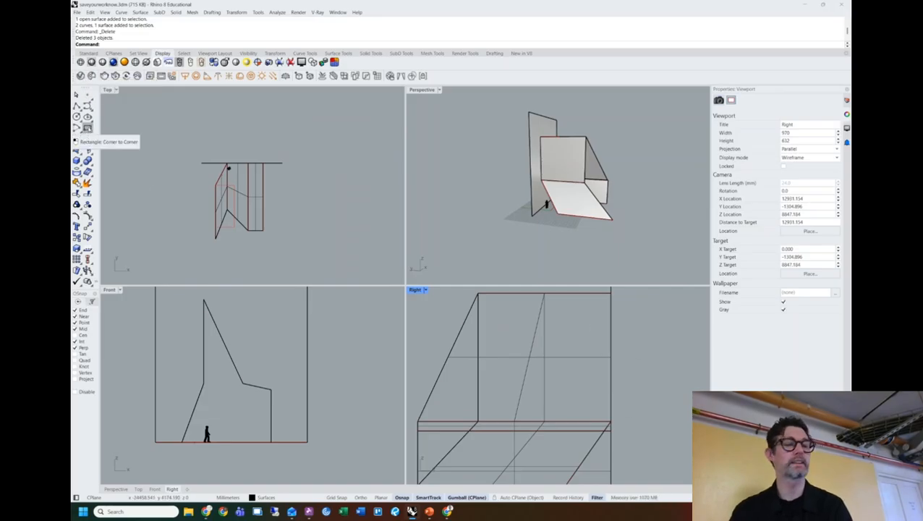
Draw a corner-to-corner rectangle on the wall face in the Right view.
left_click(88, 128)
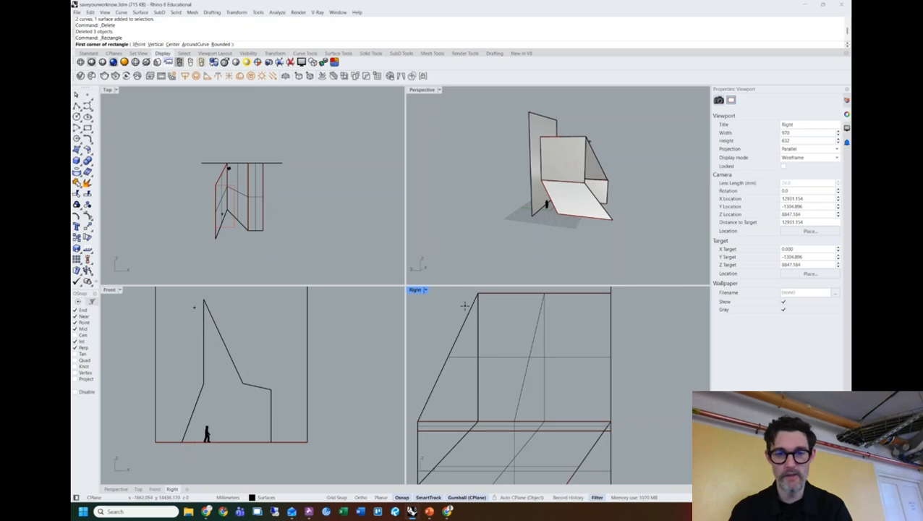
left_click(490, 307)
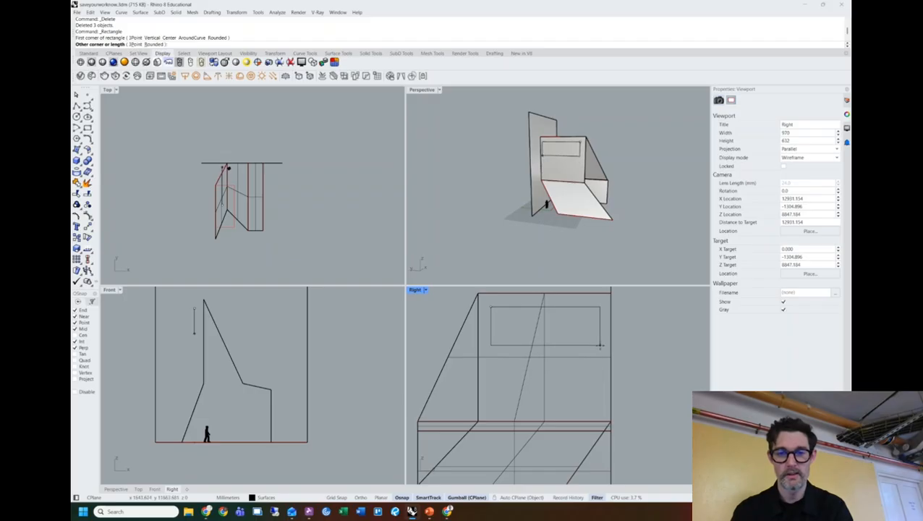
left_click(599, 350)
right_click_drag(649, 339, 630, 346, "shift")
scroll(573, 209, "up", 3)
right_click_drag(574, 209, 526, 194, "shift")
scroll(562, 178, "down", 4)
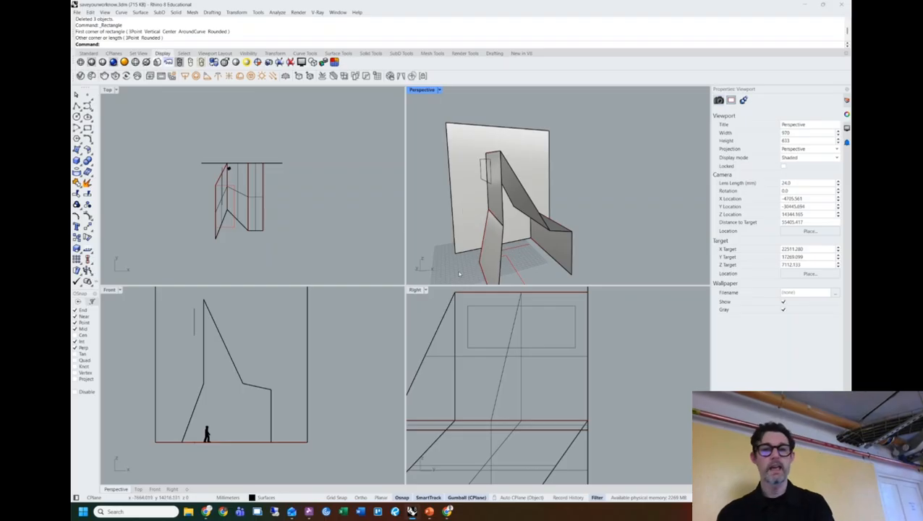
Orbit the perspective, then maximize and pan the Right viewport.
scroll(492, 169, "up", 5)
scroll(492, 169, "down", 3)
right_click_drag(495, 166, 573, 166)
left_click(573, 165)
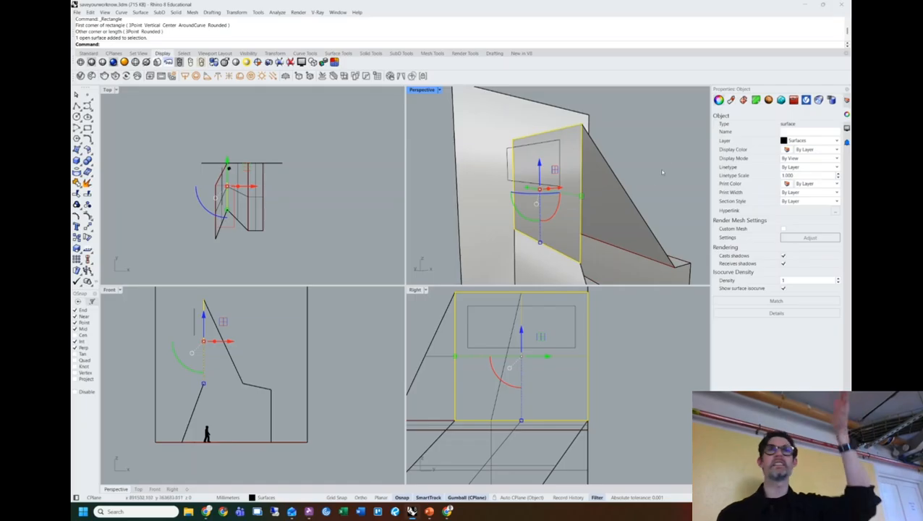
left_click(620, 362)
double_click(414, 290)
right_click_drag(396, 265, 408, 268)
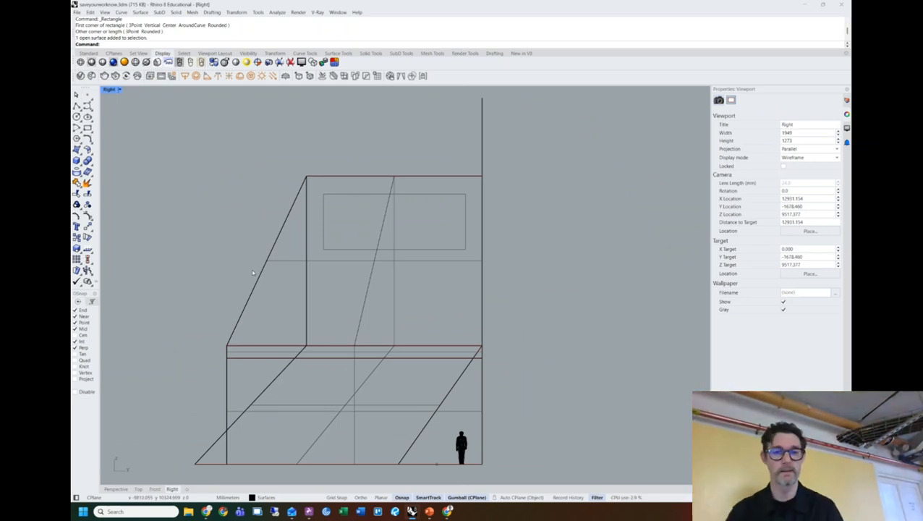
Set the Right view to Ghosted display and select the wall rectangle.
left_click(118, 90)
left_click(156, 143)
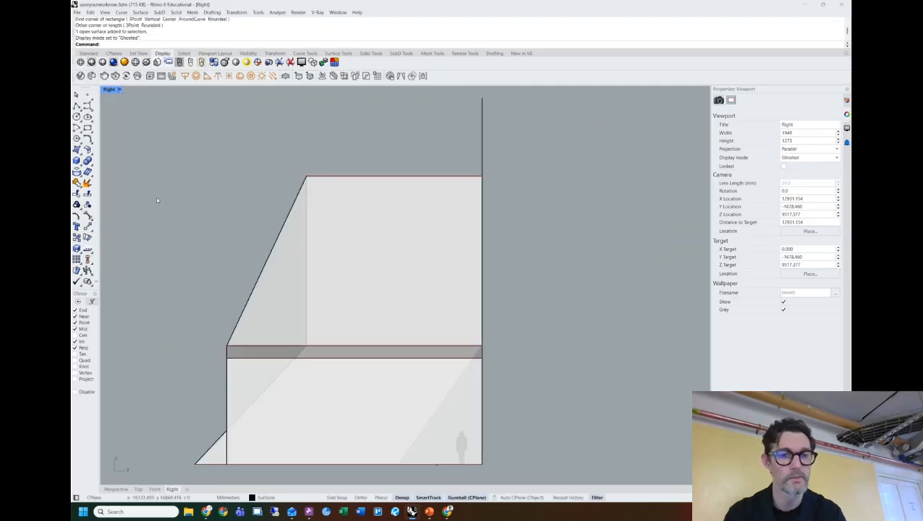
right_click_drag(229, 243, 246, 238, "shift")
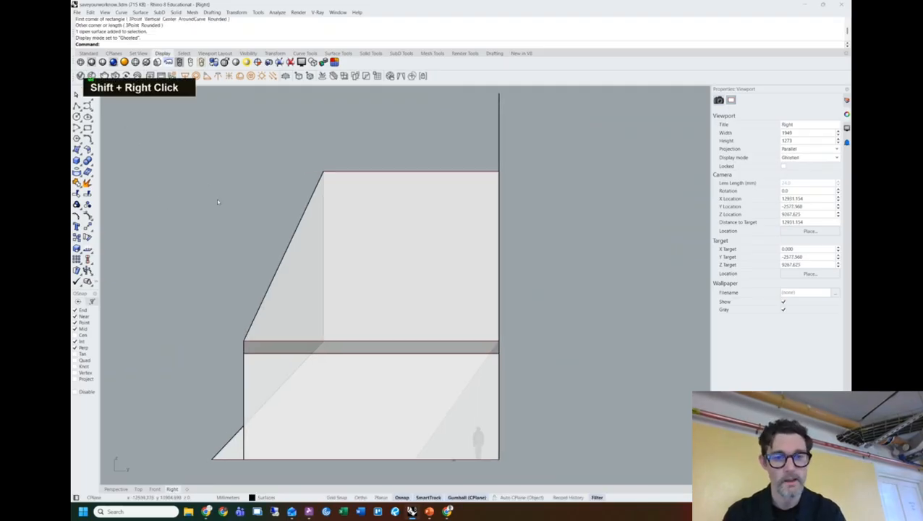
left_click(339, 201)
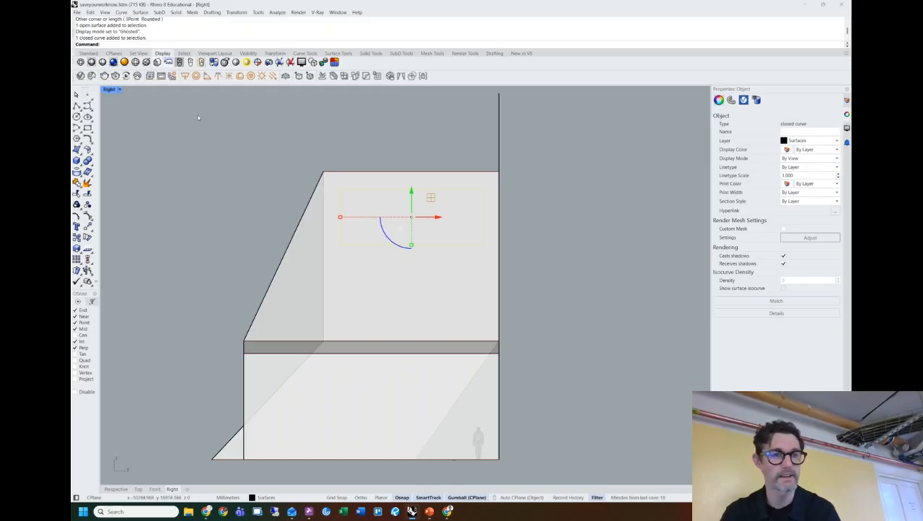
Return to four views, start Trim, and set the Right view to Wireframe.
double_click(108, 89)
right_click_drag(515, 300, 470, 338, "shift")
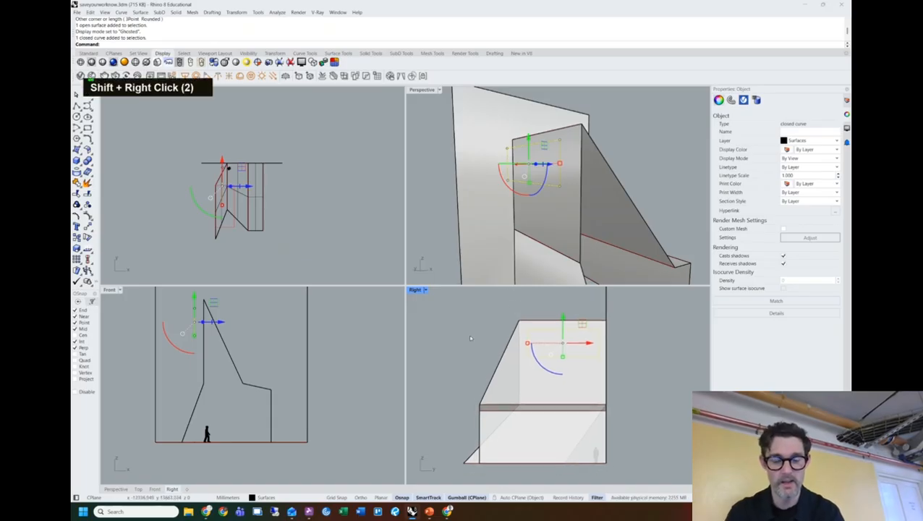
type("tr")
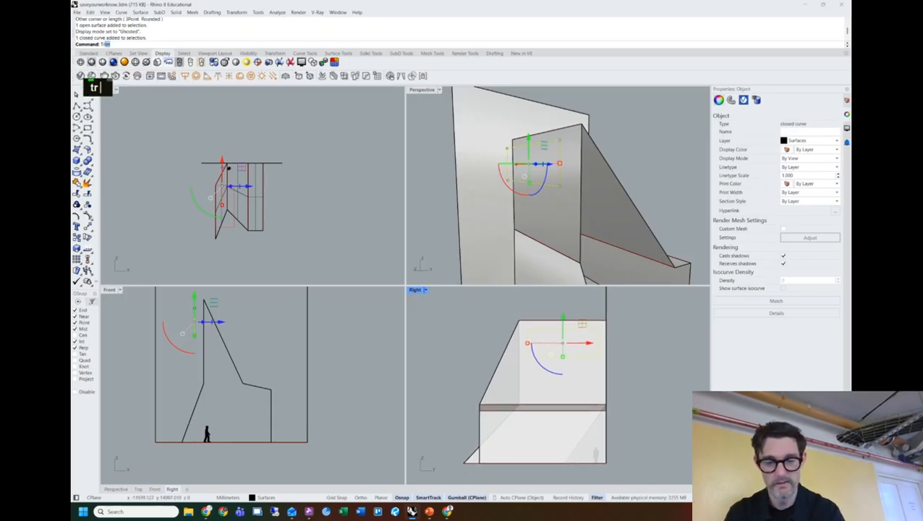
type("im")
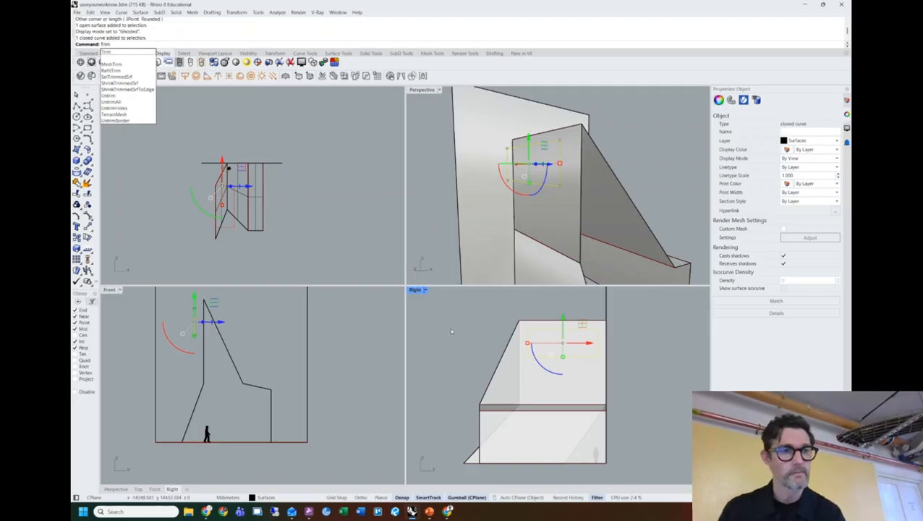
key("Return")
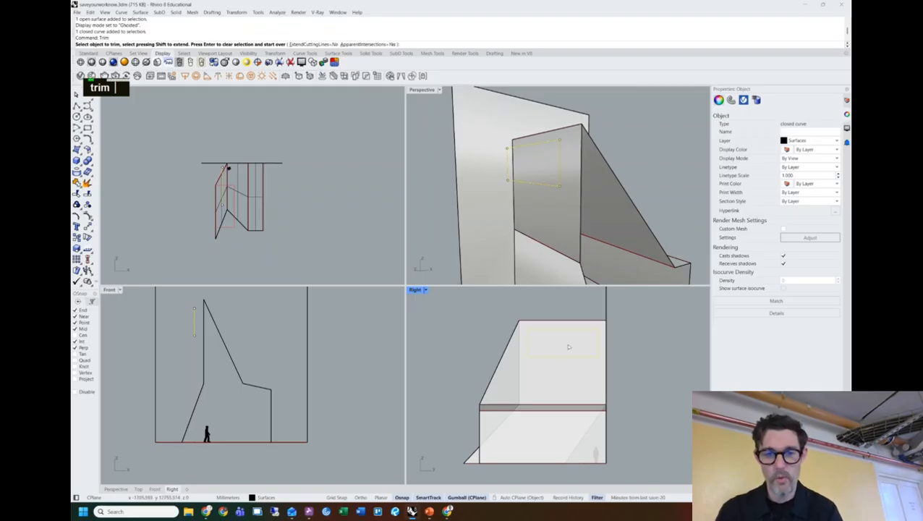
scroll(569, 347, "up", 3)
left_click(425, 290)
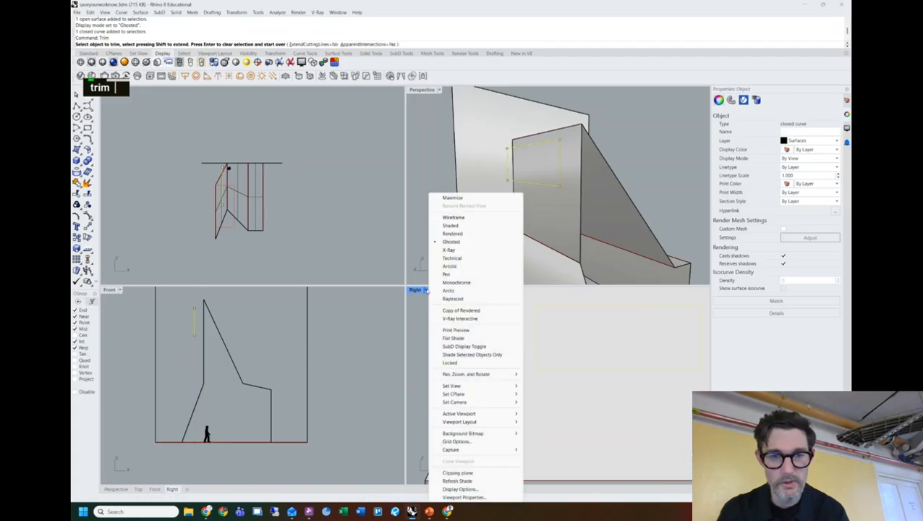
left_click(453, 217)
Trim away the wall inside the rectangle to leave a window opening.
right_click_drag(644, 343, 518, 362)
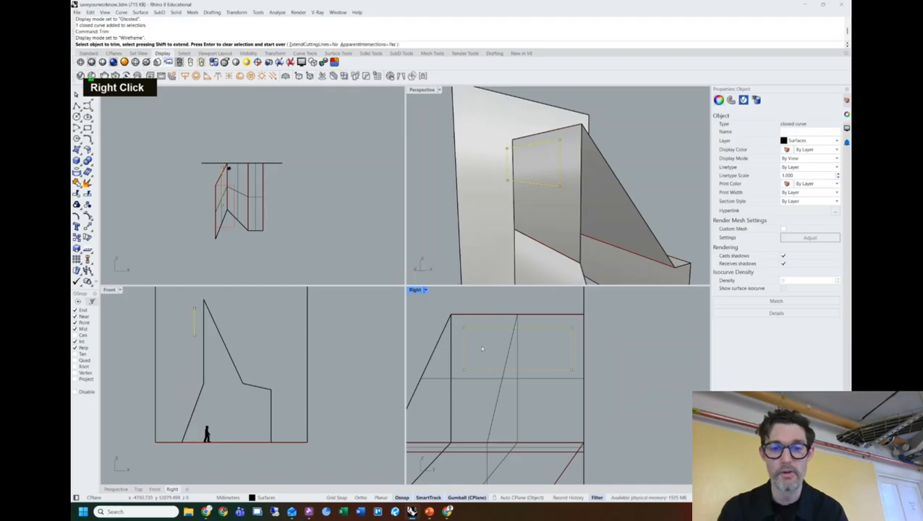
scroll(500, 354, "up", 2)
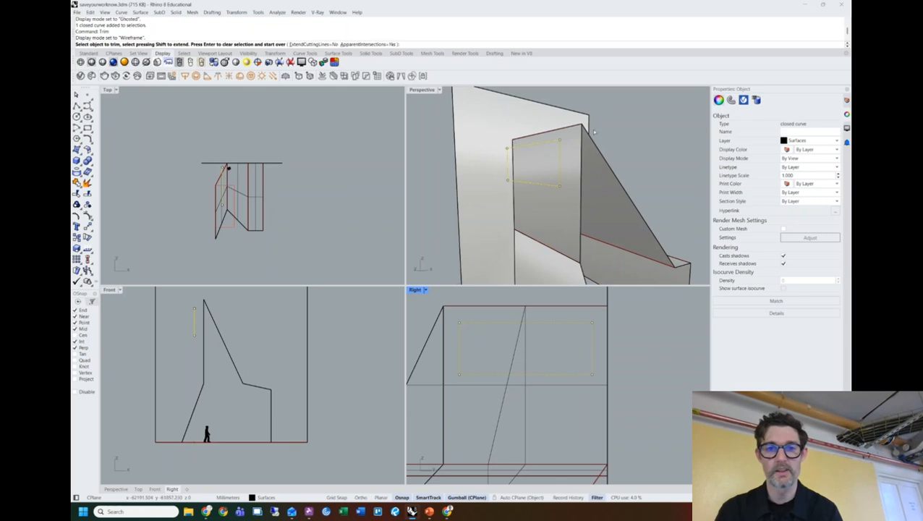
left_click(526, 354)
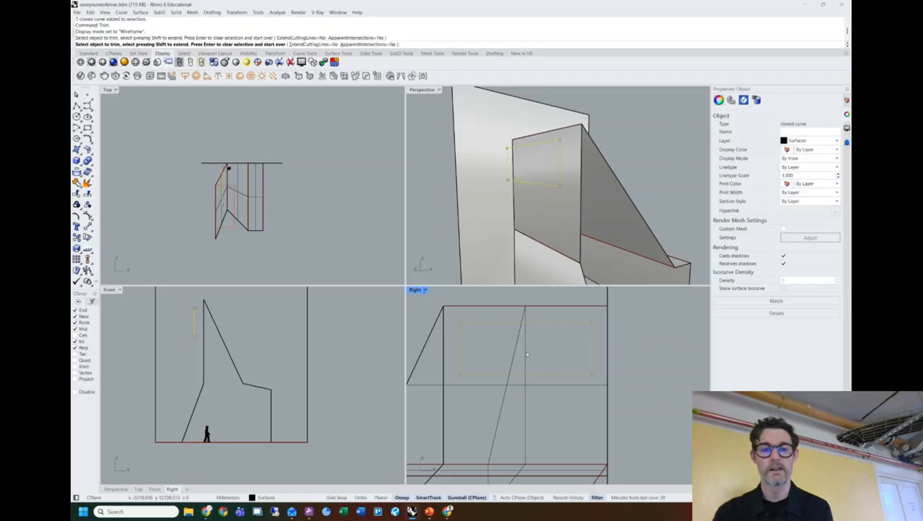
right_click_drag(579, 199, 527, 181)
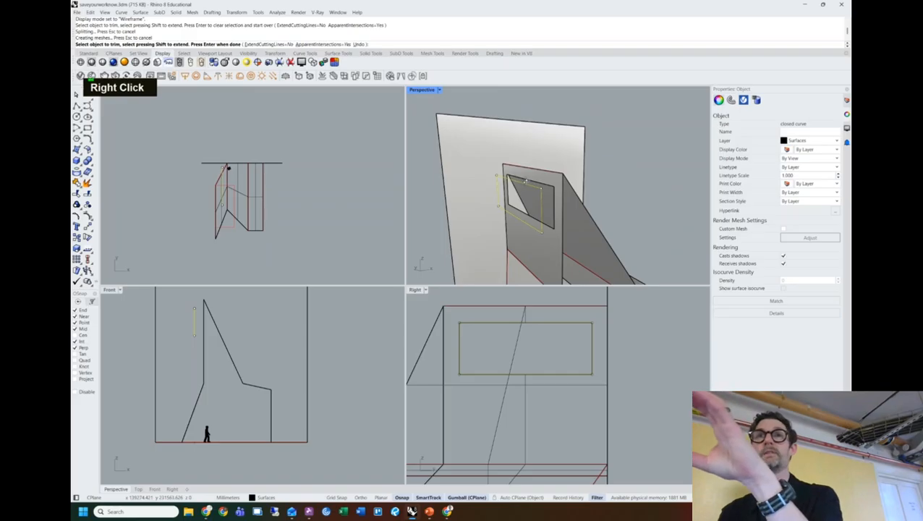
right_click_drag(527, 181, 558, 187)
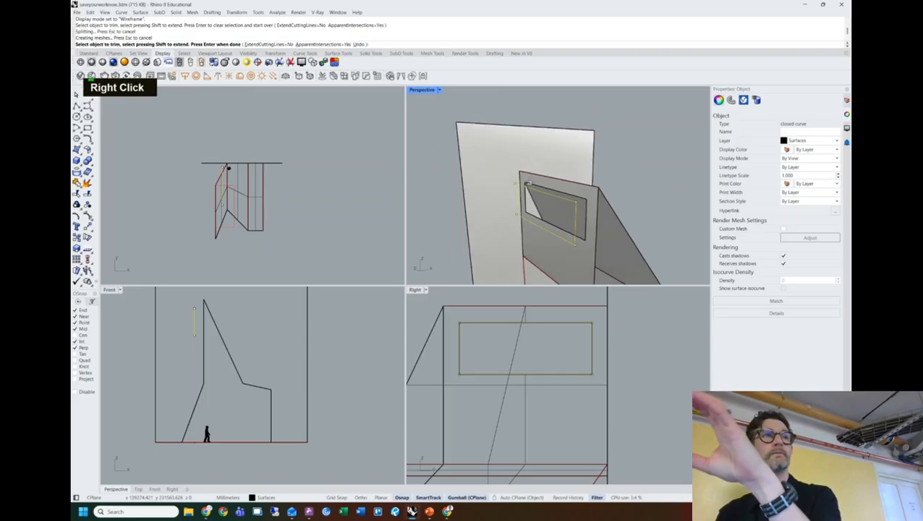
right_click(644, 183)
key("Escape")
key("Escape")
right_click_drag(644, 183, 646, 180)
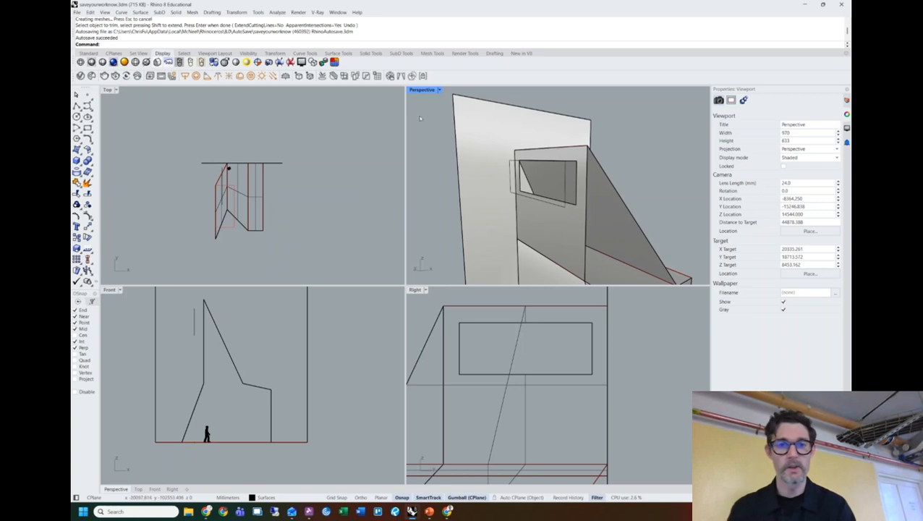
Maximize the Perspective view and orbit it to frame the whole model and figure.
double_click(428, 90)
right_click_drag(506, 210, 528, 248)
scroll(363, 258, "down", 4, "shift")
right_click_drag(362, 257, 383, 262, "shift")
right_click_drag(384, 262, 407, 264, "shift")
right_click_drag(497, 223, 519, 212, "shift")
scroll(377, 286, "up", 3)
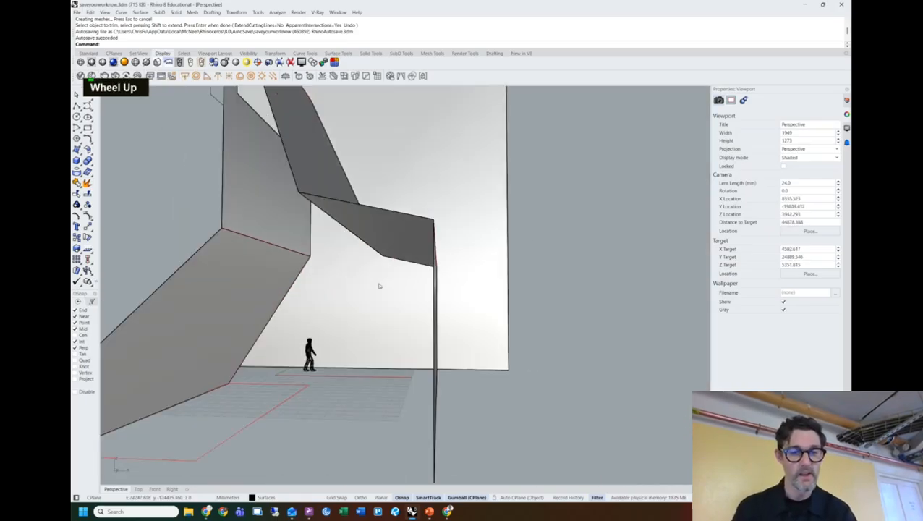
right_click_drag(377, 286, 404, 276, "shift")
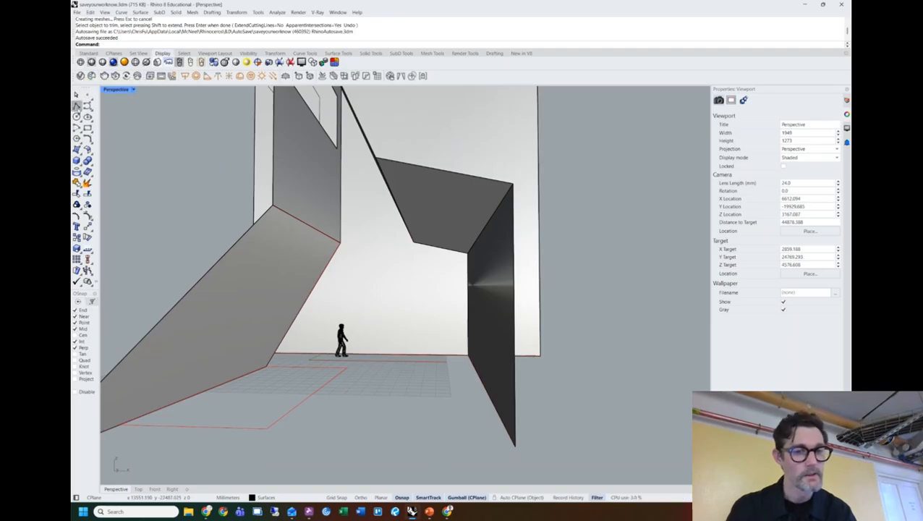
right_click_drag(294, 302, 351, 275, "shift")
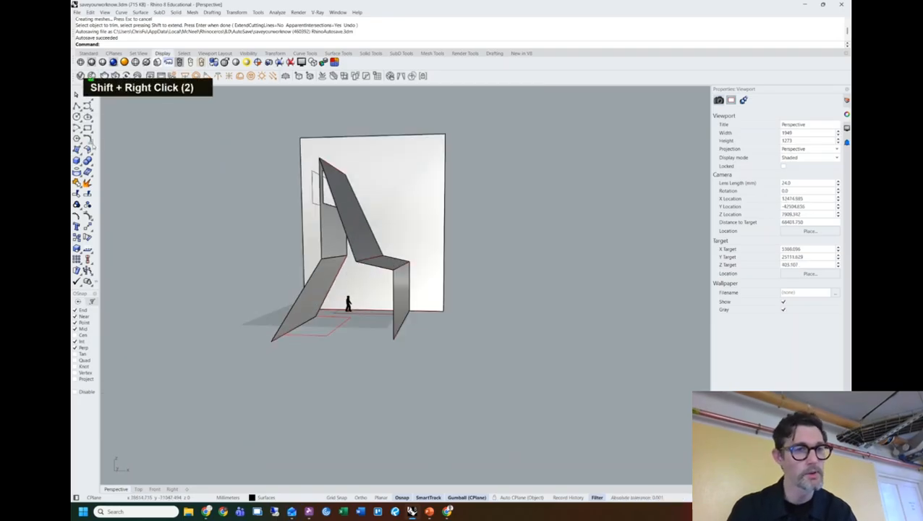
Draw a thin box floor slab from the wall end to beneath the figure.
left_click(77, 160)
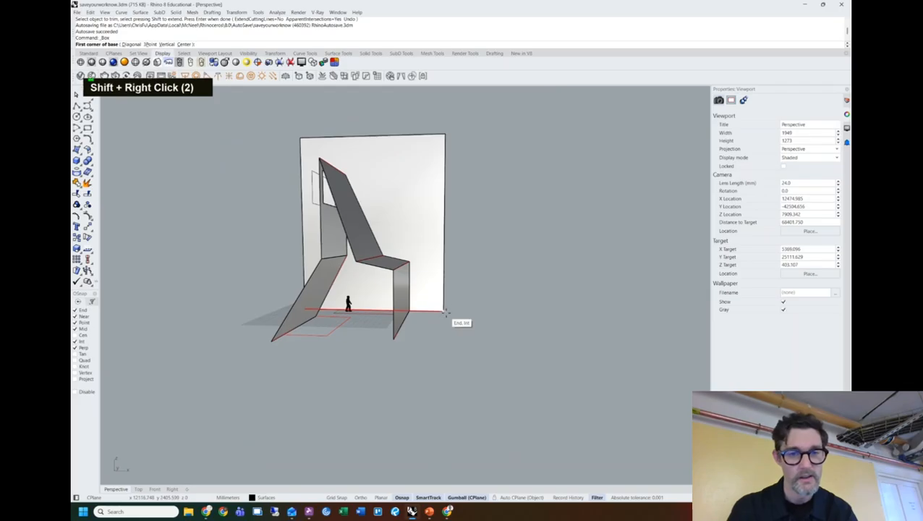
left_click(446, 311)
left_click(211, 341)
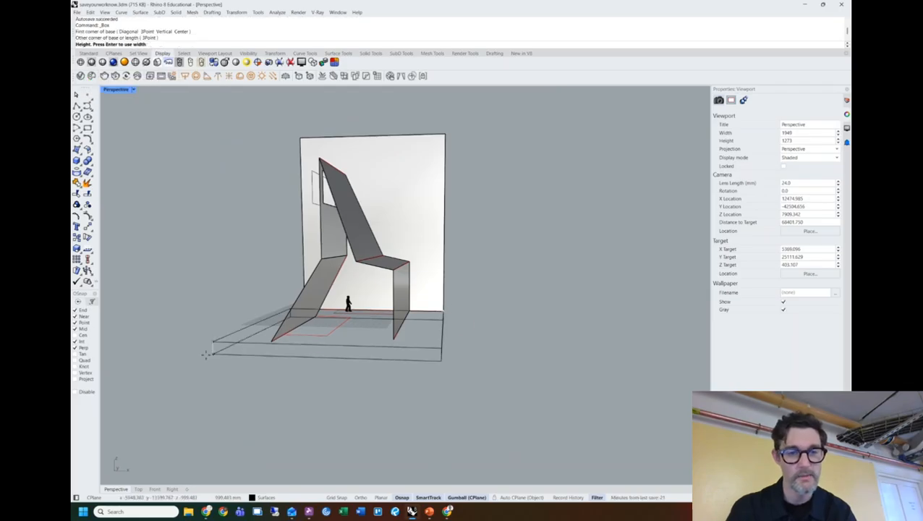
left_click(205, 348)
right_click_drag(477, 308, 486, 288, "shift")
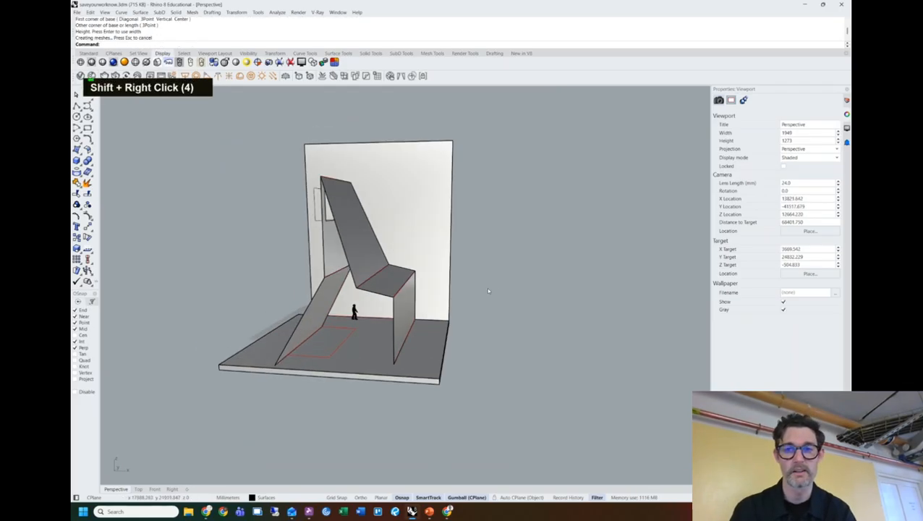
left_click(846, 102)
scroll(404, 312, "up", 3)
right_click_drag(365, 315, 434, 295, "shift")
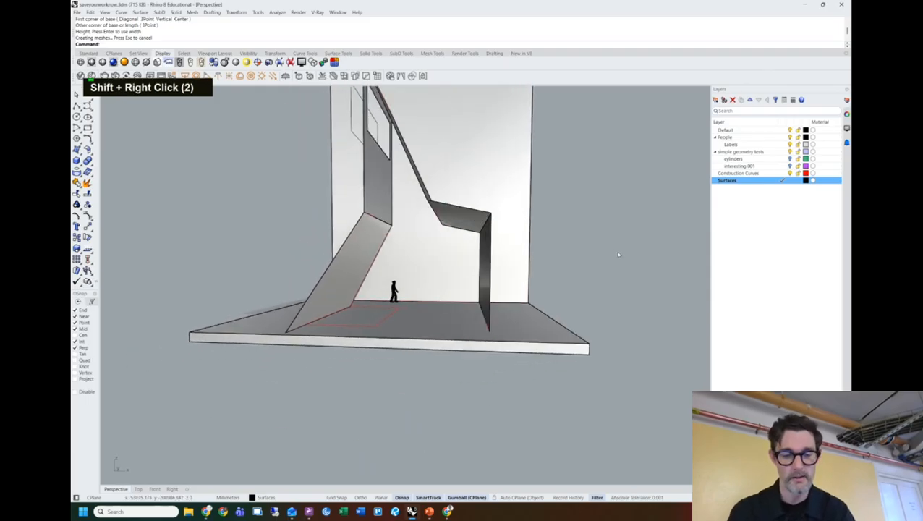
Turn the sun on with manual control via the Sun command.
type("sun")
key("Return")
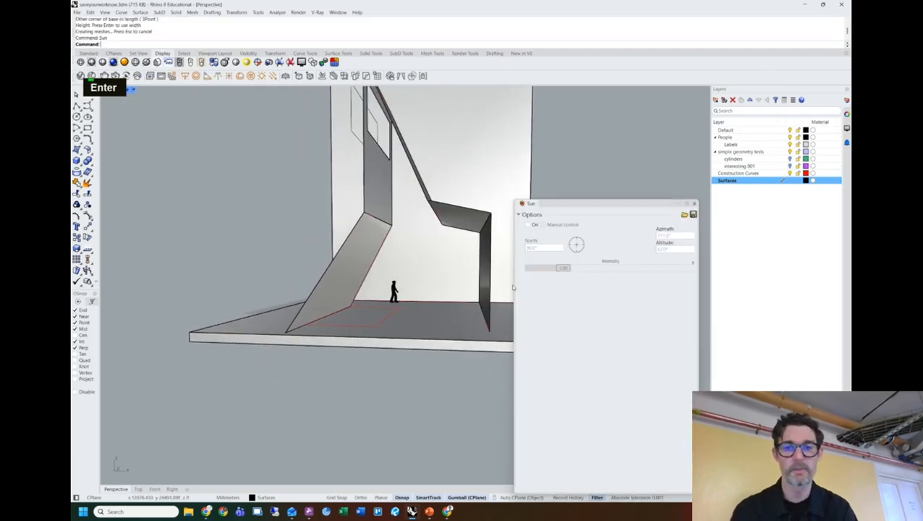
left_click_drag(614, 200, 608, 160)
left_click(523, 177)
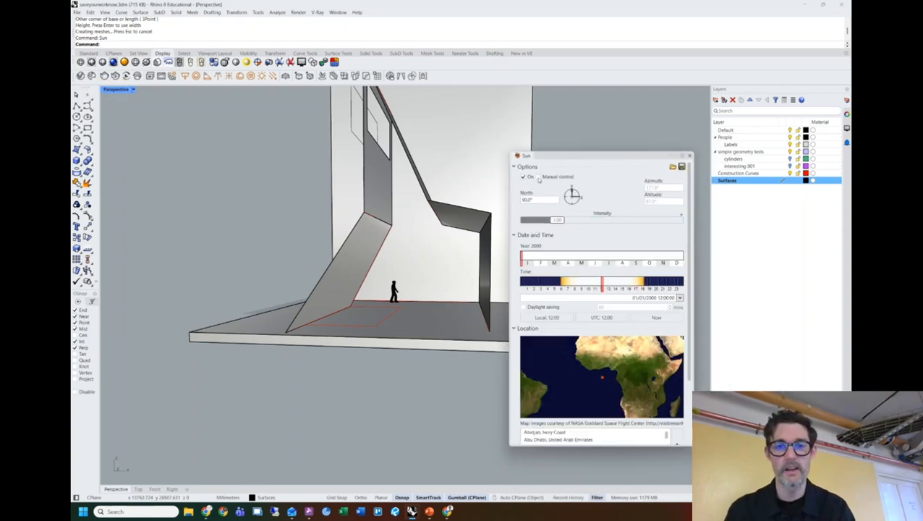
left_click(538, 177)
left_click_drag(585, 153, 595, 149)
Switch the Perspective view to Rendered display and reframe the sunlit model.
left_click(134, 89)
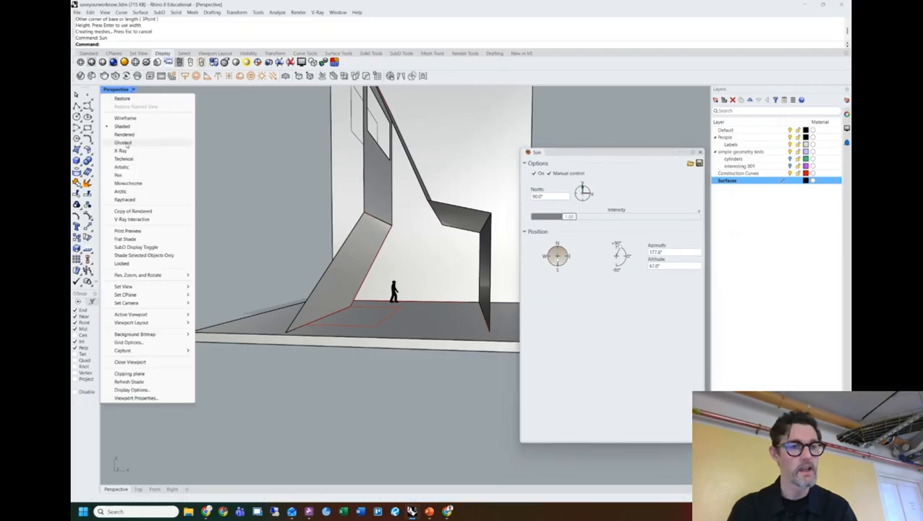
left_click(125, 137)
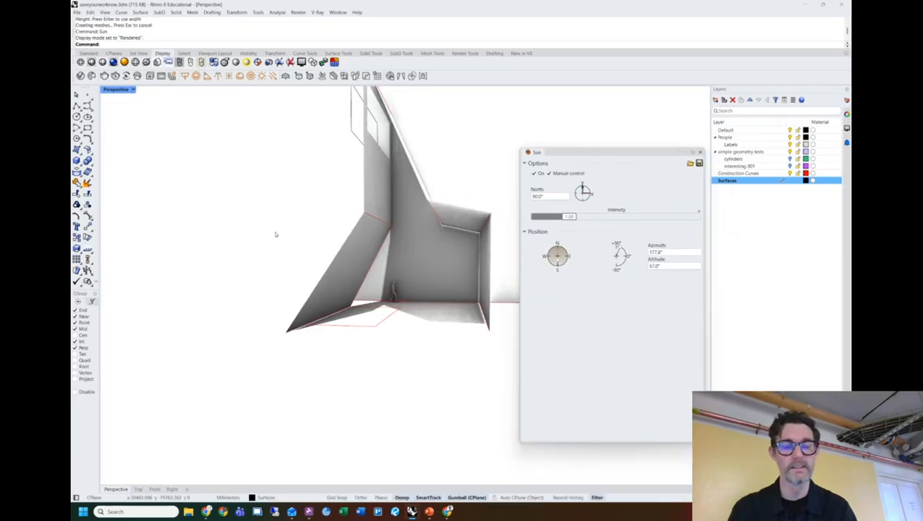
scroll(384, 310, "up", 2)
right_click_drag(384, 309, 407, 296, "shift")
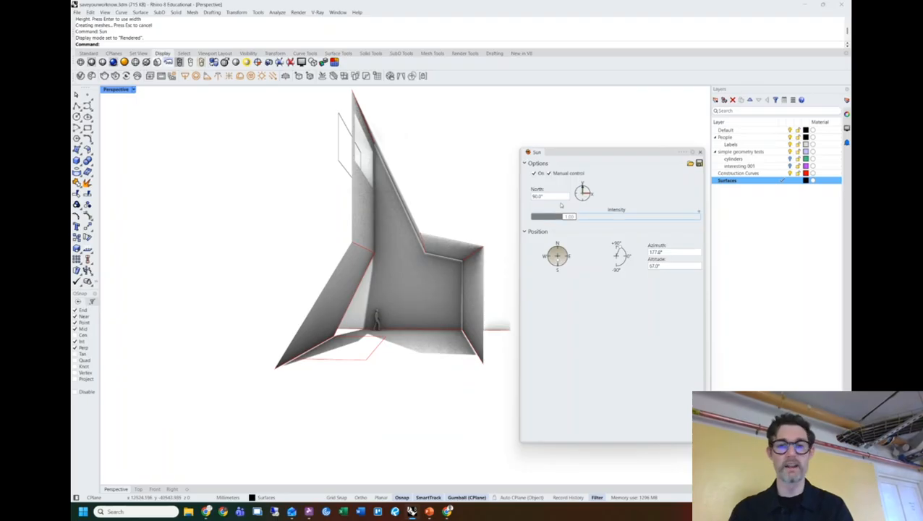
left_click_drag(575, 153, 585, 134)
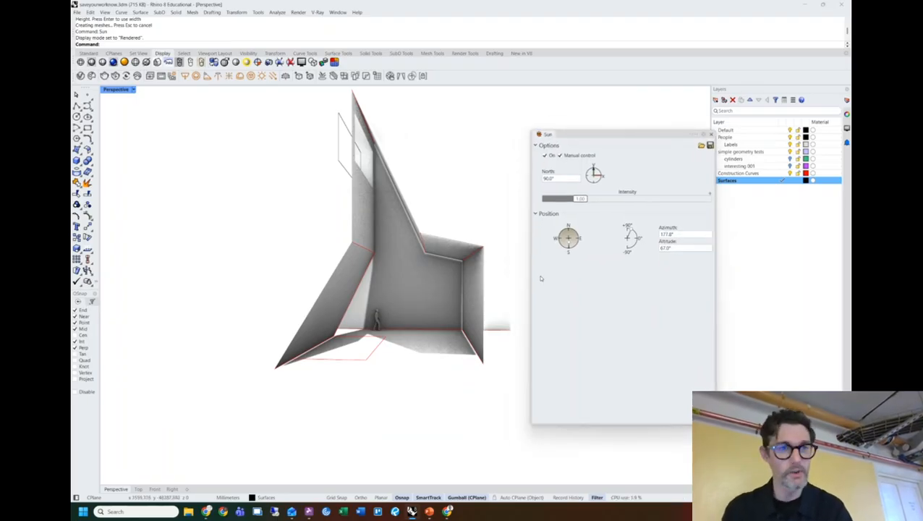
type("lights")
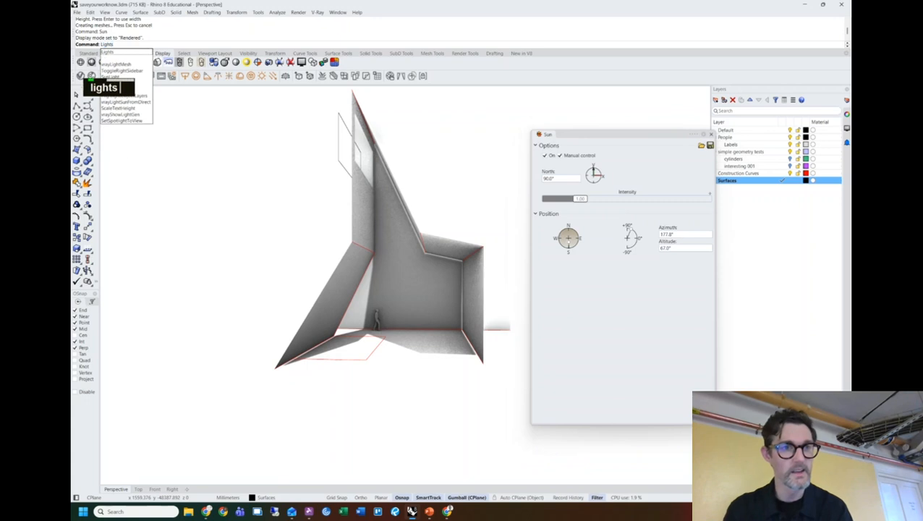
Lower the Skylight intensity to about 0.27 and move the sun to azimuth 237.4°, altitude 57°.
key("Return")
left_click_drag(646, 119, 175, 139)
left_click(119, 169)
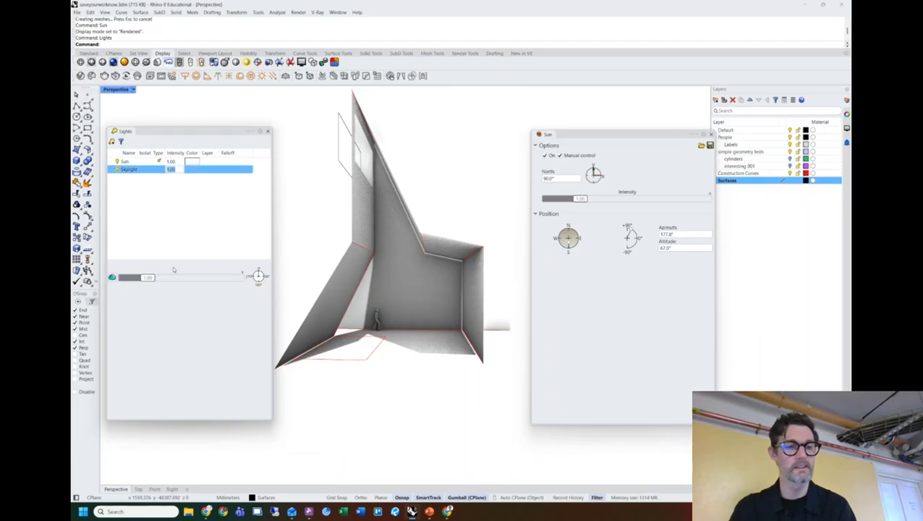
mouse_move(149, 278)
left_mouse_down()
mouse_move(127, 281)
mouse_move(137, 283)
left_mouse_up()
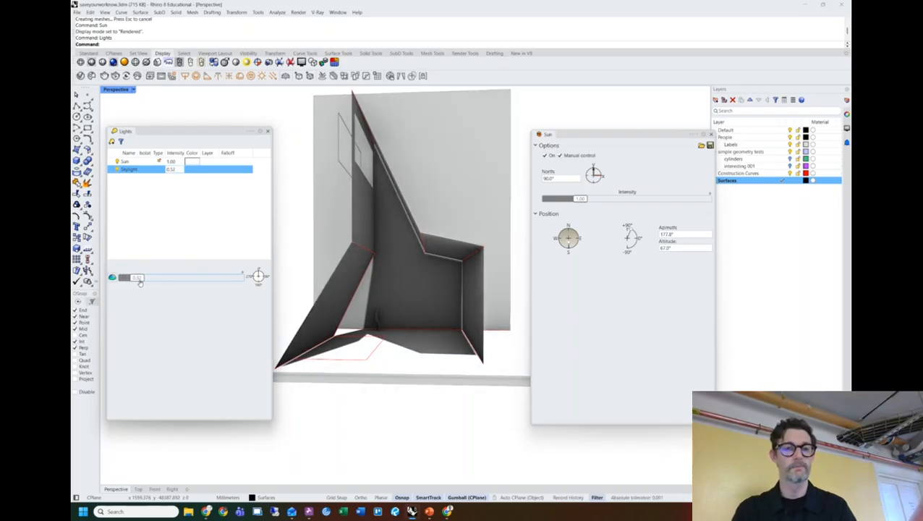
left_click_drag(632, 230, 632, 229)
mouse_move(569, 246)
left_mouse_down()
mouse_move(533, 228)
mouse_move(549, 246)
mouse_move(578, 240)
mouse_move(576, 250)
mouse_move(558, 251)
mouse_move(575, 244)
mouse_move(564, 262)
mouse_move(557, 249)
left_mouse_up()
mouse_move(412, 304)
right_mouse_down()
mouse_move(407, 242)
mouse_move(405, 304)
right_mouse_up()
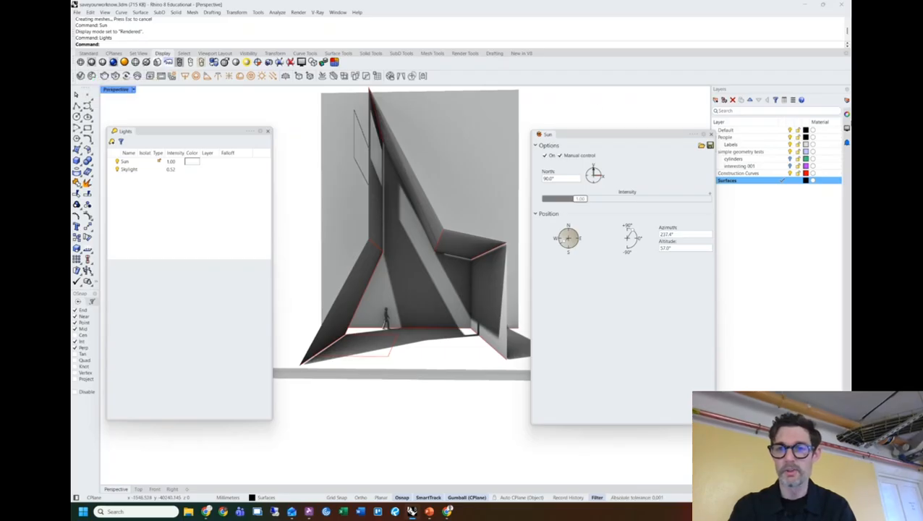
Set the Perspective viewport lens length to 18 mm and close the Lights list.
left_click(847, 114)
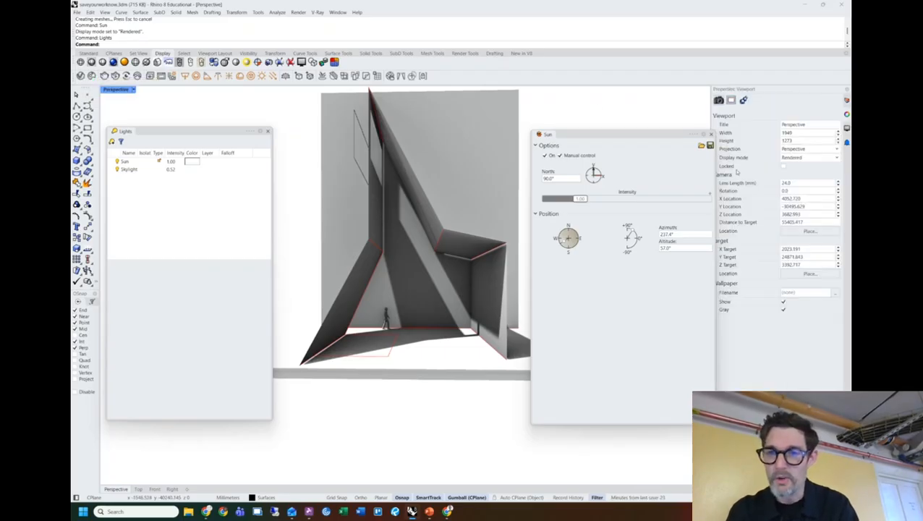
type("18")
key("Return")
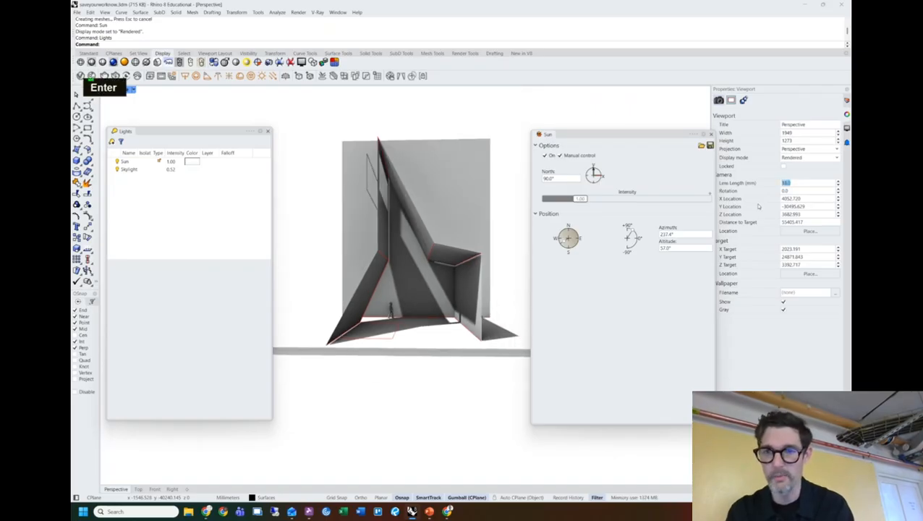
scroll(435, 289, "up", 3)
right_click_drag(423, 303, 298, 210, "shift")
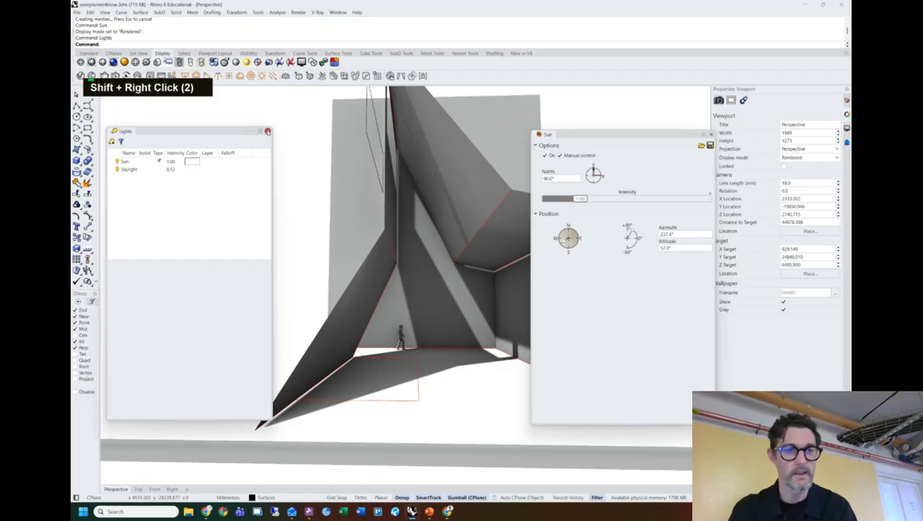
left_click(268, 131)
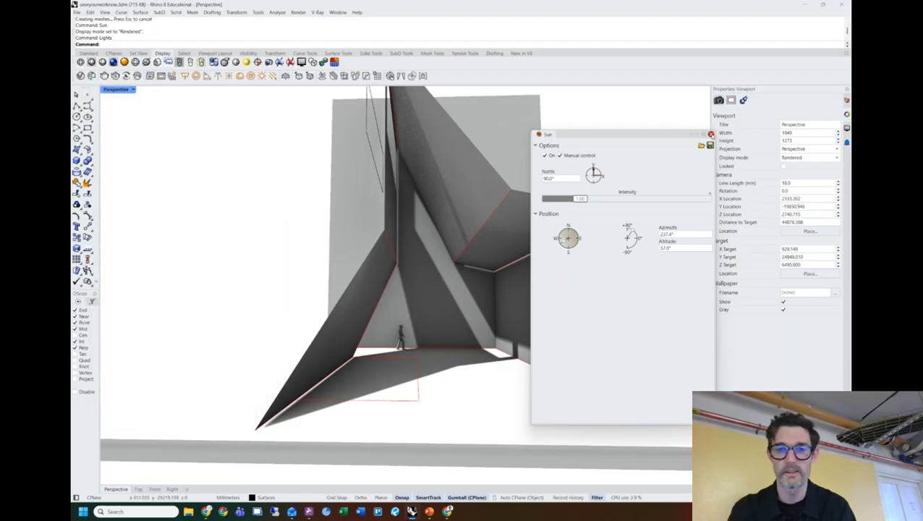
Close the Sun panel and zoom, pan and orbit into the walled interior around the figure.
left_click(711, 134)
scroll(434, 311, "up", 3)
right_click_drag(449, 318, 442, 301, "shift")
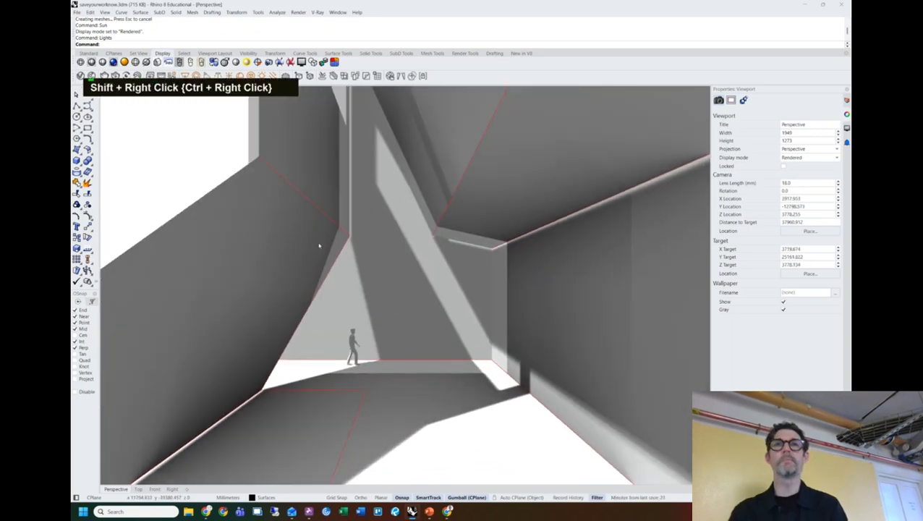
right_click_drag(369, 191, 423, 241)
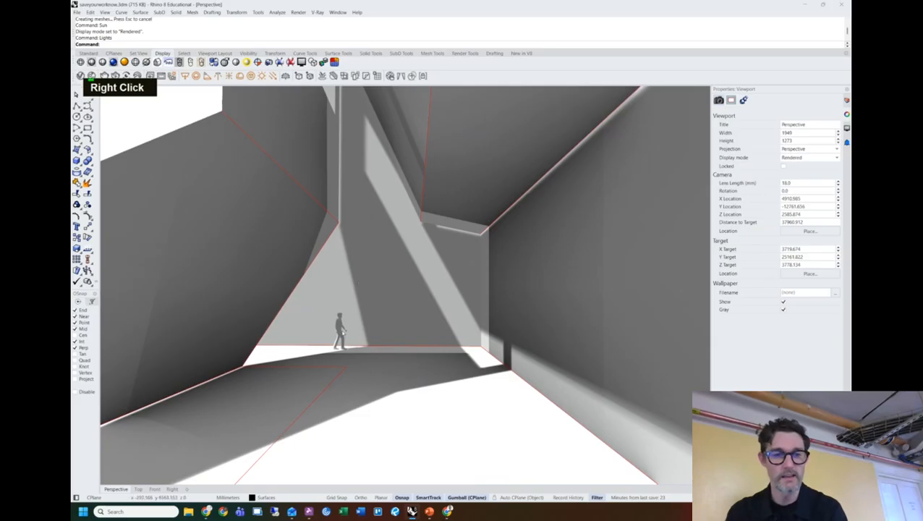
Zoom to the selected person figure, then zoom out and orbit to an interior view of it.
left_click(340, 325)
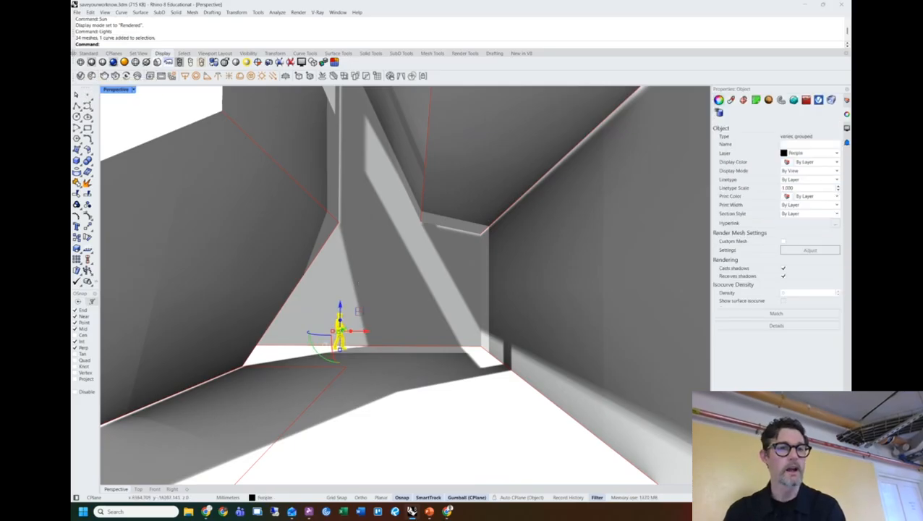
left_click(85, 54)
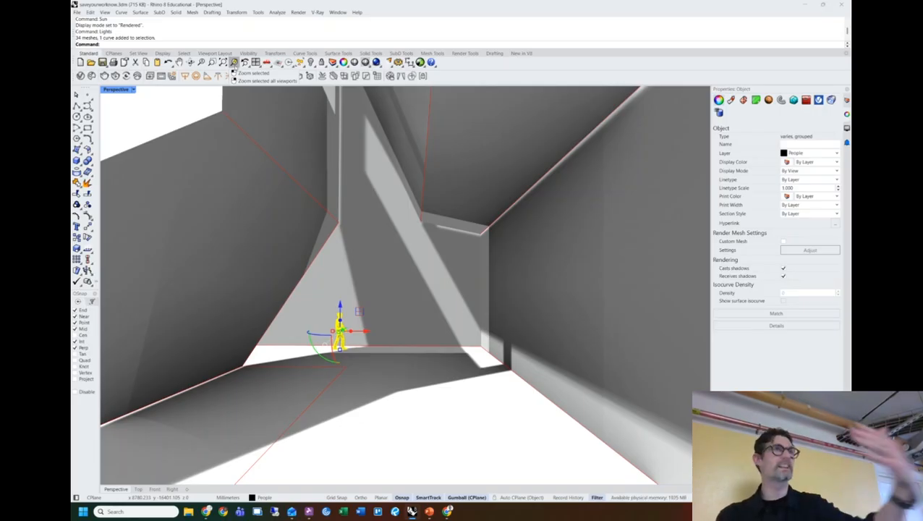
left_click(234, 63)
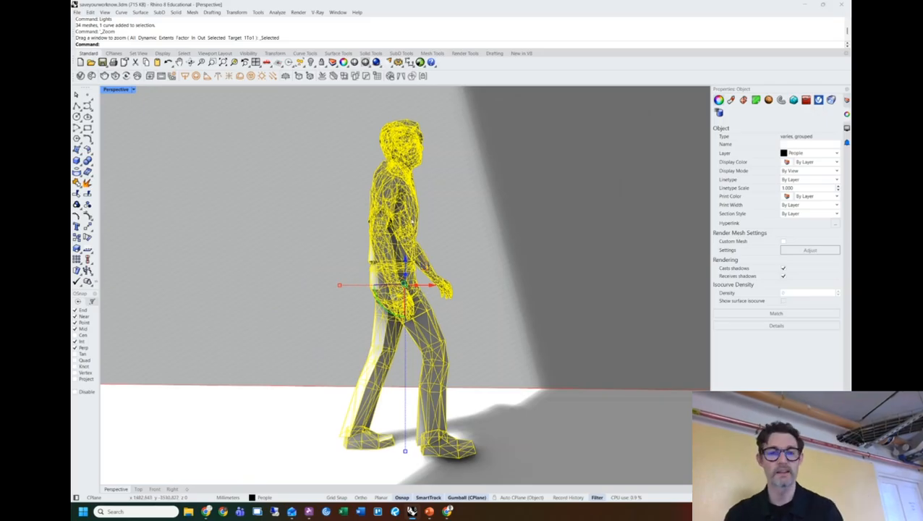
scroll(434, 249, "down", 10)
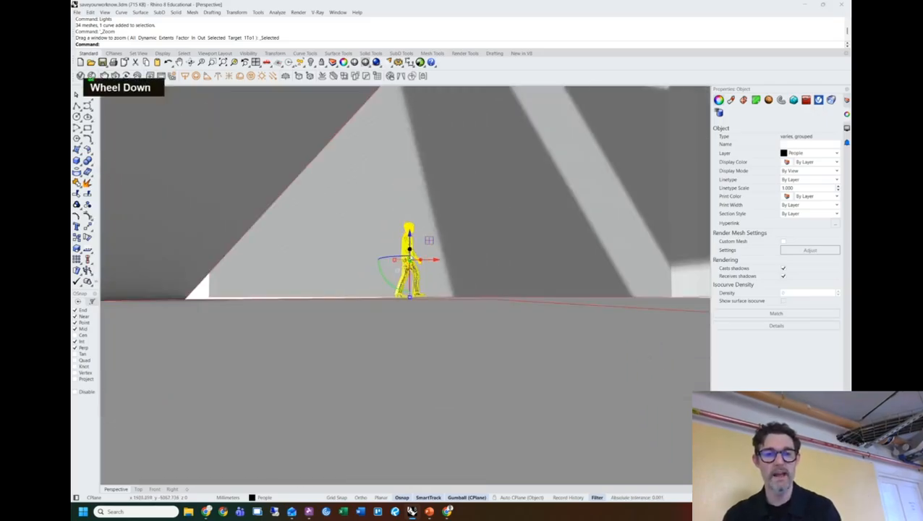
right_click_drag(433, 253, 434, 278)
Extrude the closed floor outline curve into a tall box with ExtrudeCrv.
left_click(181, 128)
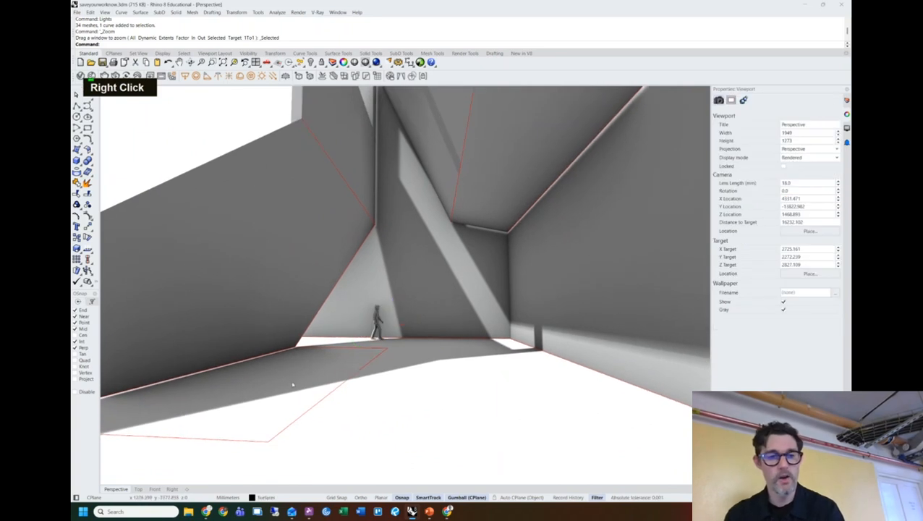
left_click(330, 392)
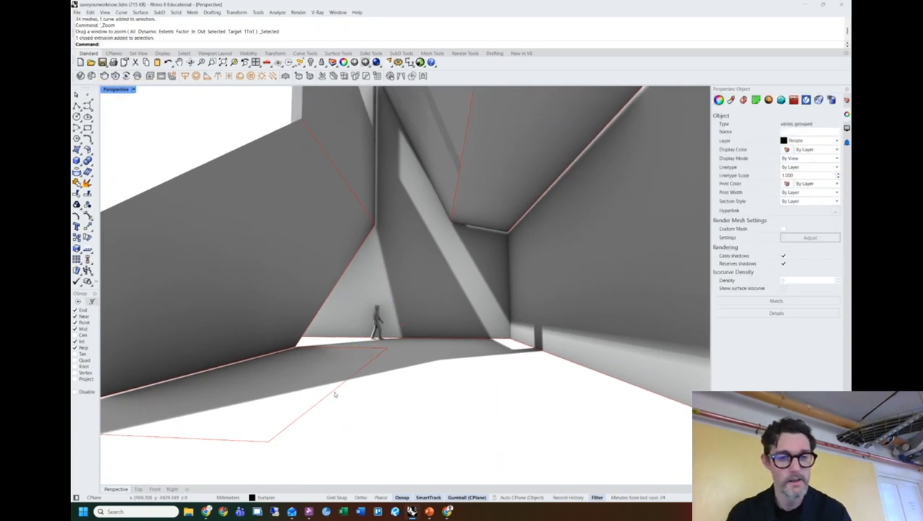
left_click(329, 386)
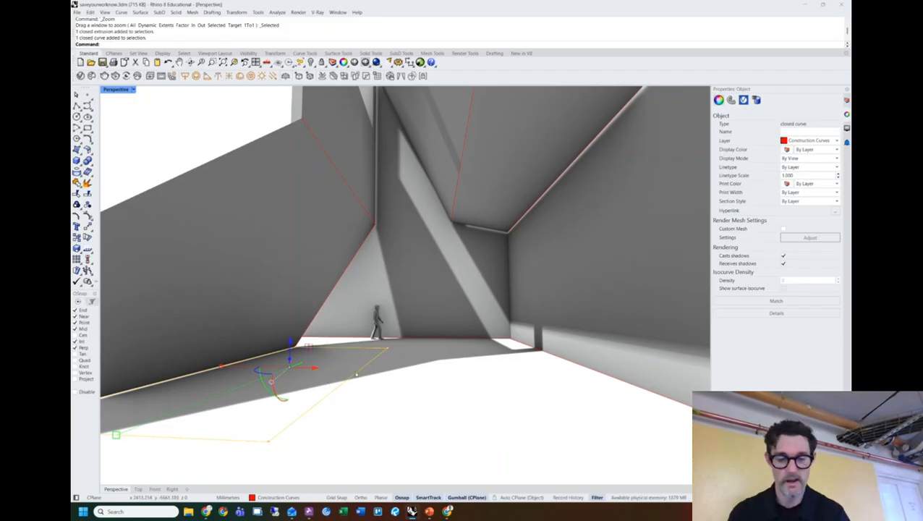
type("makehold")
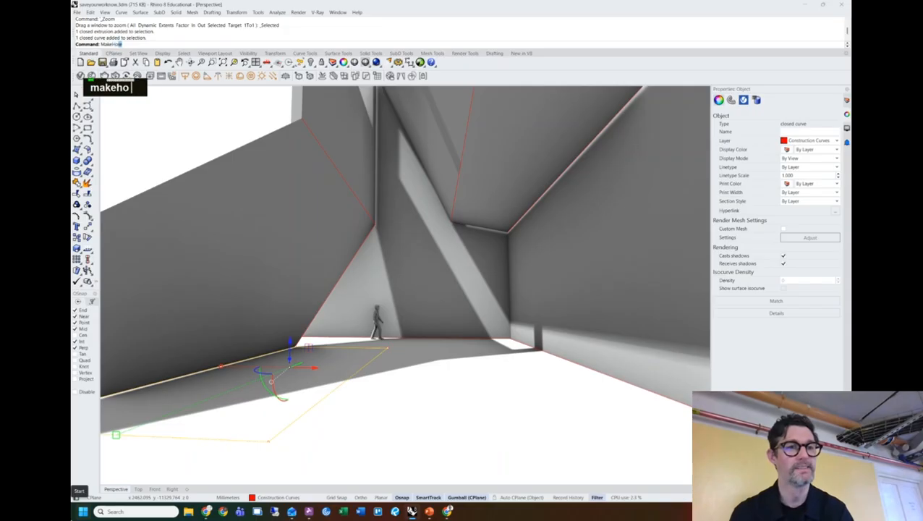
key("Return")
type("ExtrudeCrv")
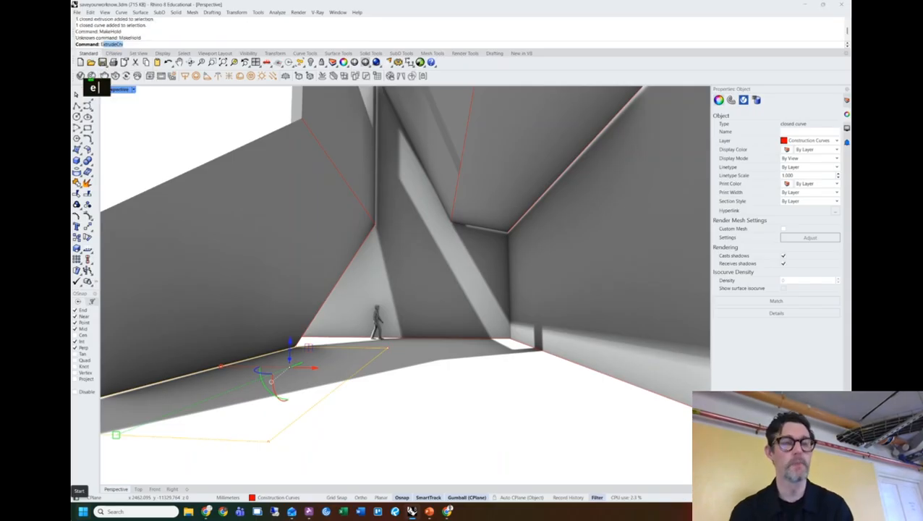
key("Return")
key("Return")
key("Escape")
key("Escape")
key("Escape")
key("Escape")
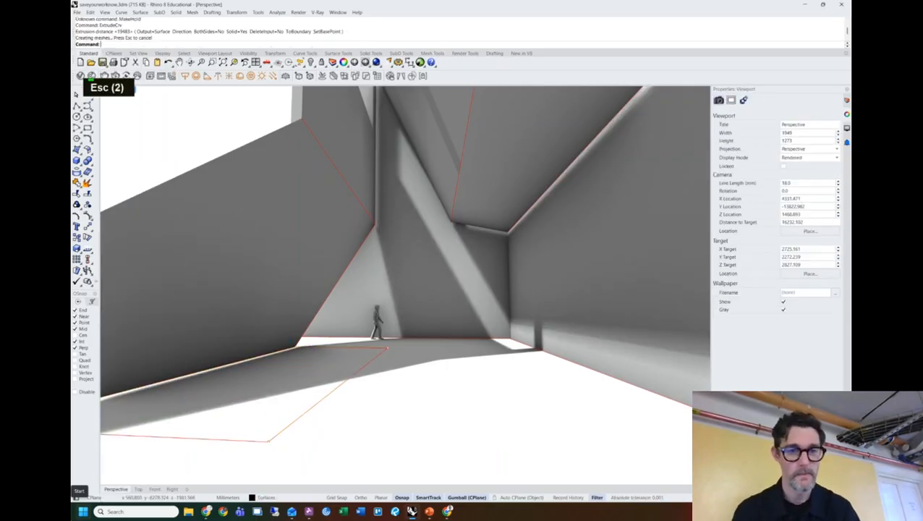
Cut a hole through the floor slab along the outline curve with MakeHole.
type("makehole")
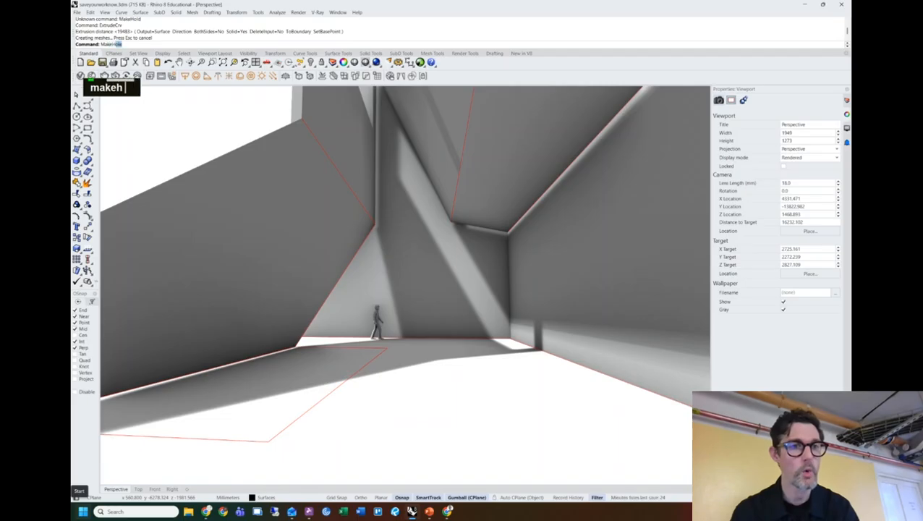
key("Return")
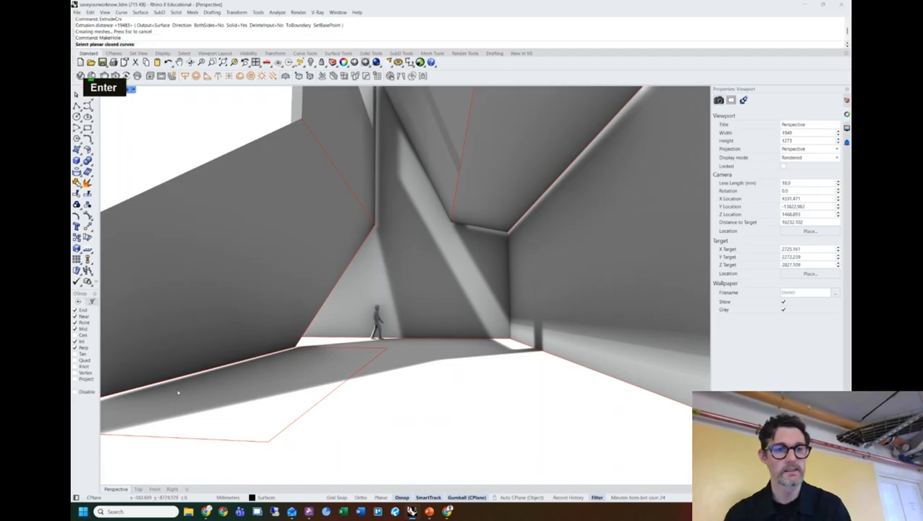
left_click(333, 388)
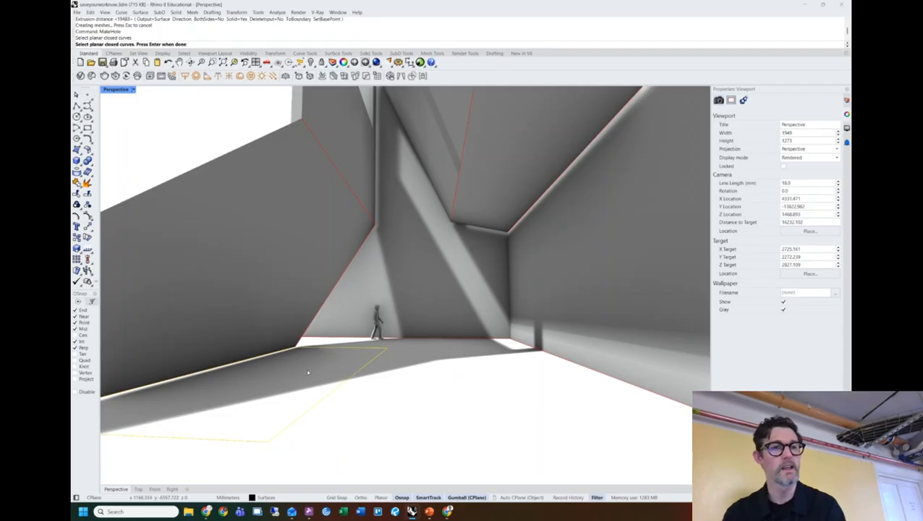
key("space")
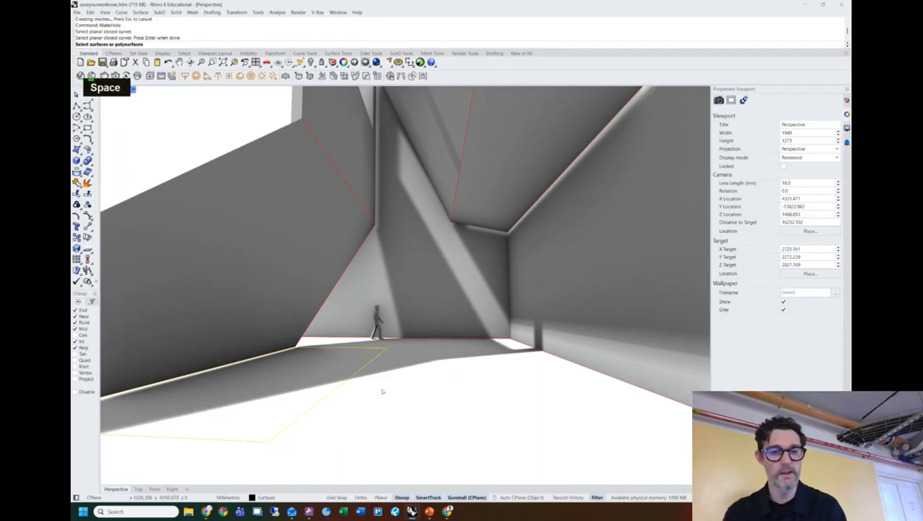
left_click(384, 390)
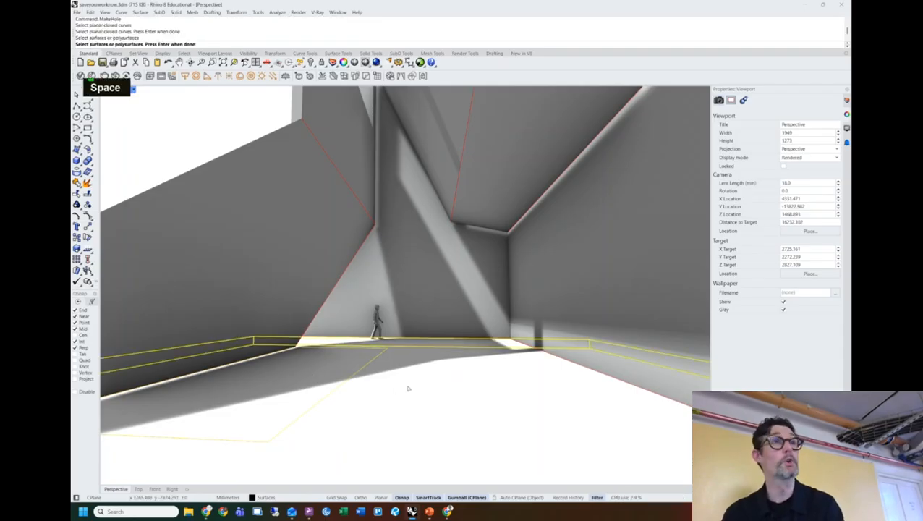
key("space")
key("space")
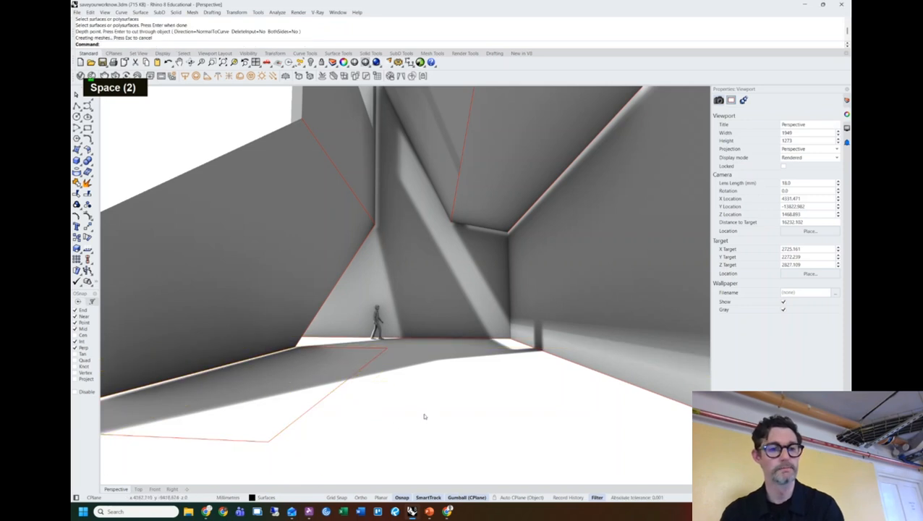
Undo the earlier hole cut in the floor slab and re-angle the view to see the slab edge.
left_click(343, 388)
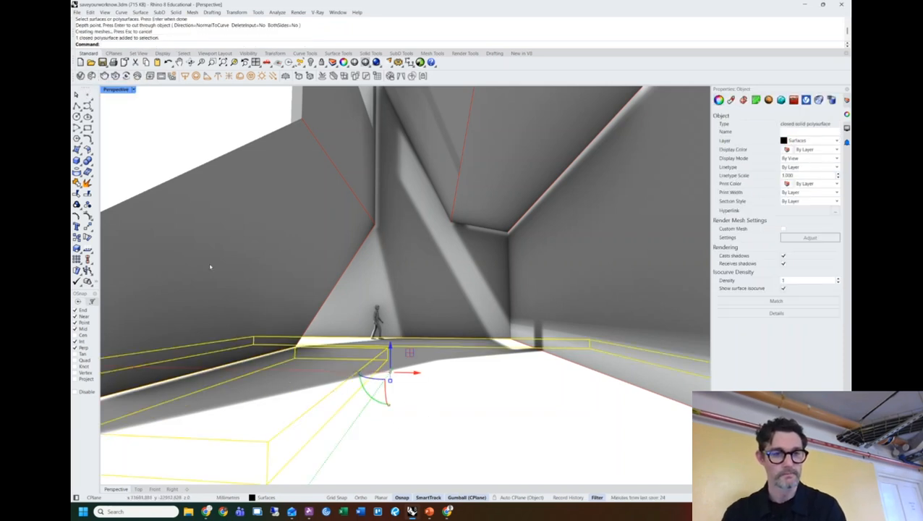
left_click(313, 361)
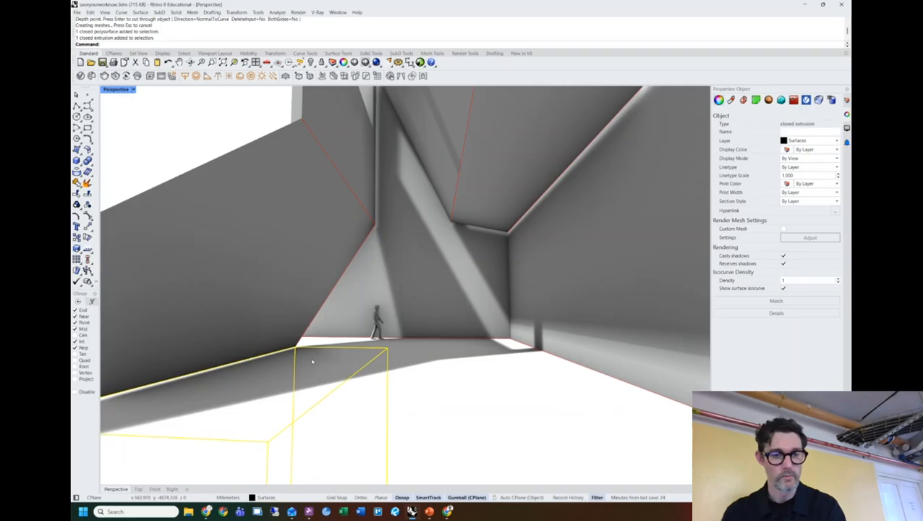
scroll(313, 380, "down", 2)
scroll(315, 373, "down", 3)
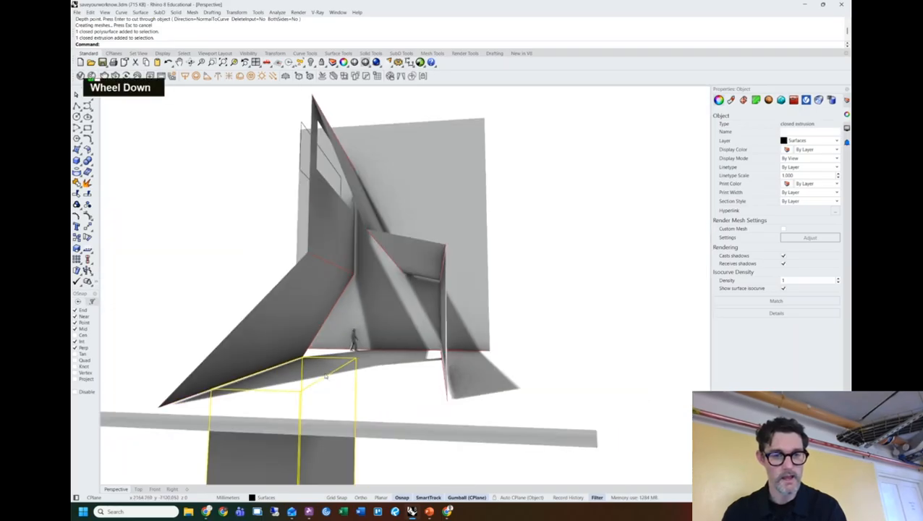
right_click_drag(314, 373, 350, 324, "shift")
key("ctrl+z")
key("ctrl+z")
right_click_drag(420, 367, 314, 312, "shift")
double_click(490, 274)
left_click(395, 342)
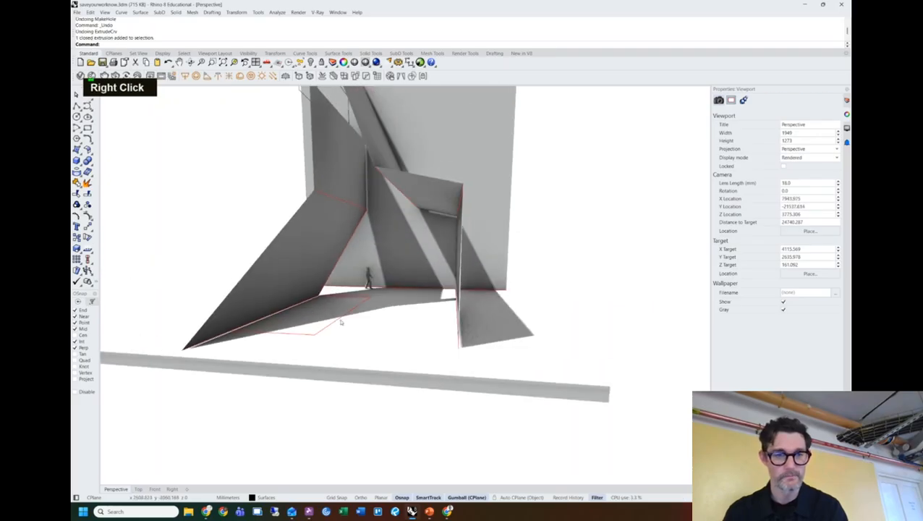
Select the closed outline curve near the figure and raise it slightly upward.
left_click(339, 320)
key("space")
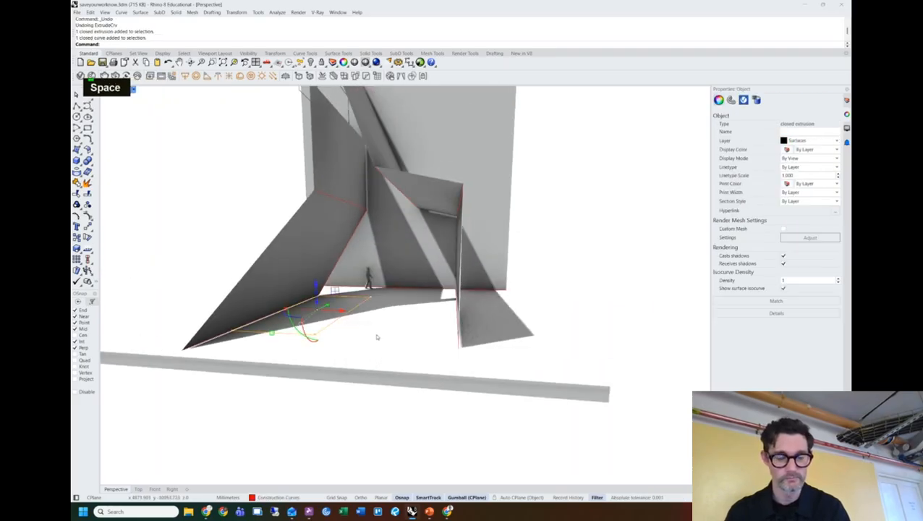
left_click_drag(315, 286, 315, 271)
right_click(349, 355)
left_click(369, 403)
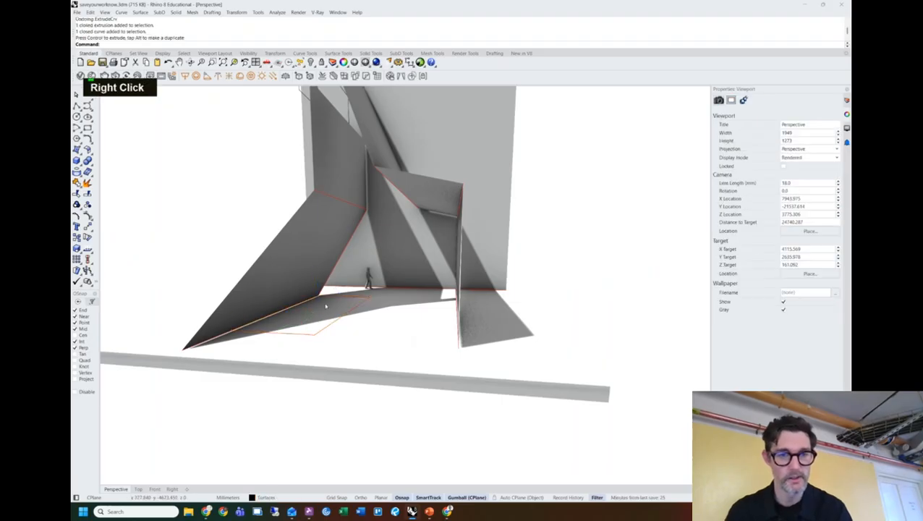
left_click(345, 316)
left_click_drag(316, 287, 316, 273)
left_click(352, 420)
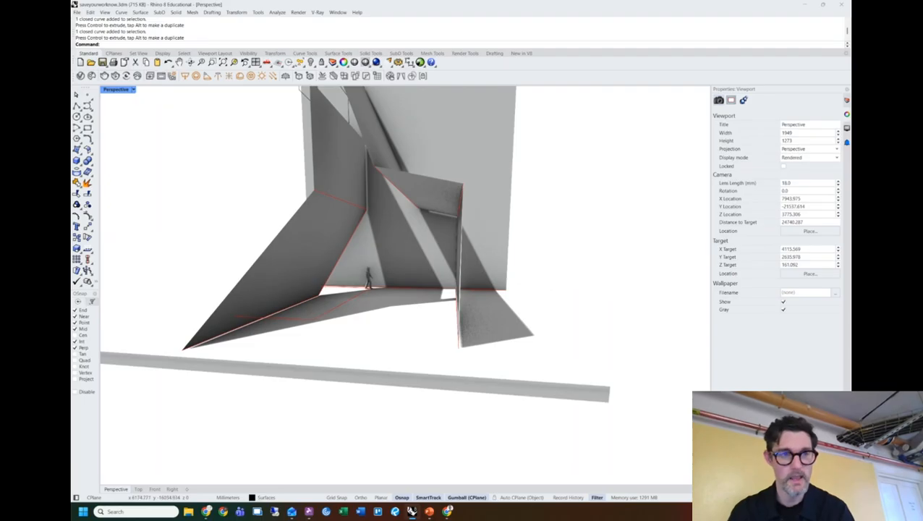
Use MakeHole with the closed curve to cut a hole all the way through the floor slab.
type("a")
key("BackSpace")
type("mal")
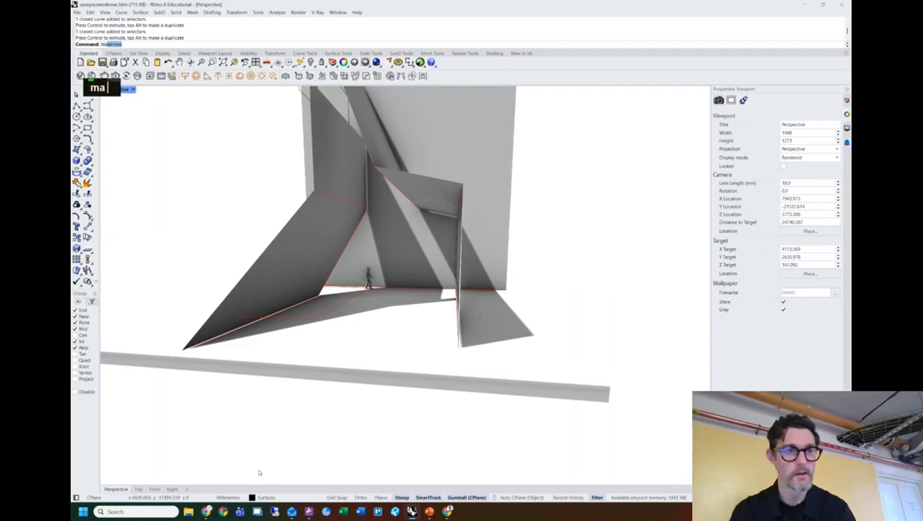
key("BackSpace")
type("keh")
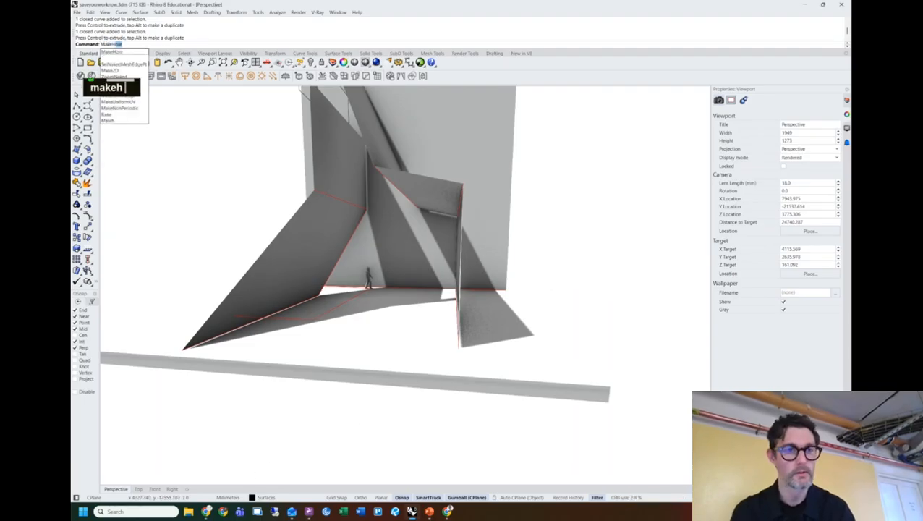
key("Return")
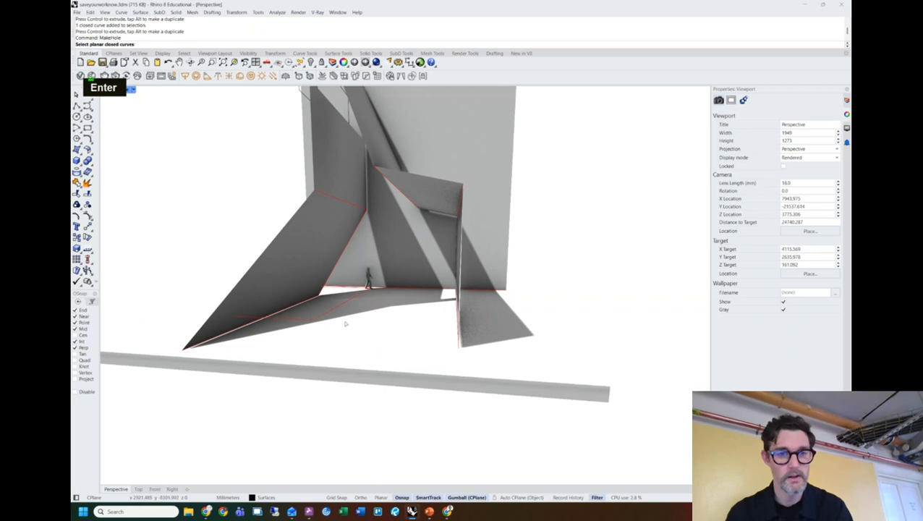
left_click(326, 317)
key("space")
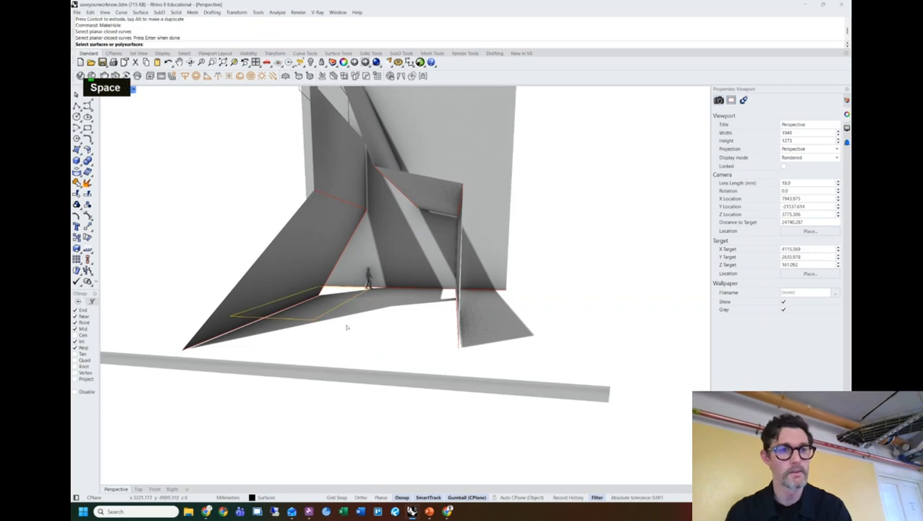
left_click(361, 340)
key("space")
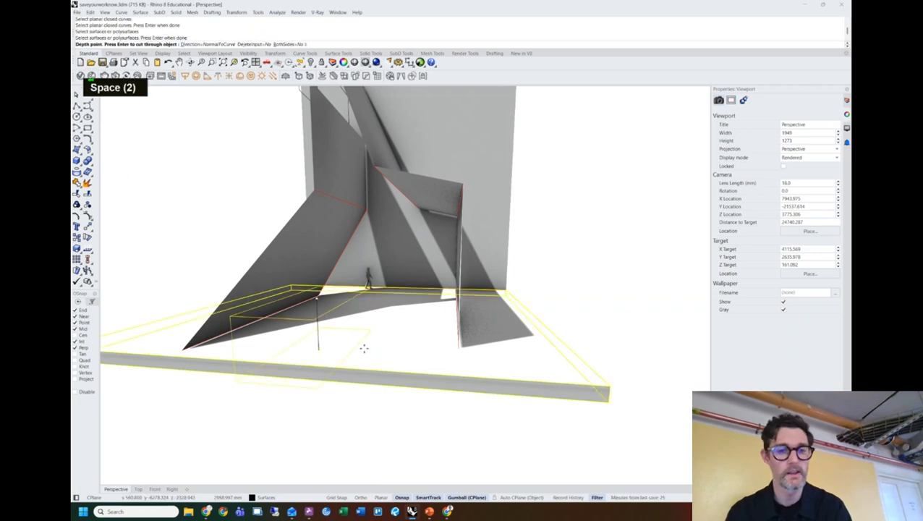
right_click_drag(325, 412, 375, 352)
right_click(350, 342)
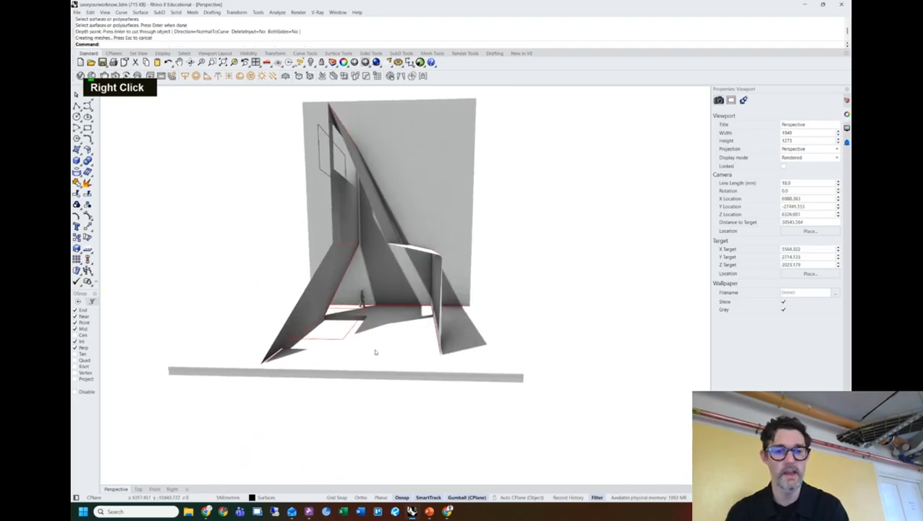
Zoom and pan in close on the interior, then restore the four-viewport layout.
scroll(374, 340, "up", 5)
right_click_drag(380, 315, 406, 313, "shift")
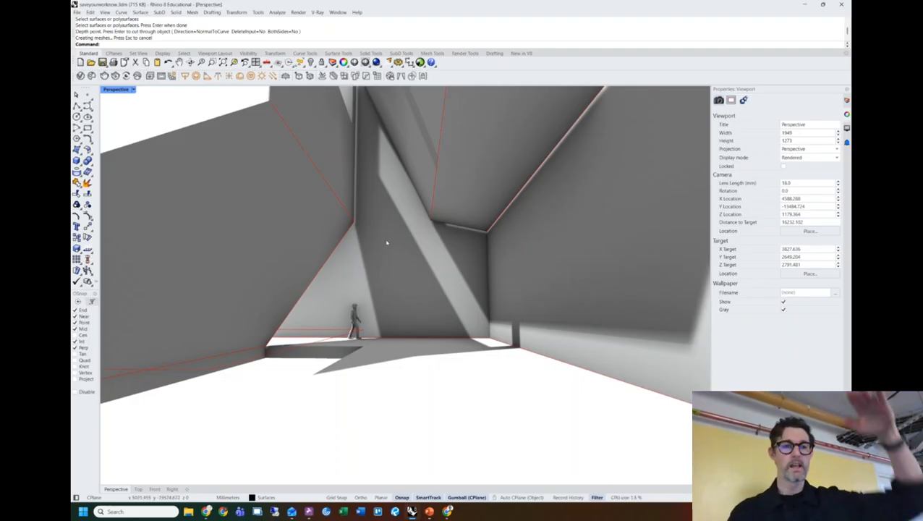
double_click(116, 91)
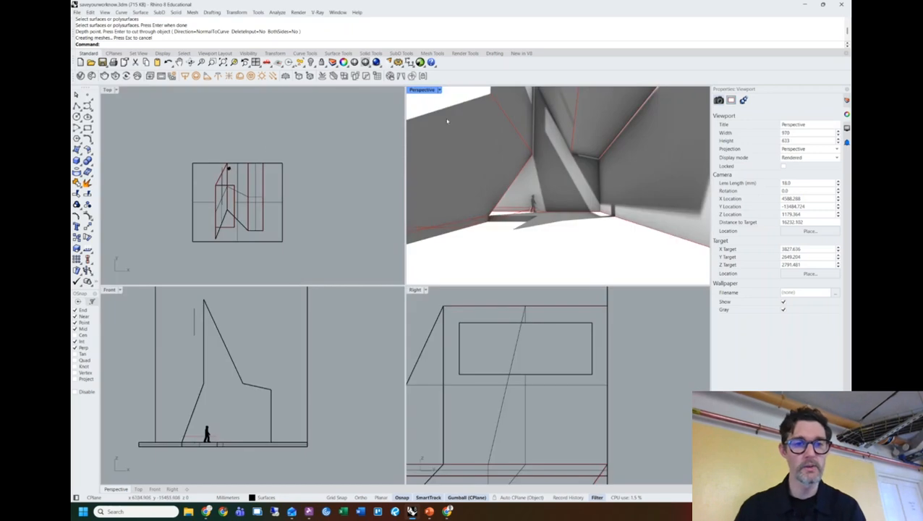
Show the Perspective camera, nudge its position slightly in the Top view, then maximize Perspective.
left_click(359, 177)
left_click(426, 90)
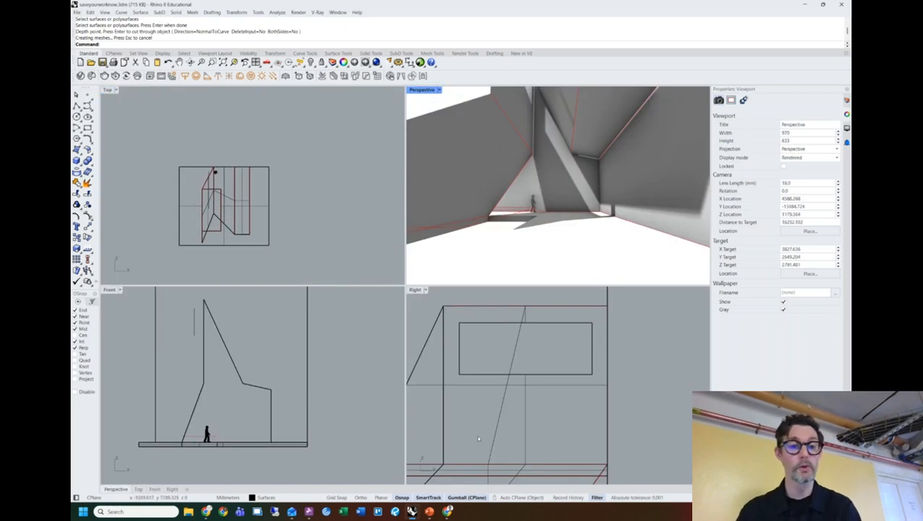
type("camera")
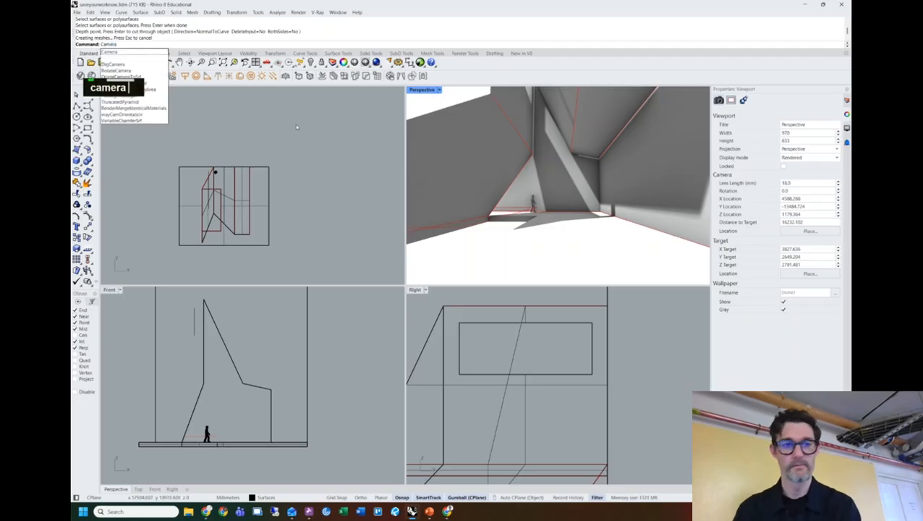
key("Return")
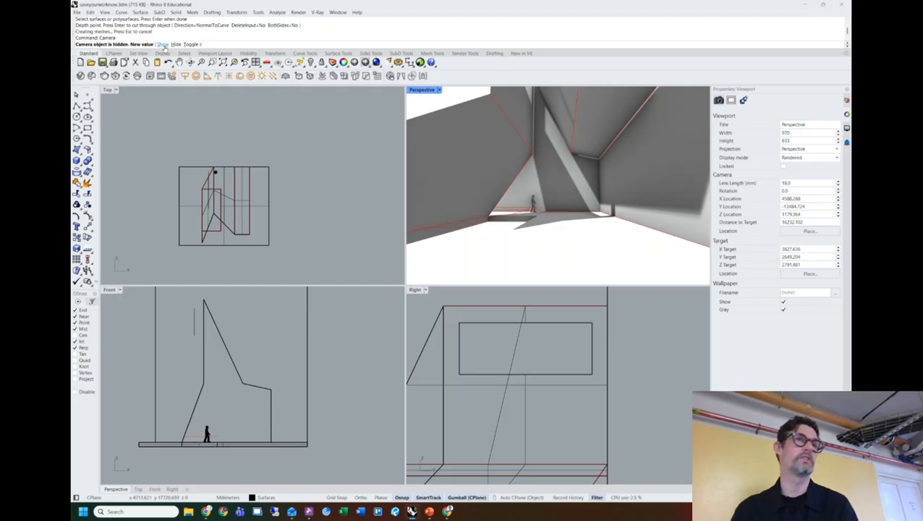
left_click(162, 44)
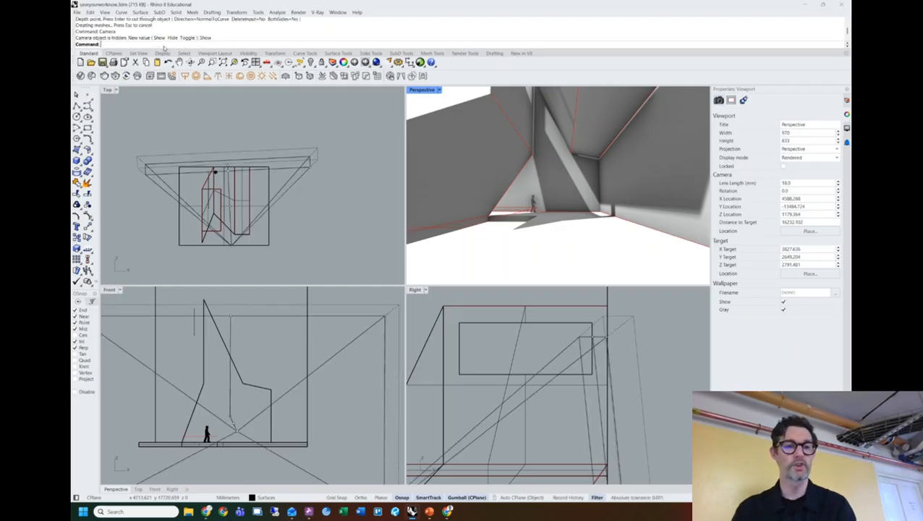
left_click(231, 248)
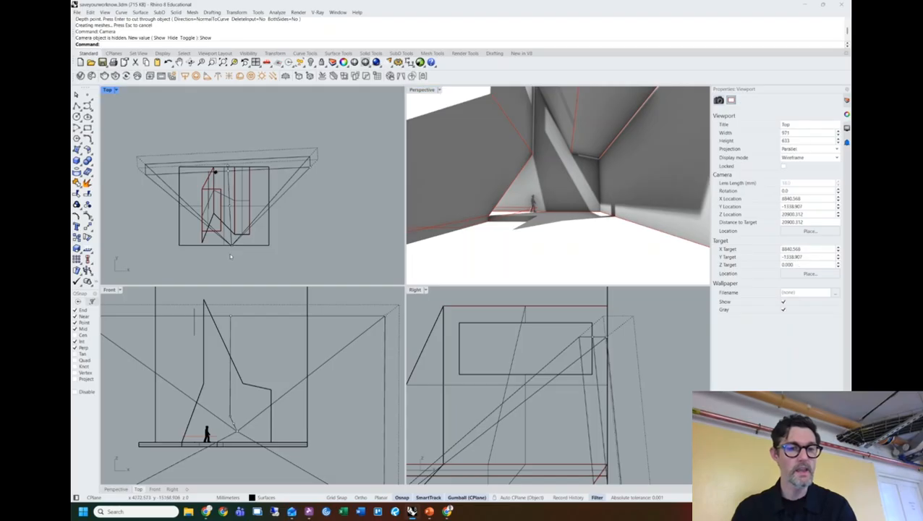
mouse_move(250, 227)
left_mouse_down()
mouse_move(246, 239)
mouse_move(244, 231)
mouse_move(254, 233)
left_mouse_up()
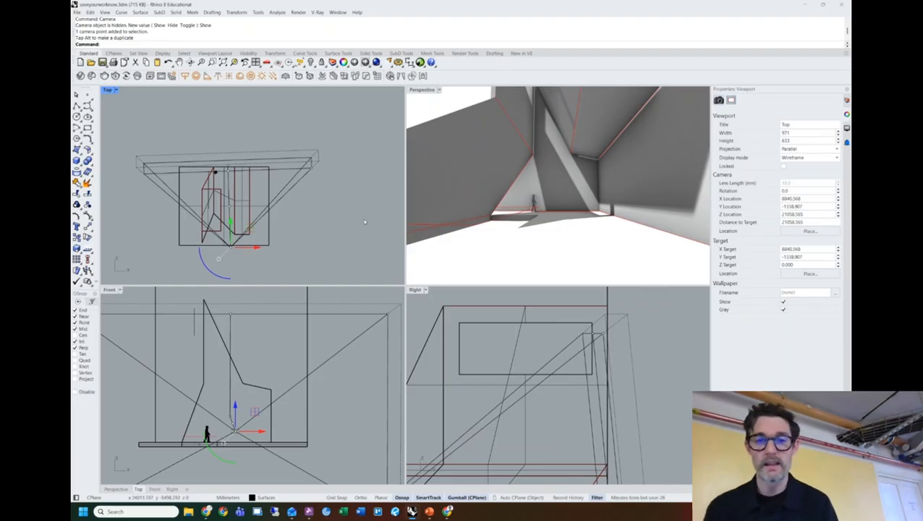
double_click(426, 91)
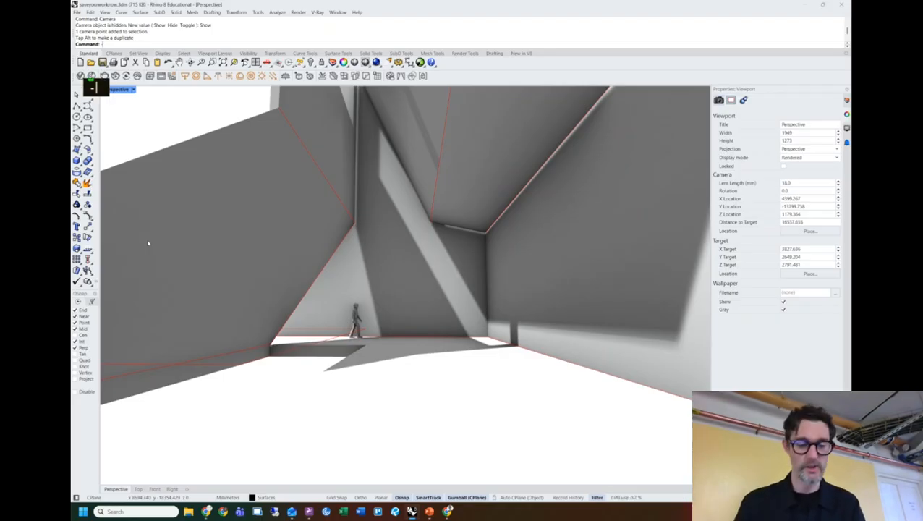
Save the perspective view capture as a JPG to the Desktop with ViewCaptureToFile.
type("viewca")
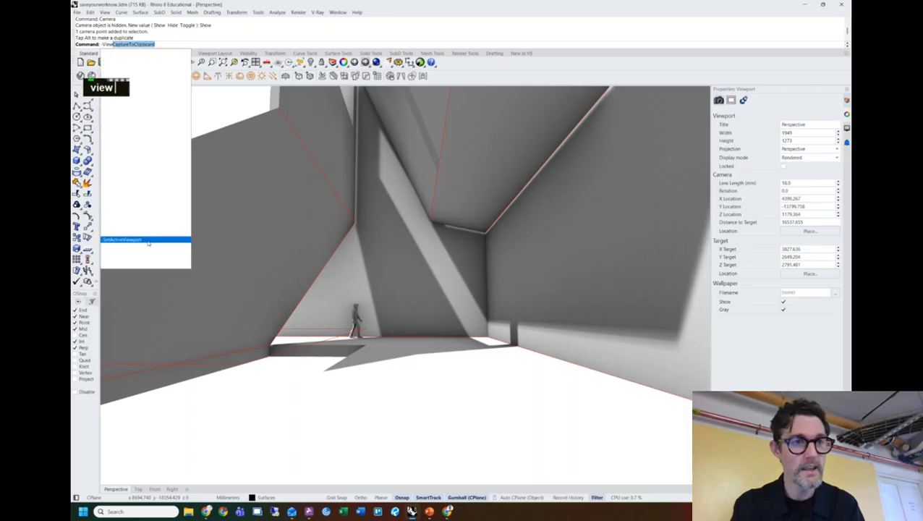
type("pt")
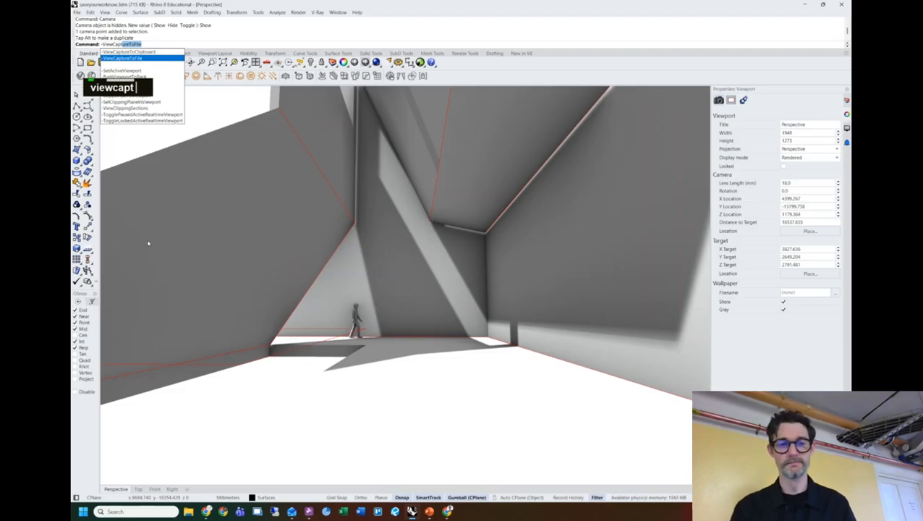
key("Return")
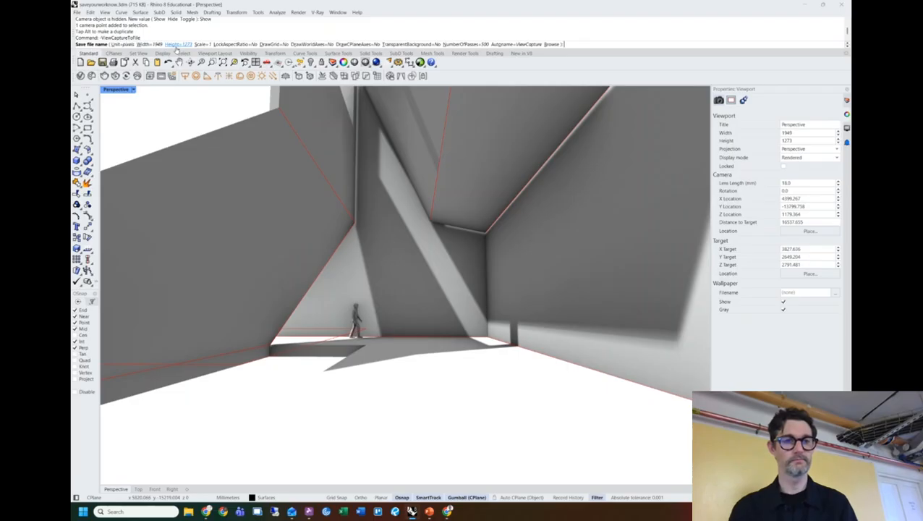
left_click(550, 45)
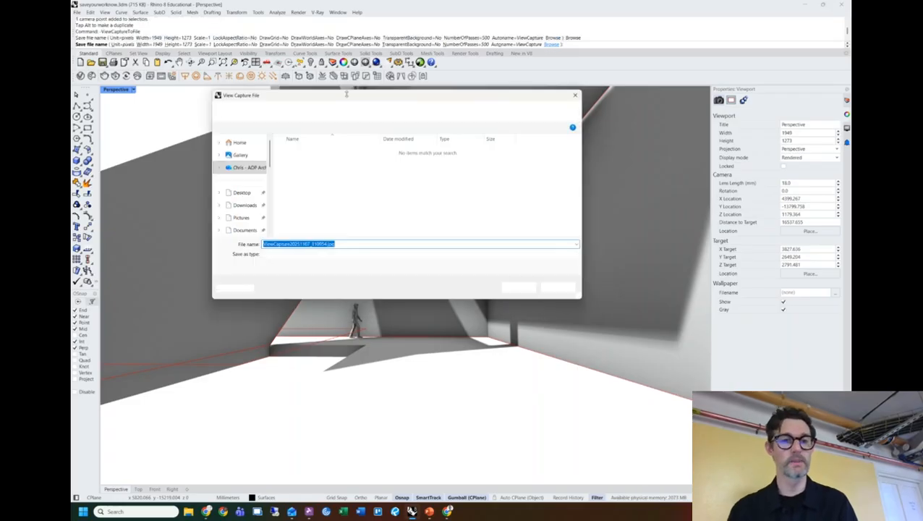
left_click(241, 193)
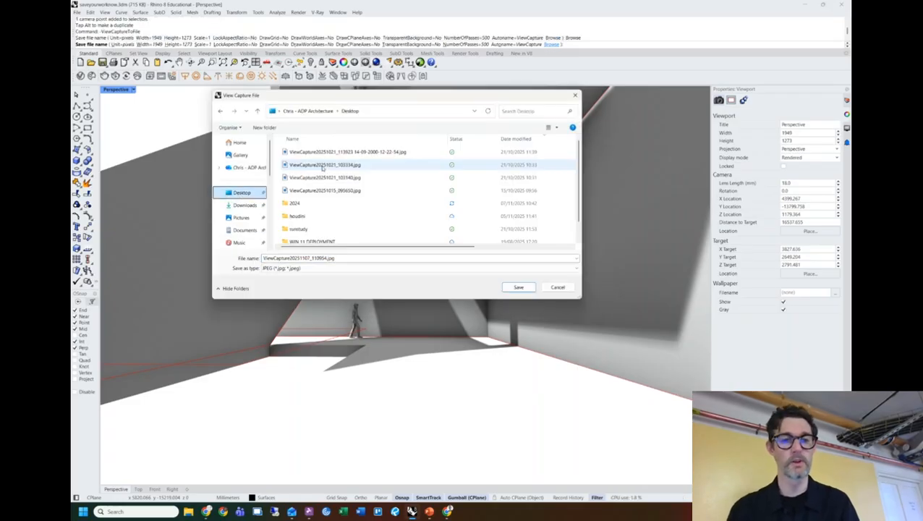
left_click(518, 288)
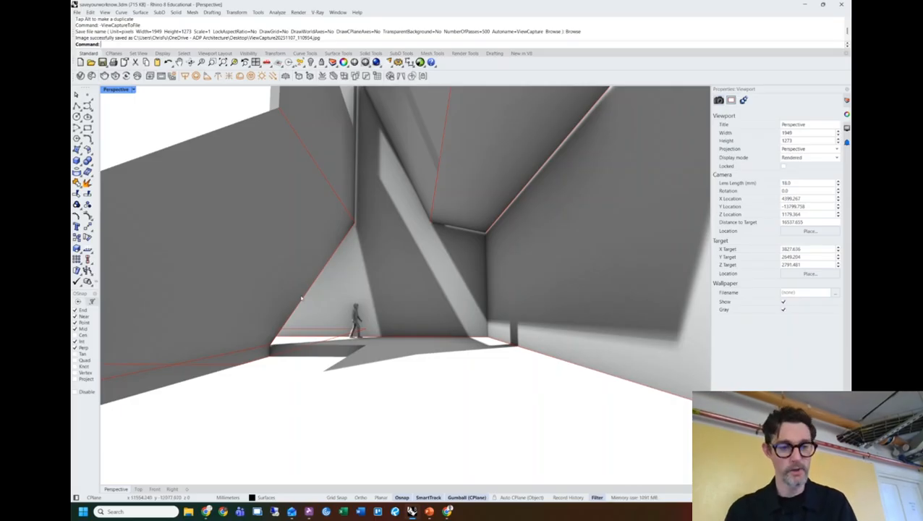
Open the saved ViewCapture JPG from the Desktop and maximize the image viewer.
left_click(191, 512)
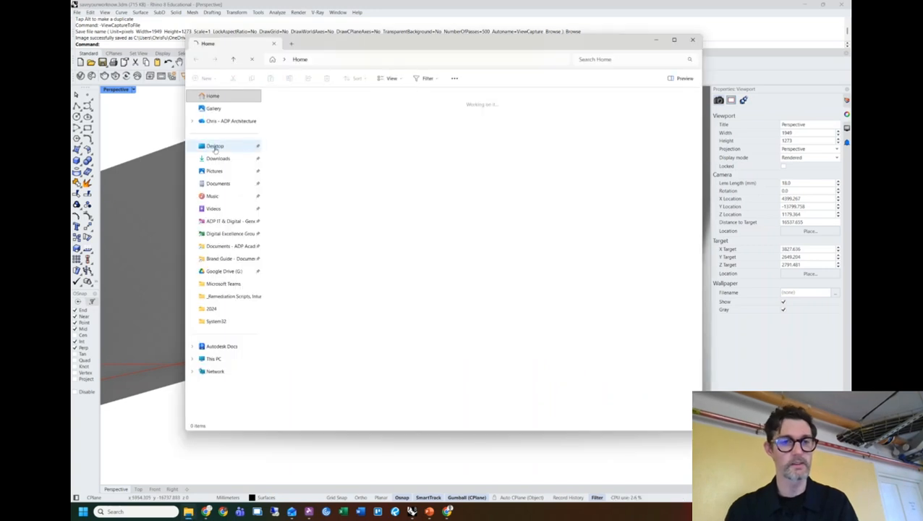
double_click(320, 106)
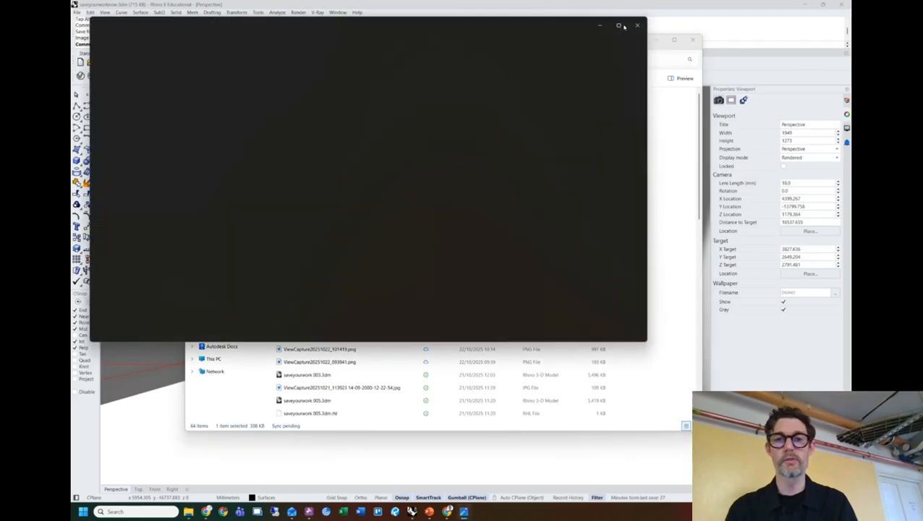
left_click(619, 27)
Step to the adjacent image and back to ViewCapture20251107_110954.jpg in Photos.
key("Right")
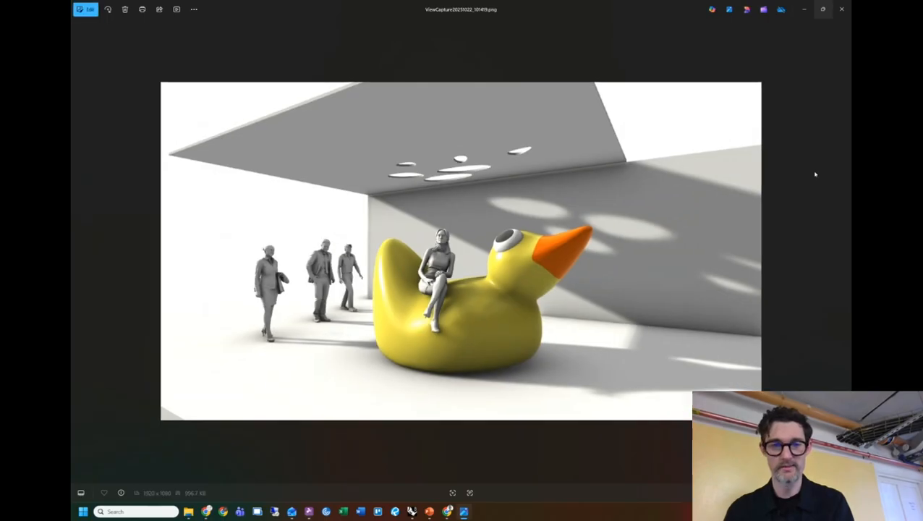
key("Left")
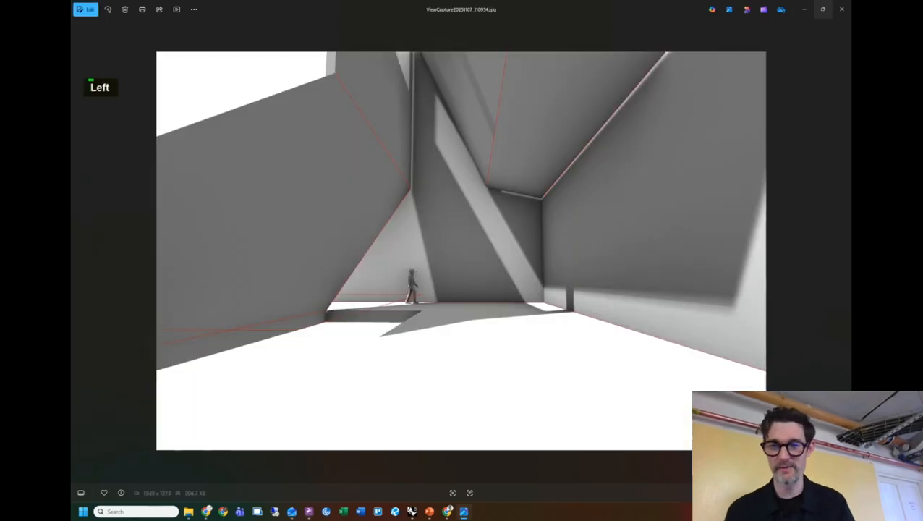
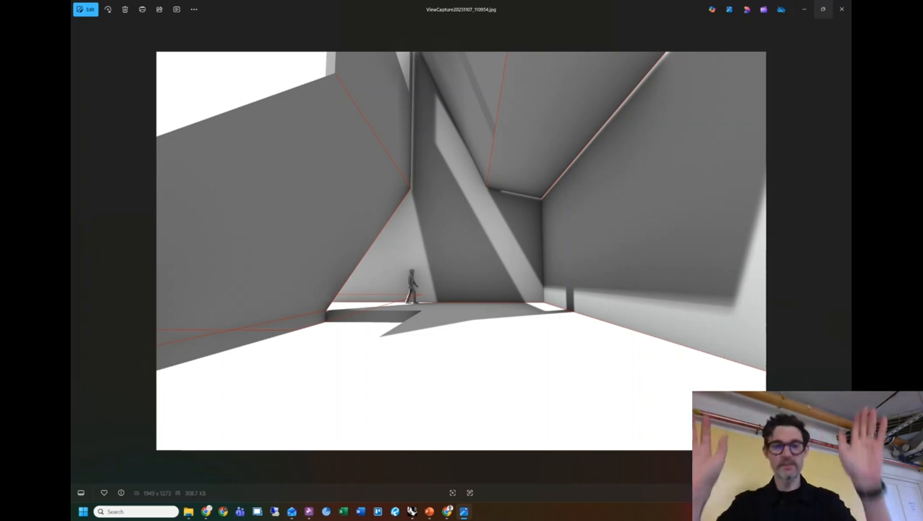
Minimize the ViewCapture JPG in Photos and the Desktop folder to reveal the Rhino model.
left_click(808, 7)
left_click(656, 40)
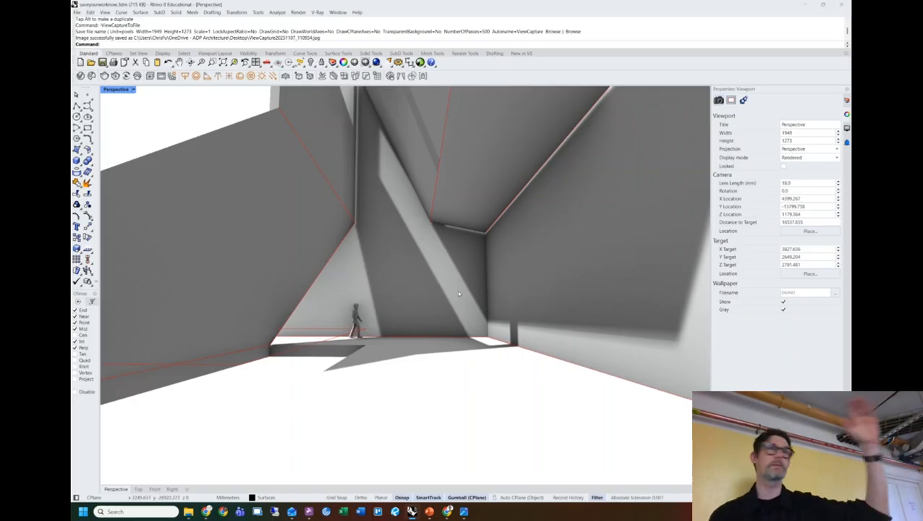
Orbit and zoom out around the lofted wall model, then bring up the Instagram tab in Chrome.
right_click_drag(417, 302, 367, 264)
scroll(434, 304, "down", 5)
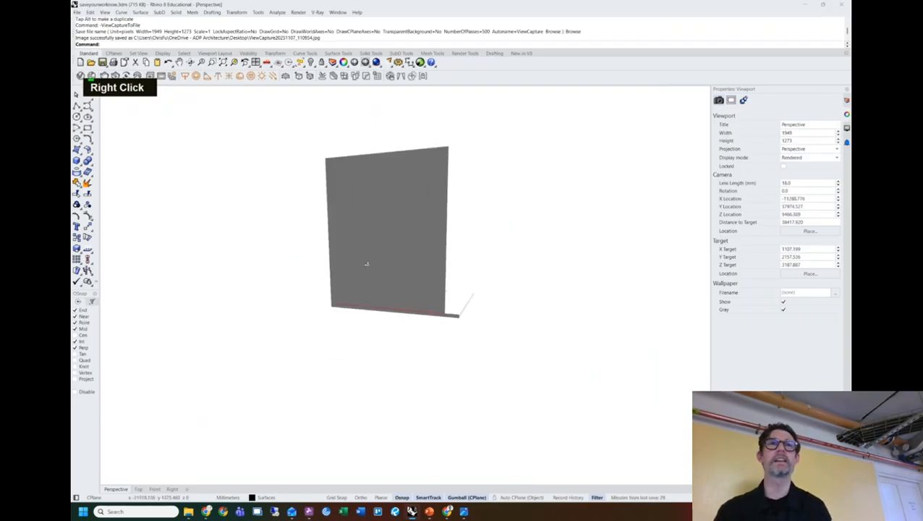
mouse_move(479, 269)
right_mouse_down()
mouse_move(389, 264)
mouse_move(472, 267)
mouse_move(398, 268)
mouse_move(473, 281)
right_mouse_up()
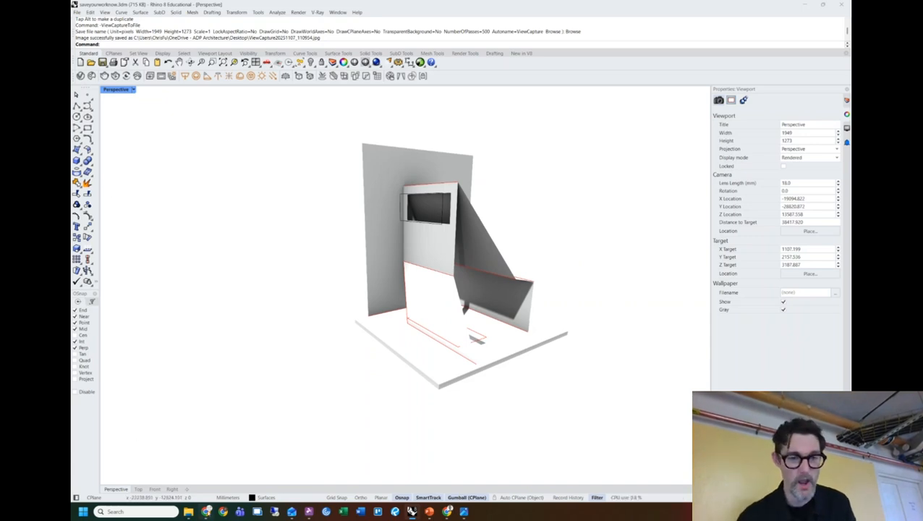
left_click(206, 511)
double_click(208, 7)
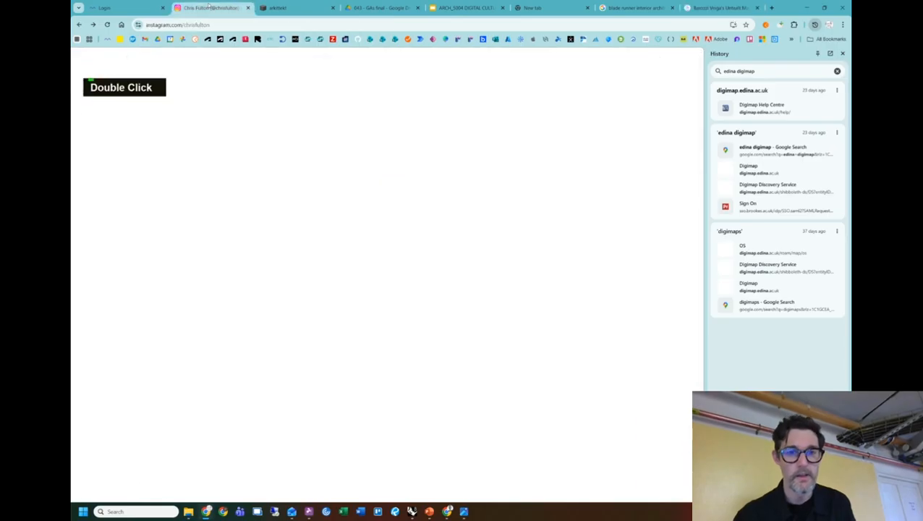
Scroll down the Instagram profile grid and open the 'Sketching in section, Cloud Hotel' post.
scroll(480, 217, "down", 8)
scroll(512, 225, "down", 10)
scroll(513, 225, "down", 10)
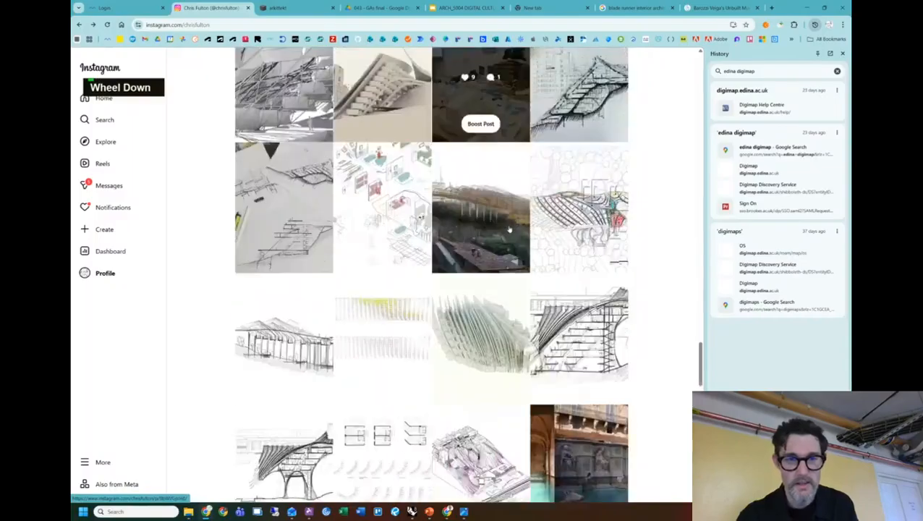
scroll(509, 231, "down", 1)
left_click(330, 190)
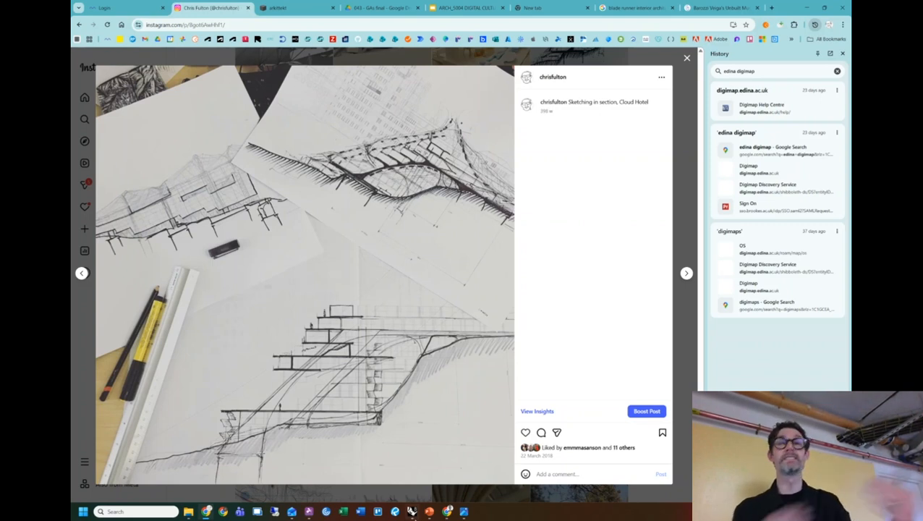
Return to Rhino, orbiting and zooming in until the angled panels fill the Perspective view.
mouse_move(412, 512)
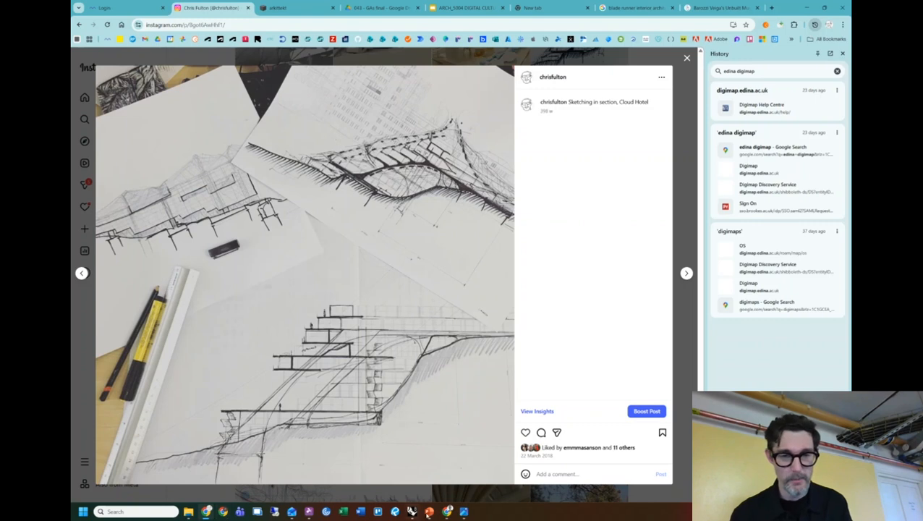
left_click(412, 512)
right_click_drag(526, 318, 437, 302)
scroll(470, 307, "up", 5)
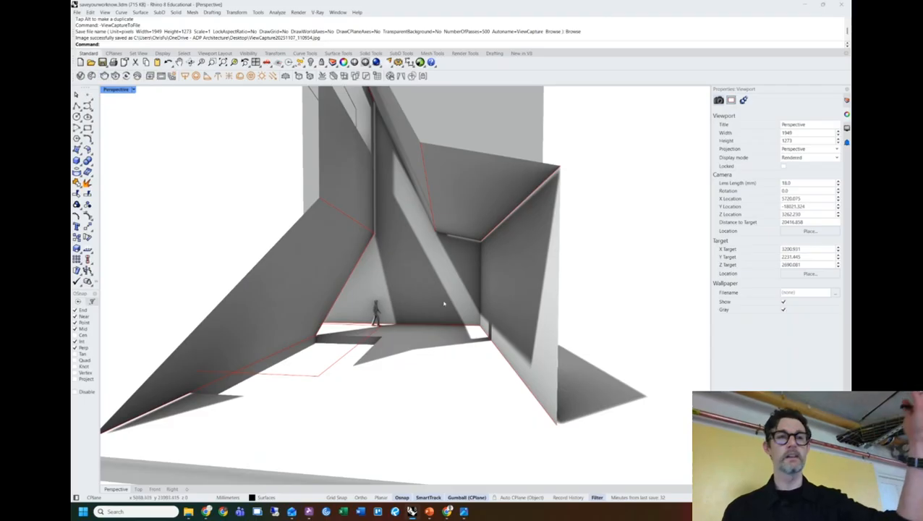
Switch the Perspective viewport to Wireframe, adjust the view, and start Print with Ctrl+P.
left_click(130, 90)
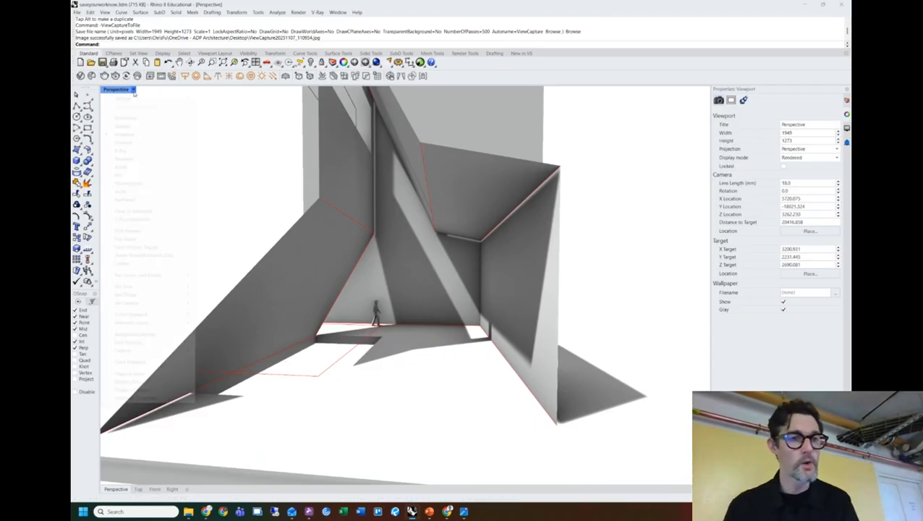
left_click(130, 118)
right_click_drag(222, 213, 259, 222, "shift")
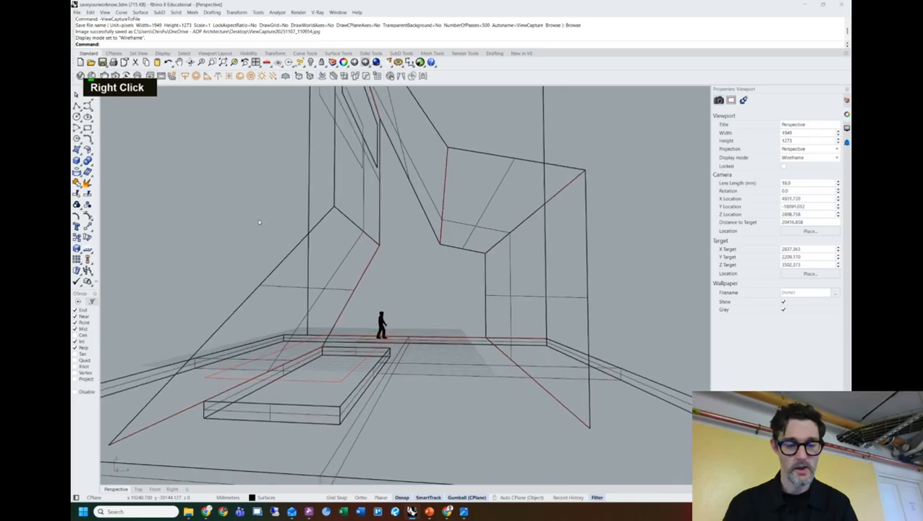
key("ctrl+p")
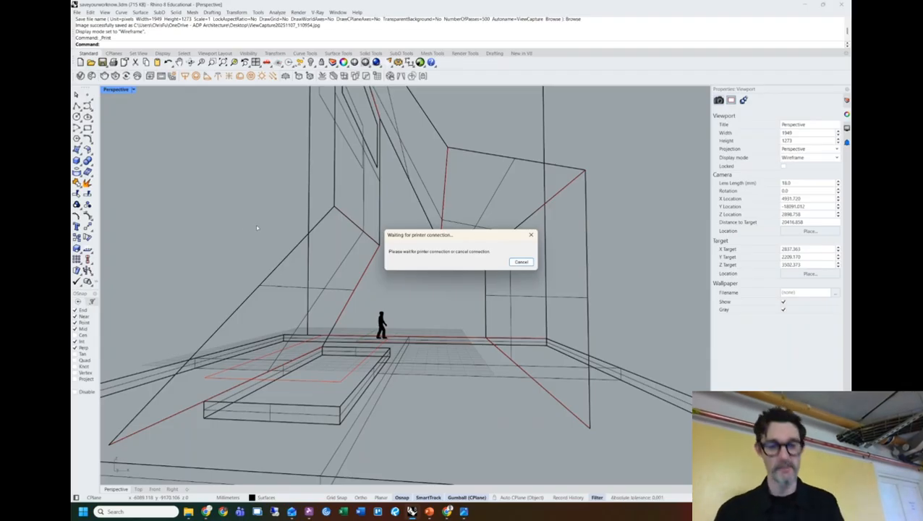
Switch to Chrome, check the waiting A3 Rhino PDF print settings, and open a new tab.
left_click(206, 512)
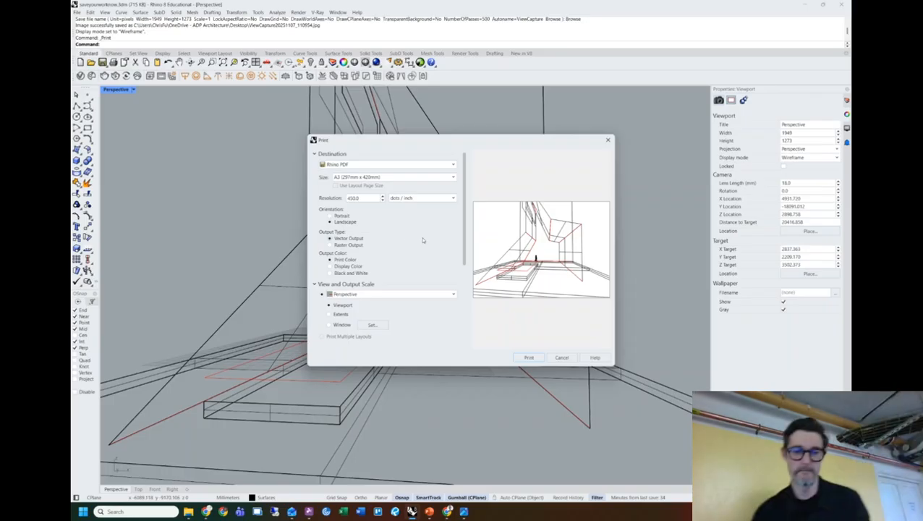
key("alt+Tab")
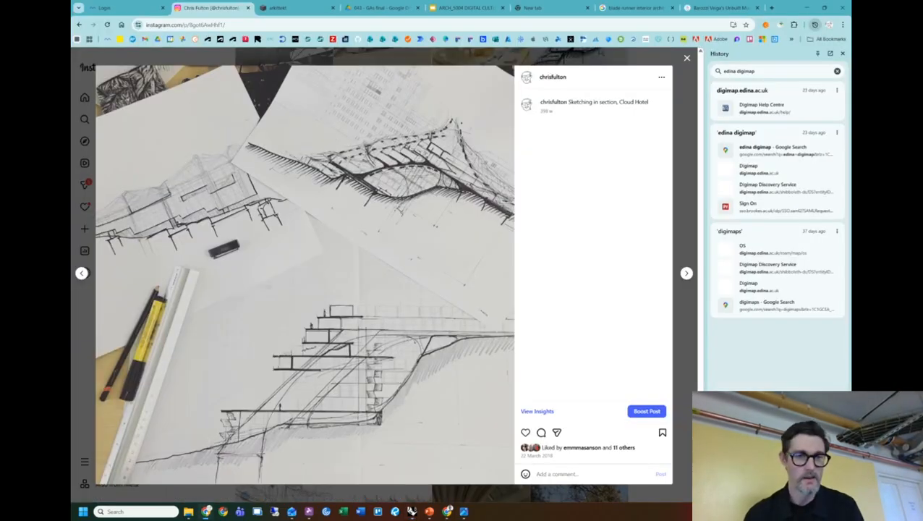
left_click(806, 7)
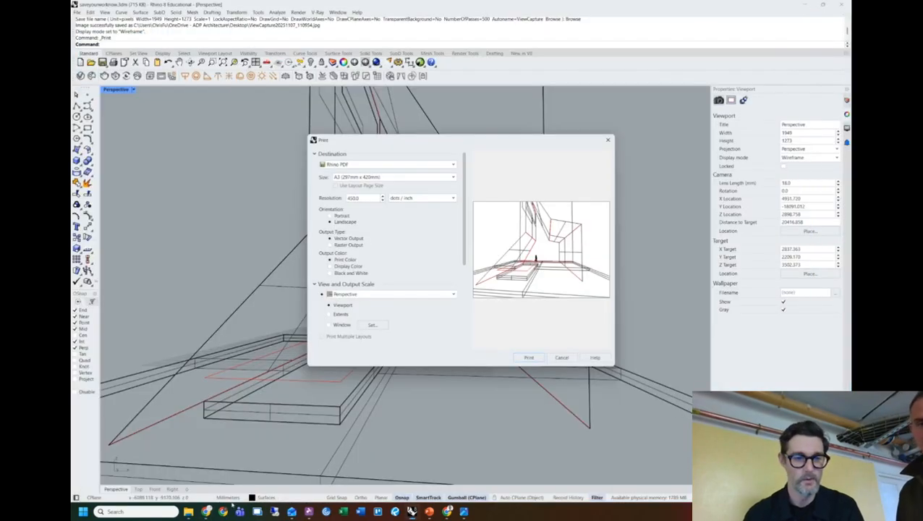
left_click(207, 512)
key("ctrl+t")
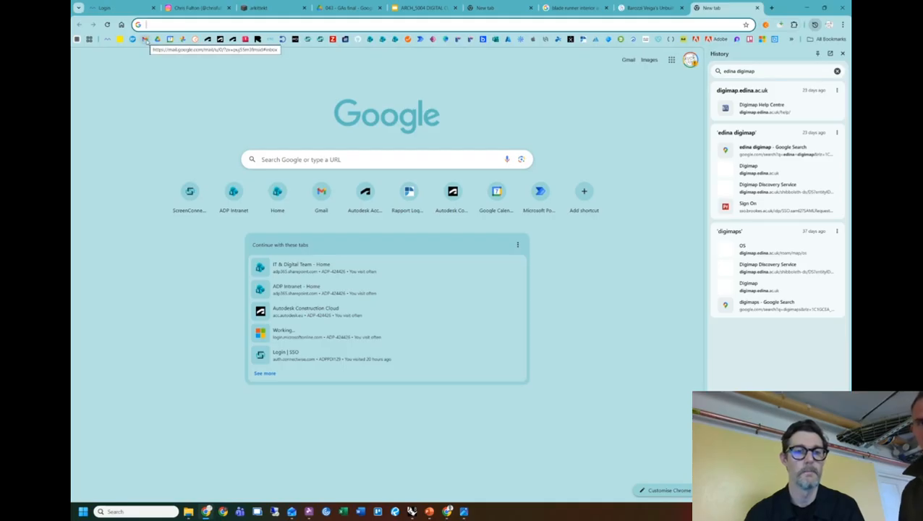
Start a new Outlook email to the external recipient with subject 'people file'.
left_click(292, 511)
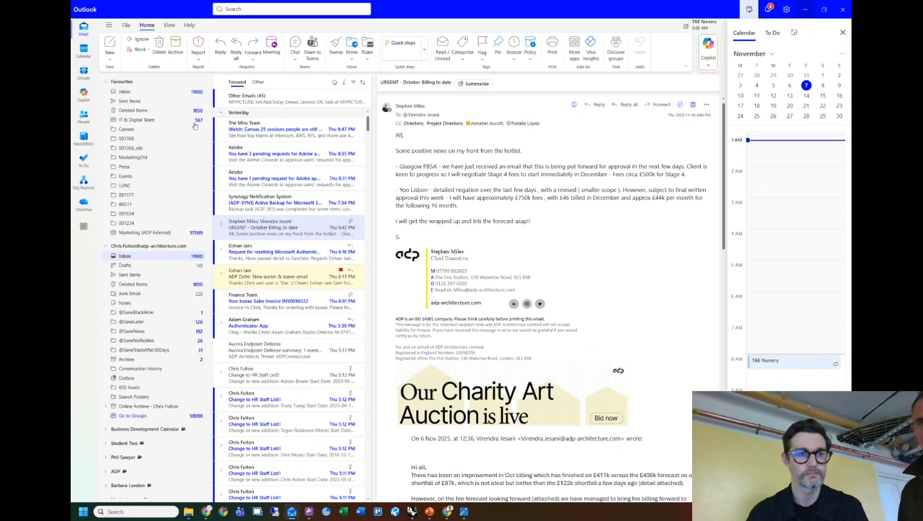
left_click(111, 46)
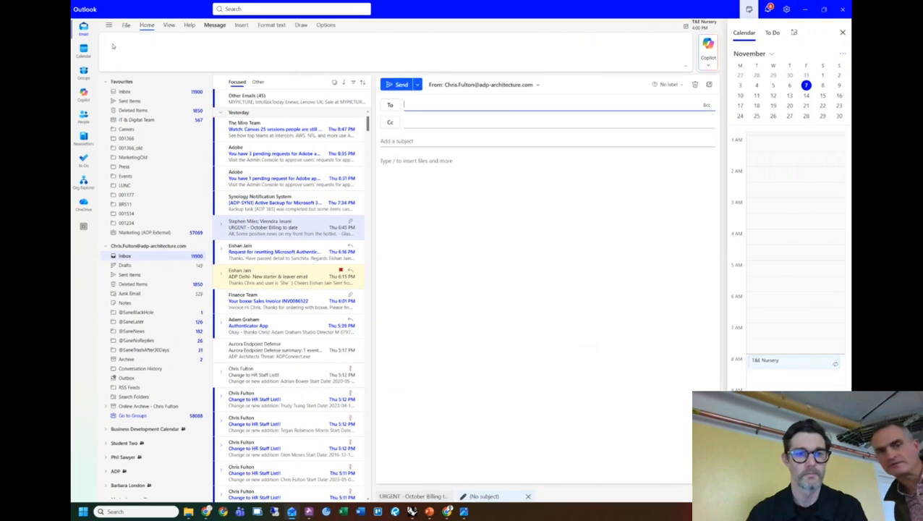
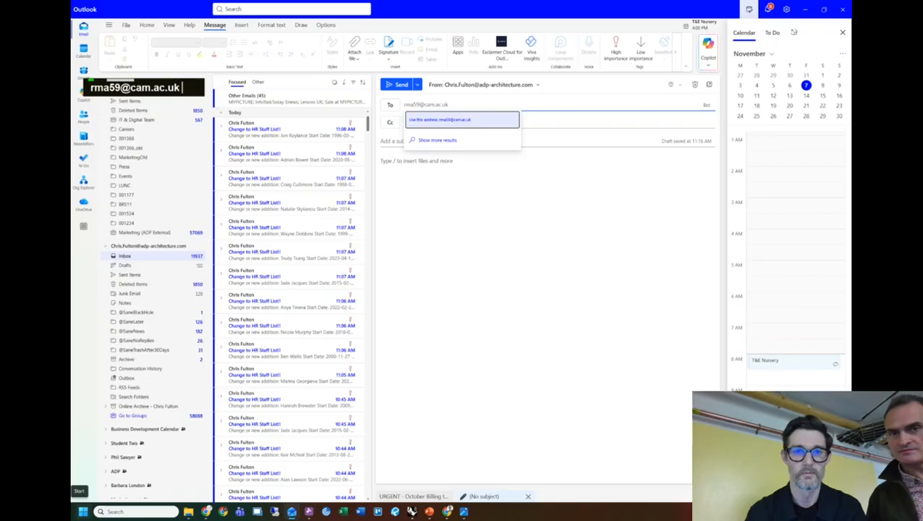
key("Tab")
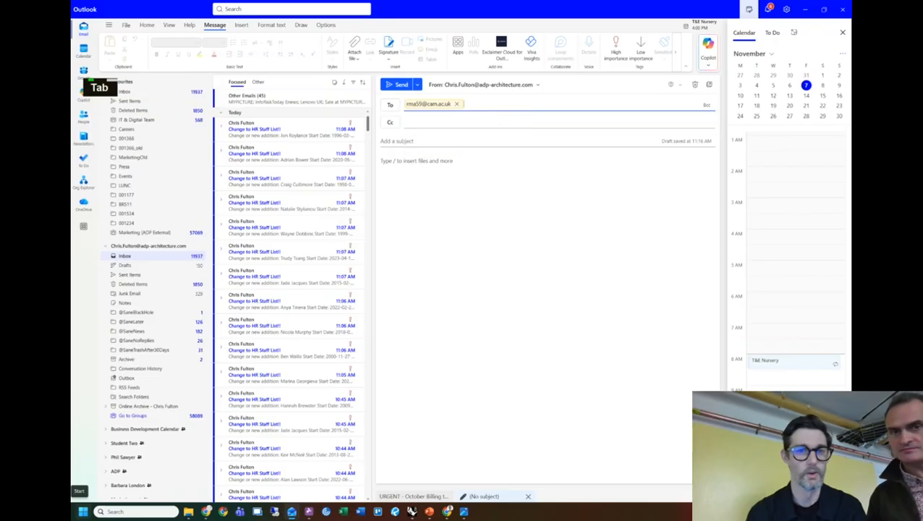
left_click(427, 135)
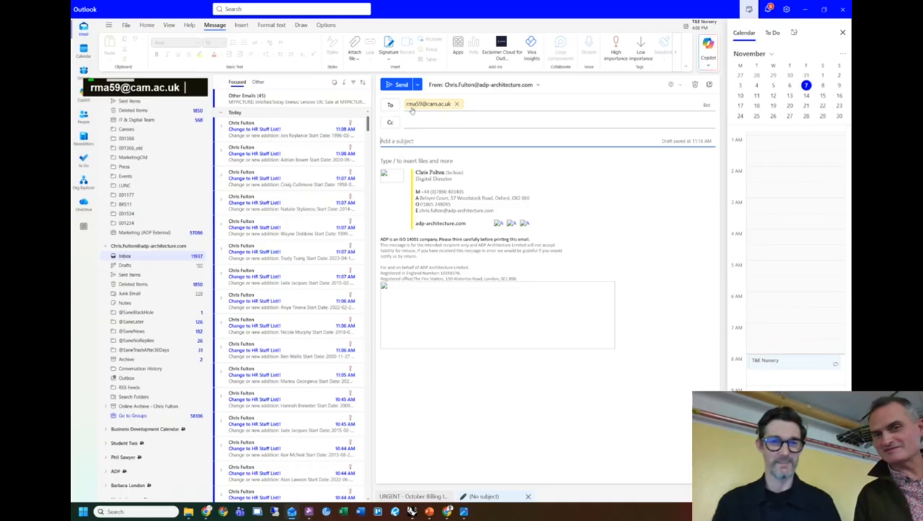
mouse_move(412, 107)
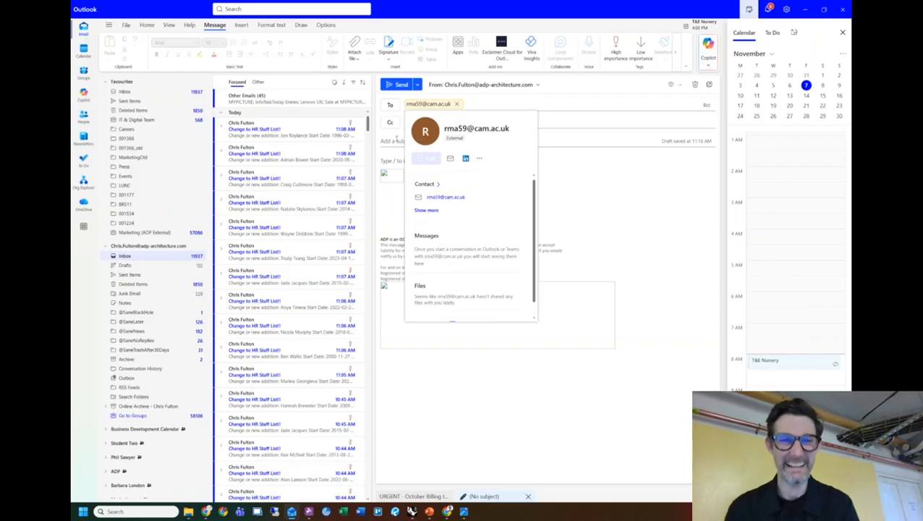
type("people file")
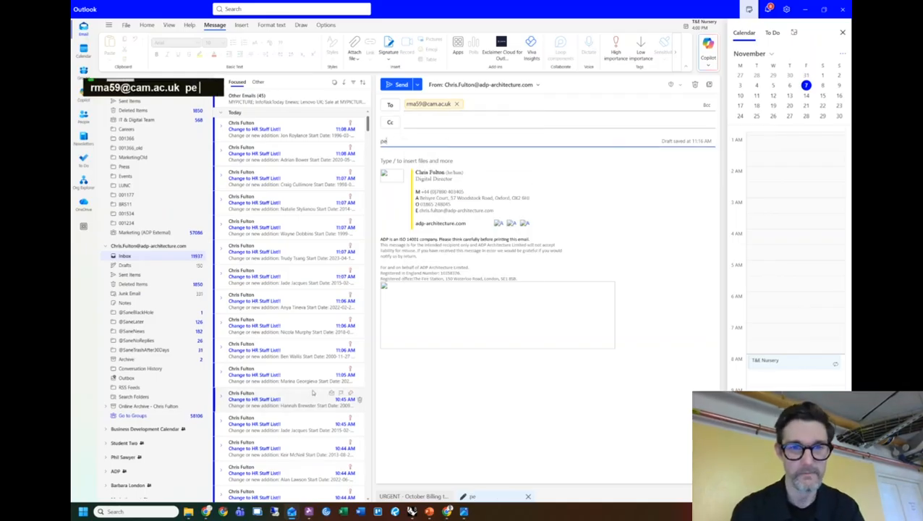
left_click(436, 159)
Attach People.3dm from the Desktop folder by dragging it into the message.
left_click(188, 511)
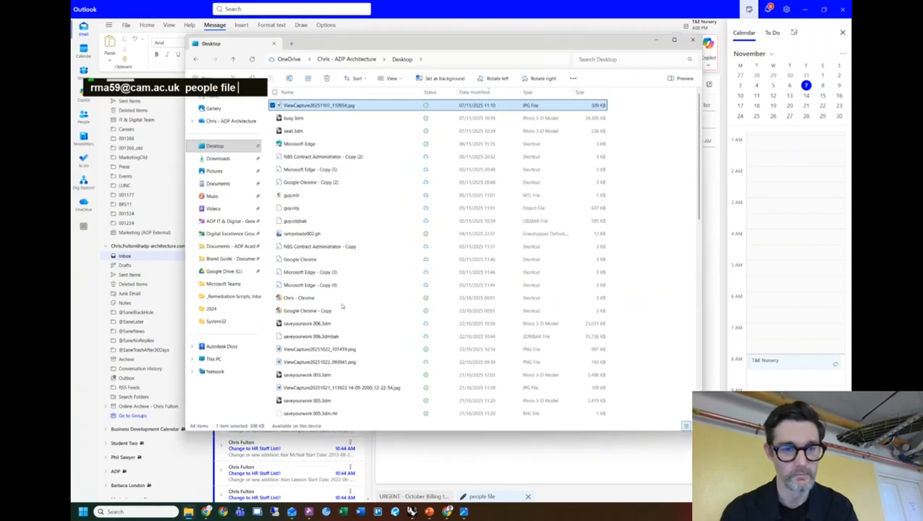
scroll(336, 307, "down", 5)
scroll(325, 325, "down", 1)
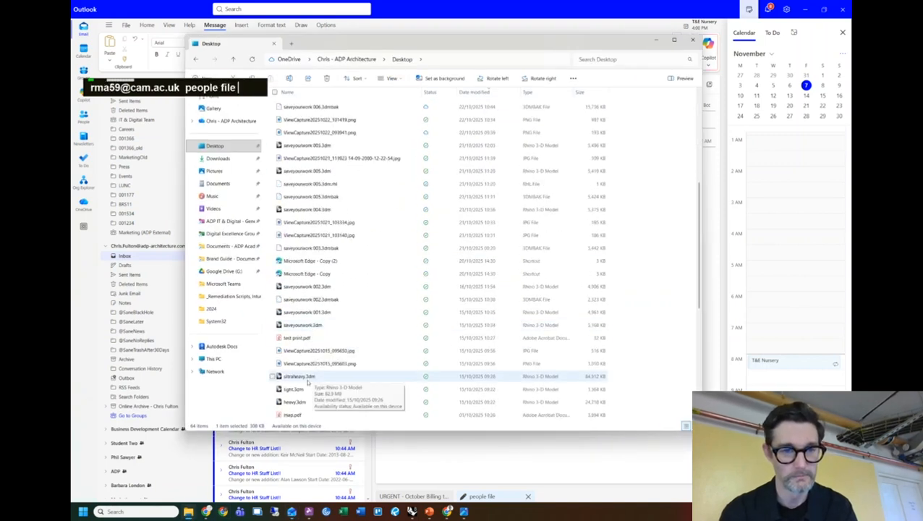
scroll(318, 257, "down", 3)
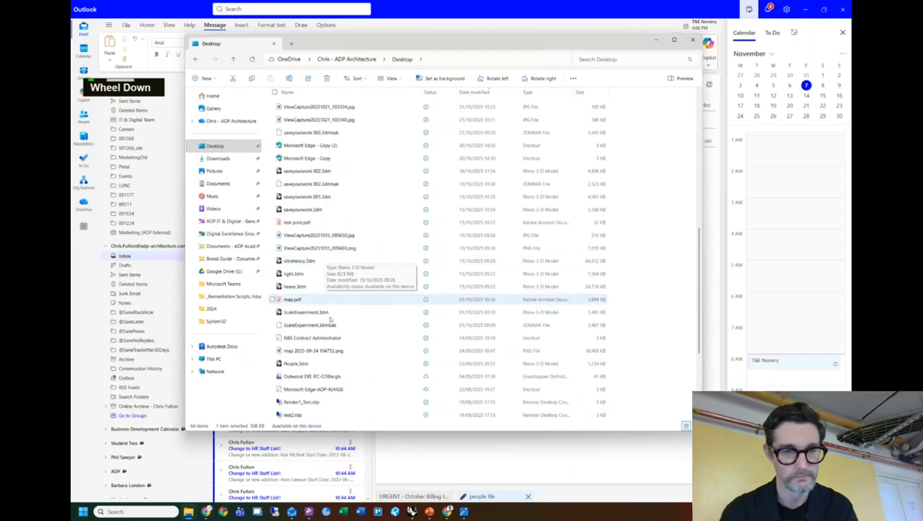
left_click(297, 364)
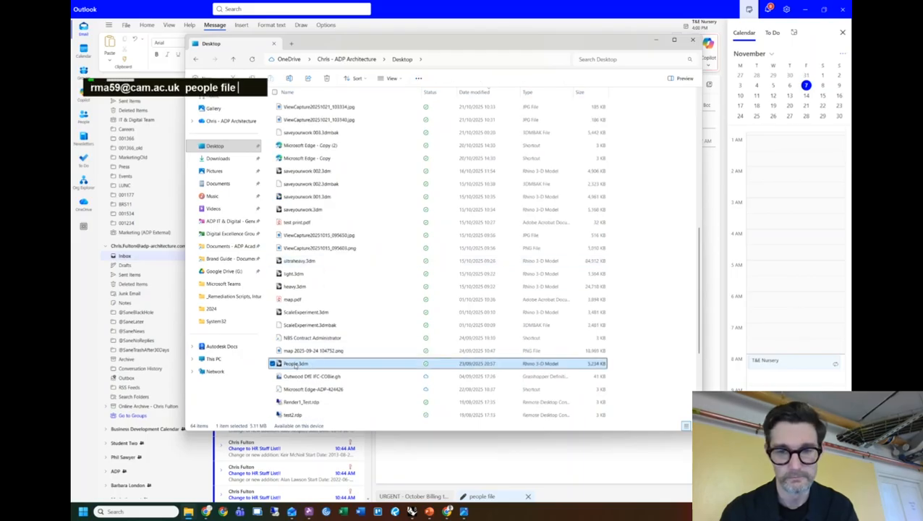
left_click_drag(296, 365, 610, 460)
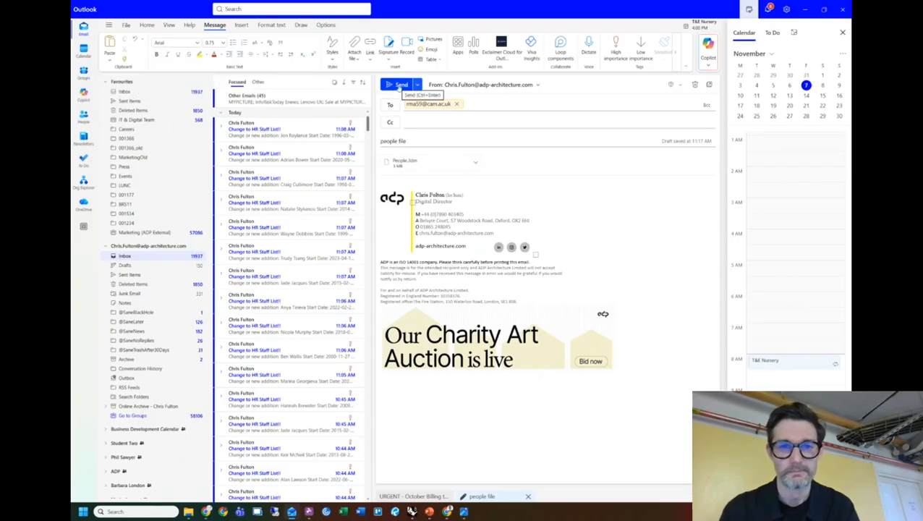
Send the email and minimize Outlook, File Explorer and Chrome to reveal Rhino's print settings.
left_click(399, 86)
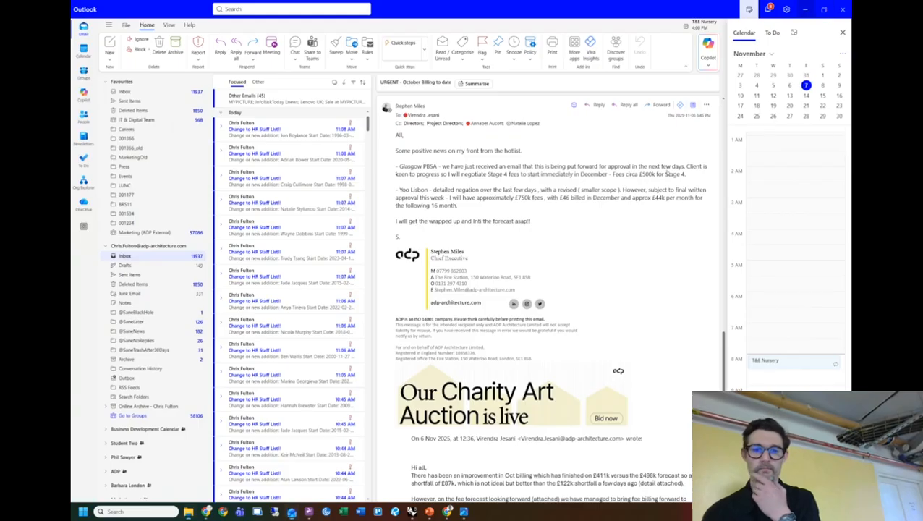
left_click(805, 9)
left_click(658, 42)
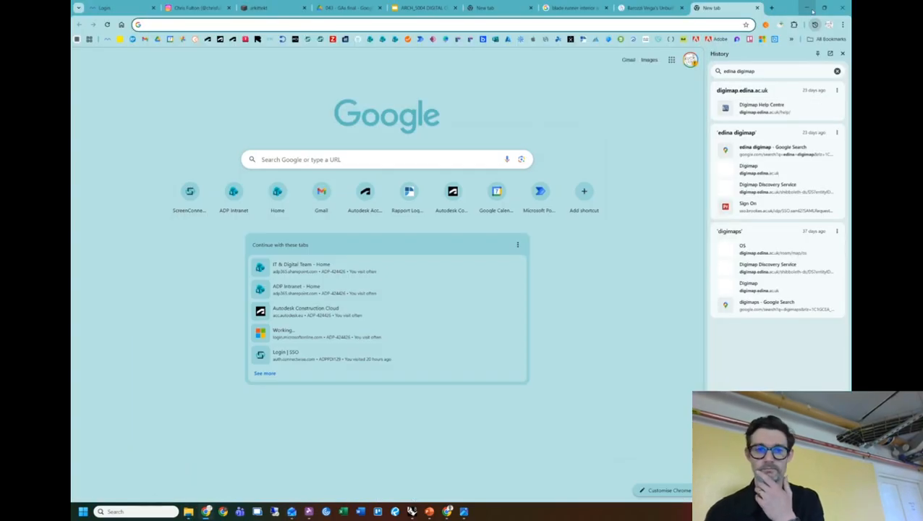
left_click(809, 9)
left_click_drag(492, 142, 418, 144)
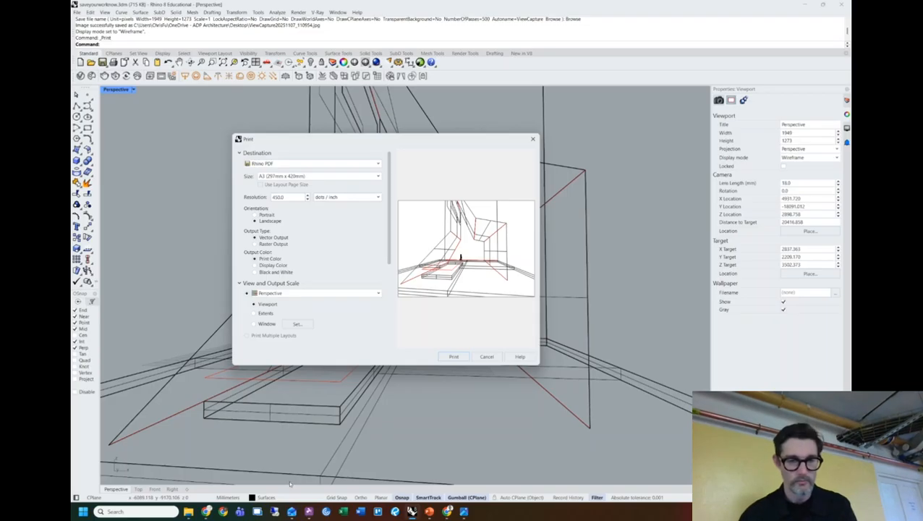
Open Sent Items in Outlook and view the sent 'people file' message.
left_click(292, 512)
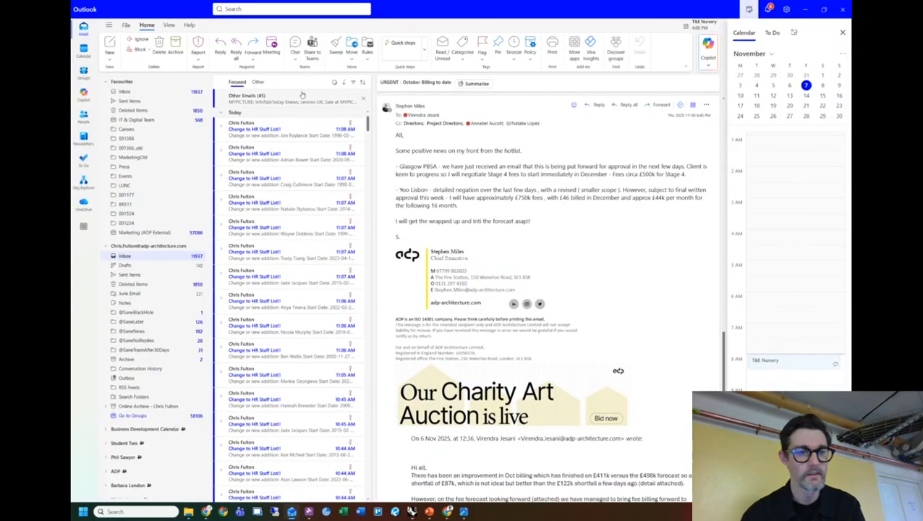
left_click(148, 275)
left_click(259, 112)
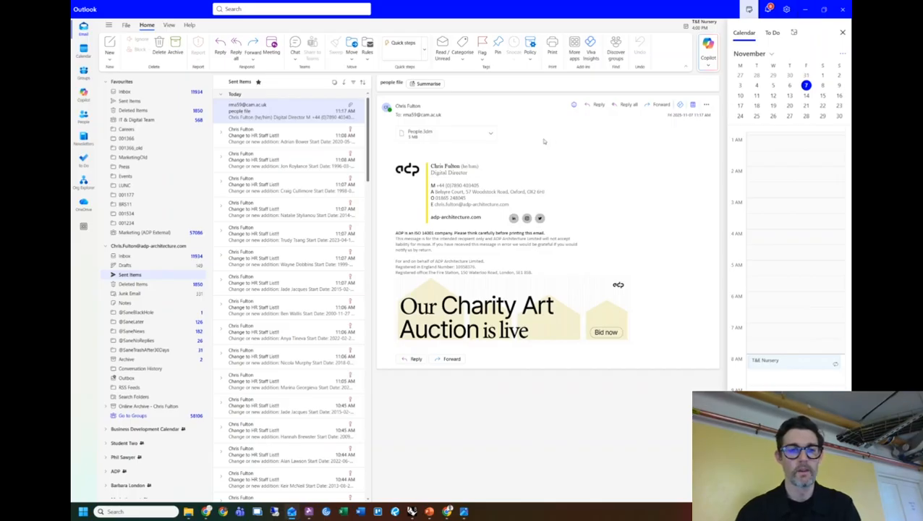
Return to Rhino and close the Print dialog without printing.
key("Tab")
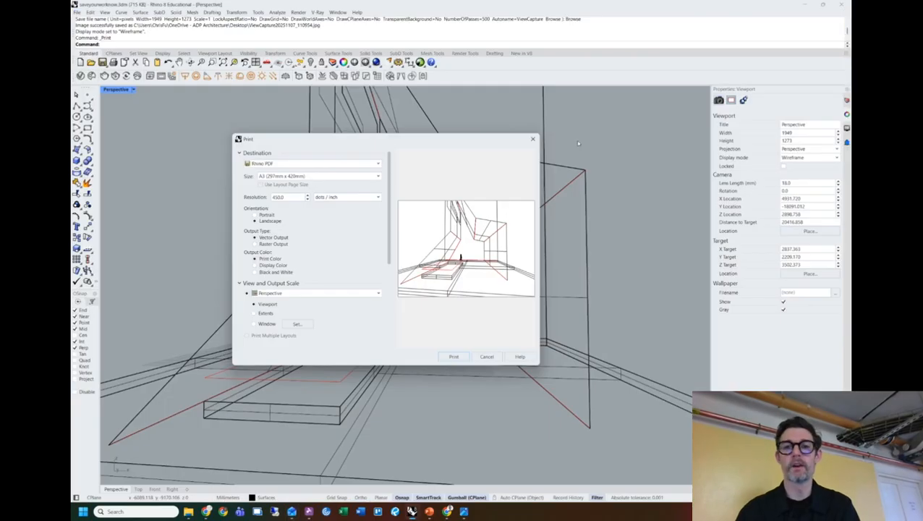
left_click_drag(460, 144, 433, 141)
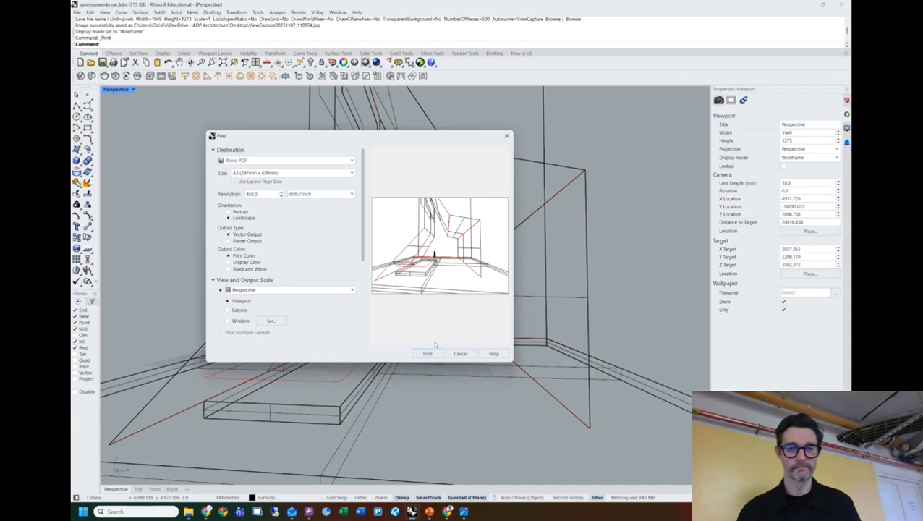
left_click(507, 136)
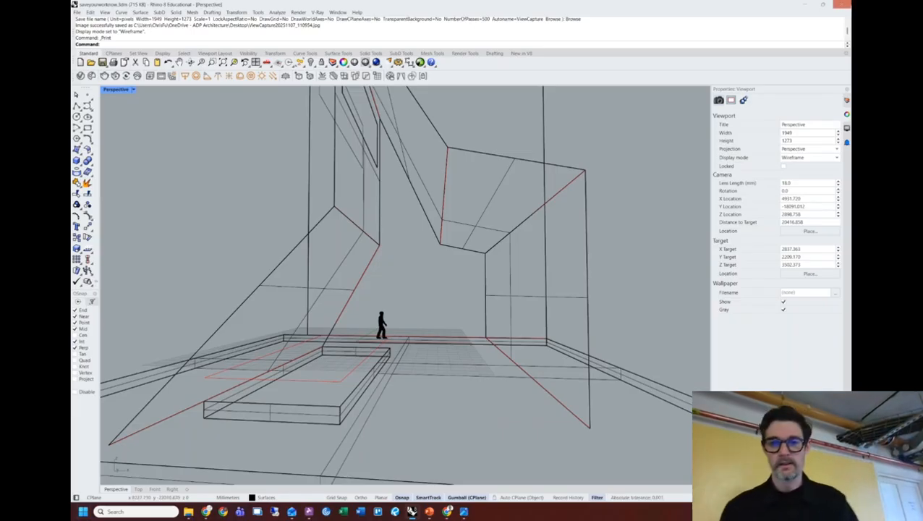
Orbit the wireframe Perspective view around the angled panel model.
right_click_drag(662, 169, 566, 199)
Zoom the Perspective view out and back in on the panels, then show the layer list.
scroll(644, 174, "down", 5)
scroll(635, 196, "up", 3)
scroll(636, 198, "up", 4)
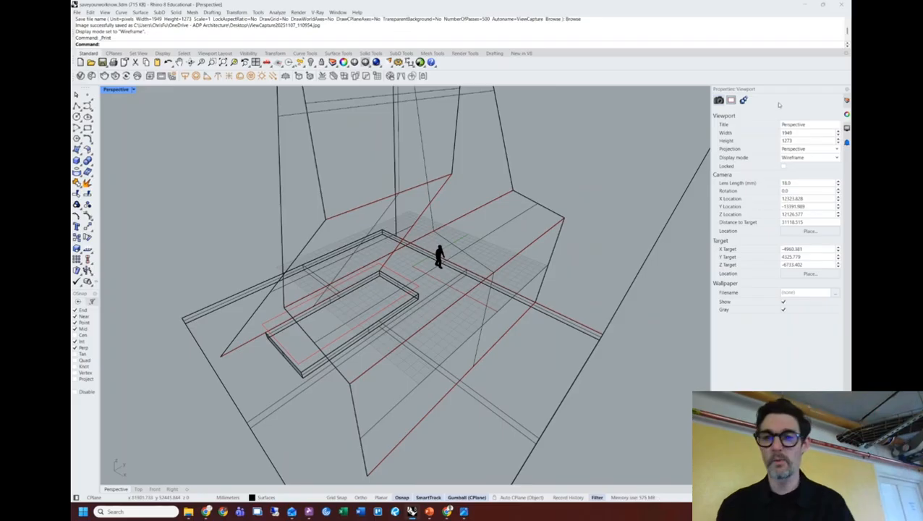
left_click(847, 101)
Create two new layers named 'Curves' and 'Straight Lines'.
right_click(742, 196)
left_click(752, 205)
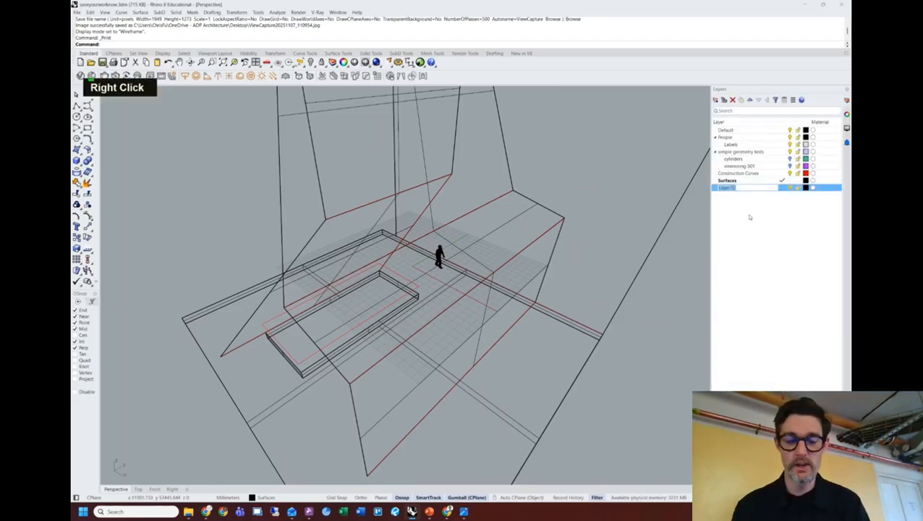
type("Cur")
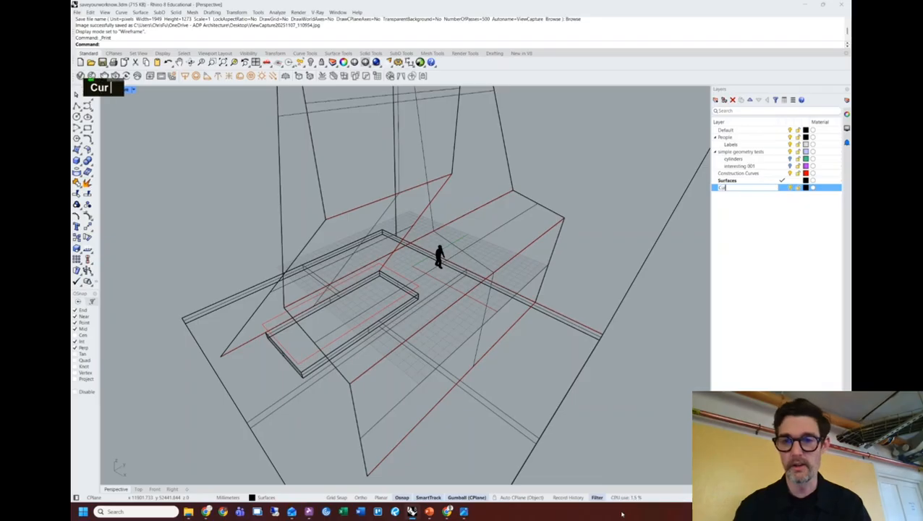
type("ves")
key("Return")
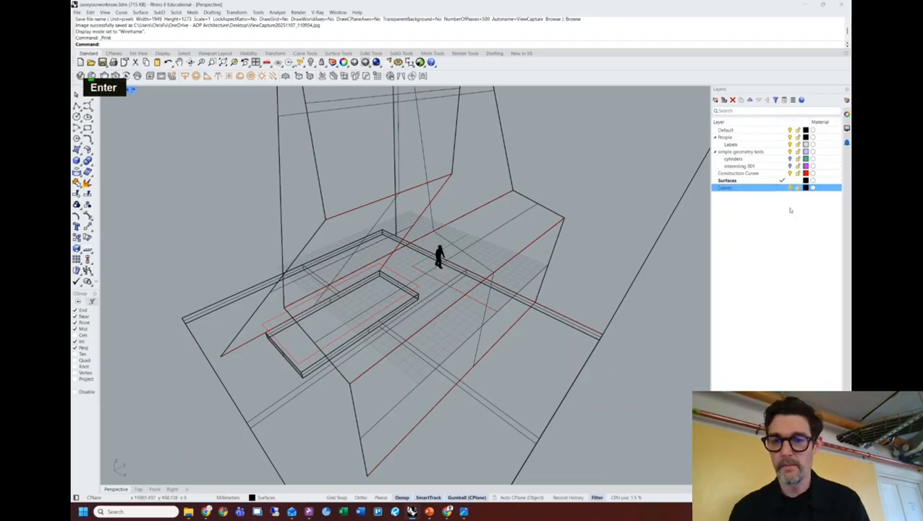
right_click(759, 224)
left_click(767, 225)
type("Stria")
key("BackSpace")
key("BackSpace")
type("aight Lines")
key("Return")
Nest Construction Curves and Surfaces under Straight Lines, hide that group, and make Curves current.
left_click(738, 173)
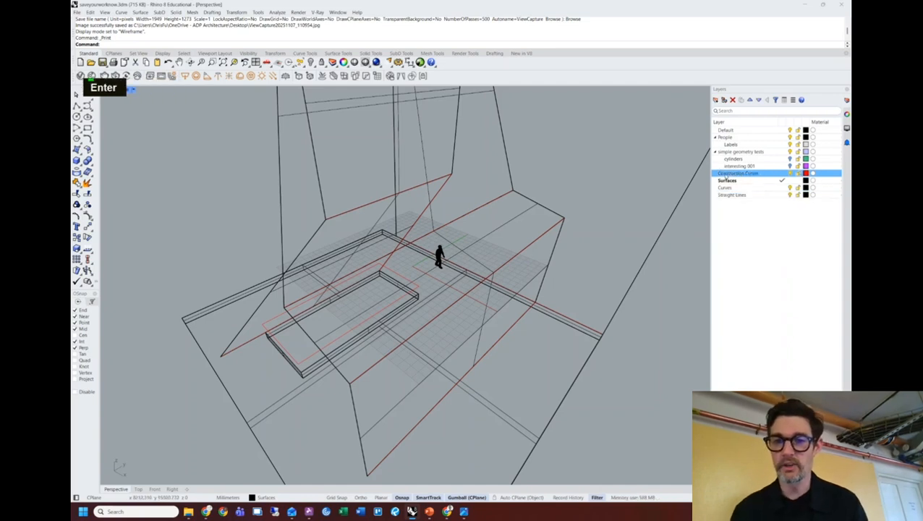
left_click(728, 181, "shift")
left_click_drag(727, 184, 733, 197)
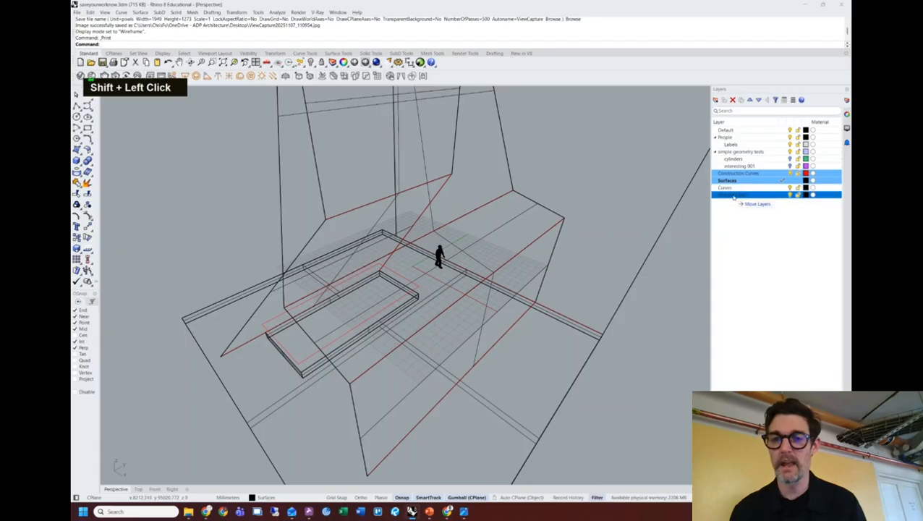
left_click_drag(735, 199, 734, 196)
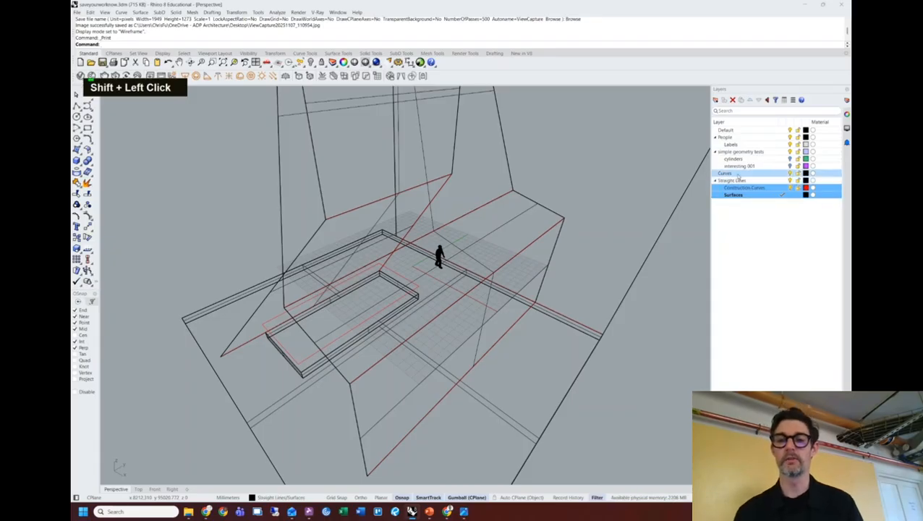
left_click(783, 174)
left_click(788, 180)
left_click(790, 181)
right_click_drag(407, 303, 458, 245)
left_click(753, 175)
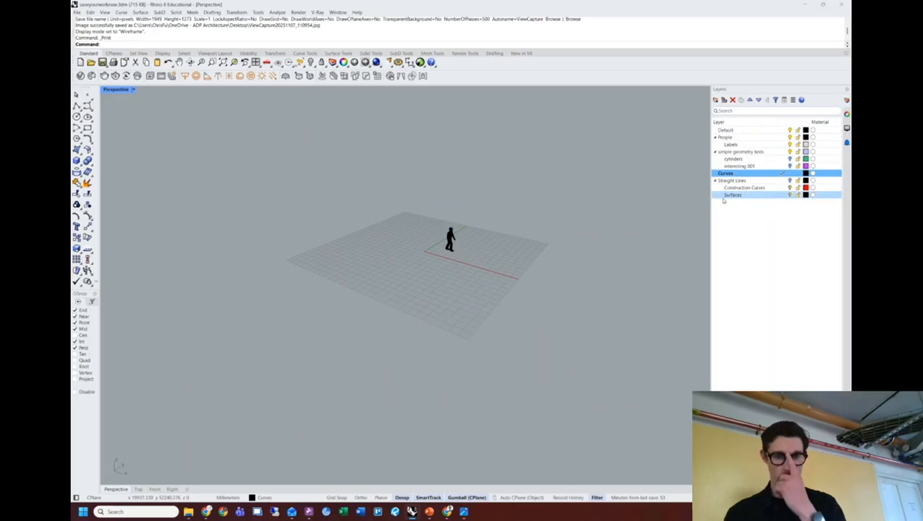
In Chrome, view the Barozzi Veiga article, then return to the blank new tab.
left_click(204, 512)
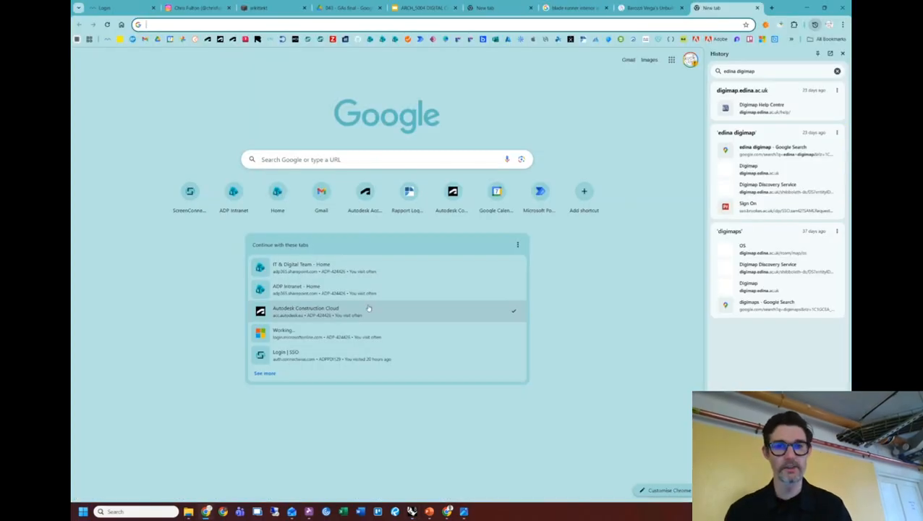
left_click(650, 7)
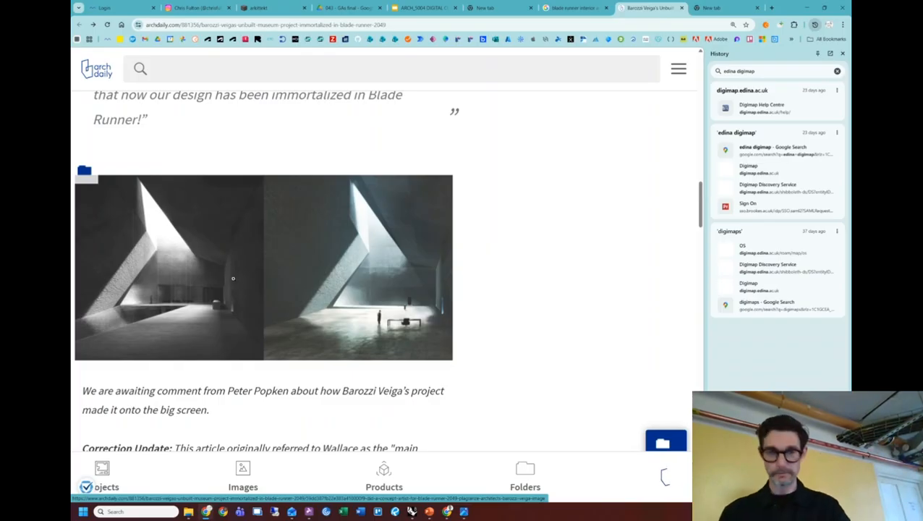
left_click(712, 7)
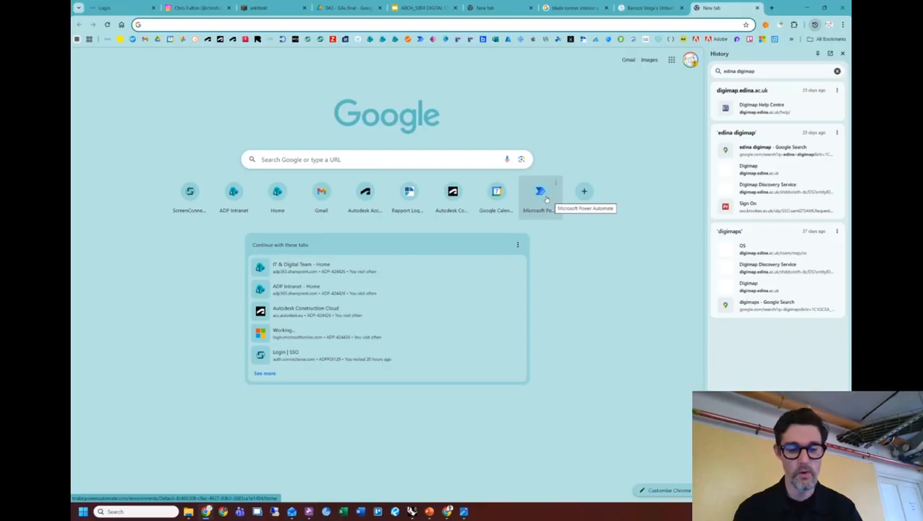
Search images for 'zaha serpentine pavilion' and open the first image's large preview.
key("ctrl+l")
type("zaha")
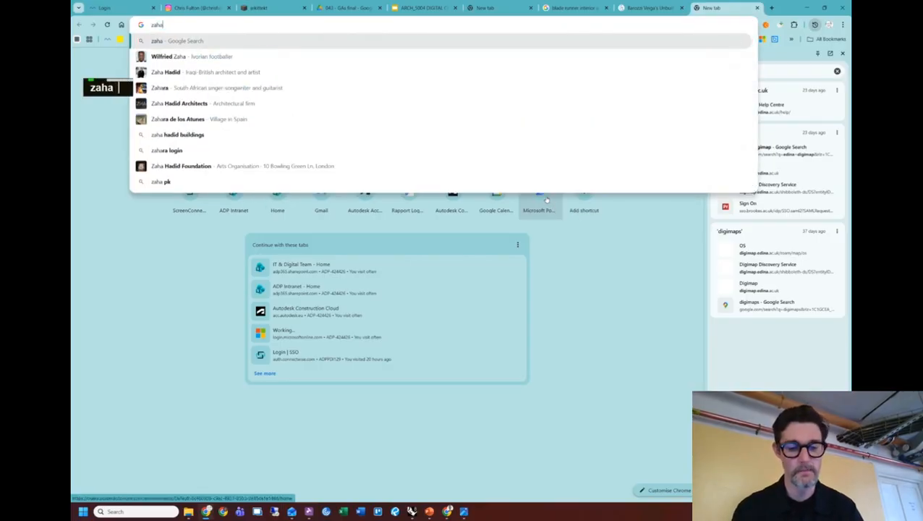
type(" serp")
key("Return")
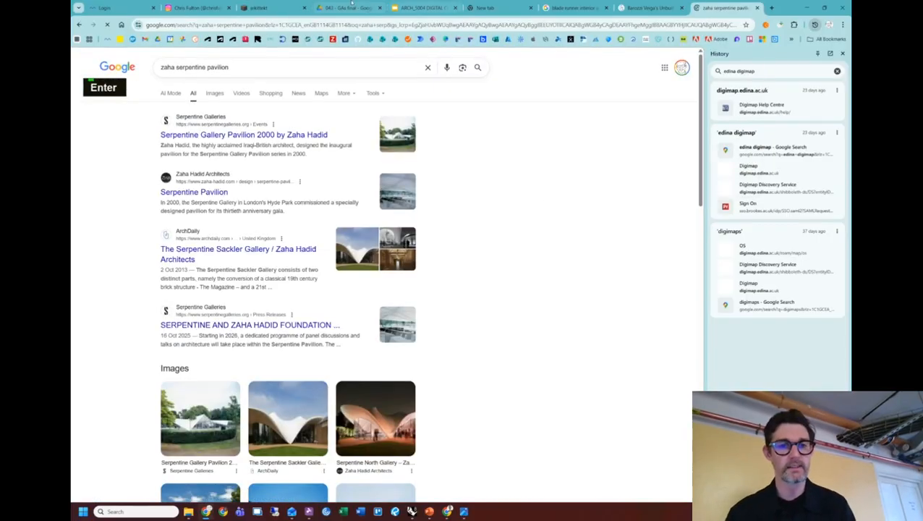
left_click(214, 94)
left_click(126, 173)
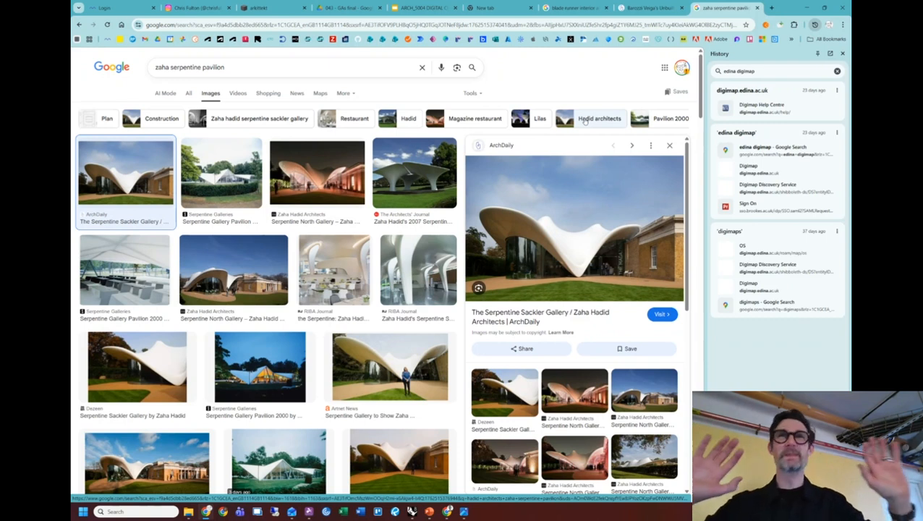
Step through the previews, including the Sackler Gallery and the 2007 pavilion.
key("Right")
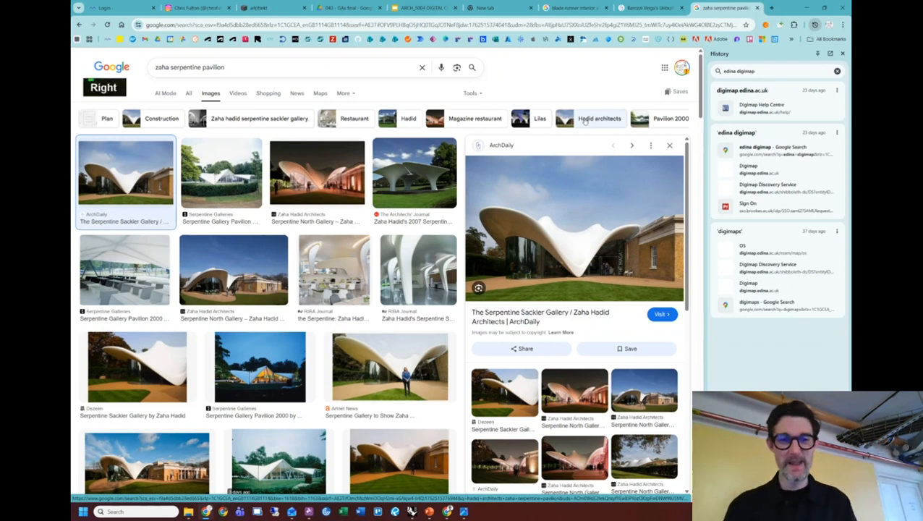
key("Left")
key("Right")
key("Right")
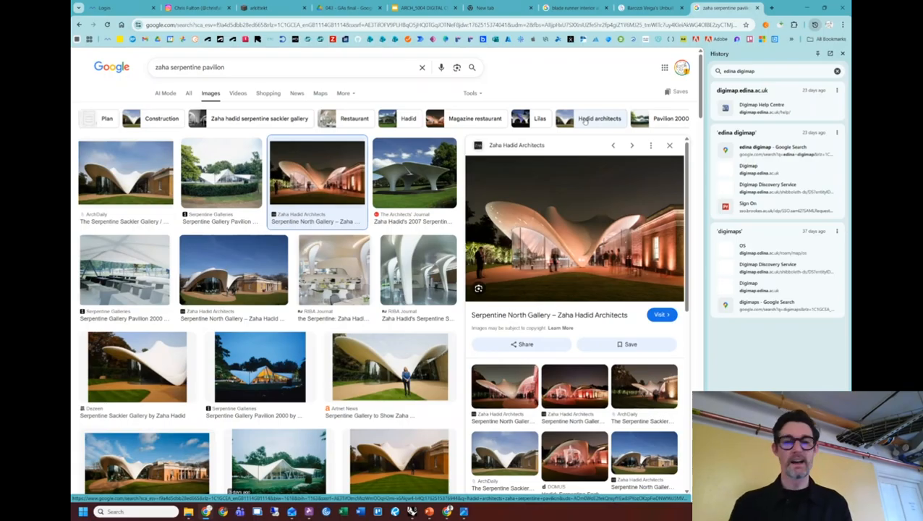
key("Right")
key("Right")
key("Right")
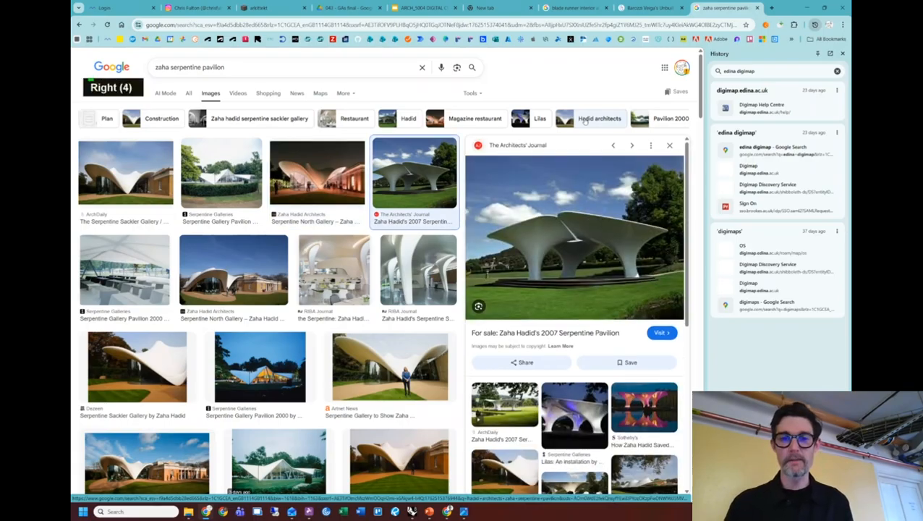
key("Right")
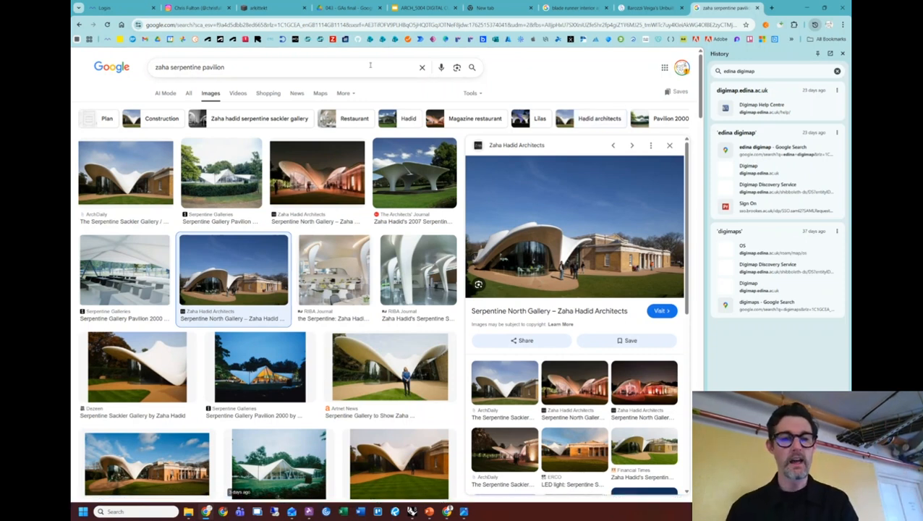
Preview the RIBA Journal restaurant and column interiors of the Sackler Gallery, then open a new tab.
left_click(336, 264)
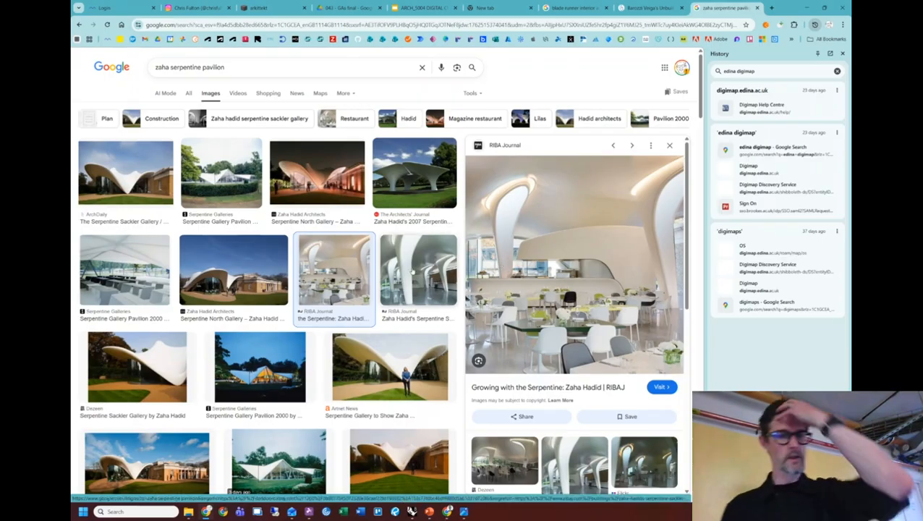
left_click(418, 271)
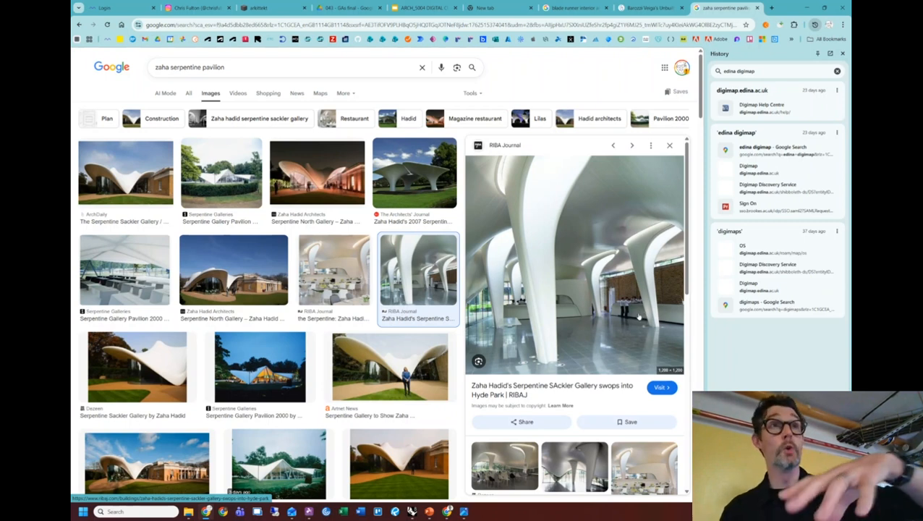
left_click(771, 8)
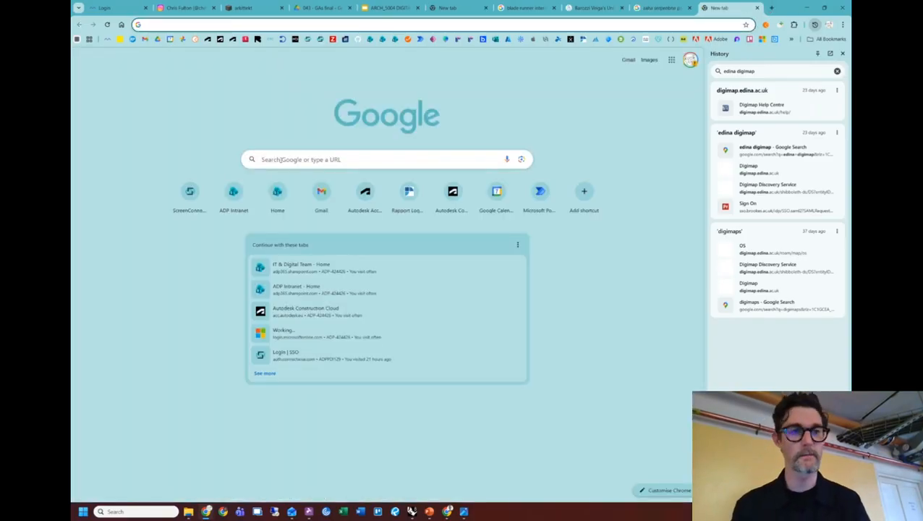
Search images for 'zaha hadid mathematics gallery'.
type("zaha maths")
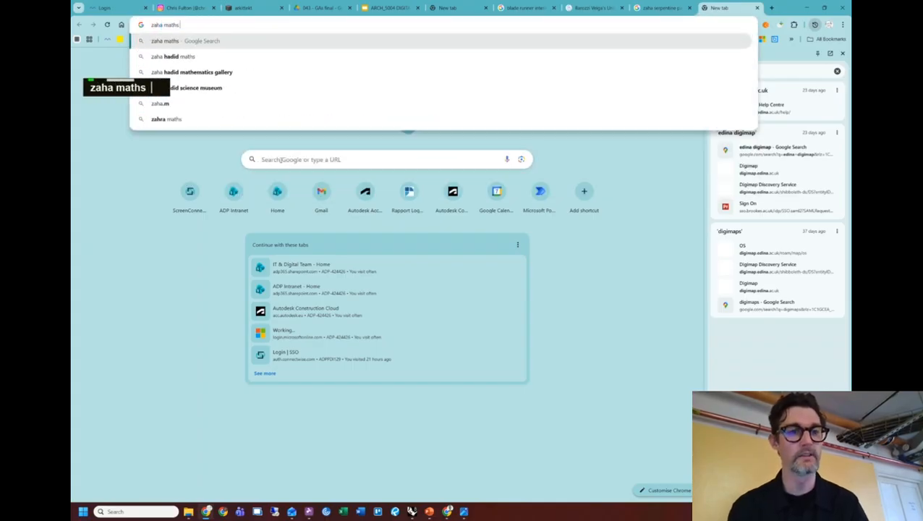
key("Down")
key("Down")
key("Return")
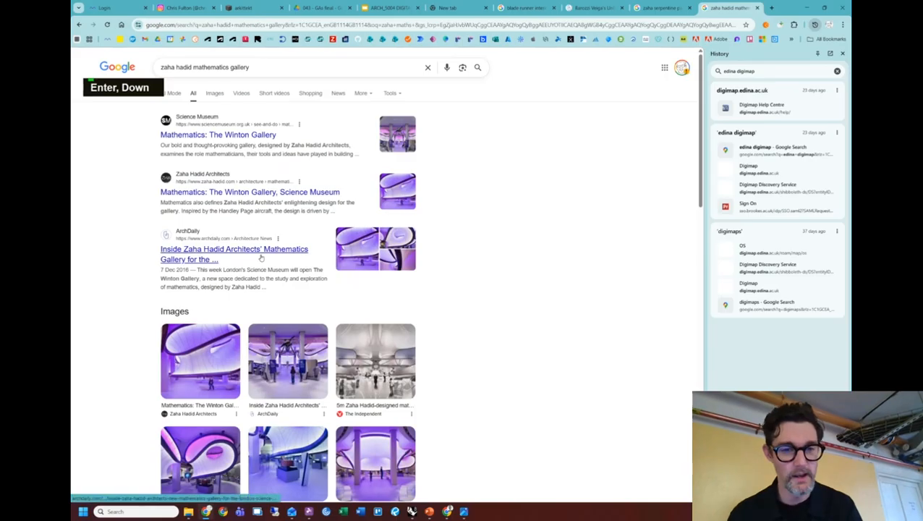
left_click(215, 92)
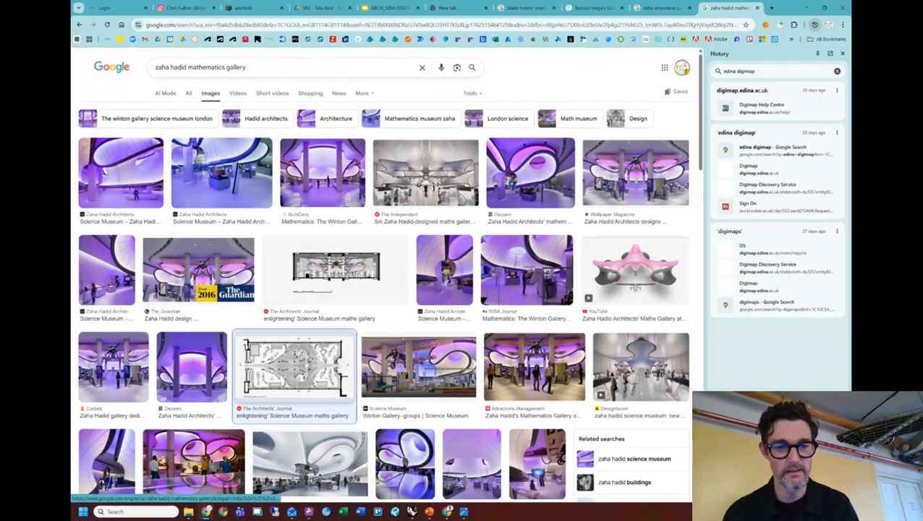
Preview the Architects' Journal floor plan image, reset zoom, and open its source article.
left_click(323, 348)
scroll(397, 435, "up", 4, "ctrl")
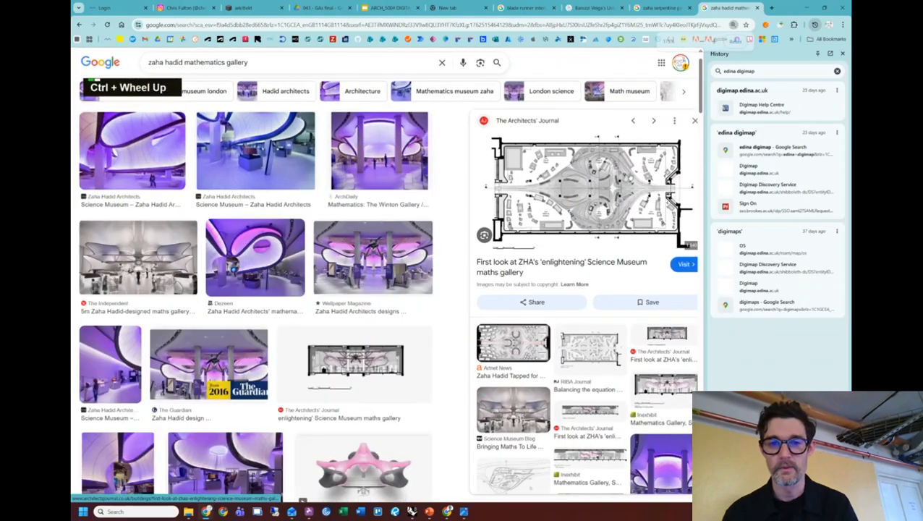
scroll(397, 434, "down", 3, "ctrl")
key("ctrl+0")
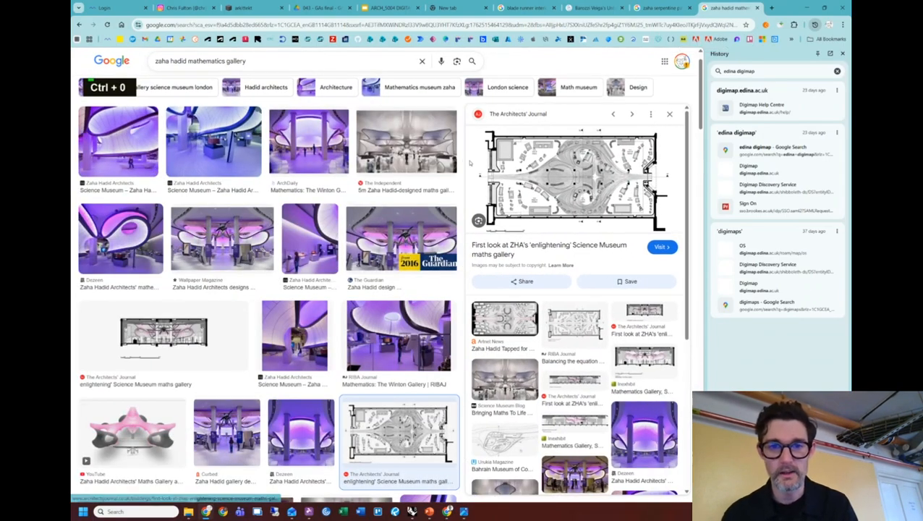
left_click(546, 160)
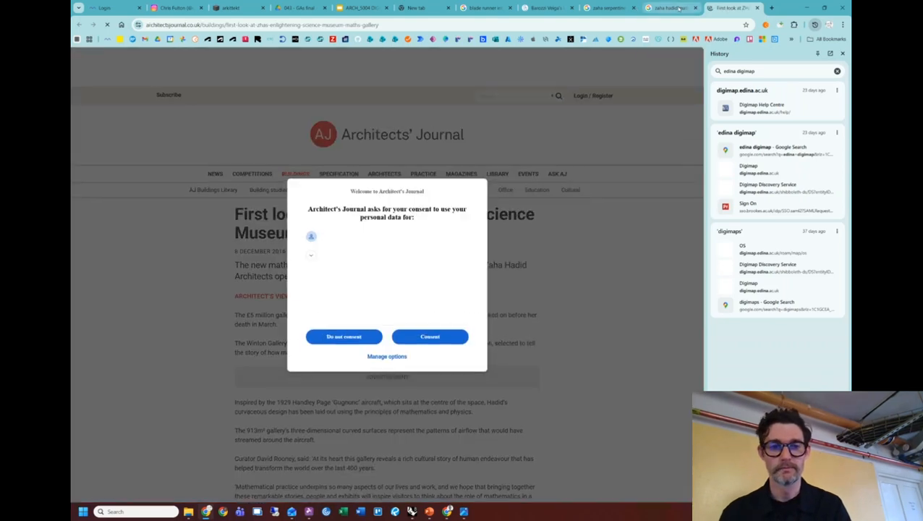
Accept the Architects' Journal consent request and scroll to the gallery's Plan drawing.
left_click(429, 339)
scroll(500, 306, "down", 5)
scroll(500, 307, "down", 10)
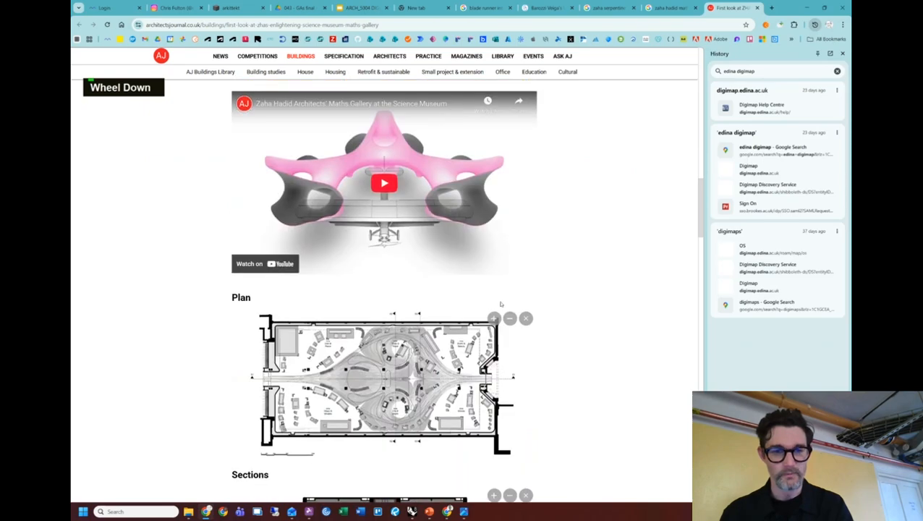
scroll(440, 333, "up", 3, "ctrl")
scroll(440, 333, "down", 2)
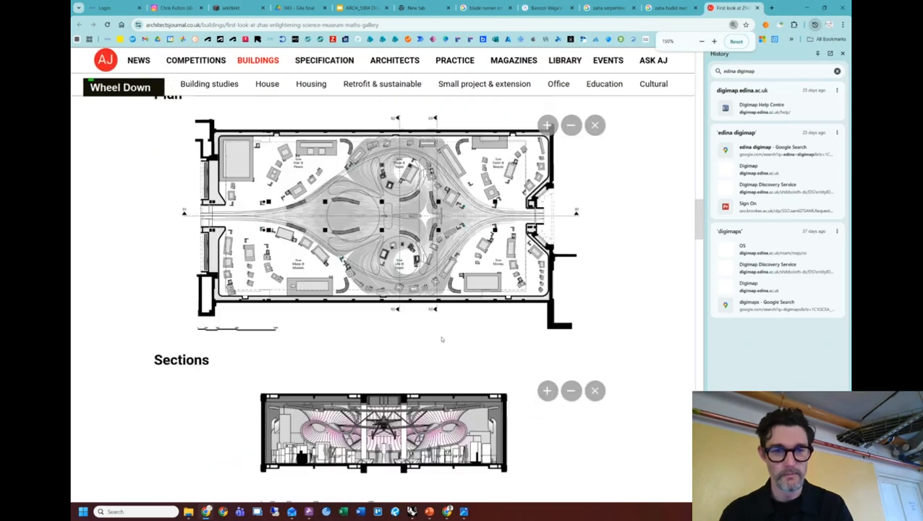
scroll(440, 333, "up", 1, "ctrl")
scroll(478, 293, "up", 1, "ctrl")
scroll(482, 289, "up", 1)
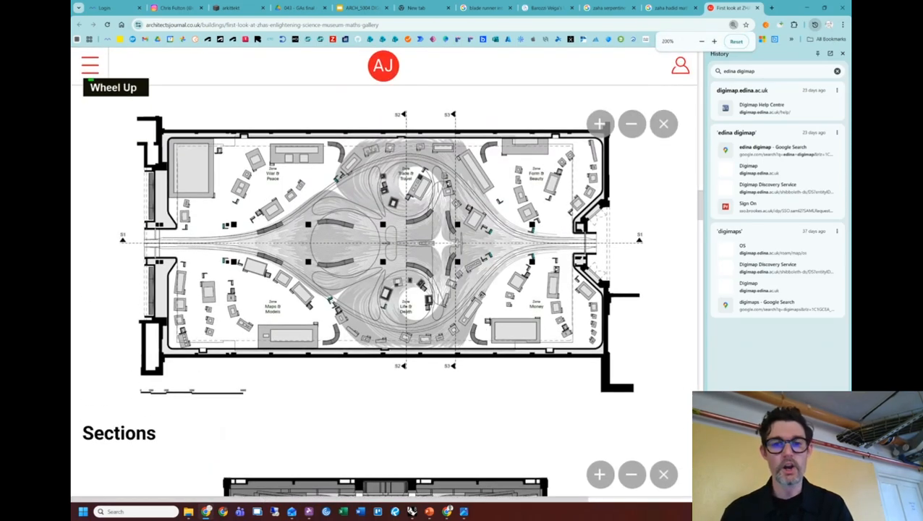
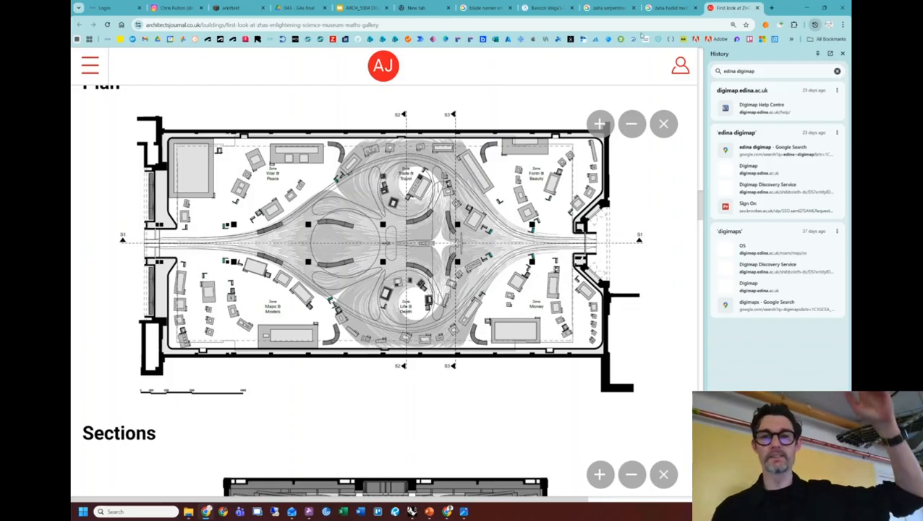
Compare the Wallpaper gallery photo and the Architects' Journal plan with the Serpentine pavilion image results.
left_click(669, 7)
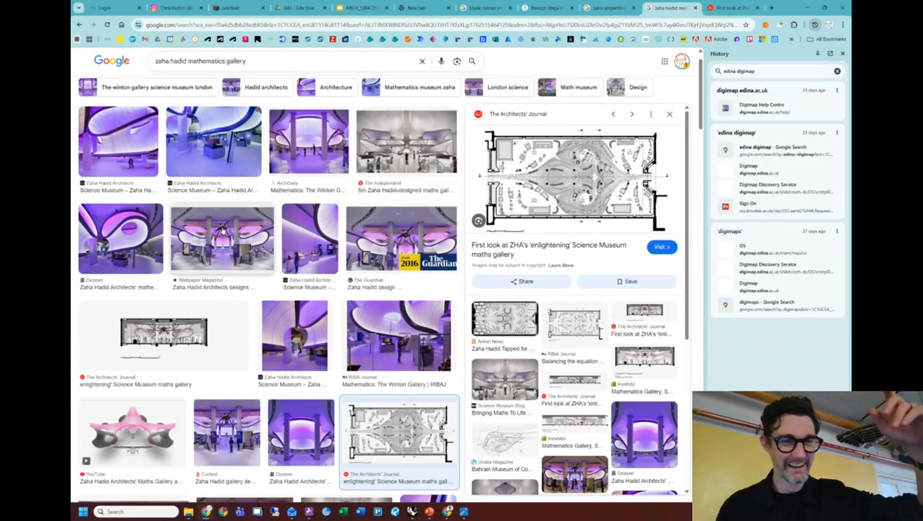
left_click(223, 241)
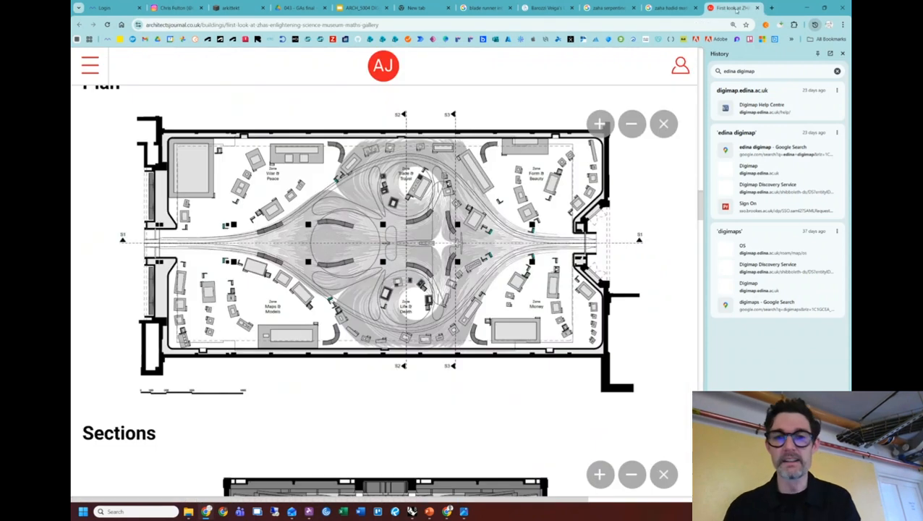
left_click(733, 7)
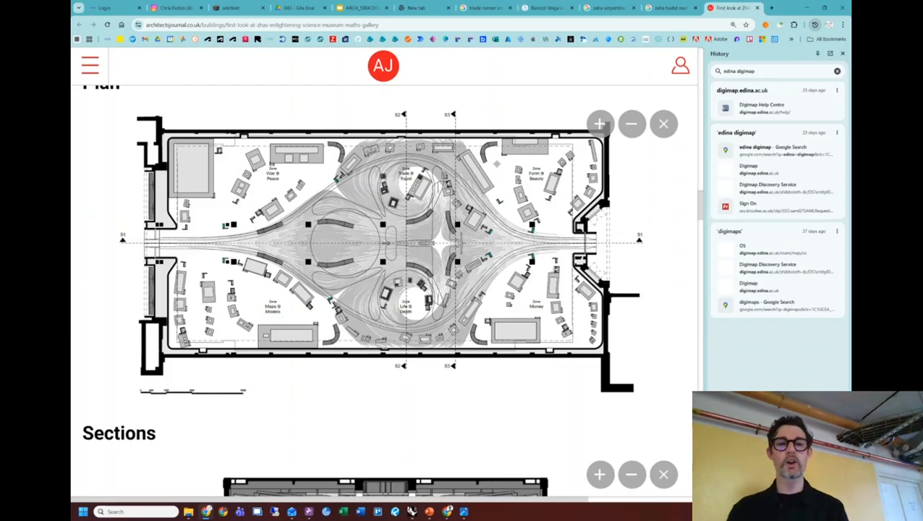
left_click(675, 8)
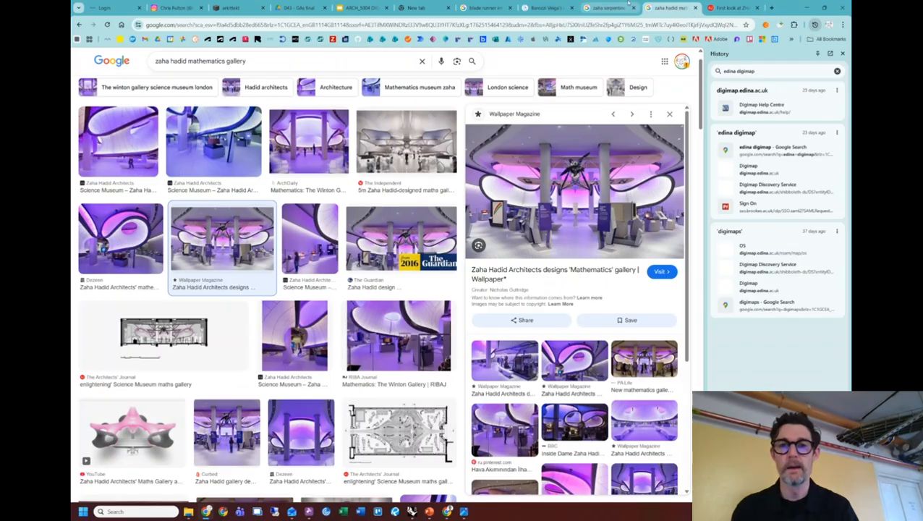
left_click(626, 6)
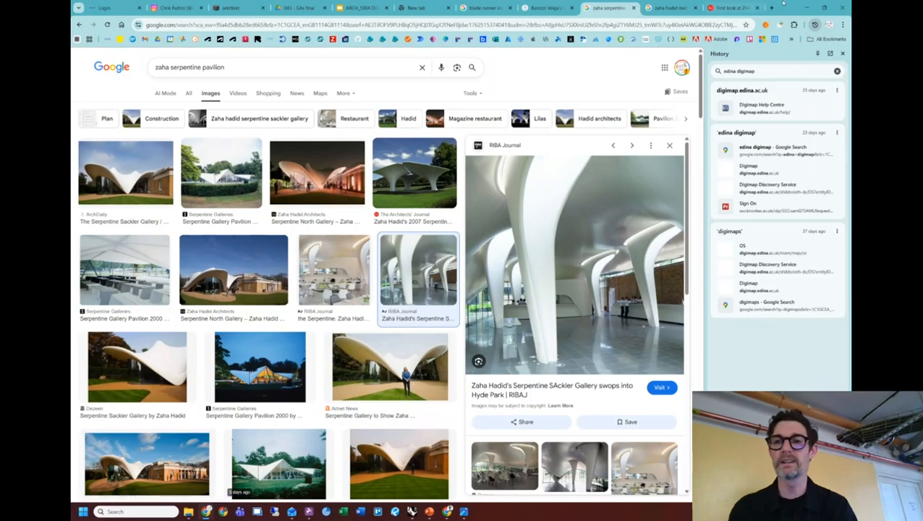
Minimise Chrome and reframe Rhino's perspective view around the human figure.
left_click(804, 7)
right_click_drag(479, 264, 432, 286, "shift")
scroll(423, 286, "up", 3)
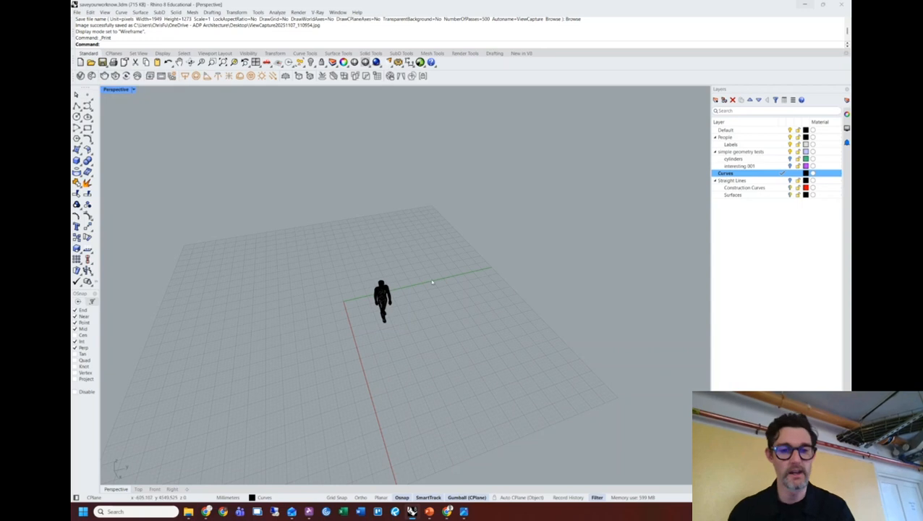
Draw a three-point curve from lower left to right under the figure, then return to the browser.
right_click_drag(437, 309, 449, 278, "shift")
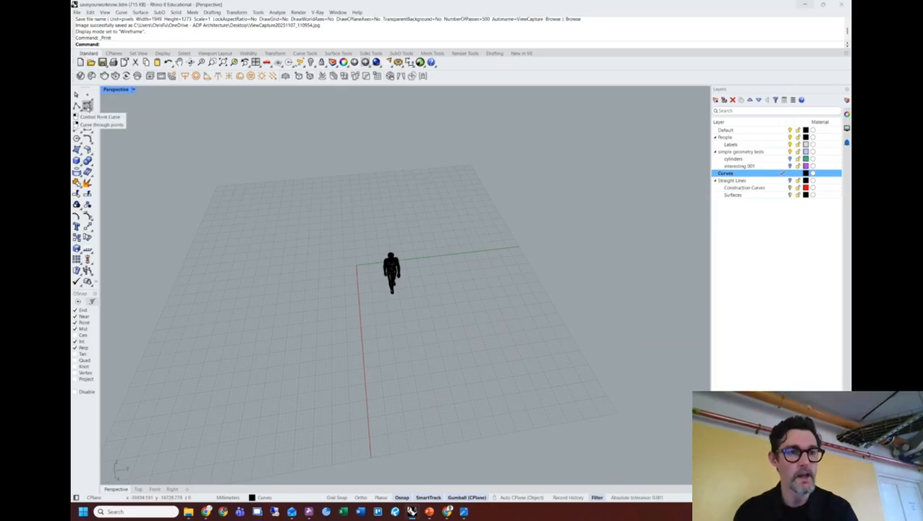
left_click(87, 105)
right_click_drag(341, 235, 435, 233)
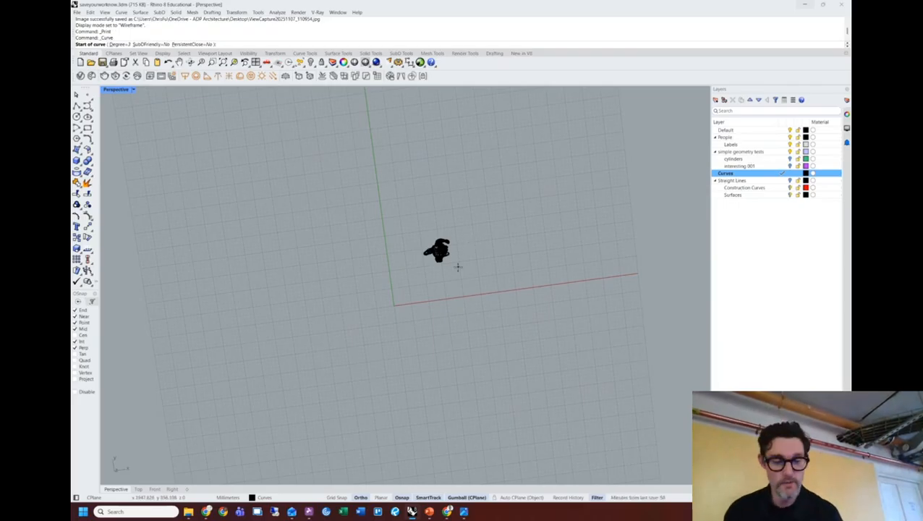
right_click_drag(496, 260, 471, 268, "shift")
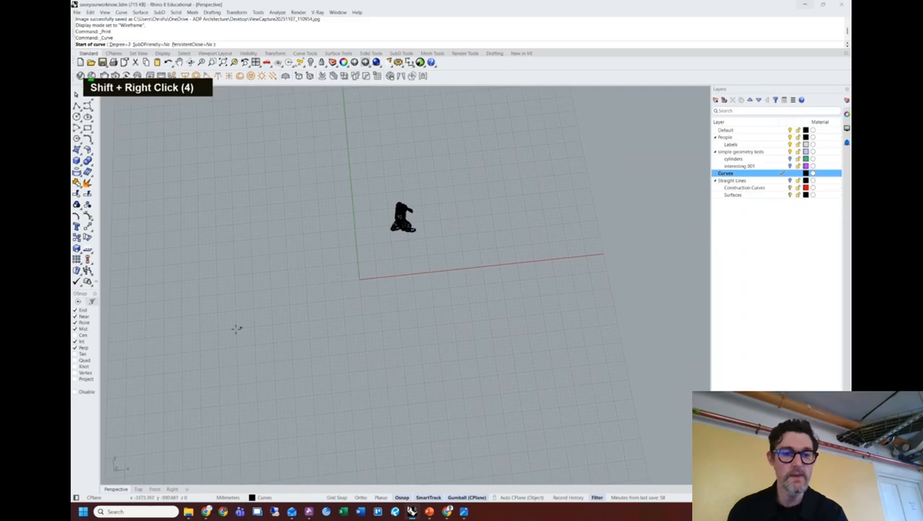
left_click(218, 379)
right_click_drag(285, 319, 285, 327)
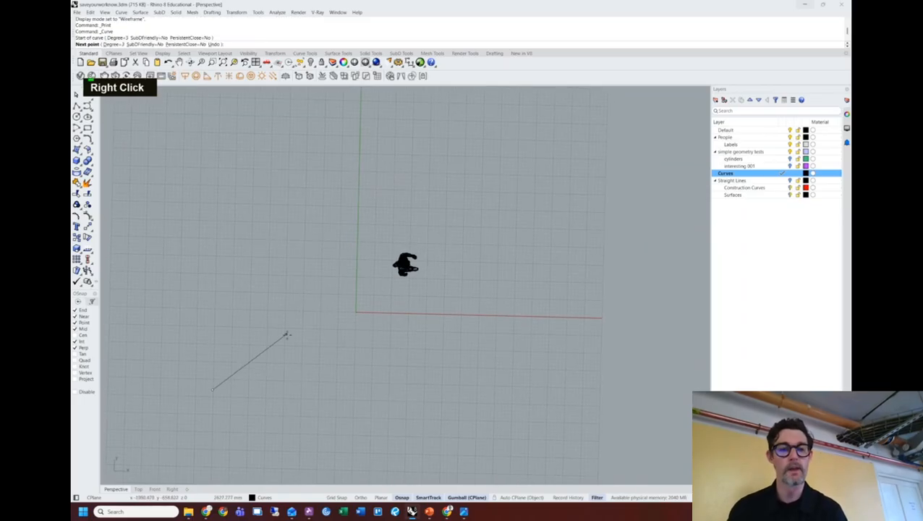
left_click(394, 299)
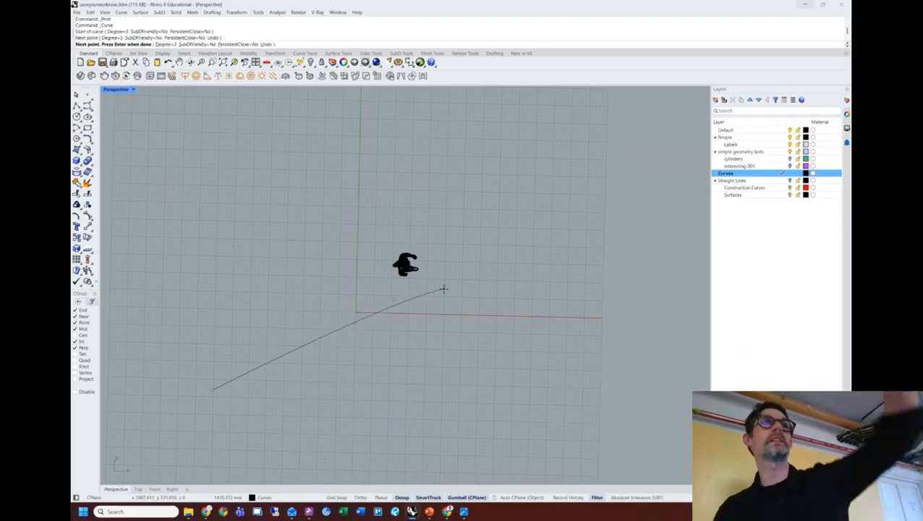
left_click(579, 407)
key("space")
key("alt+Tab")
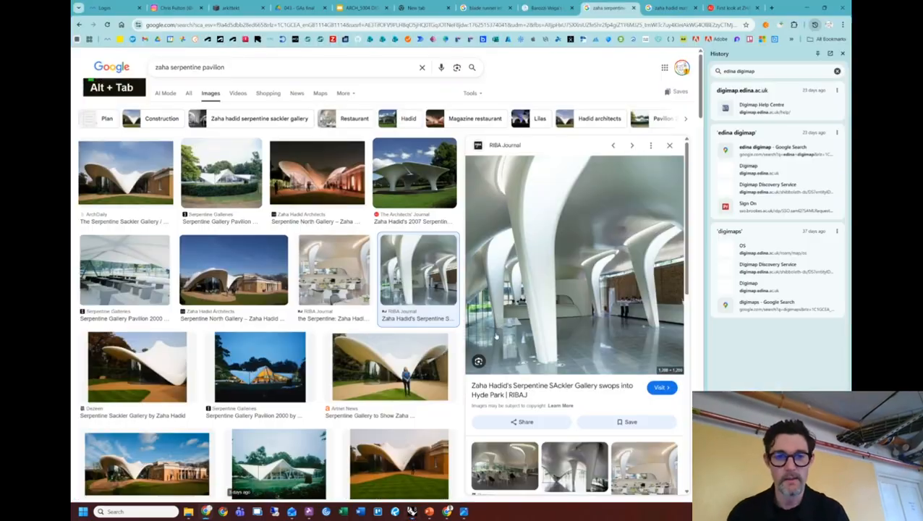
Preview the ArchDaily Serpentine Sackler Gallery photo, then go back to Rhino and select the curve.
left_click(133, 187)
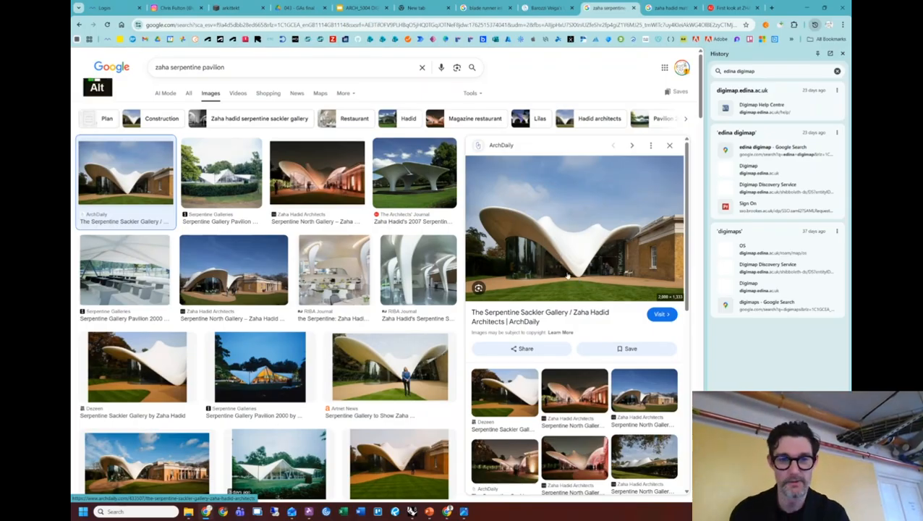
key("alt+Tab")
left_click(417, 353)
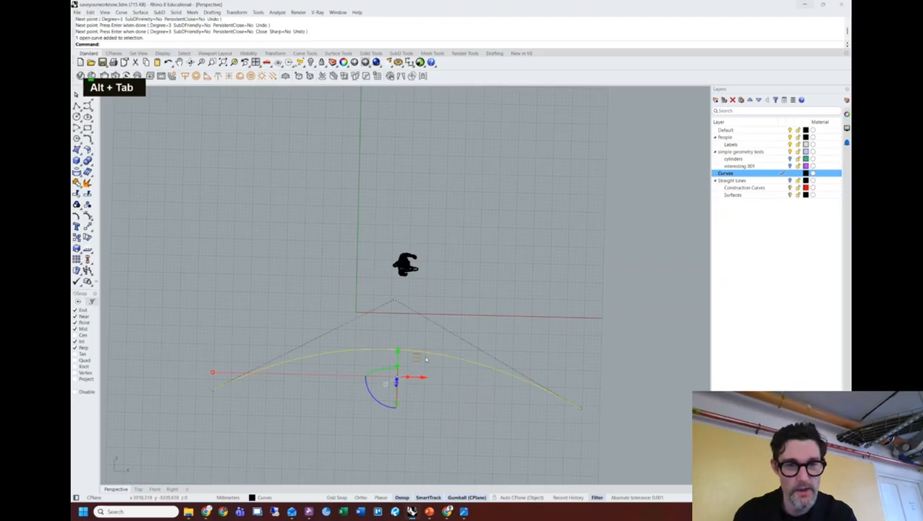
Lift the curve's apex control point into a tall arch and clear the selection.
left_click_drag(384, 304, 437, 179)
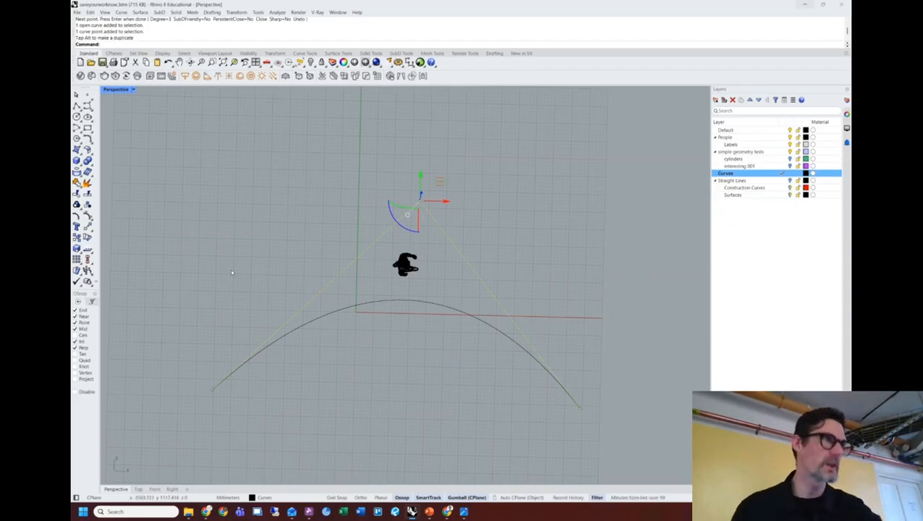
key("Escape")
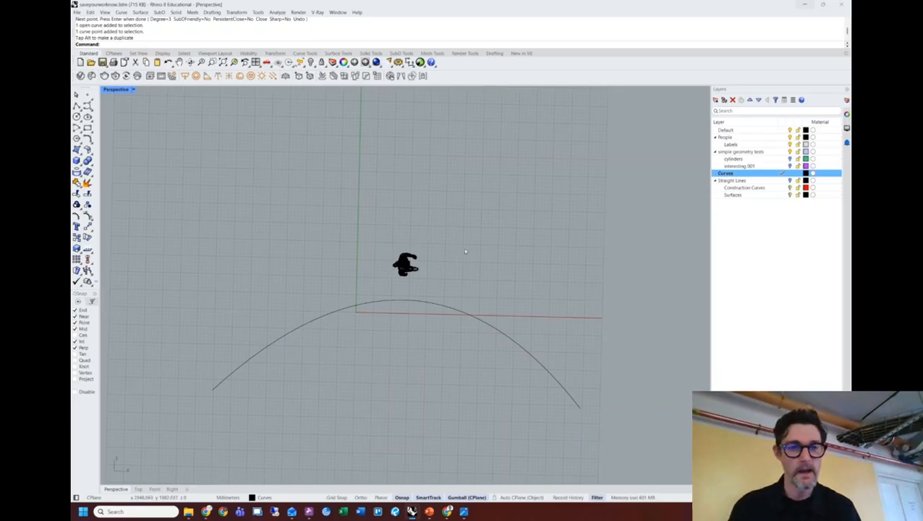
Draw an upper curve above the figure and pull its middle point down-left into a sag.
key("space")
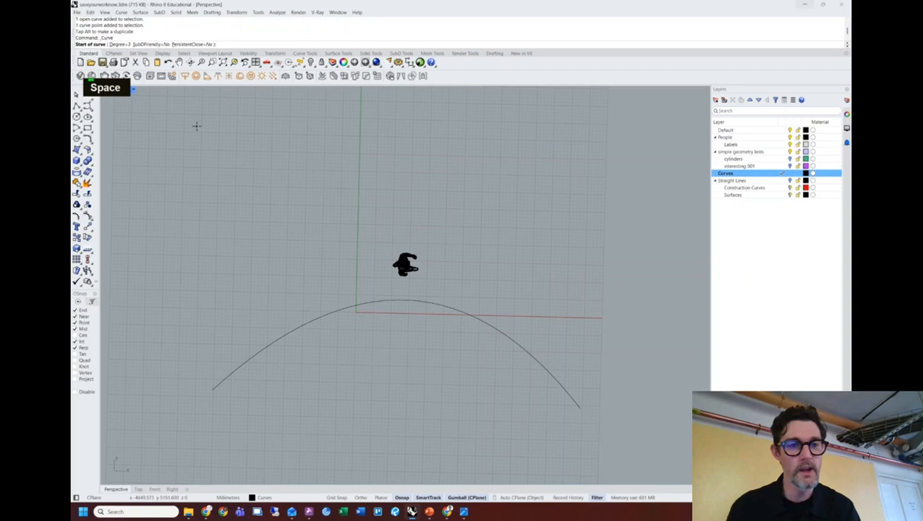
left_click(183, 118)
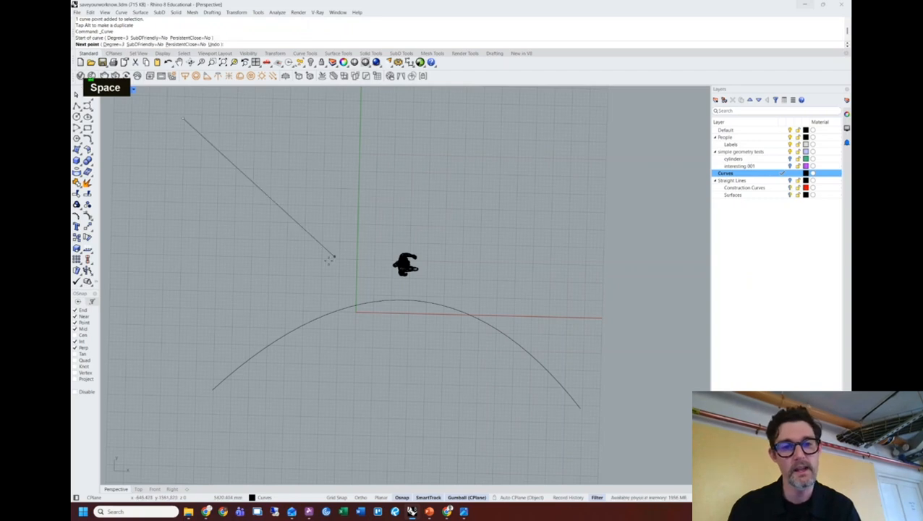
left_click(626, 181)
key("space")
double_click(330, 204)
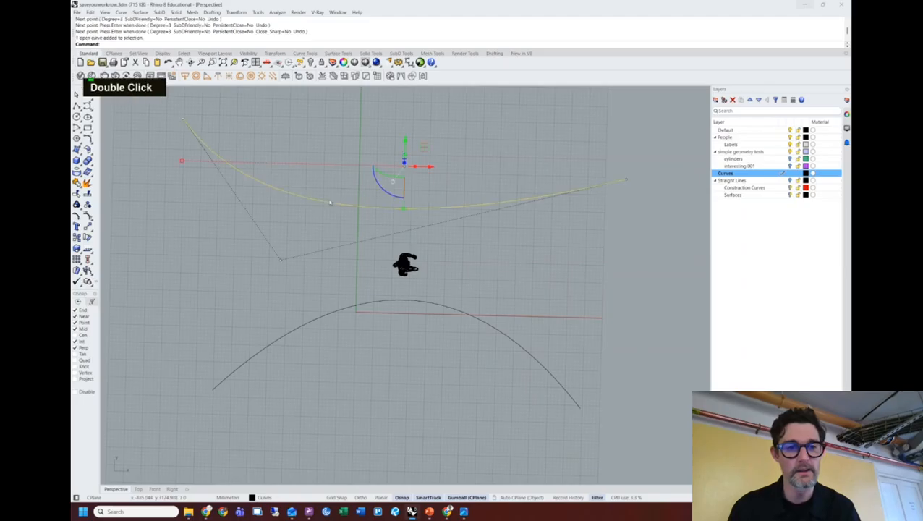
left_click_drag(255, 245, 311, 297)
left_click_drag(281, 258, 226, 304)
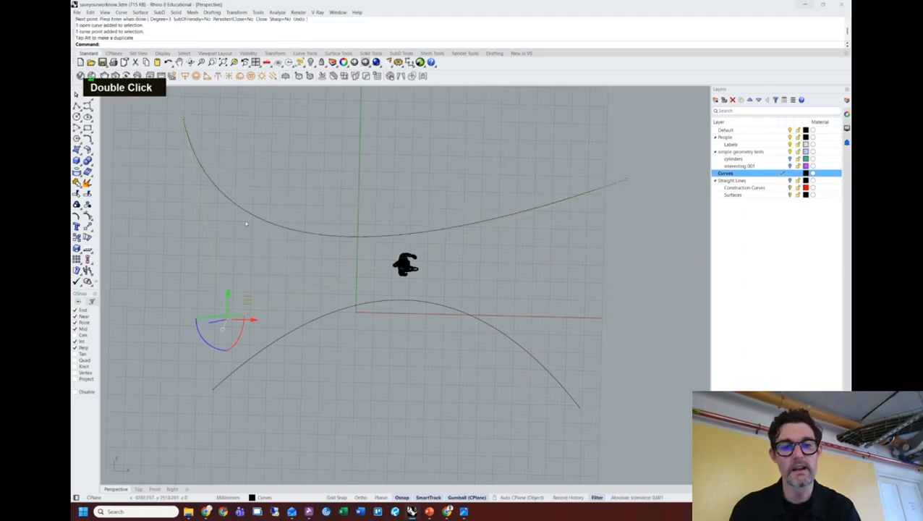
key("Escape")
key("Escape")
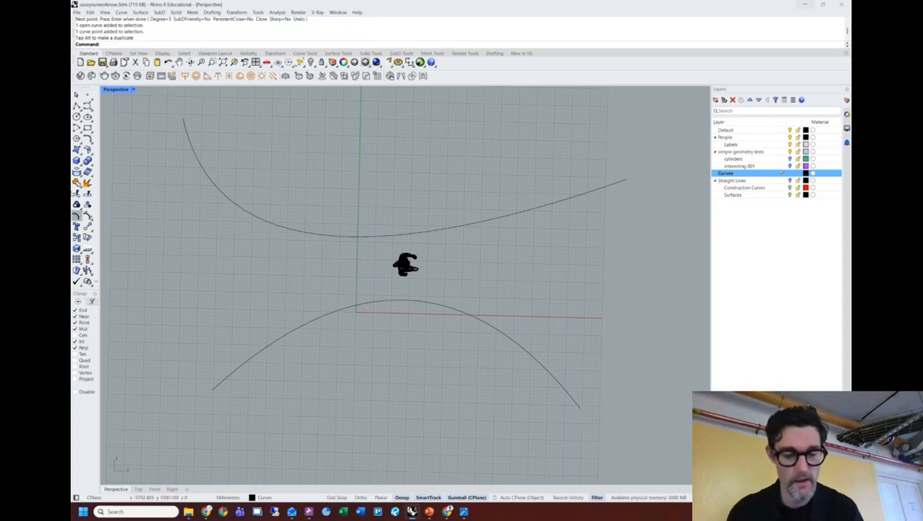
Draw a shallow three-point middle curve through the figure and restore the four-viewport layout.
key("Escape")
type("curv")
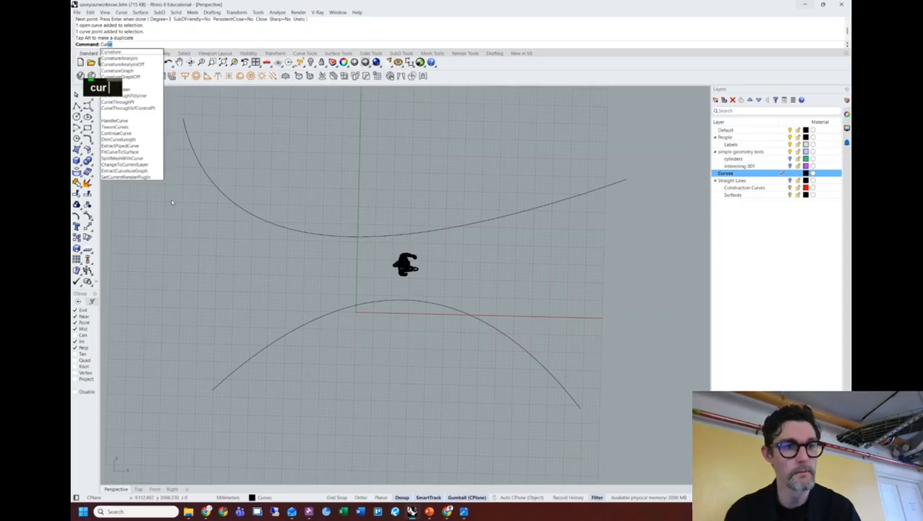
type("e")
key("Return")
left_click(150, 266)
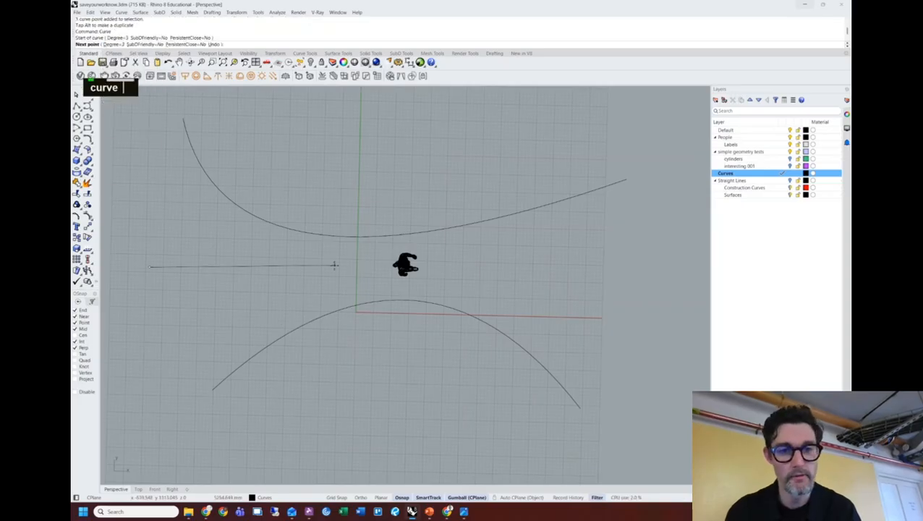
left_click(369, 282)
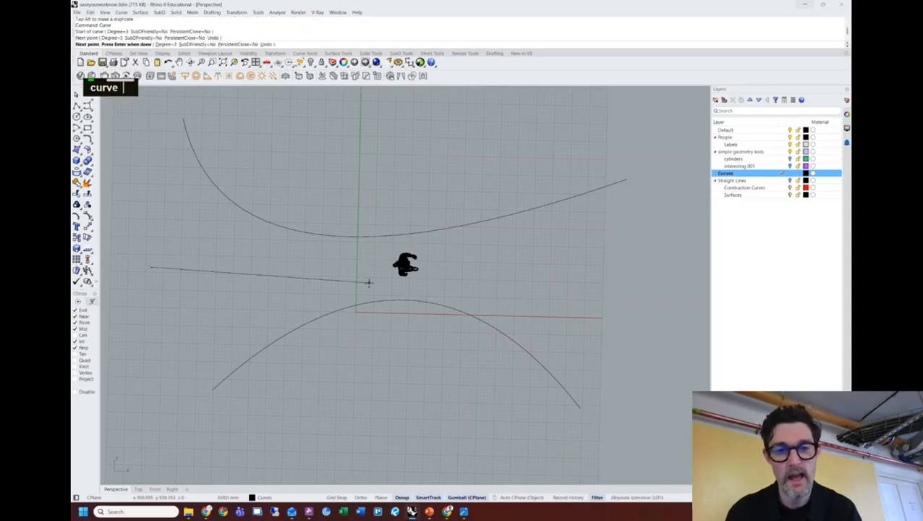
left_click(645, 236)
right_click(645, 236)
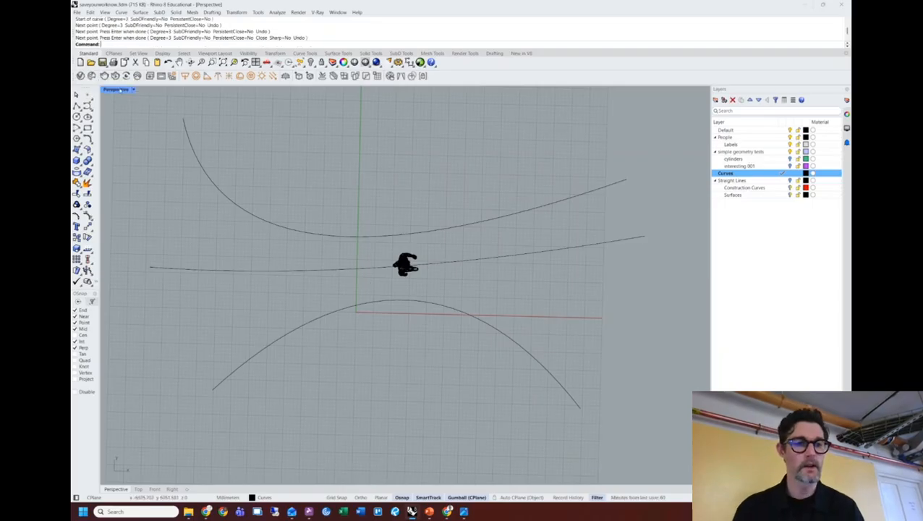
double_click(117, 90)
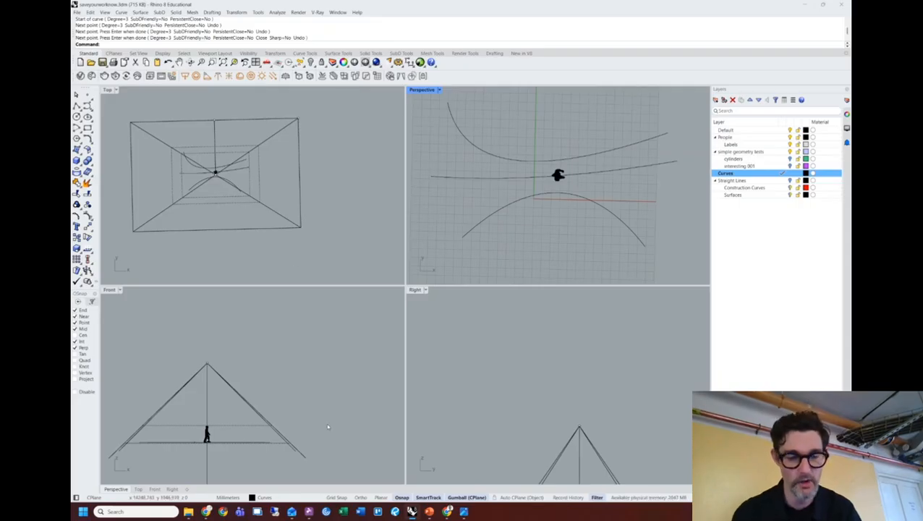
Hide the camera objects in the viewports with the Camera command.
type("camera")
key("Return")
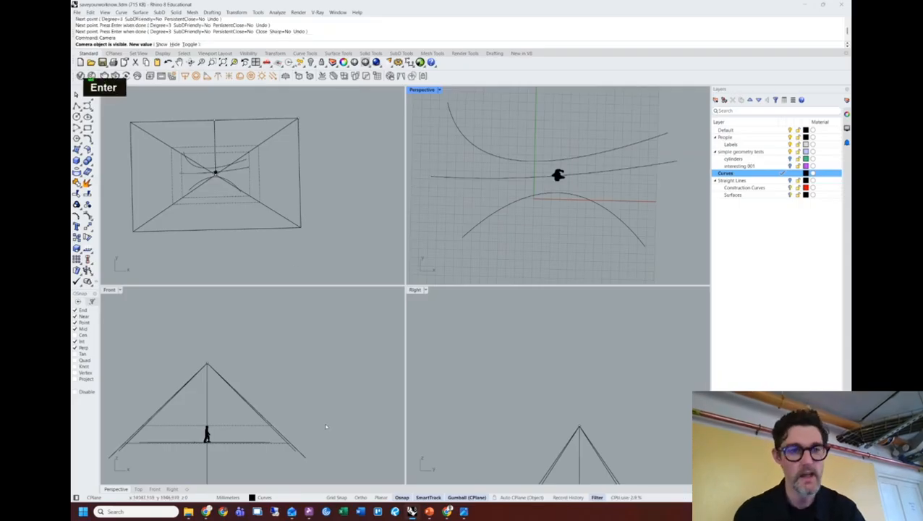
type("t")
key("Return")
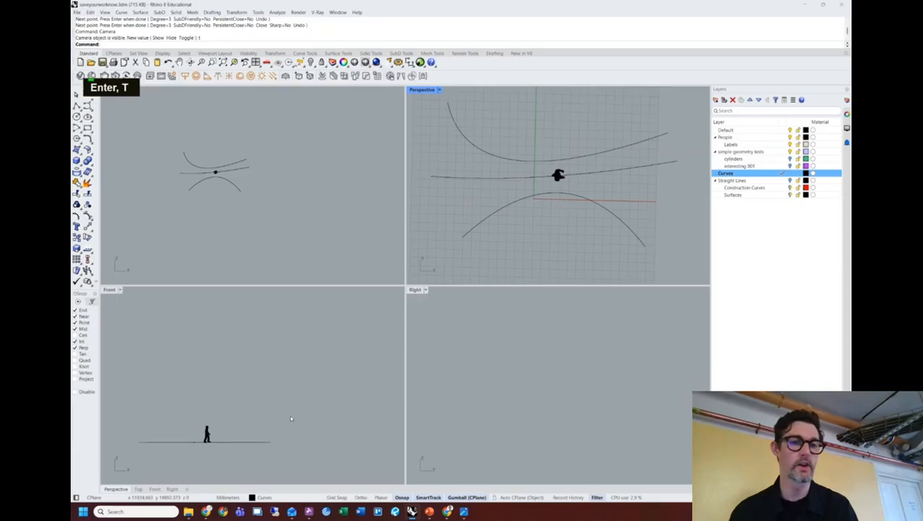
In the Top view, move the upper curve's left point up and right.
scroll(232, 174, "up", 5)
right_click(229, 178)
right_click_drag(229, 178, 264, 153)
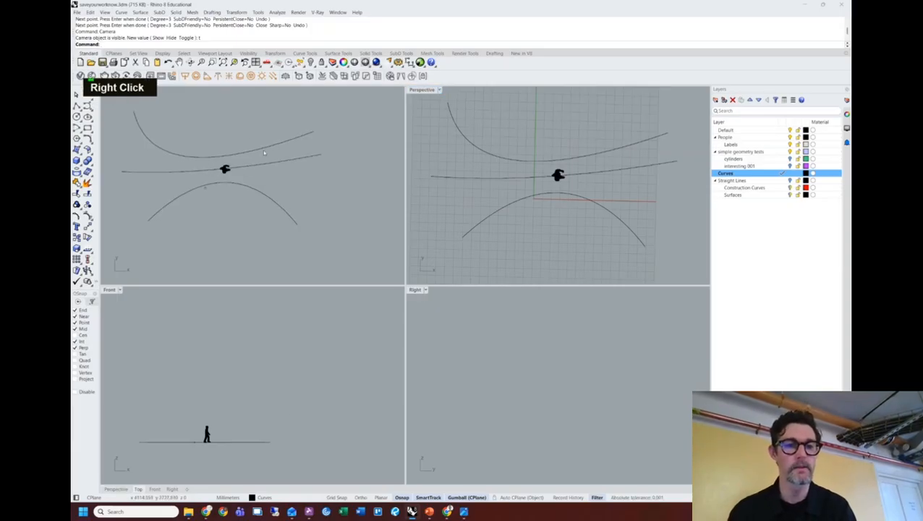
left_click(224, 155)
left_click_drag(140, 186, 185, 155)
key("Escape")
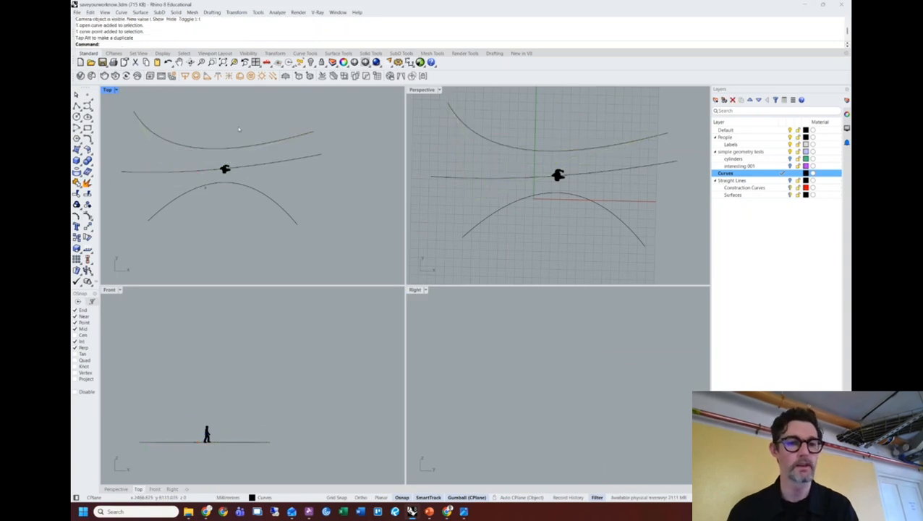
Move the human figure off the middle curve and maximize Perspective at a near-ground angle.
double_click(229, 167)
left_click_drag(244, 147, 232, 143)
left_click(318, 186)
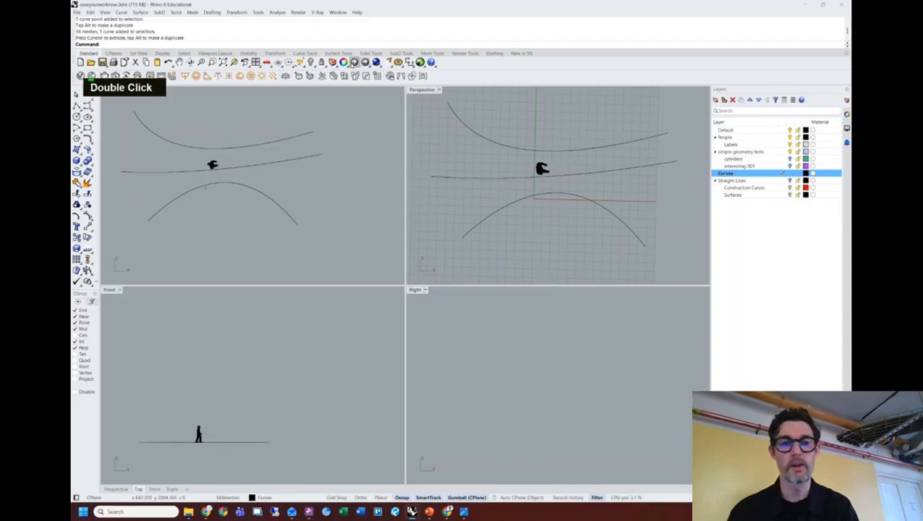
double_click(422, 89)
mouse_move(482, 199)
right_mouse_down("shift")
mouse_move(453, 253)
mouse_move(472, 202)
right_mouse_up("shift")
right_click_drag(450, 147, 451, 212, "shift")
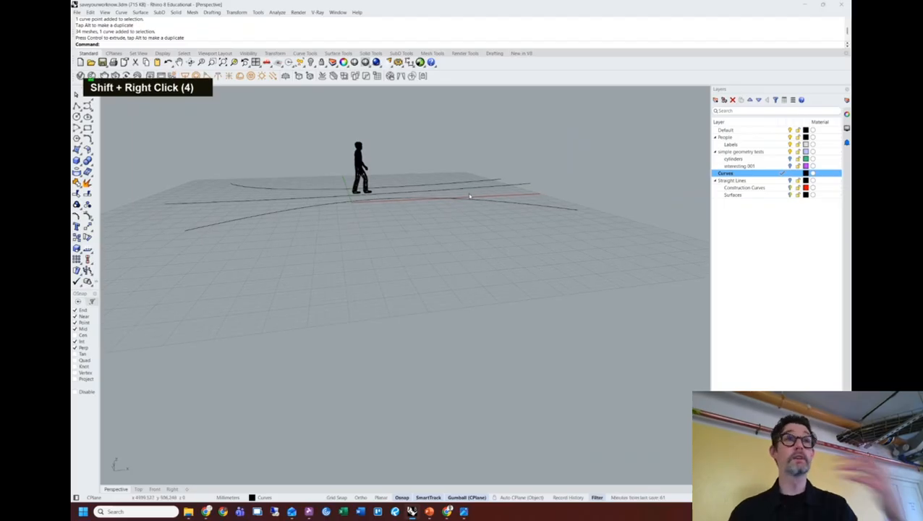
Select all three curves and turn on their control points with F10.
right_click_drag(471, 195, 444, 213)
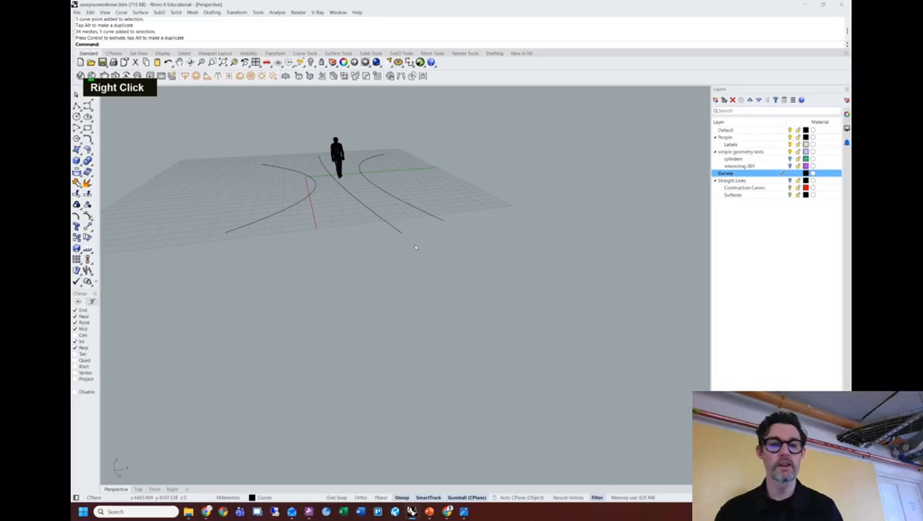
left_click(390, 224)
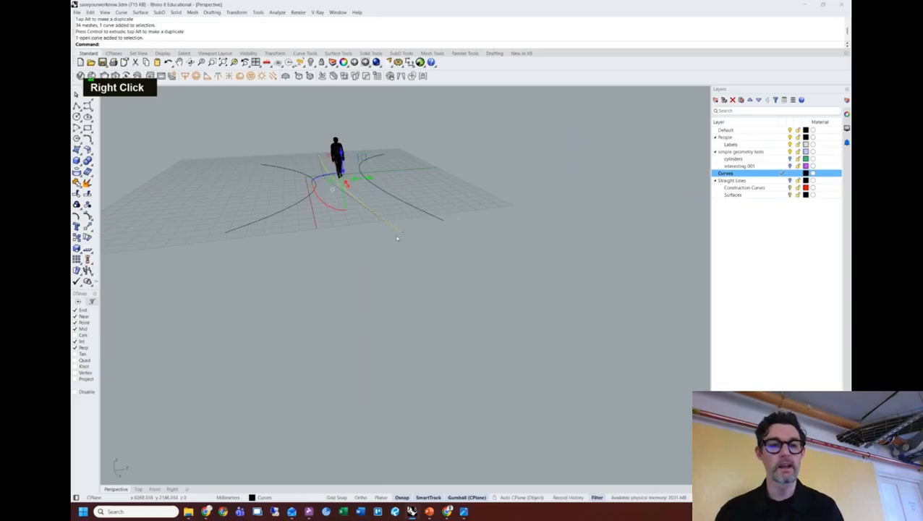
left_click_drag(468, 189, 228, 234)
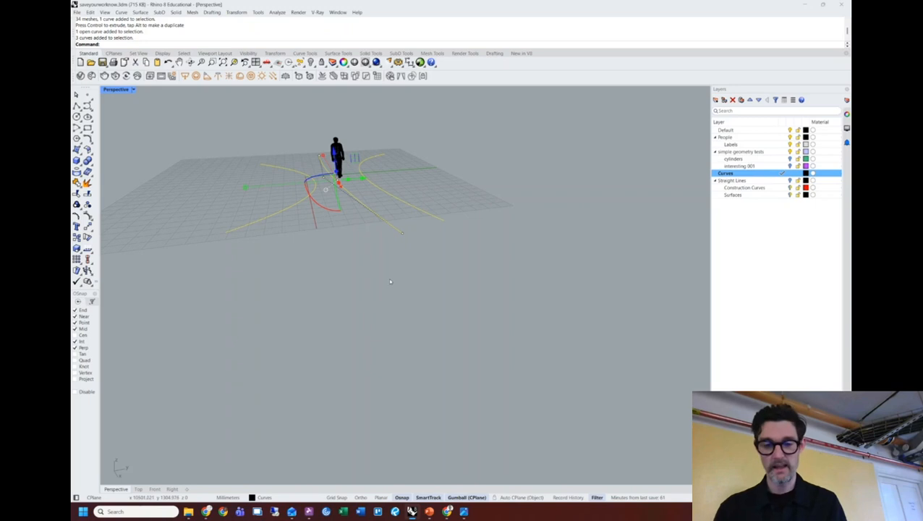
key("End")
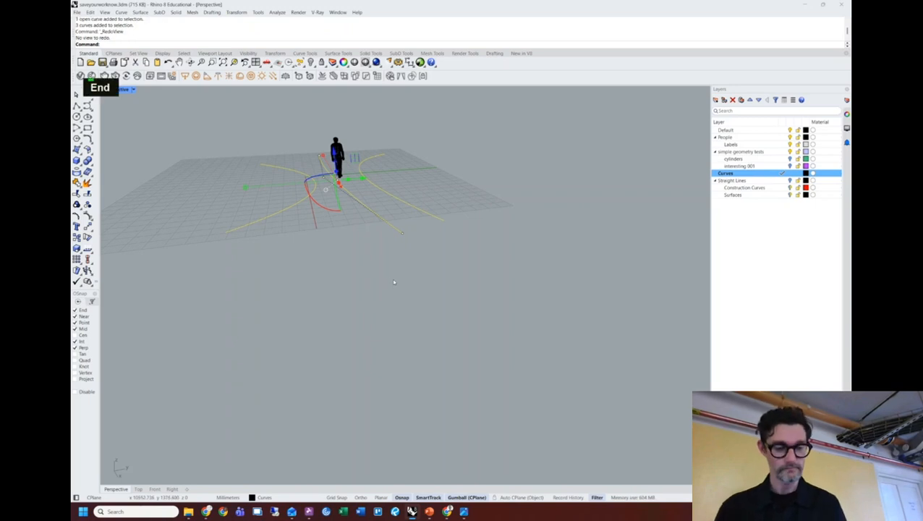
key("F10")
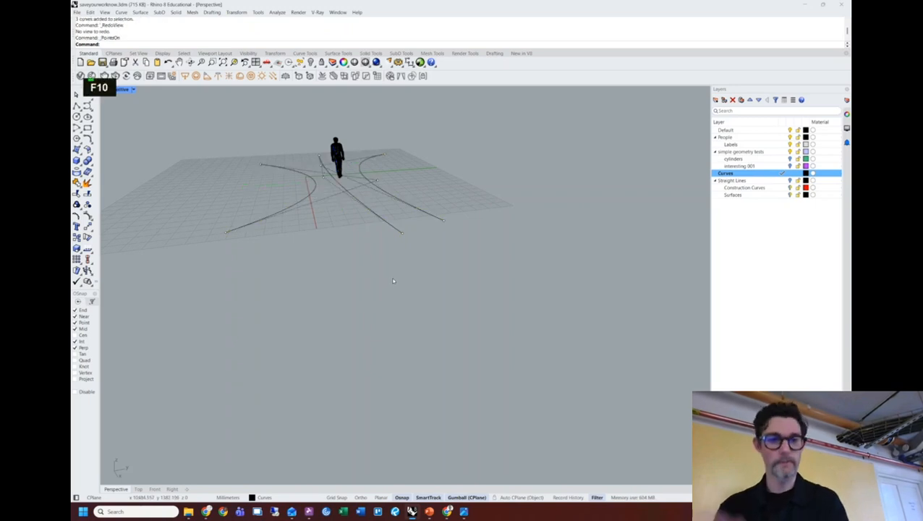
Raise a curve control point and the point near the figure's feet high above the grid.
right_click_drag(324, 219, 367, 258)
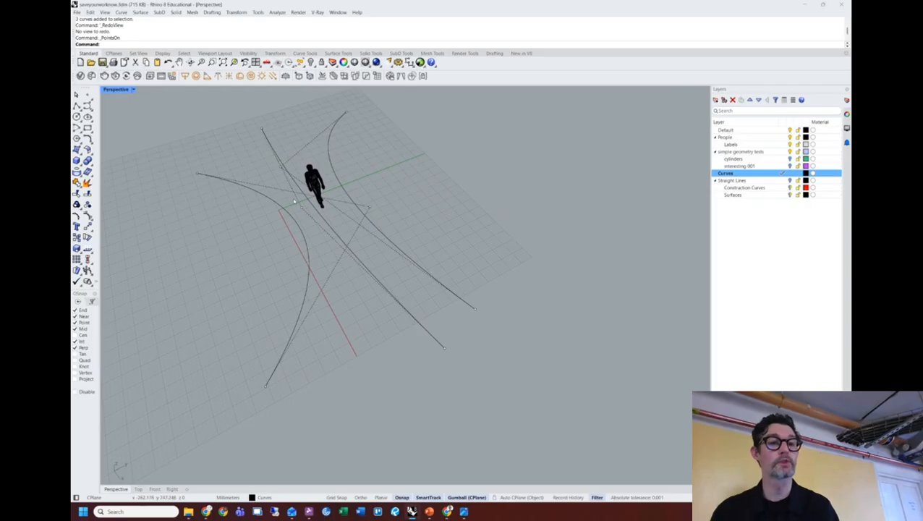
right_click_drag(354, 275, 471, 183)
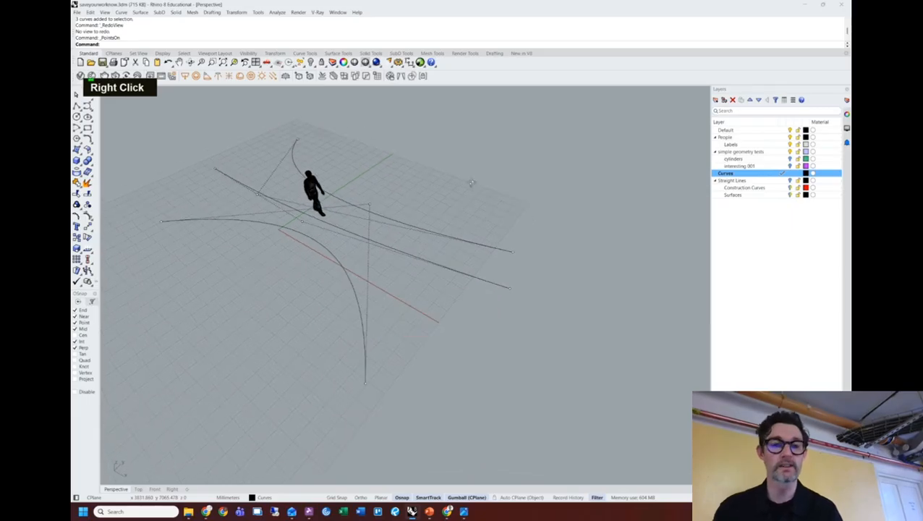
left_click(371, 206)
right_click_drag(432, 219, 370, 208, "shift")
left_click_drag(372, 206, 384, 173)
right_click_drag(369, 147, 384, 173, "shift")
left_click_drag(384, 173, 373, 148)
right_click_drag(492, 295, 434, 285)
left_click(297, 294)
left_click_drag(295, 272, 313, 150)
Lift the curves' lower control points upward, undoing one bad point move.
left_click(320, 350)
right_click_drag(368, 347, 375, 345)
left_click_drag(390, 318, 377, 194)
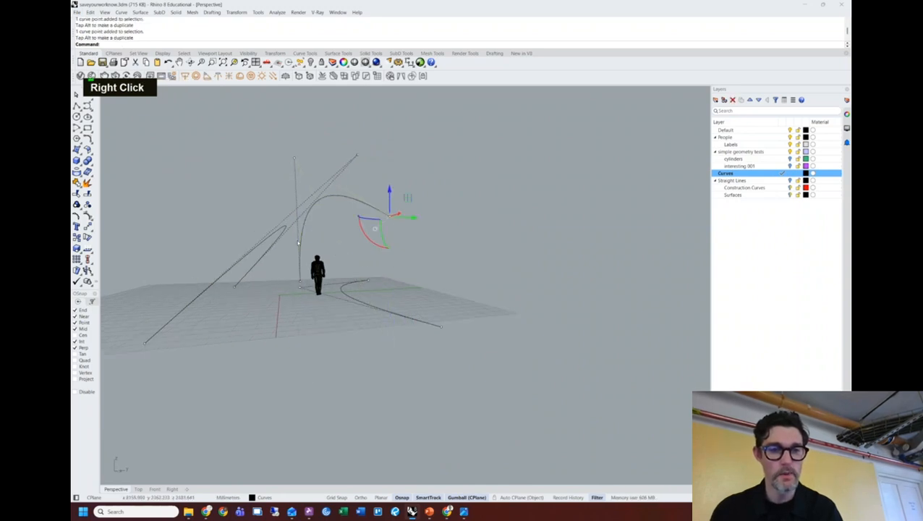
right_click_drag(377, 194, 298, 210, "shift")
left_click_drag(306, 133, 330, 209)
right_click_drag(316, 268, 445, 280)
left_click(472, 337)
left_click_drag(473, 321, 479, 256)
right_click_drag(470, 277, 470, 277, "shift")
right_click_drag(473, 275, 485, 277)
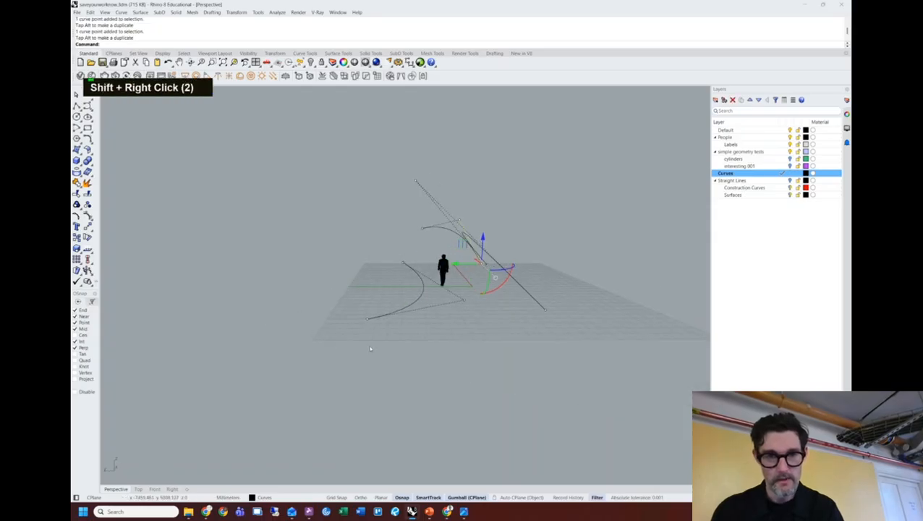
left_click_drag(375, 307, 376, 307)
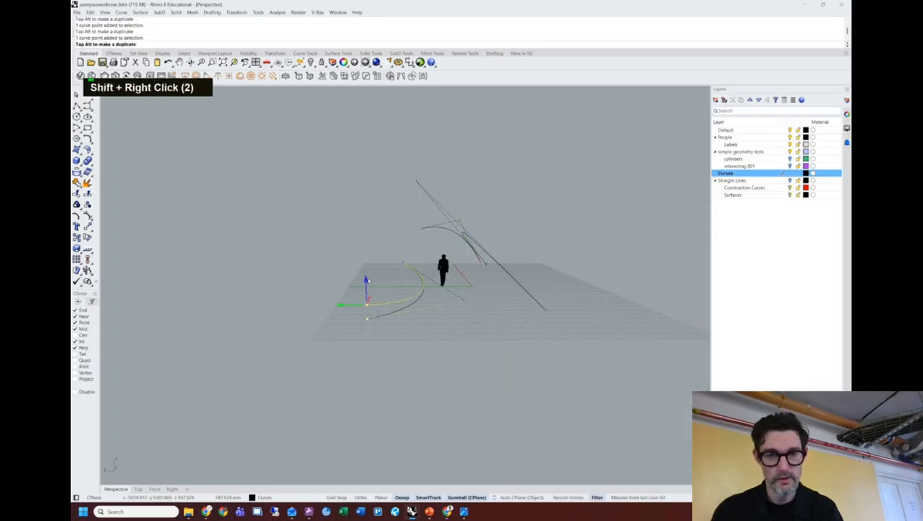
key("ctrl+z")
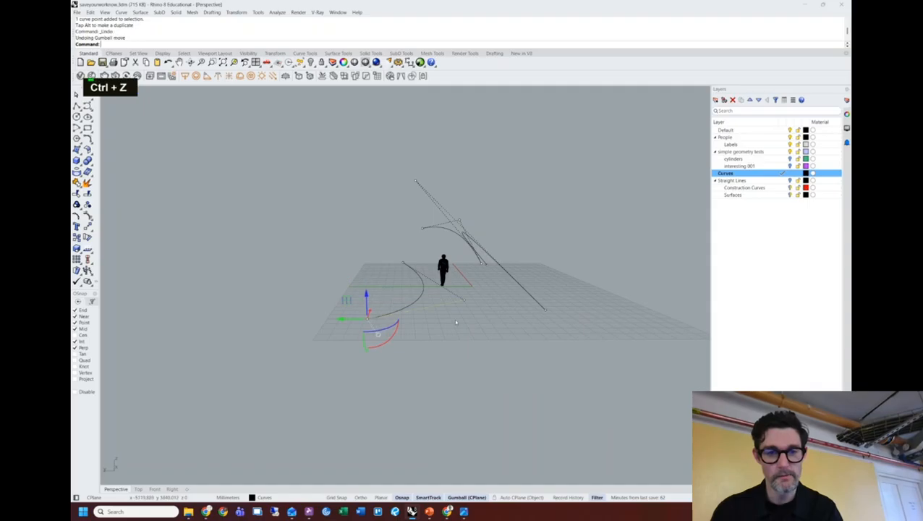
Reposition a curve's lower end point and raise another control point upward.
left_click(471, 290)
left_click(464, 299)
right_click_drag(469, 245, 559, 270, "shift")
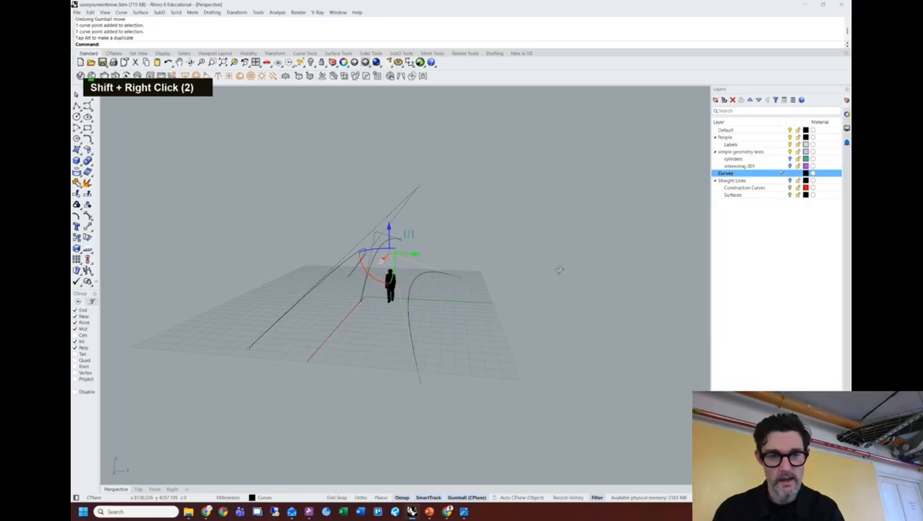
left_click(422, 387)
left_click_drag(425, 279, 423, 278)
right_click_drag(470, 268, 408, 249, "shift")
left_click(466, 235)
left_click(422, 241)
right_click_drag(474, 250, 441, 257)
left_click_drag(447, 213, 455, 178)
right_click_drag(494, 209, 467, 194)
right_click_drag(467, 194, 463, 217, "shift")
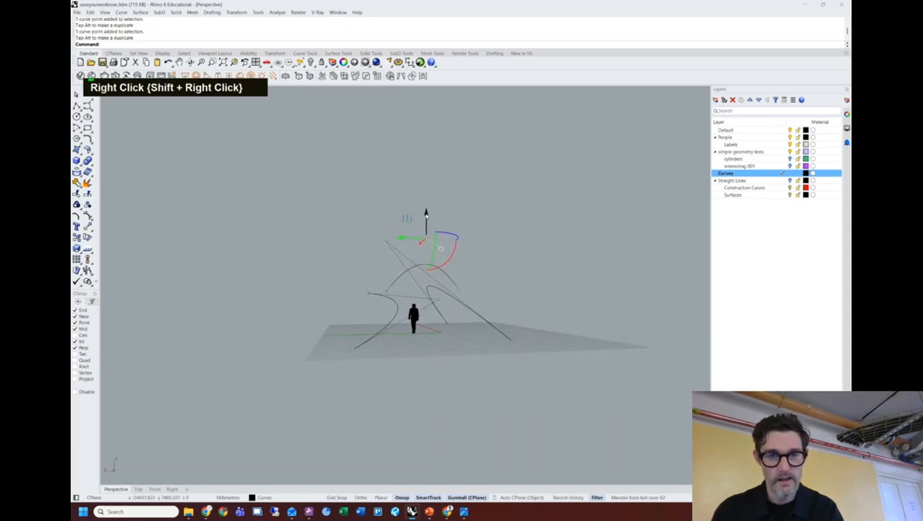
right_click_drag(417, 283, 389, 285, "shift")
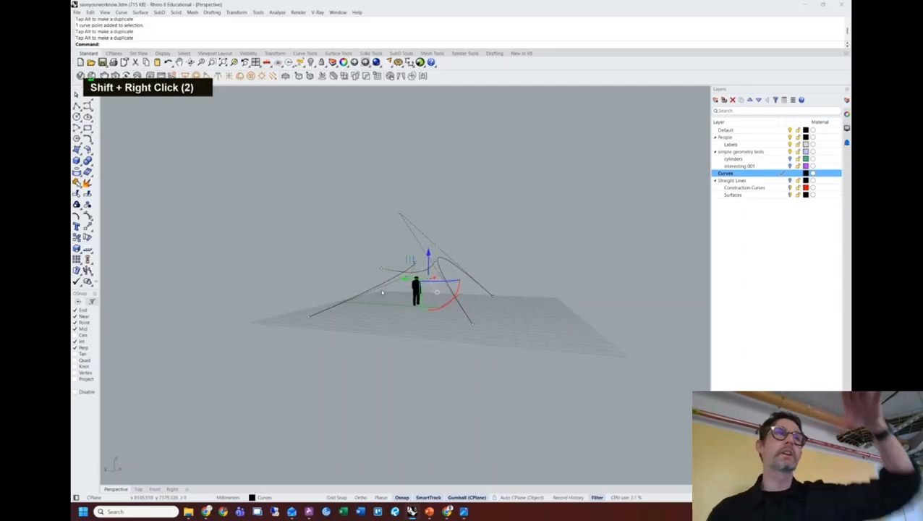
Move a curve's top end point to reshape it and select its bottom end point.
scroll(410, 281, "up", 4)
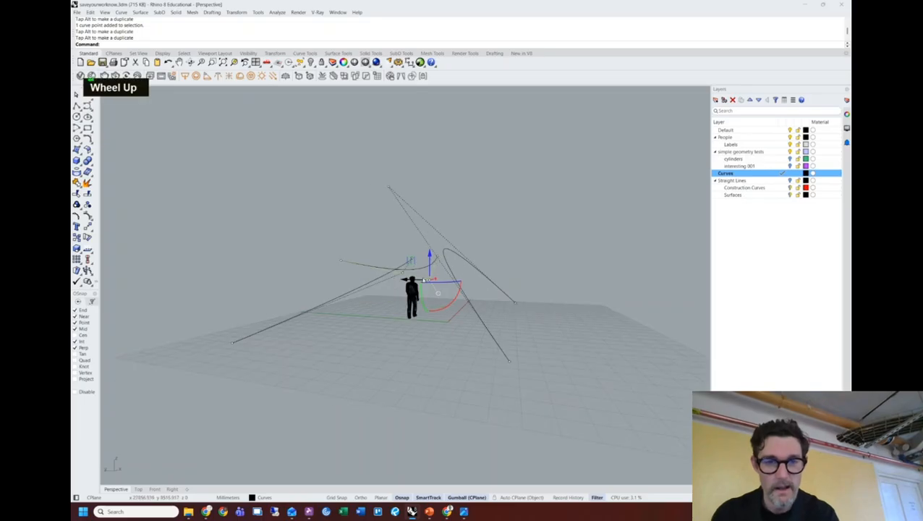
right_click_drag(410, 282, 462, 257)
left_click(370, 180)
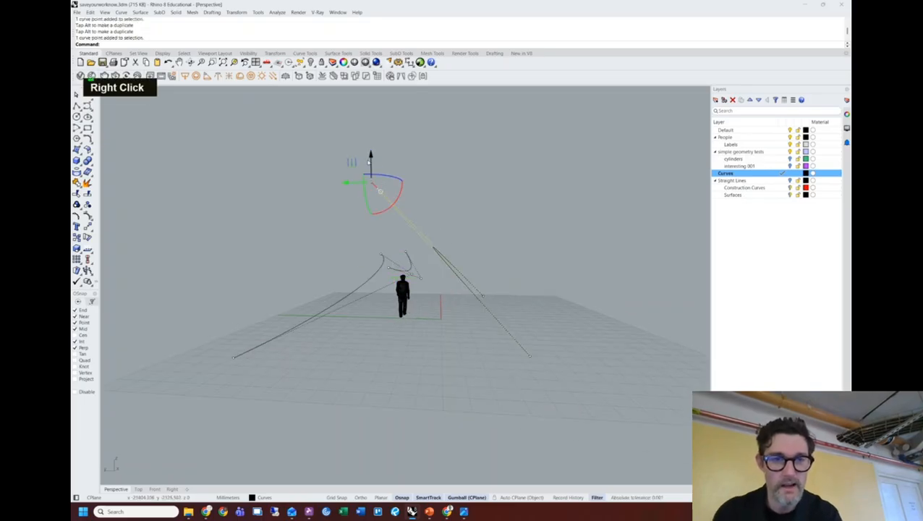
left_click_drag(352, 162, 370, 151)
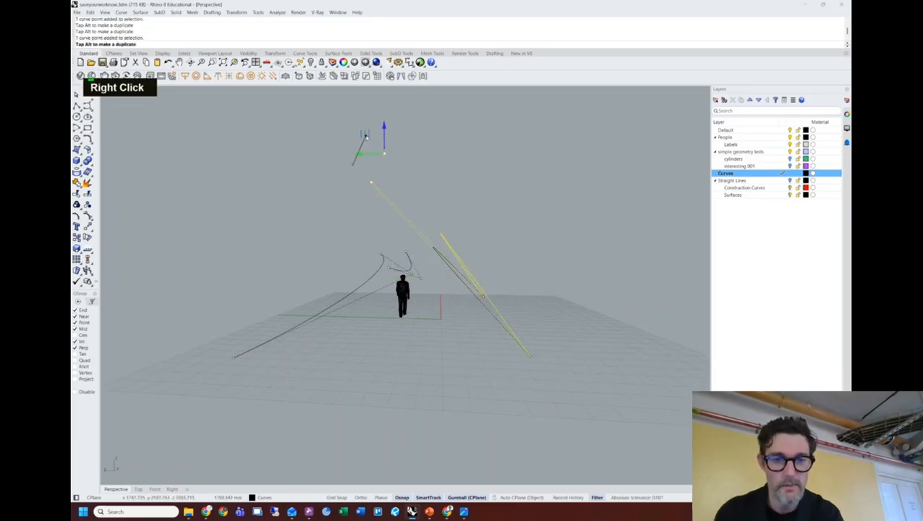
left_click(530, 354)
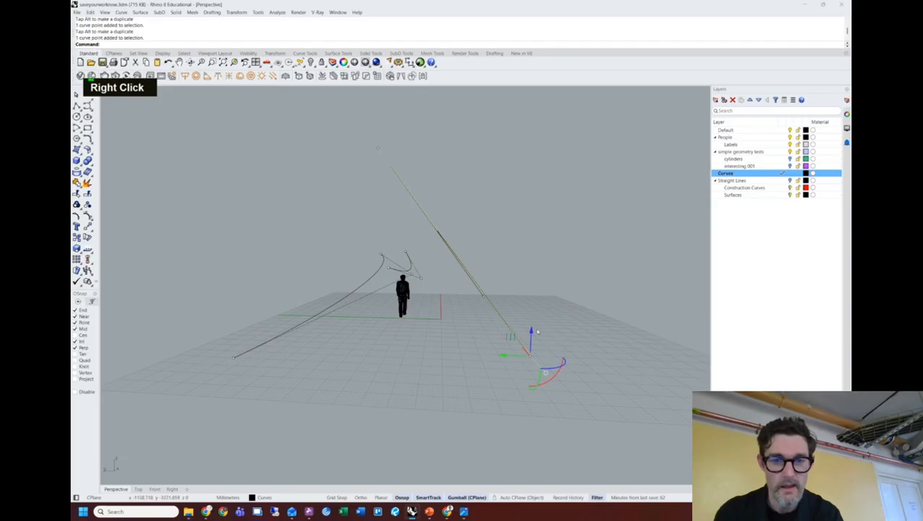
right_click_drag(523, 309, 470, 326)
right_click_drag(471, 325, 417, 362, "shift")
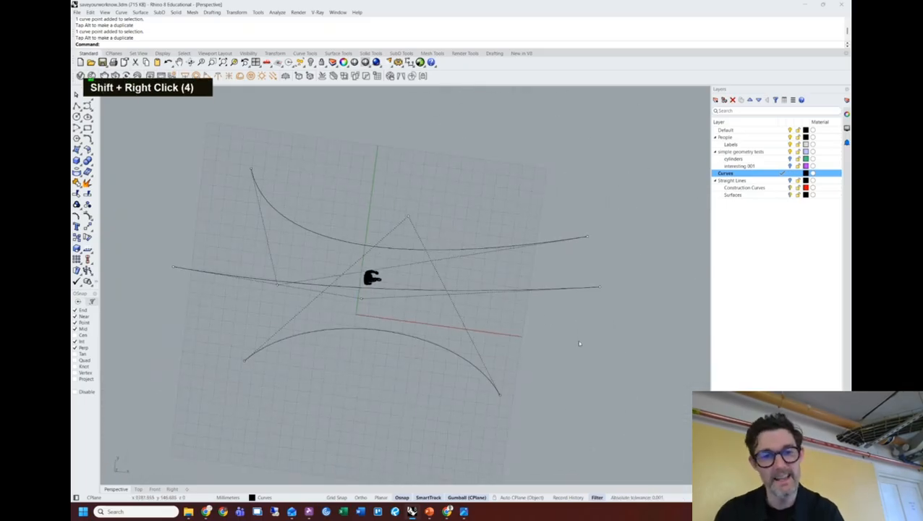
Reselect the three curves and scale them down toward the centre.
key("Escape")
key("Escape")
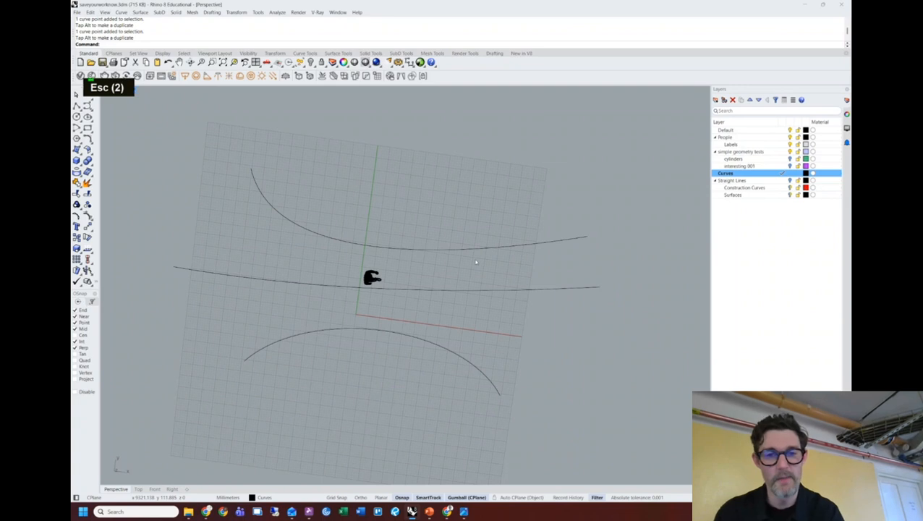
left_click_drag(462, 201, 463, 201)
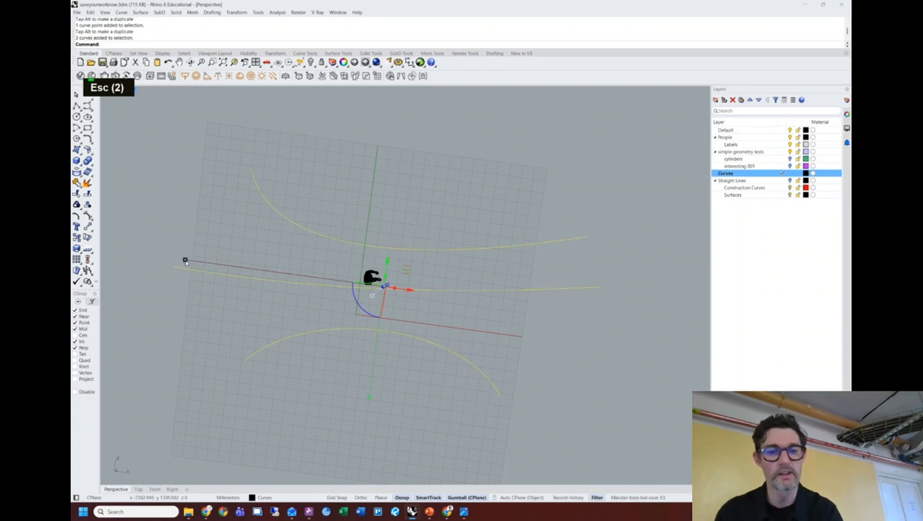
left_click_drag(579, 426, 452, 216)
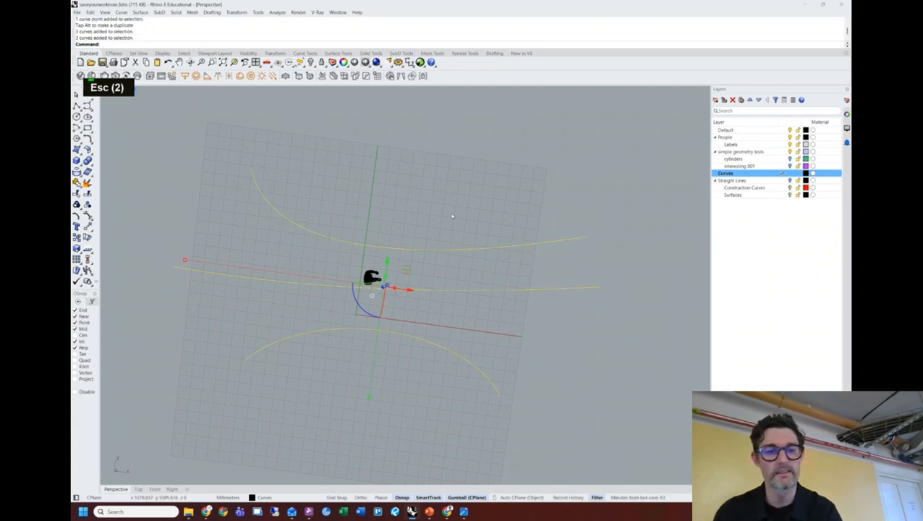
left_click(186, 261)
key("Escape")
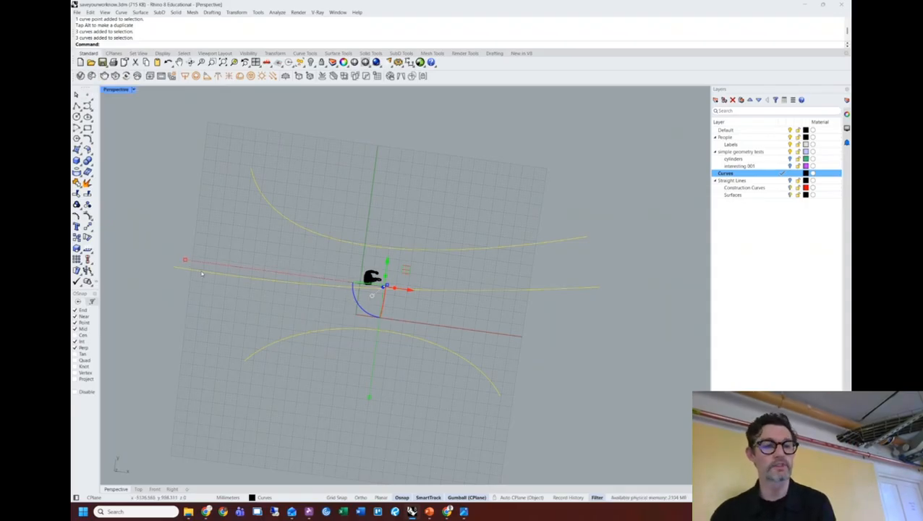
mouse_move(185, 260)
left_click_drag(185, 260, 201, 262)
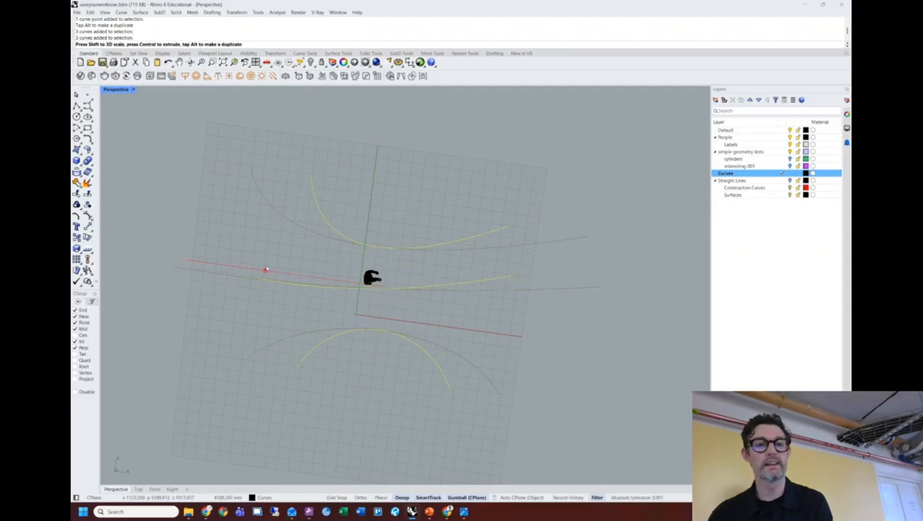
left_click_drag(264, 268, 264, 270)
right_click_drag(362, 279, 394, 228)
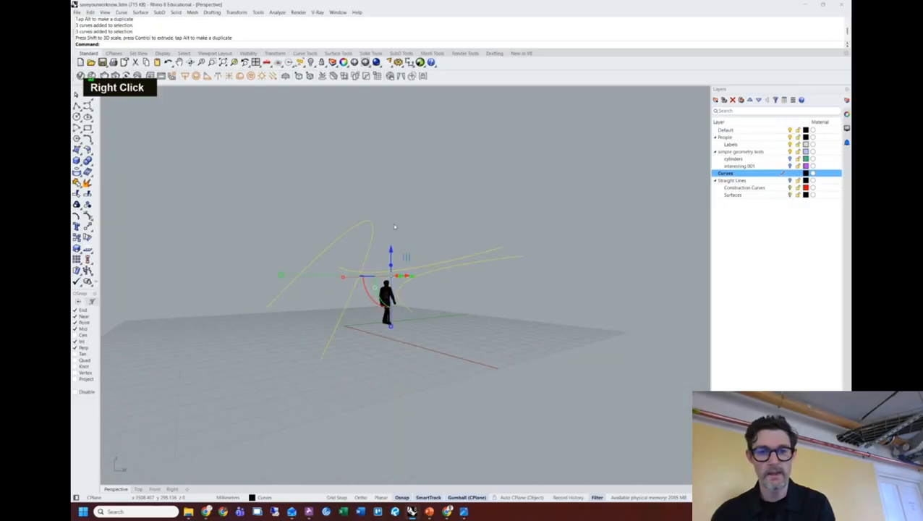
Check one curve's end point from several angles, then window-select all three curves.
left_click(502, 250)
double_click(501, 249)
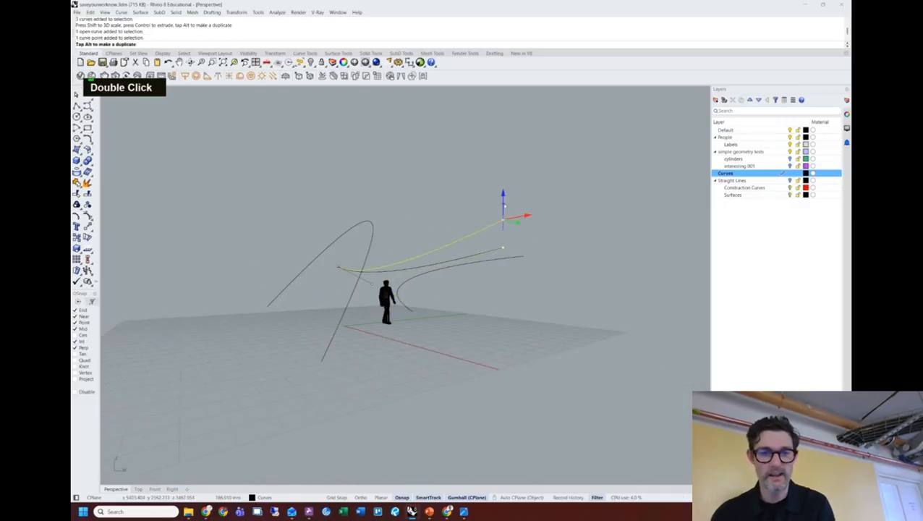
right_click_drag(496, 210, 504, 265)
right_click_drag(410, 279, 529, 301)
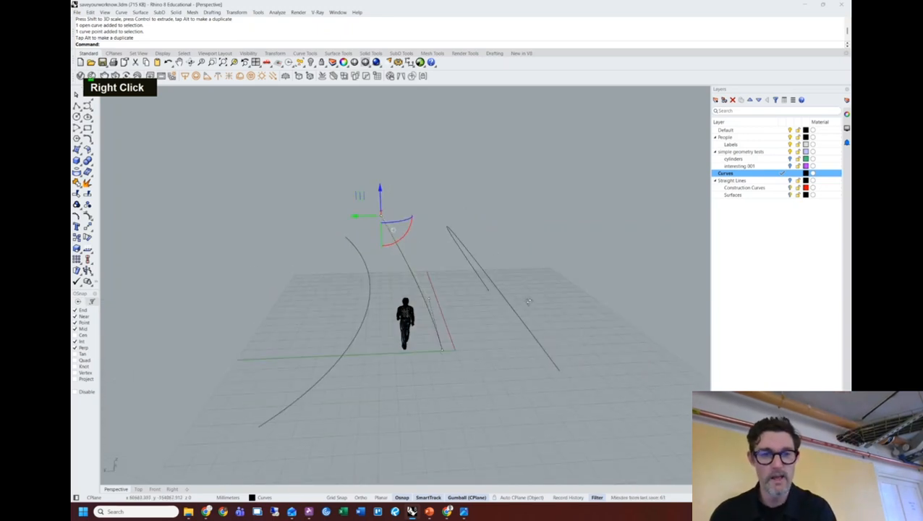
right_click_drag(540, 253, 419, 290)
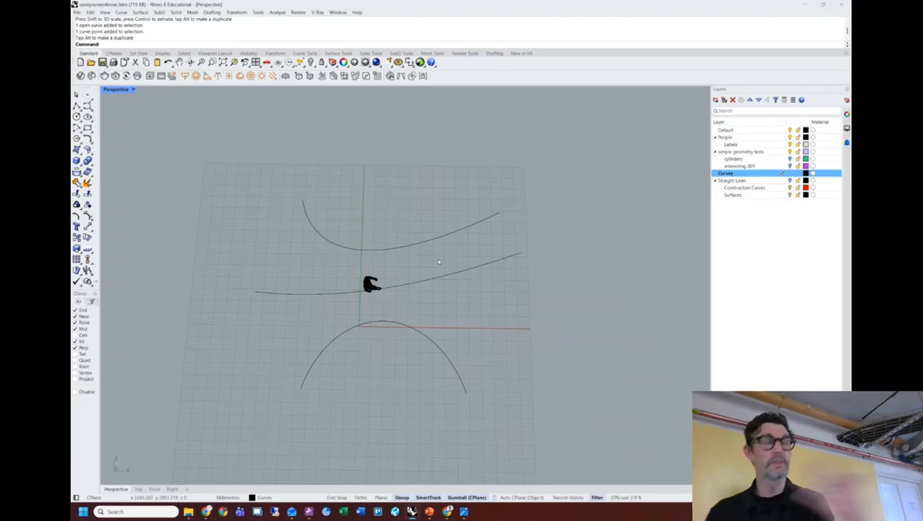
right_click_drag(479, 364, 485, 301)
left_click_drag(410, 211, 411, 214)
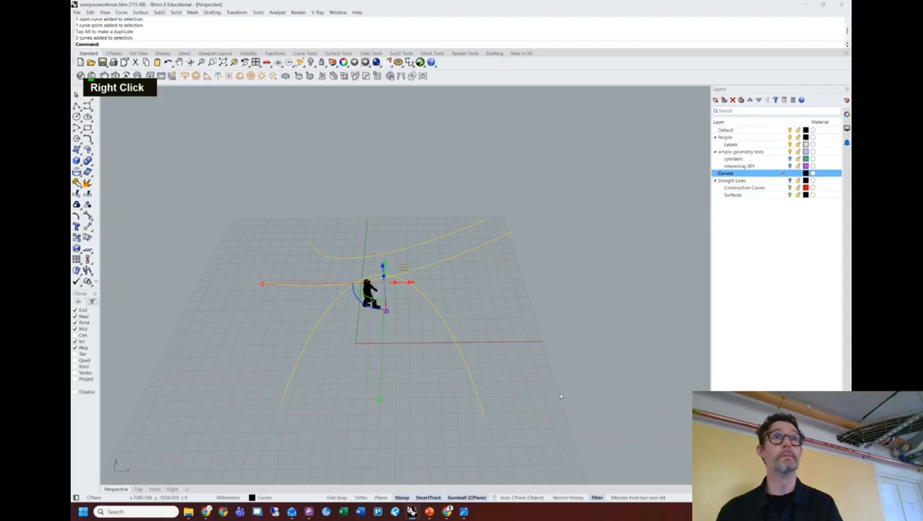
Loft the three curves into a surface and set Perspective display to Ghosted.
key("Return")
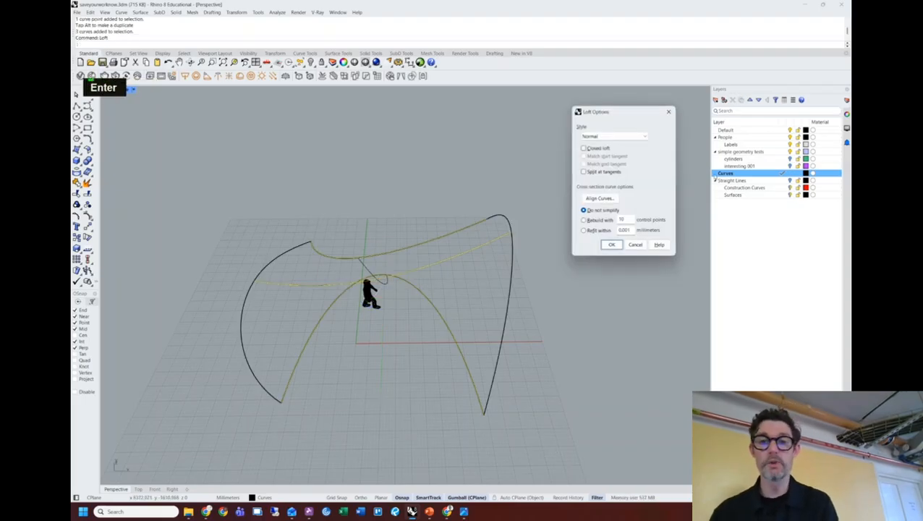
left_click_drag(615, 119, 586, 125)
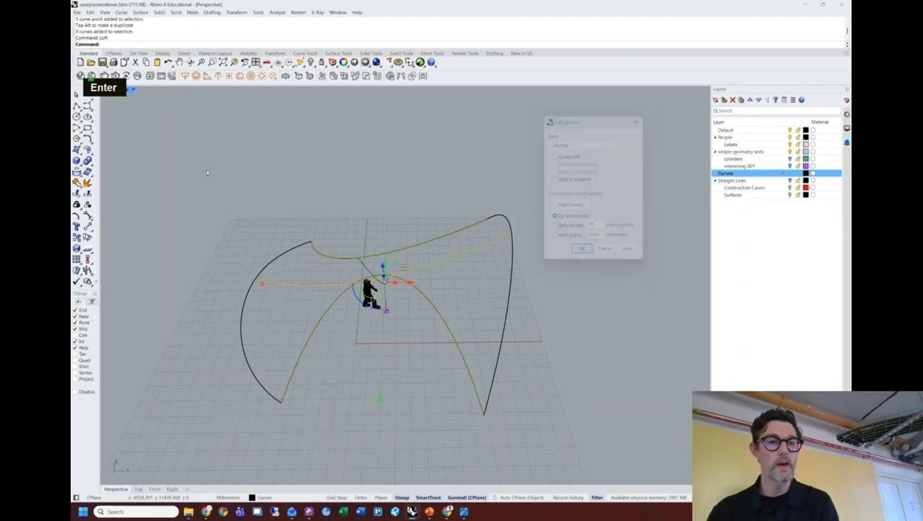
left_click(133, 89)
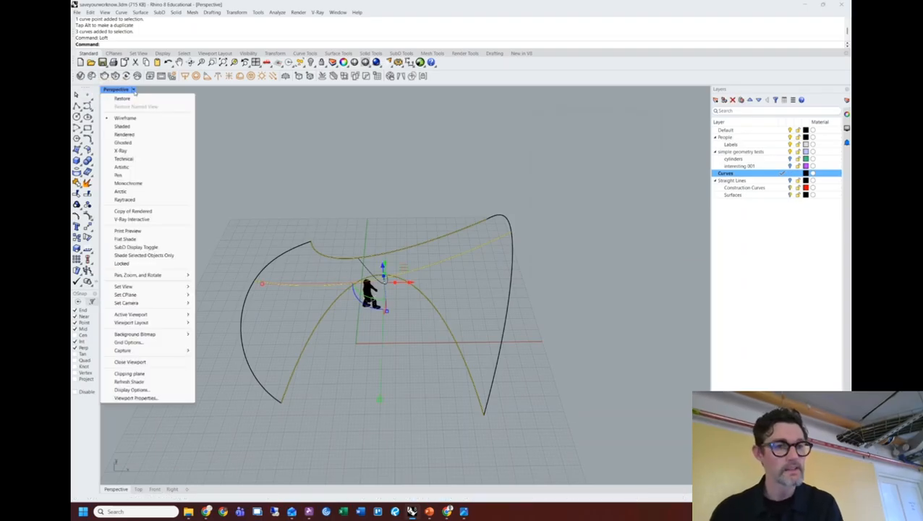
left_click(123, 142)
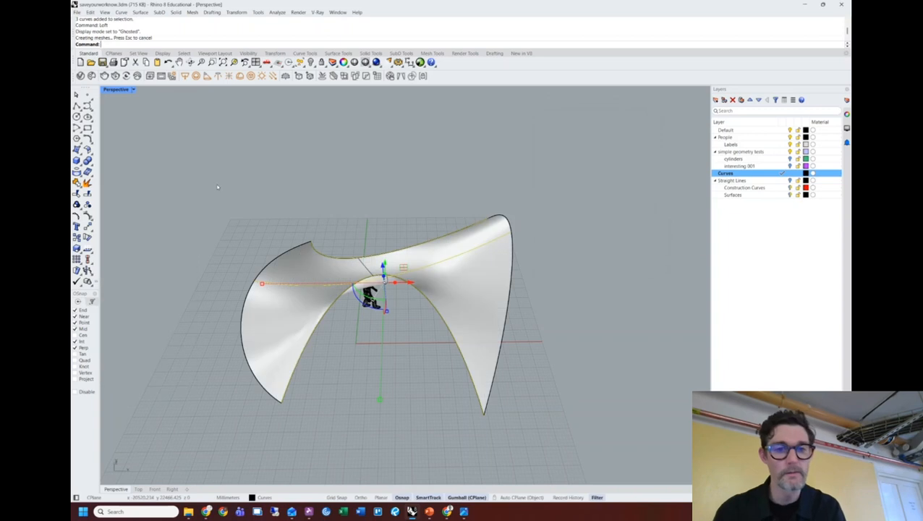
Inspect the lofted shell from eye level and elevated corners, then select it.
right_click_drag(498, 270, 448, 269)
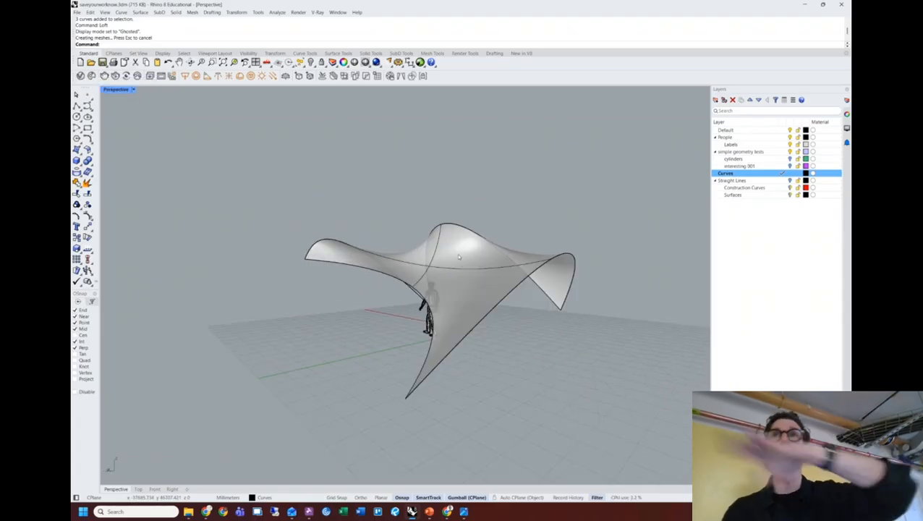
right_click_drag(467, 242, 420, 285)
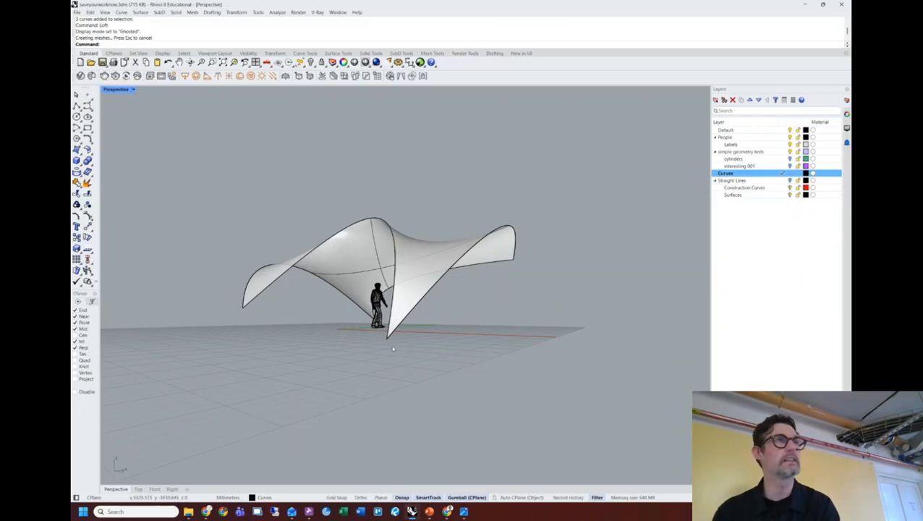
right_click_drag(512, 230, 351, 230)
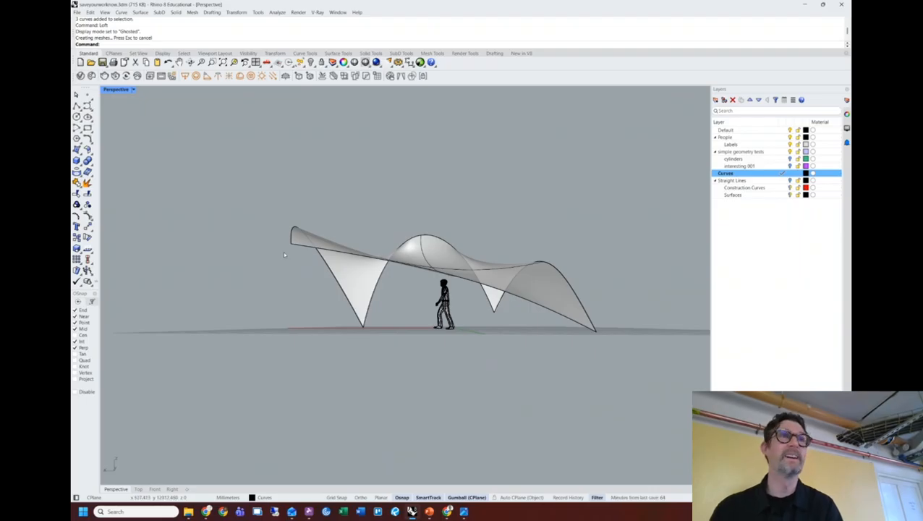
right_click_drag(283, 251, 347, 275)
right_click_drag(336, 234, 397, 239)
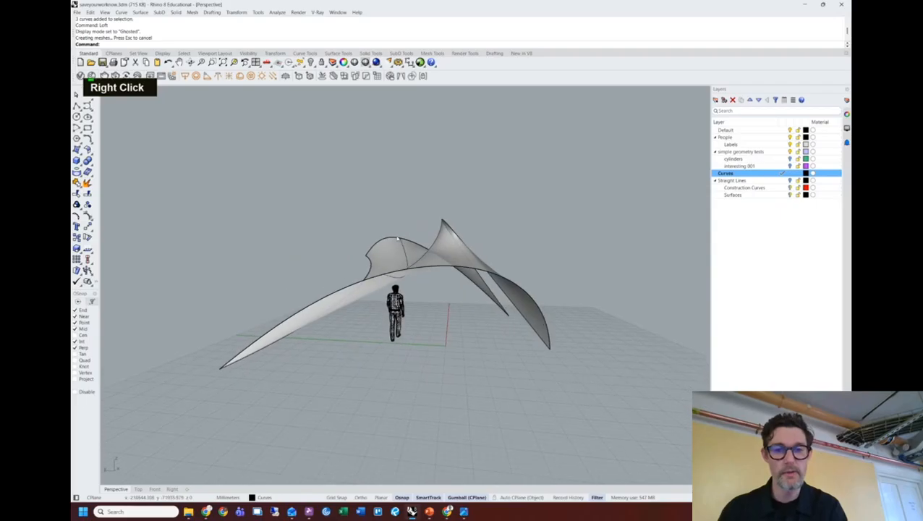
right_click_drag(464, 245, 474, 241)
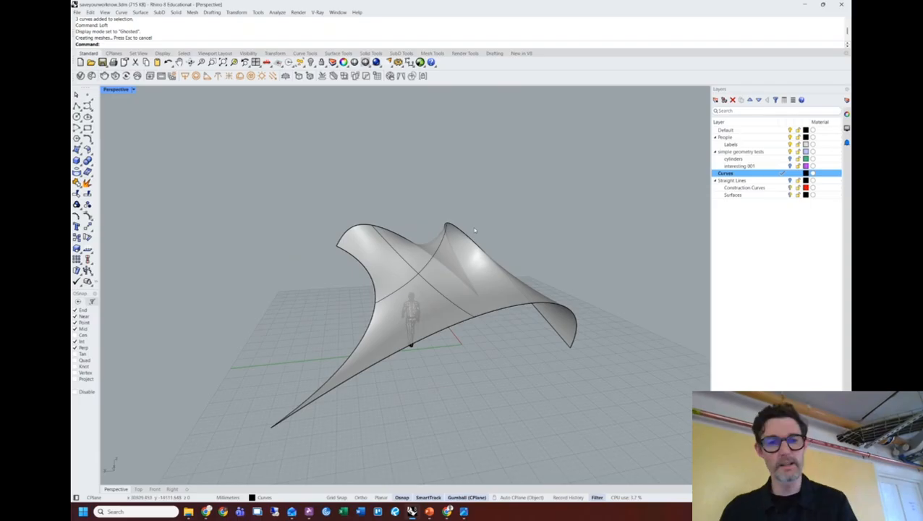
left_click(478, 272)
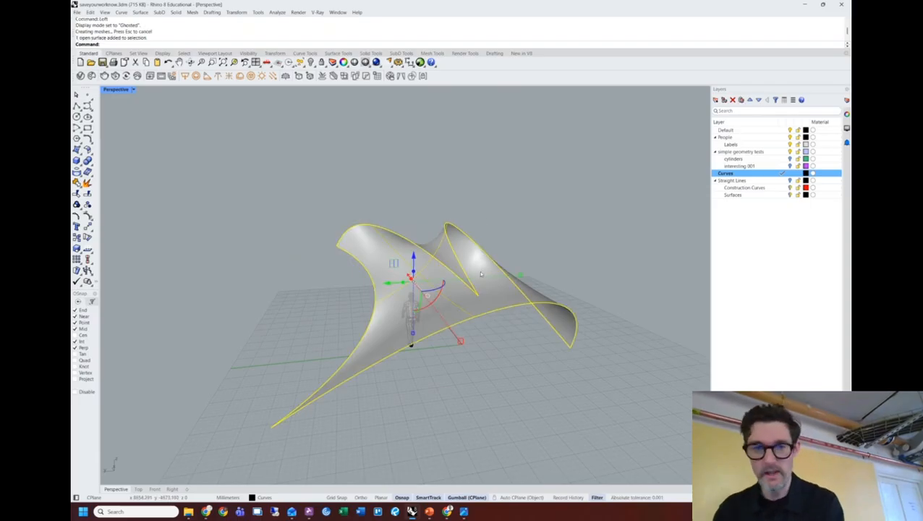
Delete the old shell surface and gumball-move one point of a red curve to reshape it.
key("Delete")
left_click(467, 238)
right_click_drag(428, 175, 350, 290)
scroll(463, 191, "down", 2, "shift")
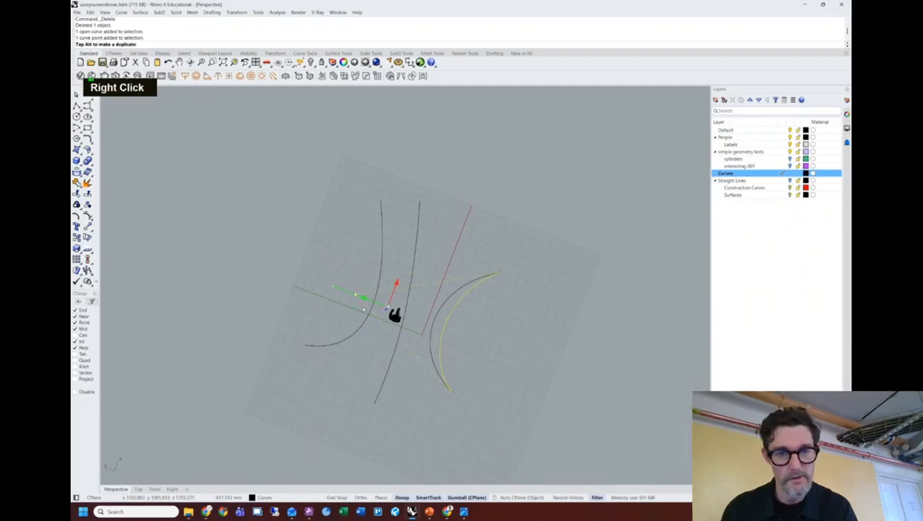
left_click_drag(362, 307, 369, 305)
right_click_drag(495, 346, 509, 229)
left_click(509, 229)
Loft the three reshaped curves into a new shell surface.
left_click_drag(347, 275, 349, 275)
type("loft")
key("Return")
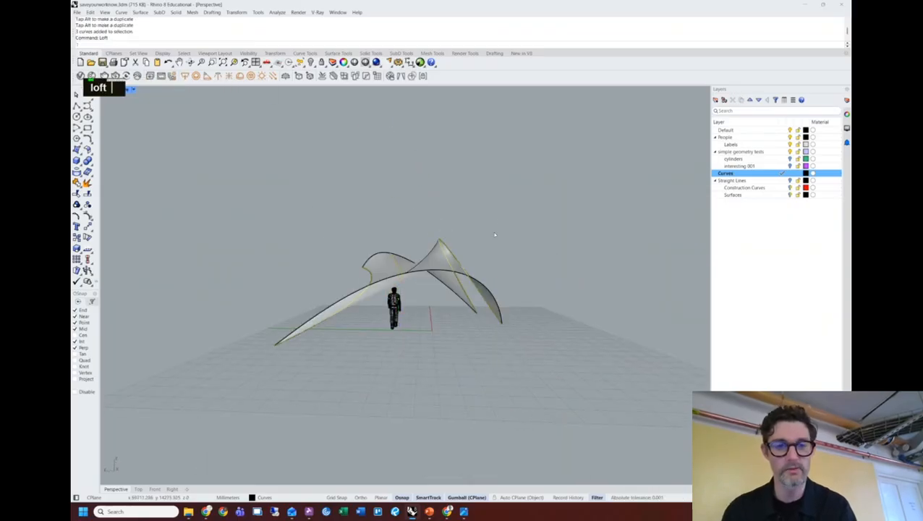
key("Return")
Orbit around the new loft, then restore the four-viewport layout with Ctrl+M.
right_click_drag(444, 251, 645, 258)
right_click_drag(515, 279, 490, 271, "shift")
right_click_drag(427, 268, 484, 346)
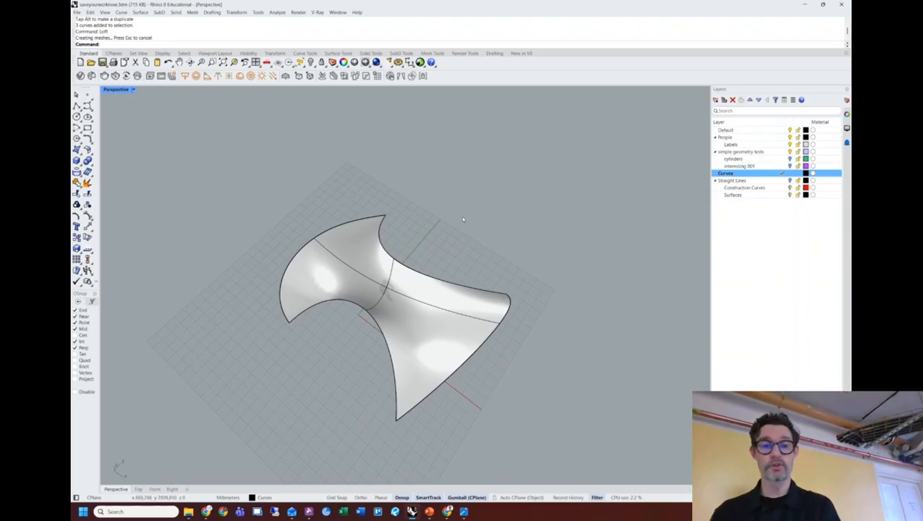
key("ctrl+m")
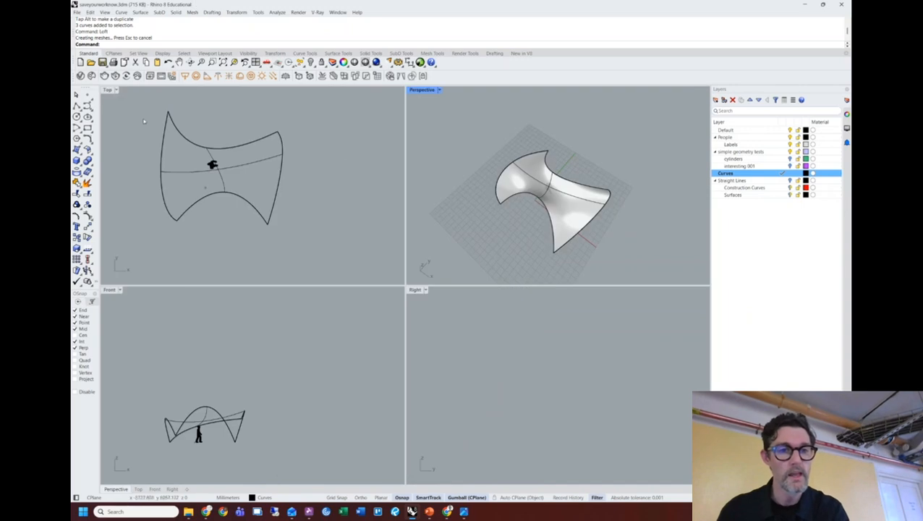
Draw an Ortho-constrained ellipse on the ground plane under the shell in Top view.
scroll(233, 176, "up", 5)
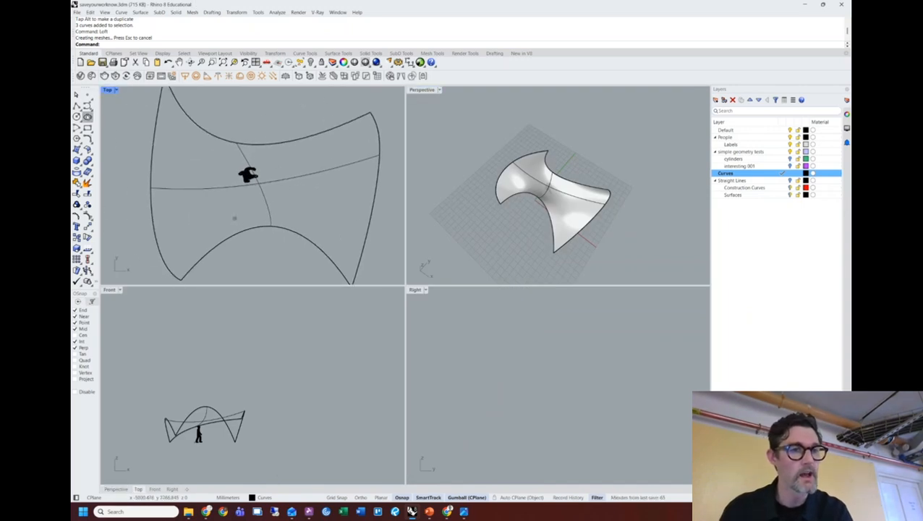
left_click(87, 116)
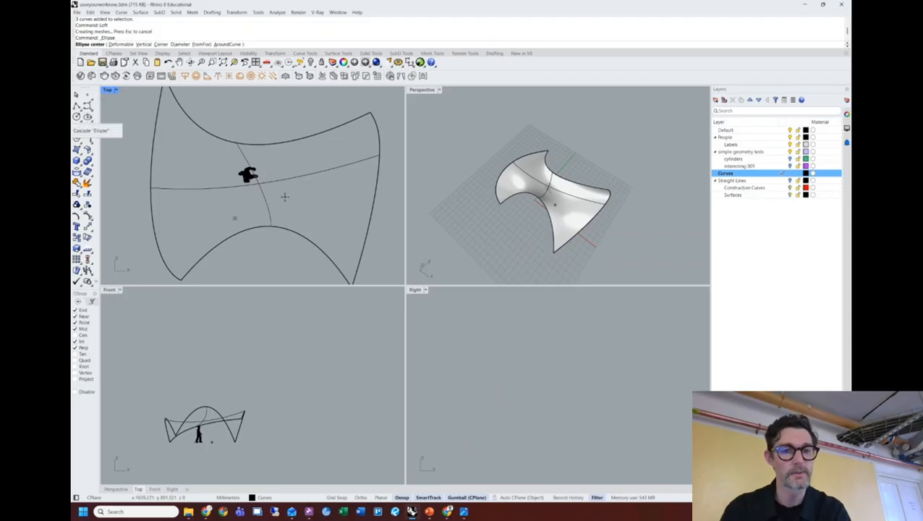
left_click(317, 193)
key("shift")
key("shift")
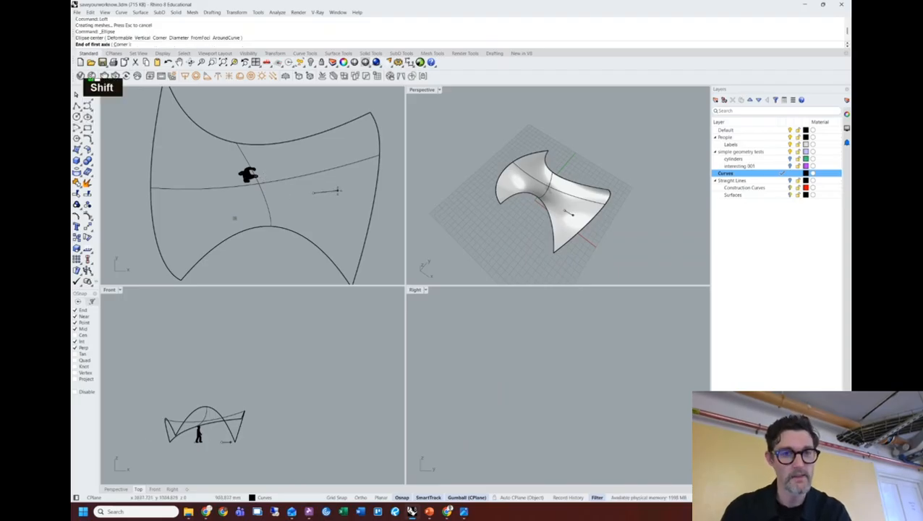
left_click(345, 193, "shift")
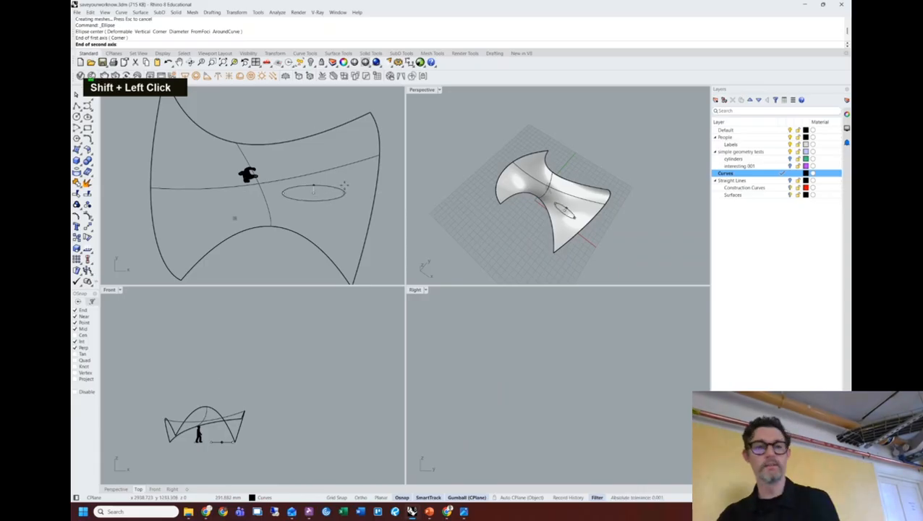
left_click(346, 189)
Scale the new ellipse narrower with the gumball.
right_click_drag(569, 220, 507, 158)
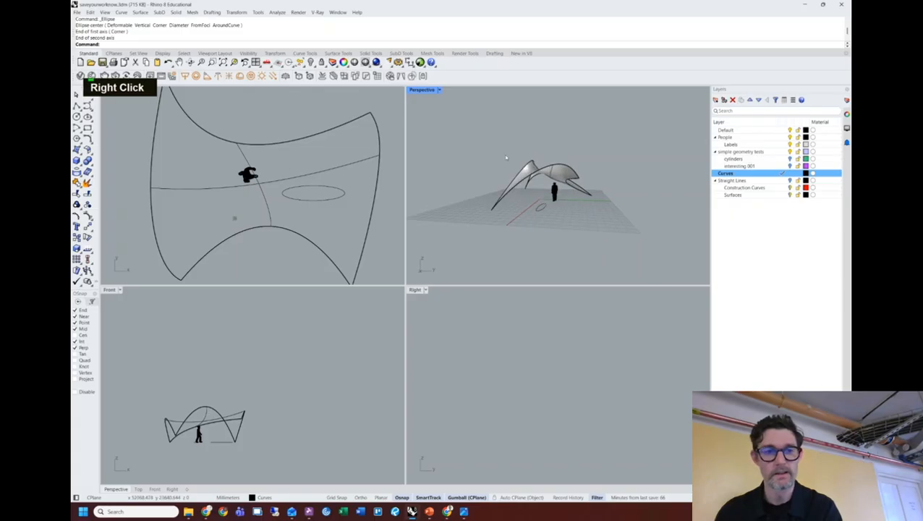
left_click(289, 193)
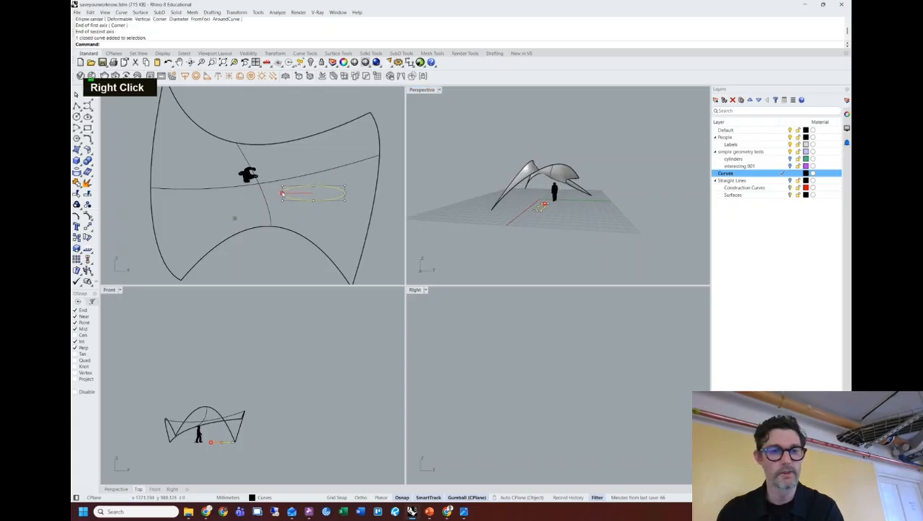
left_click_drag(296, 193, 209, 132)
key("Caps_Lock")
key("Caps_Lock")
Gumball-move and copy the ellipse so it sits under another part of the shell.
left_click(304, 210)
left_click(330, 192)
key("super")
right_click(535, 249, "shift")
right_click_drag(521, 250, 534, 89)
left_click_drag(571, 202, 531, 163)
left_click_drag(346, 201, 215, 193)
left_click(485, 133)
mouse_move(582, 174)
right_mouse_down("shift")
mouse_move(551, 187)
mouse_move(597, 184)
right_mouse_up("shift")
key("alt+Tab")
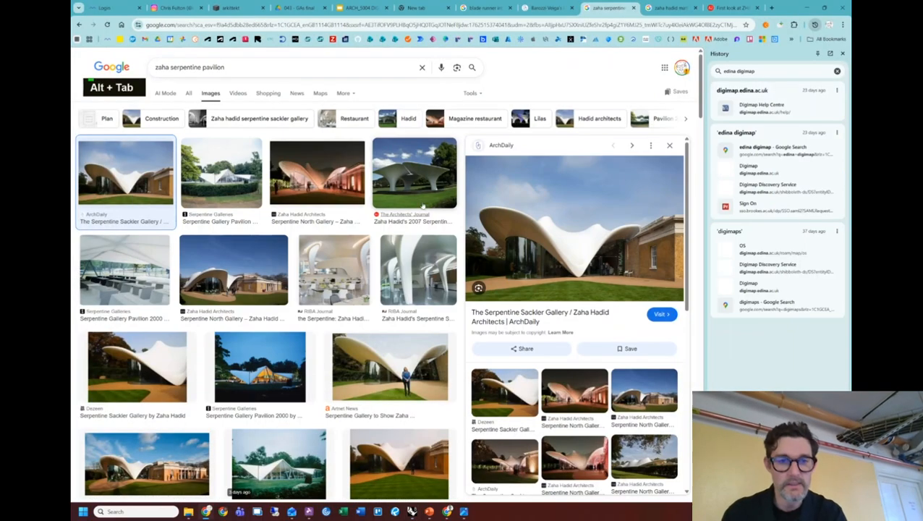
left_click(419, 267)
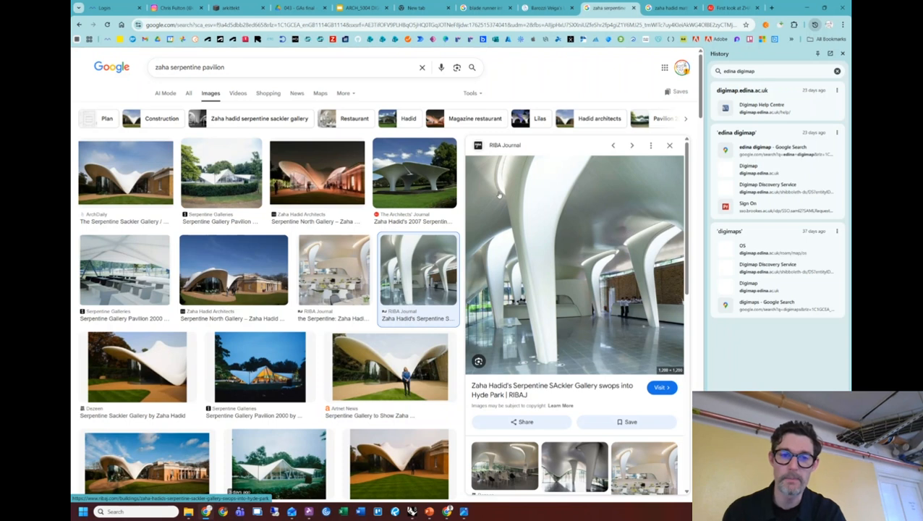
left_click(312, 255)
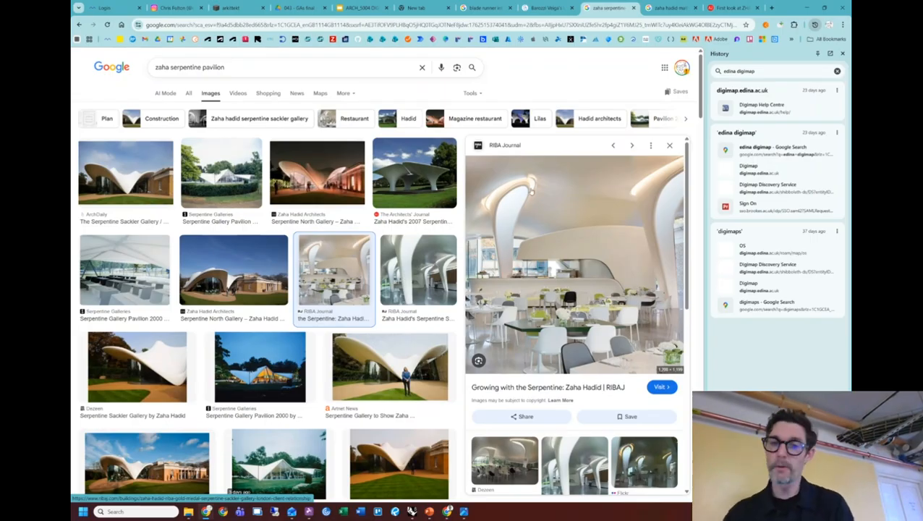
key("alt+Tab")
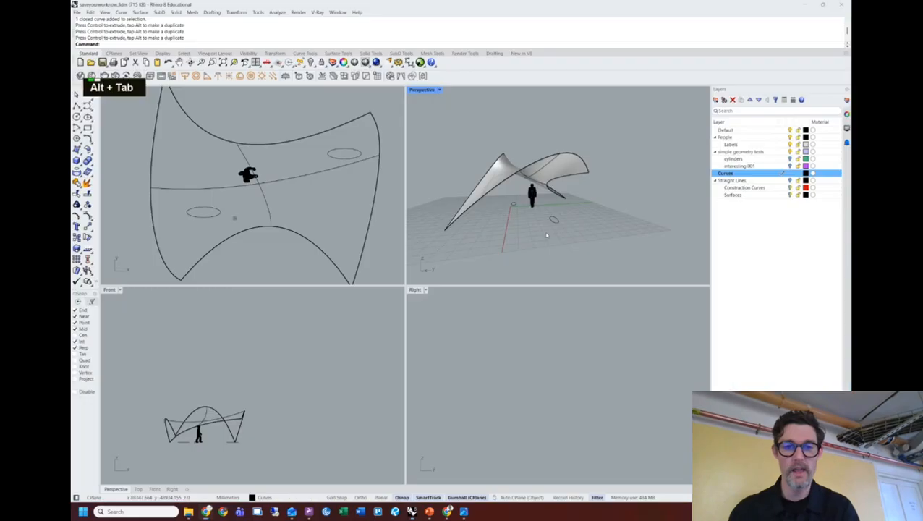
Select the small left ellipse and raise a copy of it above the ground.
right_click_drag(277, 198, 293, 223, "shift")
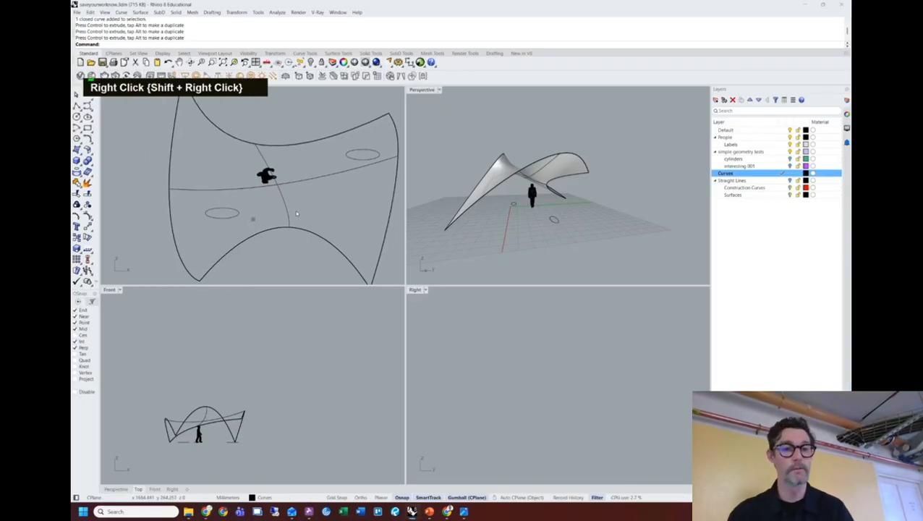
left_click(228, 212)
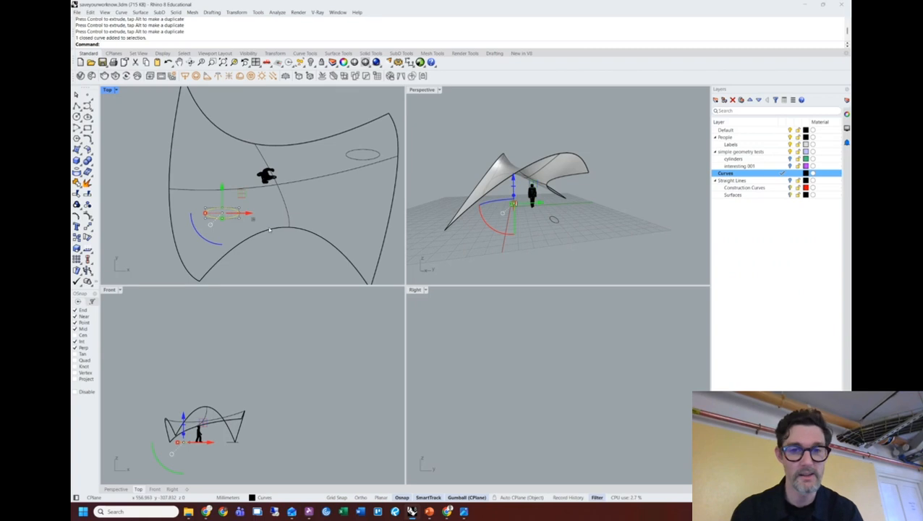
scroll(492, 211, "up", 2)
key("Caps_Lock")
key("Caps_Lock")
right_click_drag(506, 217, 476, 211, "shift")
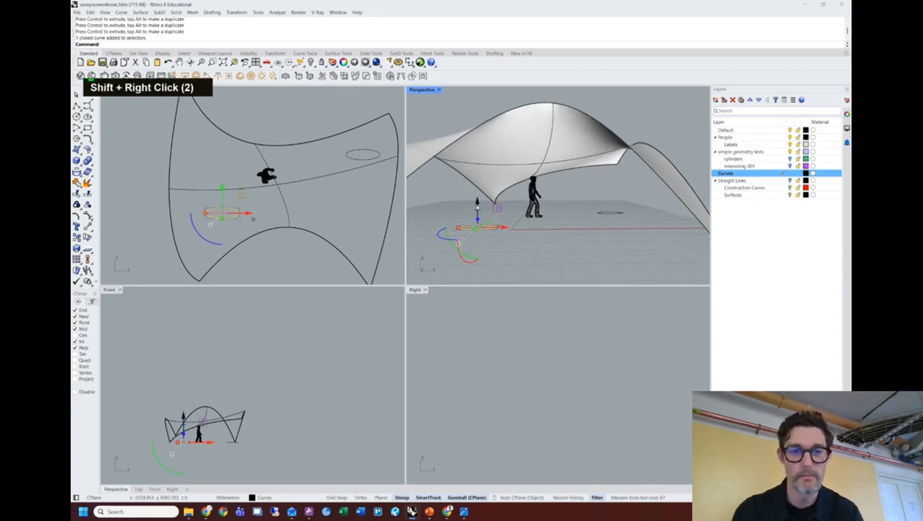
left_click_drag(477, 203, 476, 108)
right_click_drag(479, 124, 536, 160)
left_click(479, 134)
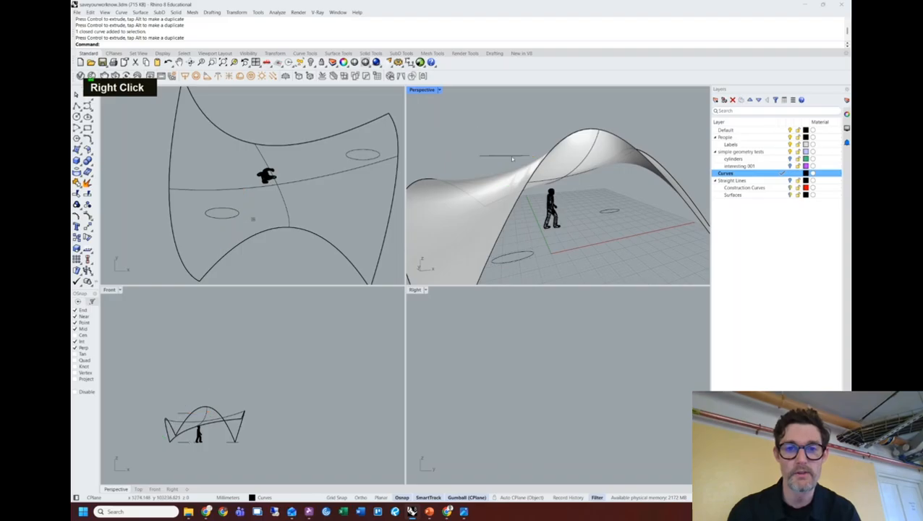
right_click_drag(479, 134, 516, 151)
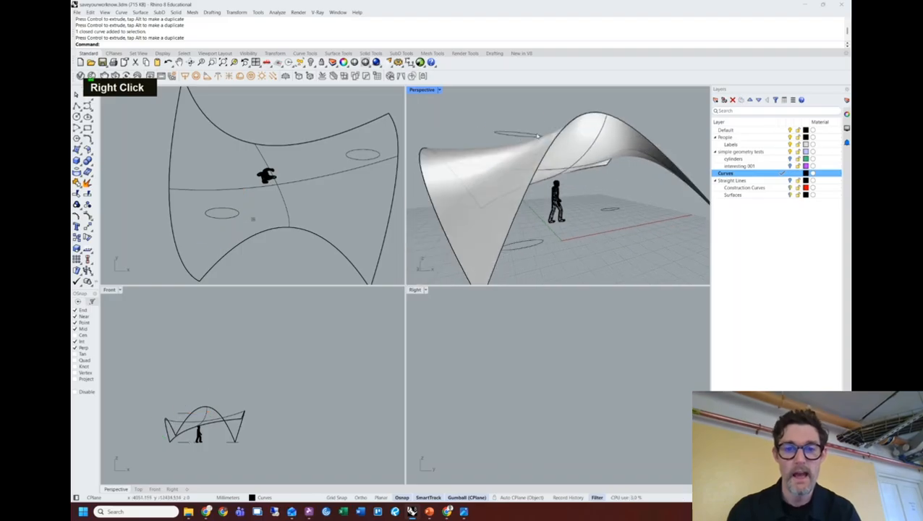
Window-select three control points of the lower ellipse and lift them upward with the gumball.
left_click(537, 135)
left_click(543, 243, "shift")
right_click_drag(543, 243, 572, 219, "shift")
left_click(499, 226)
left_click(506, 216)
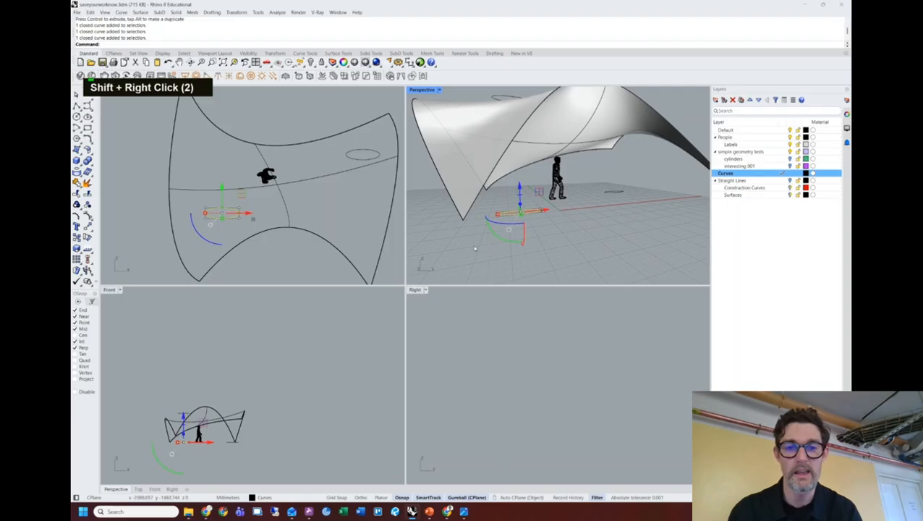
left_click_drag(506, 212, 506, 211)
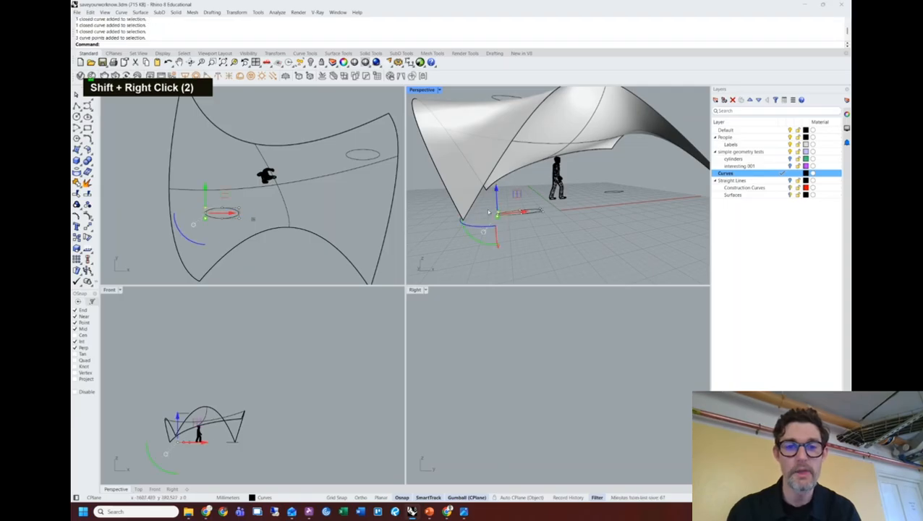
right_click_drag(489, 212, 495, 212)
left_click_drag(495, 212, 486, 103)
left_click_drag(516, 248, 530, 133)
right_click_drag(531, 134, 525, 95)
key("Escape")
Orbit beneath the canopy to inspect the reshaped closed curve.
right_click_drag(475, 163, 553, 211)
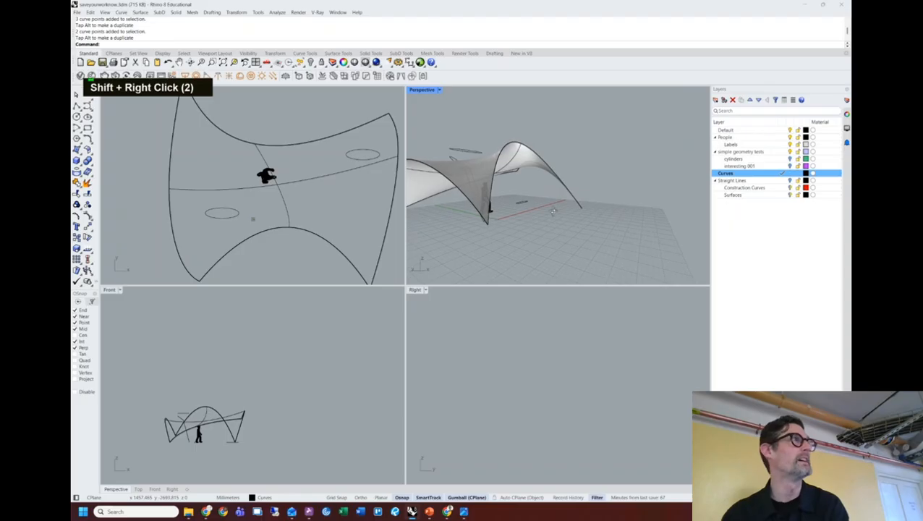
scroll(452, 161, "up", 4)
right_click_drag(458, 163, 496, 149, "shift")
left_click(547, 136)
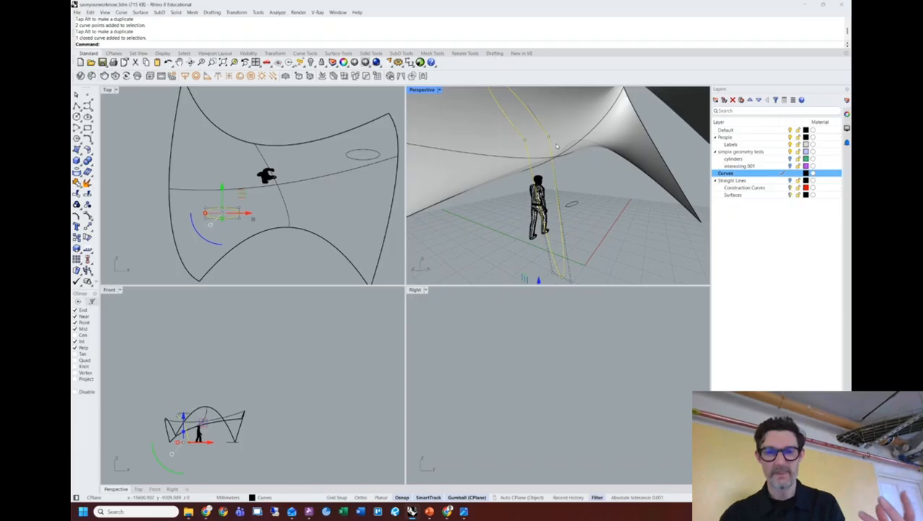
left_click(576, 198)
scroll(576, 199, "down", 3)
right_click_drag(575, 199, 544, 179)
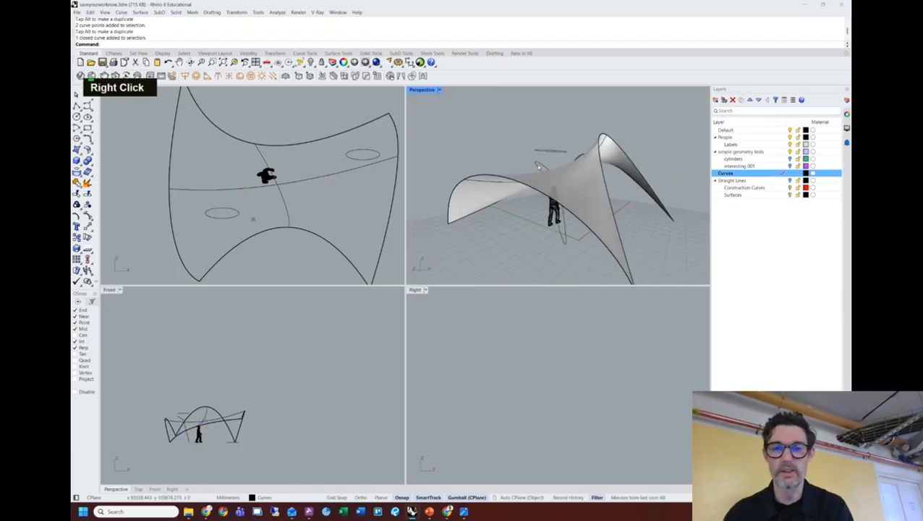
left_click(544, 179)
Undo the two control-point moves to restore the ellipse's original shape.
key("ctrl+z")
key("ctrl+z")
left_click(496, 258, "ctrl")
key("ctrl+z")
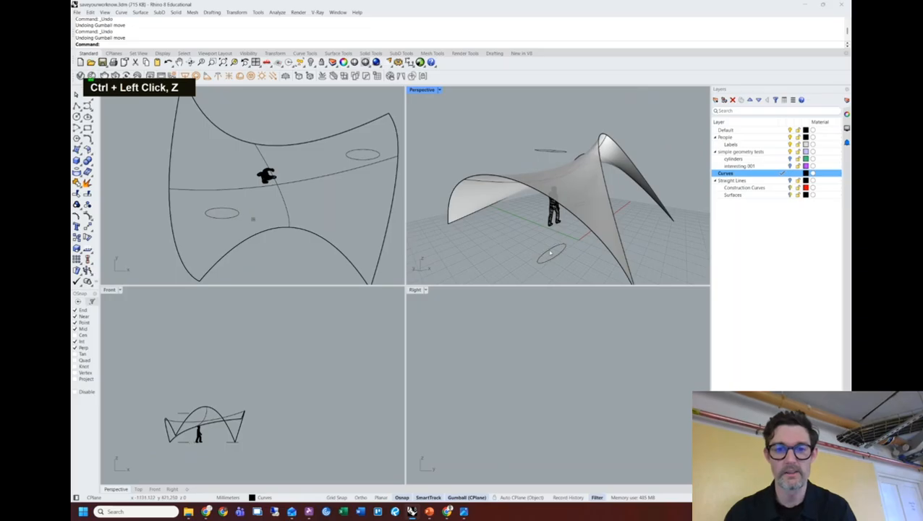
Loft the lower and upper ellipses into a vertical column, accepting the seam and options.
left_click(556, 257)
left_click(551, 151, "shift")
type("loft")
key("Return")
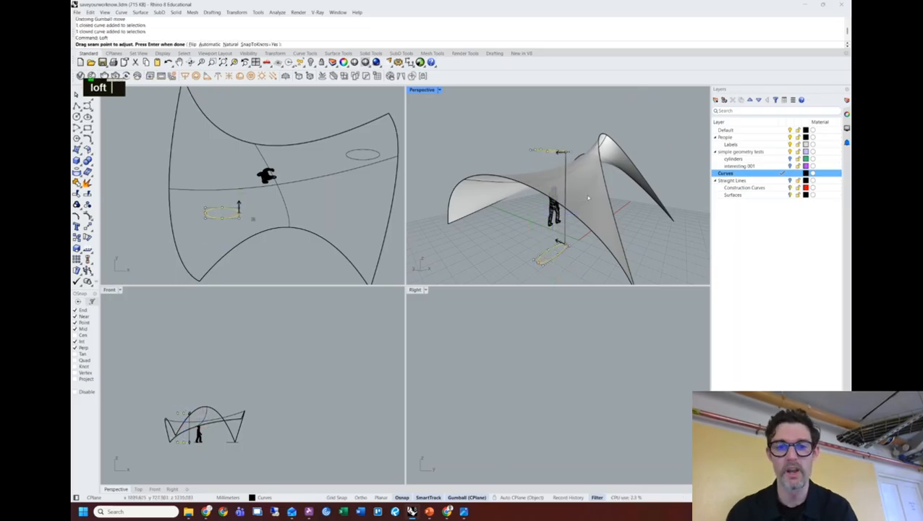
right_click(588, 198)
left_click(583, 253)
Frame the new column in the Perspective and Front views.
right_click_drag(600, 209, 546, 217, "shift")
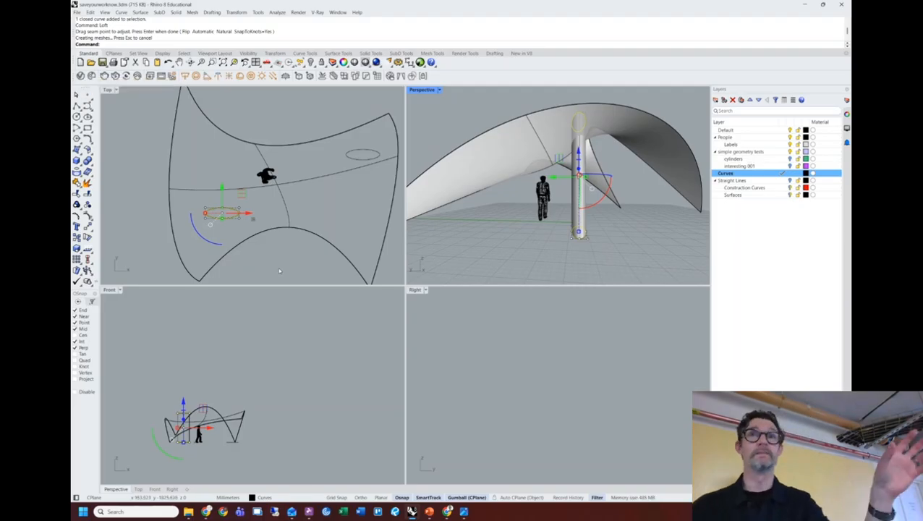
scroll(174, 432, "up", 12)
right_click_drag(201, 381, 230, 333)
scroll(221, 353, "up", 2)
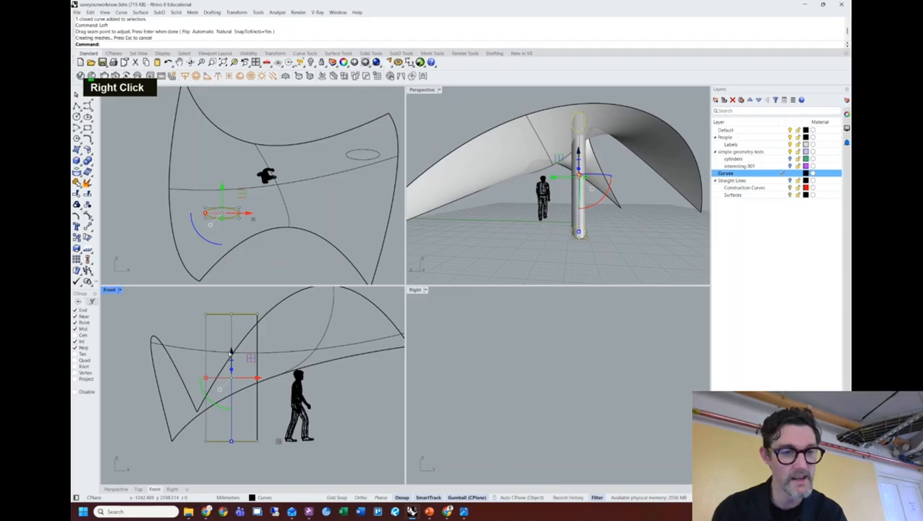
left_click(166, 221)
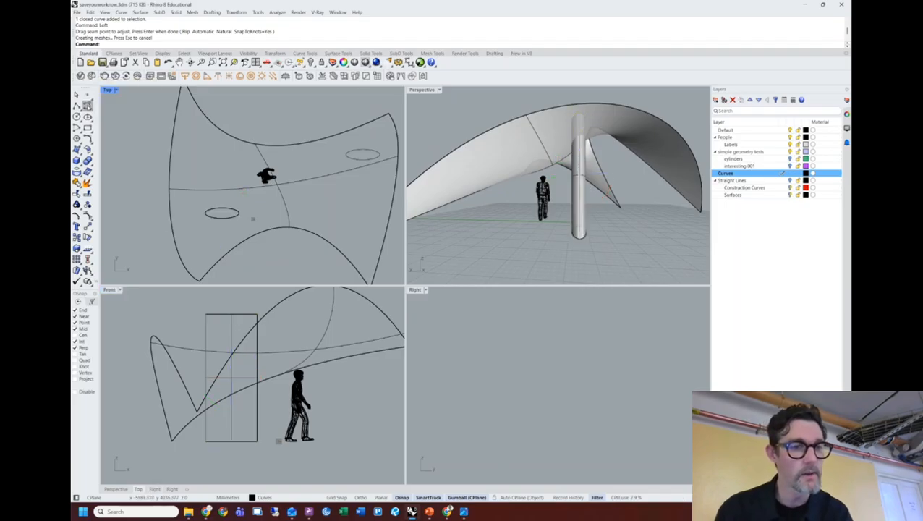
left_click(87, 106)
Draw a three-point sweeping curve across the column in the Front view.
left_click(212, 459)
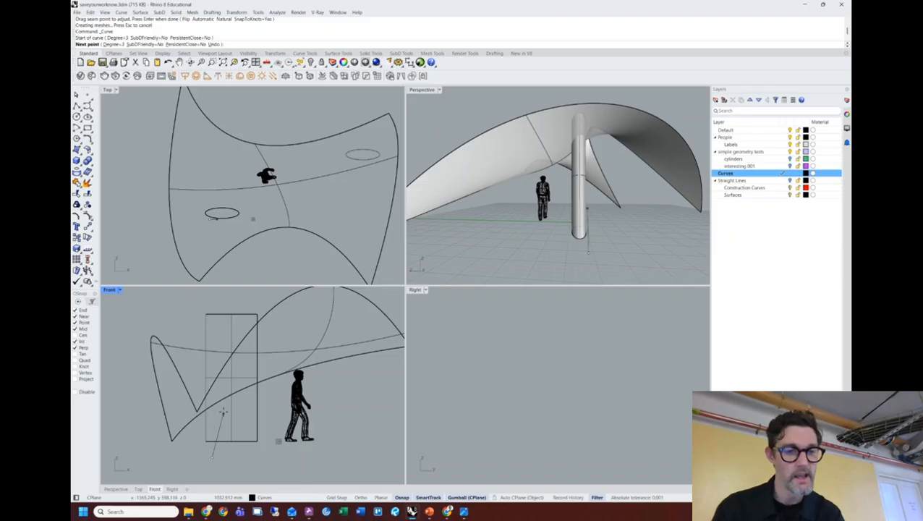
left_click(221, 327)
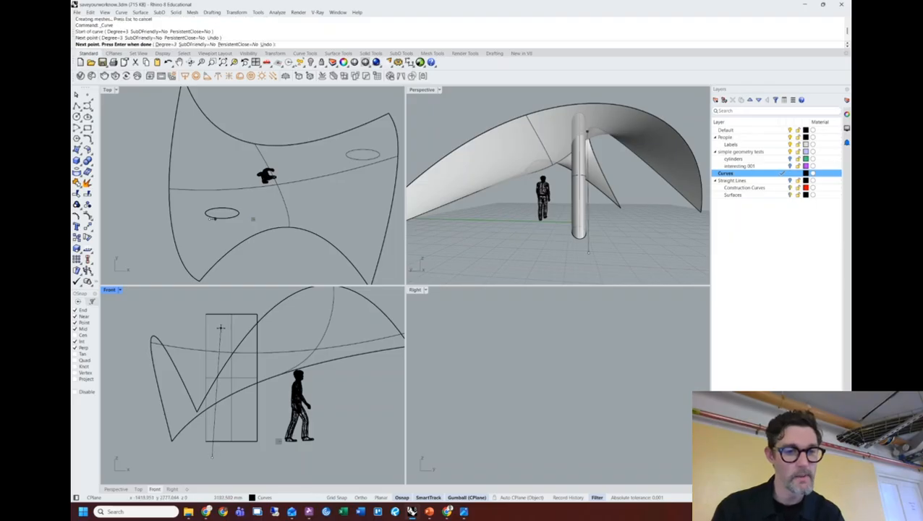
left_click(294, 316)
key("space")
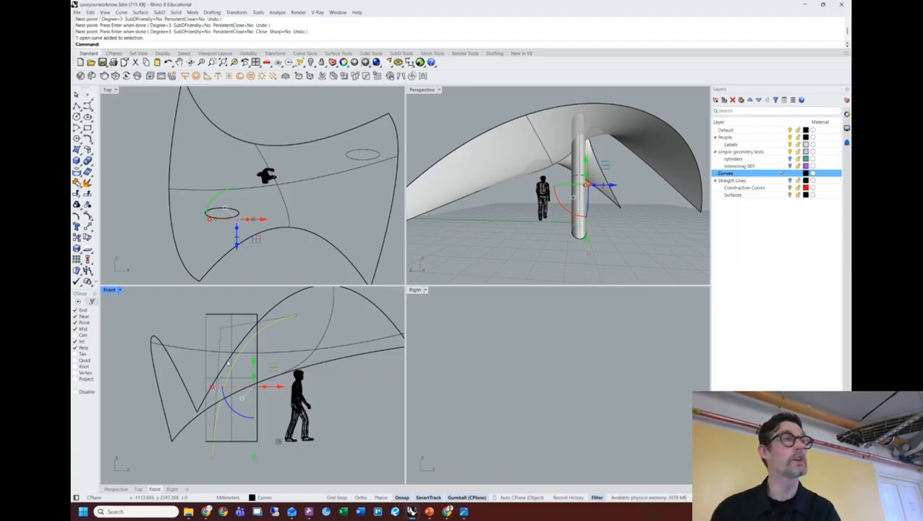
Trim the column below the curve, leaving a curved, tapering leg into the shell.
type("tr")
key("Return")
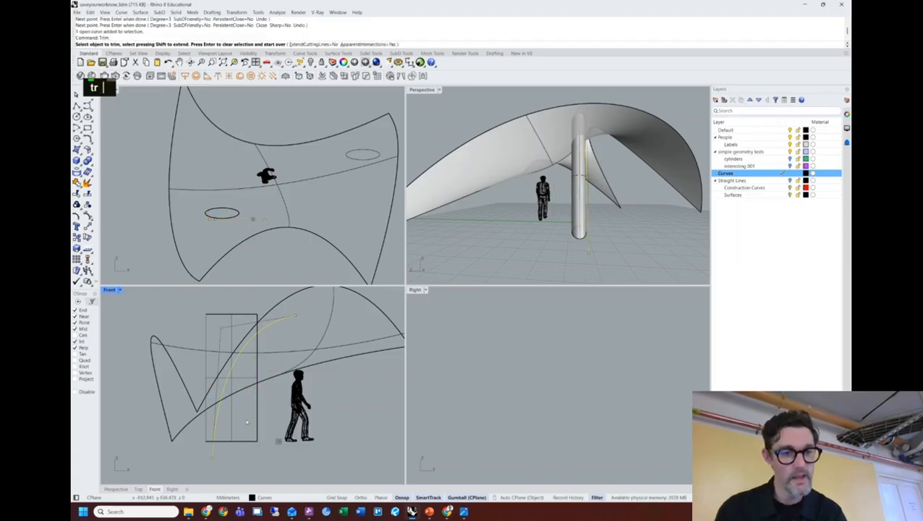
left_click(233, 432)
left_click(233, 433)
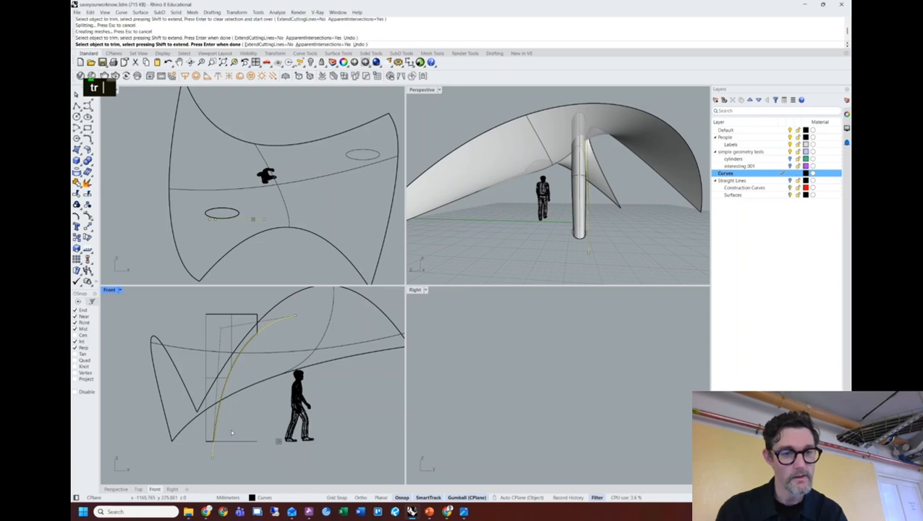
key("Return")
right_click_drag(651, 202, 535, 219)
scroll(506, 203, "up", 4)
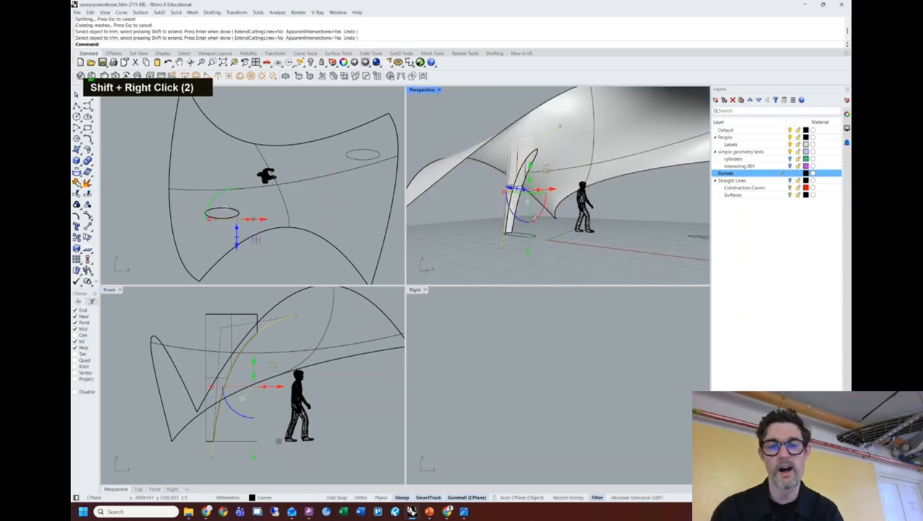
left_click(460, 223)
key("Escape")
key("Escape")
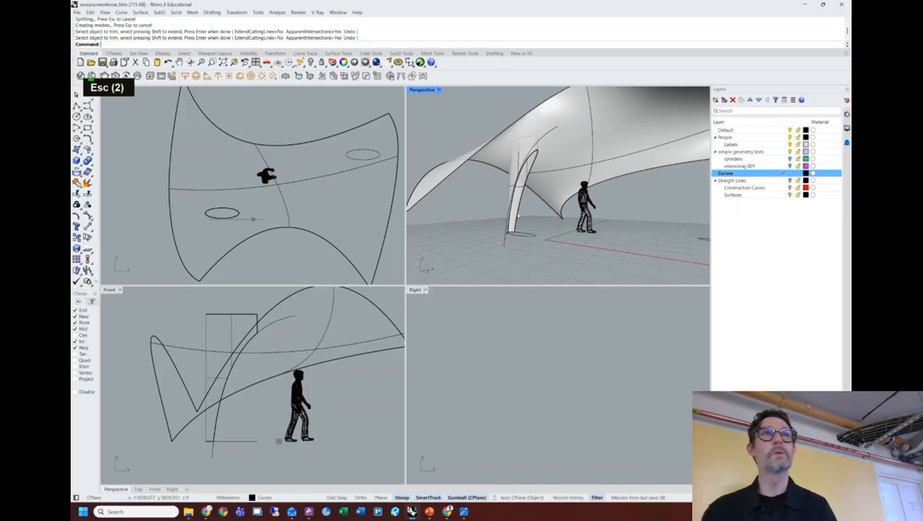
mouse_move(534, 186)
right_mouse_down()
mouse_move(553, 189)
mouse_move(549, 197)
right_mouse_up()
scroll(548, 189, "down", 2)
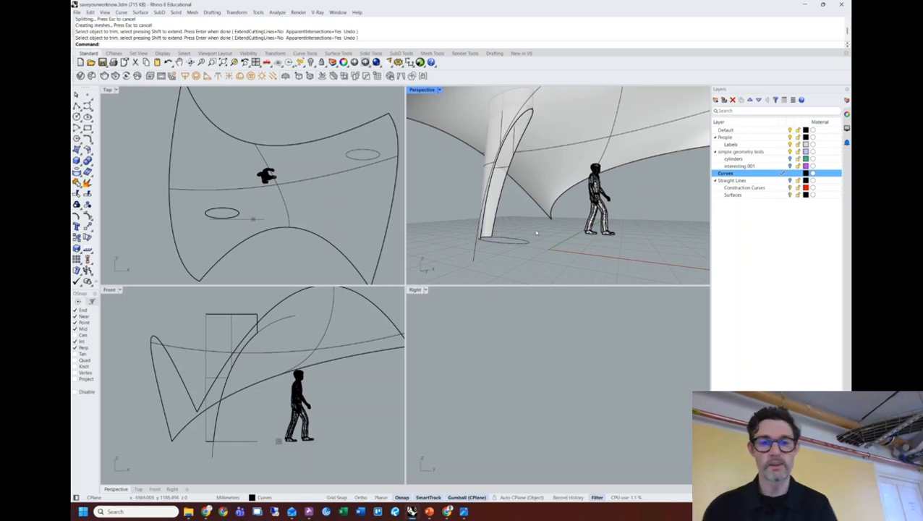
Undo the trim, cutting curve and loft, leaving the two ellipses.
key("ctrl+z")
key("ctrl+z")
key("ctrl+z")
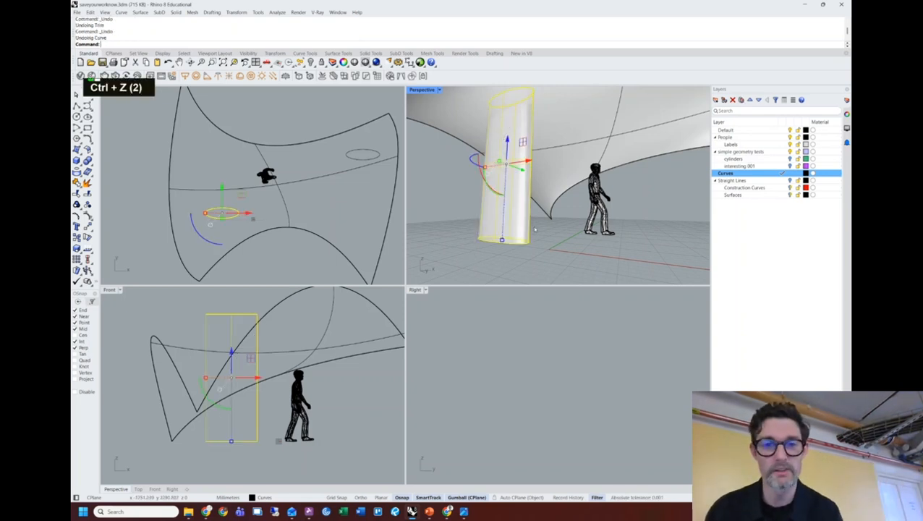
right_click_drag(498, 216, 499, 208, "shift")
scroll(499, 207, "down", 1)
left_click(525, 264)
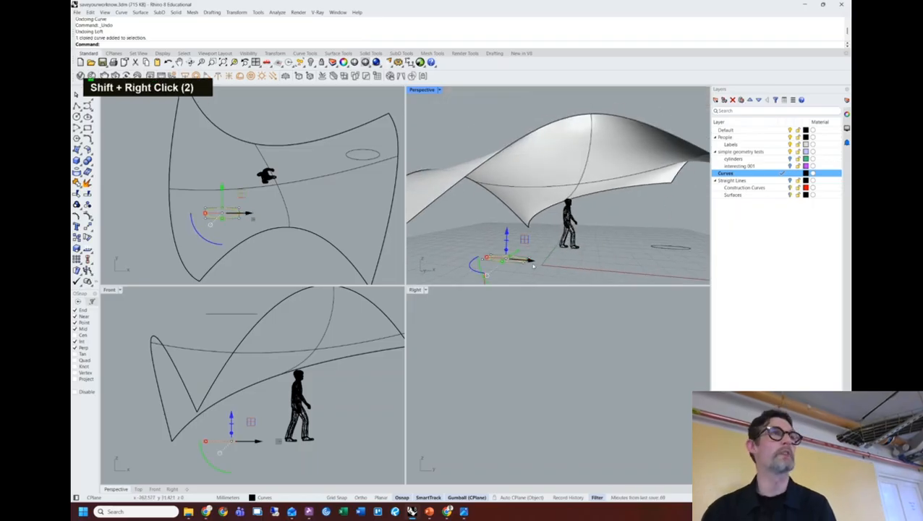
right_click_drag(525, 263, 543, 272)
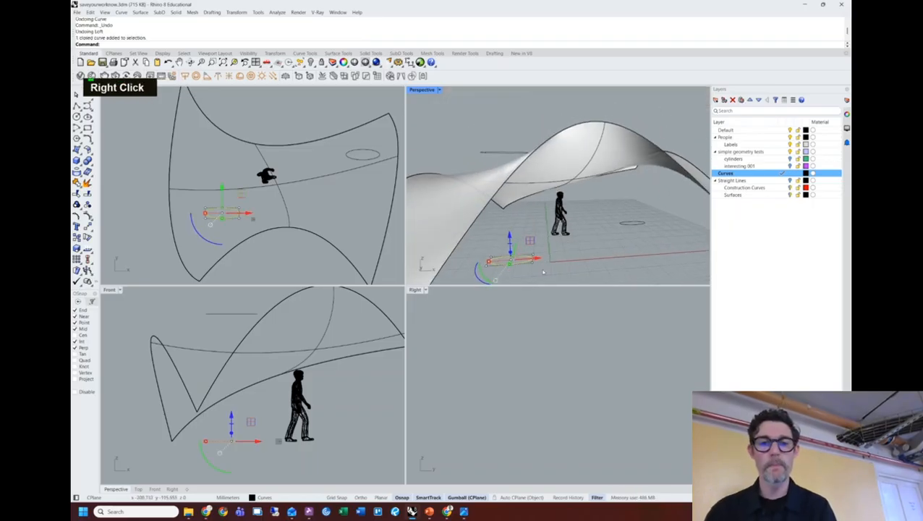
left_click(510, 154, "shift")
key("Escape")
Extrude the lower ellipse into a test cylinder, then delete the cylinder.
left_click(515, 256, "shift")
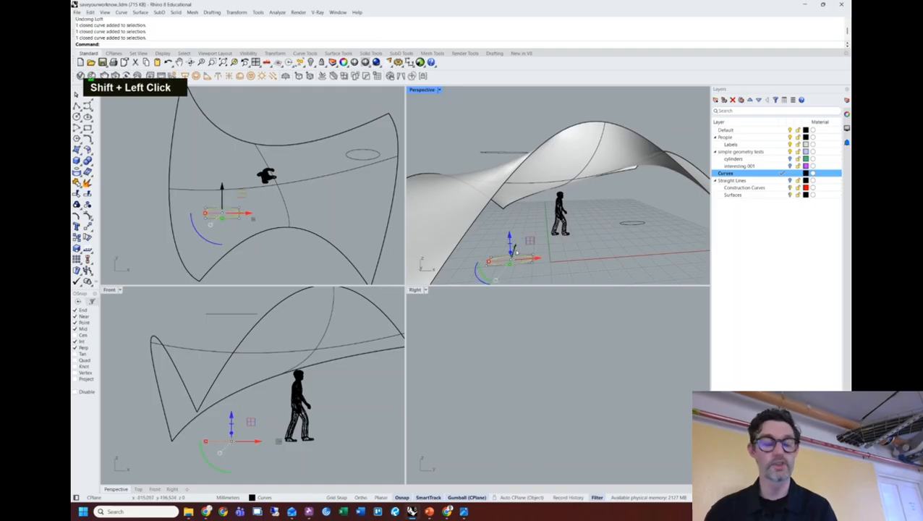
type("extr")
key("Return")
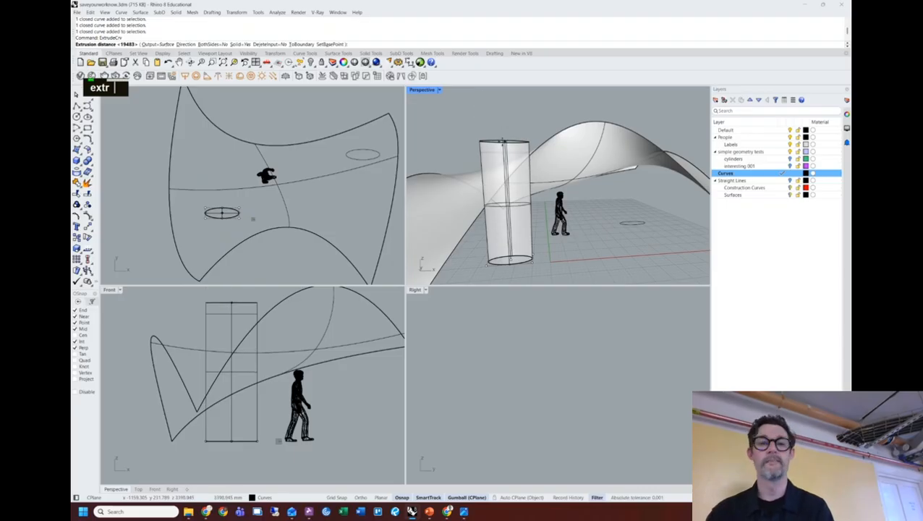
left_click(452, 140)
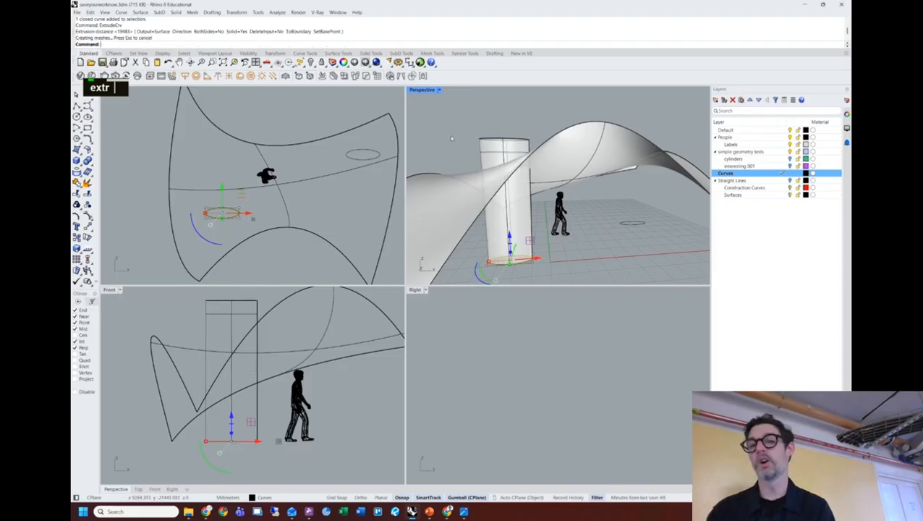
double_click(491, 143)
key("Delete")
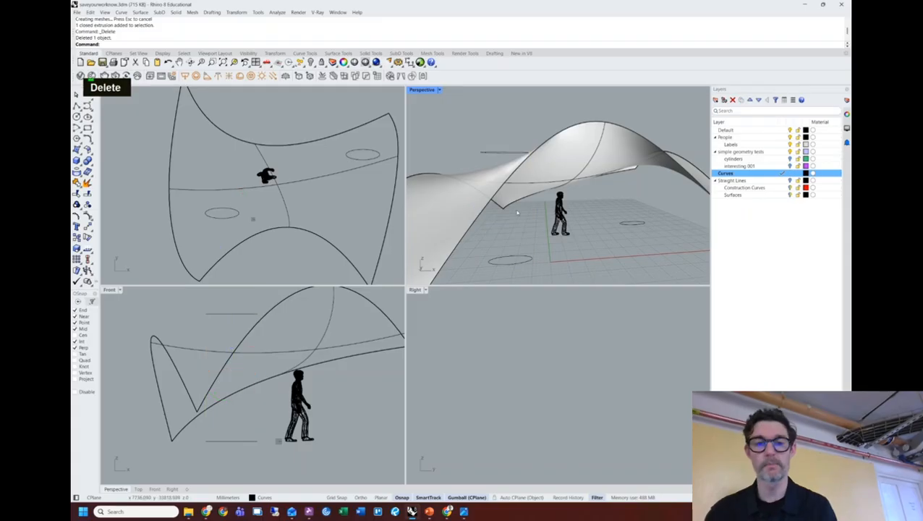
left_click(518, 265)
Loft the lower and upper ellipses again into a column, confirming Loft Options.
left_click(504, 152, "shift")
right_click_drag(504, 153, 532, 251)
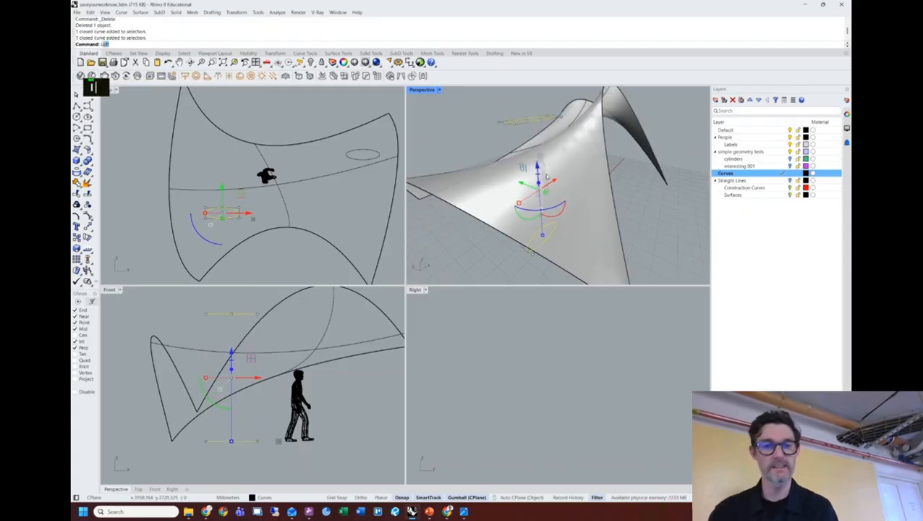
type("loft")
key("Return")
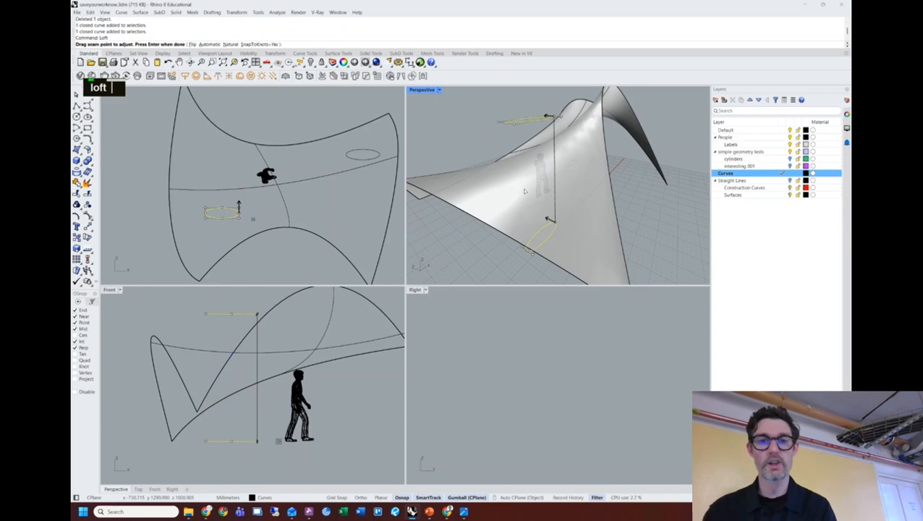
key("Return")
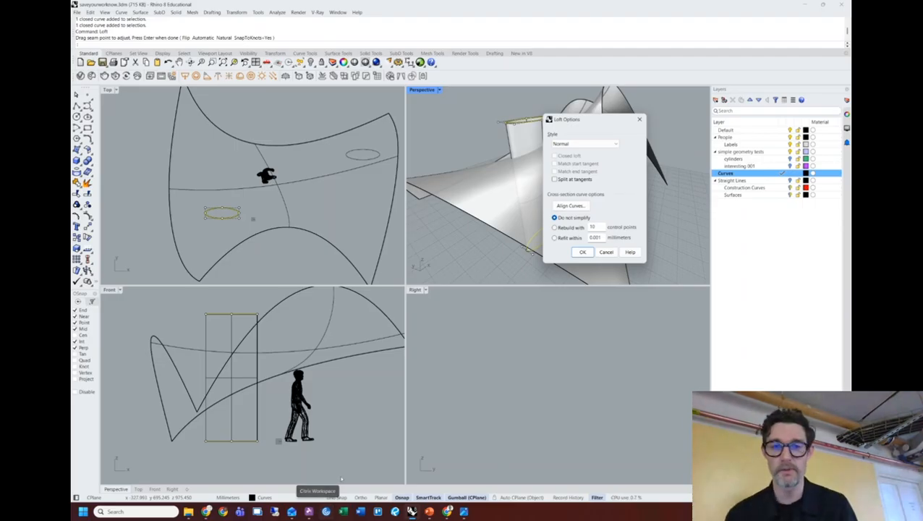
left_click(583, 252)
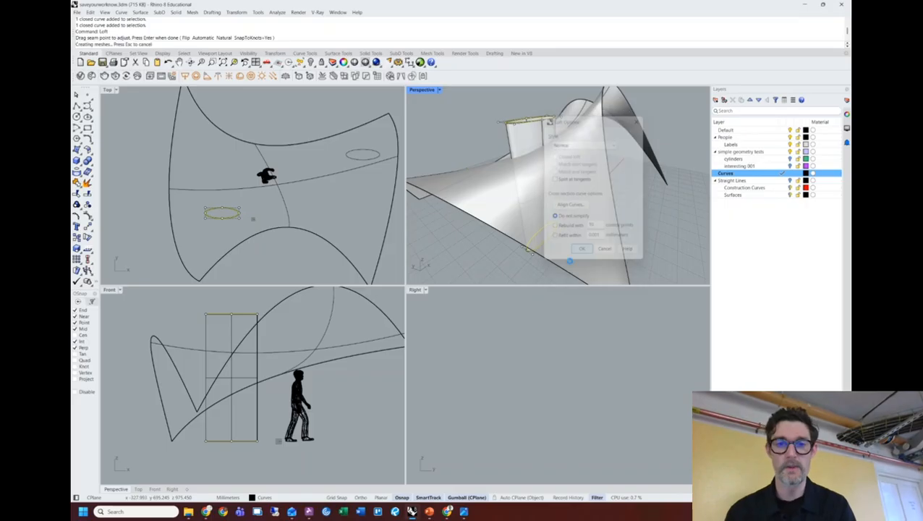
Inspect how the column passes through the shell, picking its surface among overlapping objects.
right_click_drag(466, 172, 487, 142, "shift")
scroll(584, 190, "up", 10)
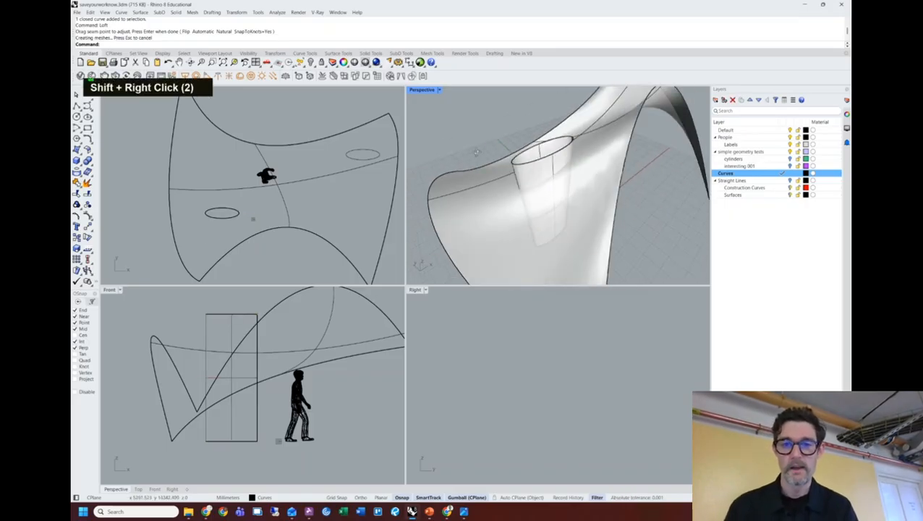
right_click_drag(585, 189, 624, 161, "shift")
left_click(587, 152)
left_click(614, 168)
left_click(658, 149)
right_click_drag(623, 160, 522, 158, "shift")
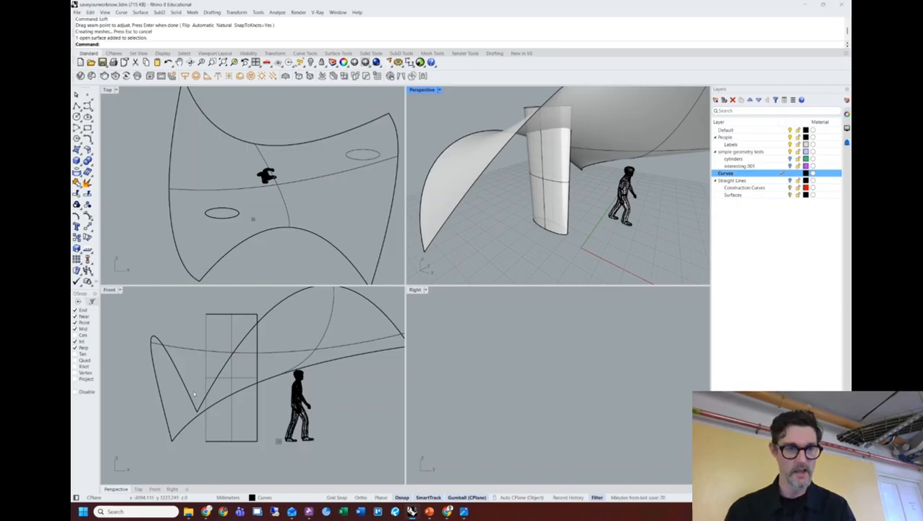
Draw a sweeping curve in the Front view from below the column up into the shell.
left_click(109, 290)
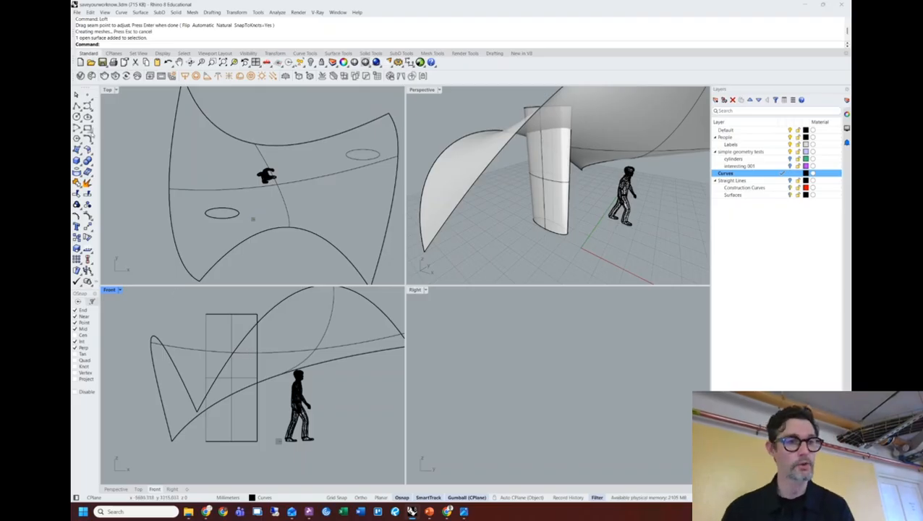
left_click(88, 105)
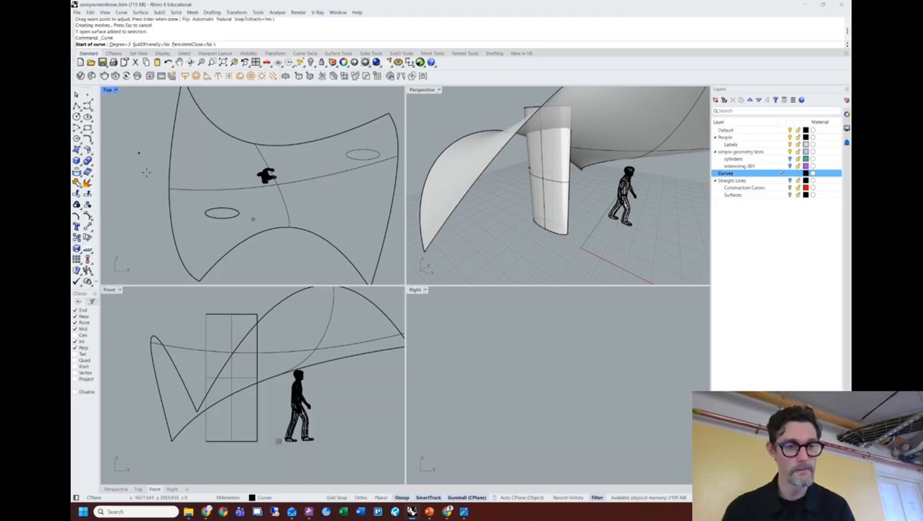
left_click(214, 463)
left_click(217, 331)
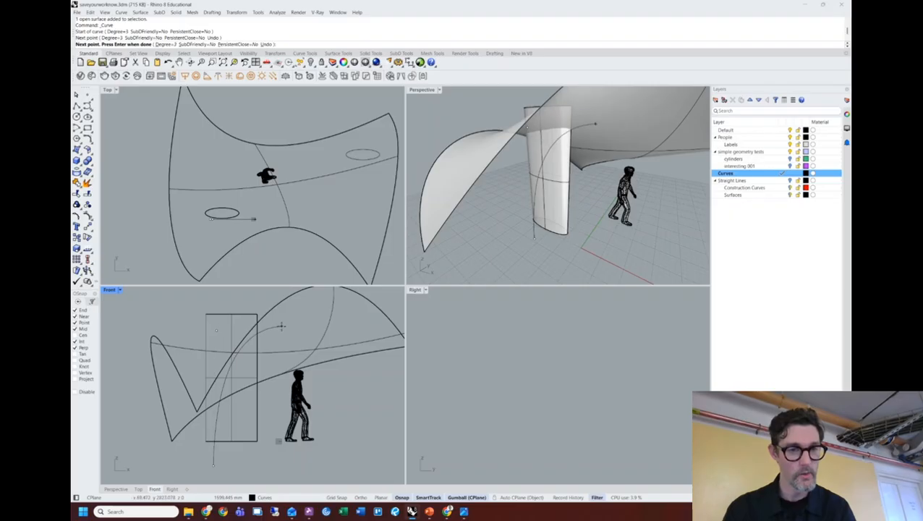
left_click(281, 326)
key("space")
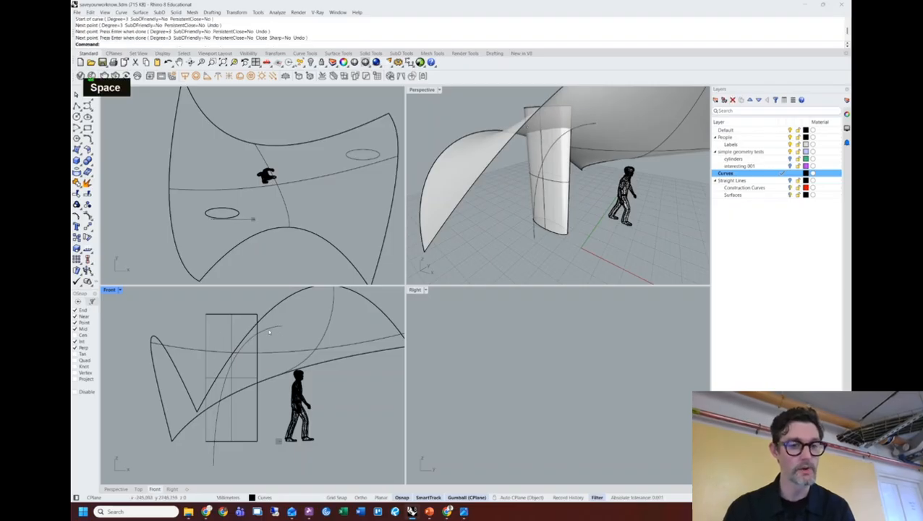
Refine the curve by gumball-moving it and its bottom and top control points.
left_click(269, 331)
left_click_drag(268, 377, 267, 380)
right_click_drag(496, 239, 538, 225)
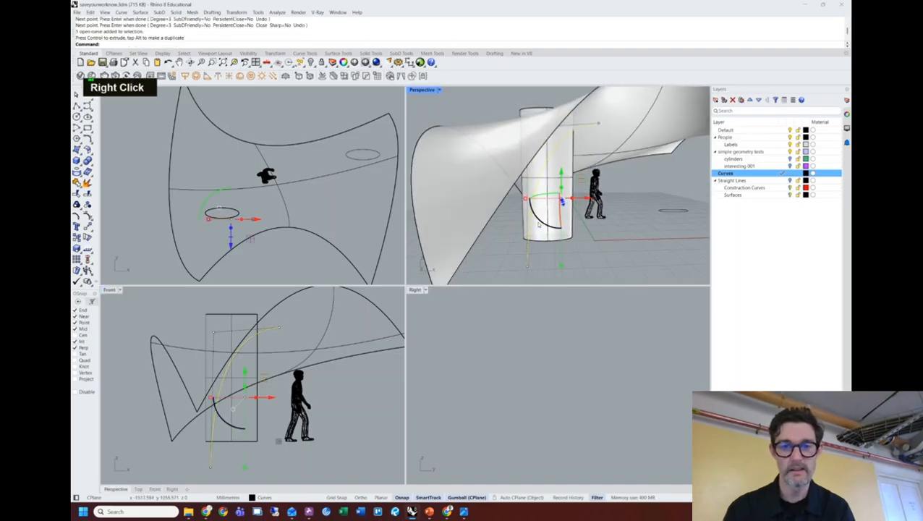
left_click(529, 266)
left_click_drag(547, 267, 574, 222)
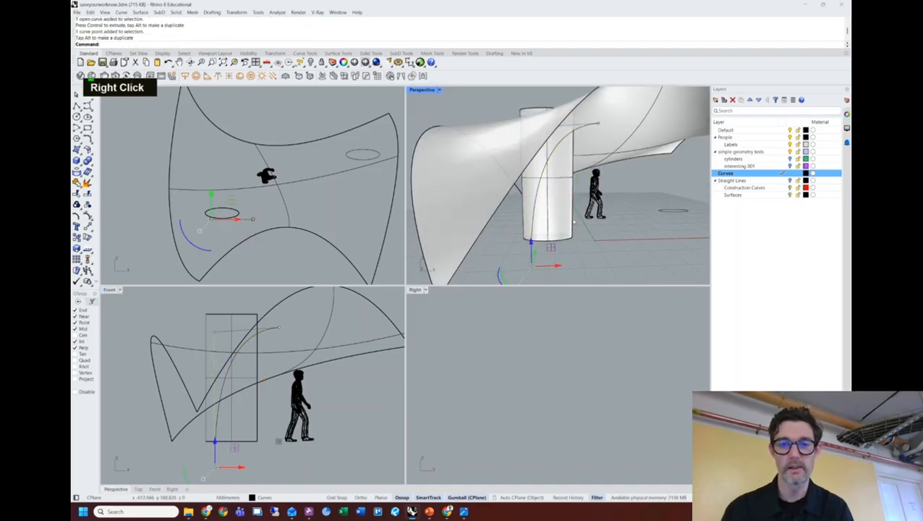
left_click(598, 126)
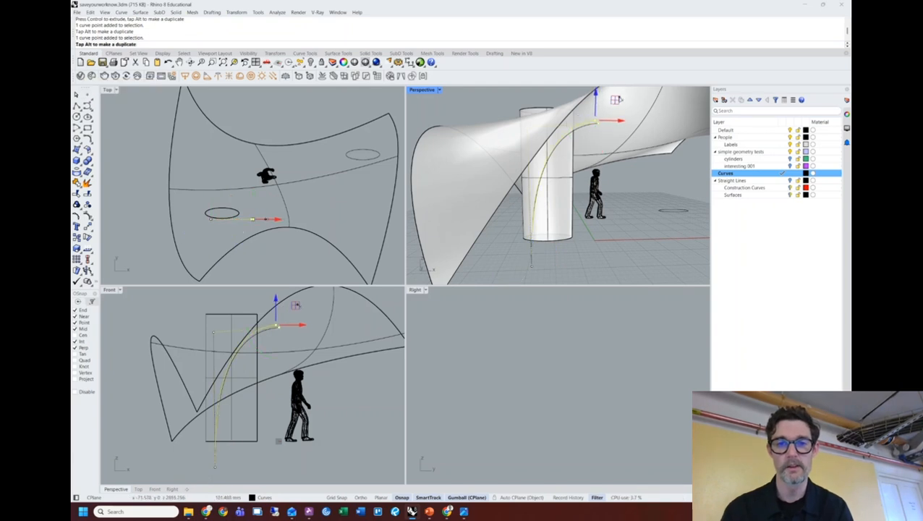
left_click_drag(618, 103, 615, 103)
left_click(296, 350)
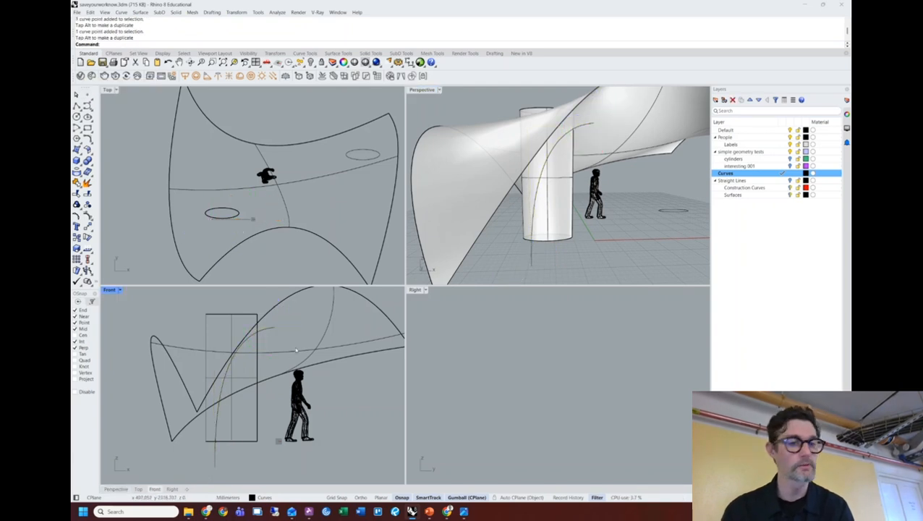
mouse_move(550, 187)
right_mouse_down()
mouse_move(554, 160)
mouse_move(554, 170)
right_mouse_up()
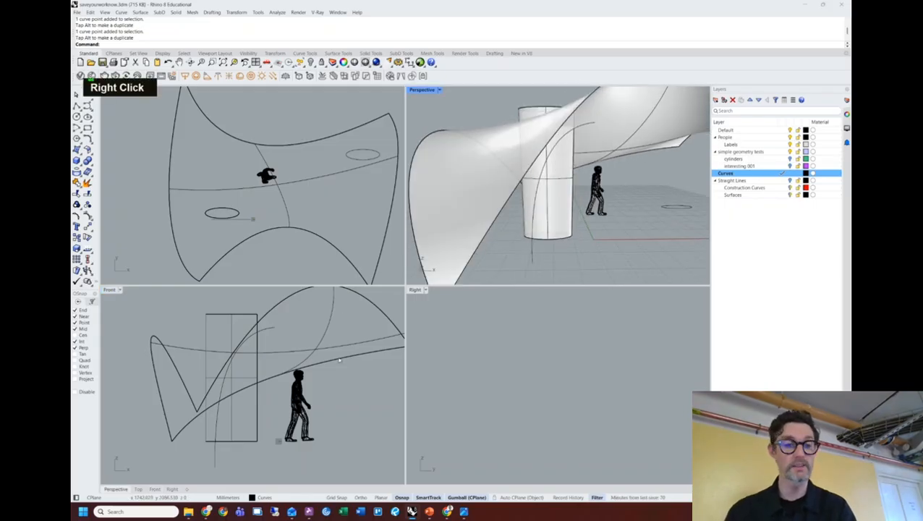
left_click(269, 330)
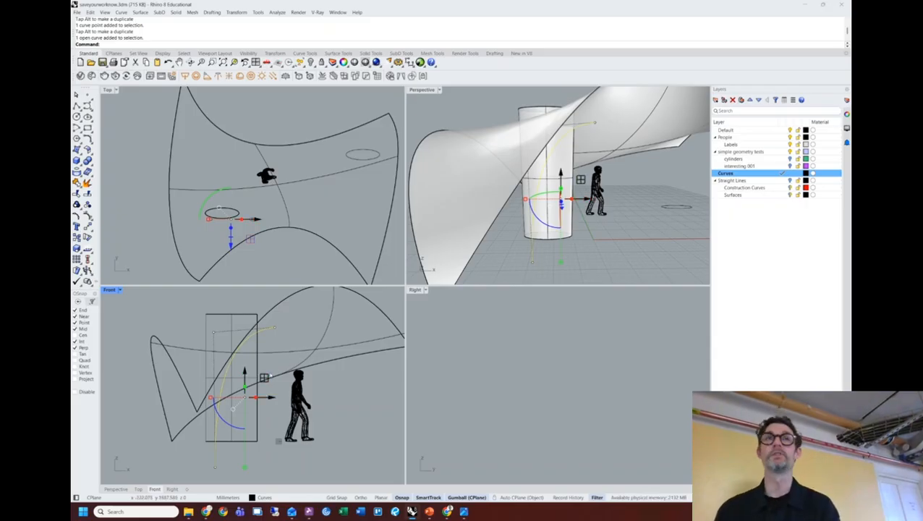
Trim both column pieces back along the new curve with tr.
type("tr")
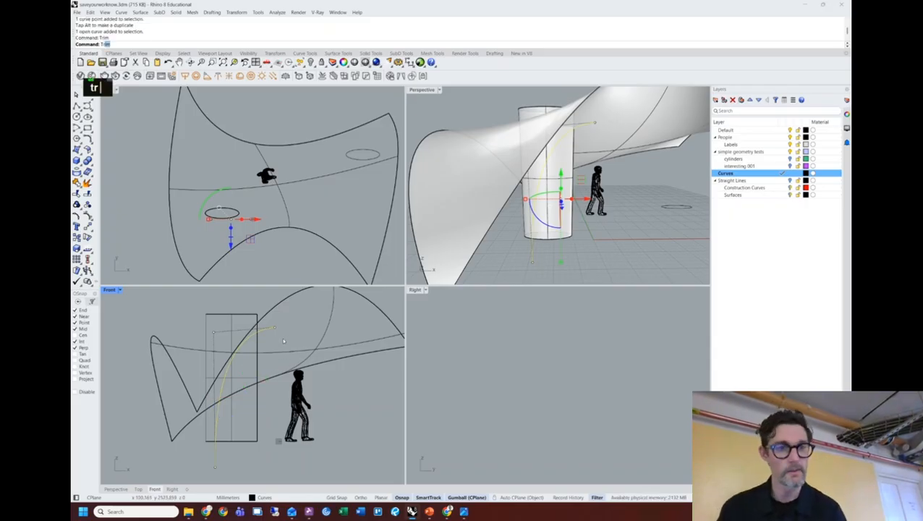
key("Return")
left_click(233, 423)
left_click(236, 428)
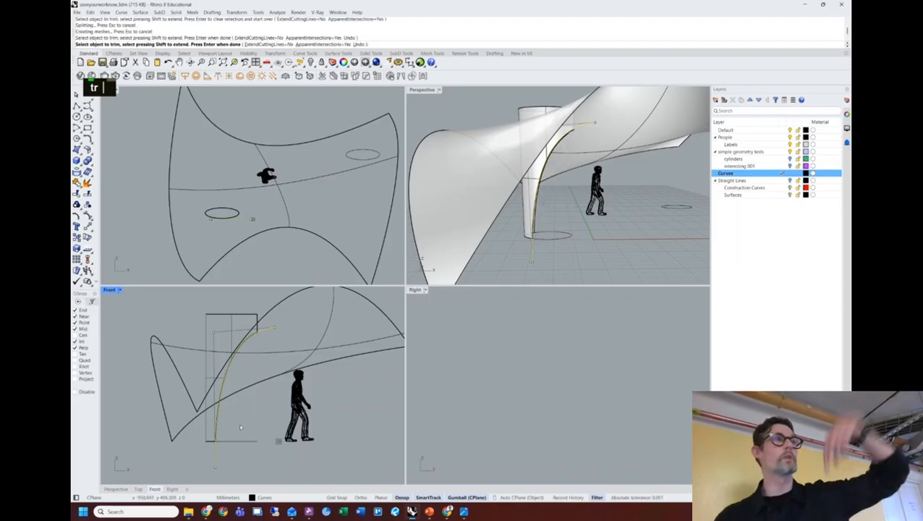
key("Return")
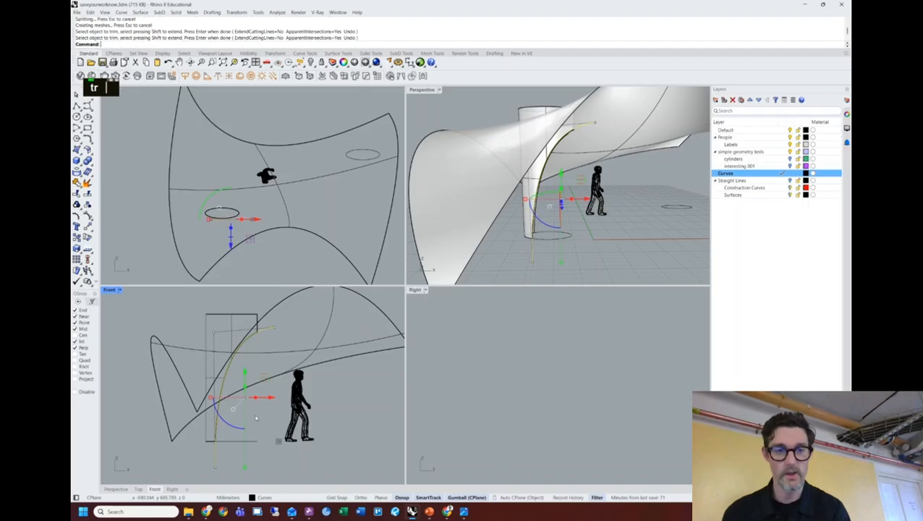
left_click(272, 420)
right_click_drag(542, 269, 540, 220)
Enlarge the Serpentine Sackler Gallery interior image in Chrome for reference.
key("alt+Tab")
key("alt+Tab")
key("alt+Tab")
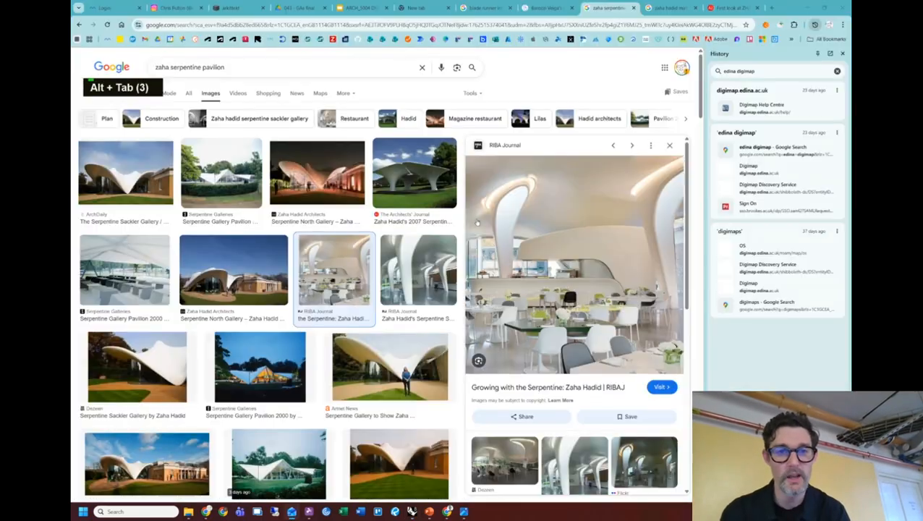
left_click(409, 266)
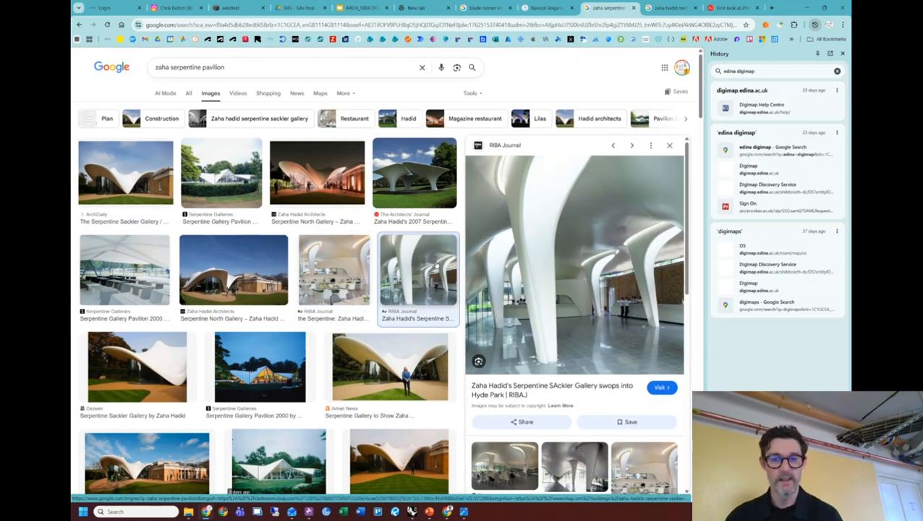
key("alt+Tab")
key("alt+Tab")
key("alt+Tab")
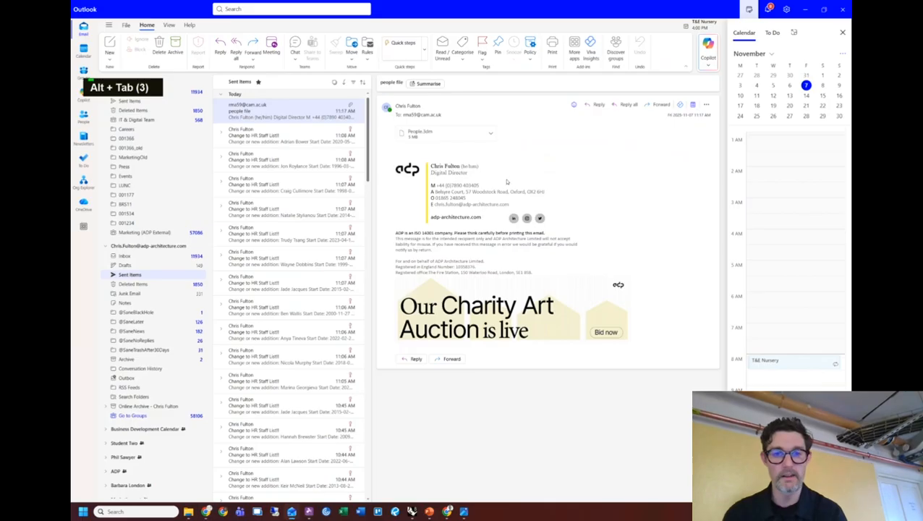
Switch from Outlook back to Rhino to view the trimmed column.
key("alt+Tab")
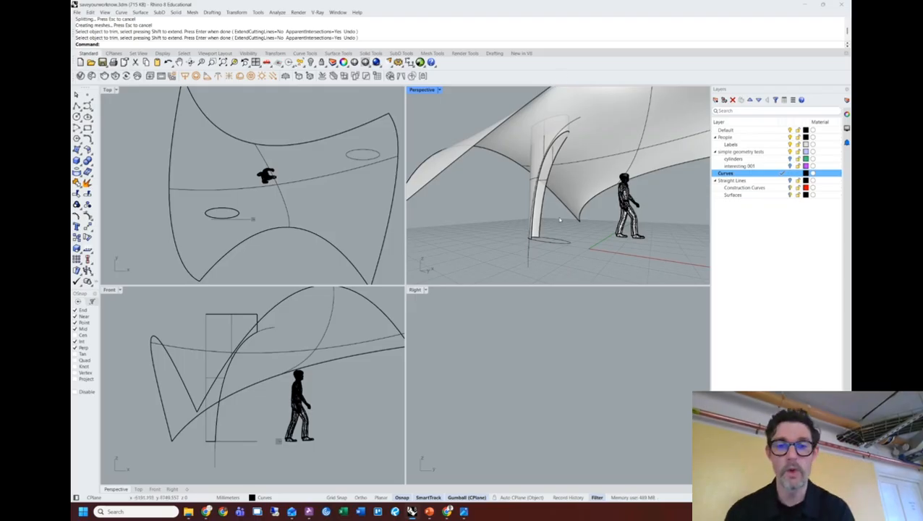
Undo the column trim and the column loft, restoring the two ellipses.
key("ctrl+z")
key("ctrl+z")
key("ctrl+z")
key("ctrl+z")
key("ctrl+z")
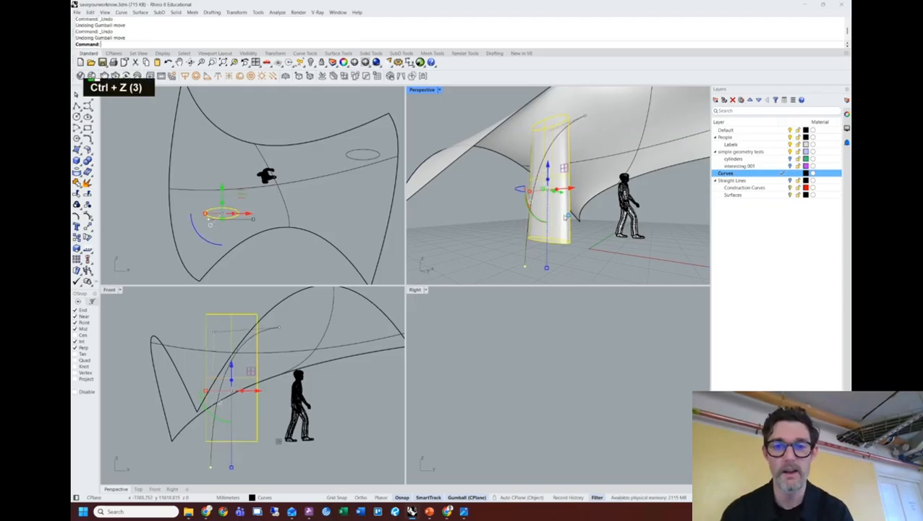
key("ctrl+z")
right_click_drag(564, 213, 542, 114)
Move the upper ellipse to the left, then select both ellipses.
double_click(523, 106)
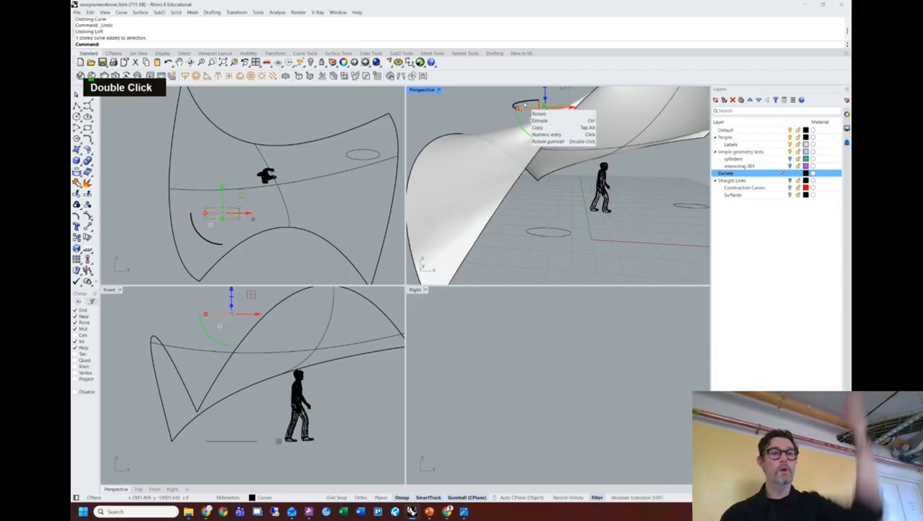
left_click_drag(251, 216, 229, 210)
left_click(139, 194)
left_click(569, 233)
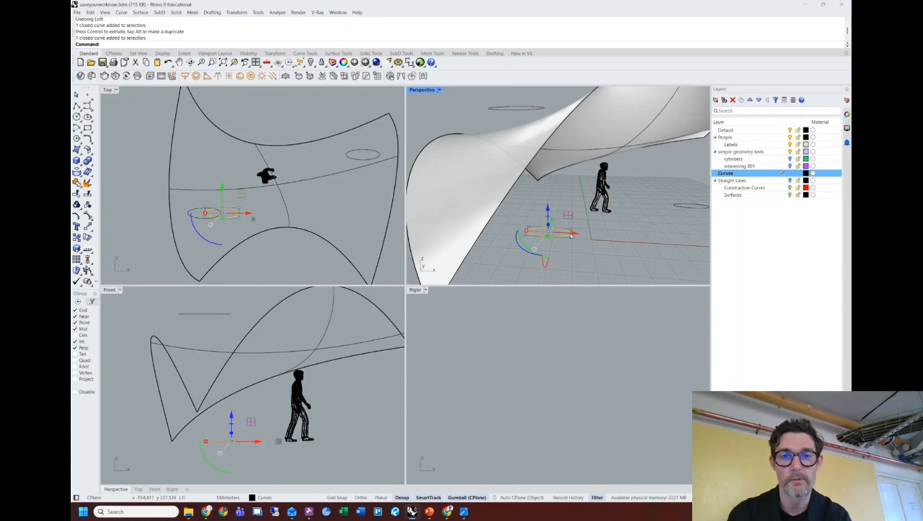
left_click(534, 109, "shift")
Loft the ground and offset upper ellipses into a leaning column with default options.
type("lo")
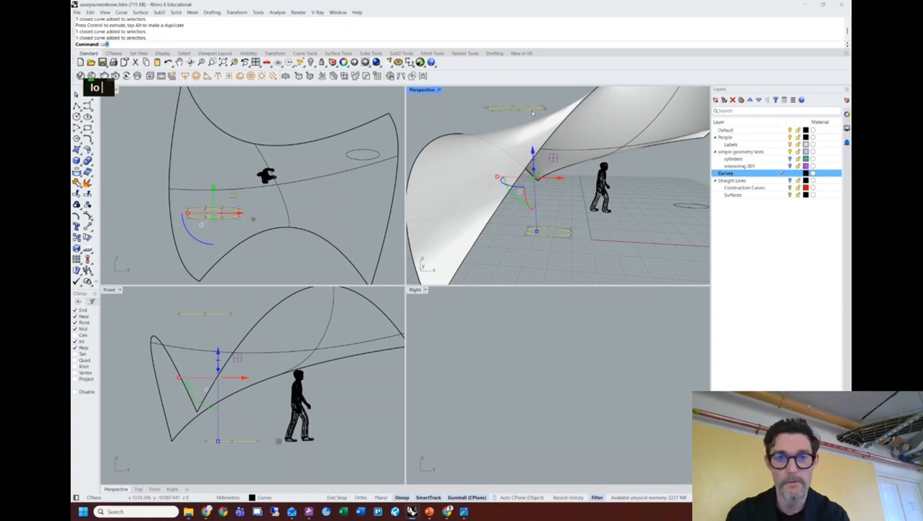
type("ft")
key("Return")
key("Return")
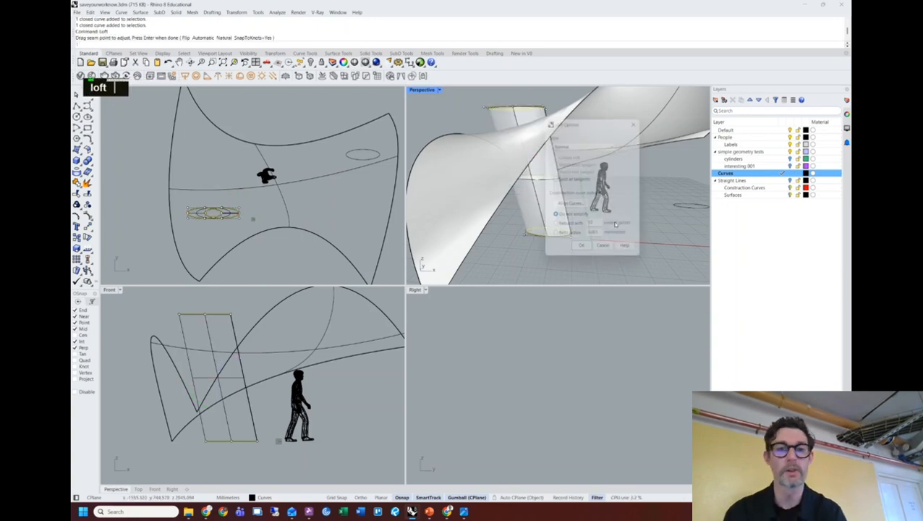
left_click(583, 252)
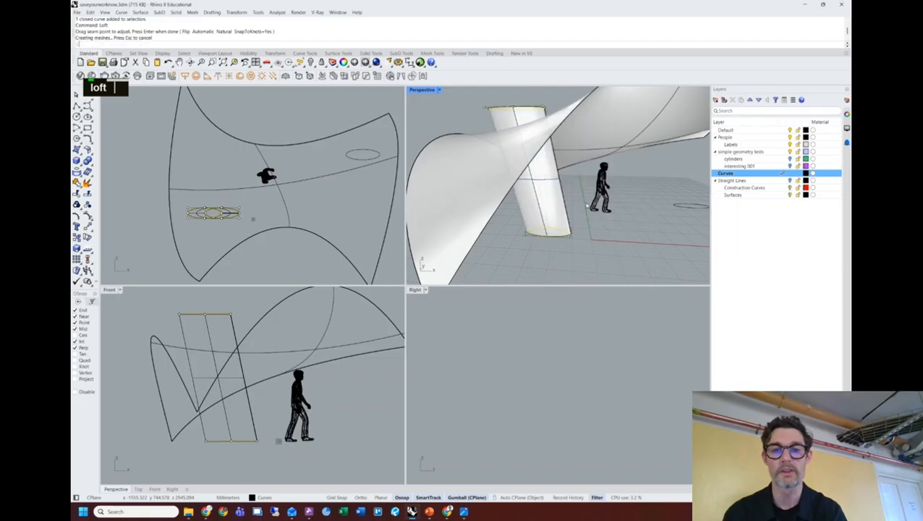
mouse_move(578, 191)
right_mouse_down()
mouse_move(530, 155)
mouse_move(550, 175)
mouse_move(538, 175)
mouse_move(573, 185)
right_mouse_up()
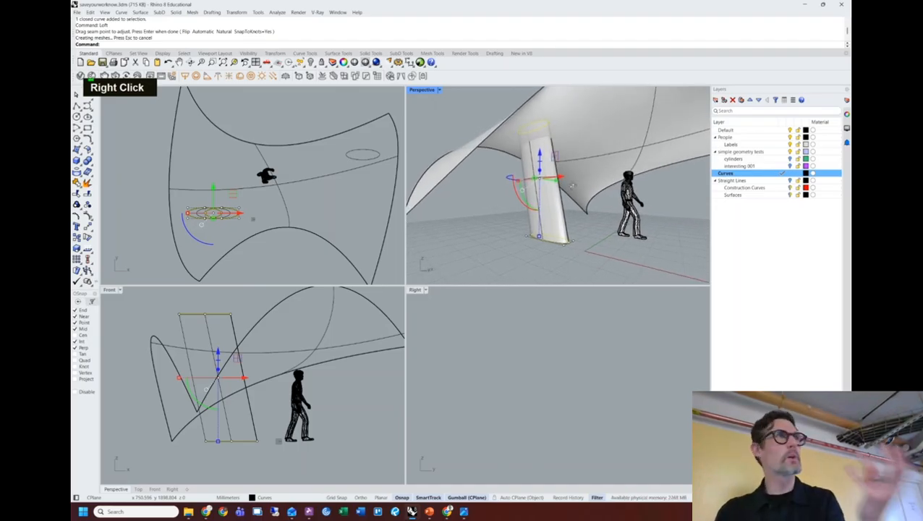
Draw a three-point curve in the Front view crossing the leaning column.
right_click_drag(572, 186, 592, 186)
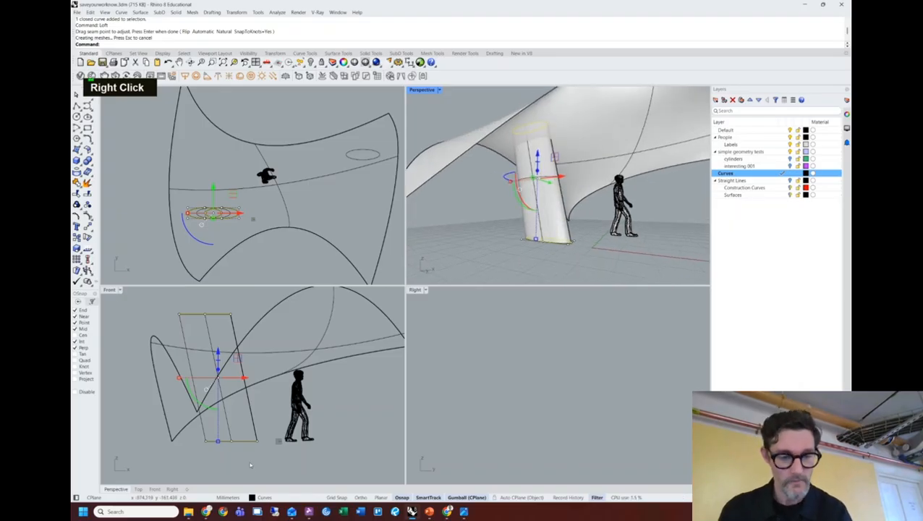
left_click(250, 464)
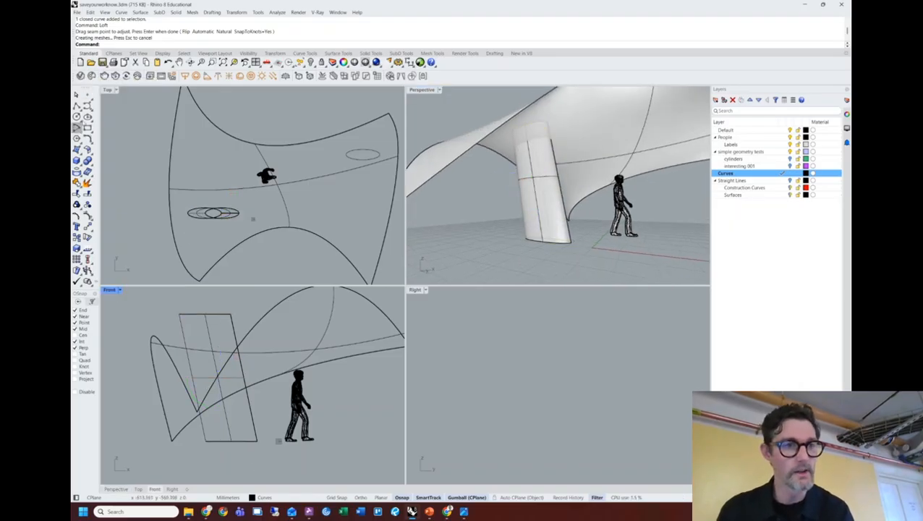
left_click(88, 106)
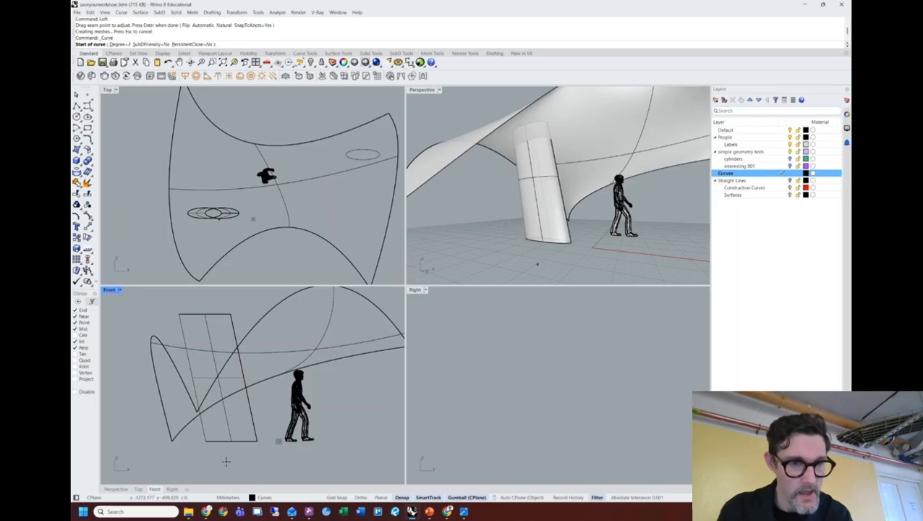
left_click(226, 461)
left_click(210, 354)
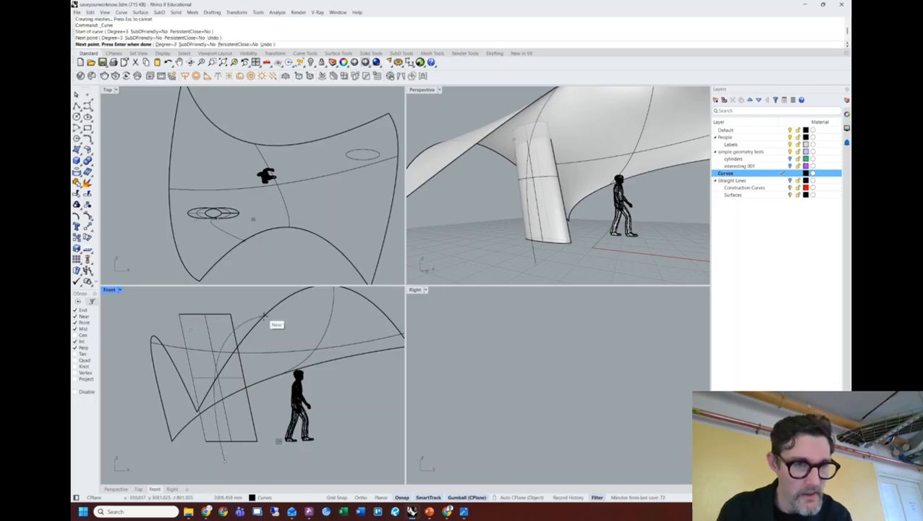
left_click(310, 336)
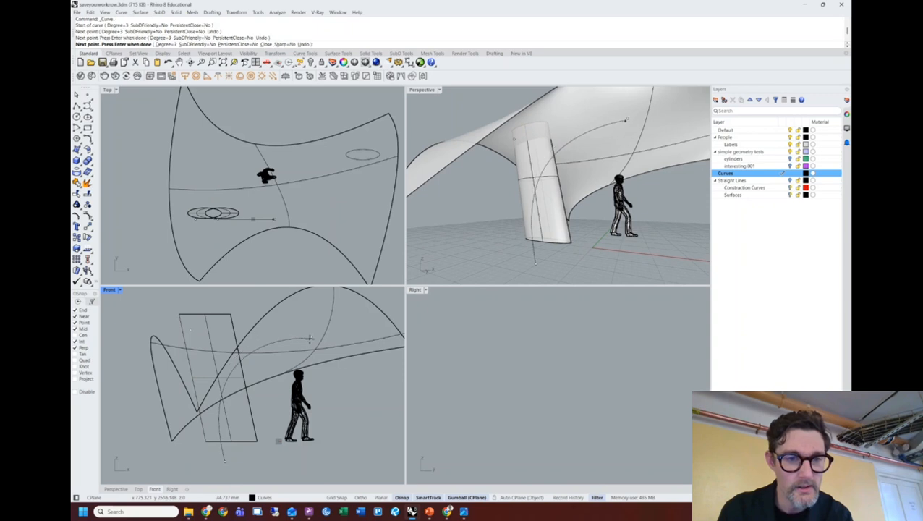
key("space")
Drag the curve's left and right end points to reshape it, then select it.
double_click(286, 337)
left_click(191, 330)
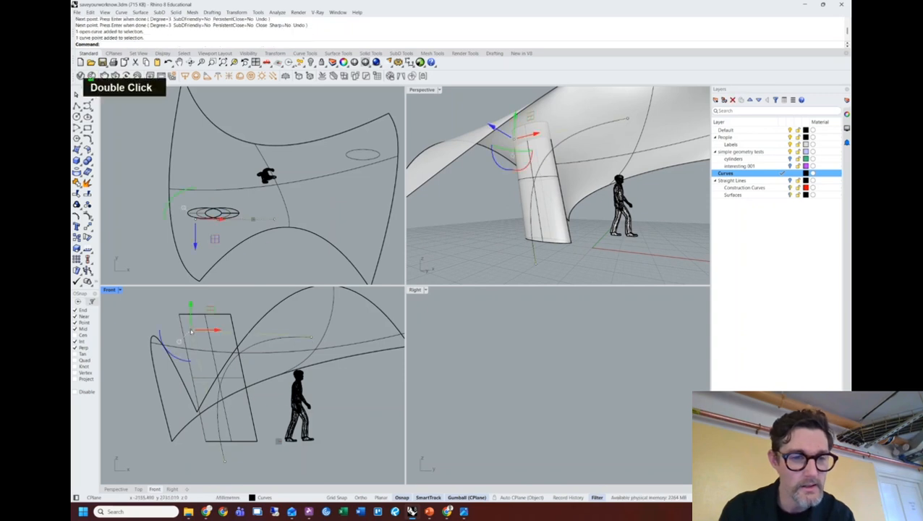
left_click_drag(191, 330, 194, 307)
left_click(311, 336)
mouse_move(267, 343)
left_mouse_down()
mouse_move(295, 337)
mouse_move(271, 332)
mouse_move(272, 320)
mouse_move(285, 322)
mouse_move(274, 331)
left_mouse_up()
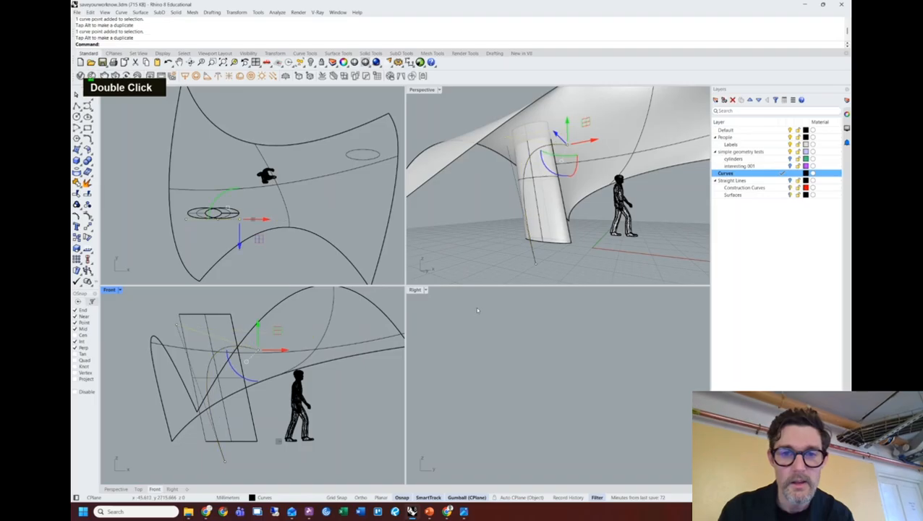
left_click(473, 252)
left_click(257, 350)
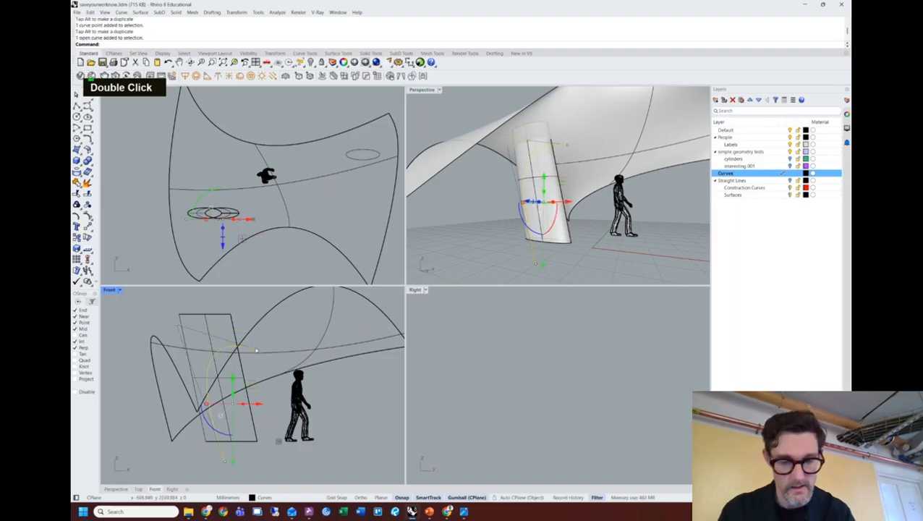
Trim the leaning column along the selected curve.
type("tr")
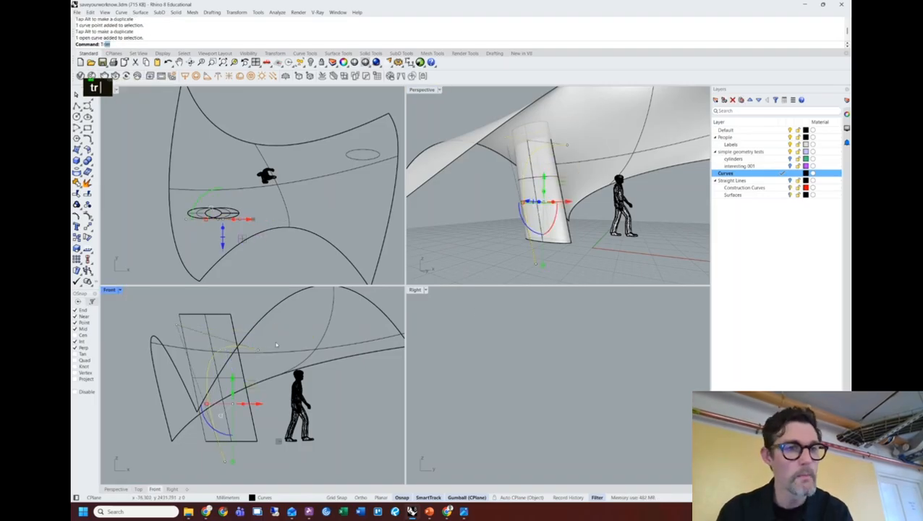
key("Return")
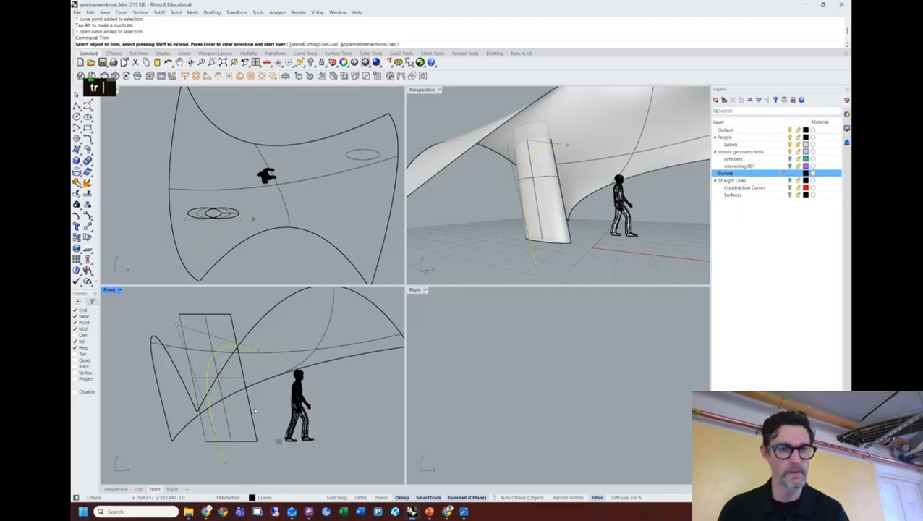
left_click(233, 430)
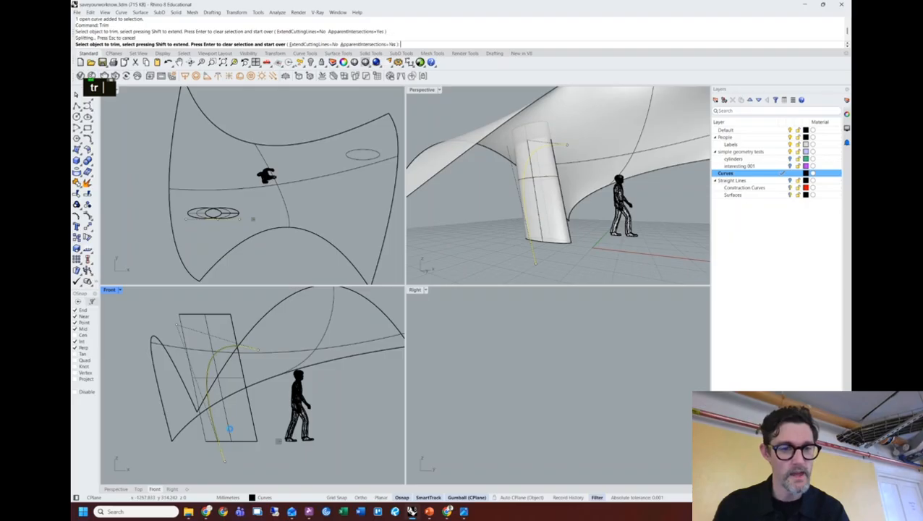
key("Return")
Maximize the Perspective viewport to view the trimmed column from below.
right_click_drag(438, 190, 445, 122)
left_click(446, 121)
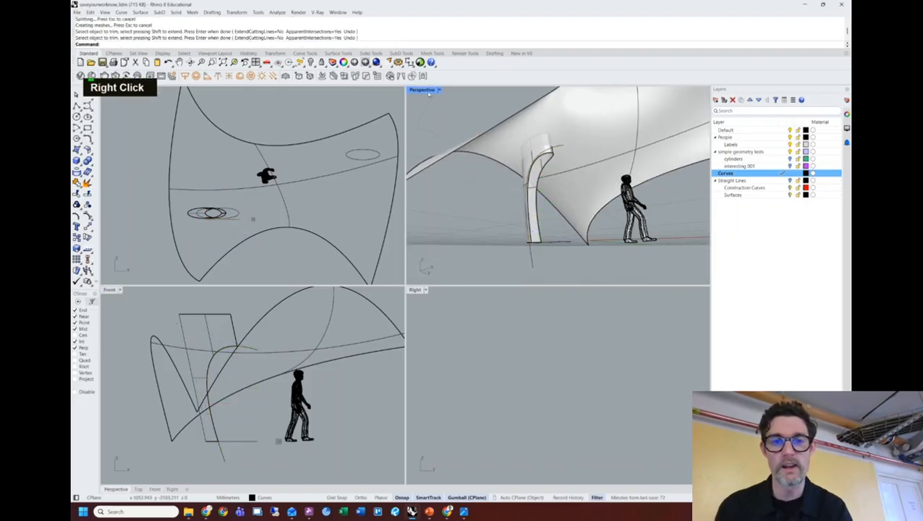
double_click(425, 90)
mouse_move(467, 244)
right_mouse_down("shift")
mouse_move(429, 227)
mouse_move(463, 236)
right_mouse_up("shift")
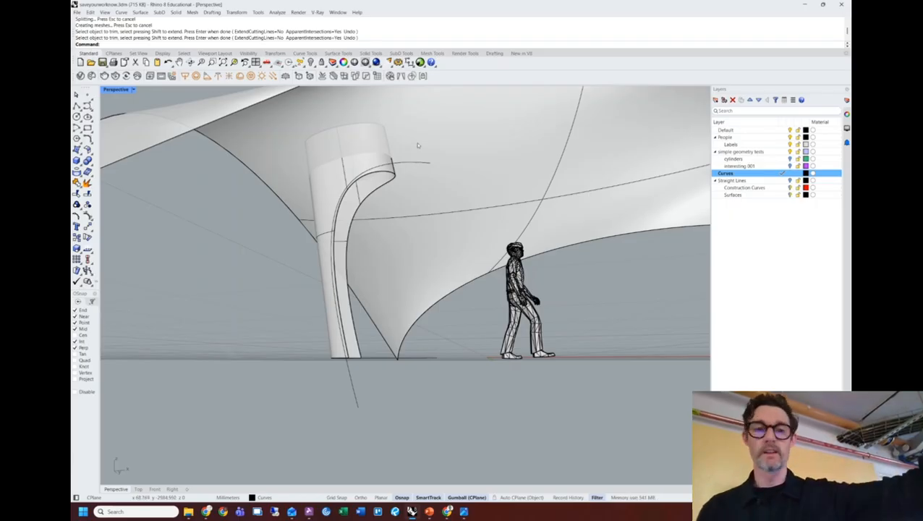
scroll(438, 154, "down", 2)
right_click_drag(439, 154, 402, 222)
scroll(559, 239, "down", 5)
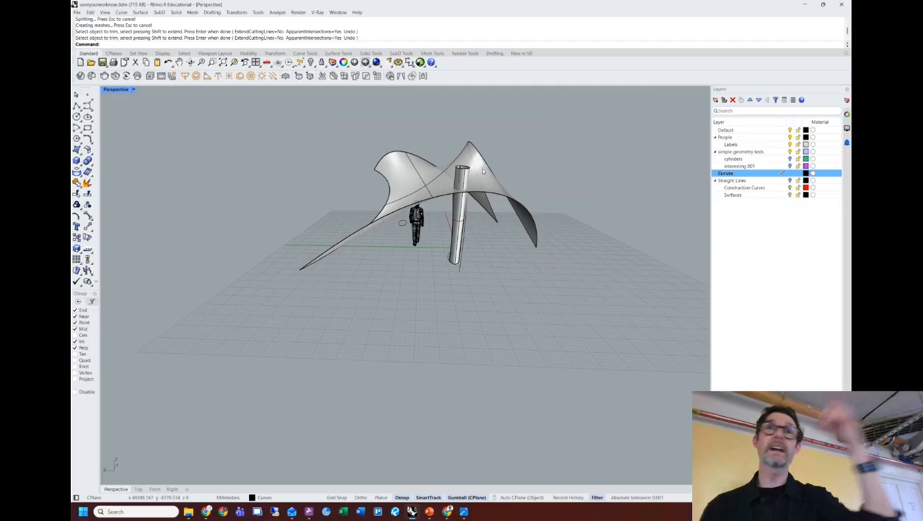
right_click_drag(483, 170, 435, 211)
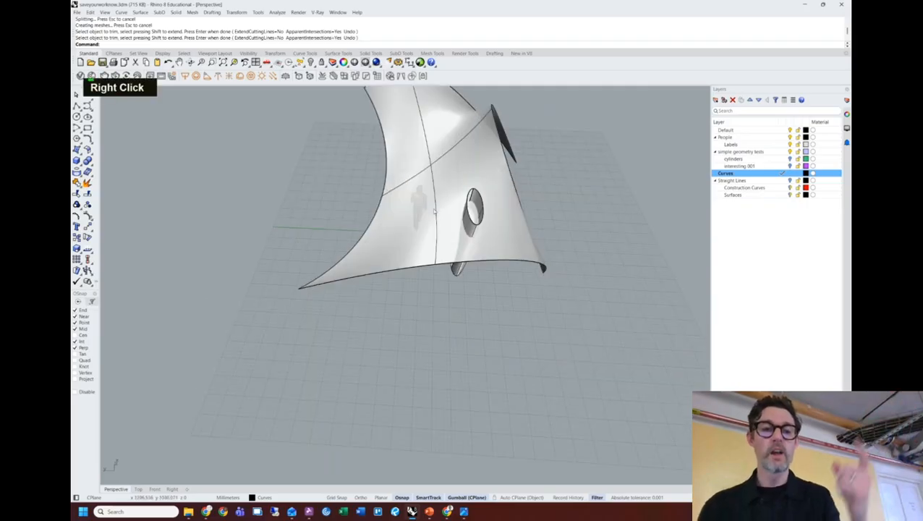
left_click(366, 233)
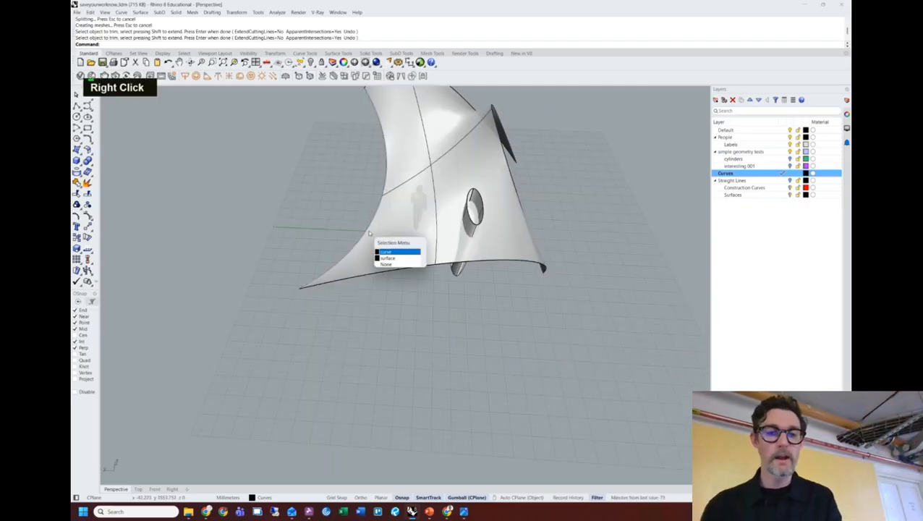
double_click(539, 185)
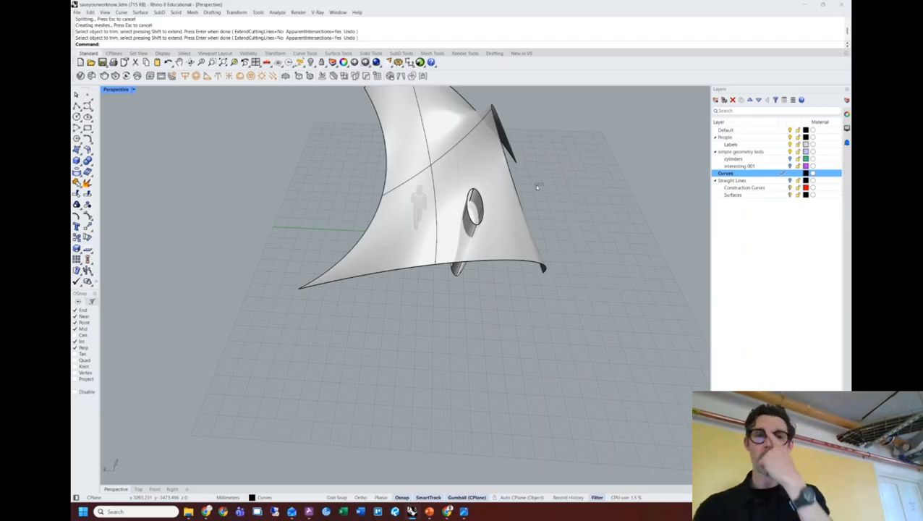
left_click_drag(543, 210, 573, 212)
key("Escape")
right_click_drag(574, 215, 405, 154)
scroll(473, 203, "up", 3)
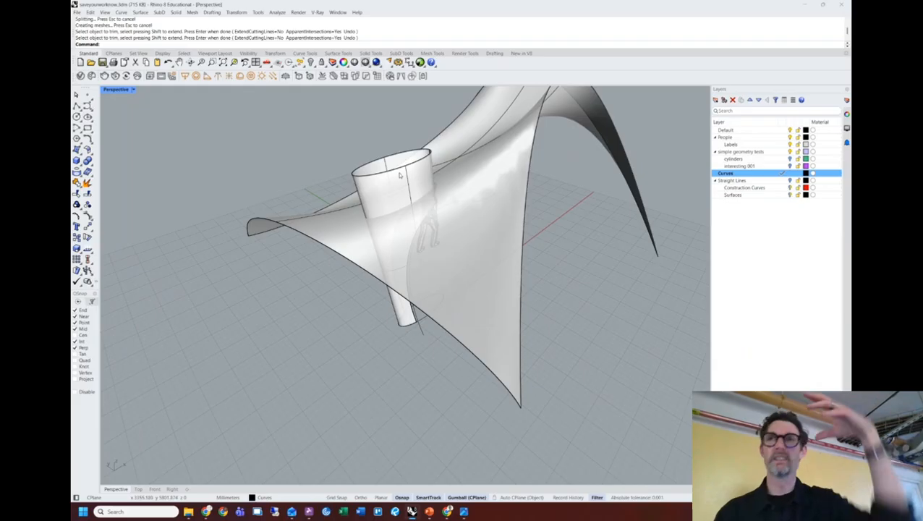
right_click_drag(392, 182, 416, 201)
Trim off the column part above the canopy, using the canopy surface as cutter.
type("t")
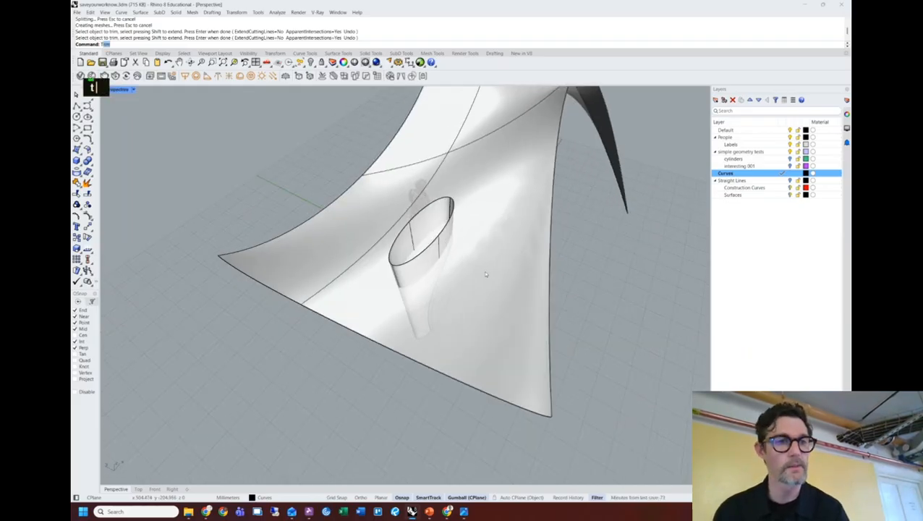
type("r")
key("Return")
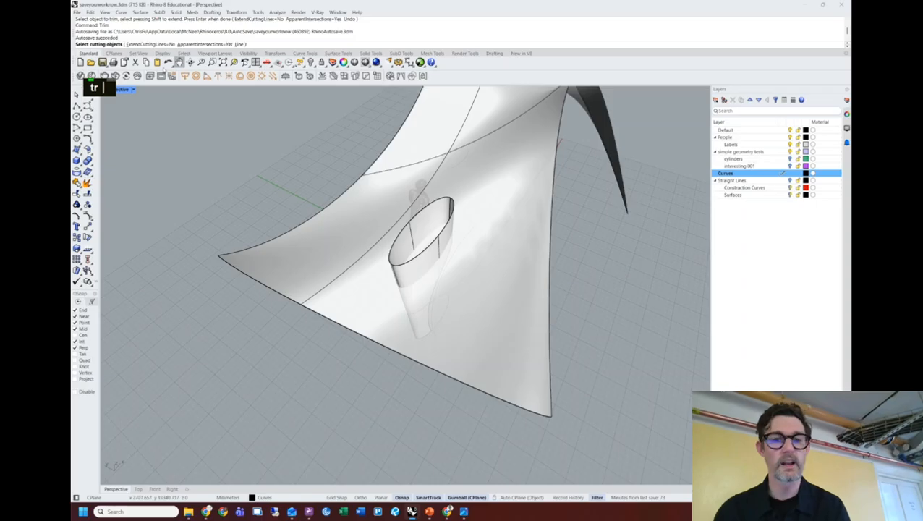
right_click_drag(537, 269, 461, 236)
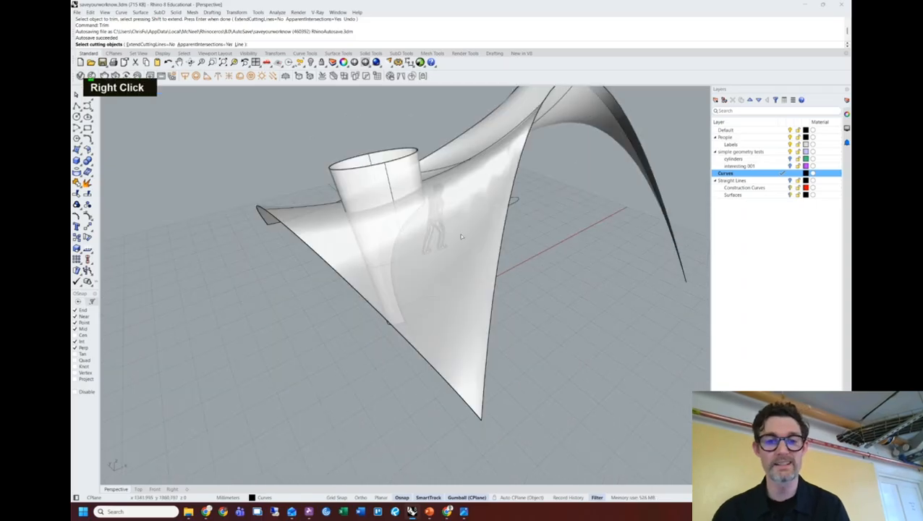
left_click(477, 250)
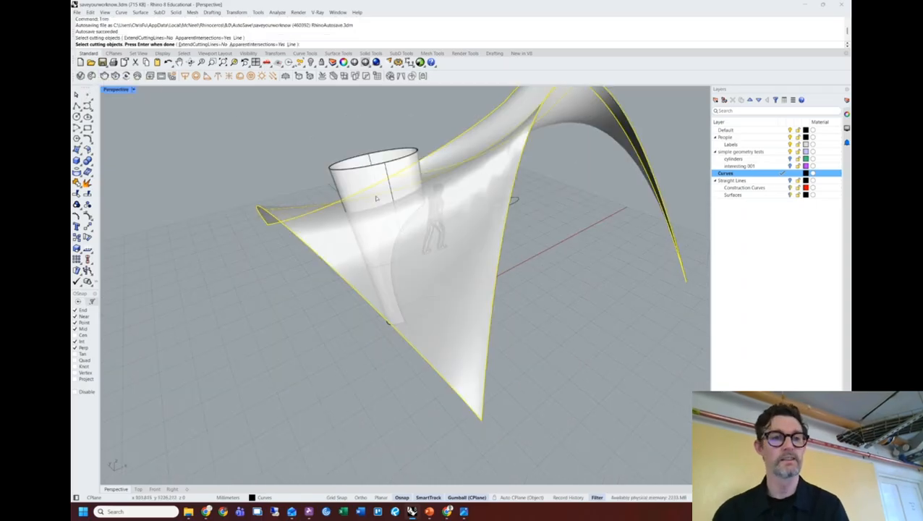
key("Return")
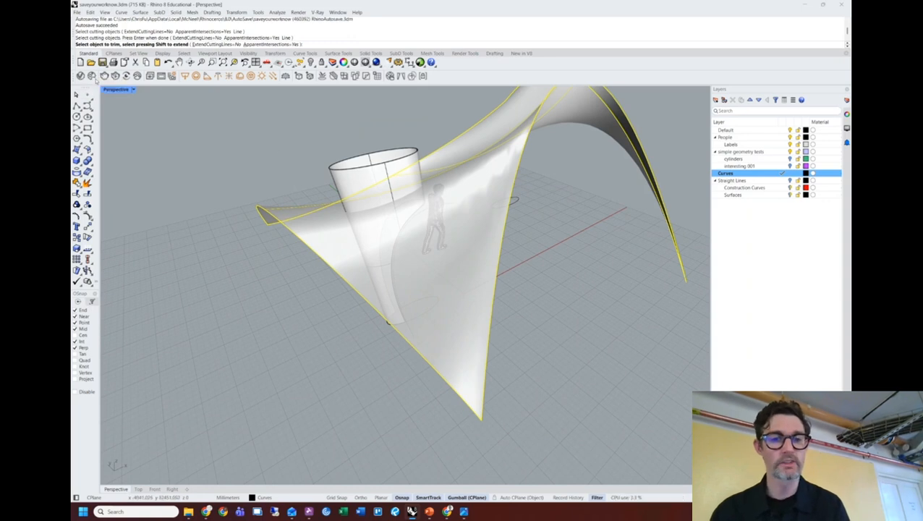
left_click(362, 180)
key("space")
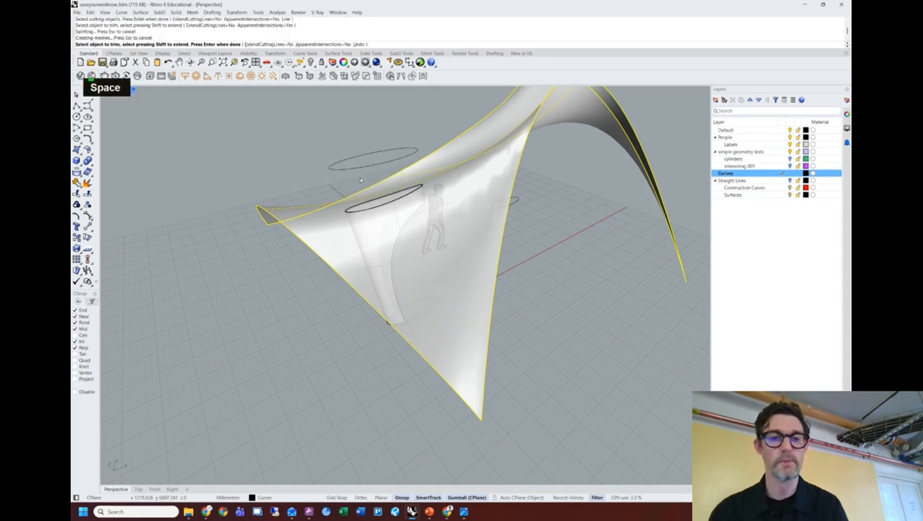
right_click_drag(361, 180, 309, 243)
scroll(372, 172, "up", 4)
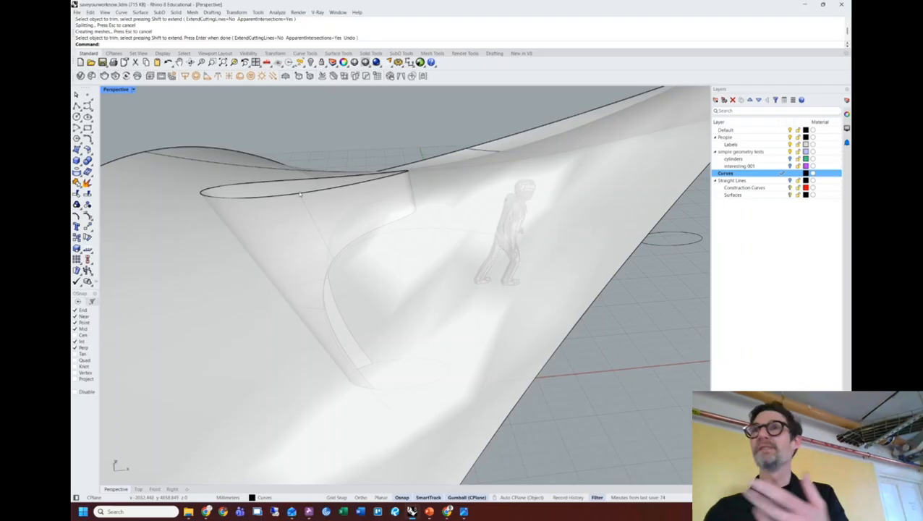
Drag one control point of the arch edge curve downward with the gumball.
right_click_drag(301, 226, 436, 178)
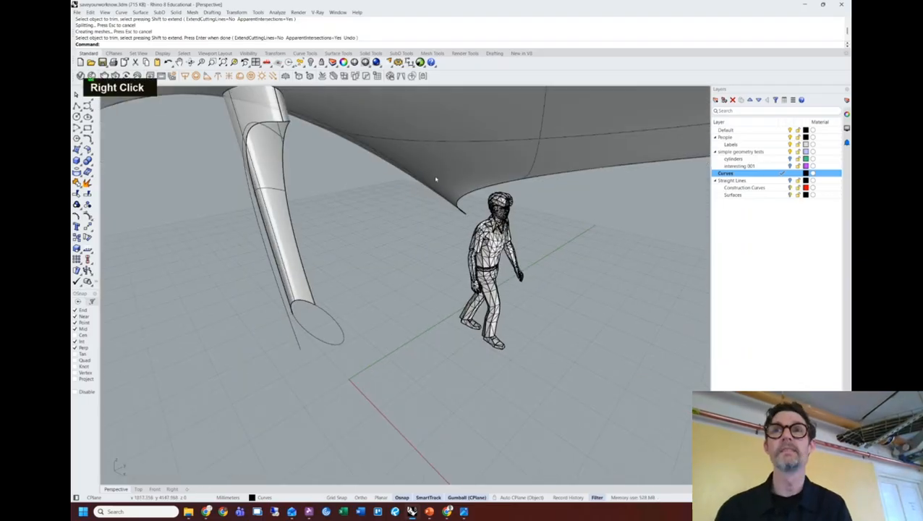
scroll(371, 179, "down", 3)
right_click_drag(370, 180, 390, 237, "shift")
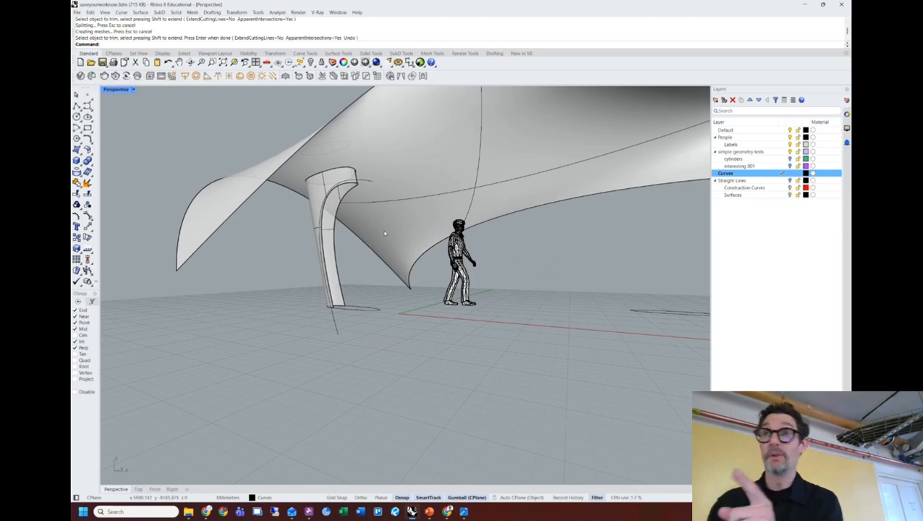
mouse_move(576, 209)
right_mouse_down()
mouse_move(480, 226)
mouse_move(573, 227)
right_mouse_up()
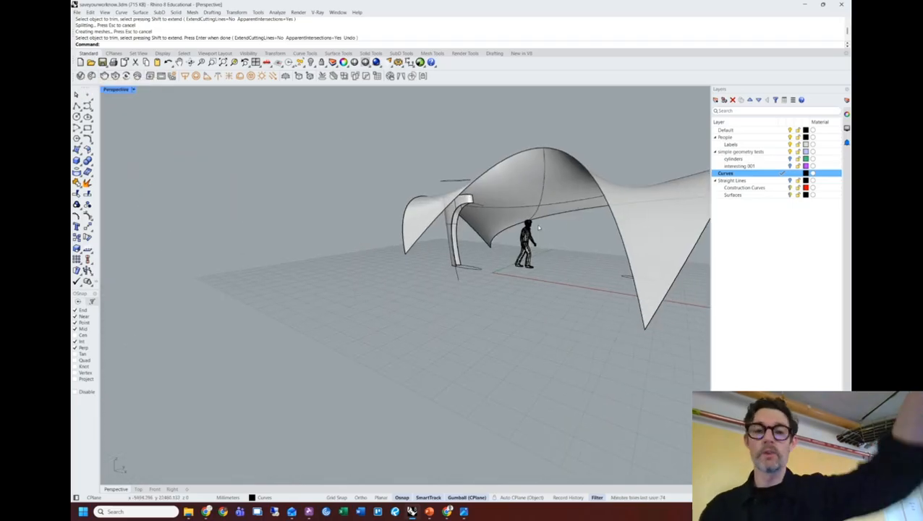
scroll(471, 214, "up", 4)
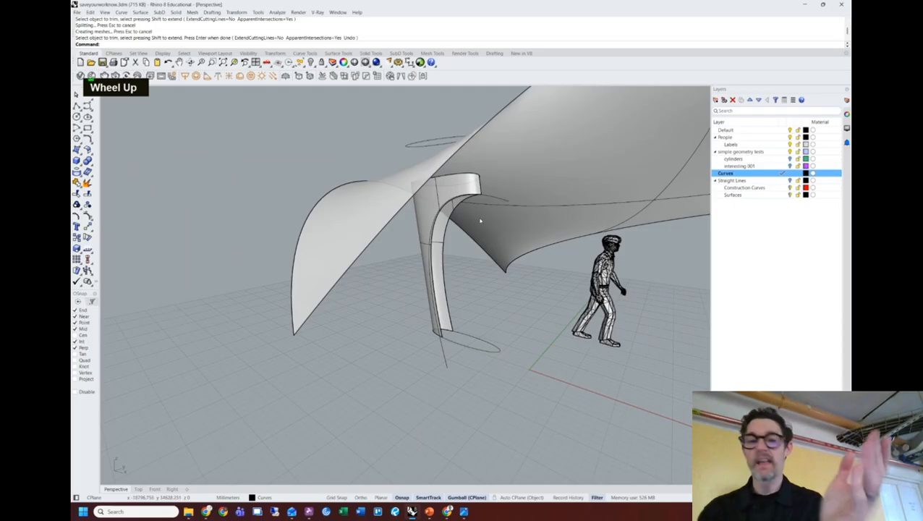
left_click(496, 201)
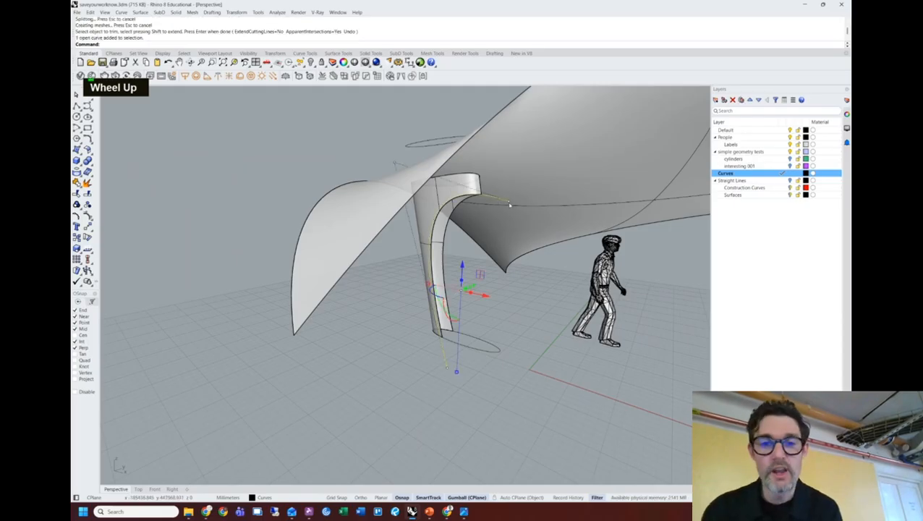
left_click(508, 202)
left_click_drag(509, 201, 526, 226)
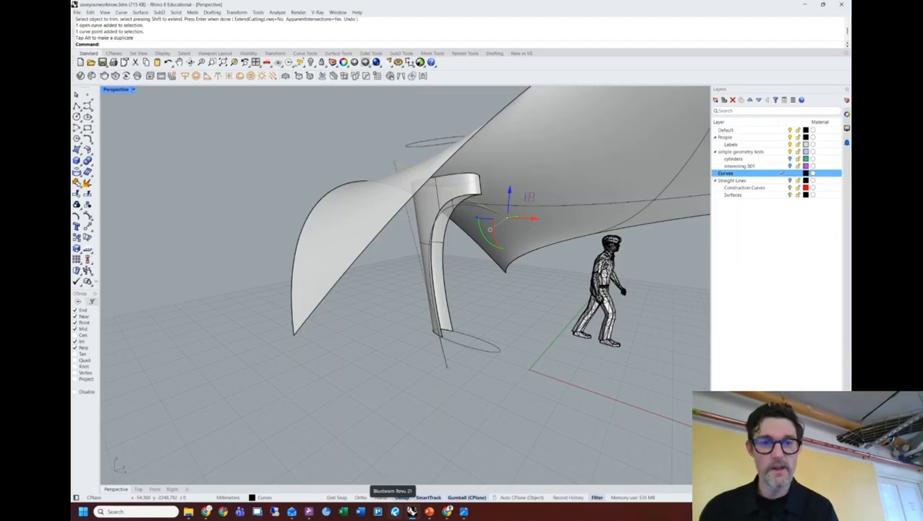
Undo the edge tweak and move three canopy curves off to the right.
key("ctrl+z")
key("Escape")
key("Escape")
key("Escape")
key("Escape")
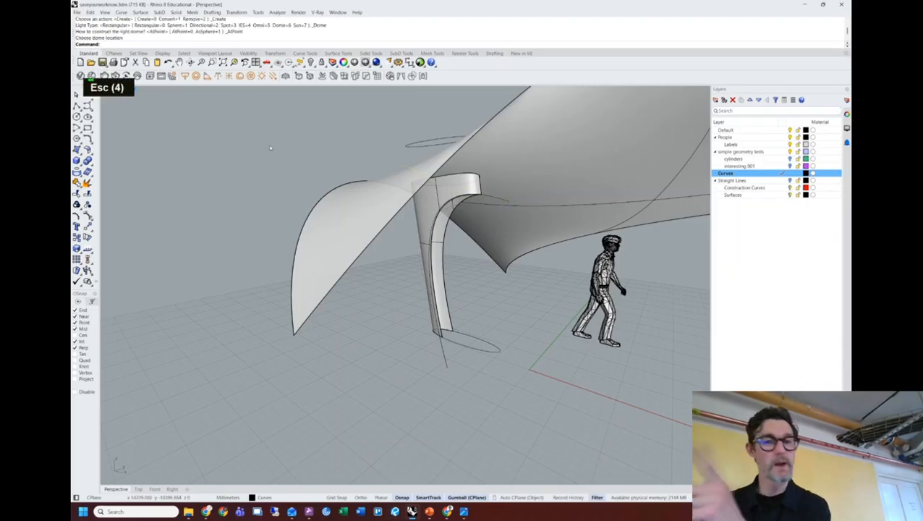
scroll(517, 270, "down", 6)
right_click_drag(517, 270, 323, 249, "shift")
left_click(267, 252)
key("space")
left_click(336, 279, "shift")
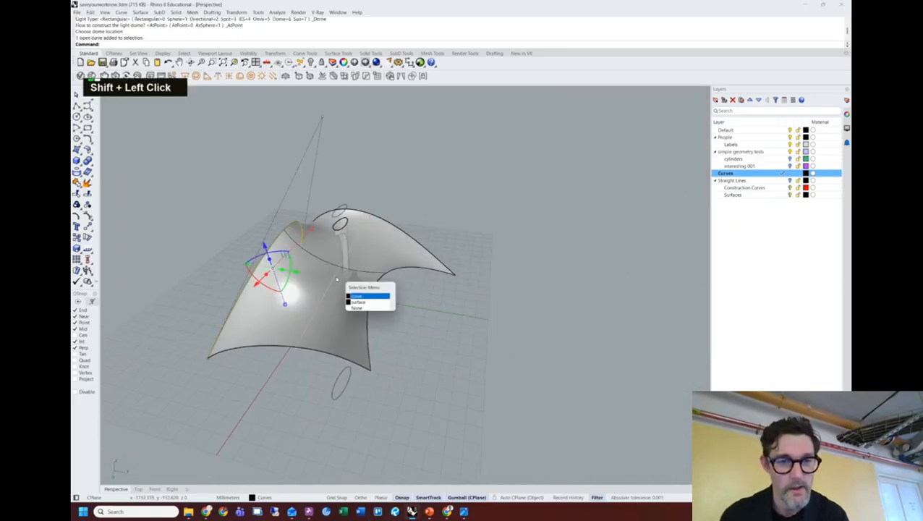
key("shift+space")
left_click(391, 276, "shift")
key("shift+space")
left_click_drag(369, 288, 641, 287)
right_click_drag(641, 287, 544, 277, "shift")
left_click_drag(544, 276, 547, 288)
key("Escape")
Alt-drag a copy of the person figure beside the separated curves.
double_click(230, 270)
left_click_drag(233, 269, 511, 310)
key("alt")
left_click(533, 222)
right_click_drag(534, 221, 546, 450, "shift")
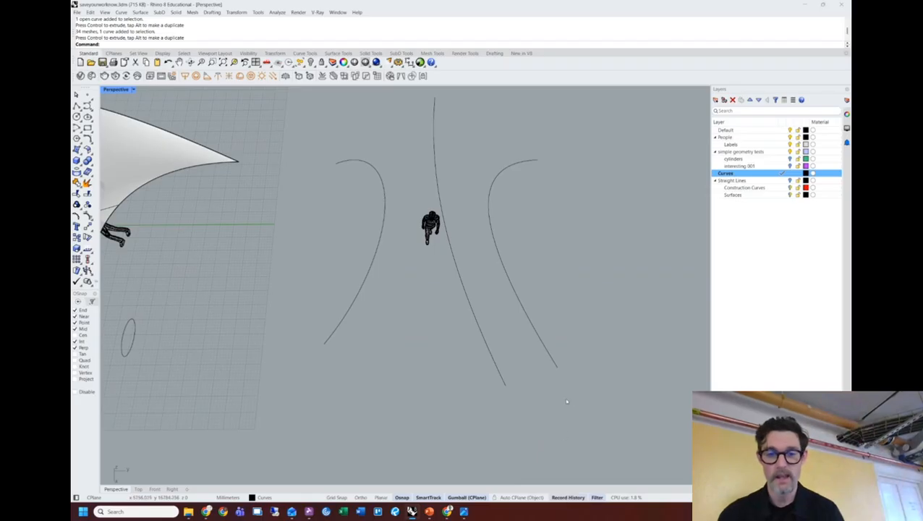
Loft the three copied curves with Normal style into a second canopy shell.
left_click_drag(595, 439, 332, 292)
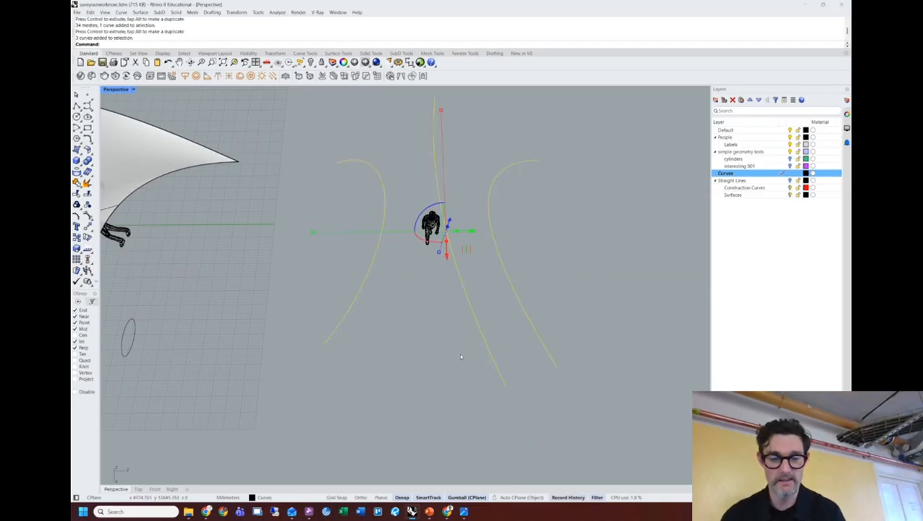
type("loft")
key("Return")
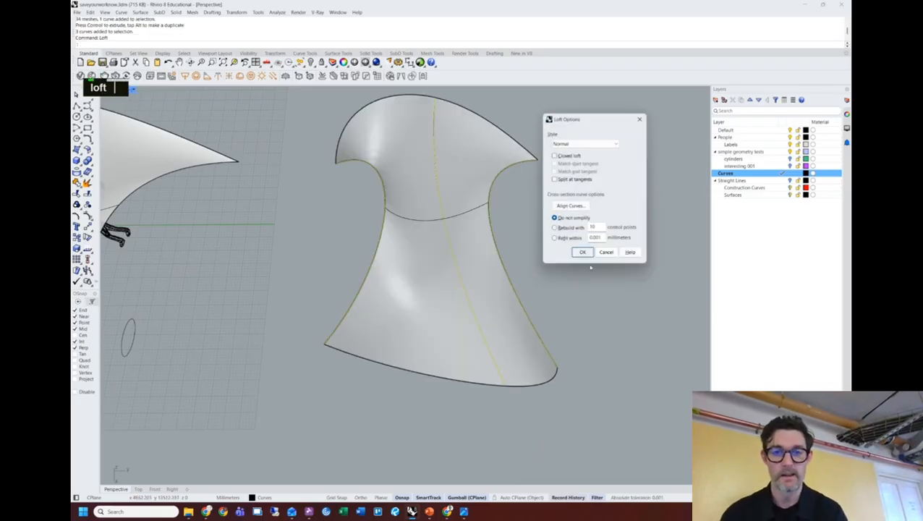
left_click(582, 252)
left_click(573, 290)
right_click_drag(573, 291, 473, 307)
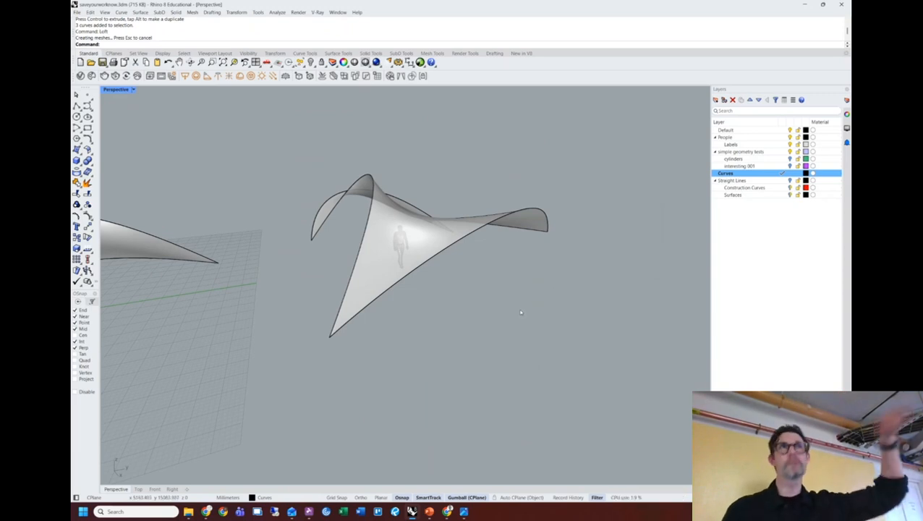
Select the shell's three edge curves, choosing the curves over the overlapping surface.
right_click_drag(519, 282, 624, 287)
left_click(466, 254)
key("space")
left_click(498, 274)
left_click(457, 250)
key("space")
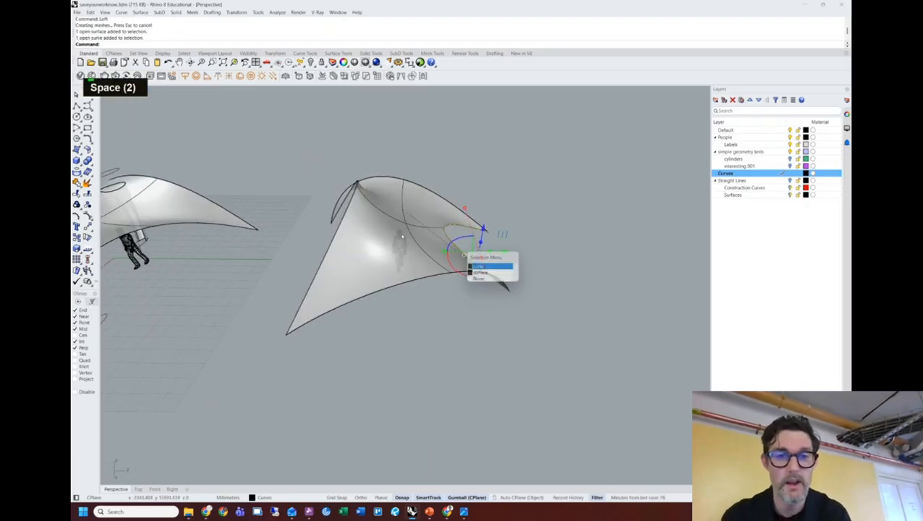
left_click(406, 228, "shift")
key("shift+space")
left_click(337, 227, "shift")
key("shift+space")
Create a red sublayer named 'Construction Curve' under the Curves layer.
left_click(733, 173)
right_click(733, 173)
left_click(773, 238)
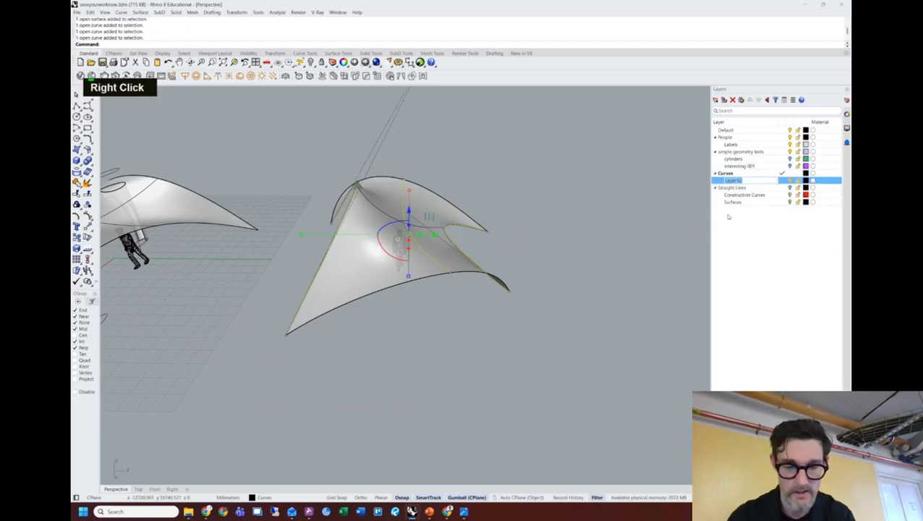
type("Construc")
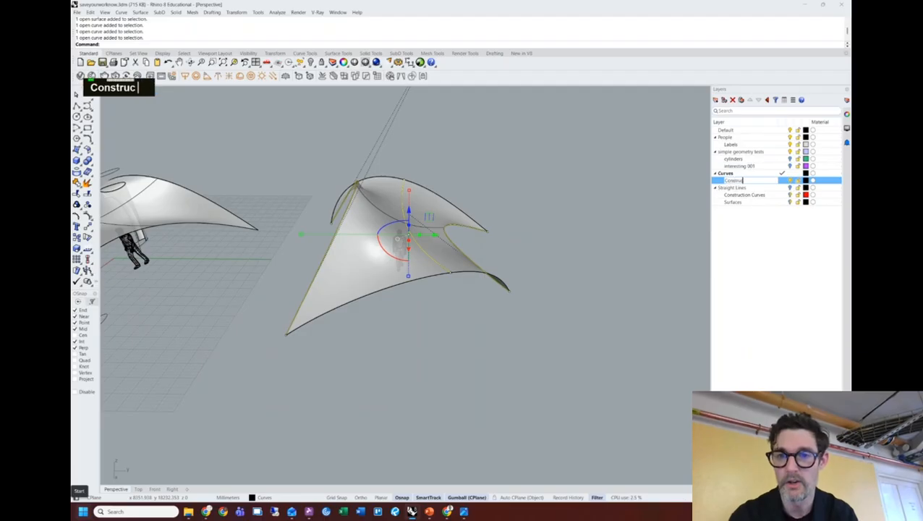
type("tion Curve")
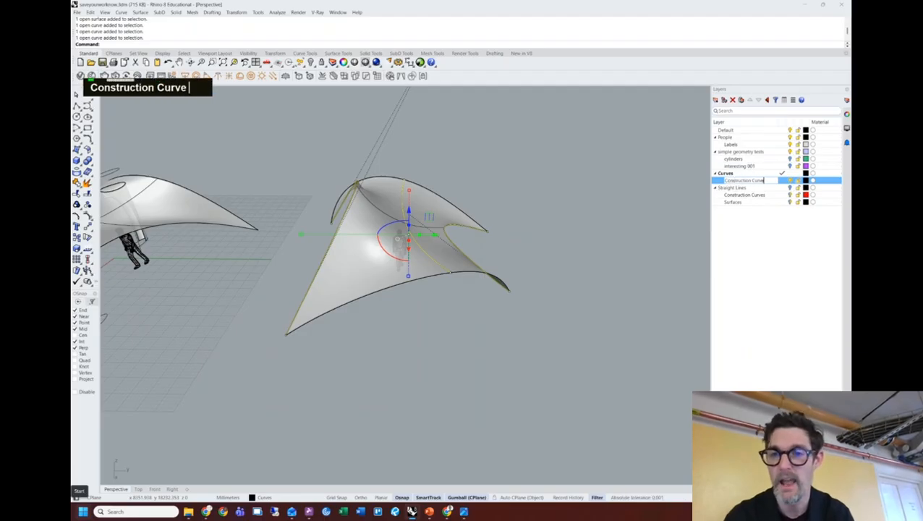
key("Return")
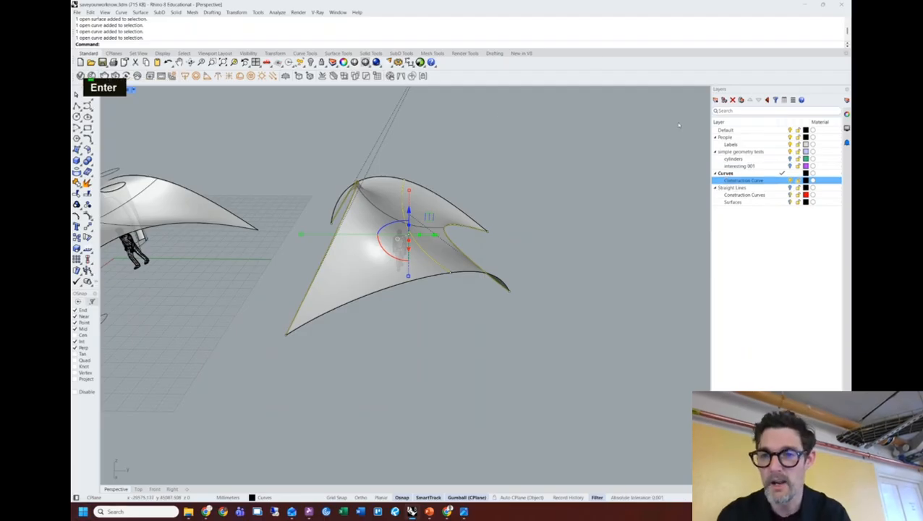
left_click(806, 180)
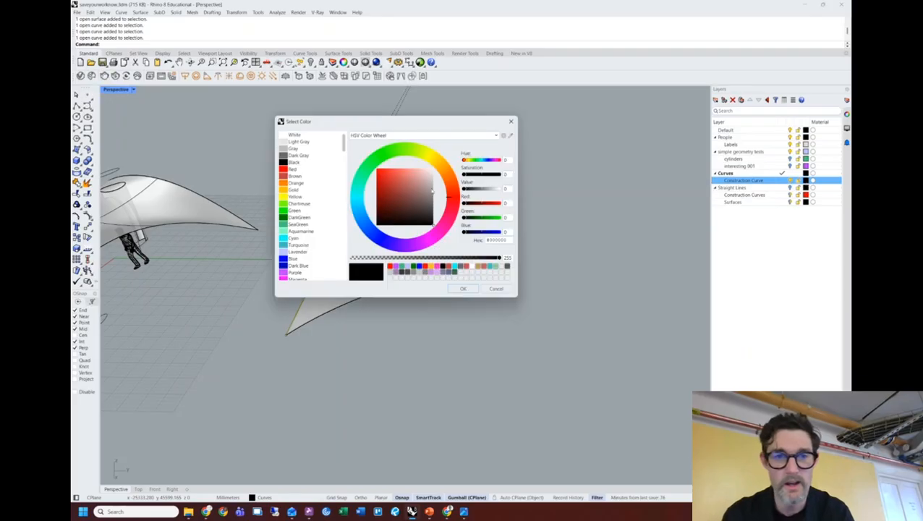
double_click(292, 169)
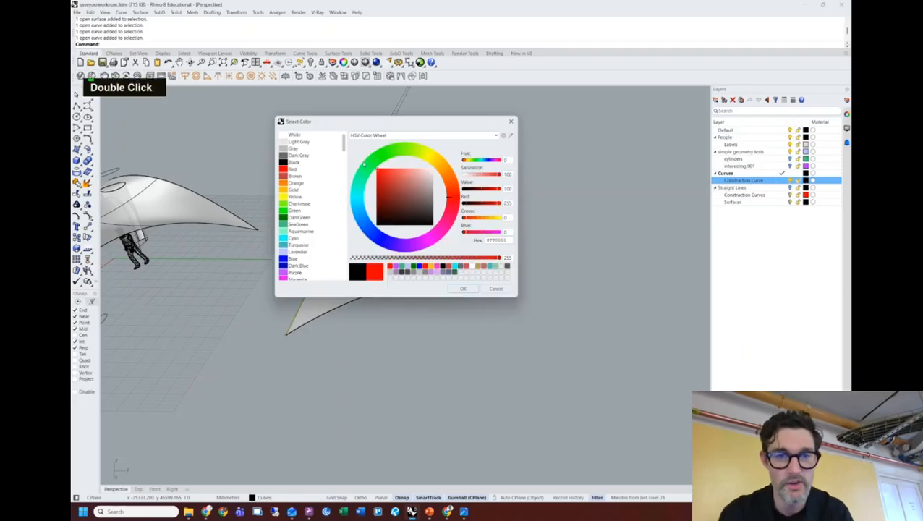
left_click(464, 289)
Move the selected edge curves onto the Construction Curve layer.
right_click(785, 184)
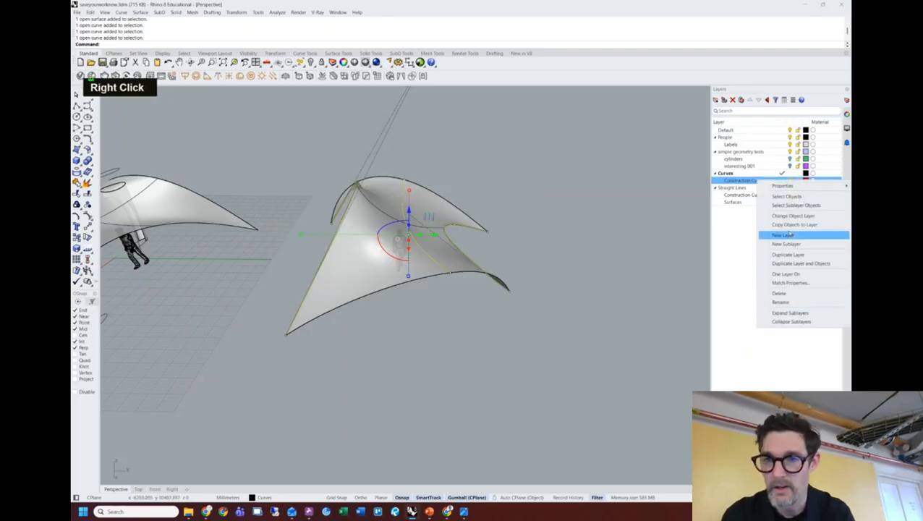
left_click(793, 215)
right_click_drag(574, 241, 500, 265, "shift")
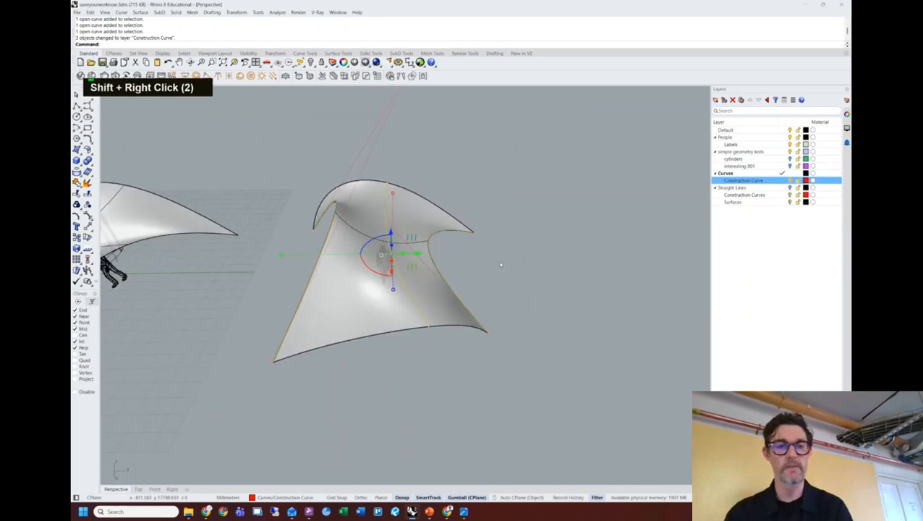
Lower a construction curve point and pull the shell's right corner and edge left and down.
left_click(430, 329)
right_click_drag(430, 329, 480, 312)
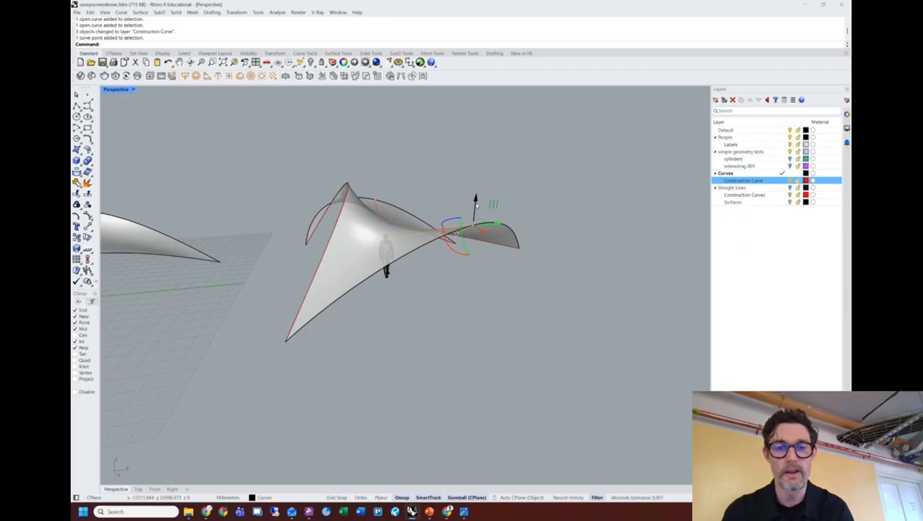
left_click_drag(475, 206, 478, 231)
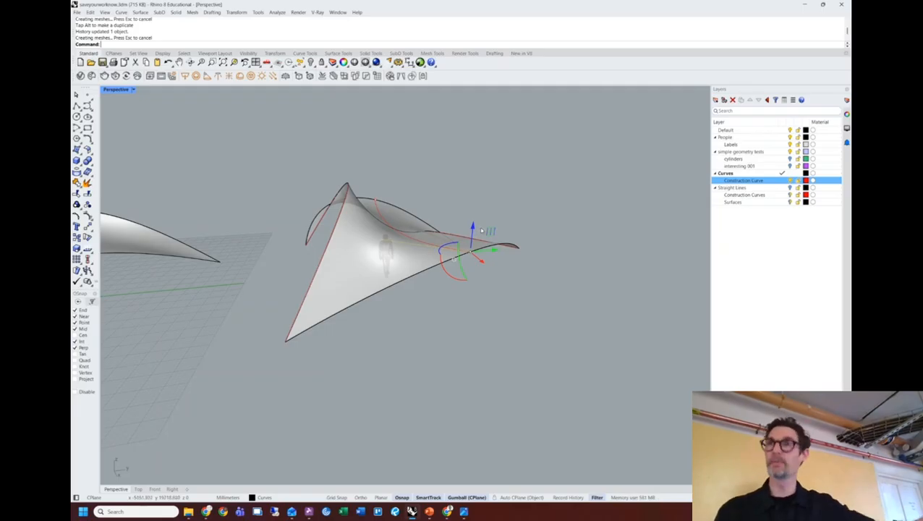
right_click_drag(473, 228, 593, 286)
left_click_drag(599, 287, 518, 283)
mouse_move(500, 255)
right_mouse_down()
mouse_move(528, 291)
mouse_move(502, 254)
right_mouse_up()
left_click_drag(507, 267, 505, 293)
right_click_drag(504, 295, 443, 303)
right_click_drag(491, 280, 475, 290)
left_click_drag(490, 284, 546, 305)
Shift the shell's middle curve to the right and check the loft from side and below.
right_click_drag(547, 306, 517, 253)
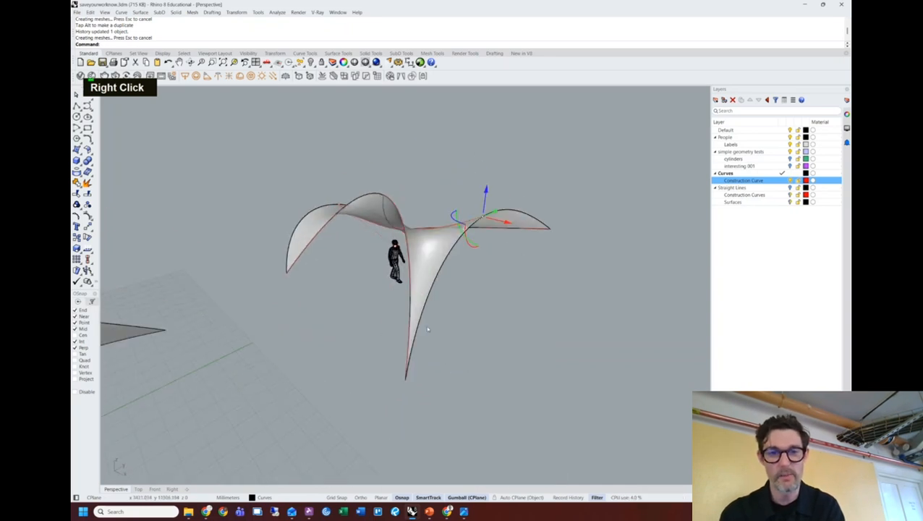
right_click_drag(442, 332, 498, 402)
left_click_drag(545, 266, 567, 276)
right_click_drag(567, 276, 615, 285)
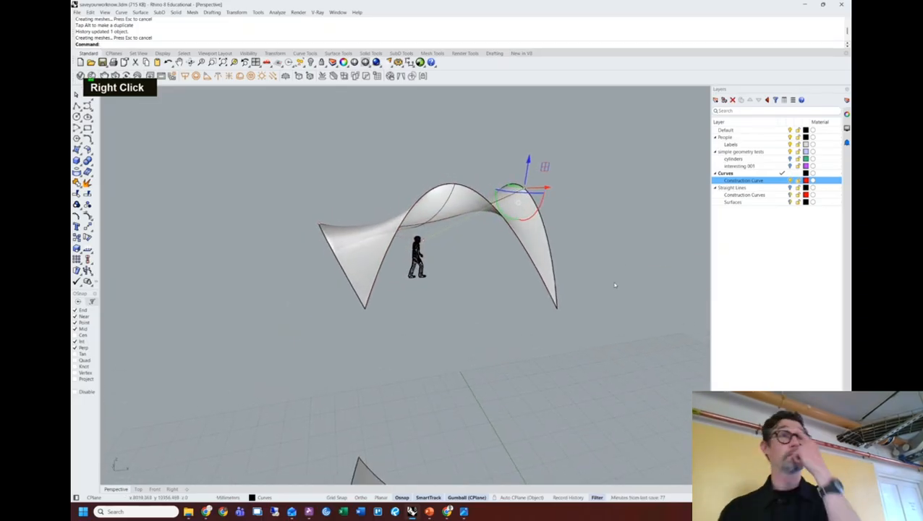
right_click_drag(623, 233, 589, 248)
right_click_drag(591, 283, 461, 314, "shift")
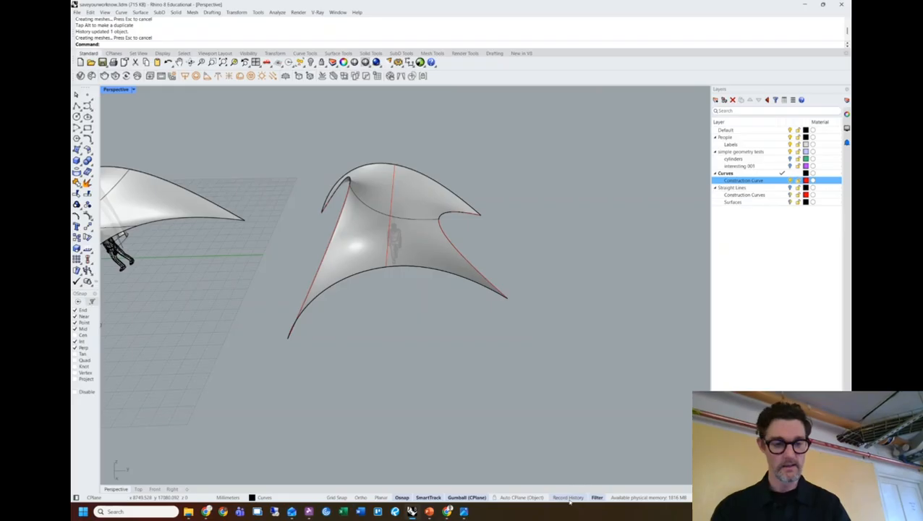
key("ctrl+1")
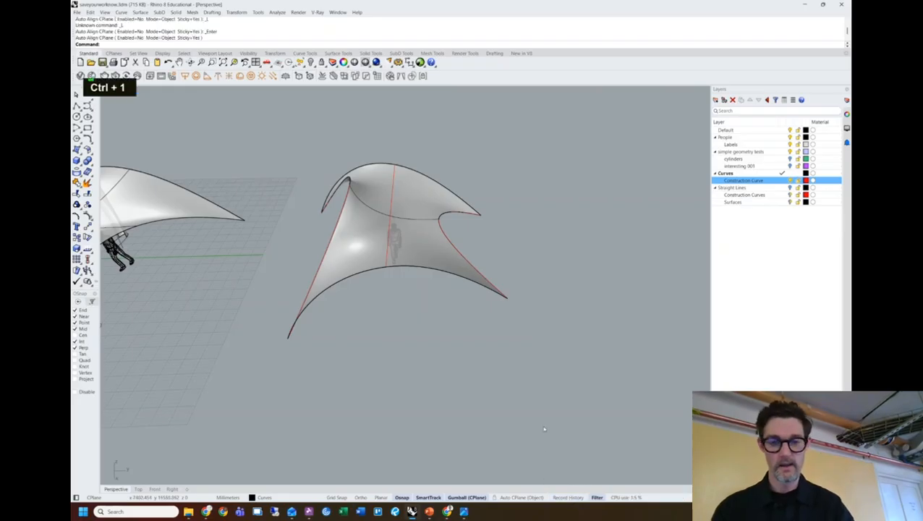
key("ctrl+1")
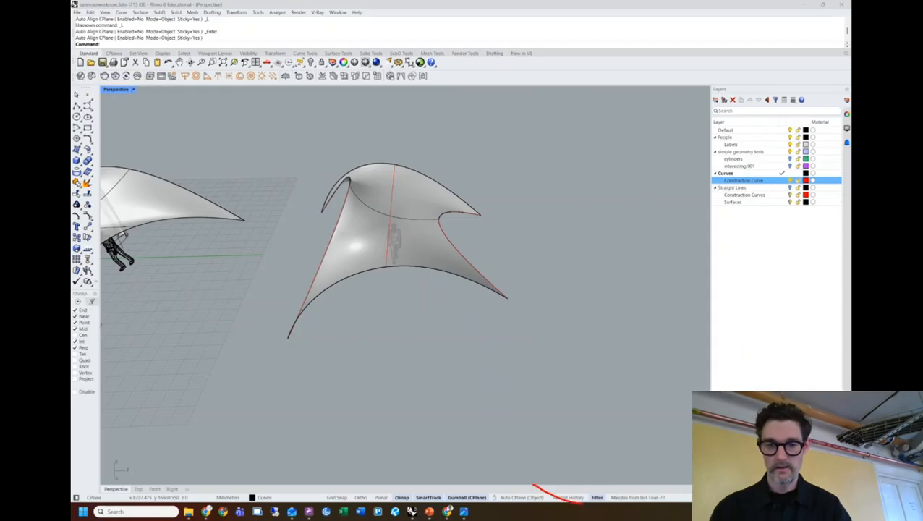
key("ctrl+z")
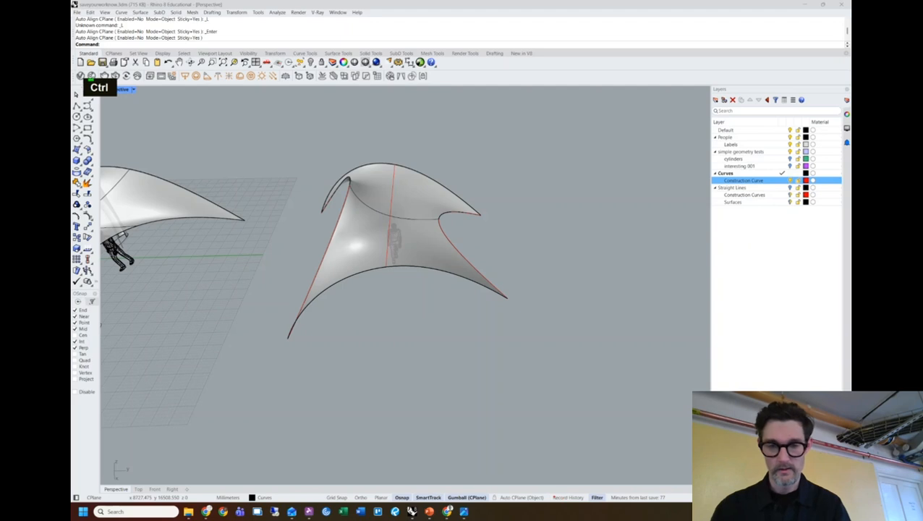
key("ctrl")
left_click_drag(547, 489, 589, 504, "ctrl")
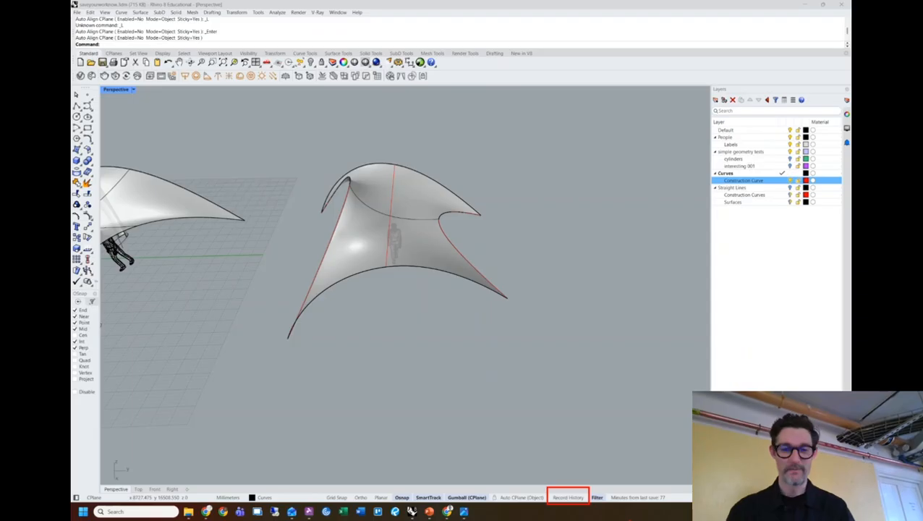
key("Escape")
key("Escape")
key("Escape")
key("Escape")
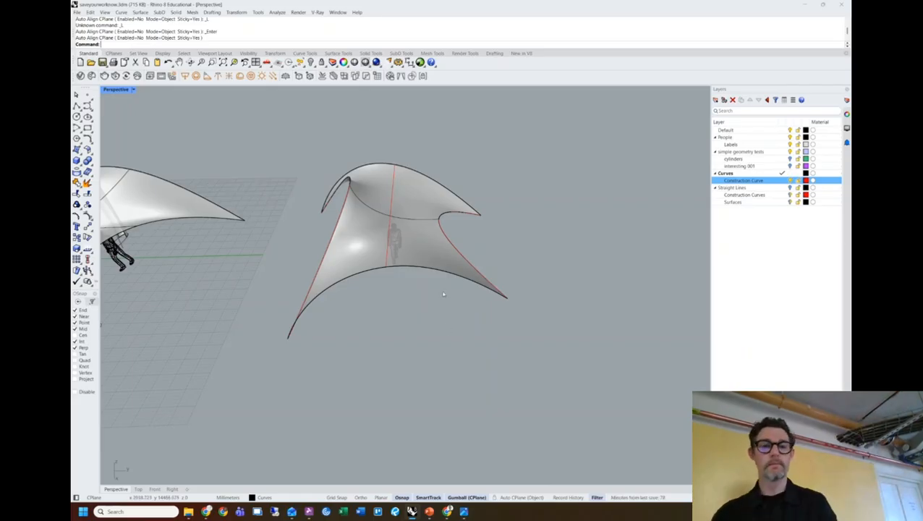
left_click(436, 254)
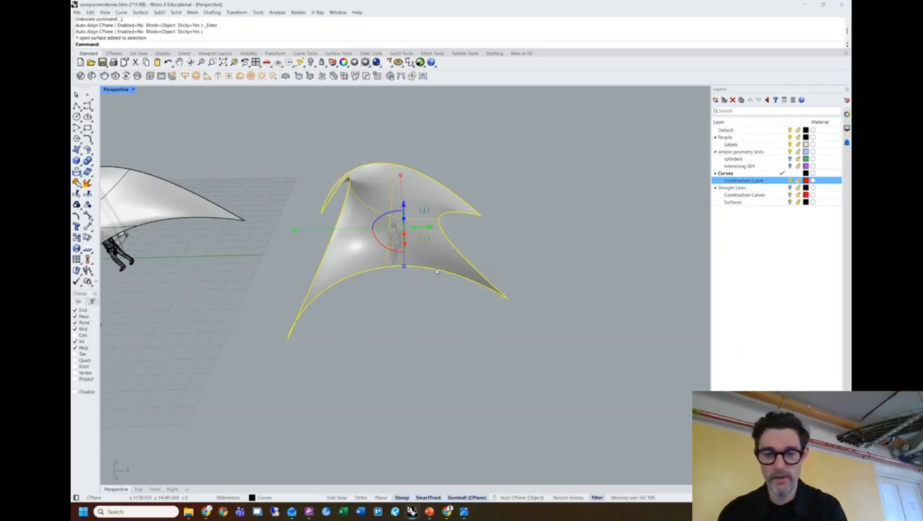
key("End")
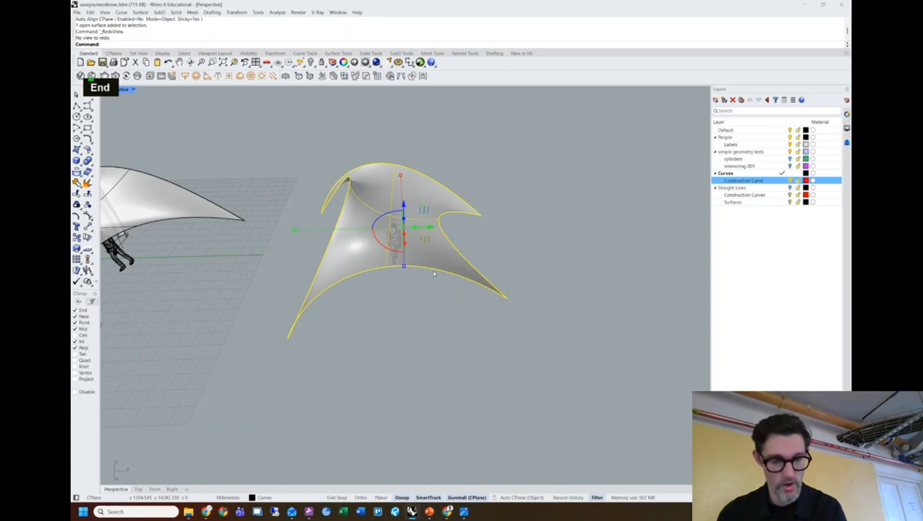
key("F10")
right_click_drag(424, 320, 387, 311)
scroll(493, 268, "down", 2)
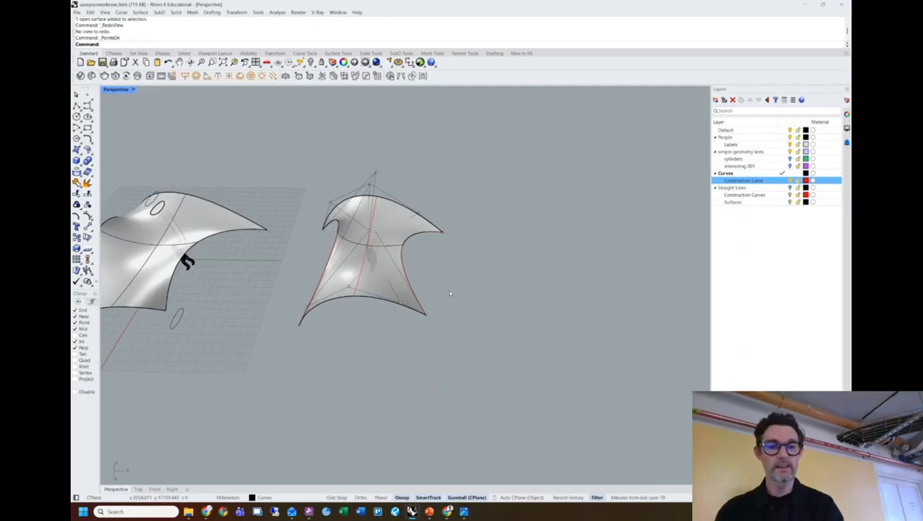
key("Escape")
key("Escape")
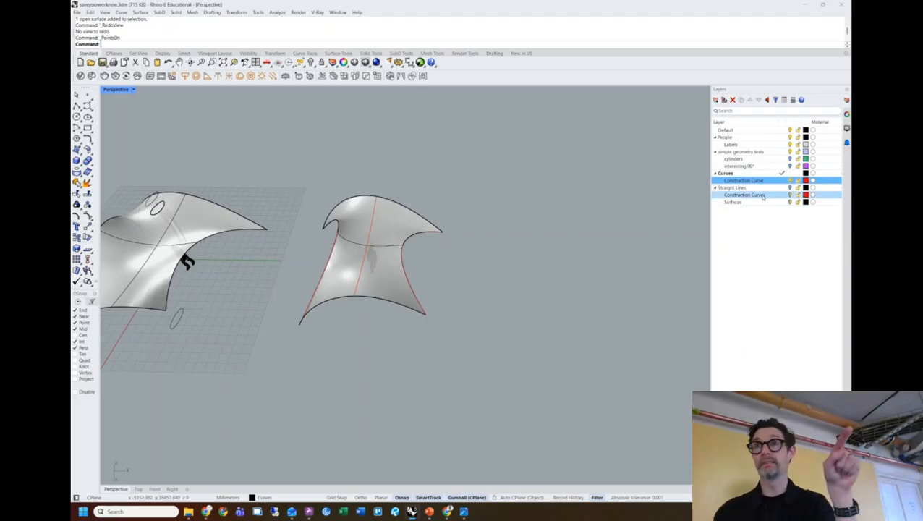
right_click_drag(493, 283, 475, 273)
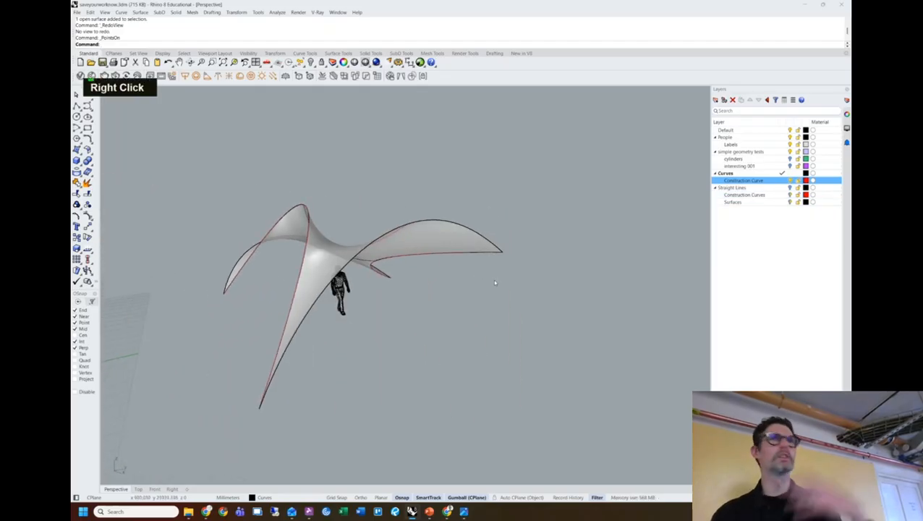
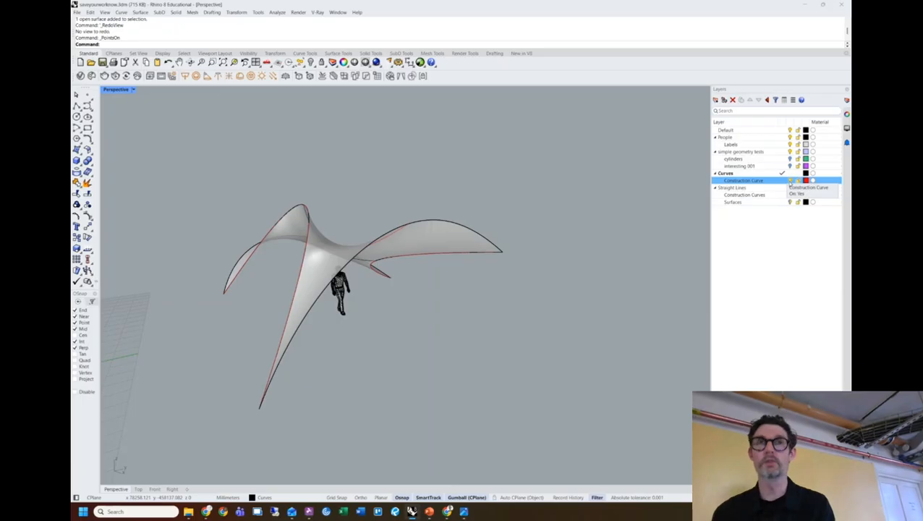
Drag the canopy surface up and right with the gumball, triggering a history-break warning.
left_click(790, 180)
mouse_move(398, 294)
right_mouse_down()
mouse_move(424, 293)
mouse_move(404, 284)
right_mouse_up()
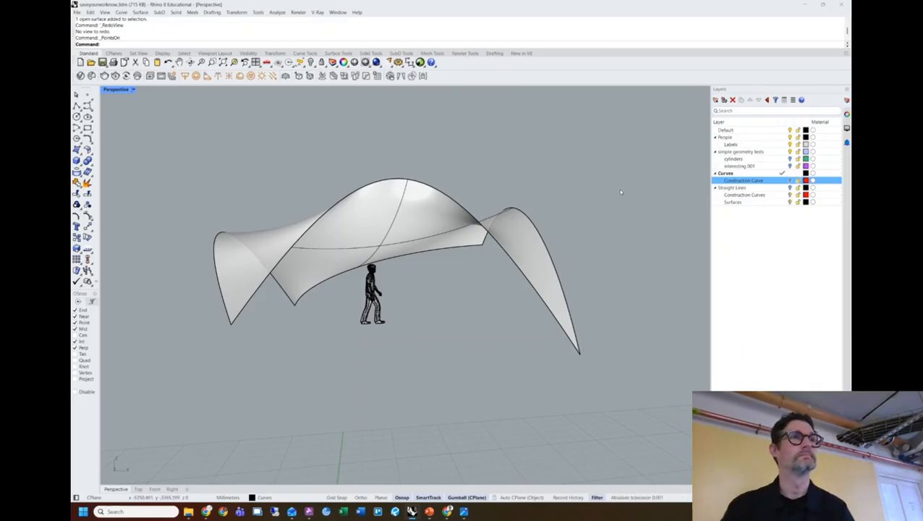
right_click_drag(619, 192, 523, 208)
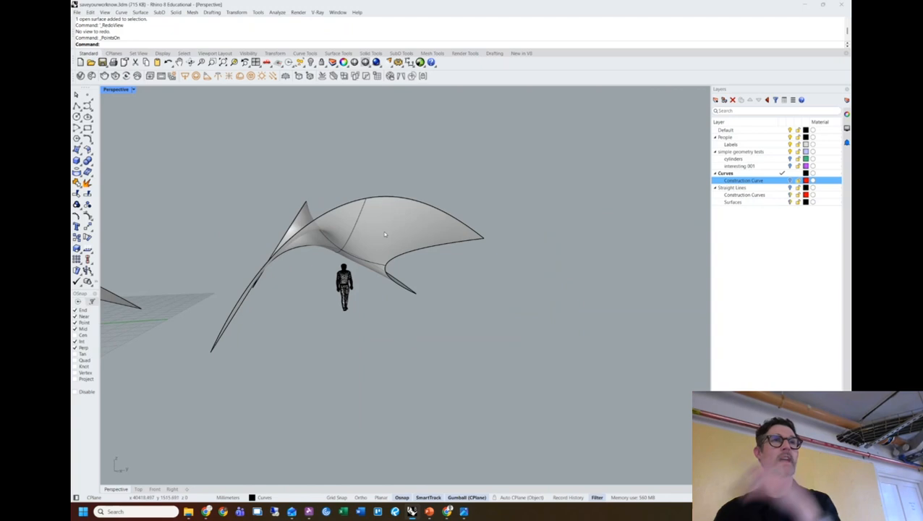
left_click(791, 180)
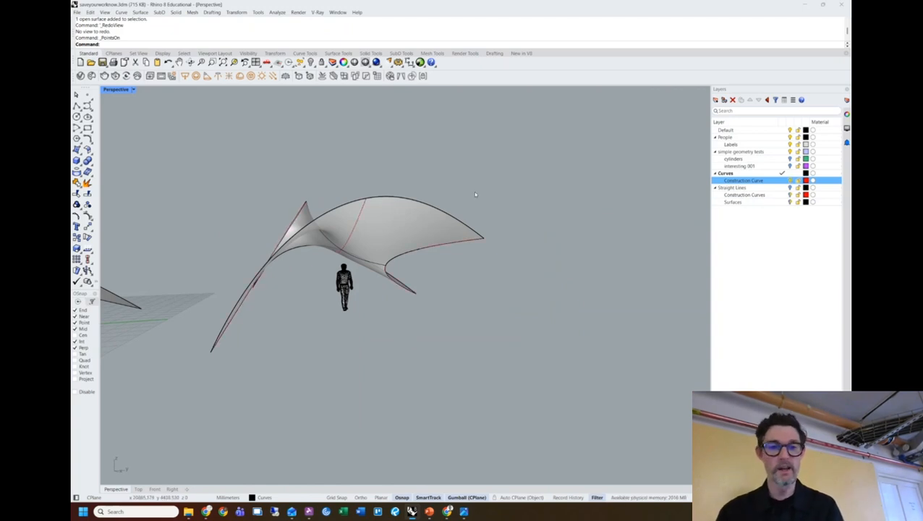
double_click(436, 208)
left_click_drag(436, 209, 556, 201)
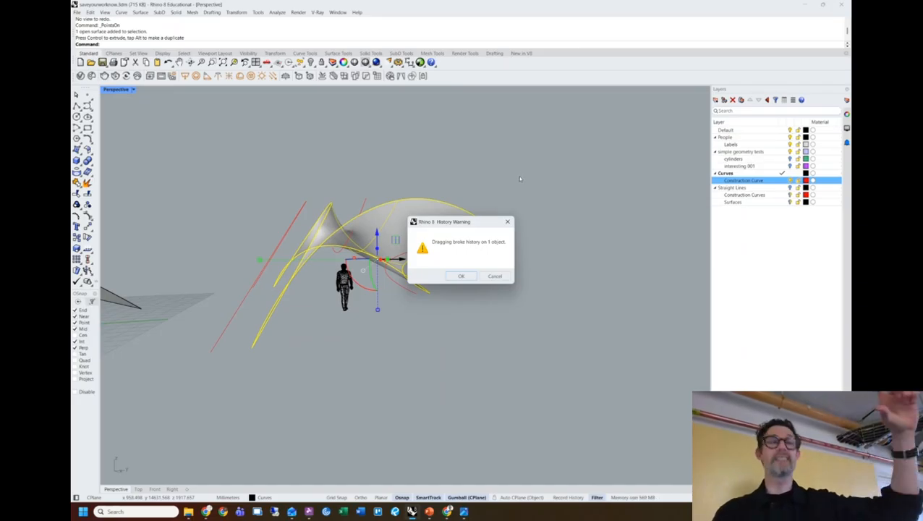
Cancel the history warning to restore the canopy, then bring up the Record History options.
left_click(511, 221)
left_click(483, 182)
right_click_drag(486, 204, 435, 244, "shift")
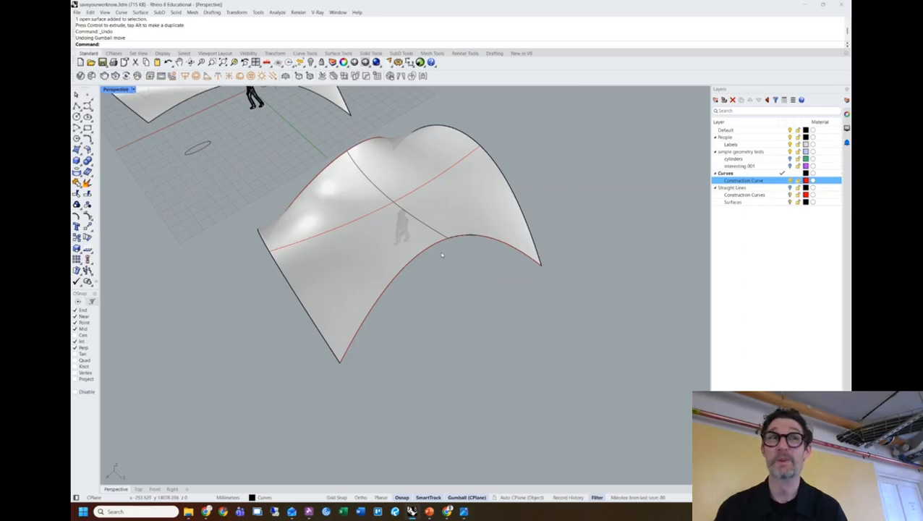
right_click_drag(444, 240, 496, 207)
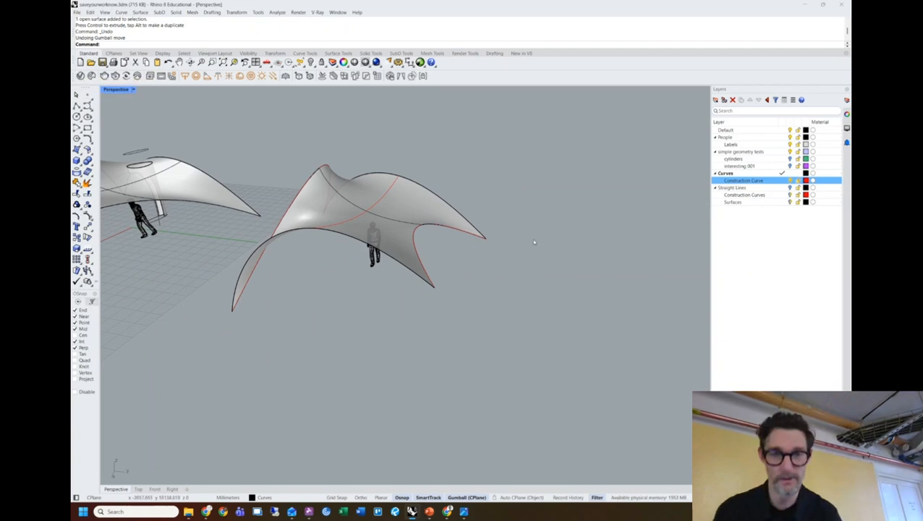
right_click_drag(524, 299, 532, 318)
right_click(568, 497)
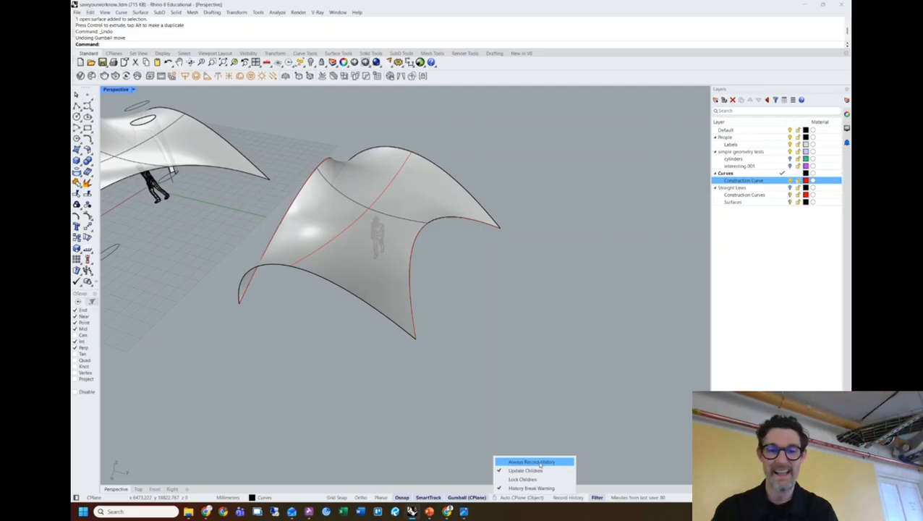
Set history to Always Record and orbit to view both canopy surfaces.
left_click(534, 462)
right_click_drag(509, 304, 375, 313)
right_click_drag(442, 215, 488, 226)
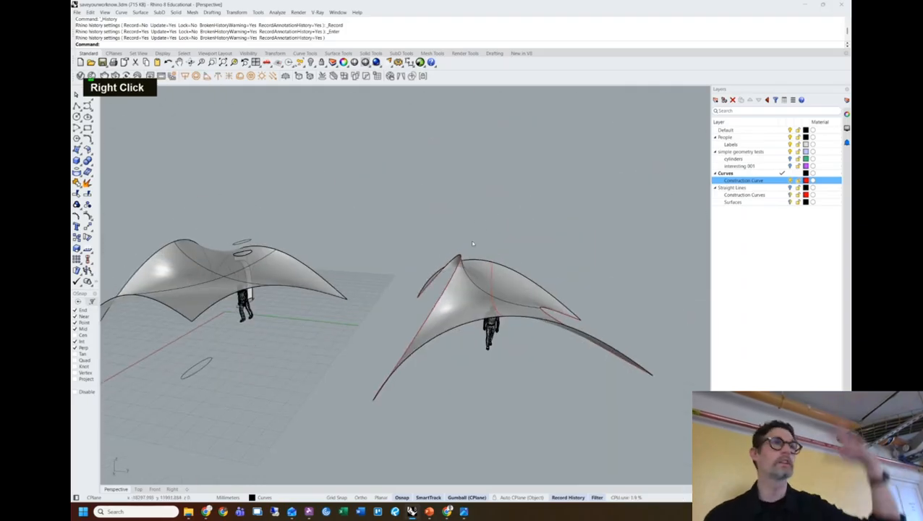
right_click_drag(490, 262, 478, 318)
right_click_drag(477, 318, 513, 311, "shift")
right_click_drag(525, 254, 519, 301)
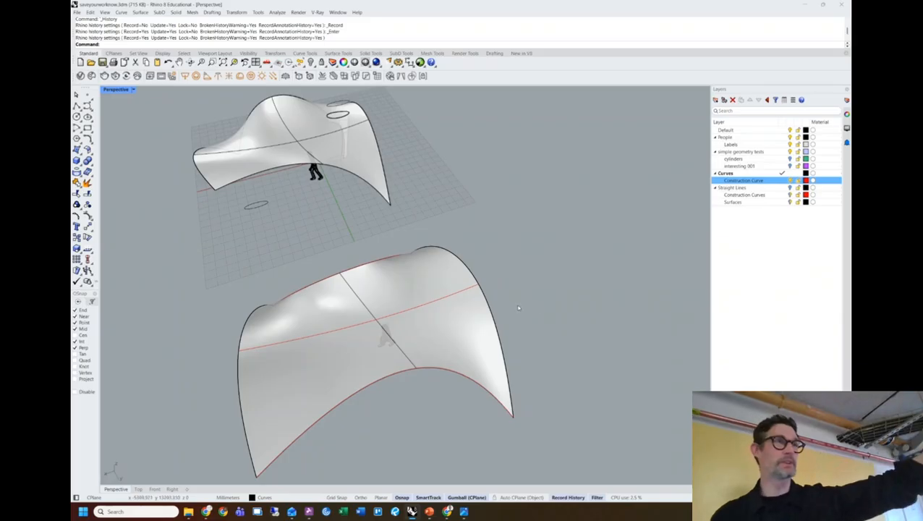
right_click_drag(444, 331, 441, 228)
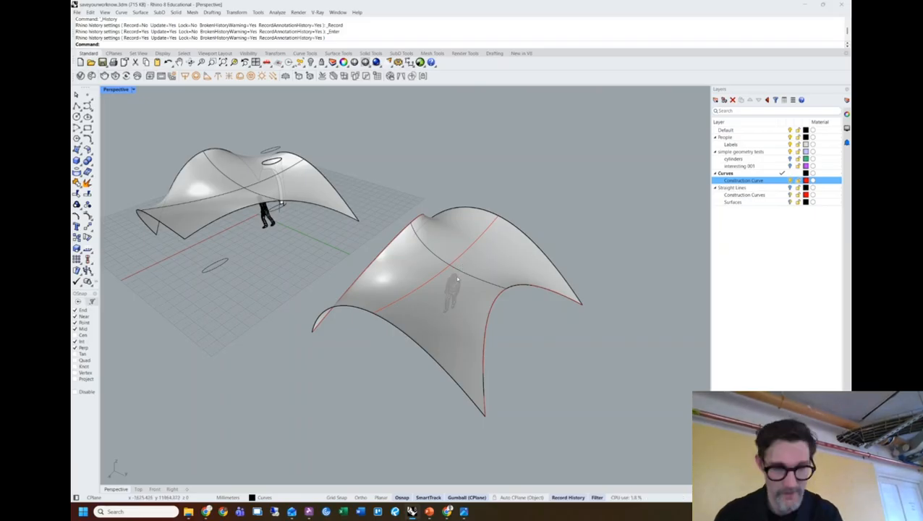
Pan up and left to make room and start a rectangle beside the shells.
right_click_drag(461, 262, 463, 294, "shift")
right_click_drag(568, 394, 398, 293, "shift")
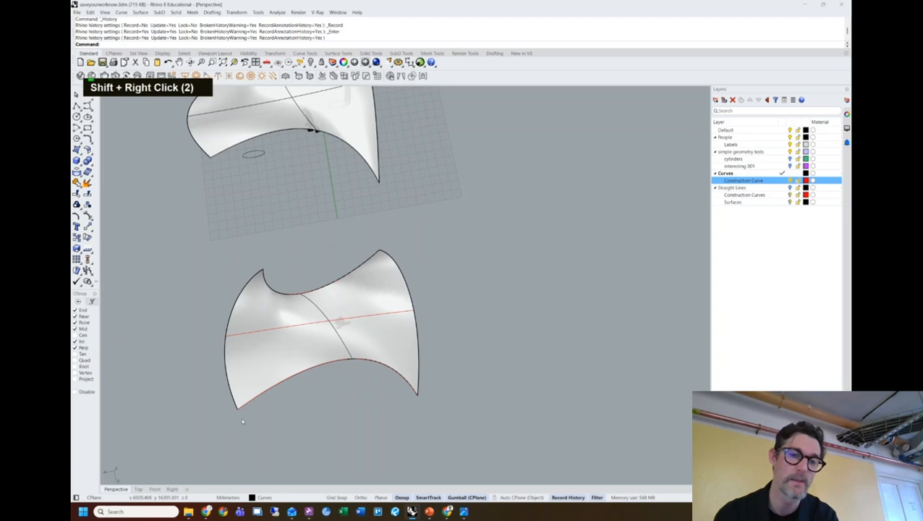
left_click(88, 127)
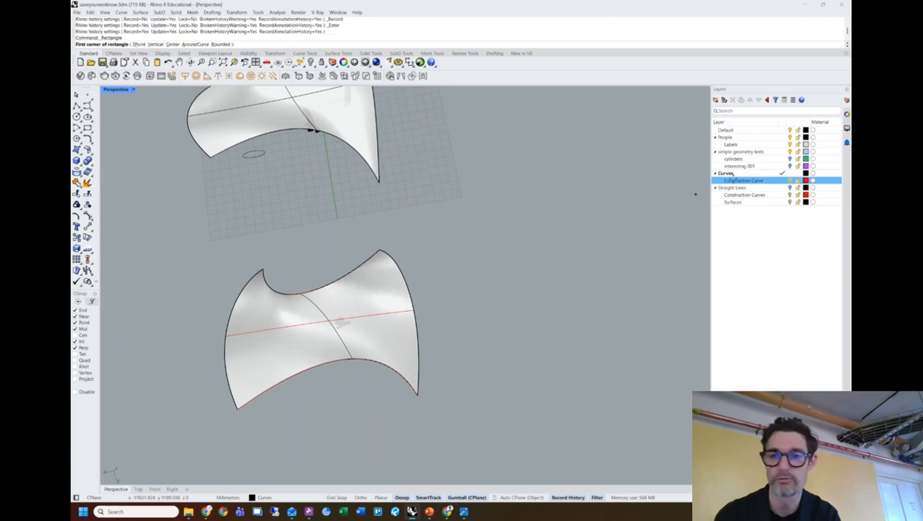
Draw a rectangle beside the shell from two corner points.
left_click(459, 293)
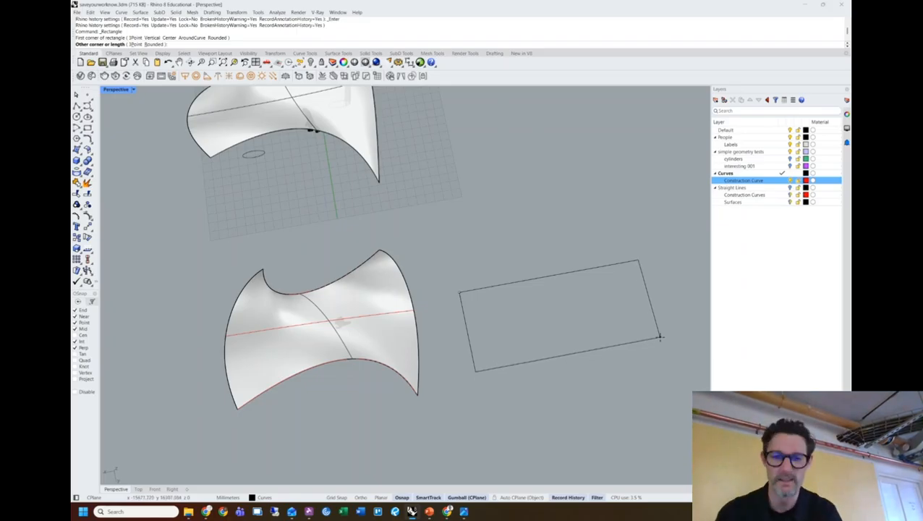
left_click(661, 337)
right_click_drag(661, 337, 576, 257, "shift")
Convert the rectangle into a flat surface with PlanarSrf.
left_click(564, 246)
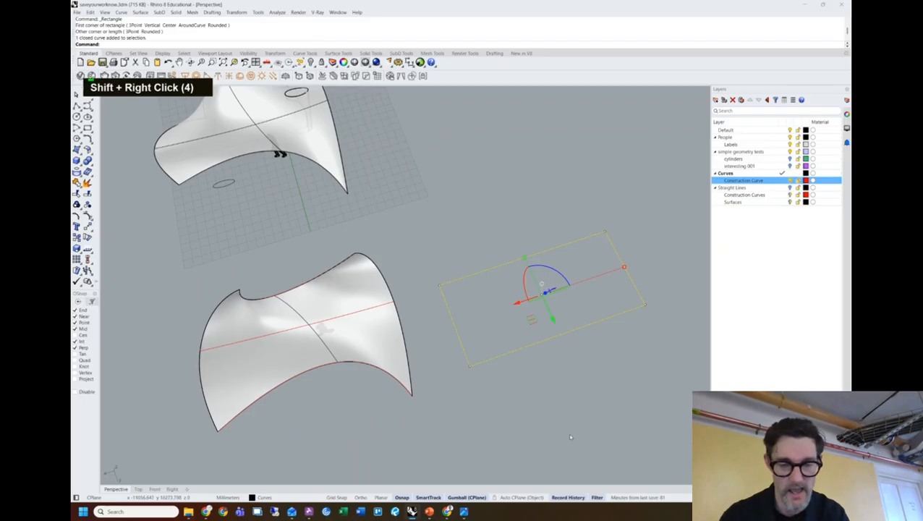
type("p")
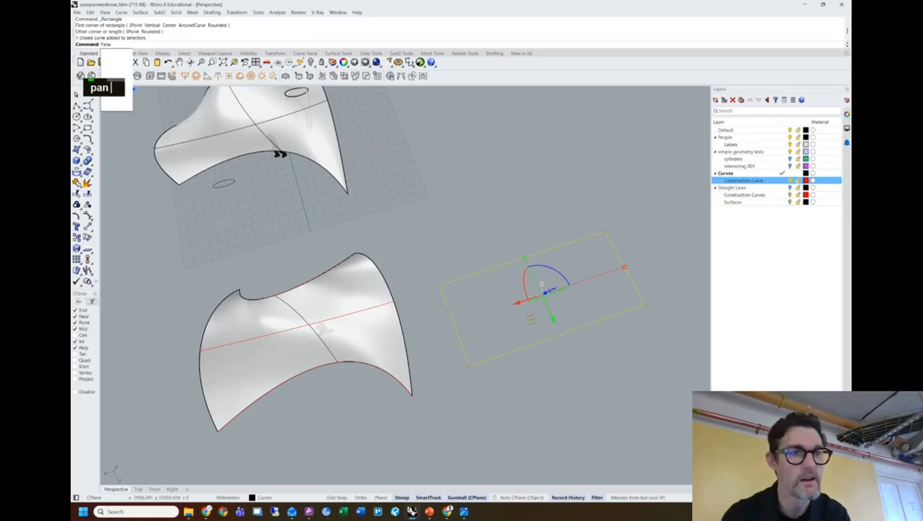
type("lanar")
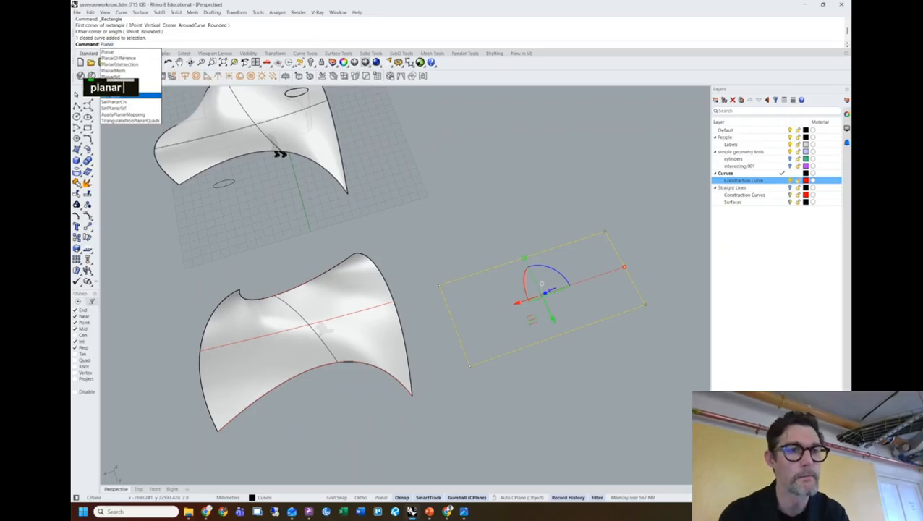
type("srf")
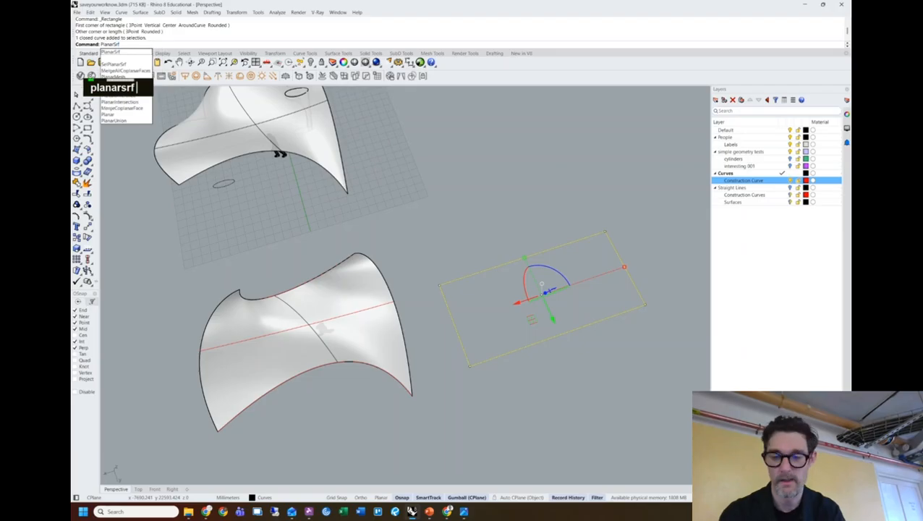
key("Return")
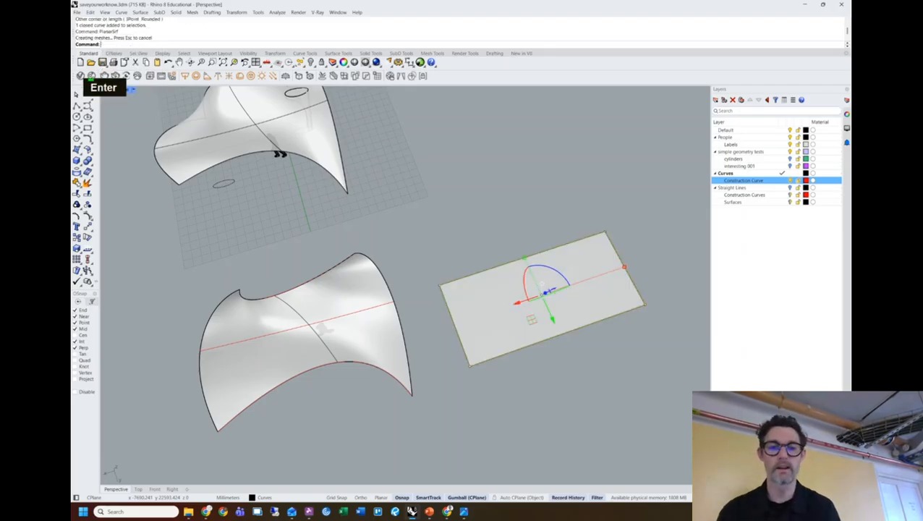
Orbit and zoom in to compare the roof with the new flat surface.
right_click_drag(525, 278, 537, 231)
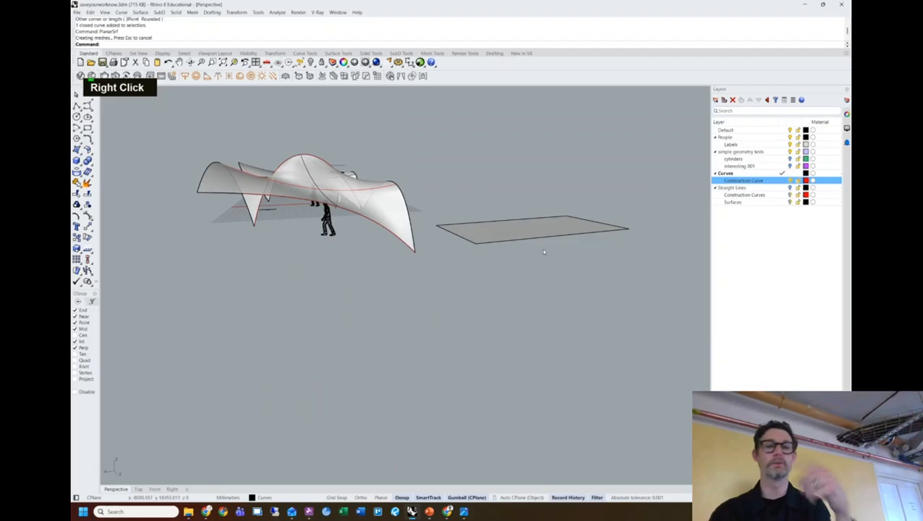
double_click(539, 232)
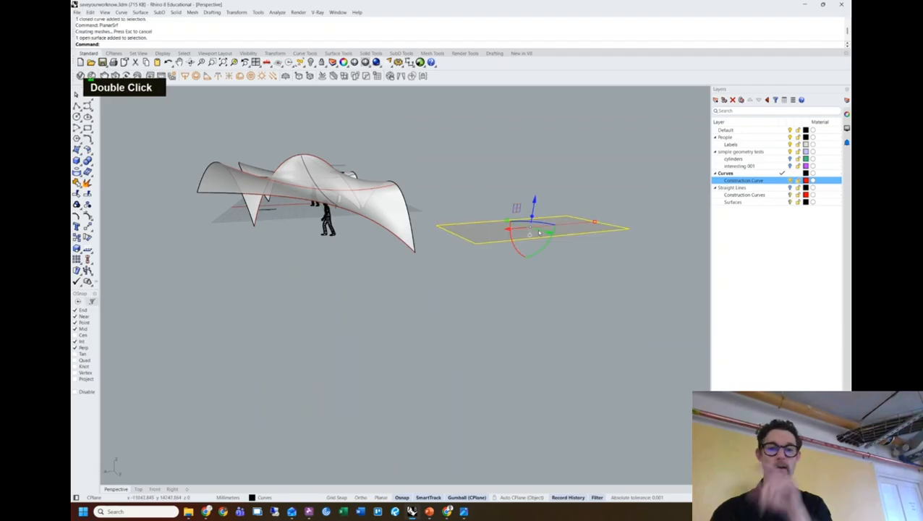
double_click(397, 216)
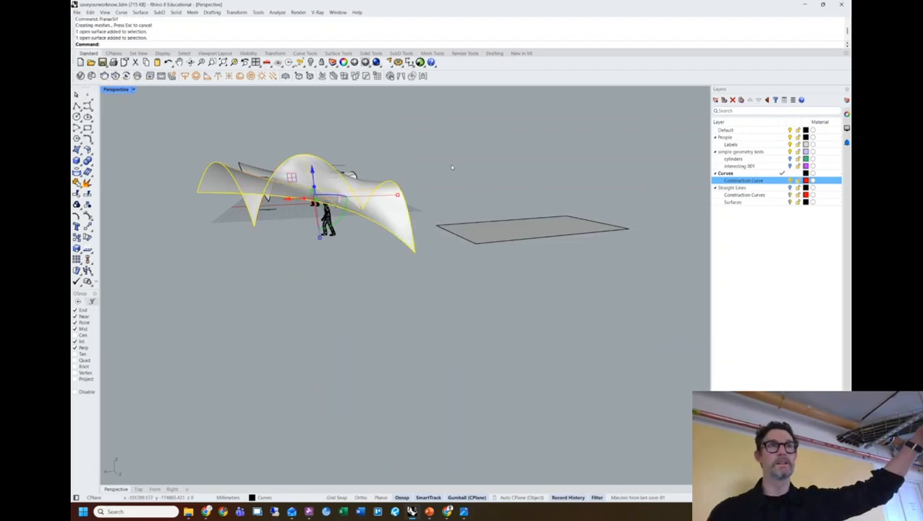
right_click_drag(454, 165, 483, 239)
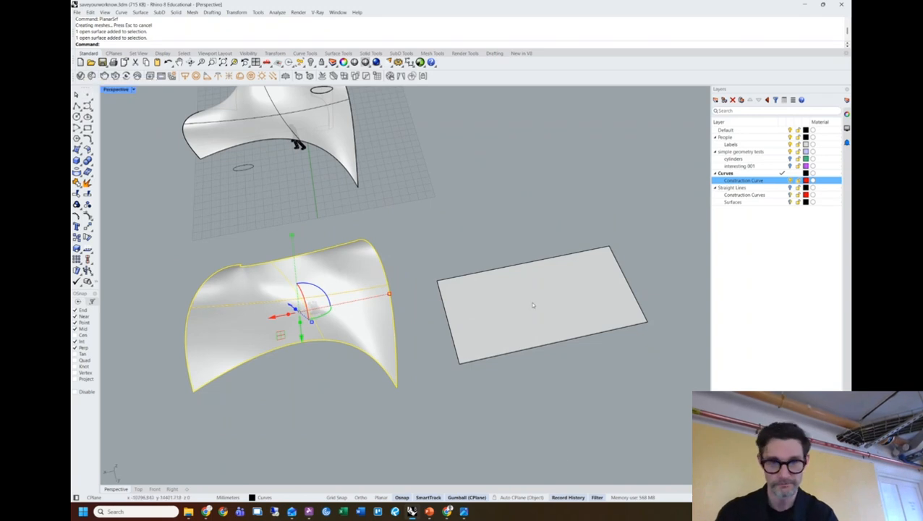
key("Escape")
scroll(515, 313, "up", 5)
right_click_drag(553, 302, 466, 299, "shift")
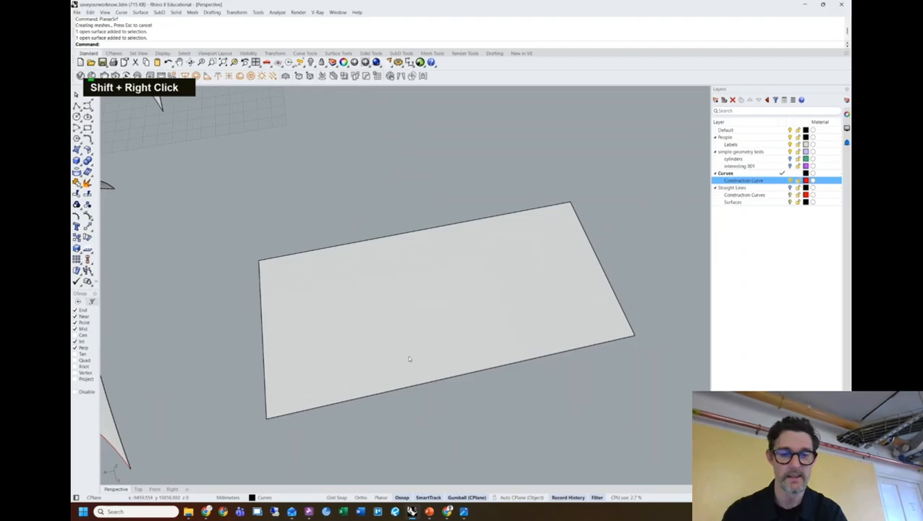
Divide the surface's long top edge into 10 segments.
type("di")
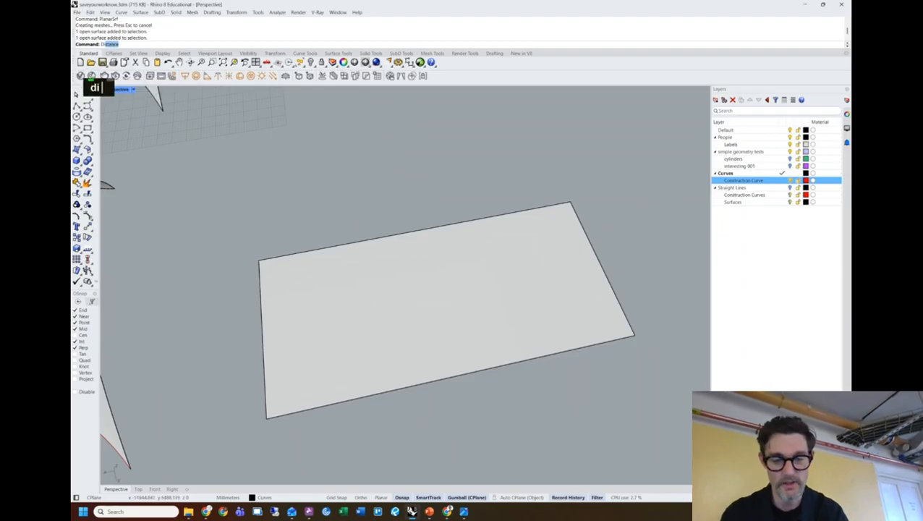
type("vide")
key("Return")
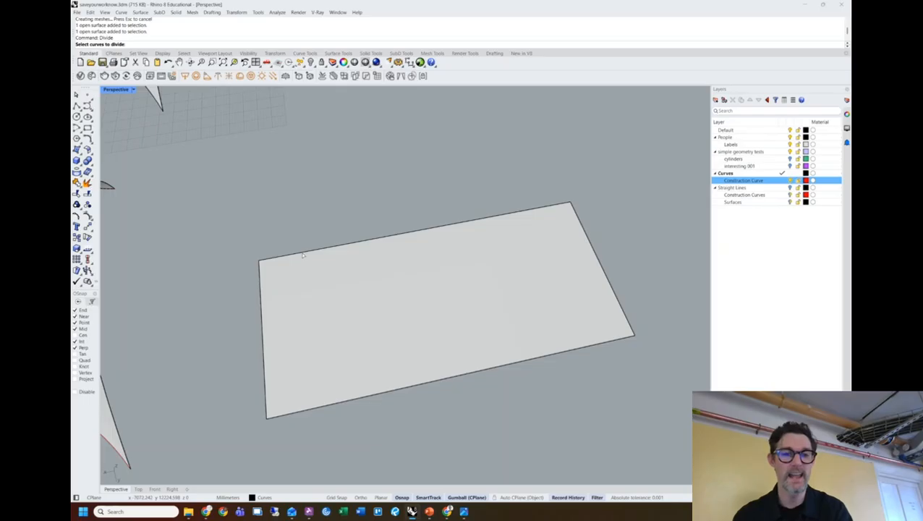
left_click(304, 254)
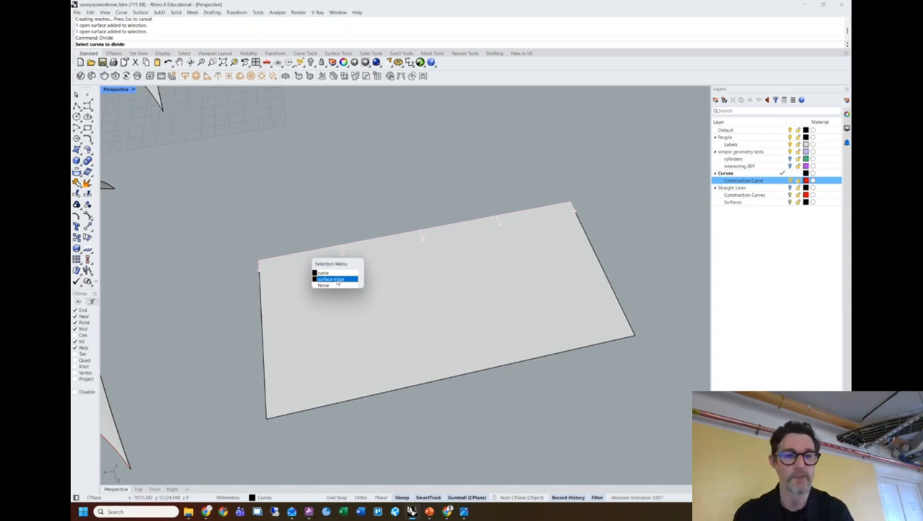
left_click(336, 281)
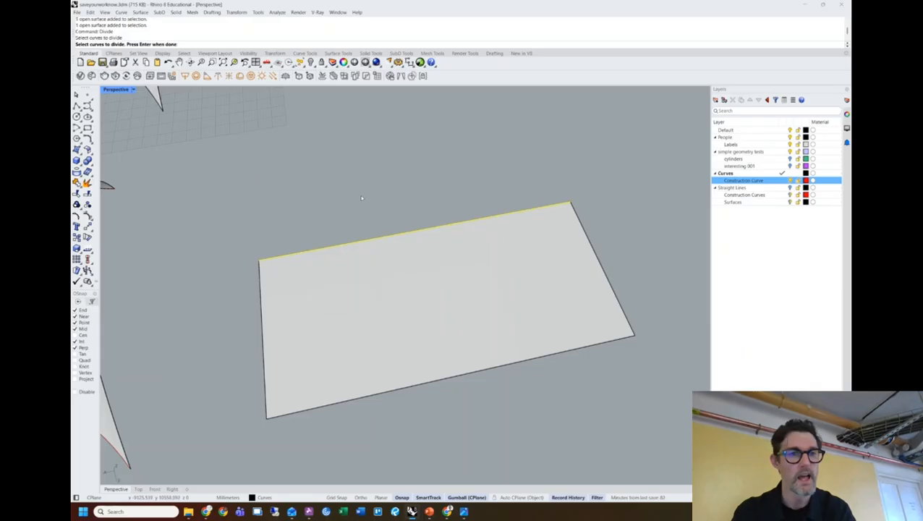
key("space")
type("10")
key("space")
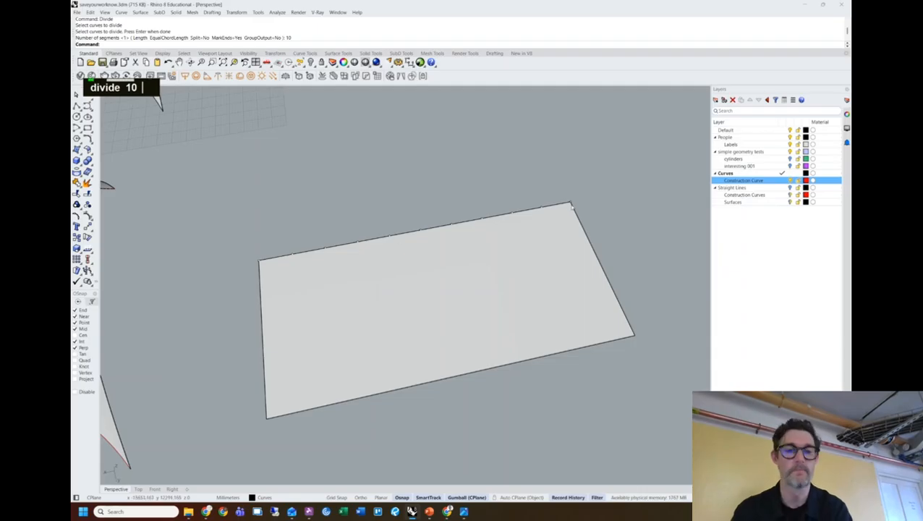
Divide the short left edge into 5 segments.
key("space")
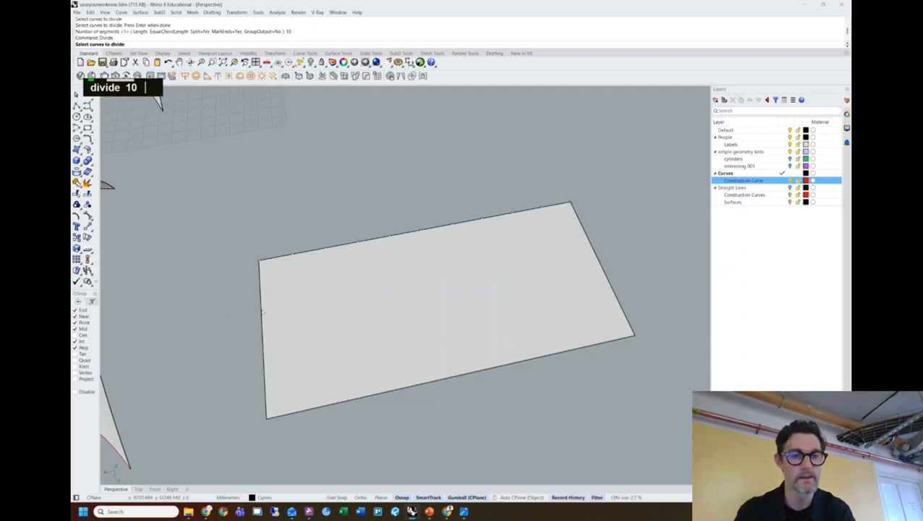
left_click(262, 312)
left_click(289, 334)
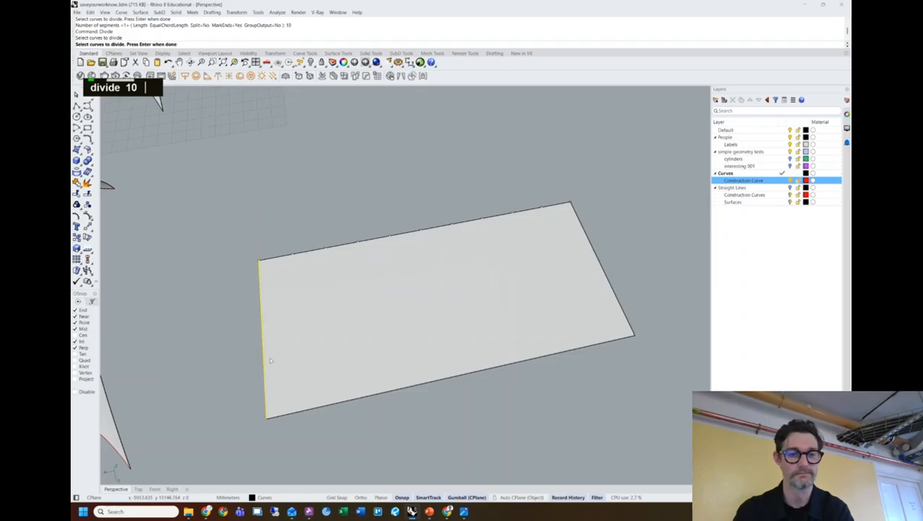
key("Return")
type("5")
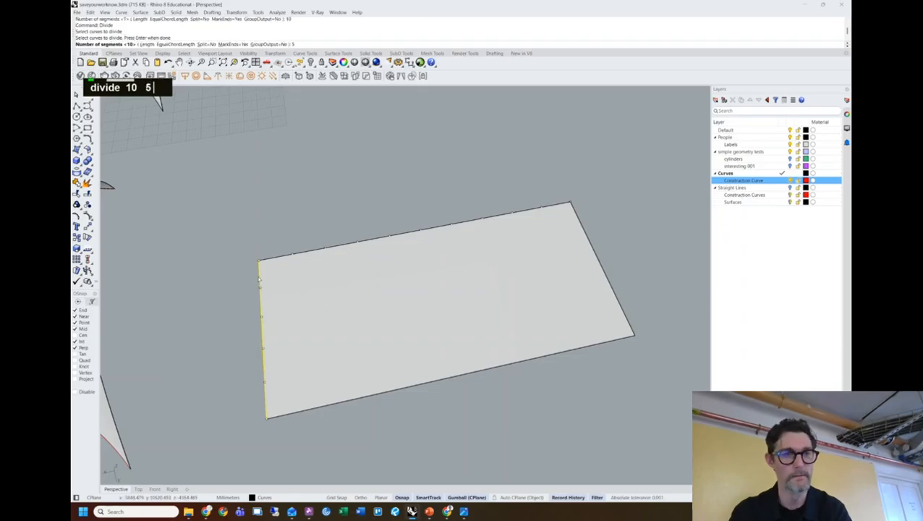
key("Return")
right_click_drag(226, 257, 302, 290)
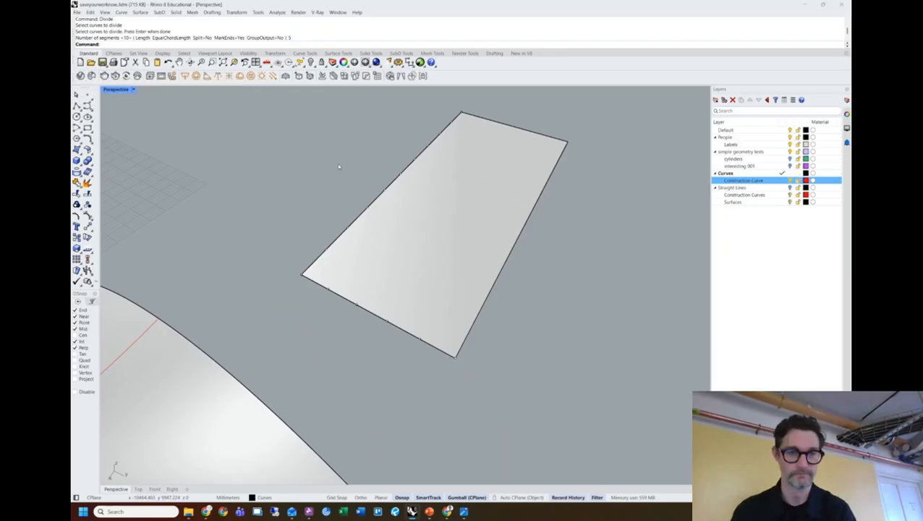
scroll(289, 234, "up", 3)
Draw a small rectangle from the surface corner to the first division intersection using Int snap.
right_click_drag(276, 257, 239, 257, "shift")
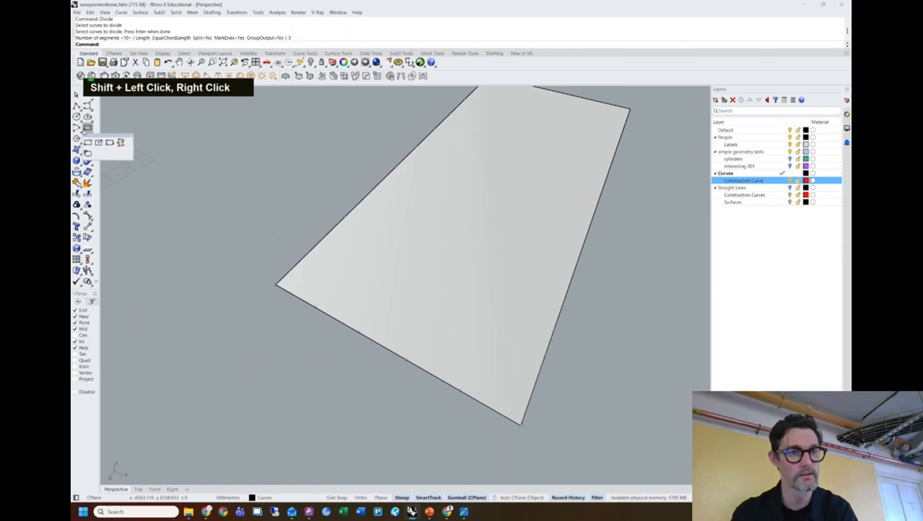
left_click(88, 128)
left_click(276, 284)
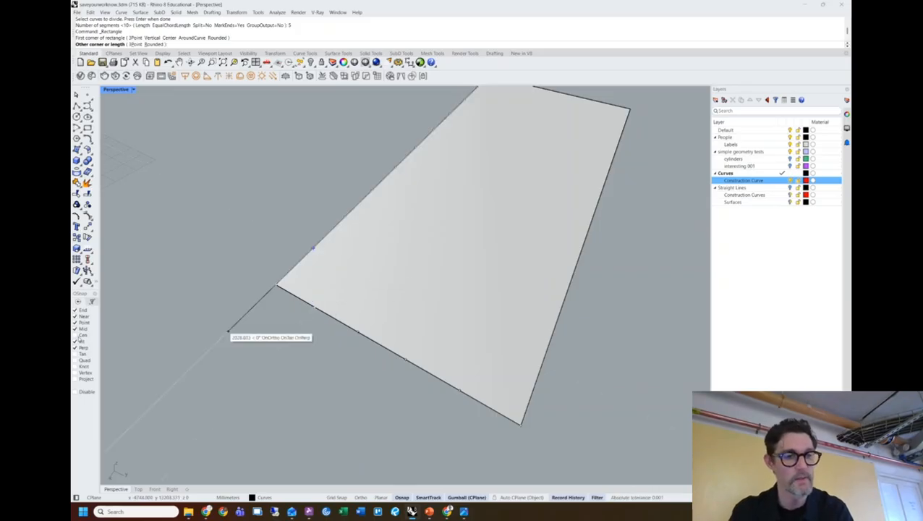
left_click(76, 341)
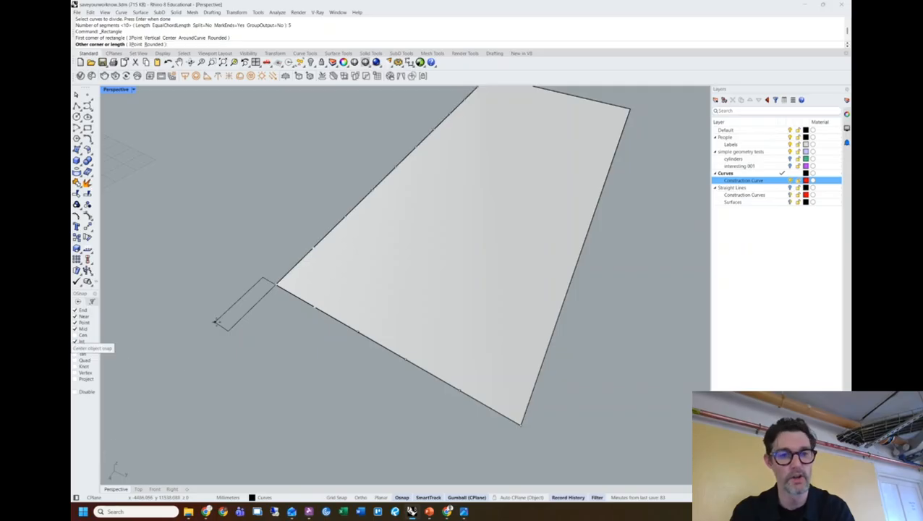
left_click(348, 267)
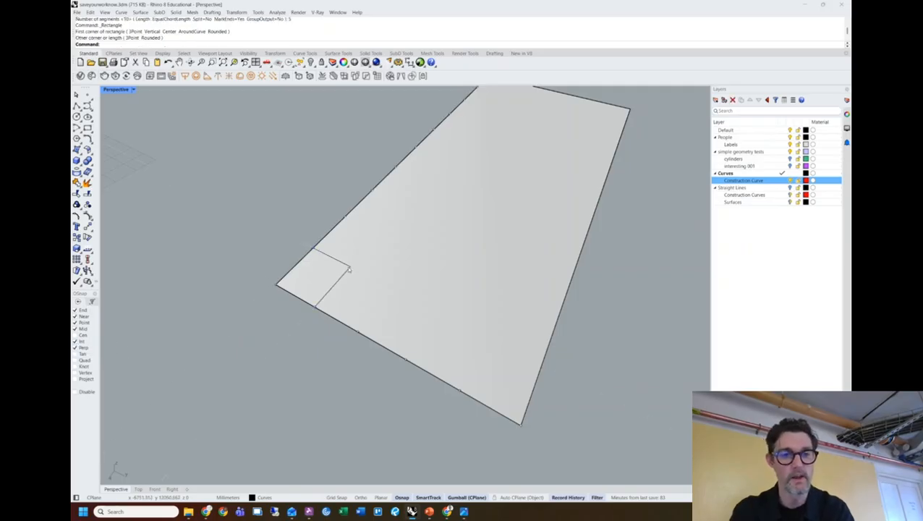
right_click_drag(346, 275, 339, 295)
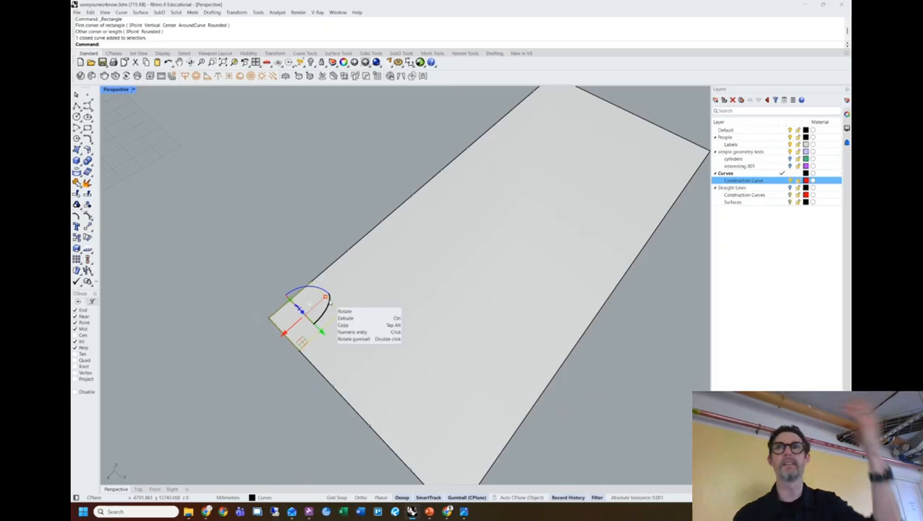
left_click(247, 261)
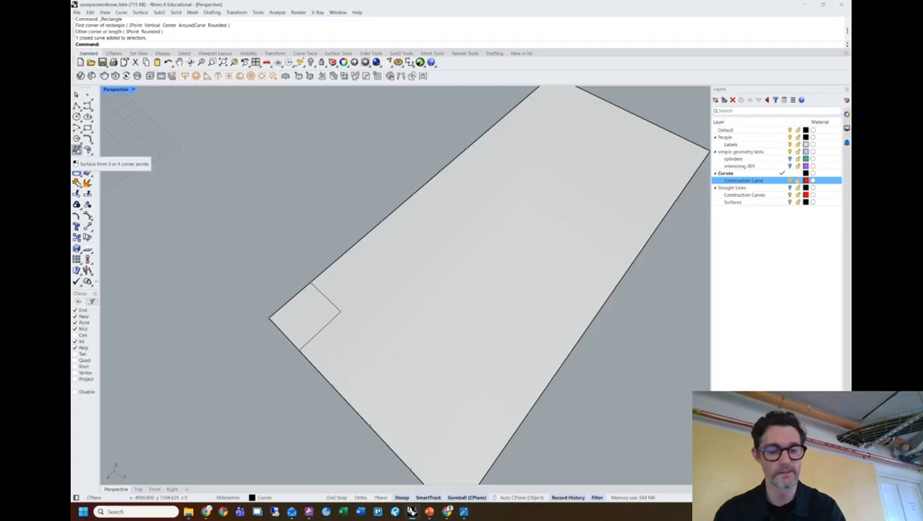
Build a four-corner surface on the small rectangle's four corners.
type("4p")
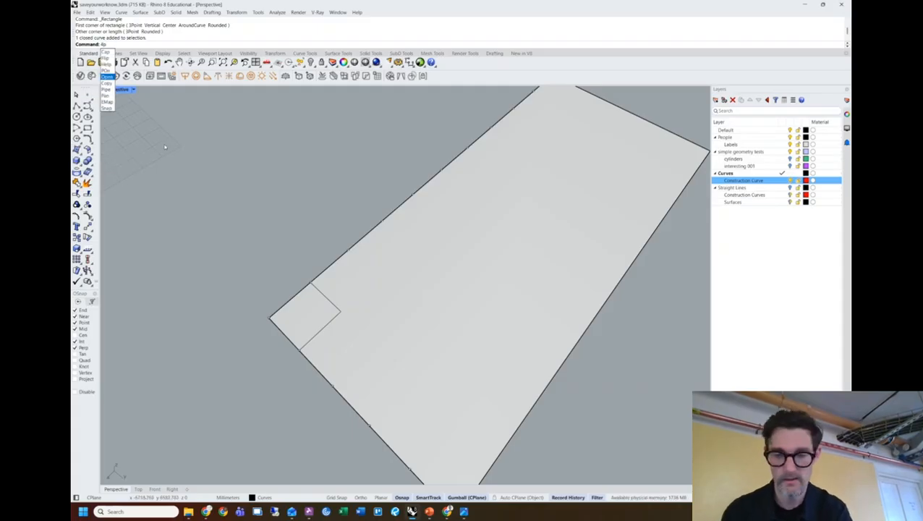
key("BackSpace")
key("Return")
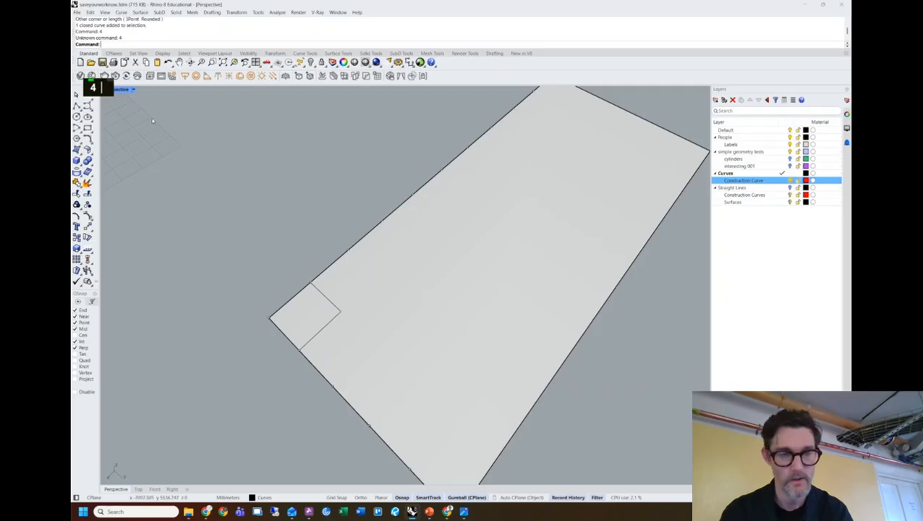
key("BackSpace")
type("fou")
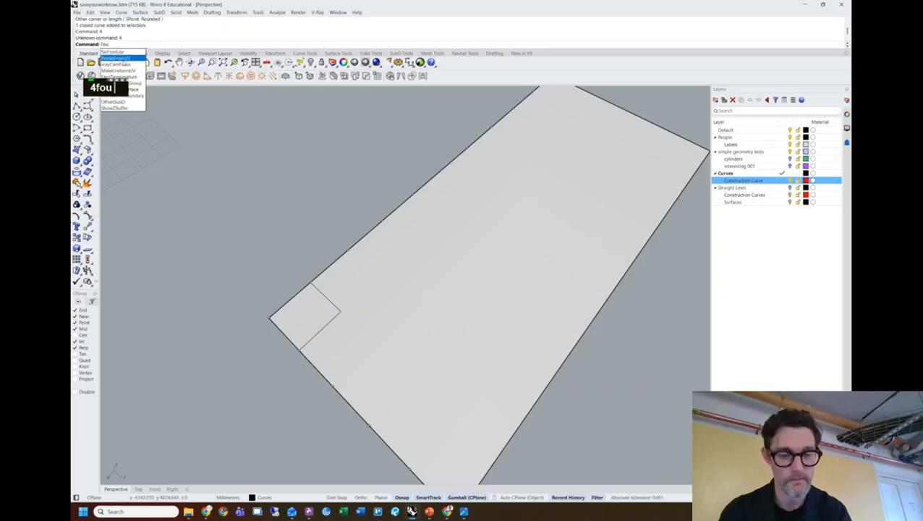
type("r")
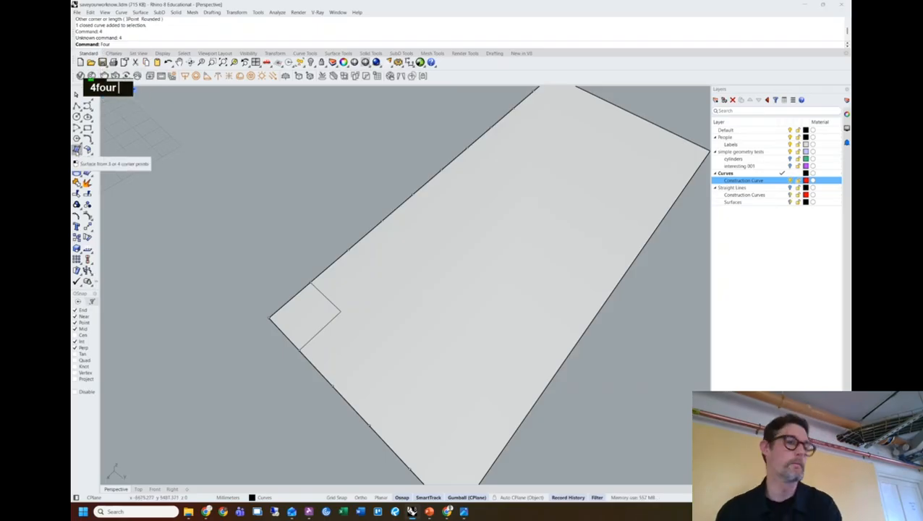
left_click(77, 151)
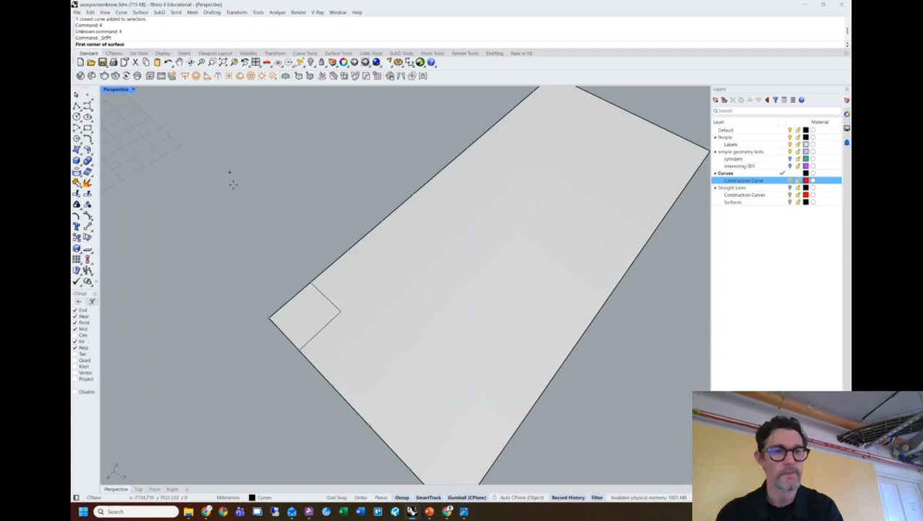
left_click(270, 318)
left_click(312, 283)
left_click(340, 311)
left_click(299, 349)
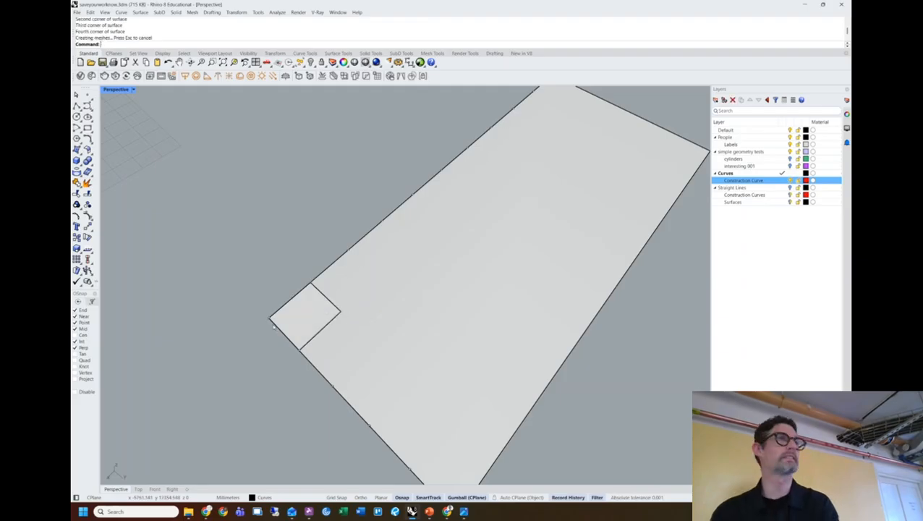
Select the new corner panel and turn on its control points.
left_click(304, 320)
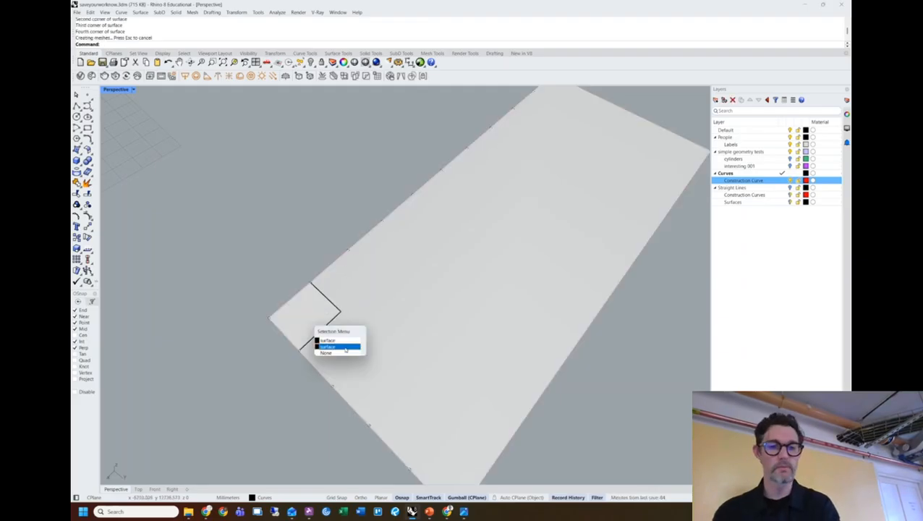
left_click(338, 347)
right_click_drag(338, 347, 249, 318)
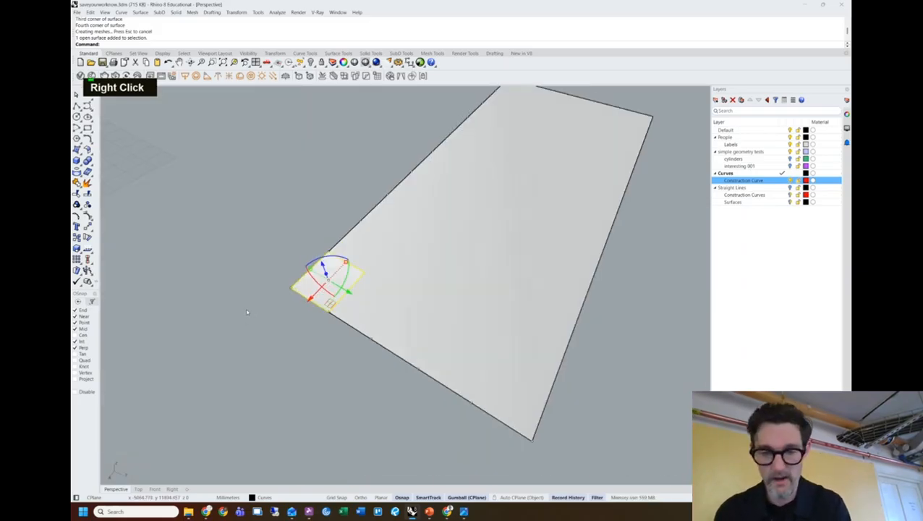
key("F10")
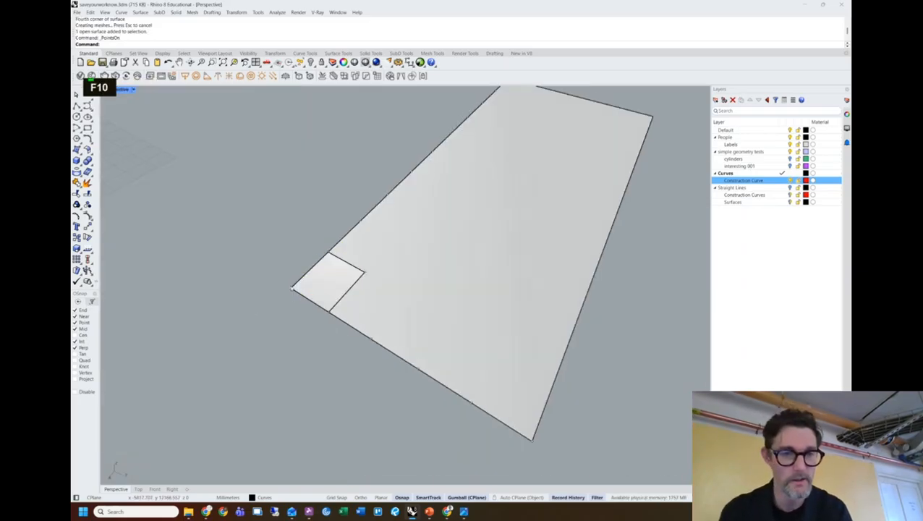
Lift one of the panel's control points upward and nudge it sideways, warping it into a peak.
left_click(293, 290)
left_click(318, 312)
right_click_drag(318, 312, 277, 211)
left_click_drag(277, 211, 279, 181)
right_click_drag(285, 303, 261, 311)
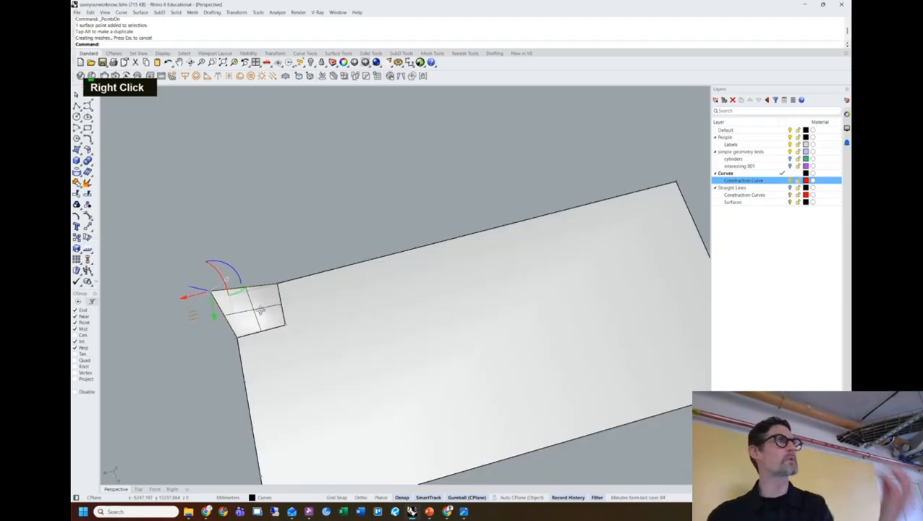
right_click_drag(261, 311, 261, 384)
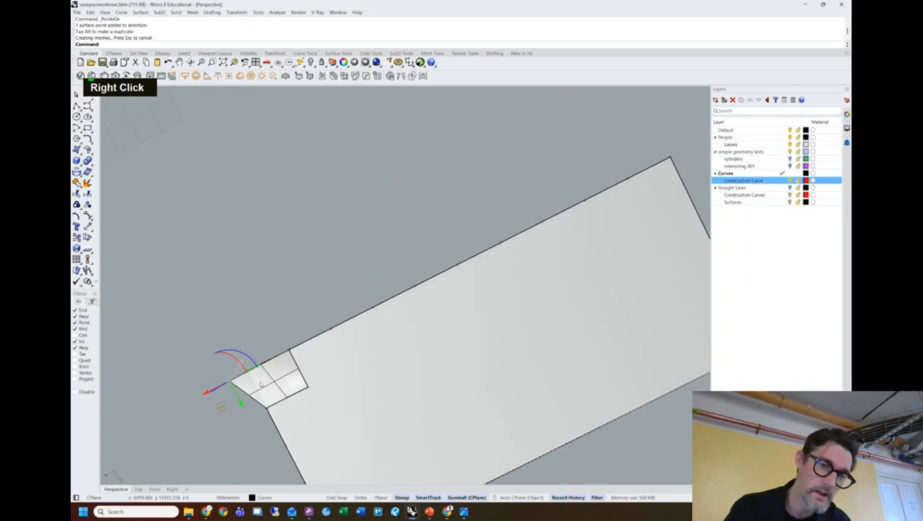
left_click_drag(220, 407, 237, 403)
Deselect the point, reframe the whole surface and reselect the warped panel.
left_click(281, 337)
right_click_drag(281, 337, 265, 296)
key("Caps_Lock")
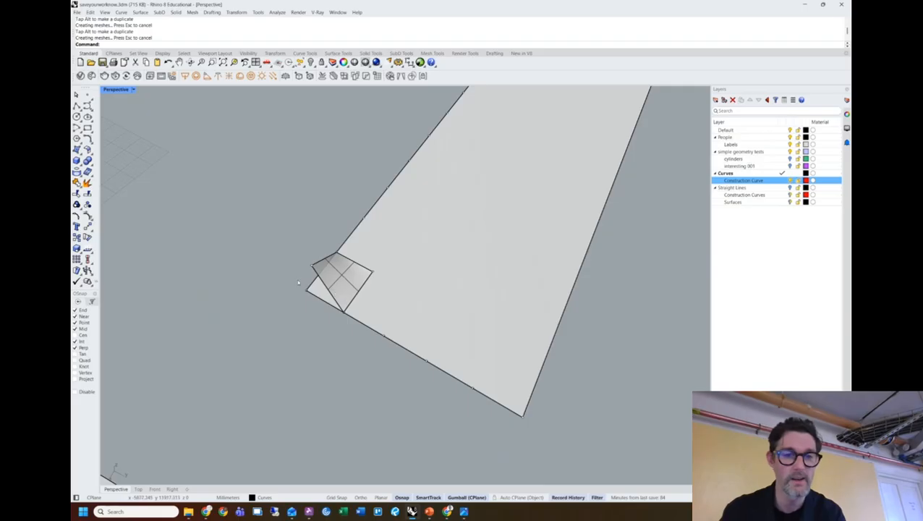
right_click_drag(288, 239, 303, 268, "shift")
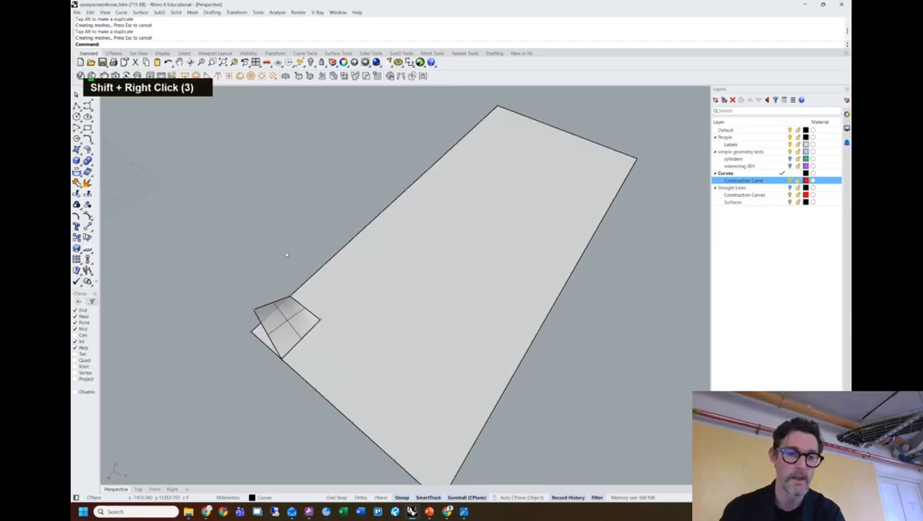
left_click(283, 325)
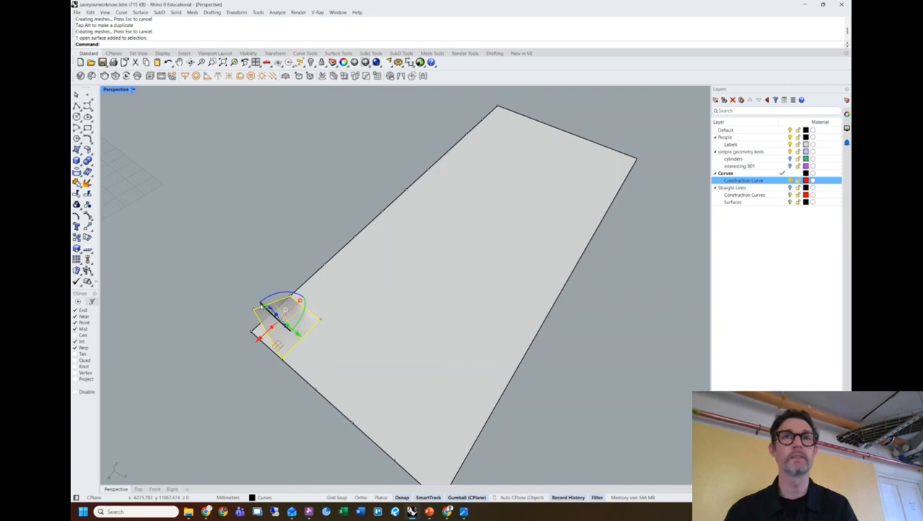
Array the peaked panel 10 by 5 by 1, using its corner-to-corner size as cell spacing.
type("arra")
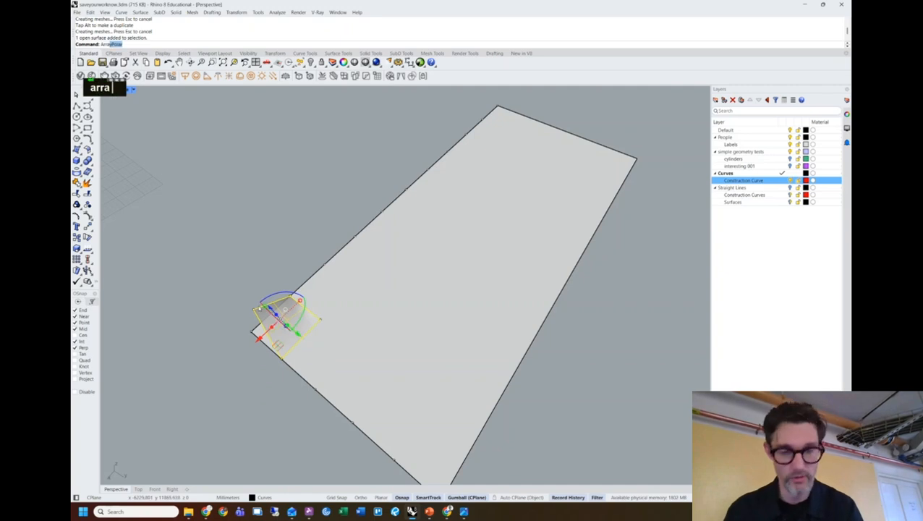
type("y")
key("Return")
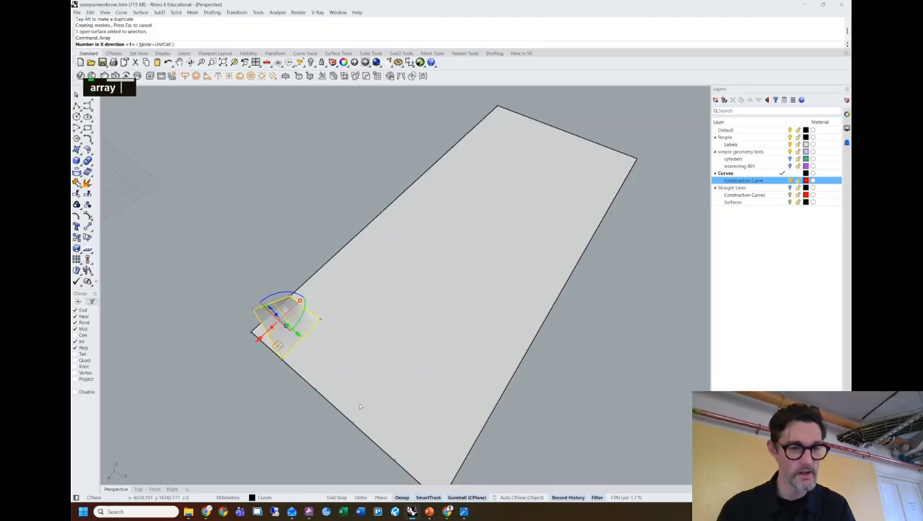
type("10")
key("Return")
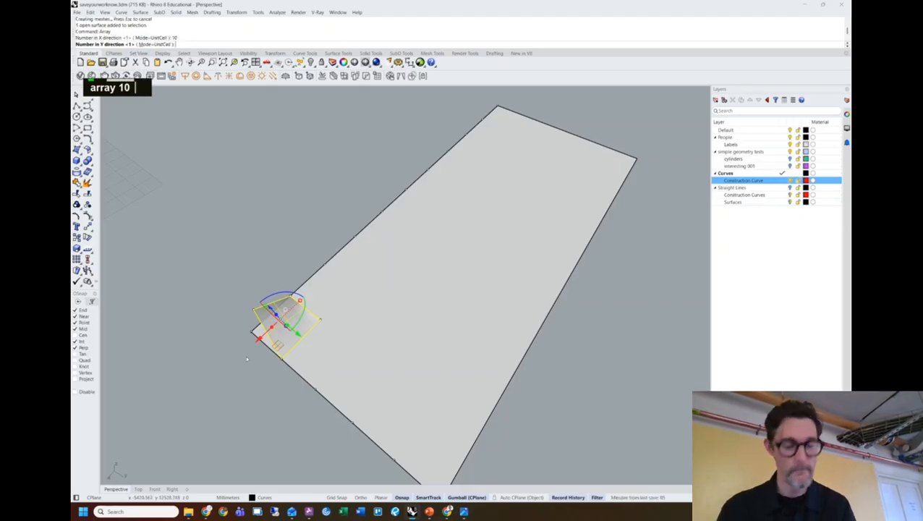
type("5")
key("Return")
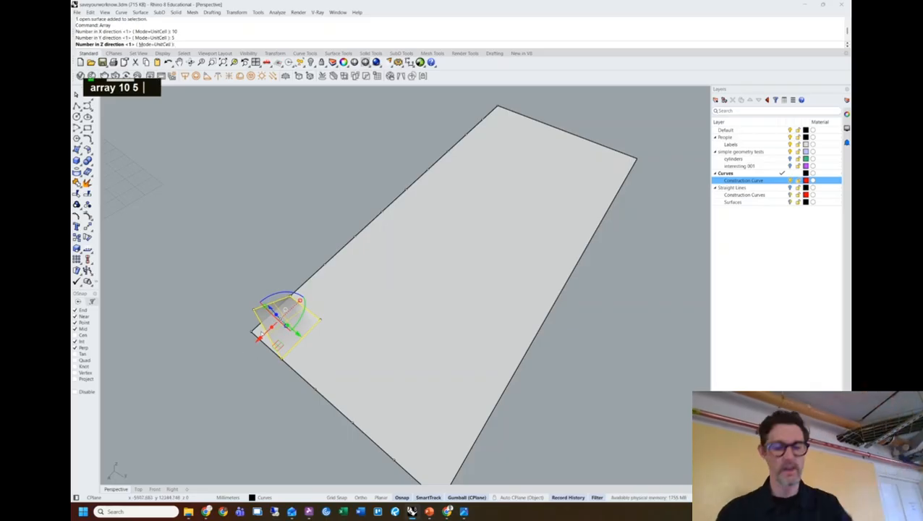
key("Return")
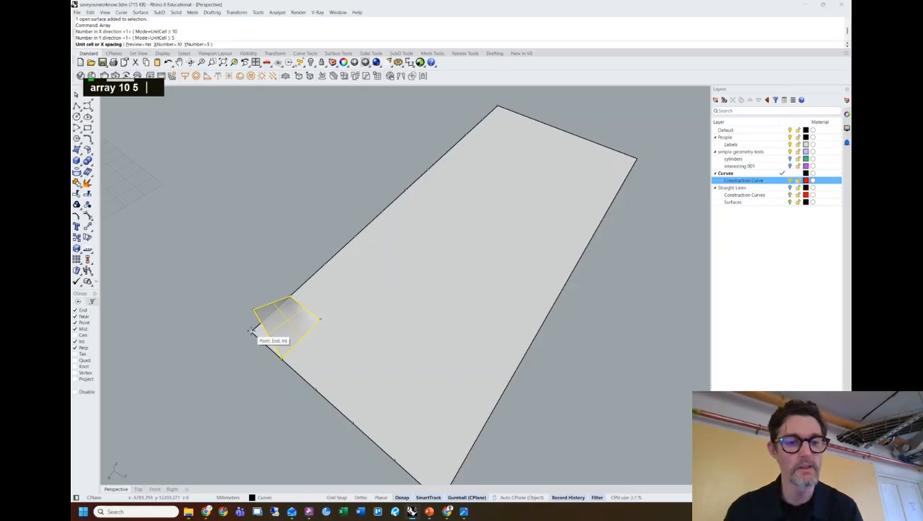
left_click(252, 331)
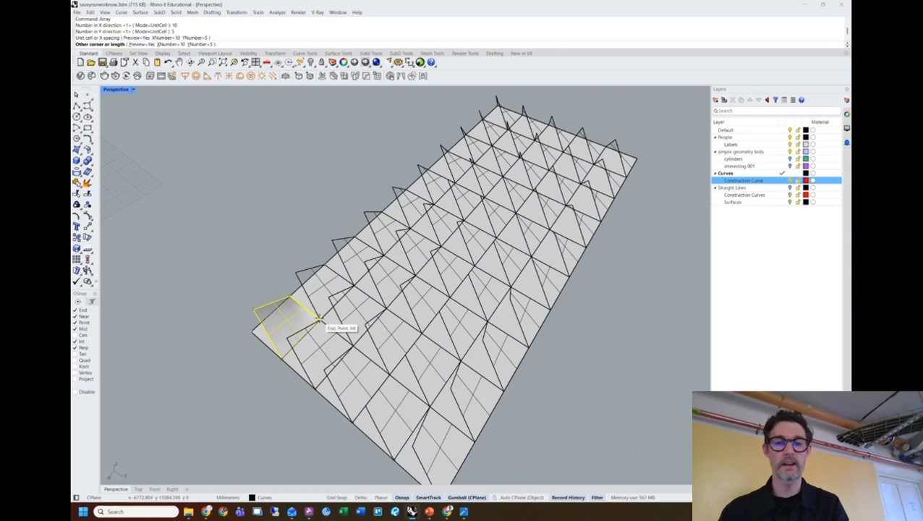
left_click(318, 320)
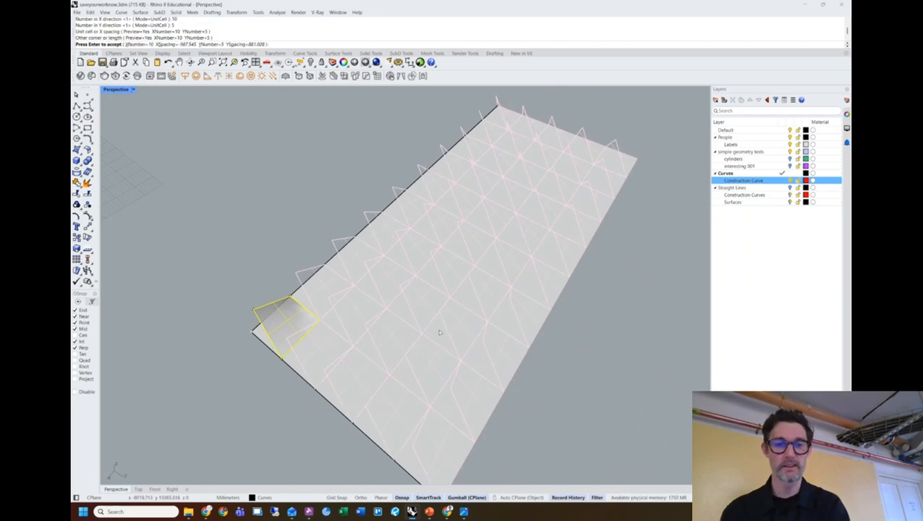
key("Return")
right_click_drag(609, 334, 599, 315)
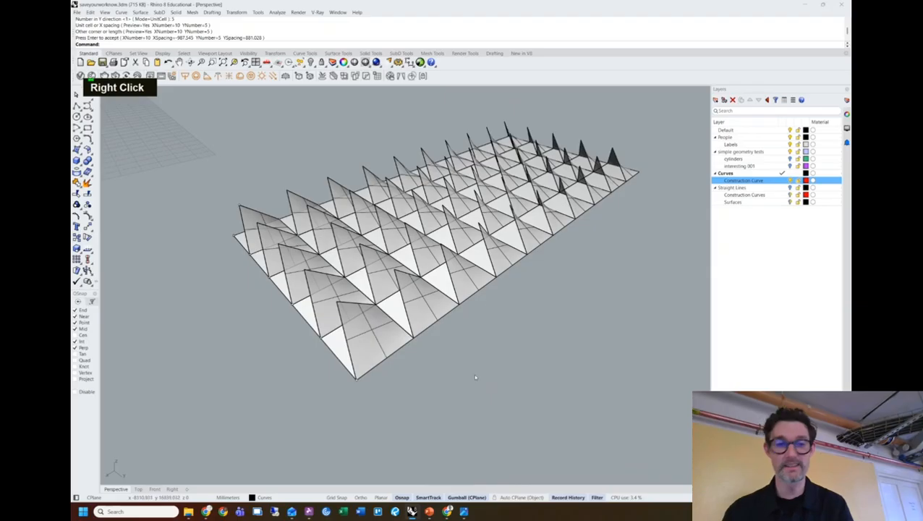
Drag the first panel's peak point down so every arrayed copy updates to a shallower pyramid.
left_click(240, 207)
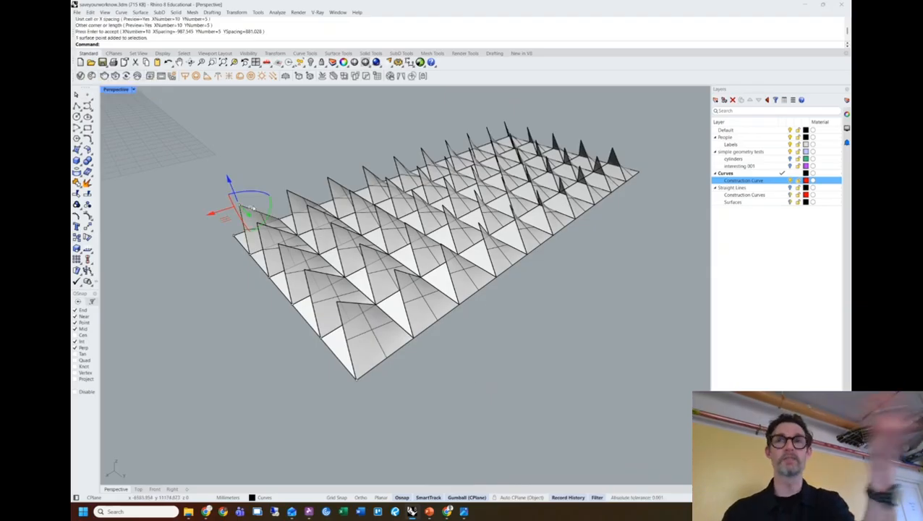
left_click_drag(227, 178, 234, 196)
left_click_drag(238, 203, 231, 189)
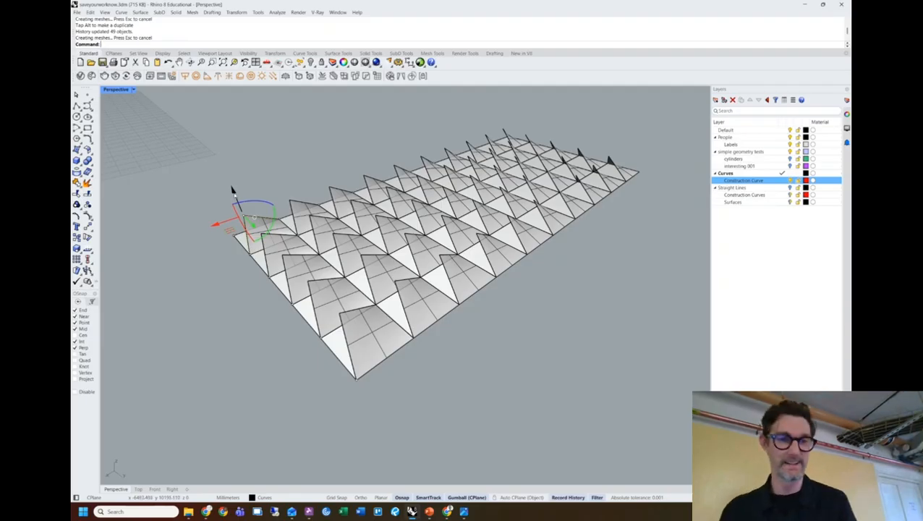
left_click_drag(233, 190, 234, 195)
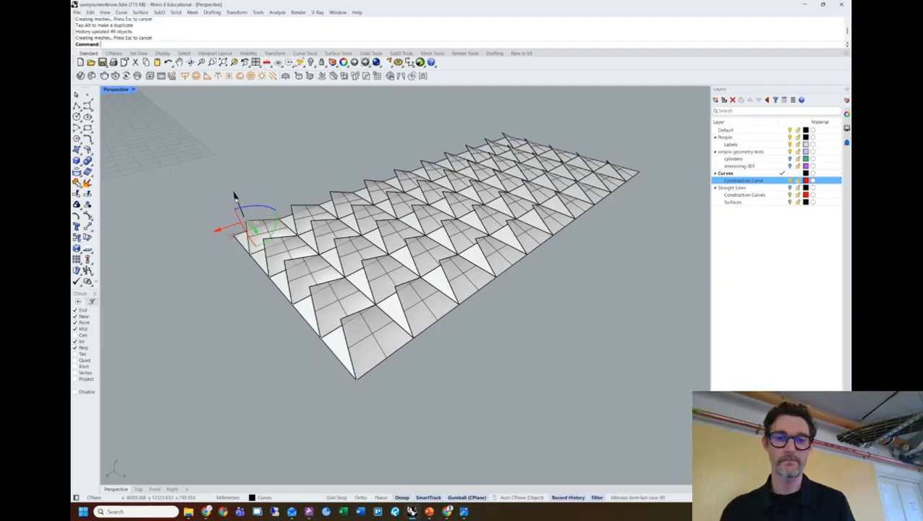
right_click_drag(463, 207, 283, 195)
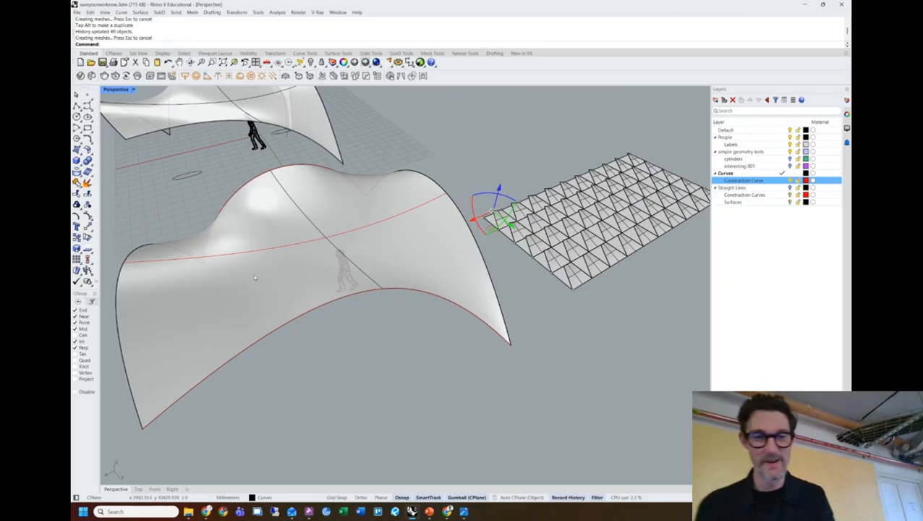
Start FlowAlongSrf with the flowal alias, cancel it after adjusting the view, then restart it.
left_click(437, 161)
type("flowal")
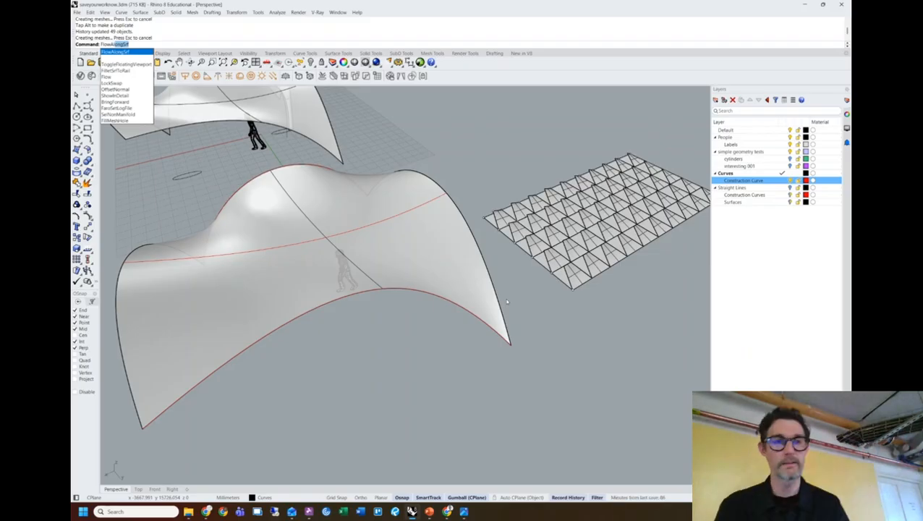
key("Return")
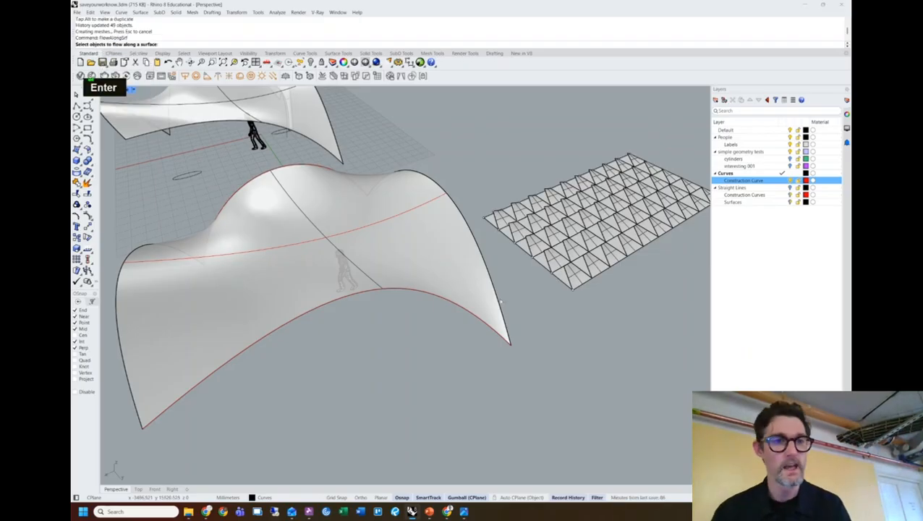
right_click_drag(624, 226, 644, 156)
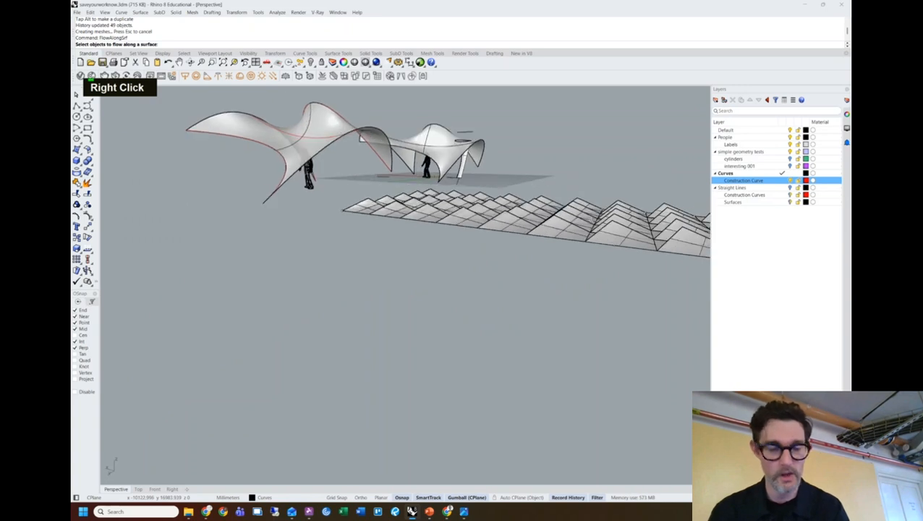
right_click_drag(644, 239, 498, 257, "shift")
key("Escape")
key("Escape")
scroll(521, 259, "down", 5)
key("space")
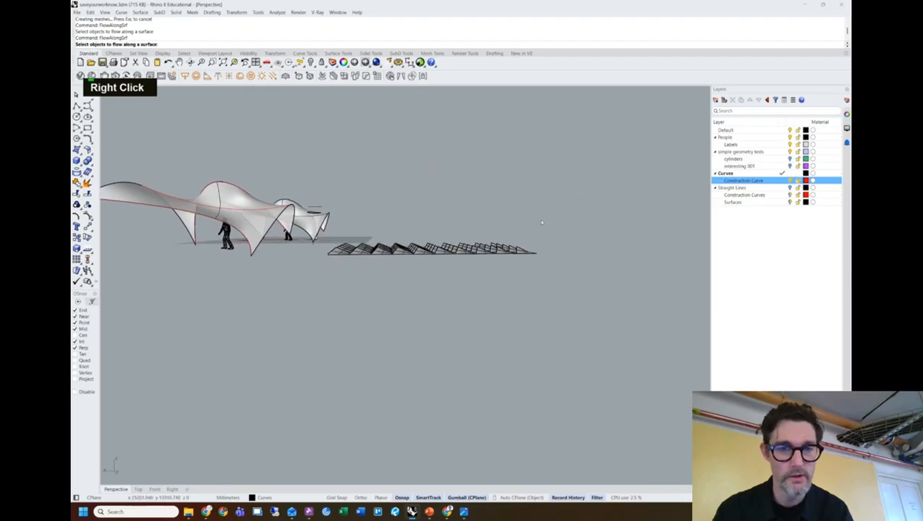
Window-select the panel grid, then deselect the base surface, its edge curve and a stray point.
left_click_drag(548, 217, 333, 284)
right_click_drag(358, 258, 372, 340)
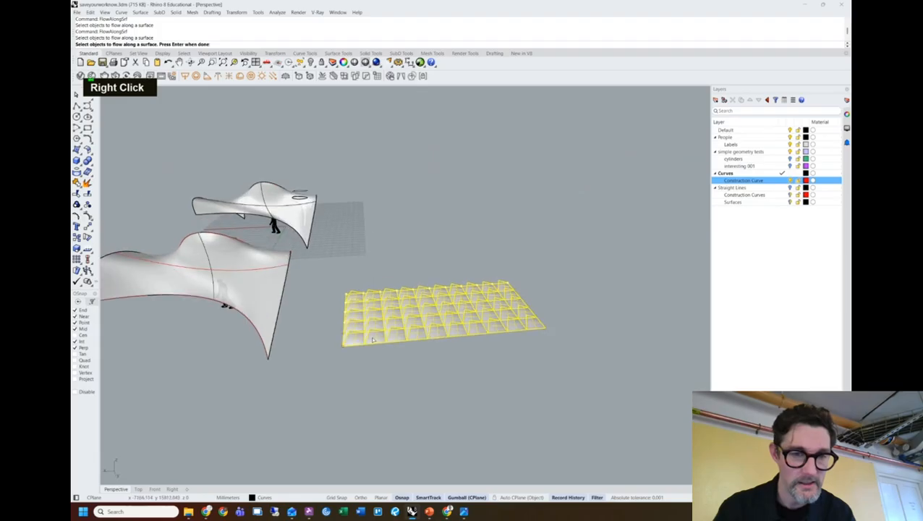
scroll(372, 339, "up", 3)
key("Escape")
key("Escape")
key("Escape")
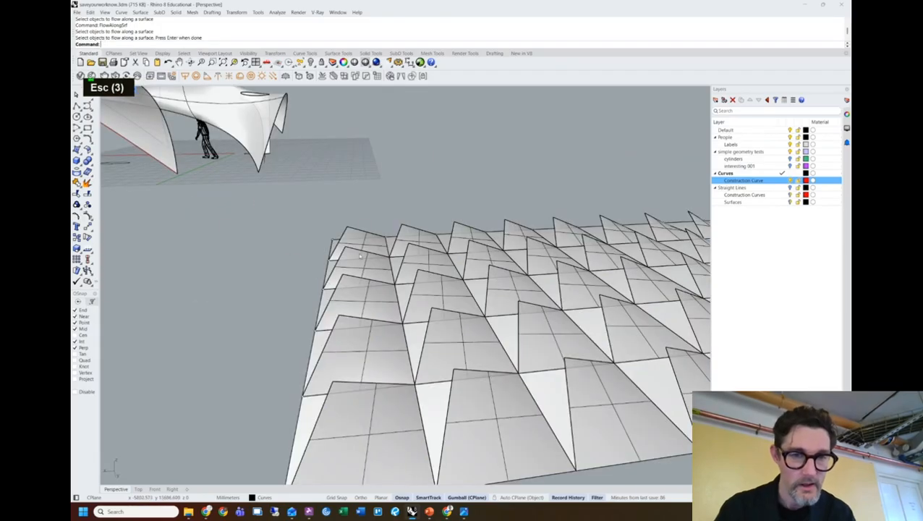
right_click(317, 274)
left_click_drag(448, 297, 335, 255)
scroll(334, 259, "up", 4)
scroll(334, 259, "up", 5)
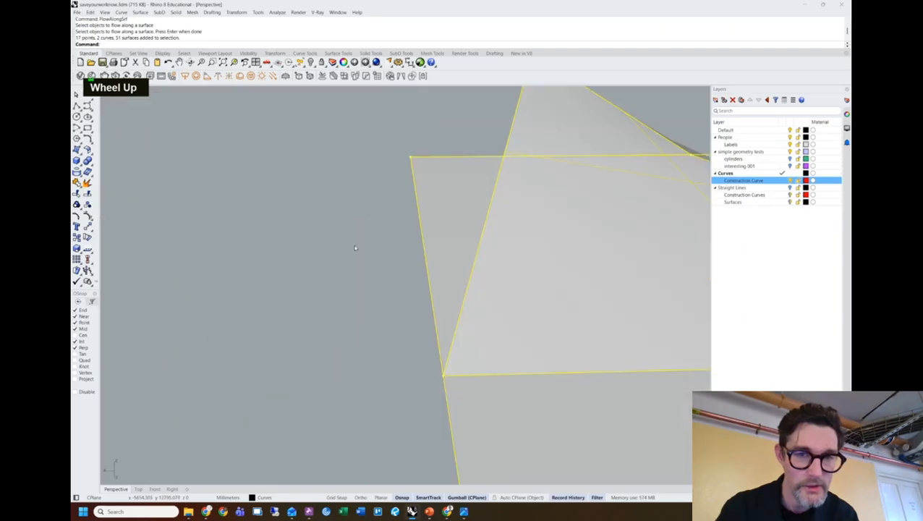
left_click(425, 217, "ctrl")
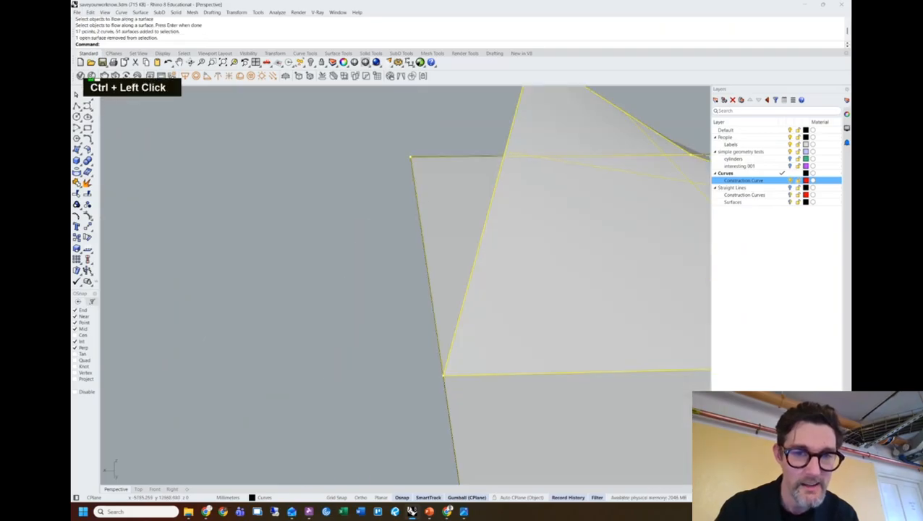
left_click(418, 208, "ctrl")
left_click(411, 159, "ctrl")
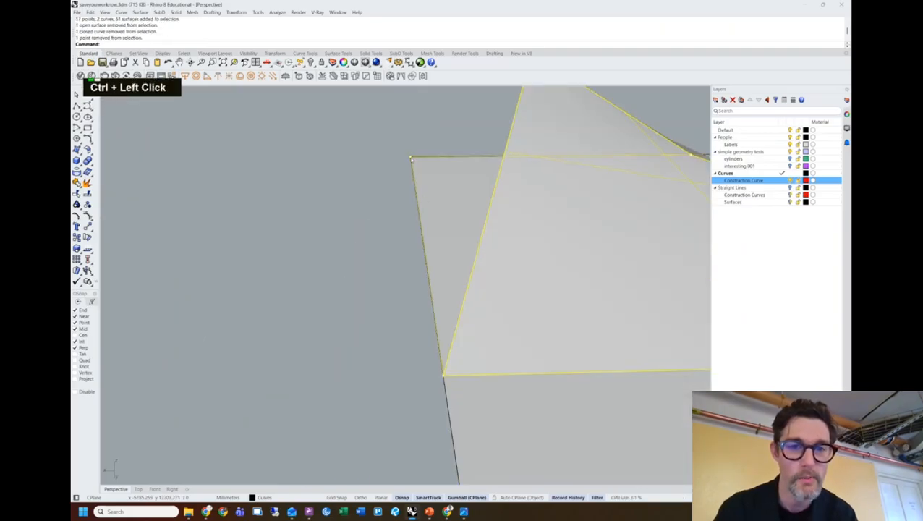
Remove the remaining stray points and the closed curve from the panel selection.
scroll(411, 159, "down", 3)
scroll(389, 226, "up", 1)
left_click(378, 196, "ctrl")
mouse_move(366, 178)
left_mouse_down("ctrl")
mouse_move(402, 255)
mouse_move(419, 261)
left_mouse_up("ctrl")
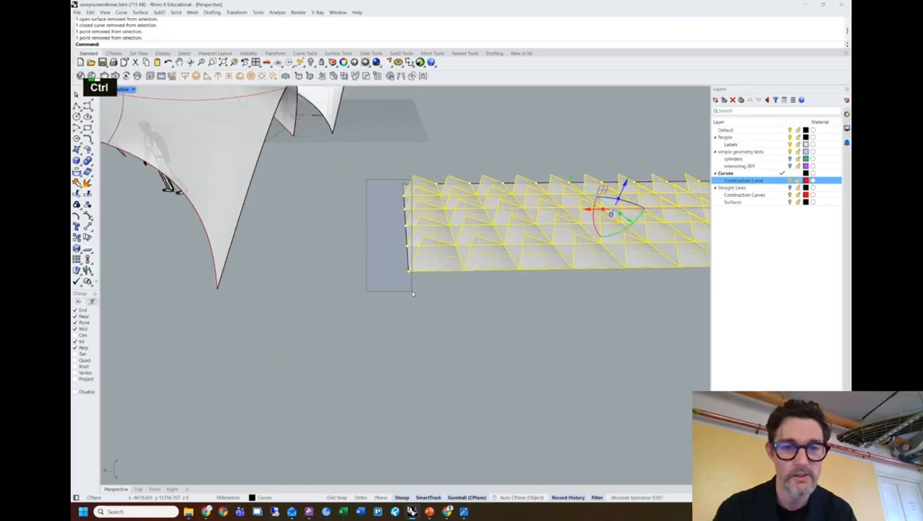
scroll(433, 263, "down", 5)
right_click_drag(434, 263, 340, 262, "shift")
right_click_drag(339, 217, 326, 305, "shift")
left_click_drag(324, 305, 525, 326, "ctrl")
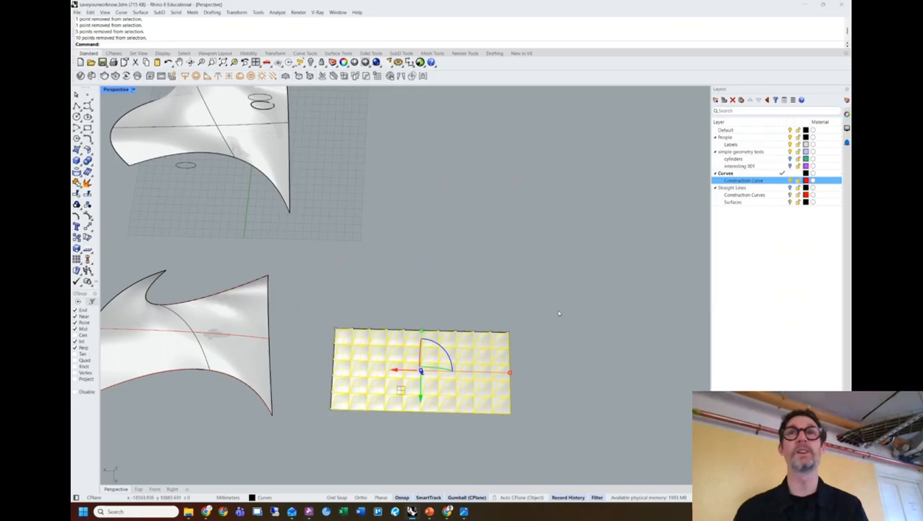
right_click_drag(551, 301, 577, 298, "shift")
right_click_drag(475, 309, 518, 311, "shift")
right_click_drag(505, 295, 504, 308, "shift")
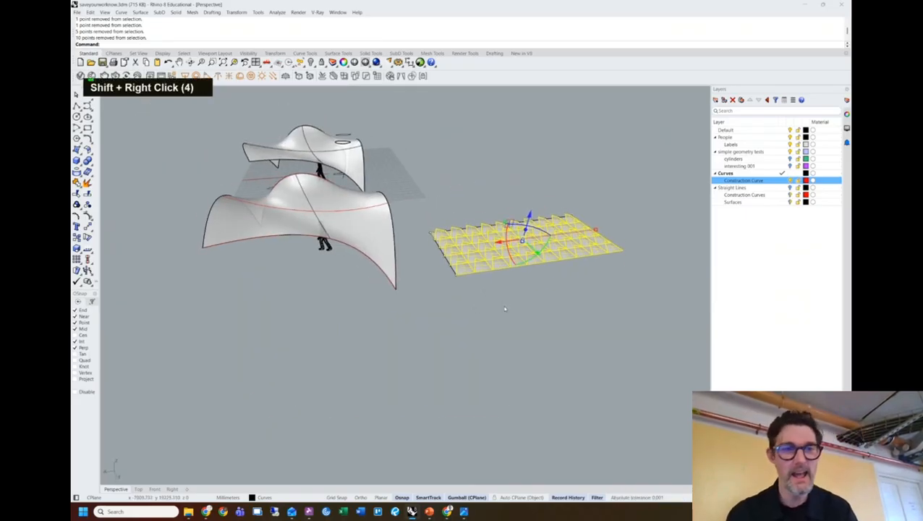
scroll(437, 244, "up", 3)
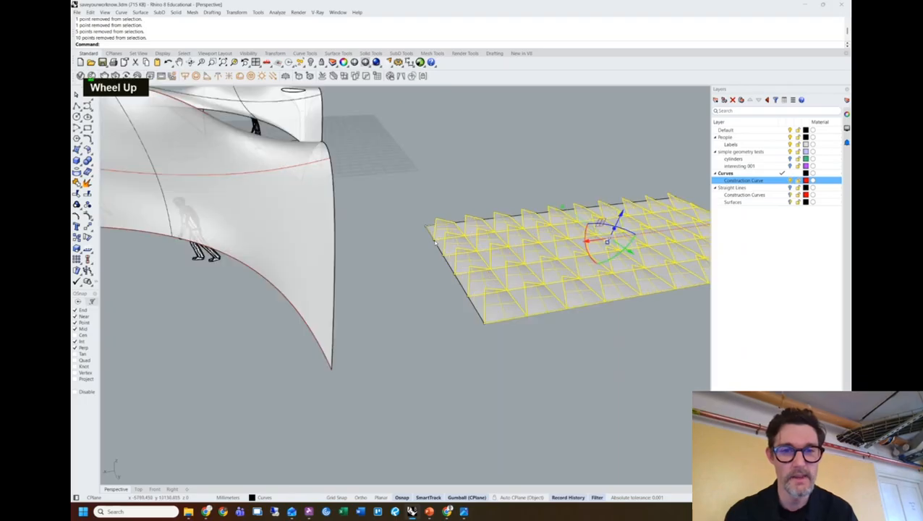
left_click(418, 277, "ctrl")
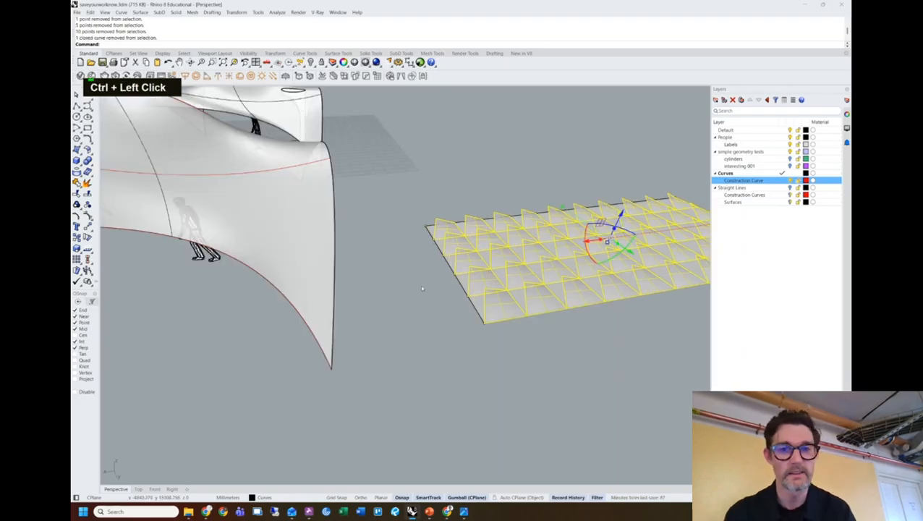
Run FlowAlongSrf, picking the flat base surface corner then the matching canopy corner.
type("floaw")
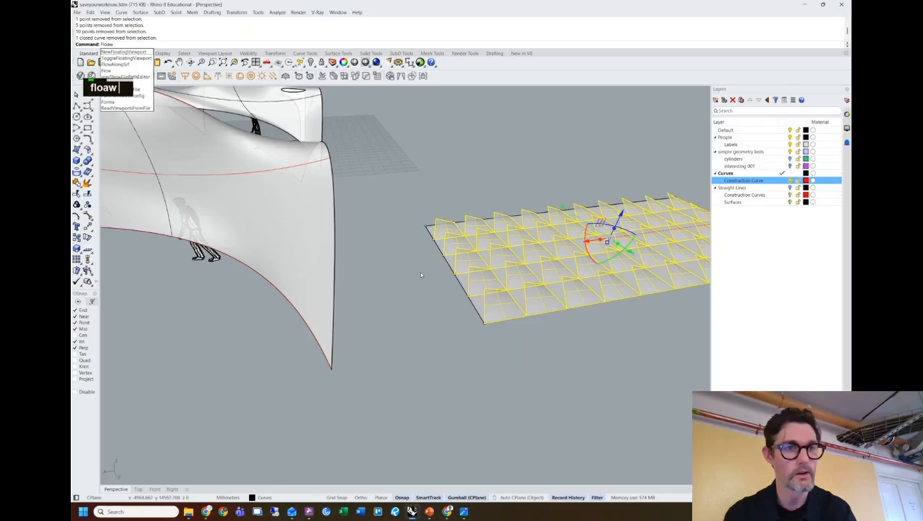
key("BackSpace")
key("BackSpace")
type("w")
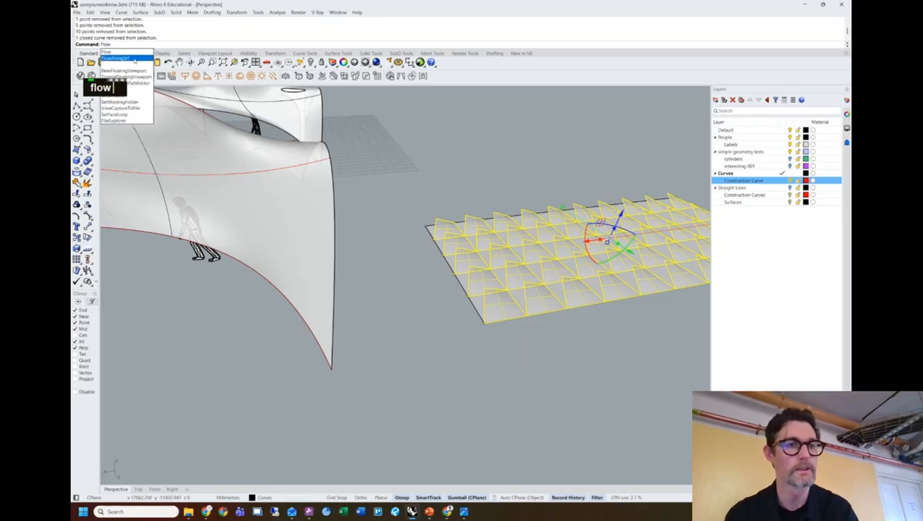
left_click(116, 58)
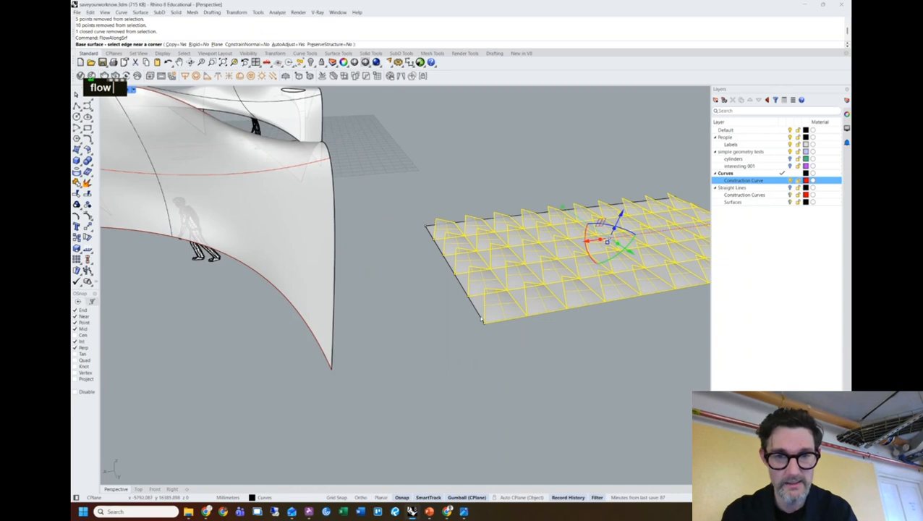
left_click(482, 320)
scroll(347, 264, "down", 2)
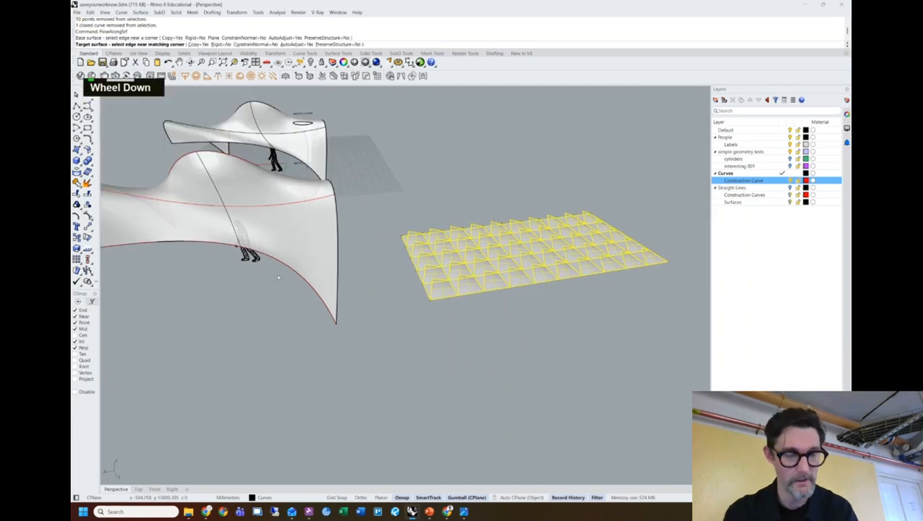
right_click_drag(281, 282, 440, 312, "shift")
right_click_drag(600, 343, 459, 298, "shift")
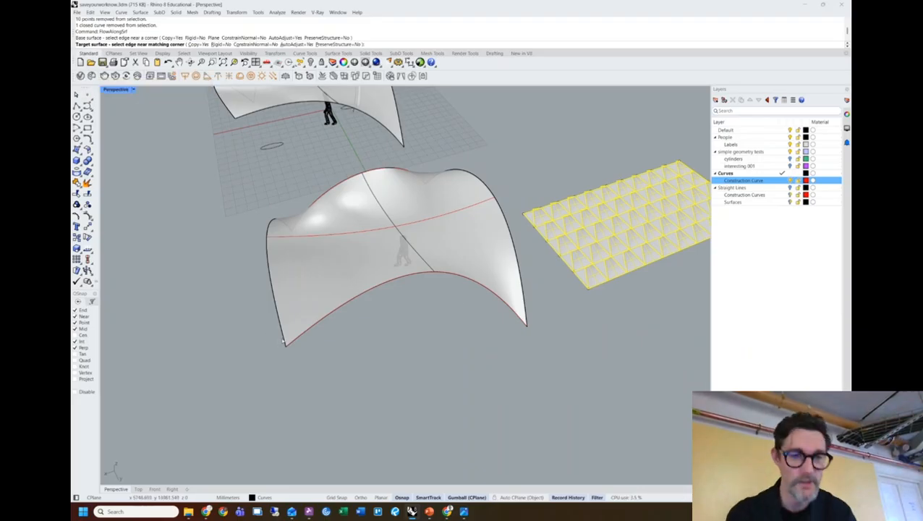
left_click(283, 340)
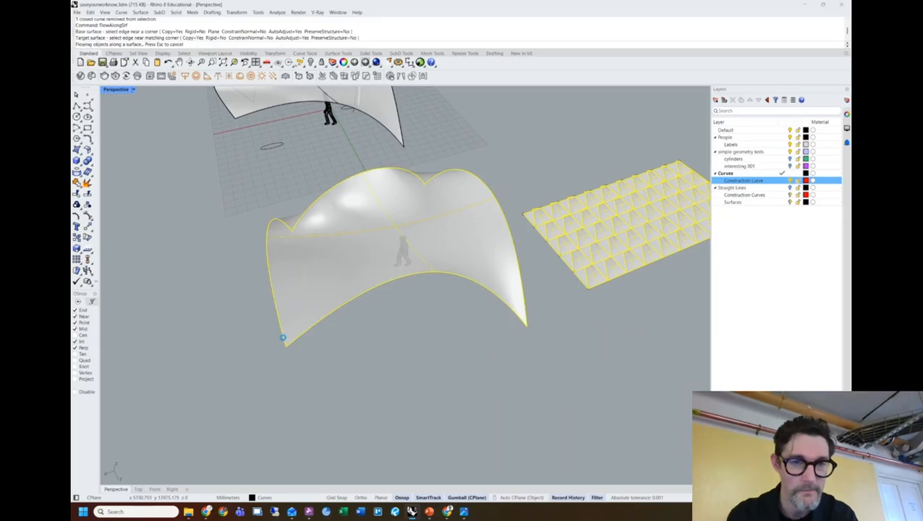
right_click_drag(284, 340, 409, 275)
key("Caps_Lock")
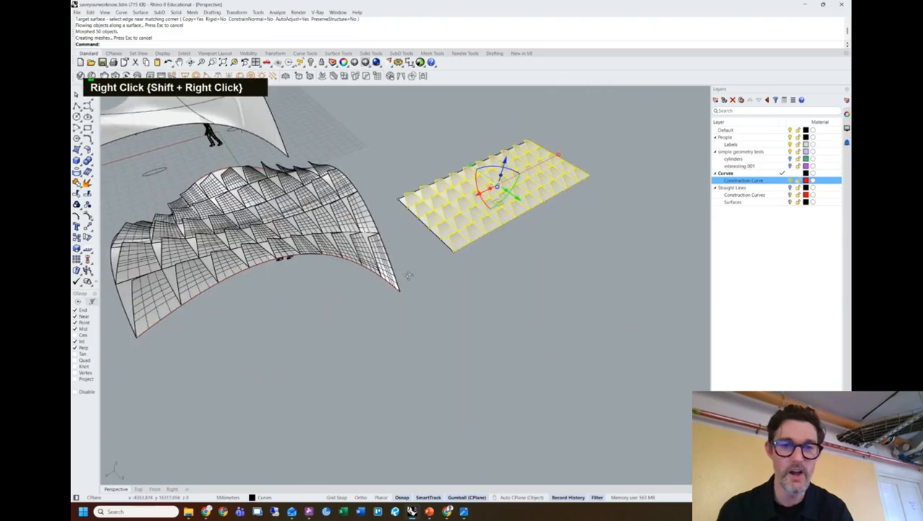
Show the base surface's control points and raise then lower a corner point to test spiky panels.
scroll(410, 198, "up", 5)
double_click(393, 193)
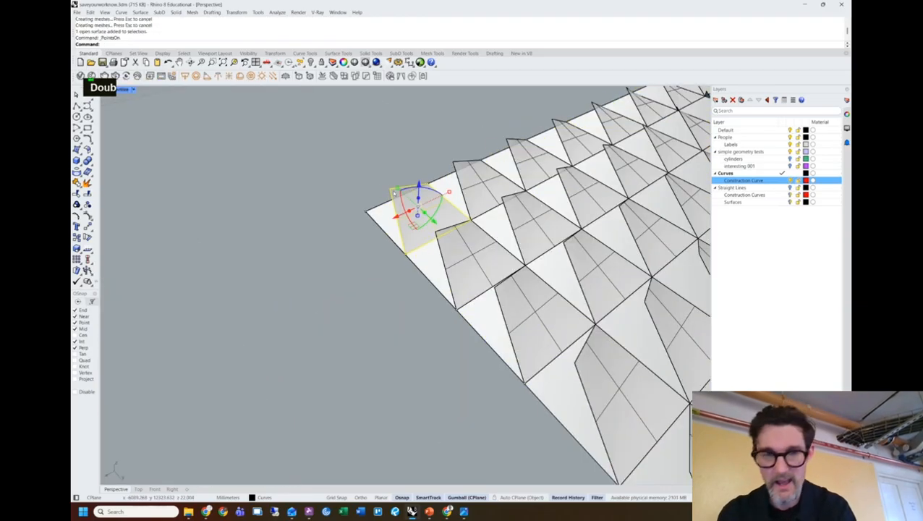
key("F10")
scroll(380, 184, "down", 6)
right_click_drag(379, 184, 369, 250, "shift")
right_click_drag(369, 250, 372, 273, "shift")
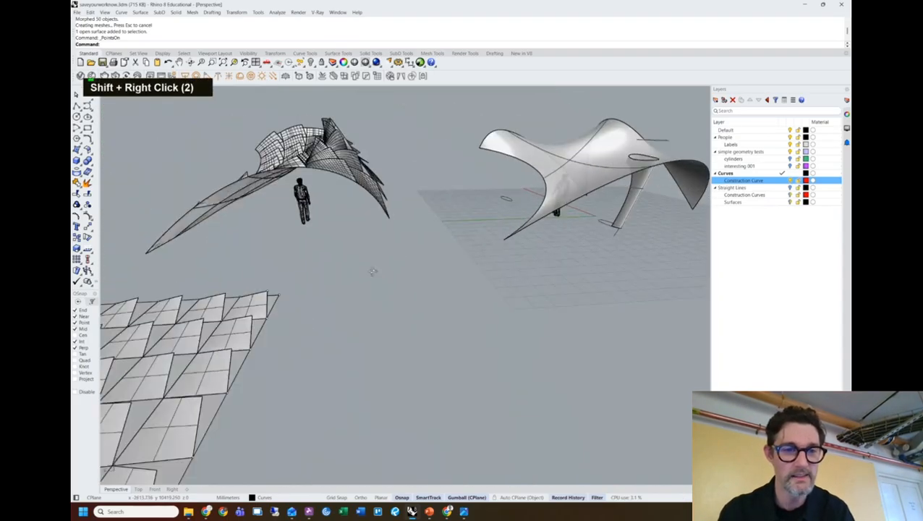
left_click(270, 294)
left_click_drag(262, 270, 254, 248)
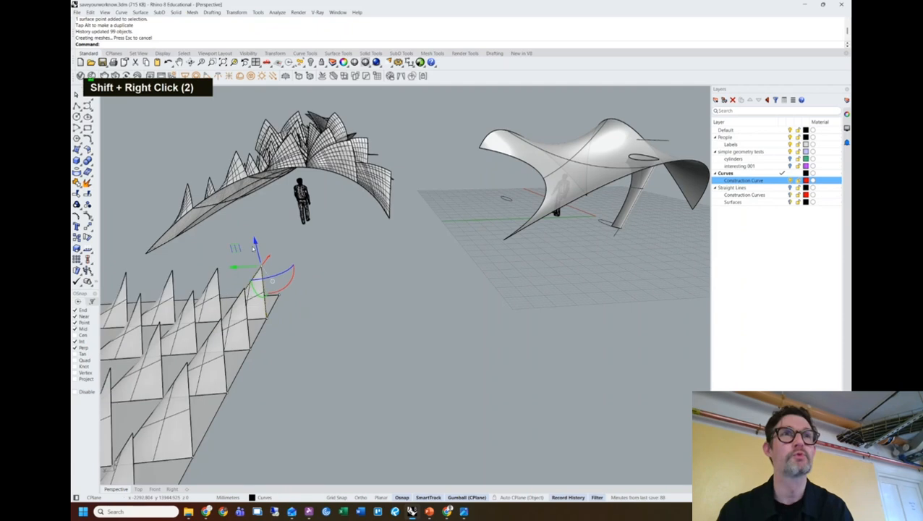
left_click_drag(254, 241, 262, 265)
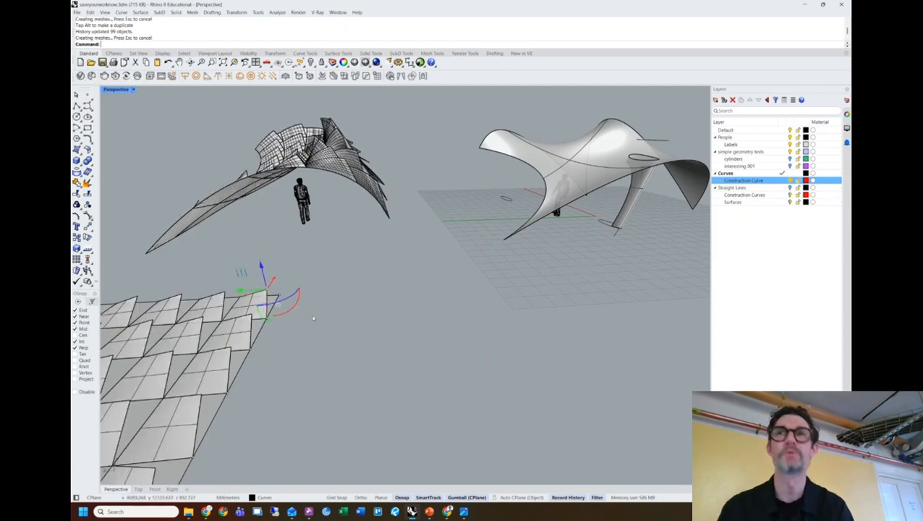
right_click_drag(319, 293, 492, 282)
right_click_drag(430, 177, 366, 286)
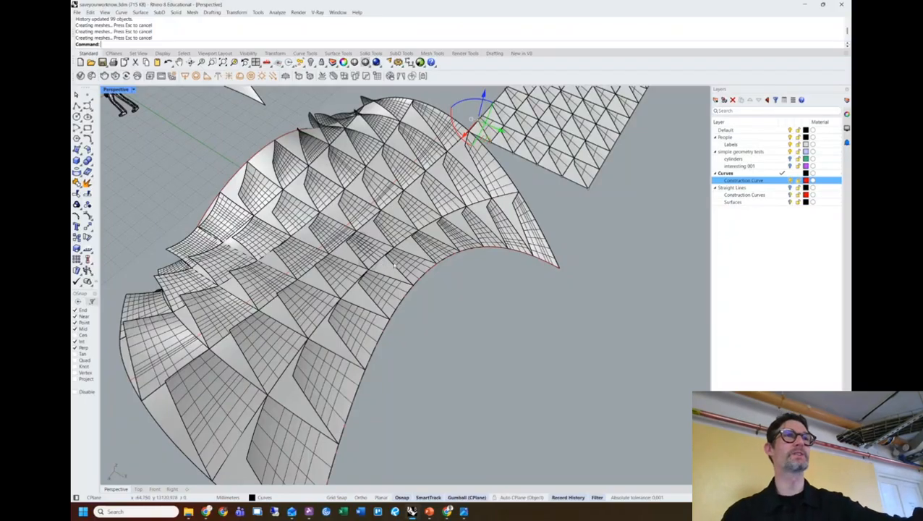
Select the plain canopy surface and hide it with the Hide command.
scroll(446, 264, "down", 9)
right_click_drag(446, 279, 596, 278)
scroll(375, 231, "up", 6)
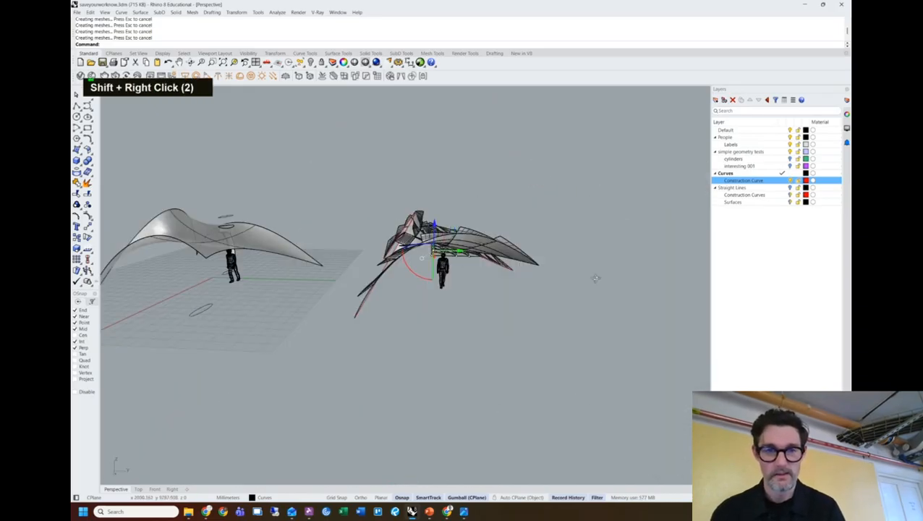
scroll(402, 260, "up", 4)
right_click_drag(423, 262, 435, 282)
left_click(383, 238)
key("Escape")
key("Escape")
left_click(448, 265)
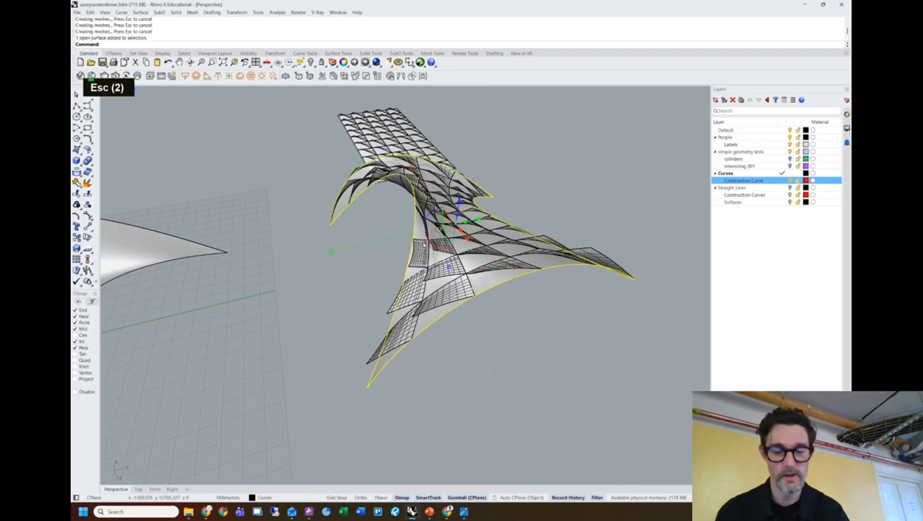
type("hide")
key("Return")
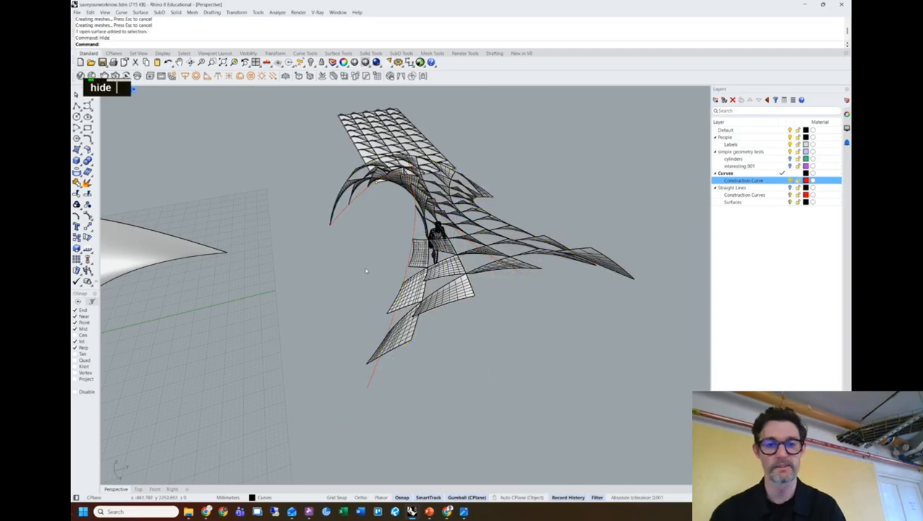
Pipe the canopy's left edge, central and right edge curves with radius 35.
right_click_drag(479, 282, 466, 274)
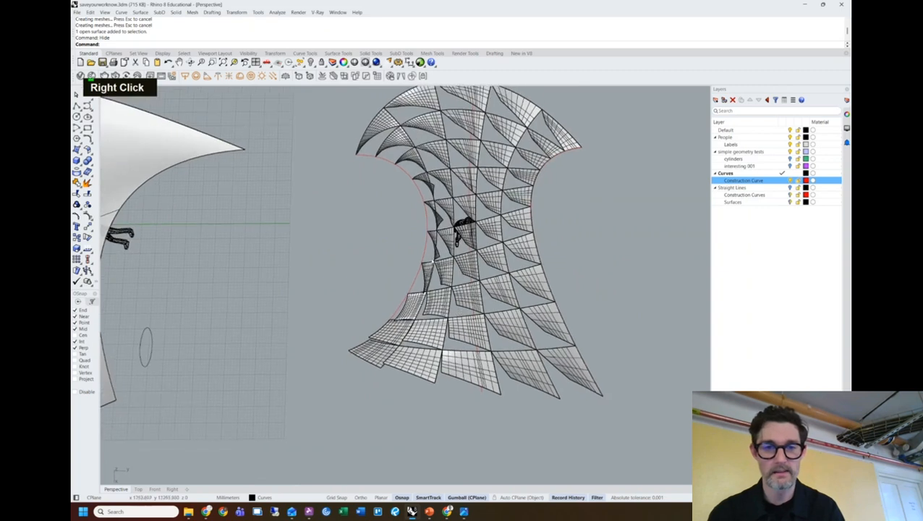
left_click(425, 253)
left_click(474, 253, "shift")
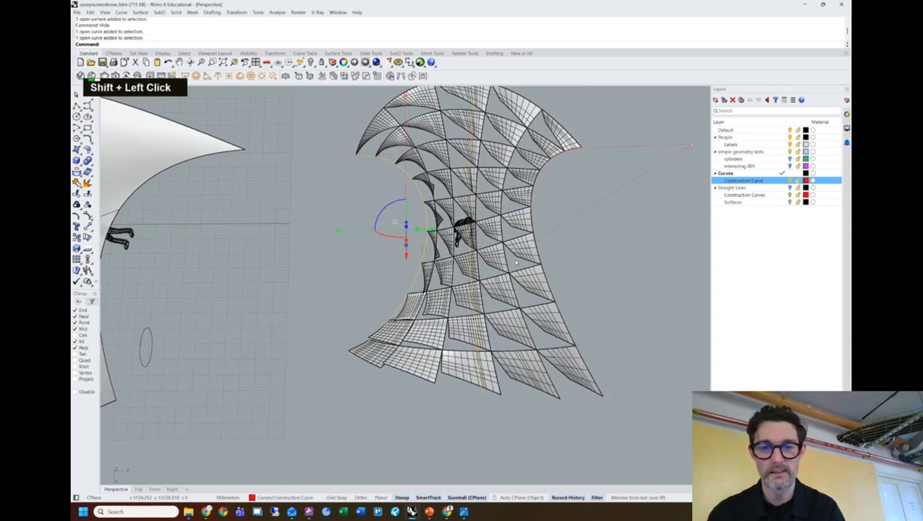
left_click(536, 238, "shift")
key("shift+space")
right_click_drag(615, 266, 586, 293, "shift")
mouse_move(190, 512)
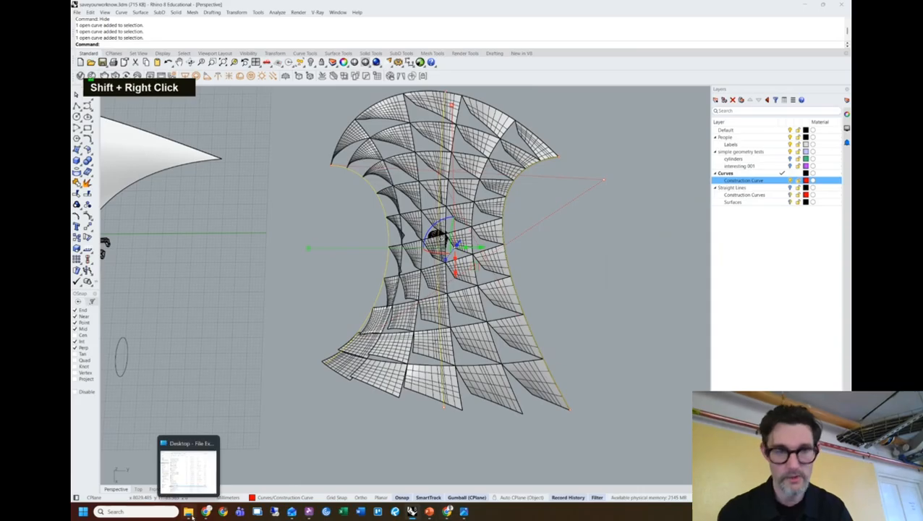
type("pi")
key("Return")
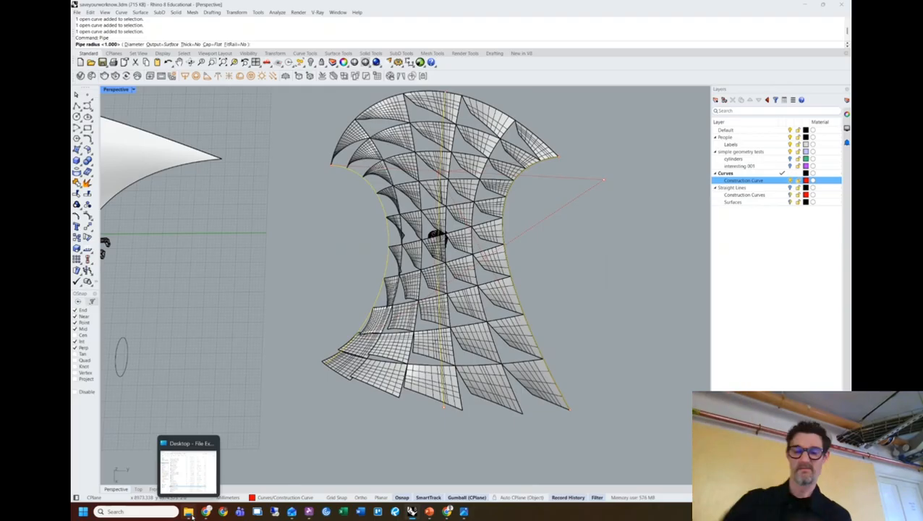
key("Return")
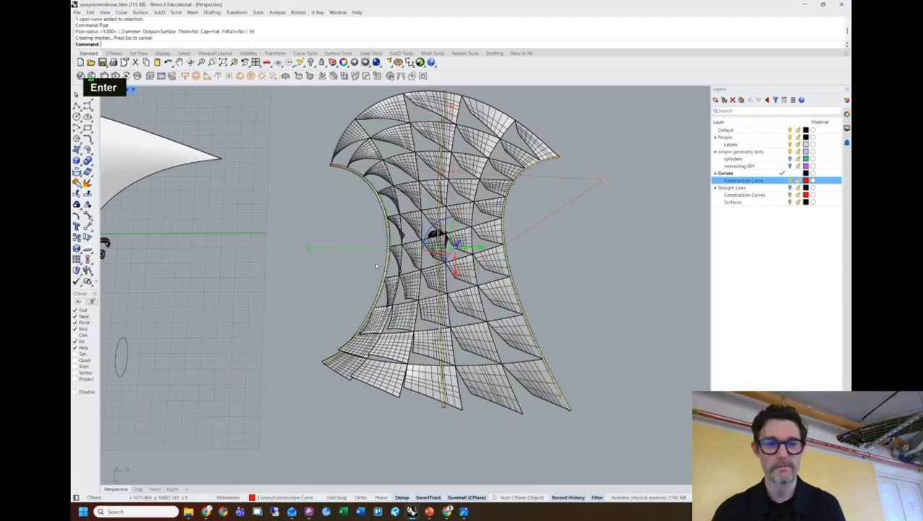
right_click_drag(333, 284, 346, 216)
right_click(727, 175)
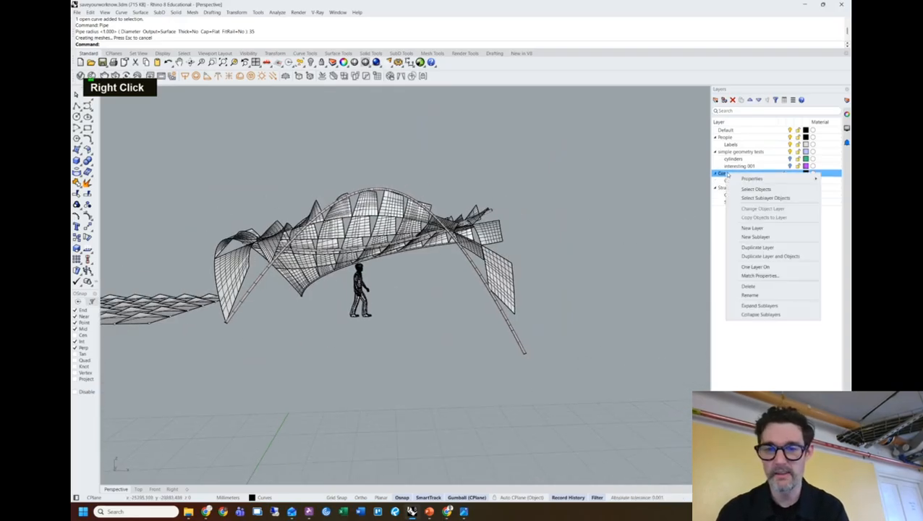
Move the human figure to the right, outside the canopy.
right_click_drag(550, 244, 558, 330)
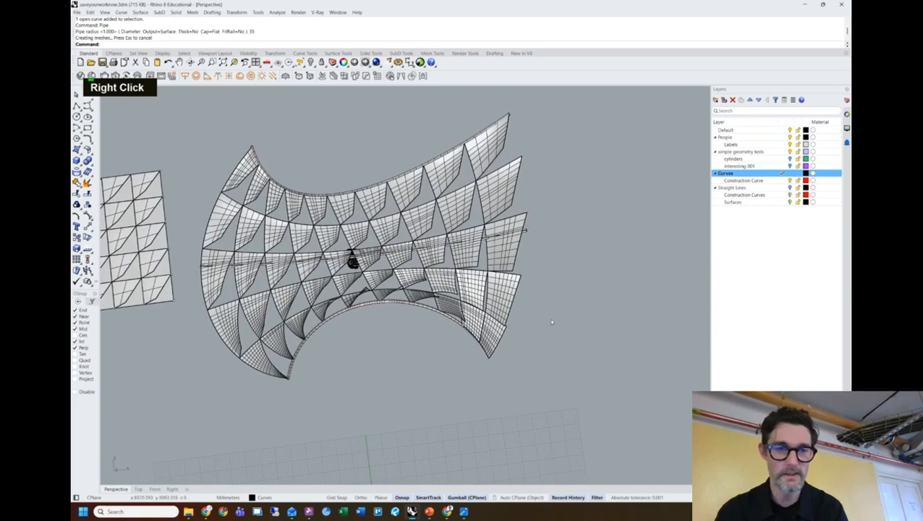
left_click(790, 181)
left_click(354, 264)
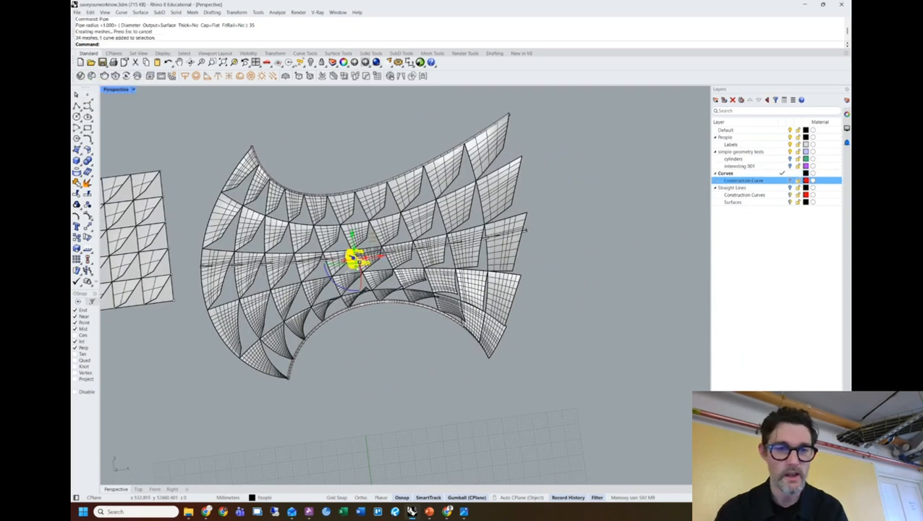
left_click_drag(377, 256, 628, 219)
left_click(544, 335)
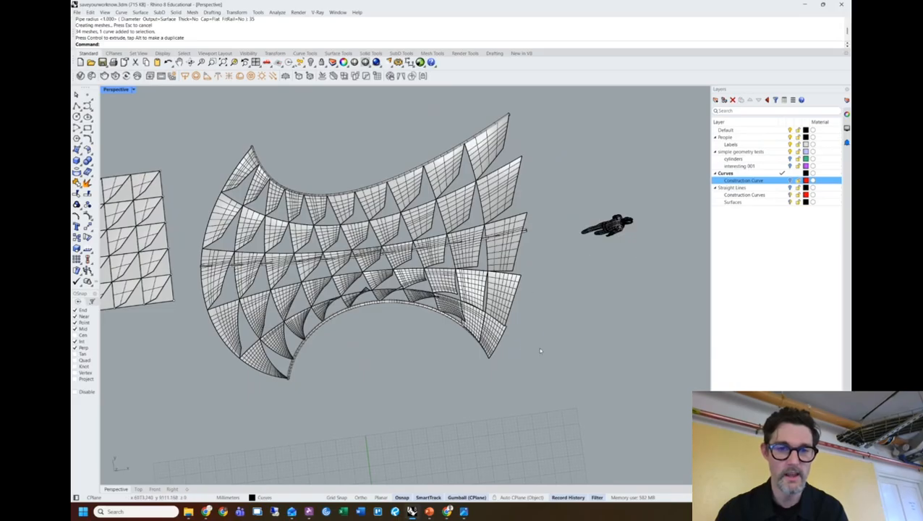
Select the canopy surfaces and drop the edge pipes, then cancel an accidental Pipe command.
left_click_drag(205, 148, 205, 148)
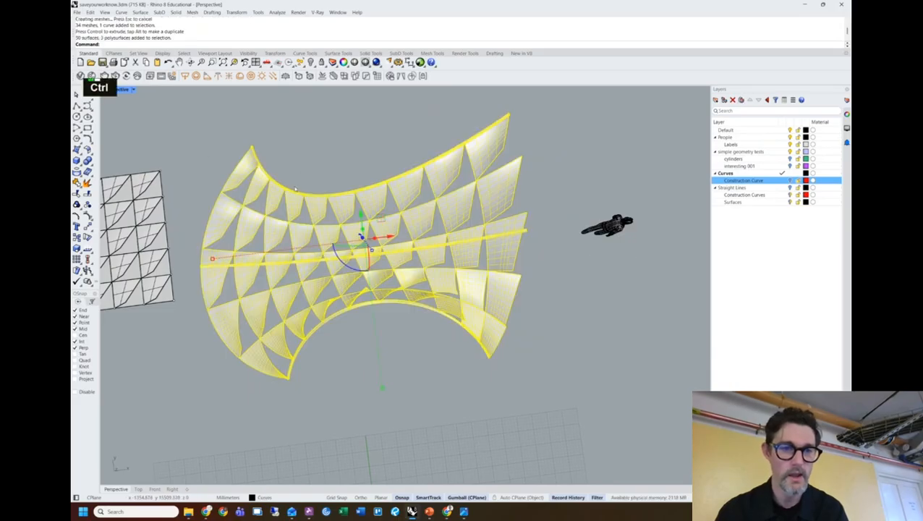
left_click(295, 192, "ctrl")
left_click(252, 267, "ctrl")
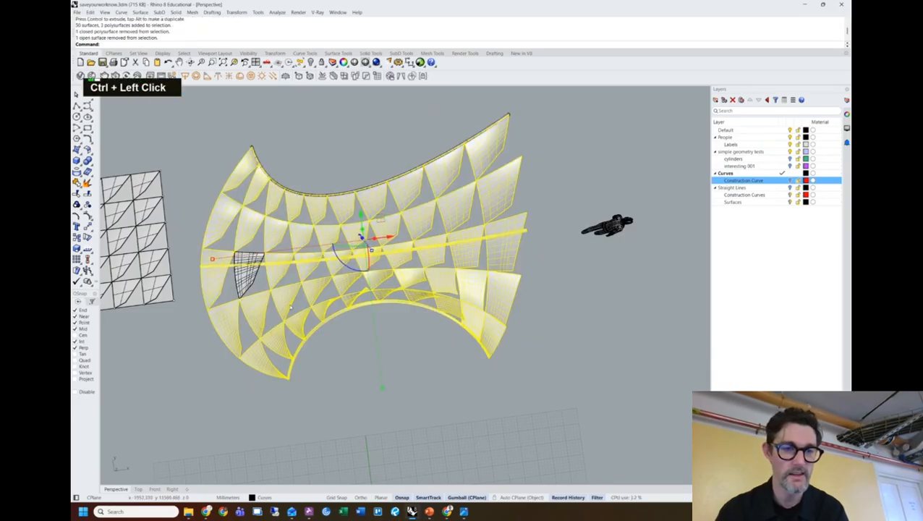
left_click(254, 269, "shift")
left_click(265, 266, "ctrl")
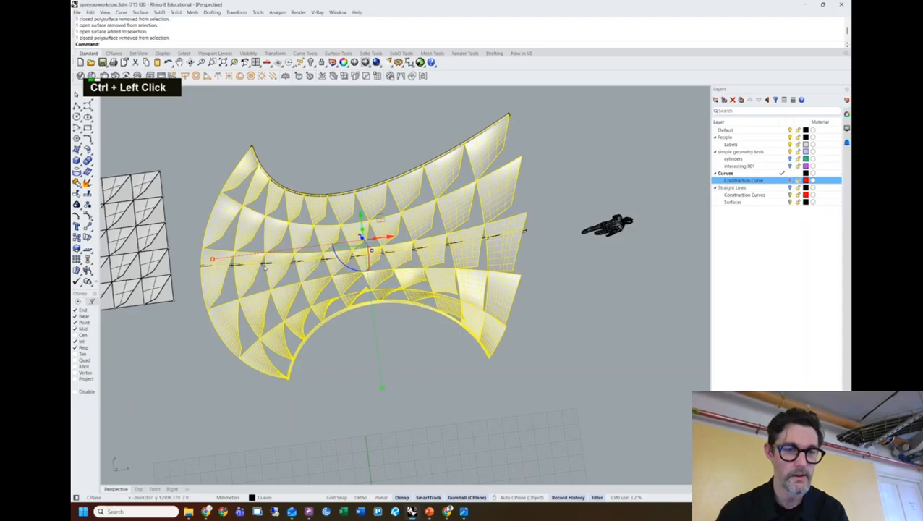
left_click(316, 325, "ctrl")
right_click_drag(318, 322, 517, 136, "shift")
right_click(352, 292)
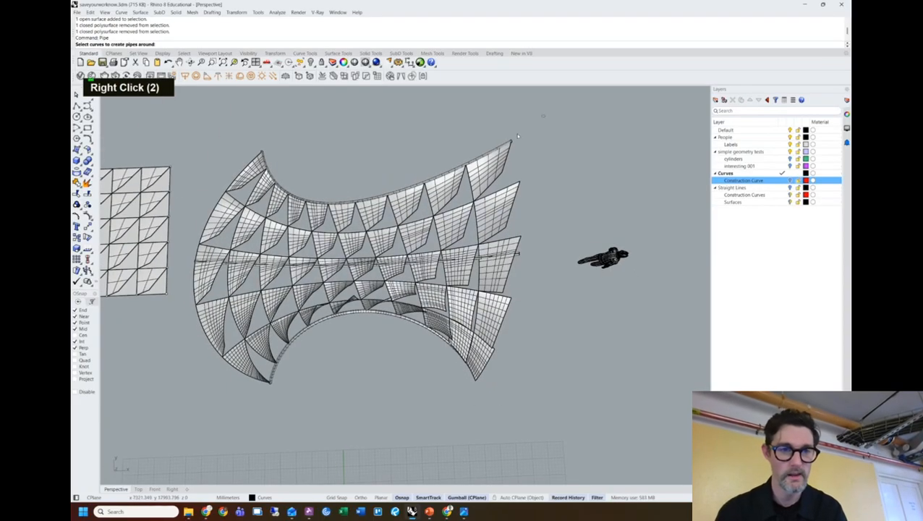
left_click_drag(216, 403, 191, 402)
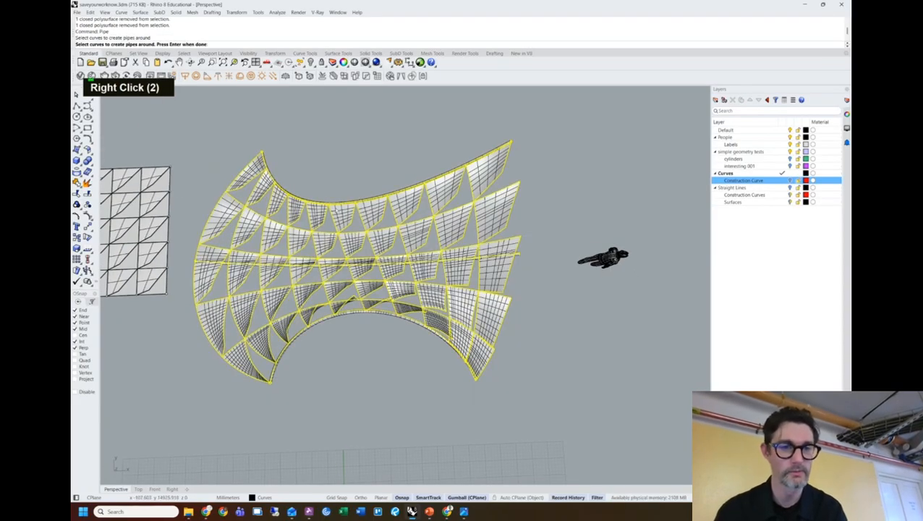
key("Escape")
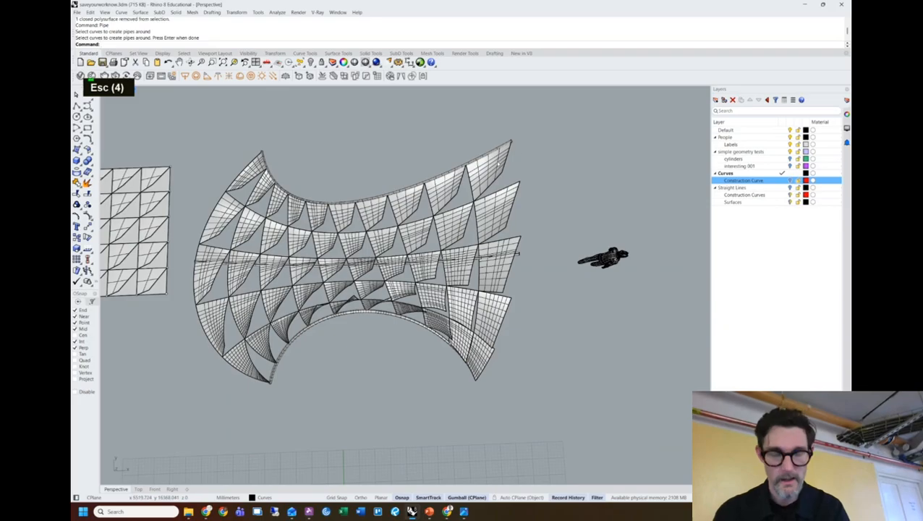
Reselect the canopy, removing the flat grid and the arch, horizontal and top edge pipes.
left_click_drag(214, 383, 171, 391)
left_click_drag(192, 149, 108, 300, "ctrl")
left_click(302, 336, "ctrl")
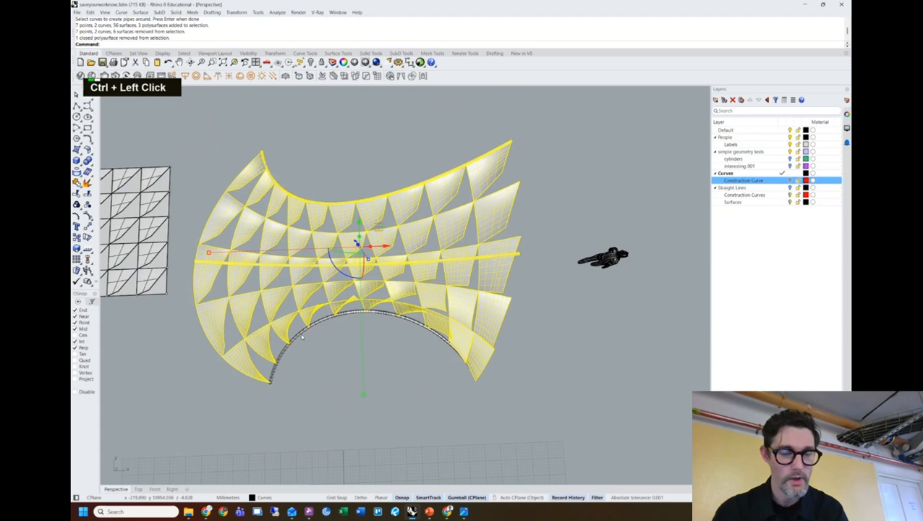
left_click(283, 266, "ctrl")
left_click(295, 210, "ctrl")
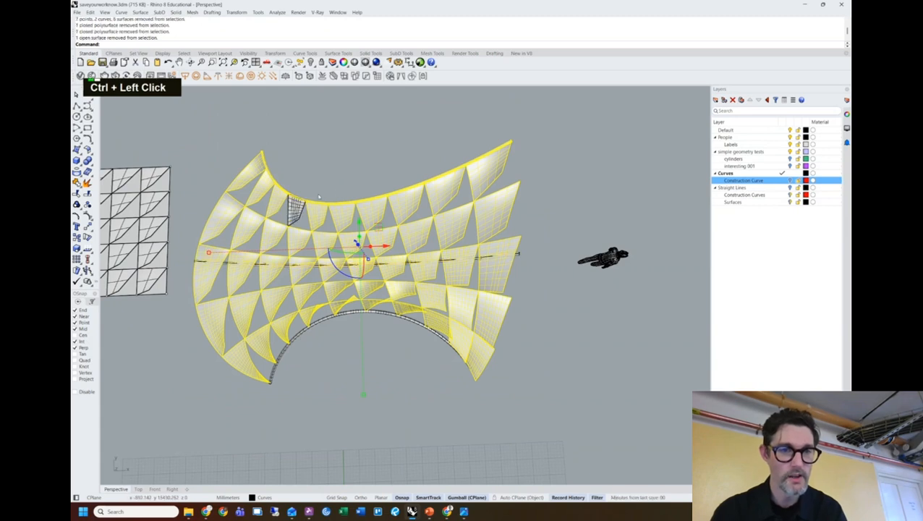
left_click(305, 200, "ctrl")
left_click(296, 211, "shift")
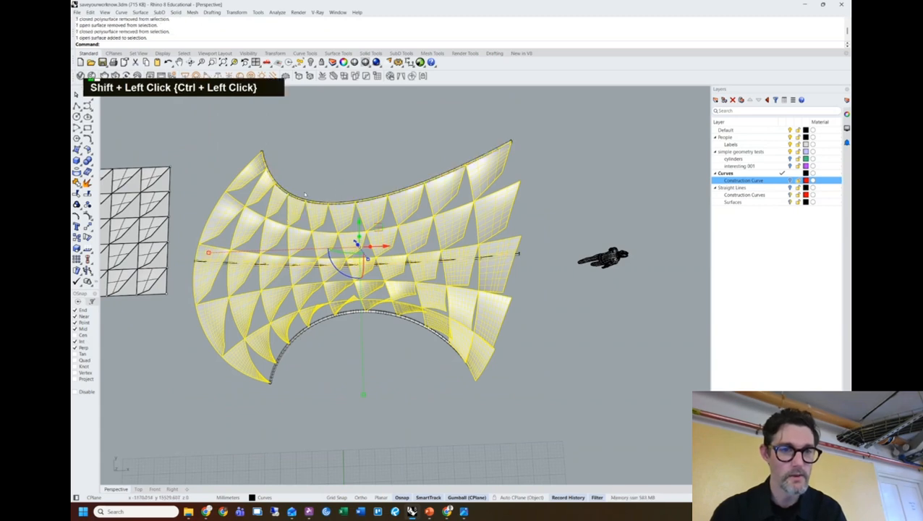
left_click(313, 208, "ctrl")
left_click(319, 210, "shift")
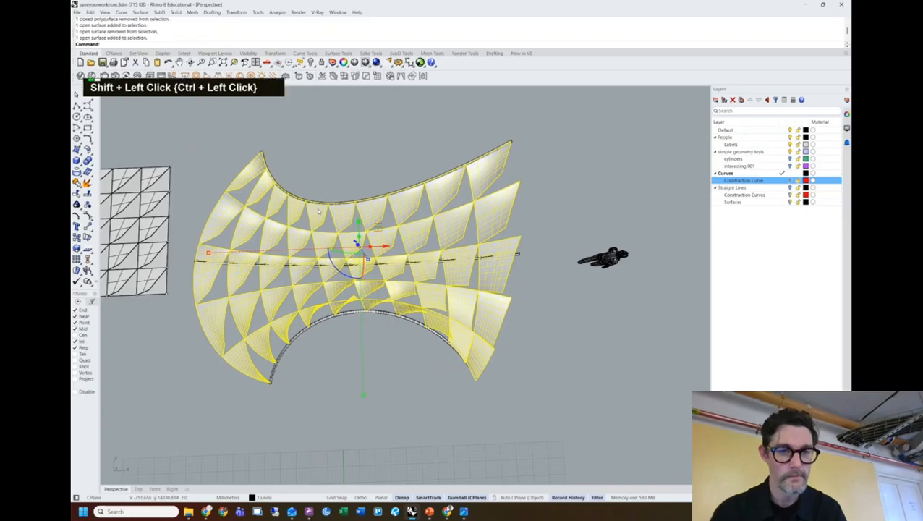
Offset the selected canopy panels into 5 mm solids with OffsetSrf, dismissing the History Warning.
type("o")
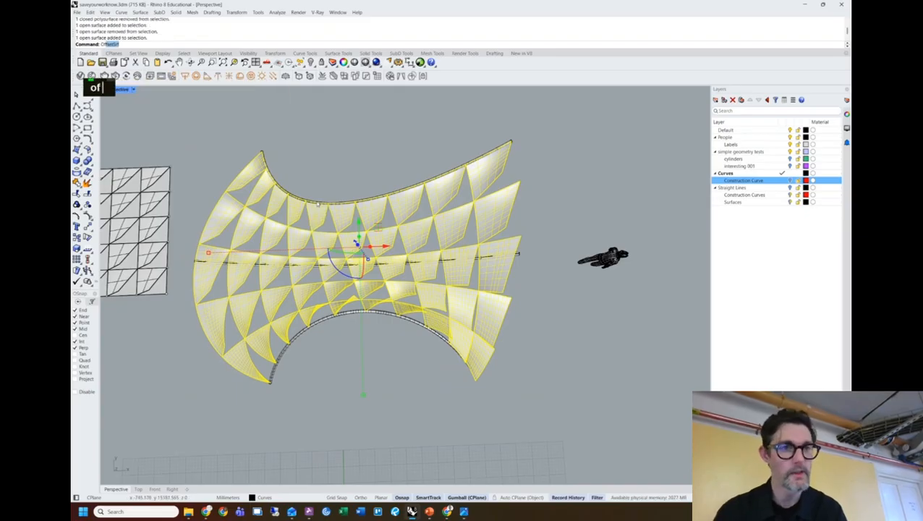
type("ff")
key("Return")
right_click_drag(342, 200, 433, 123)
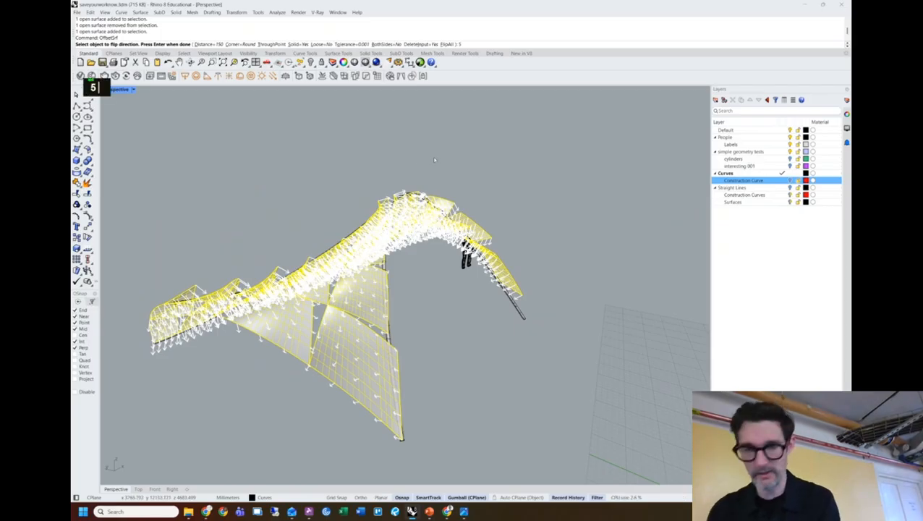
key("Return")
key("Return")
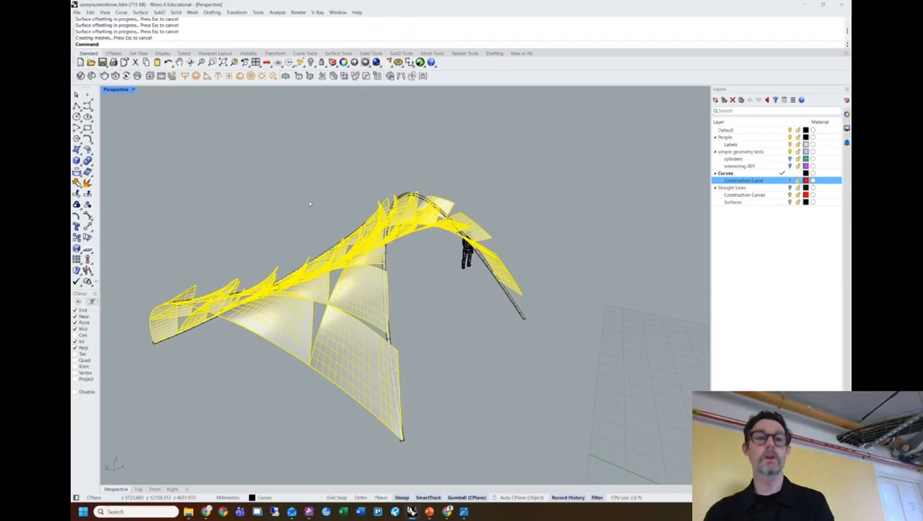
left_click(490, 280)
right_click_drag(246, 208, 420, 286)
left_click(258, 212)
Zoom and orbit to inspect the arch tube and the whole thickened canopy.
scroll(424, 290, "up", 3)
scroll(425, 289, "up", 5)
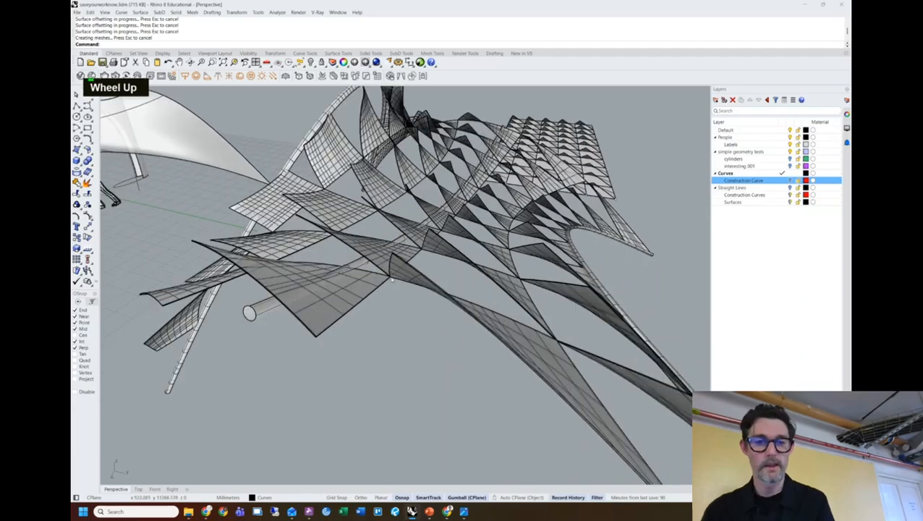
left_click(411, 288)
left_click(439, 308)
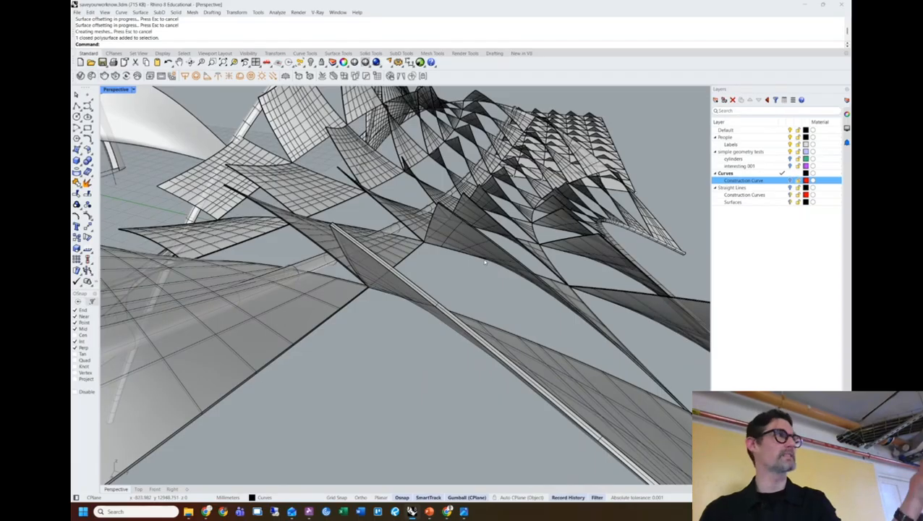
scroll(487, 262, "down", 4)
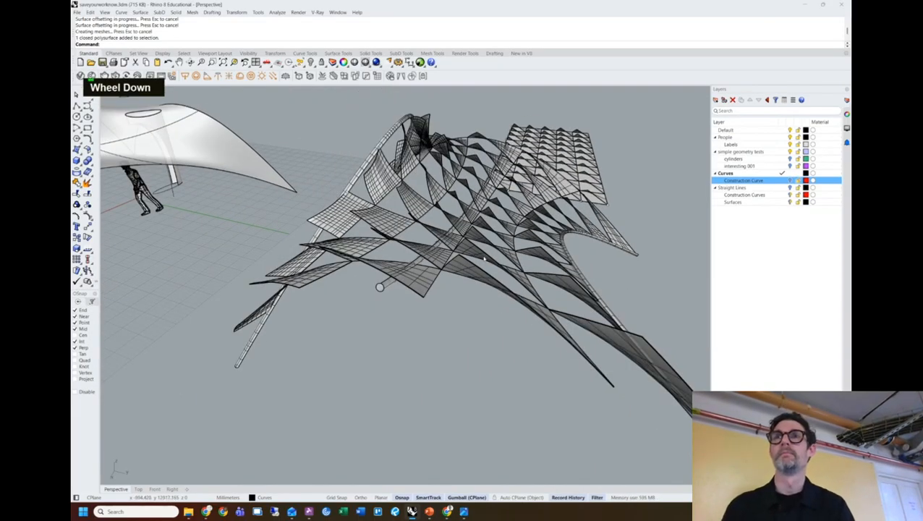
right_click_drag(573, 213, 495, 284)
scroll(495, 284, "up", 3)
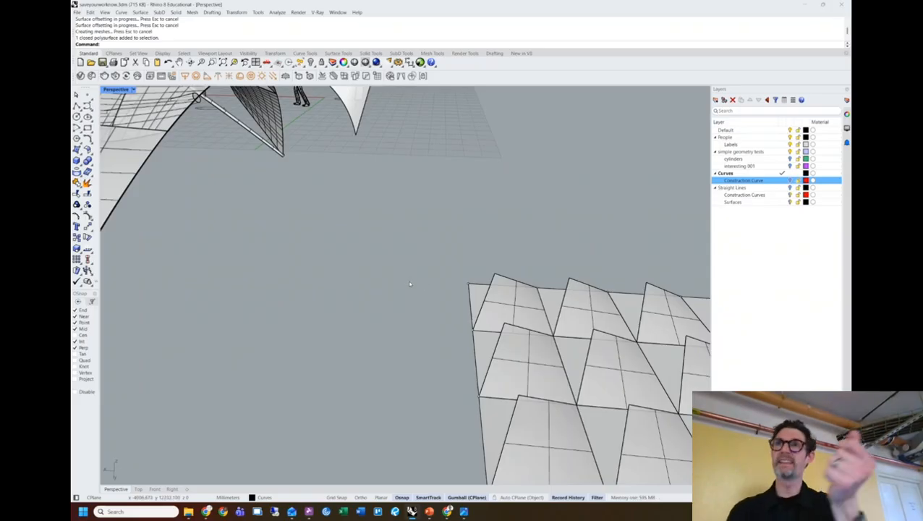
scroll(384, 279, "down", 5)
right_click_drag(257, 280, 533, 389, "shift")
Move the human figure under the canopy and window-select the flat panel grid.
left_click(531, 383)
left_click_drag(554, 434, 417, 299)
left_click(472, 259)
right_click_drag(472, 259, 453, 314, "shift")
left_click_drag(93, 275, 94, 265)
left_click(216, 243)
right_click_drag(304, 243, 352, 244)
left_click_drag(408, 325, 128, 200)
Hide the selected flat panel grid.
type("hi")
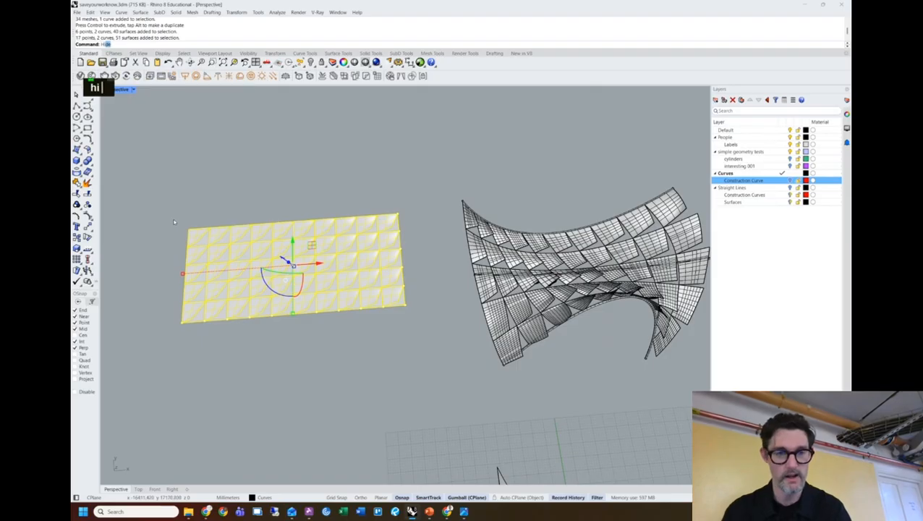
key("Return")
scroll(326, 228, "down", 4)
right_click_drag(326, 229, 365, 275, "shift")
scroll(374, 241, "up", 2)
scroll(374, 241, "up", 4)
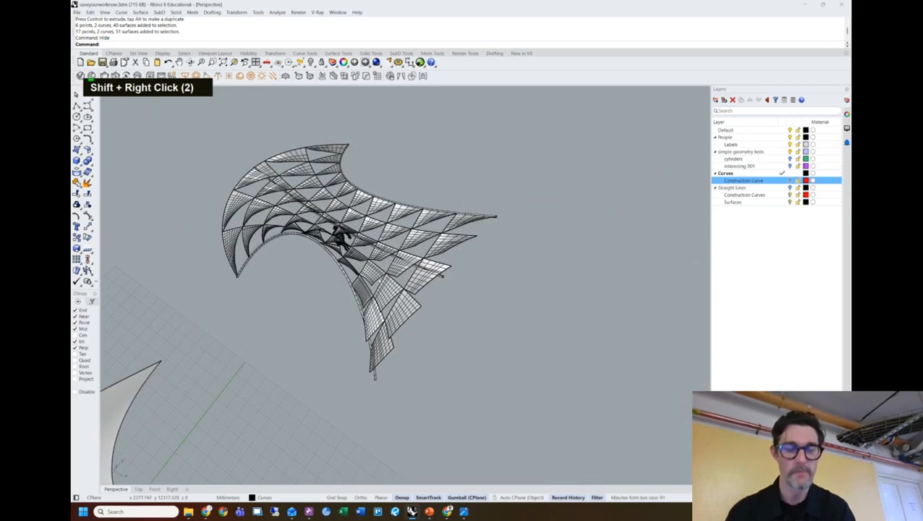
Add a new layer named Clipping Plane.
right_click(733, 225)
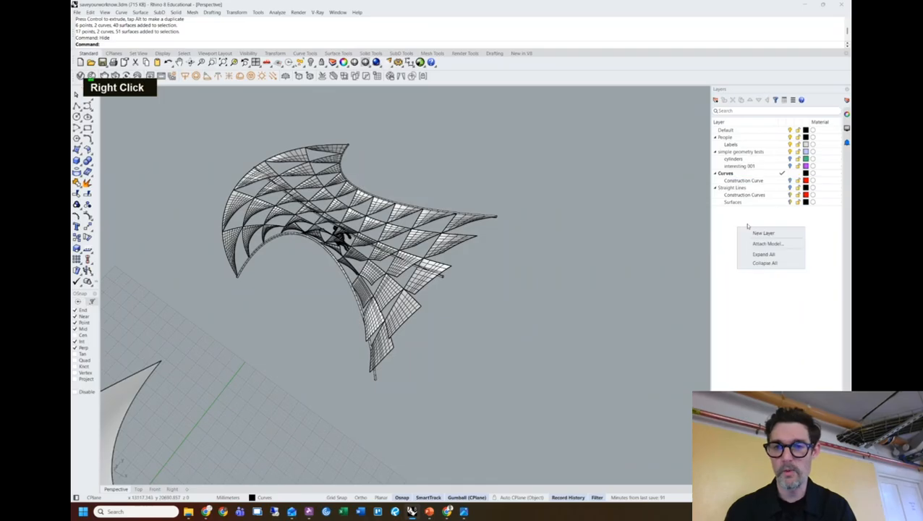
left_click(735, 243)
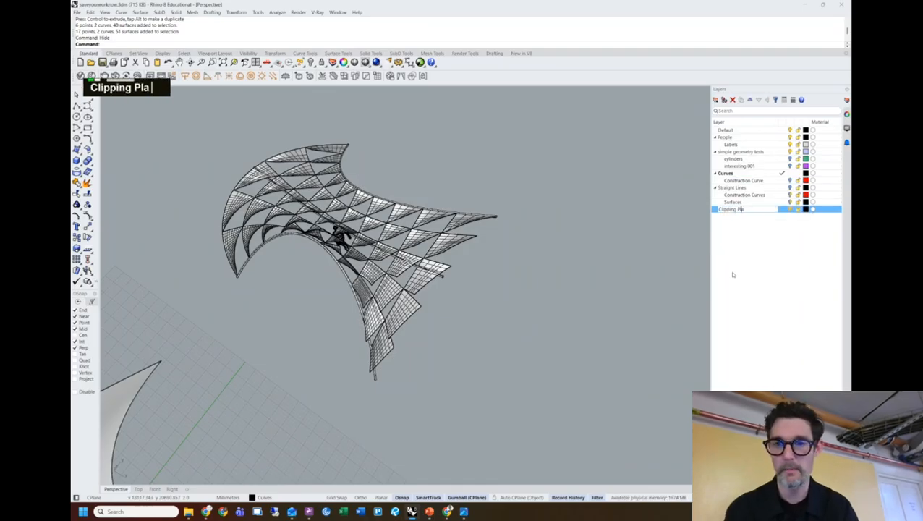
key("Return")
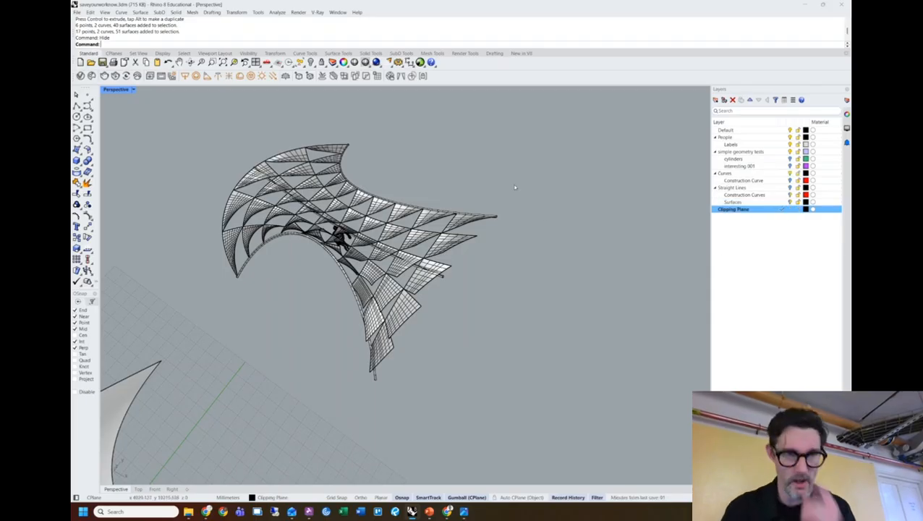
Draw a clipping plane rectangle with the ClippingPlane command and select it.
type("lippingPlane")
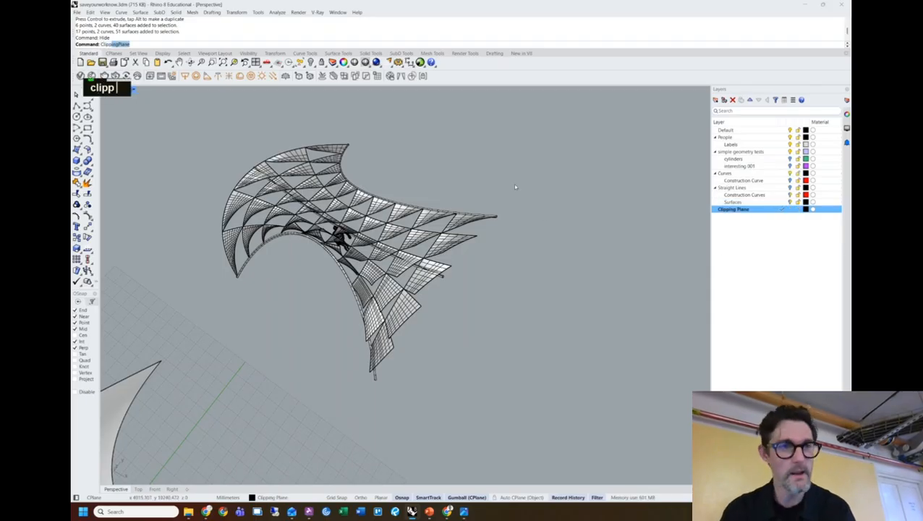
key("Return")
left_click(438, 162)
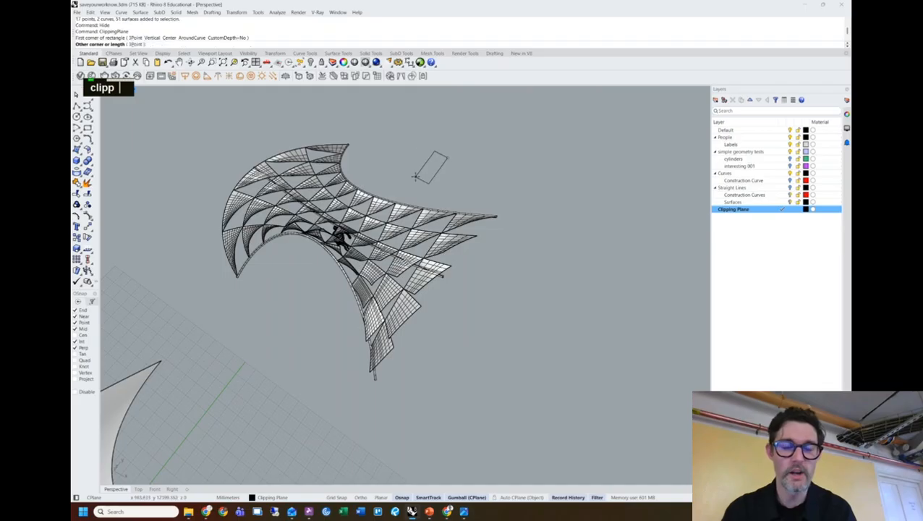
left_click(408, 163)
left_click(428, 161)
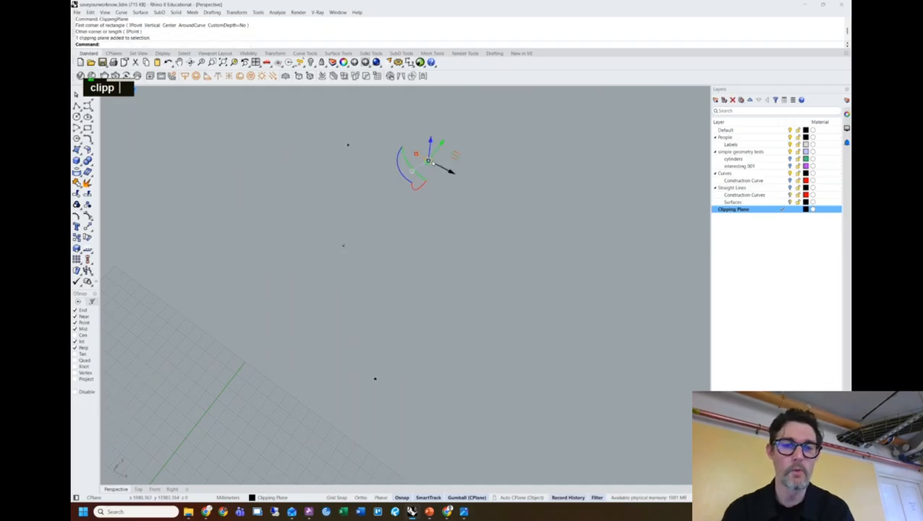
right_click(458, 155)
Move, rotate and shift the clipping plane so it cuts away the canopy's right end.
left_click_drag(418, 154, 427, 85)
right_click_drag(427, 84, 461, 190, "shift")
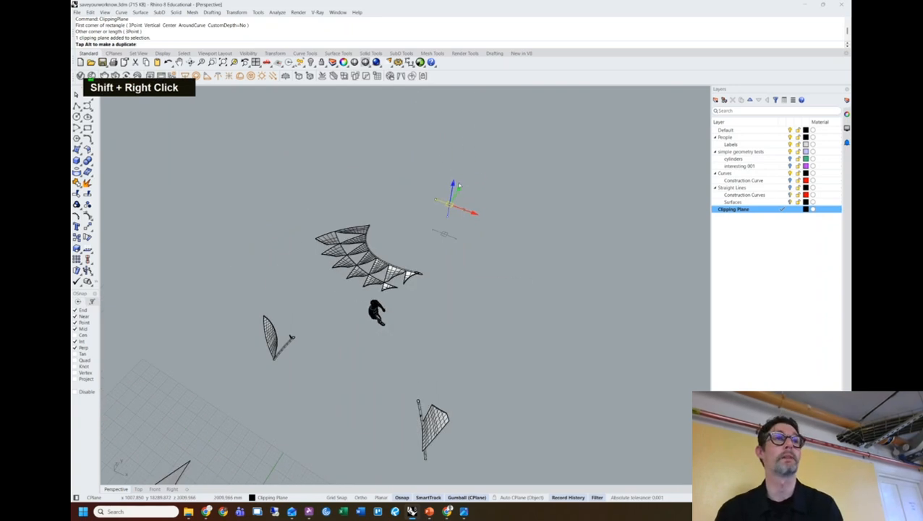
left_click_drag(454, 188, 443, 172)
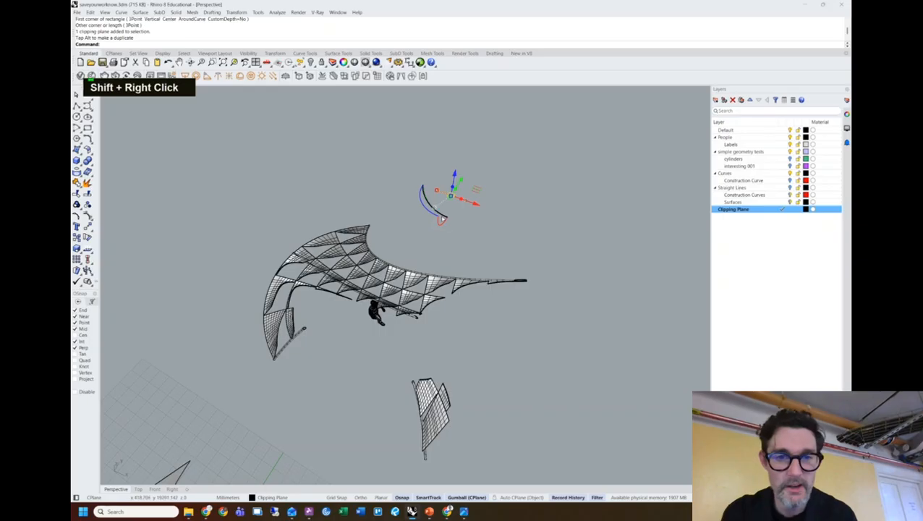
left_click_drag(443, 217, 419, 178)
right_click_drag(471, 177, 471, 276)
mouse_move(498, 211)
left_mouse_down()
mouse_move(528, 211)
mouse_move(489, 207)
left_mouse_up()
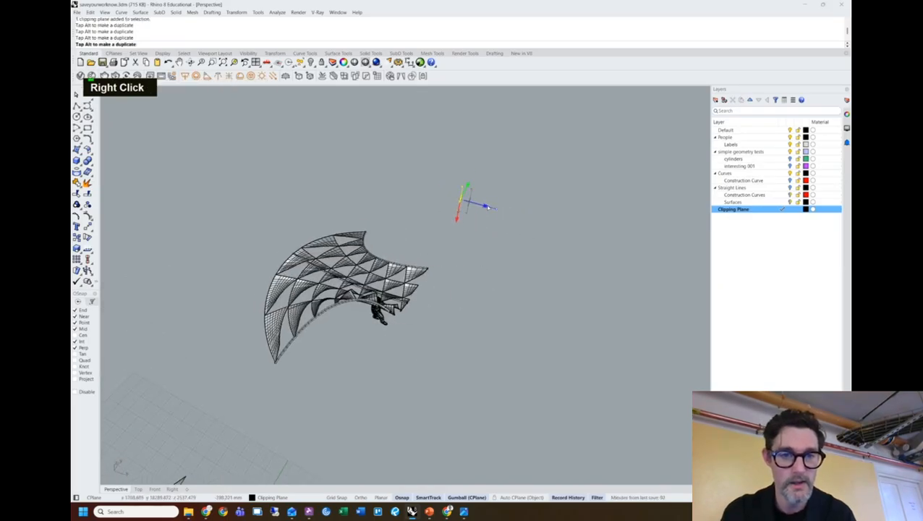
right_click_drag(512, 298, 342, 283)
scroll(319, 264, "up", 2)
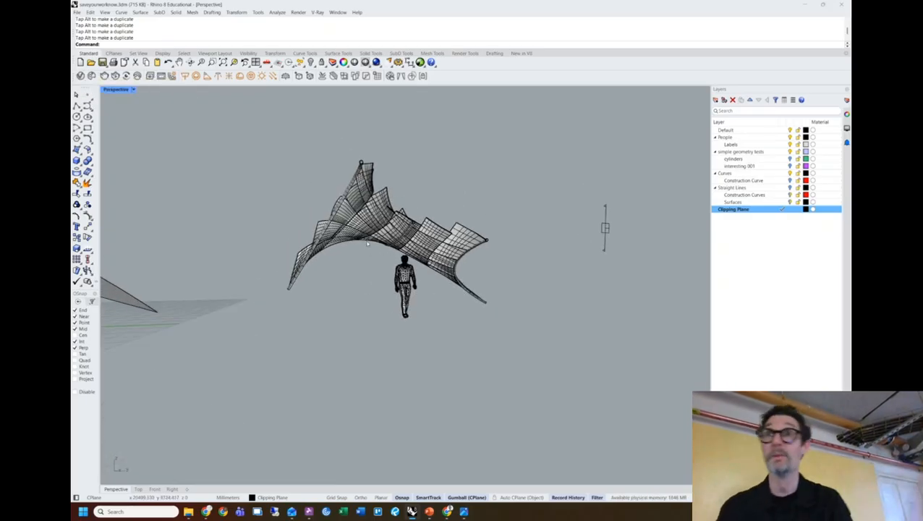
right_click_drag(373, 275, 357, 264)
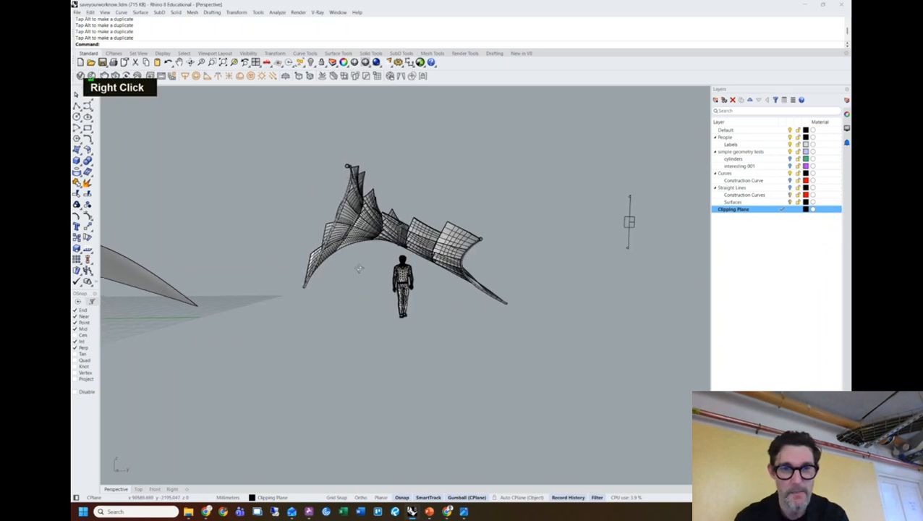
Restore the four-viewport layout and frame the canopy in the Right view.
double_click(116, 89)
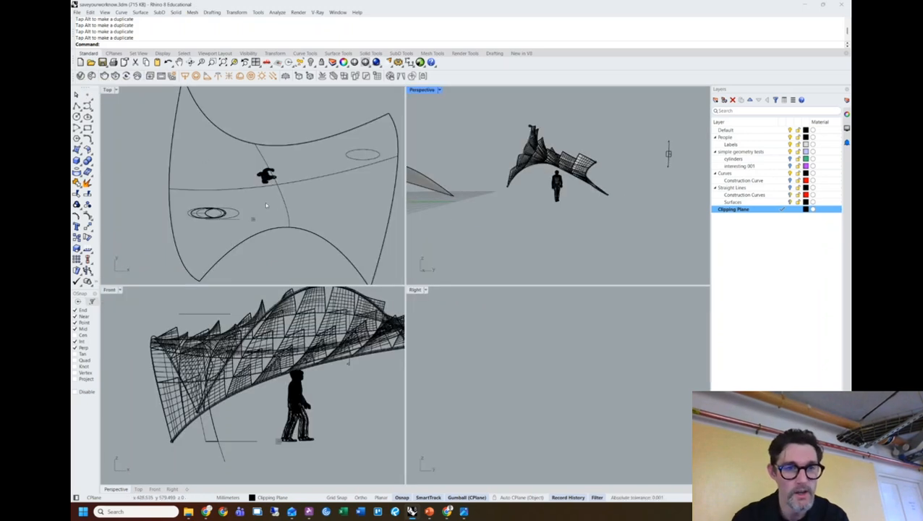
scroll(268, 204, "down", 4)
scroll(294, 347, "down", 2)
scroll(294, 348, "down", 2)
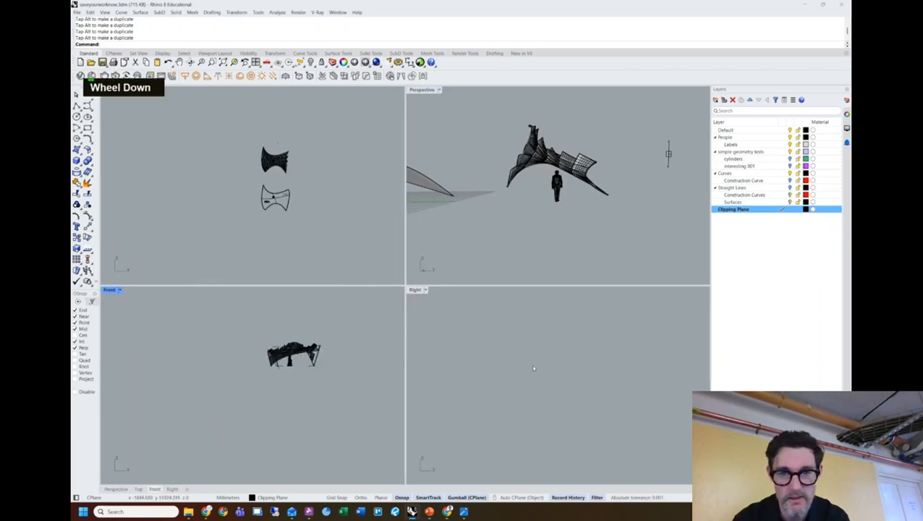
scroll(515, 416, "down", 3)
scroll(515, 416, "up", 4)
scroll(515, 417, "up", 4)
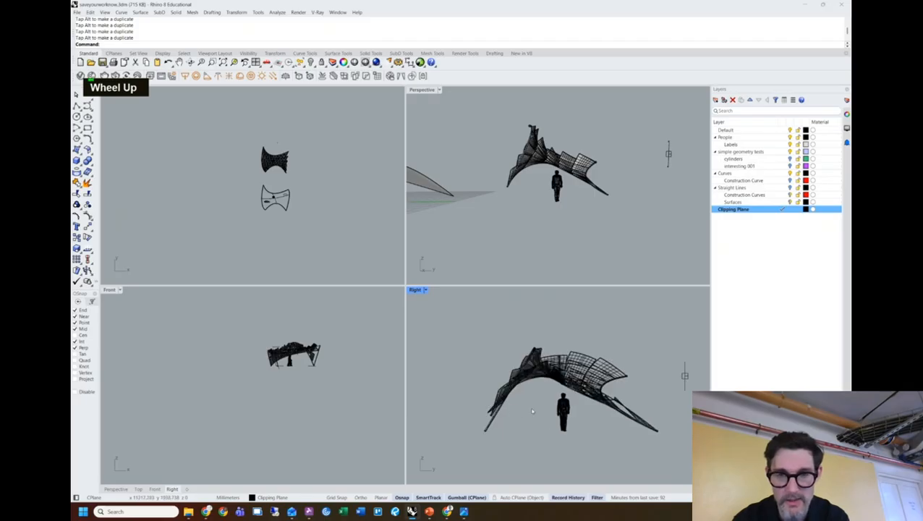
right_click_drag(577, 416, 534, 399)
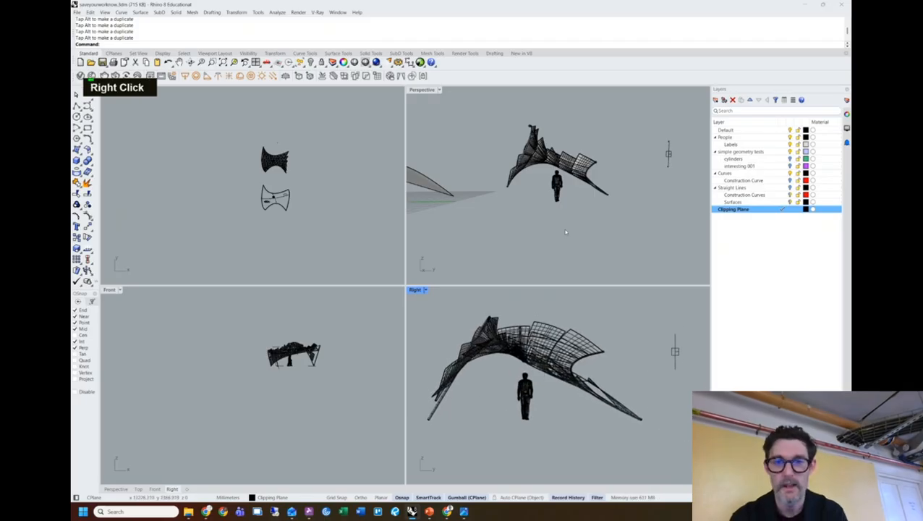
Select the clipping plane and tick Right under Views Clipped in its Properties.
left_click(677, 355)
right_click_drag(609, 367, 584, 359)
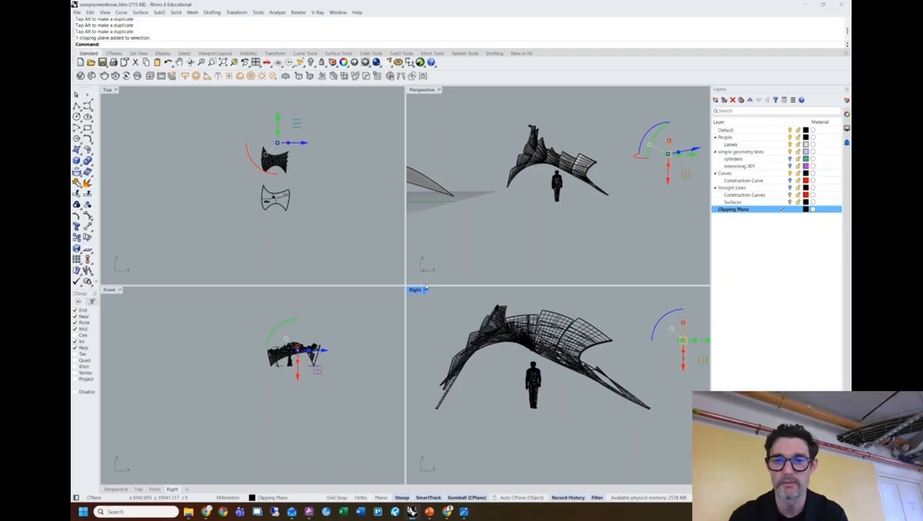
double_click(672, 181)
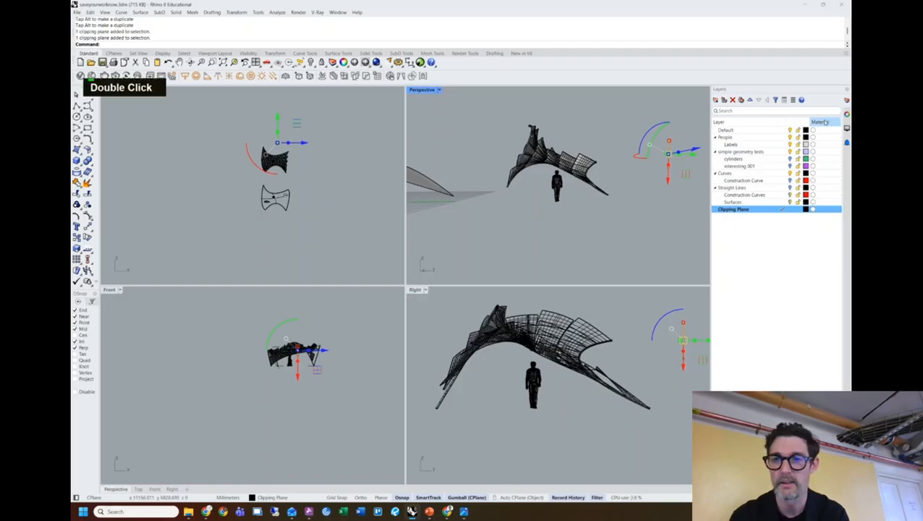
left_click(846, 114)
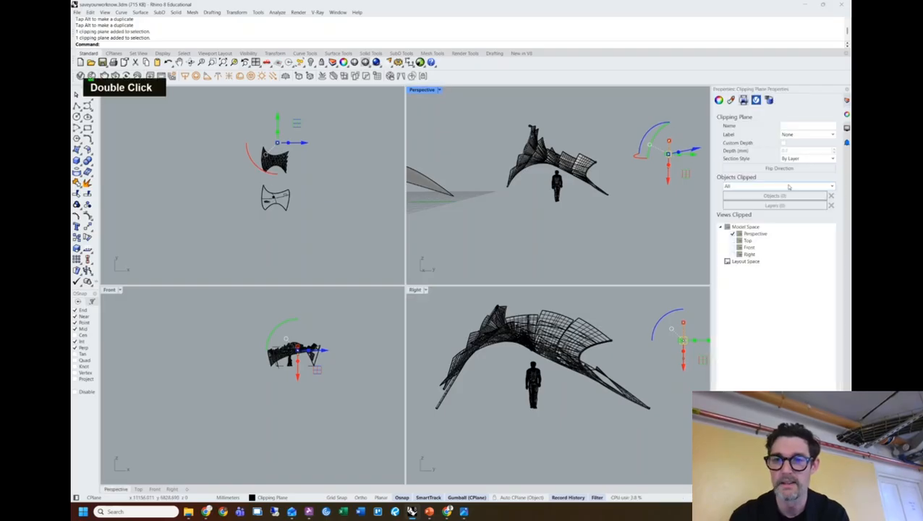
left_click(733, 254)
Maximize the Right view and centre the canopy in it.
left_click(452, 317)
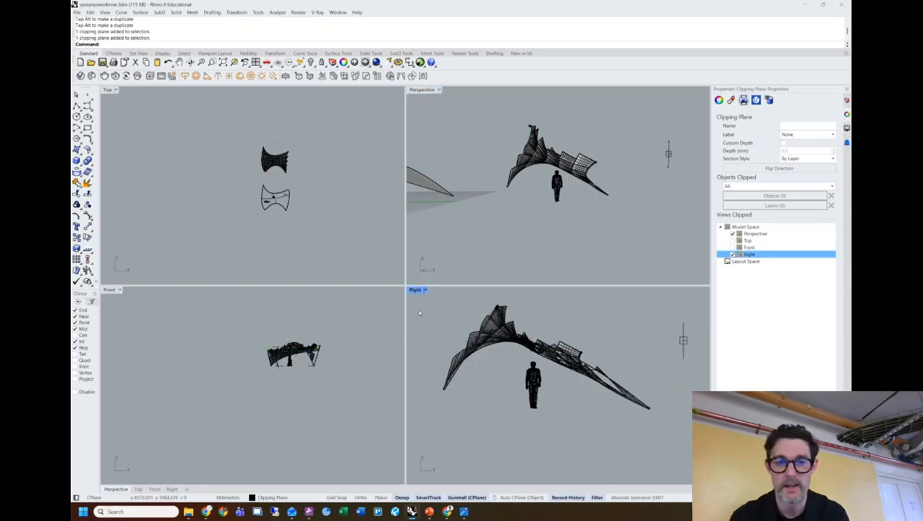
double_click(415, 289)
scroll(429, 257, "down", 4)
right_click_drag(474, 220, 472, 238, "shift")
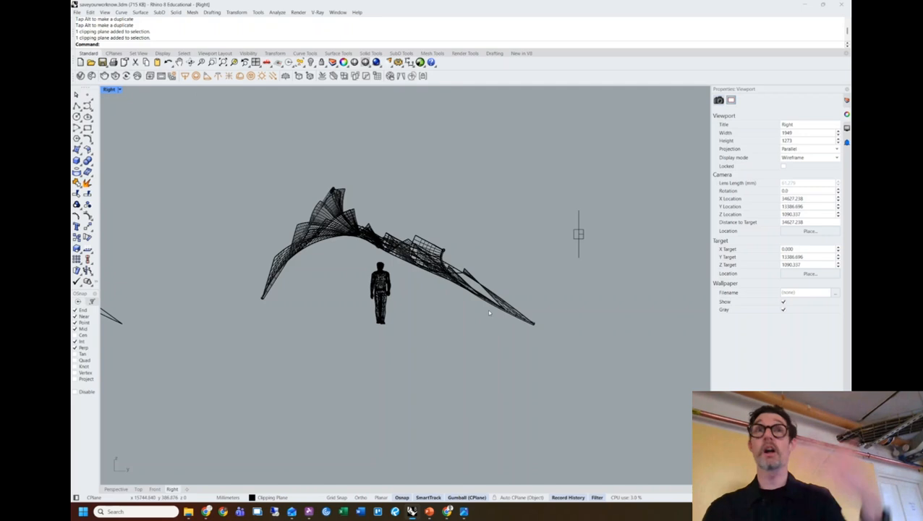
Window-select the shell, figure and clipping plane in the Right view and run Make2D.
left_click_drag(552, 374, 245, 154)
left_click_drag(607, 310, 207, 138)
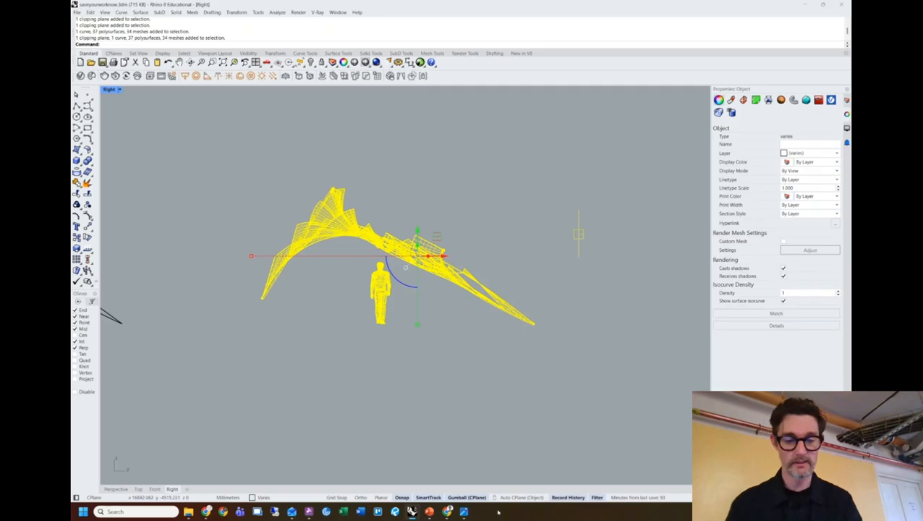
type("make2")
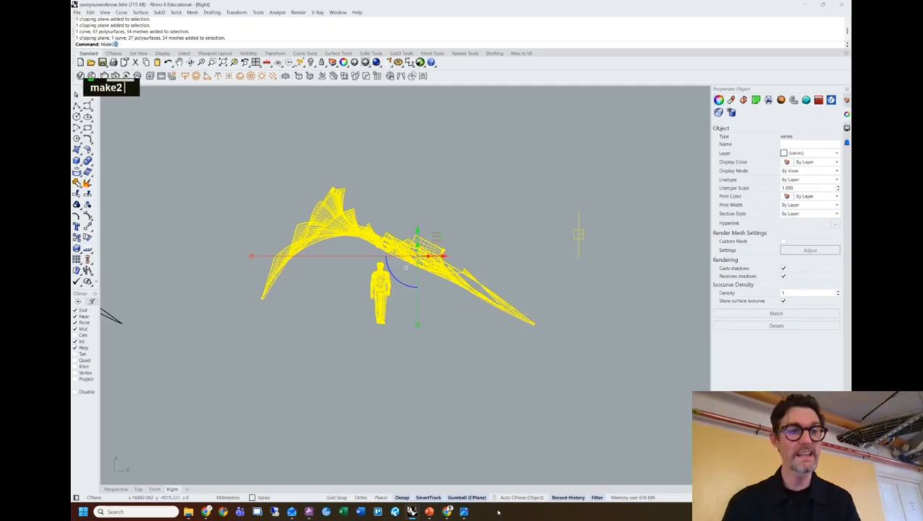
type("d")
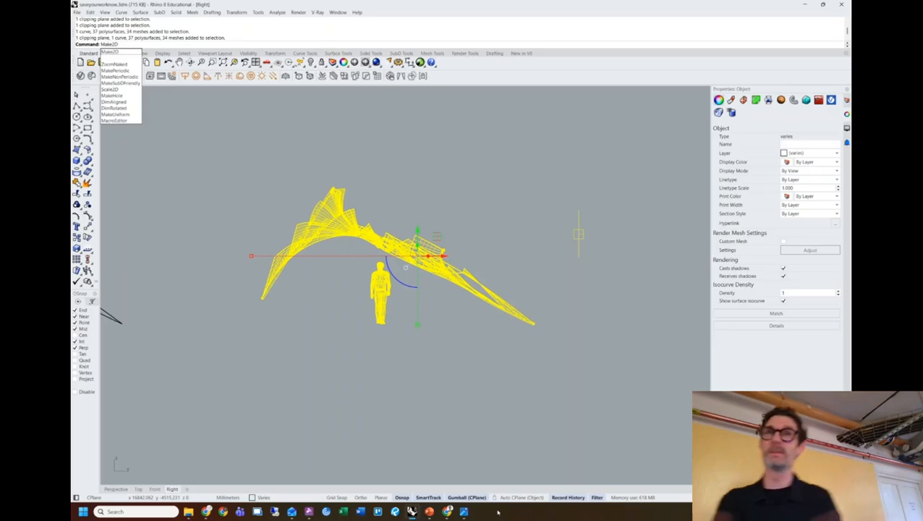
key("Return")
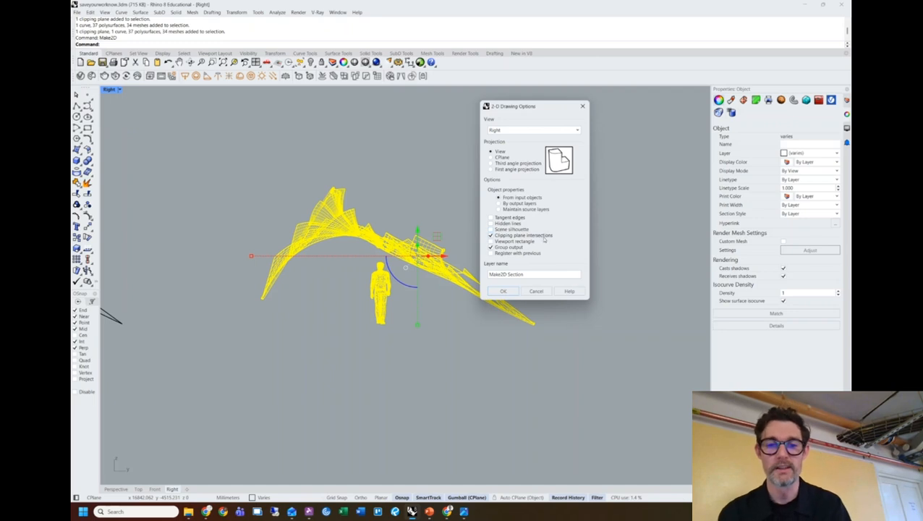
Accept the Make2D options for the Right view with clipping plane intersections on.
left_click(504, 292)
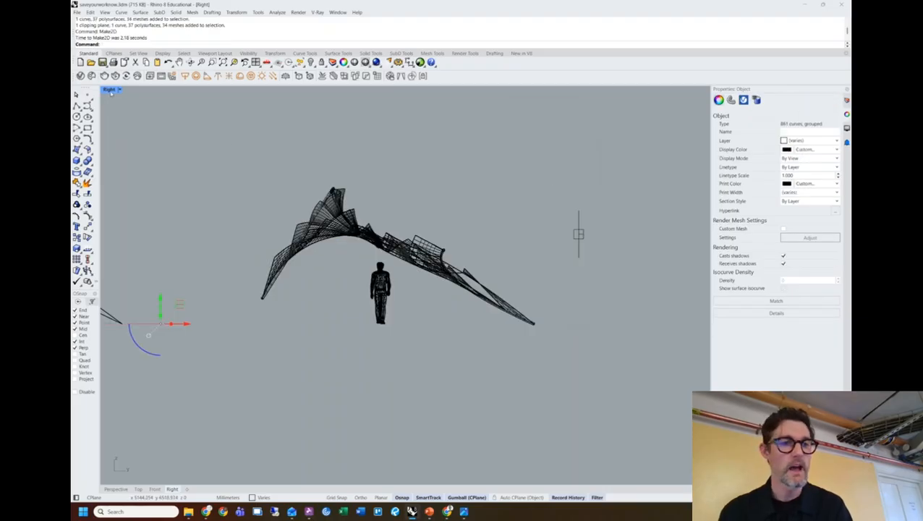
Maximize the Top view and move the Make2D drawing up and to the right.
double_click(110, 90)
double_click(108, 89)
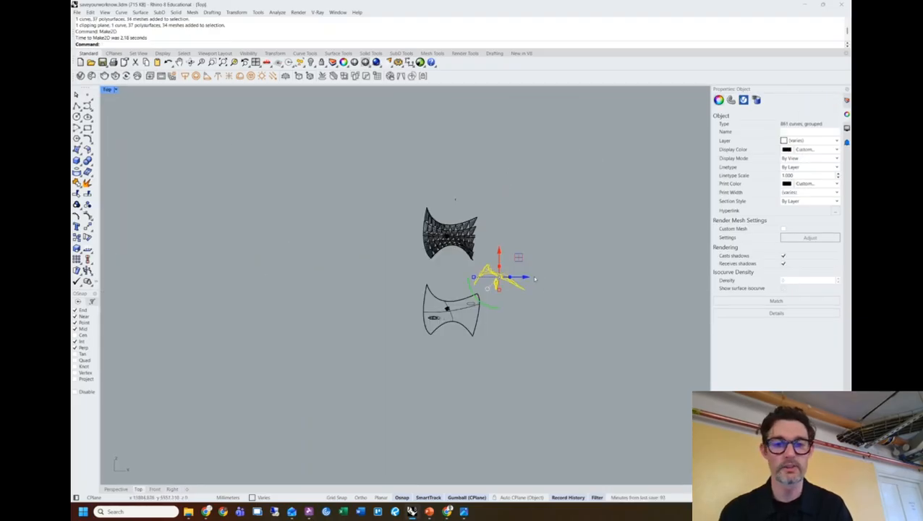
scroll(540, 268, "up", 5)
right_click_drag(541, 263, 442, 259)
left_click_drag(382, 265, 519, 205)
key("Escape")
Zoom and pan the Top view to centre the Make2D drawing, then show the Layers panel.
scroll(519, 200, "up", 5)
scroll(476, 223, "up", 2)
right_click_drag(477, 223, 395, 270)
scroll(437, 251, "up", 2)
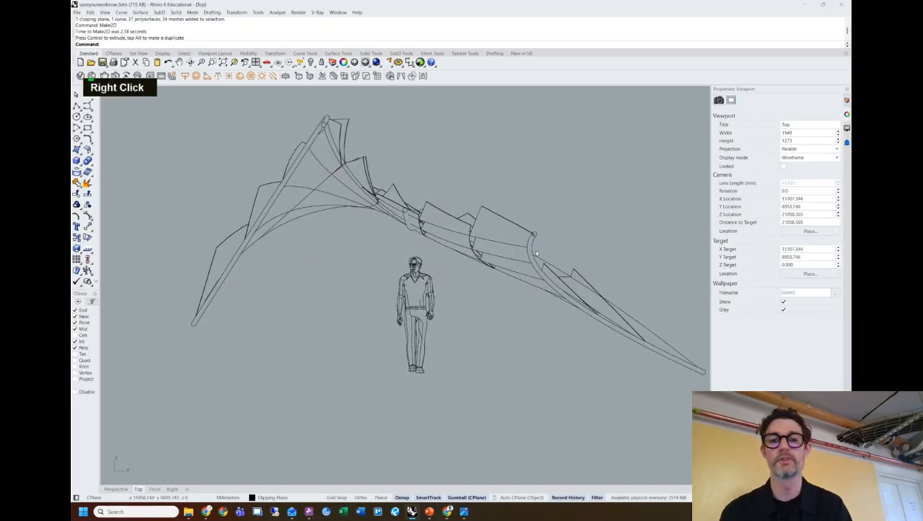
right_click_drag(492, 351, 463, 356)
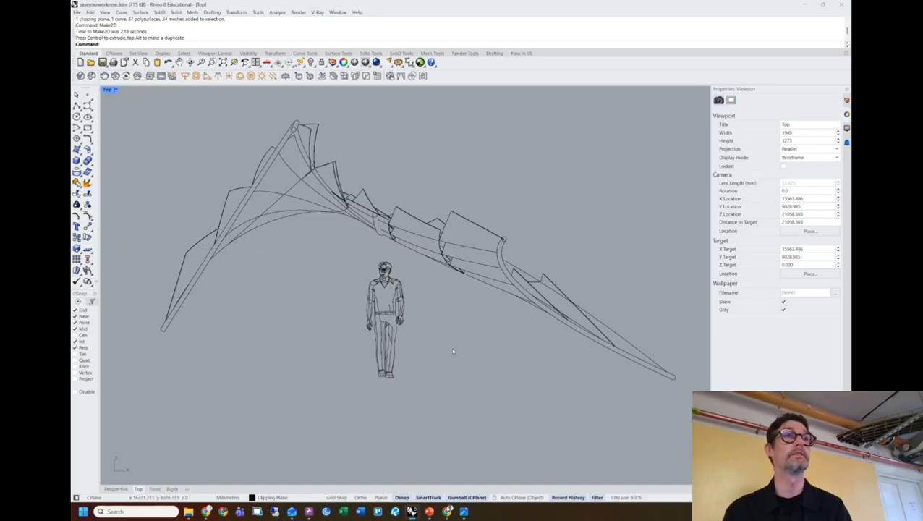
scroll(453, 351, "down", 2)
right_click_drag(454, 352, 436, 346)
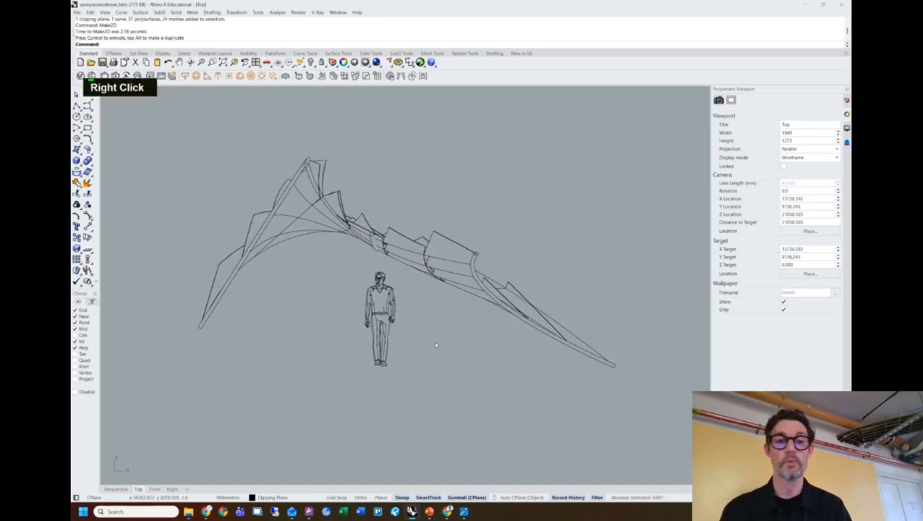
scroll(333, 231, "up", 5)
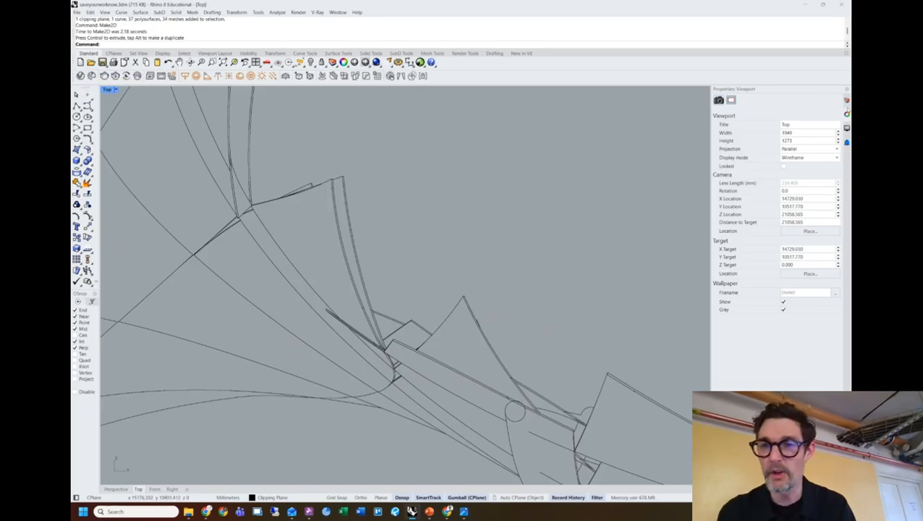
left_click(847, 104)
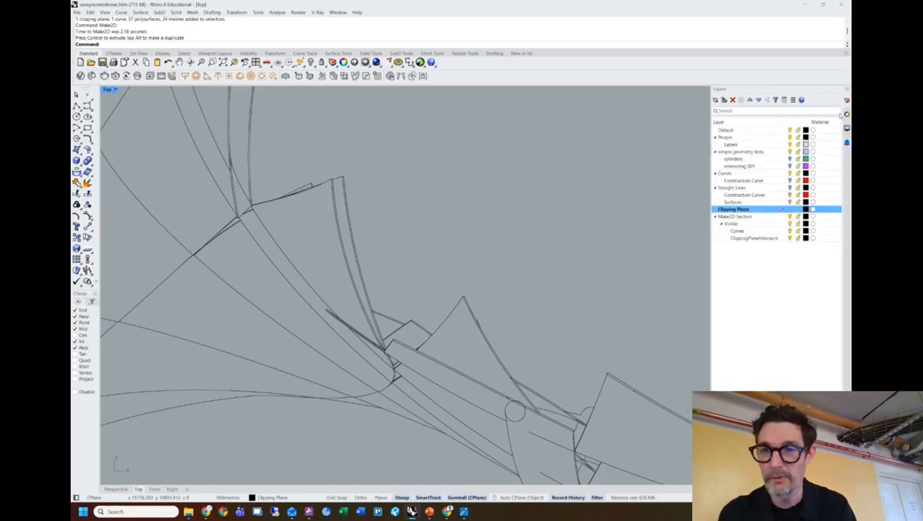
Set the ClippingPlaneIntersect layer colour to purple.
double_click(751, 231)
left_click(793, 238)
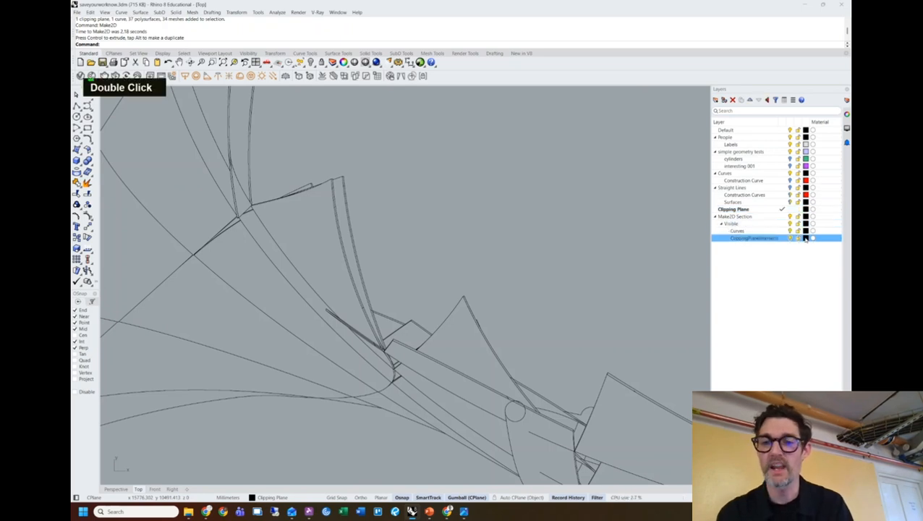
double_click(806, 238)
left_click(304, 272)
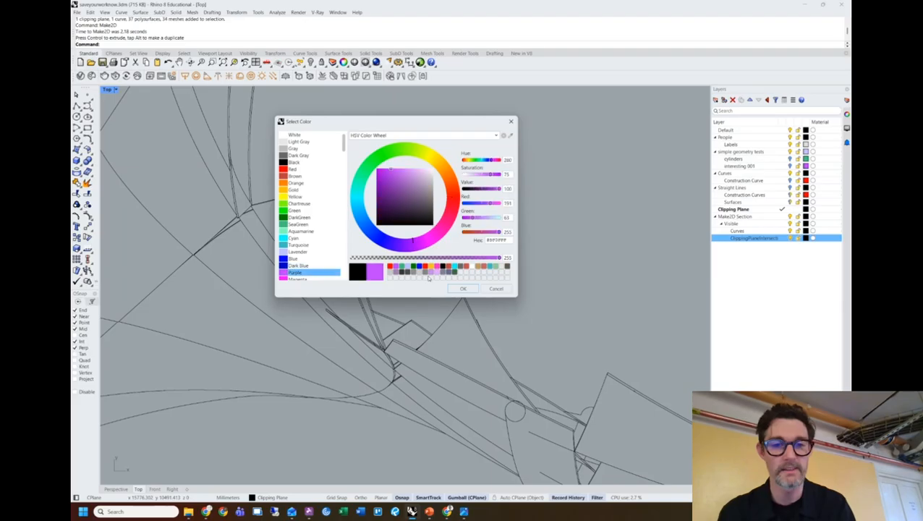
left_click(463, 288)
Select all curves on the ClippingPlaneIntersect layer.
scroll(627, 225, "down", 3)
right_click_drag(626, 226, 540, 250)
scroll(657, 292, "down", 3)
right_click(754, 240)
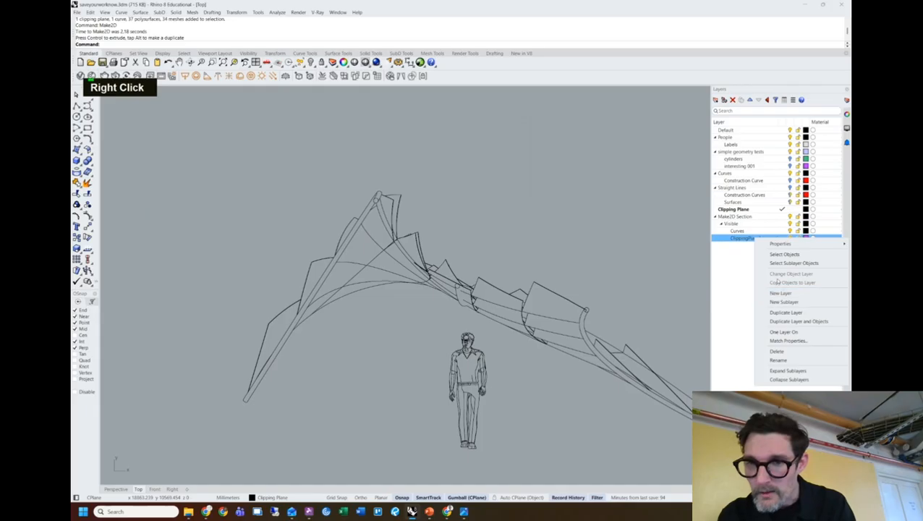
left_click(771, 254)
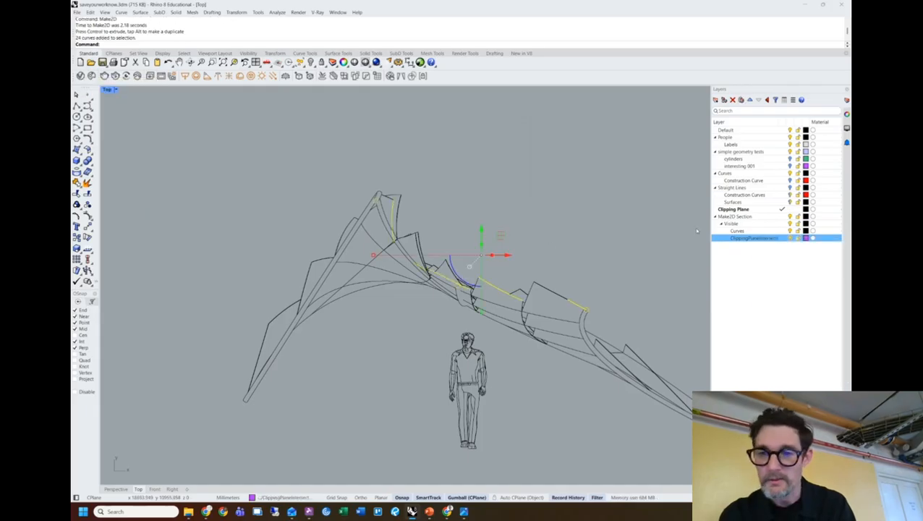
key("Escape")
scroll(642, 226, "up", 4)
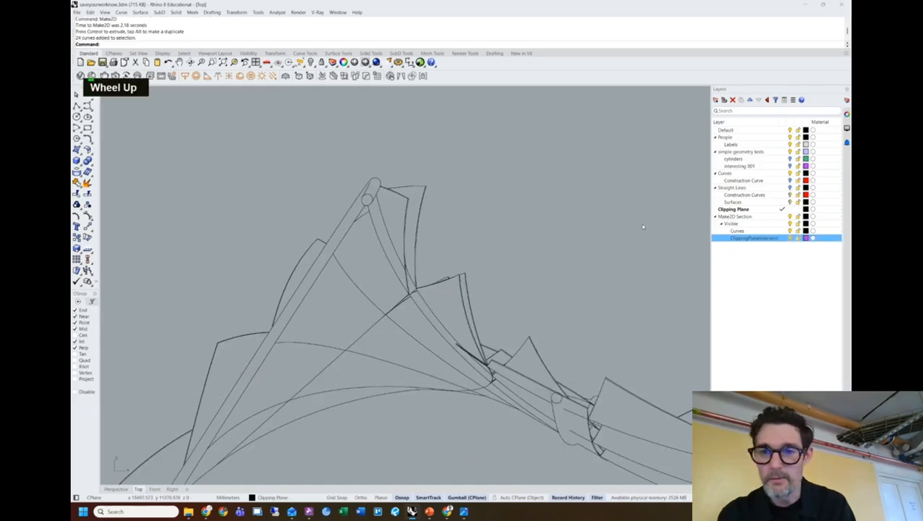
right_click(761, 239)
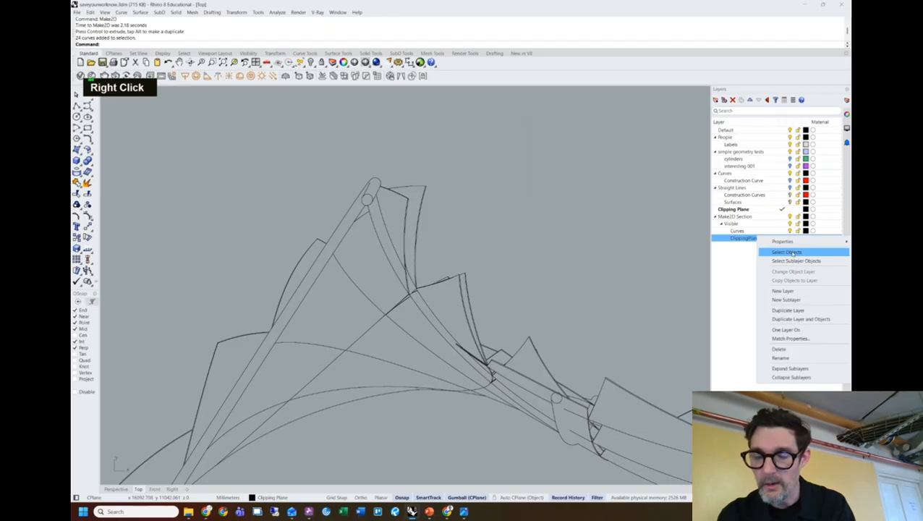
left_click(791, 253)
Set the selected cut curves' Display Color to By Layer.
left_click(846, 114)
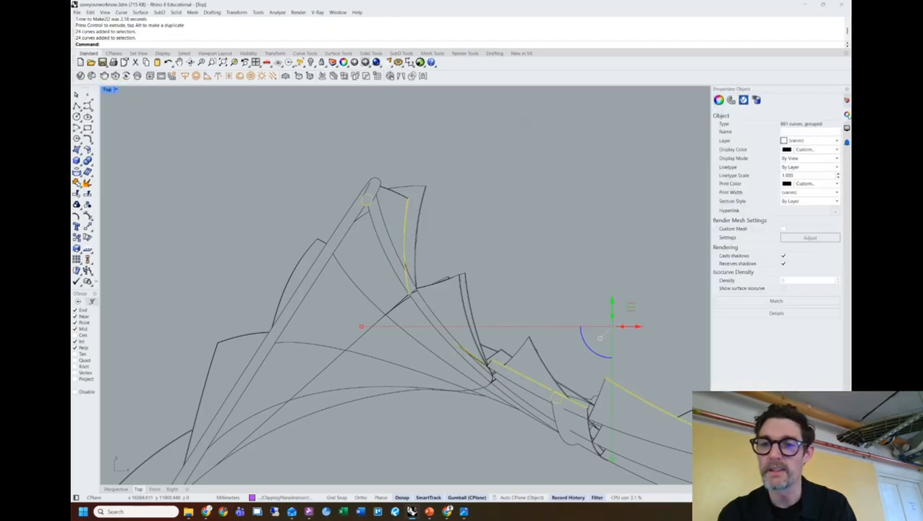
left_click(823, 150)
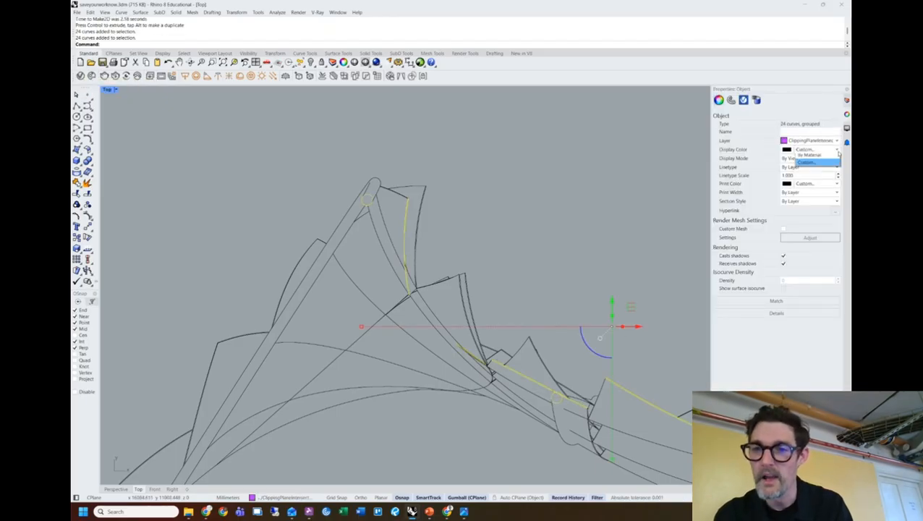
left_click(809, 158)
left_click(467, 232)
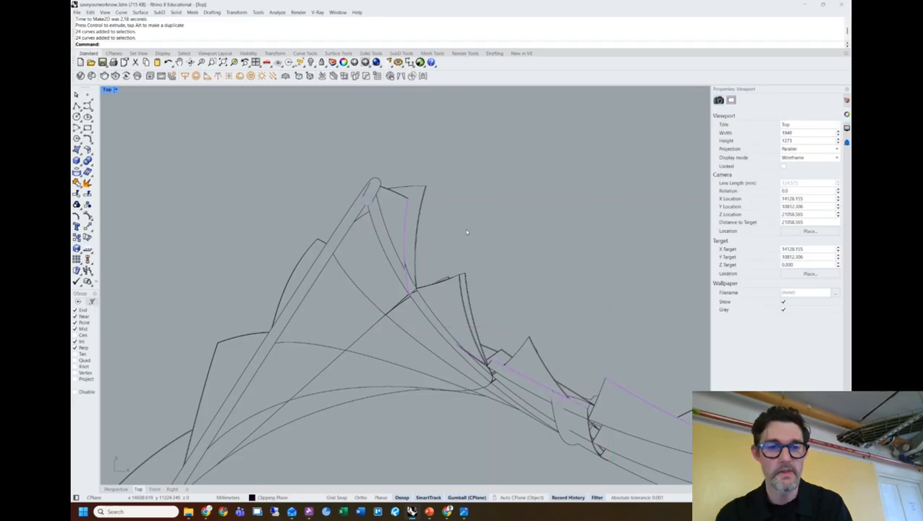
Pan along the shell to the figure, return to Layers and undo the last property change.
right_click_drag(457, 281, 247, 226)
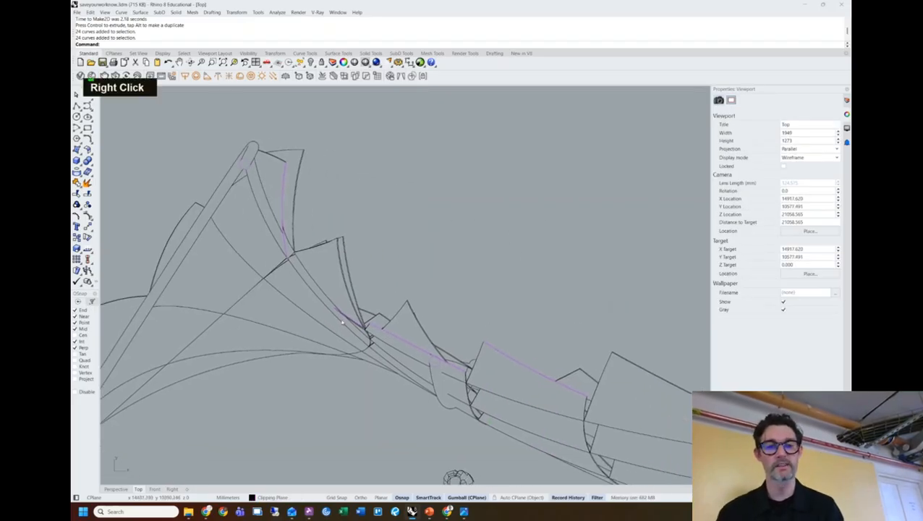
right_click_drag(502, 343, 524, 252)
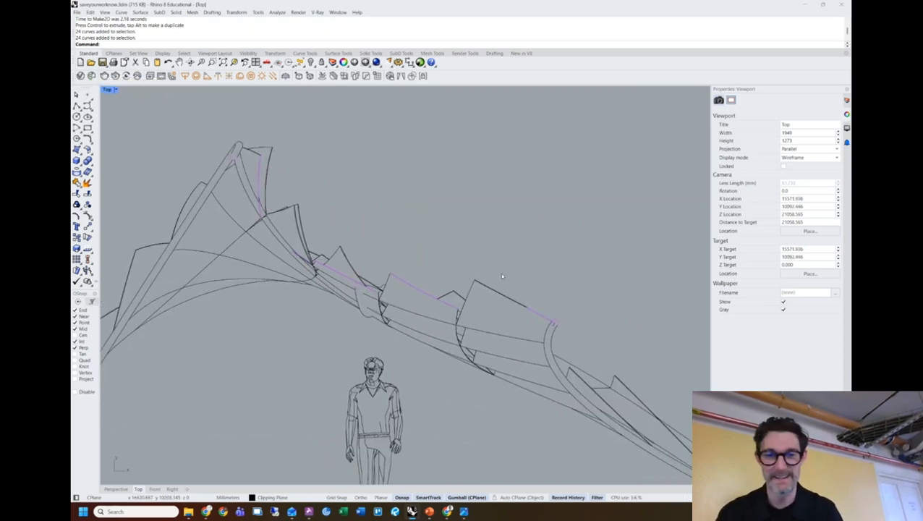
scroll(500, 270, "down", 3)
right_click_drag(513, 242, 524, 218)
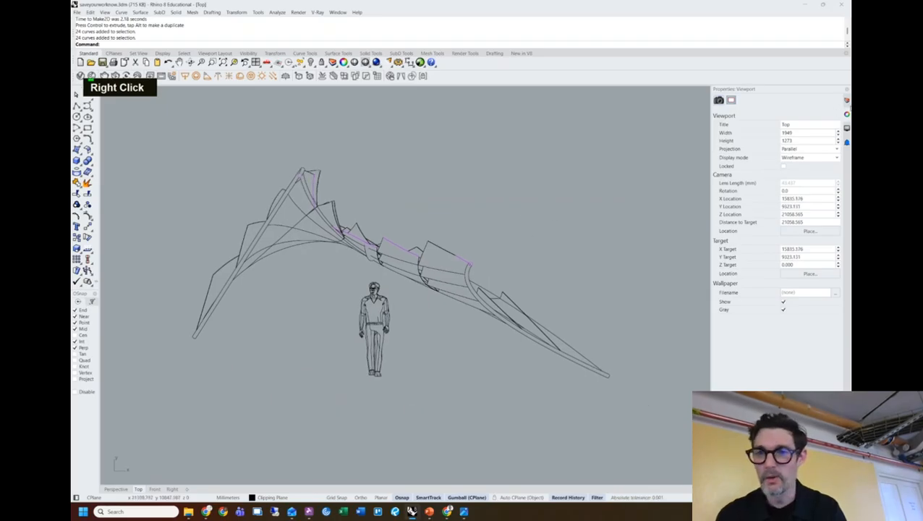
left_click(847, 102)
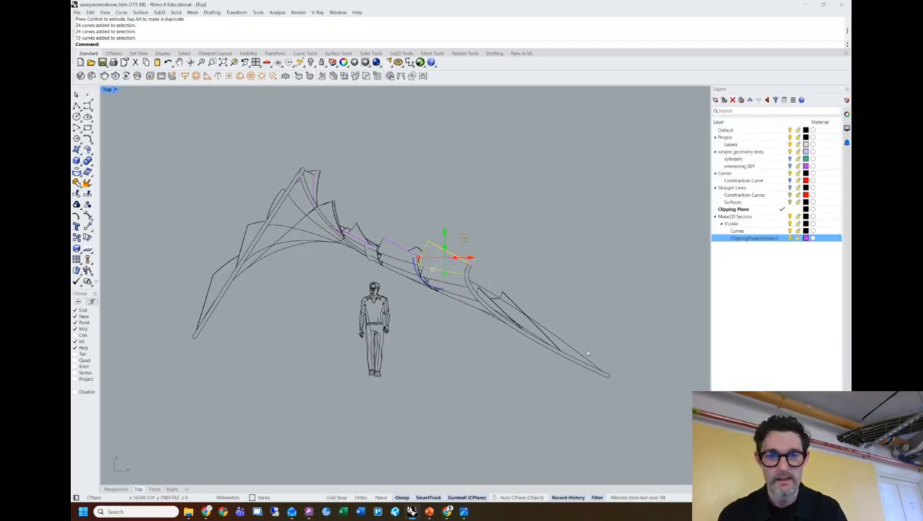
key("ctrl+z")
Window-select the whole Make2D drawing and start the Export command.
left_click_drag(659, 414, 201, 160)
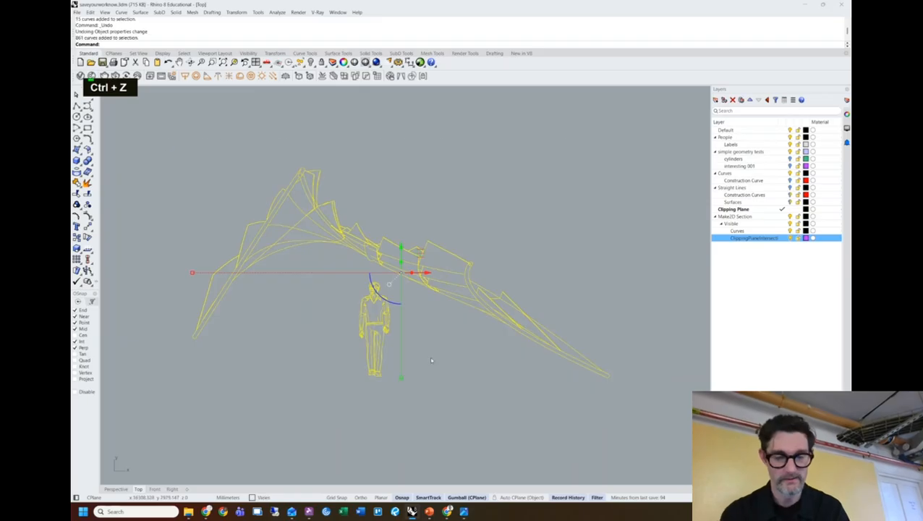
type("export")
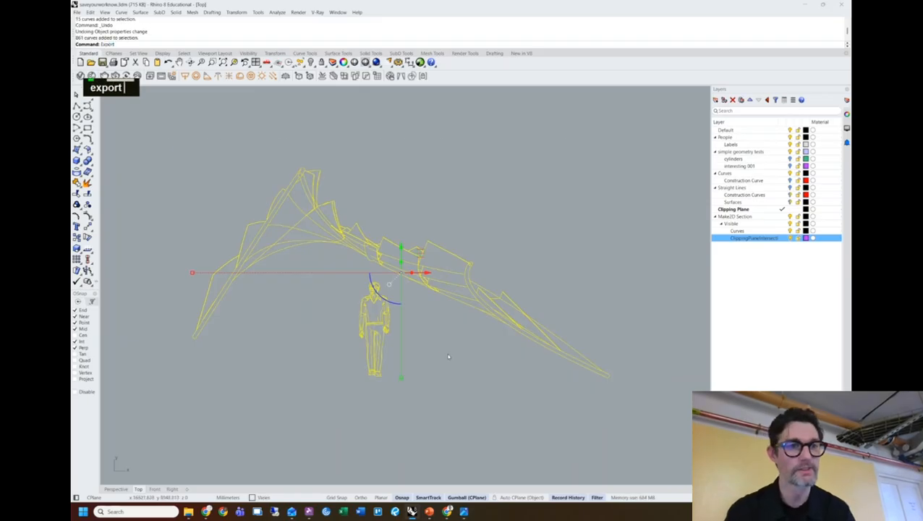
key("Return")
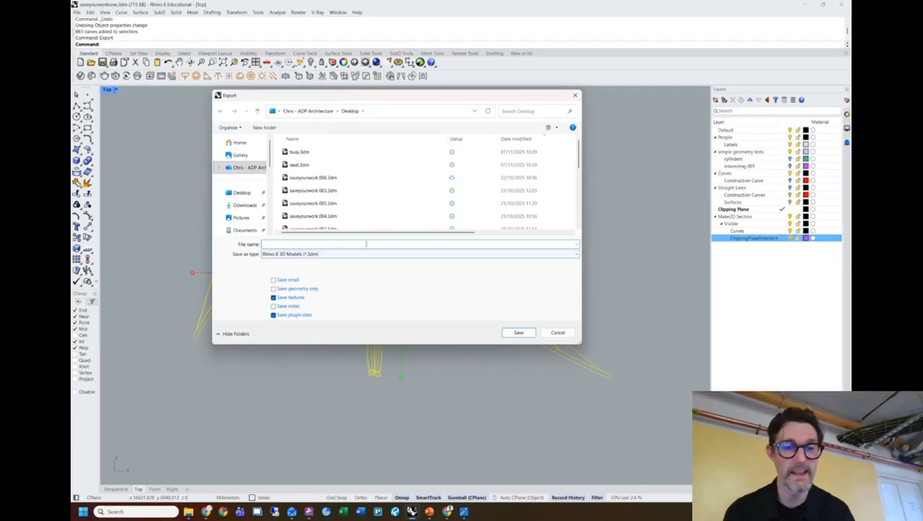
Export as Adobe Illustrator (*.ai) with the file name 'line drawing section'.
left_click(356, 254)
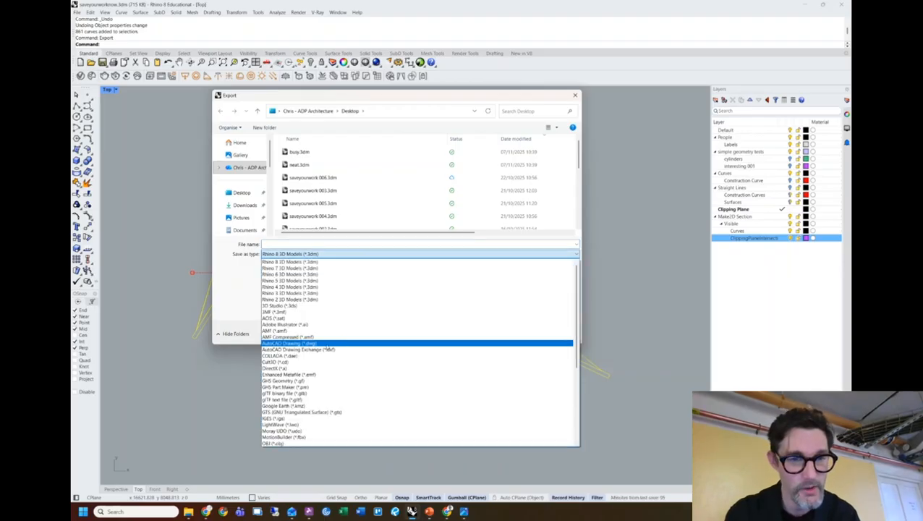
left_click(296, 343)
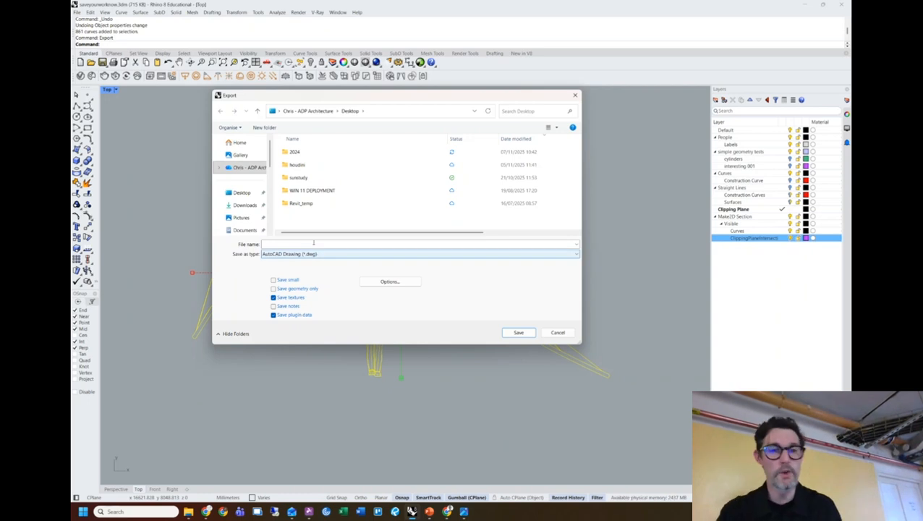
left_click(322, 255)
scroll(332, 300, "up", 3)
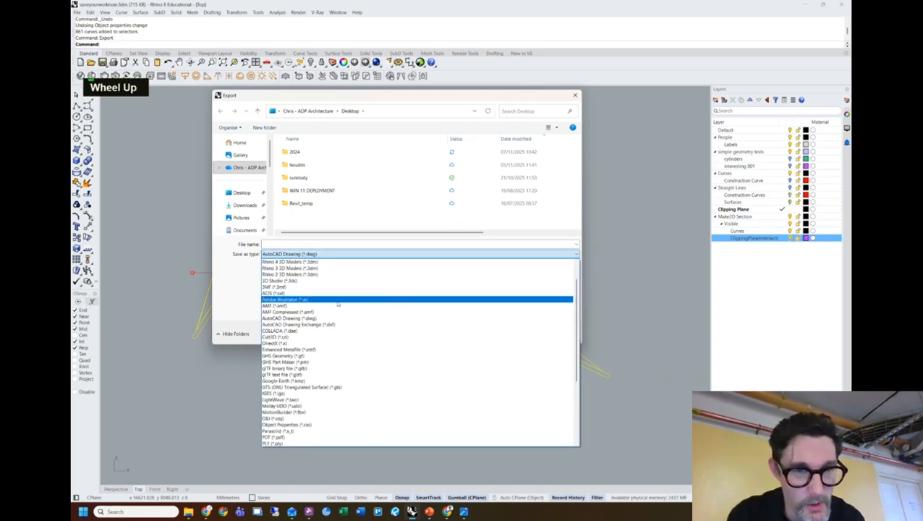
left_click(288, 300)
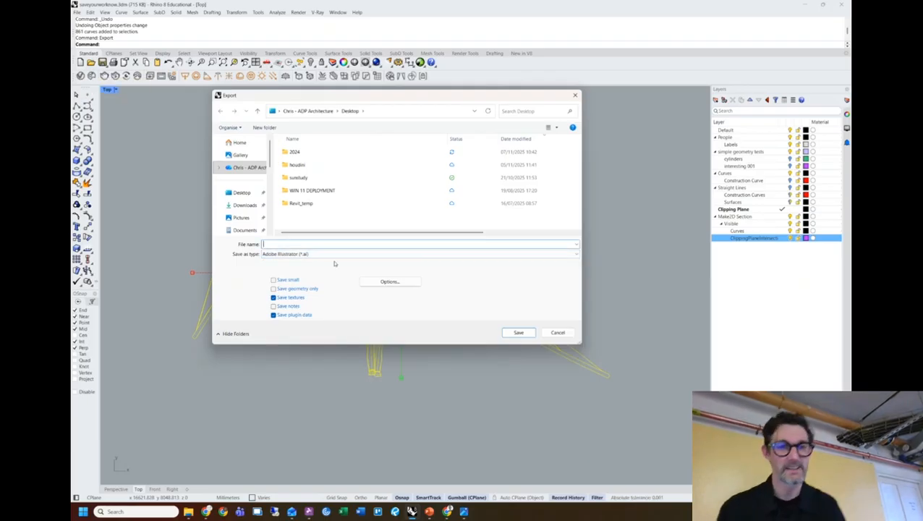
type("l")
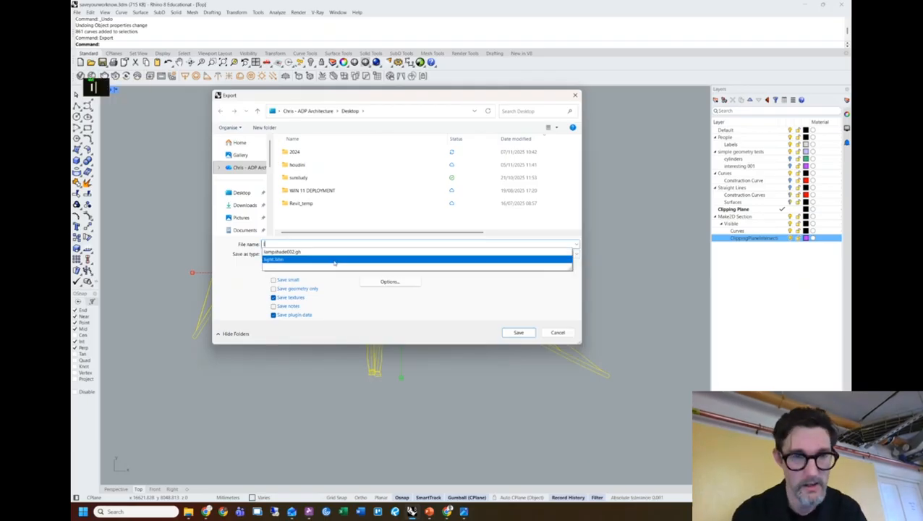
type("ine drawing section")
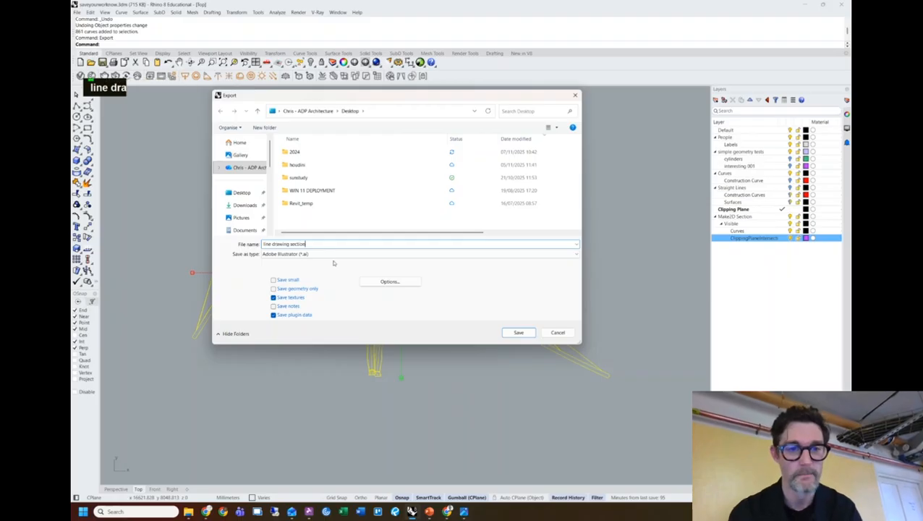
key("Return")
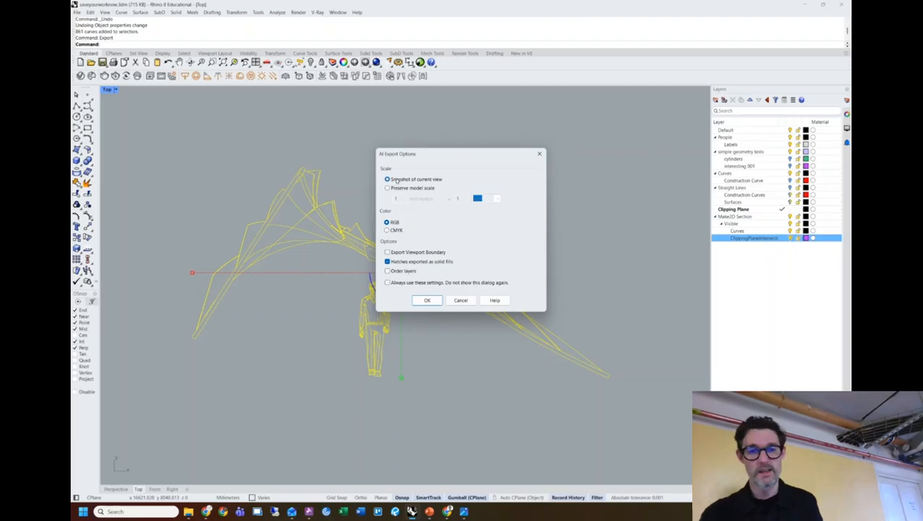
Accept the AI Export Options to save line drawing section.ai on the Desktop.
left_click(429, 302)
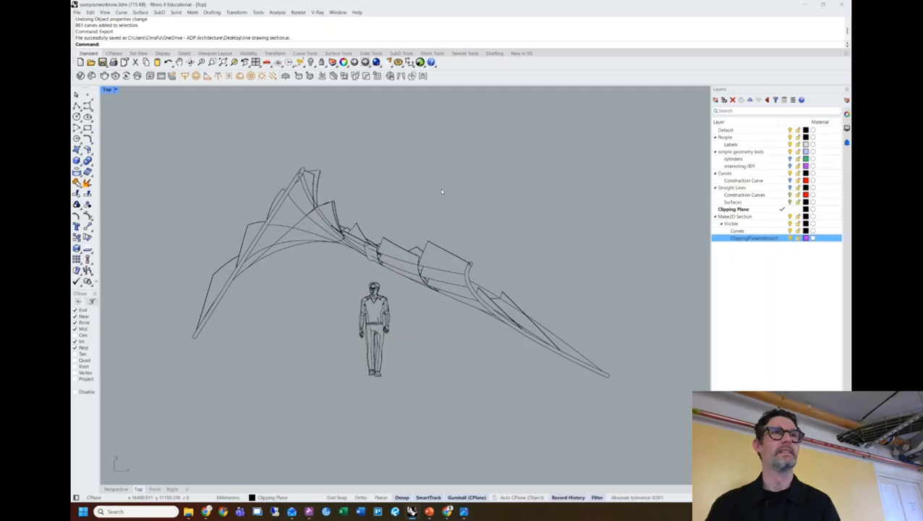
Zoom out and pan the Top view over all shell models, then switch to Chrome.
scroll(440, 199, "down", 6)
right_click_drag(367, 215, 400, 221)
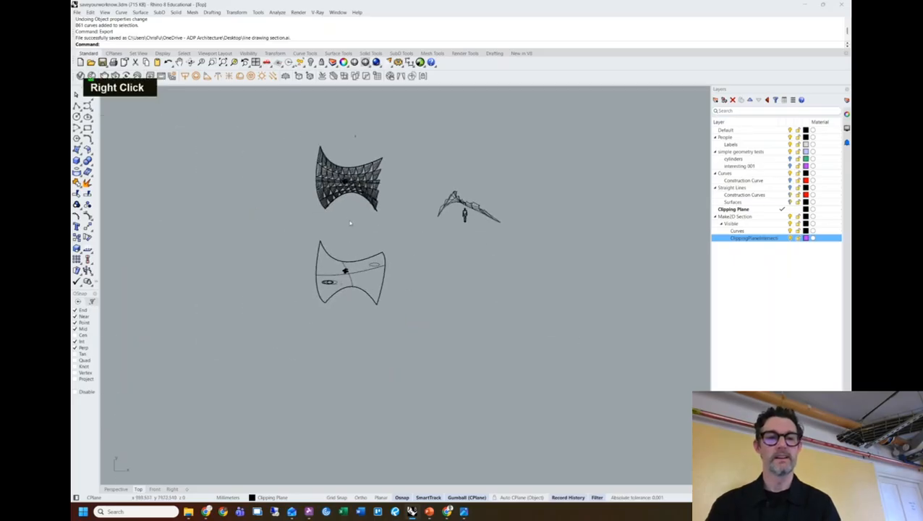
scroll(353, 219, "up", 2)
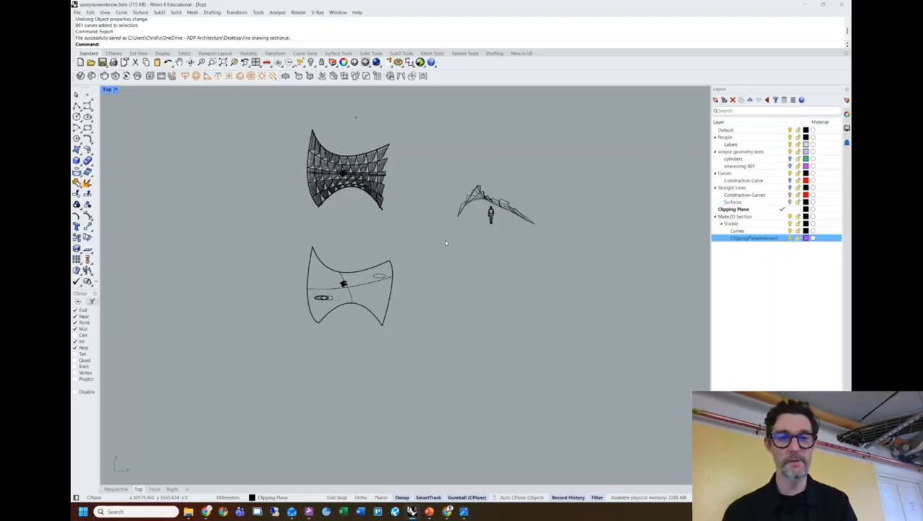
scroll(438, 224, "up", 3)
right_click_drag(435, 219, 419, 261)
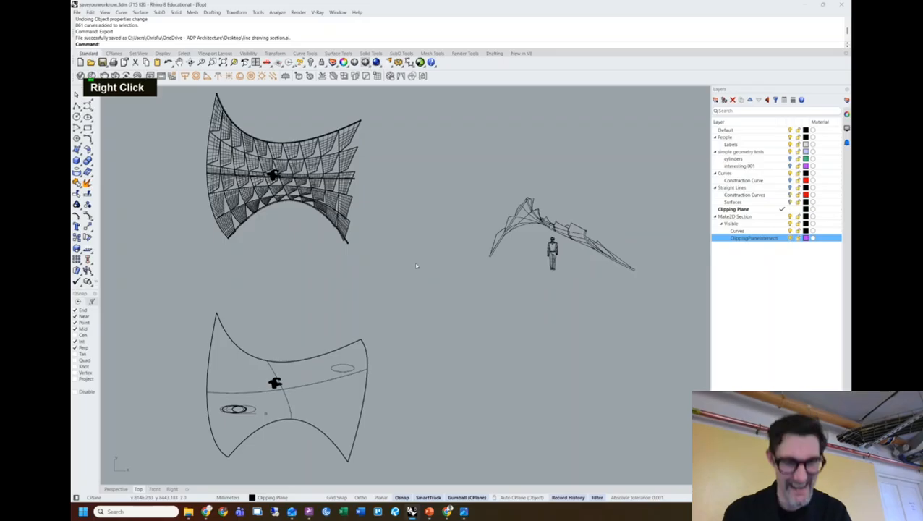
left_click(206, 512)
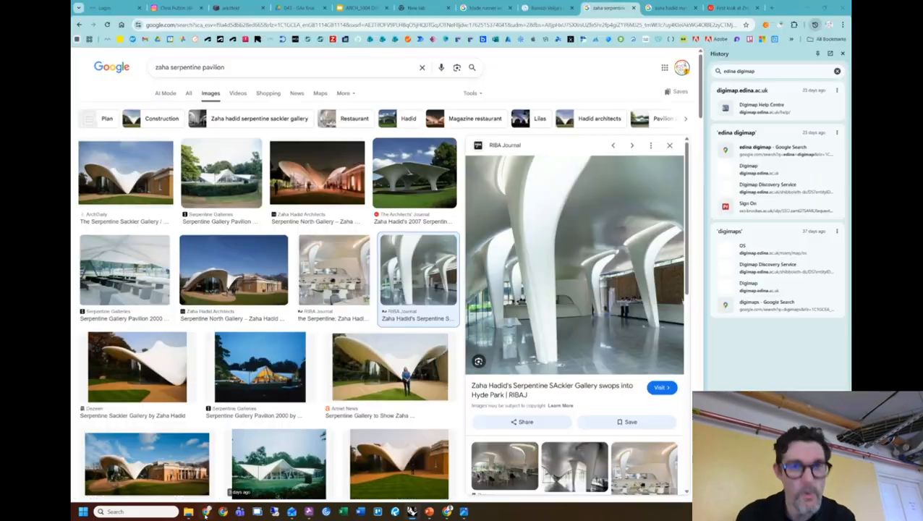
In a new Chrome tab, search "15 minute timer" to start Google's 15-minute countdown.
left_click(771, 8)
left_click(440, 24)
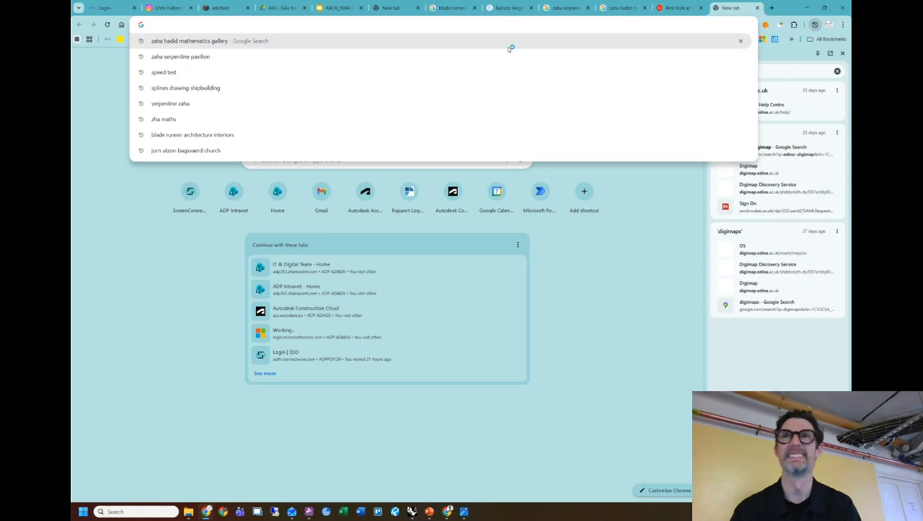
type("15")
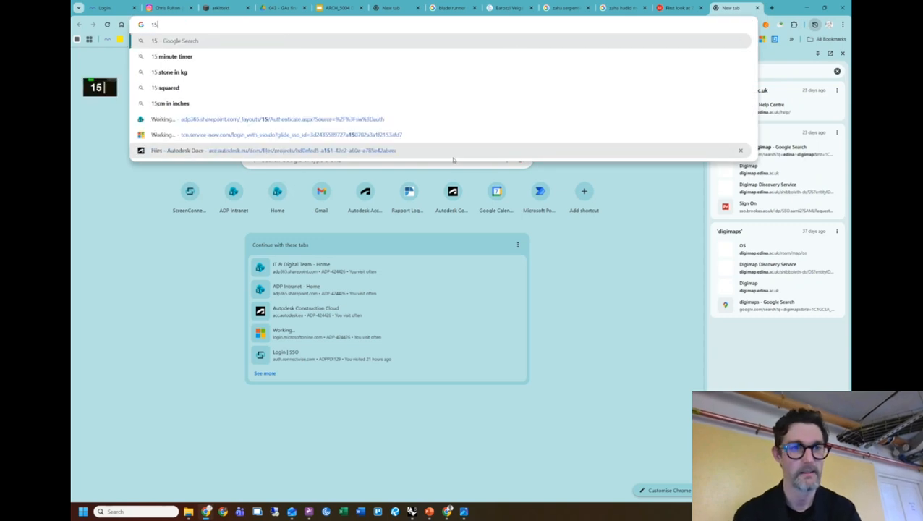
key("Down")
key("Return")
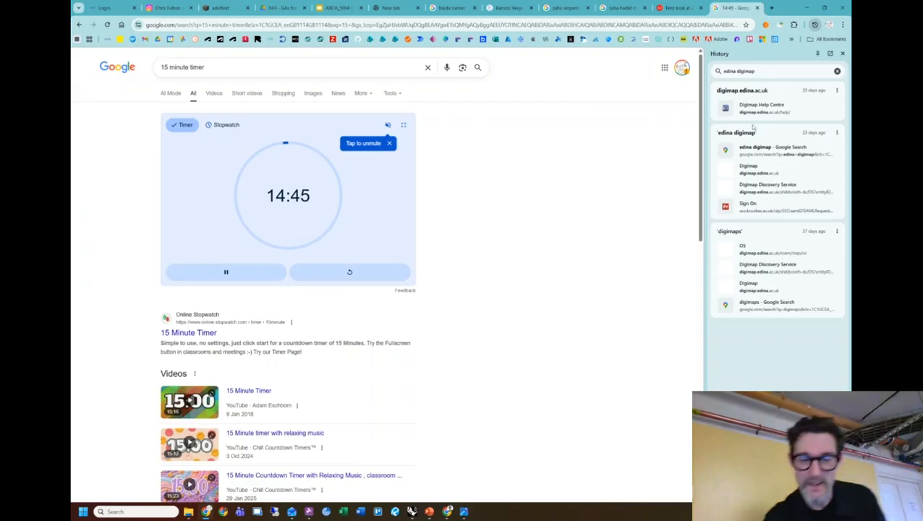
mouse_move(448, 511)
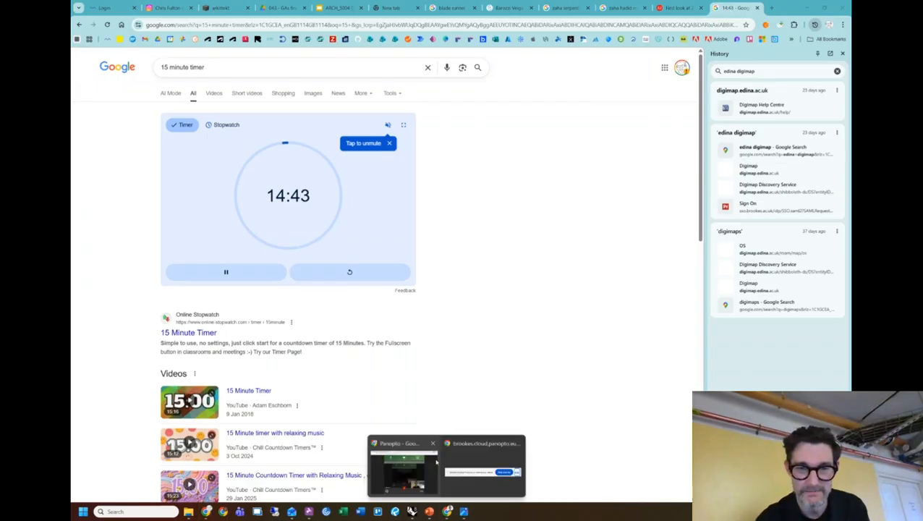